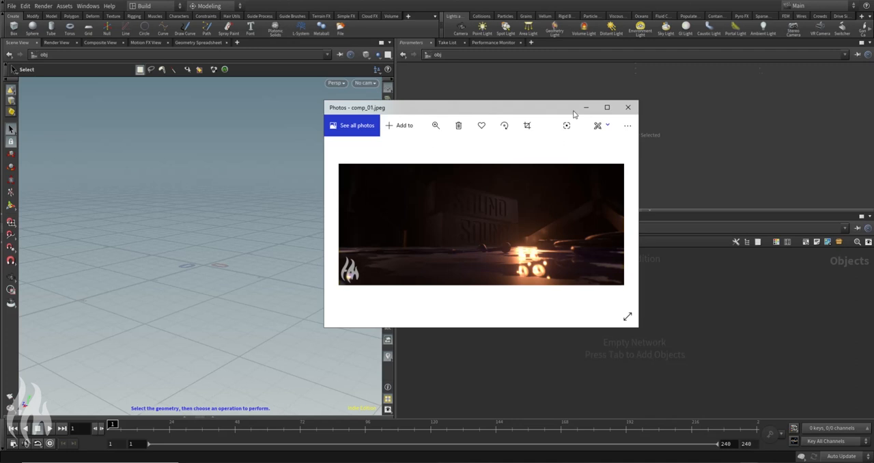
# Step: View the comp_01.jpeg, backlight.jpg and vcp_soundandmusic.png reference images, moving them off the workspace when done
pyautogui.moveTo(524, 110); pyautogui.dragTo(230, 98)
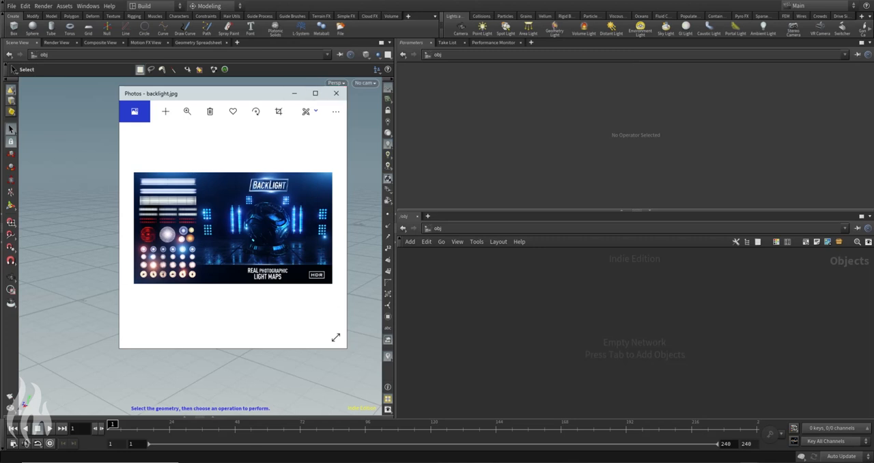
pyautogui.moveTo(873, 151); pyautogui.dragTo(508, 94)
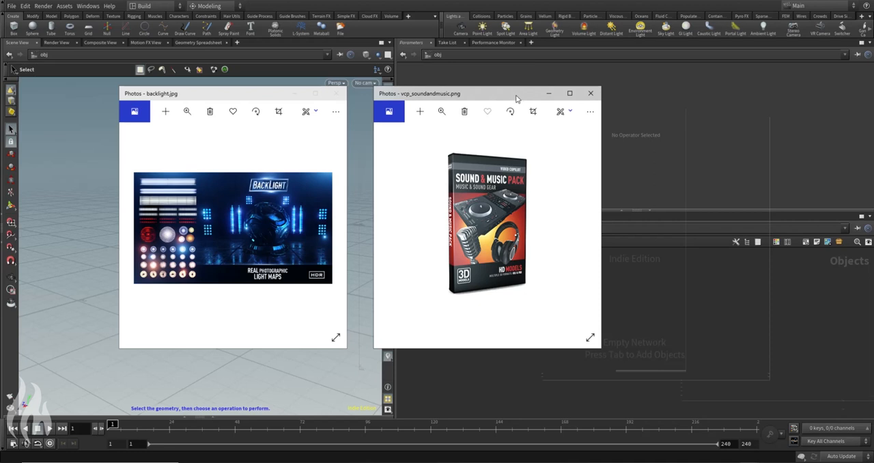
pyautogui.click(243, 101)
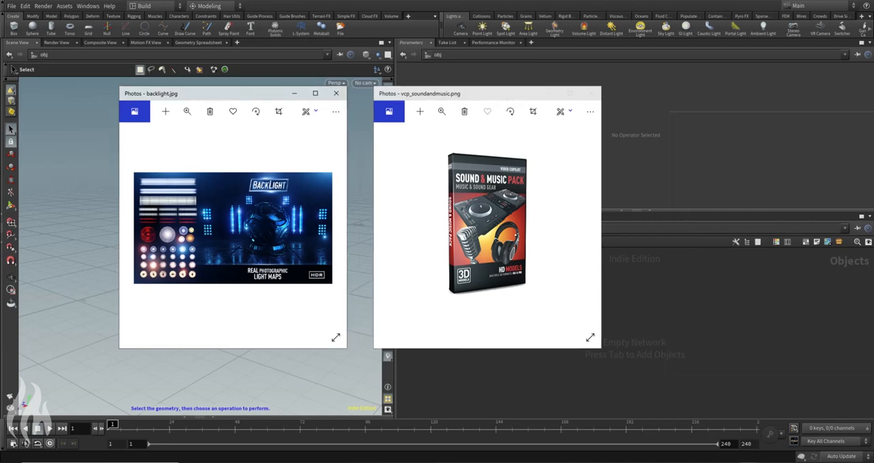
pyautogui.moveTo(242, 102); pyautogui.dragTo(873, 128)
pyautogui.moveTo(504, 101); pyautogui.dragTo(873, 153)
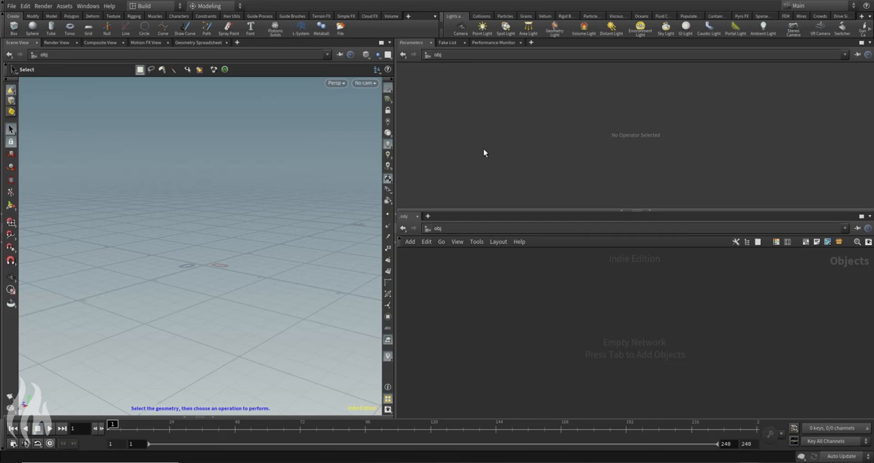
# Step: Collapse the separate Parameters pane and display the parameter dialog inside the network editor
pyautogui.click(621, 210)
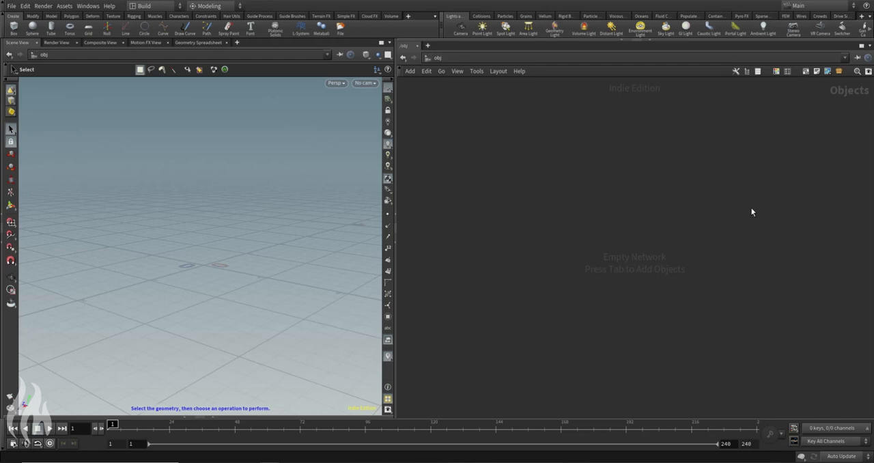
pyautogui.press('p')
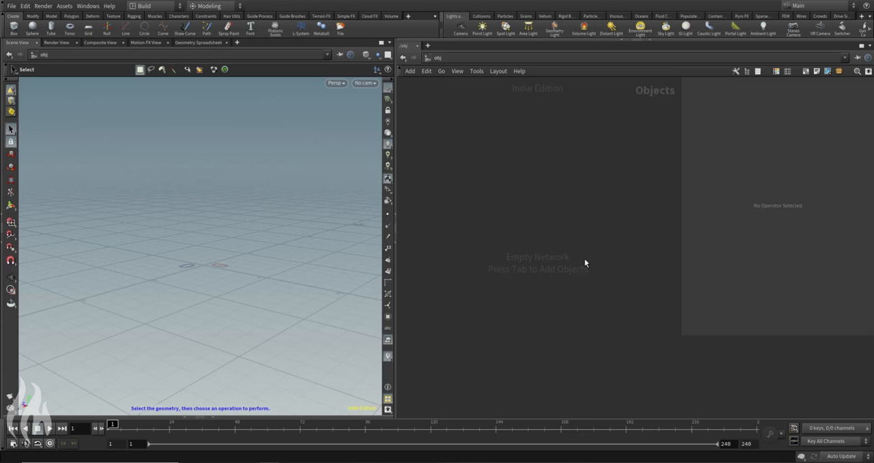
pyautogui.press('Tab')
pyautogui.write('g')
pyautogui.press('Return')
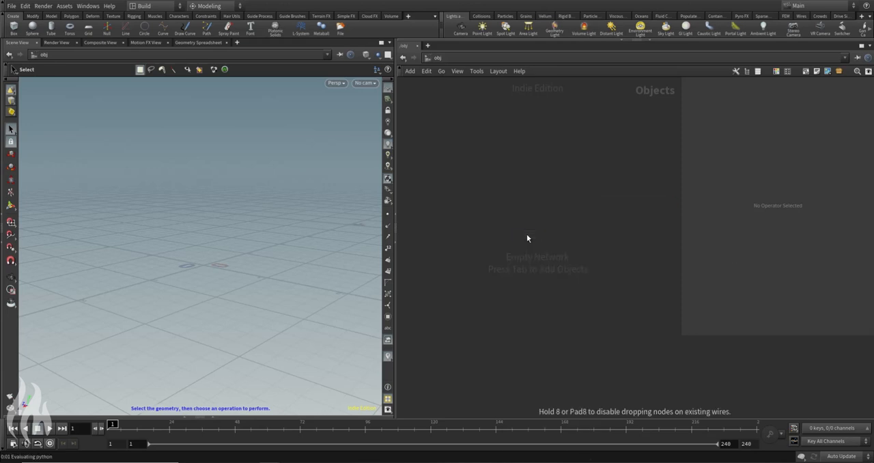
pyautogui.click(527, 234)
pyautogui.press('p')
pyautogui.press('p')
pyautogui.press('p')
pyautogui.press('p')
pyautogui.press('p')
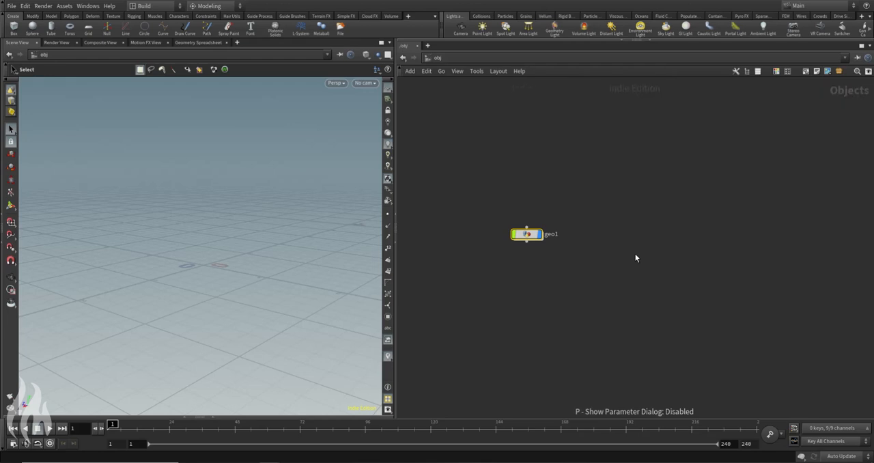
pyautogui.press('p')
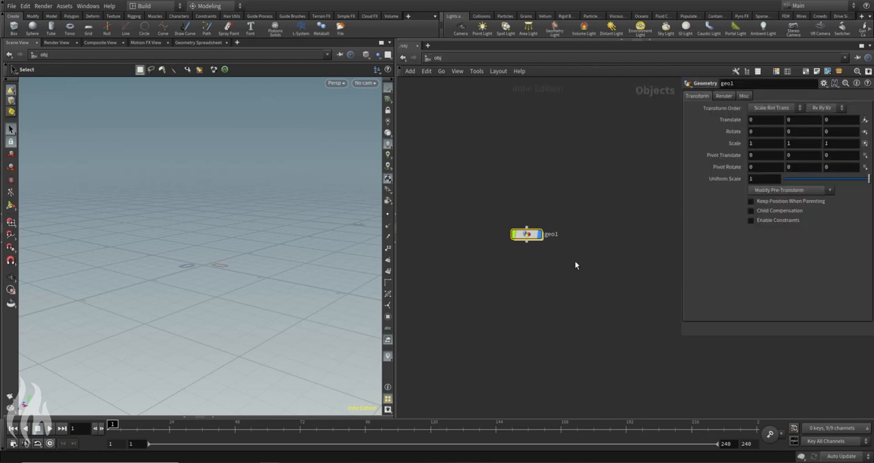
pyautogui.press('Delete')
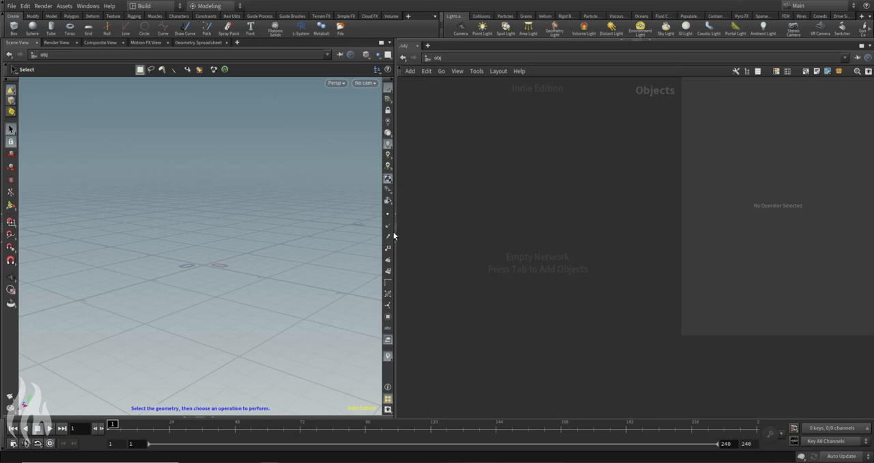
# Step: Start a new project and, while browsing for its path, create a folder named BasicWorkflow on the Desktop
pyautogui.click(12, 6)
pyautogui.moveTo(43, 6)
pyautogui.moveTo(11, 6)
pyautogui.click(21, 82)
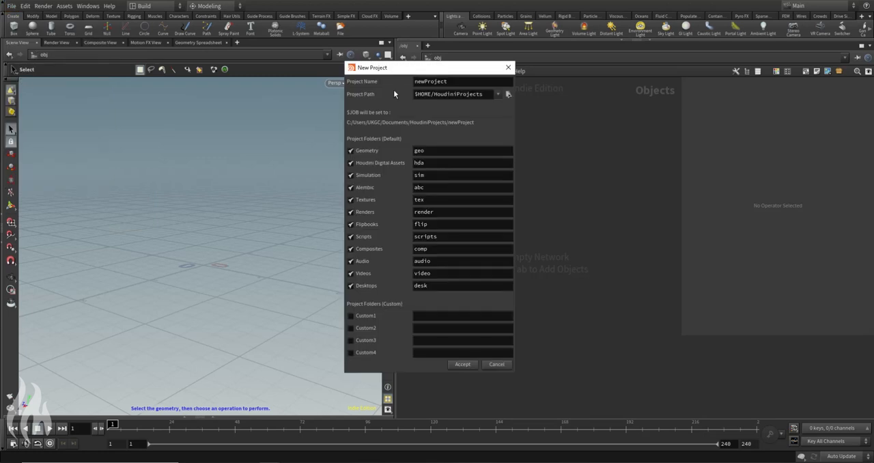
pyautogui.click(507, 95)
pyautogui.click(61, 43)
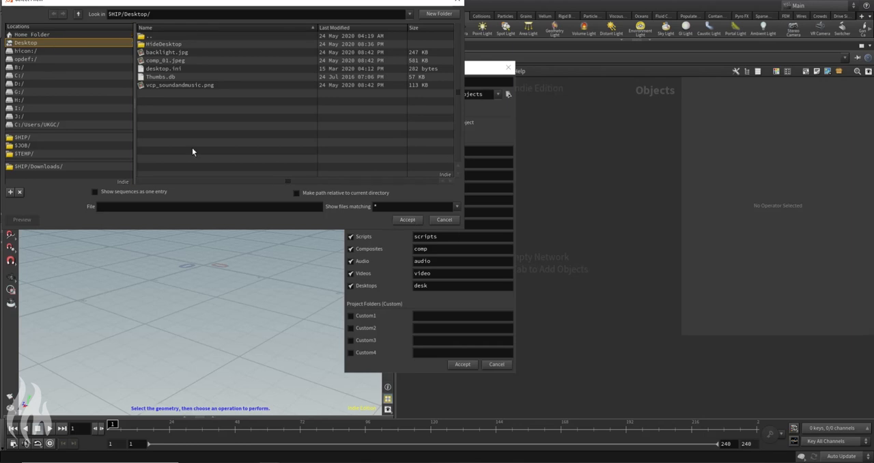
pyautogui.click(438, 15)
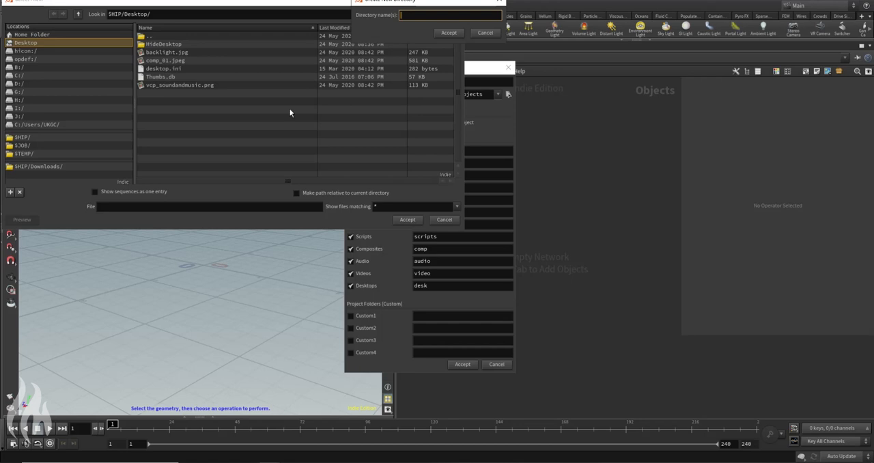
pyautogui.write('BasicWorkflow')
pyautogui.click(452, 35)
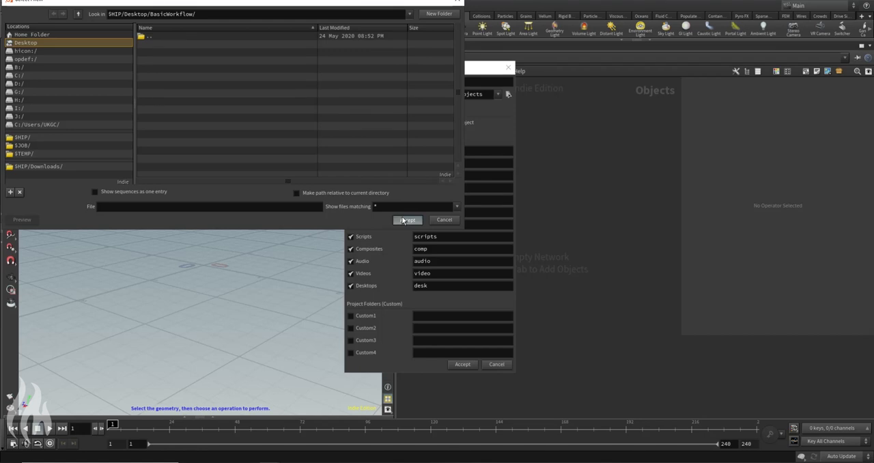
# Step: Set the project path to $HIP/Desktop/BasicWorkflow/ and name the project BasicWorkflow
pyautogui.moveTo(218, 14); pyautogui.dragTo(103, 17)
pyautogui.hotkey('ctrl', 'c')
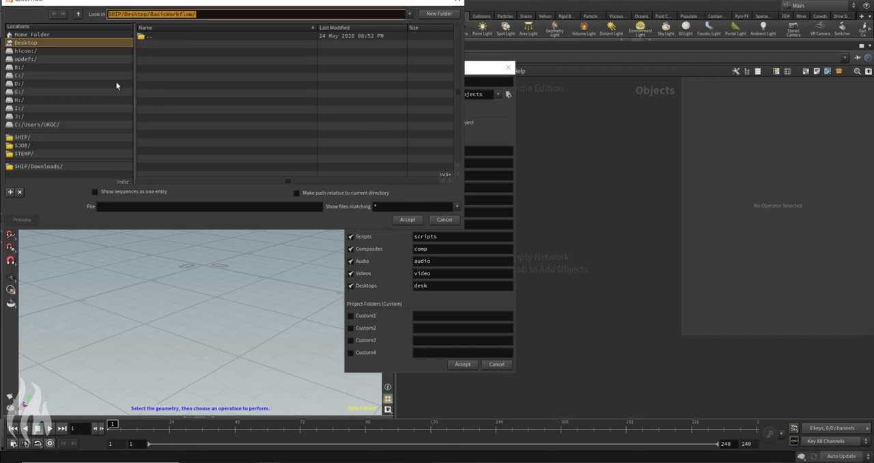
pyautogui.click(456, 220)
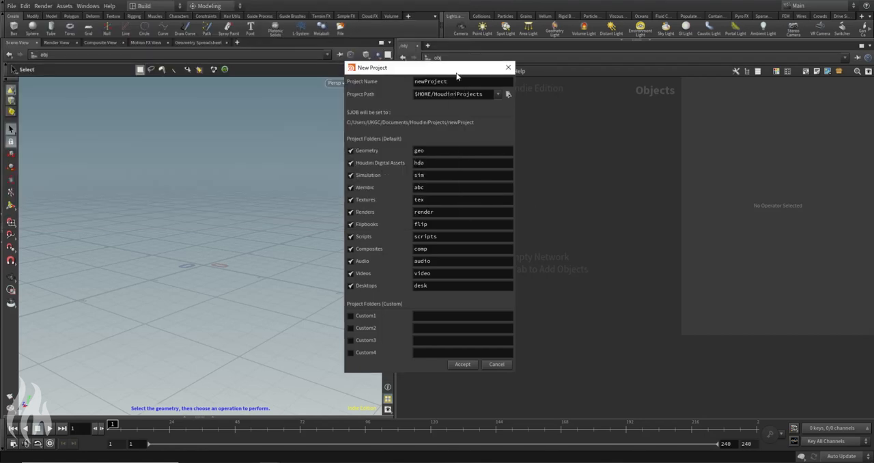
pyautogui.hotkey('ctrl', 'v')
pyautogui.press('Tab')
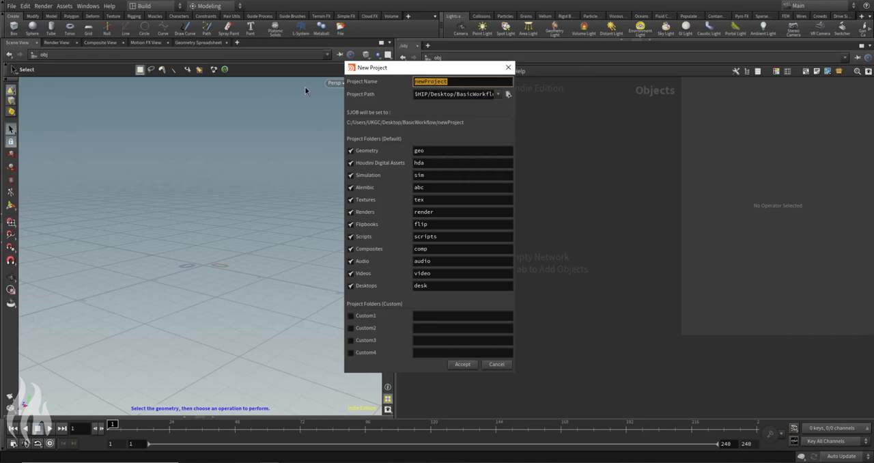
pyautogui.write('BasicWorkflow')
pyautogui.click(452, 113)
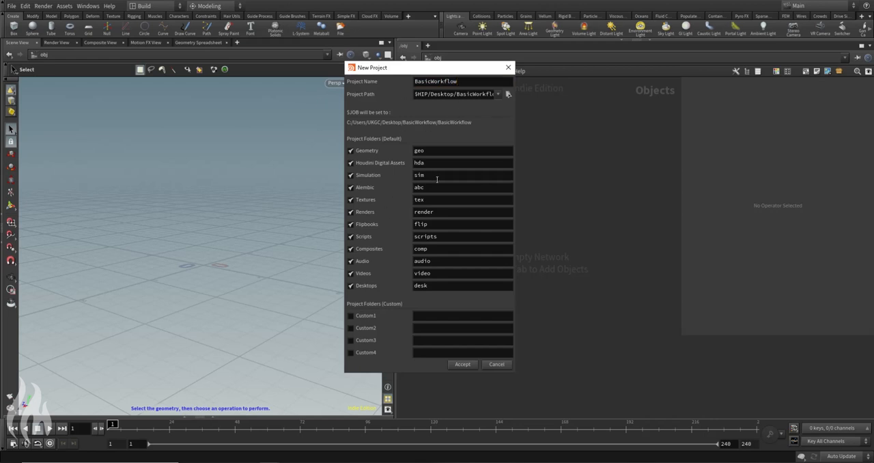
# Step: Exclude the Houdini Digital Assets, Simulation and Alembic folders from the new project
pyautogui.click(351, 164)
pyautogui.click(351, 177)
pyautogui.click(351, 188)
# Step: Keep the Renders folder in the project and rename it to pic
pyautogui.click(350, 213)
pyautogui.click(351, 212)
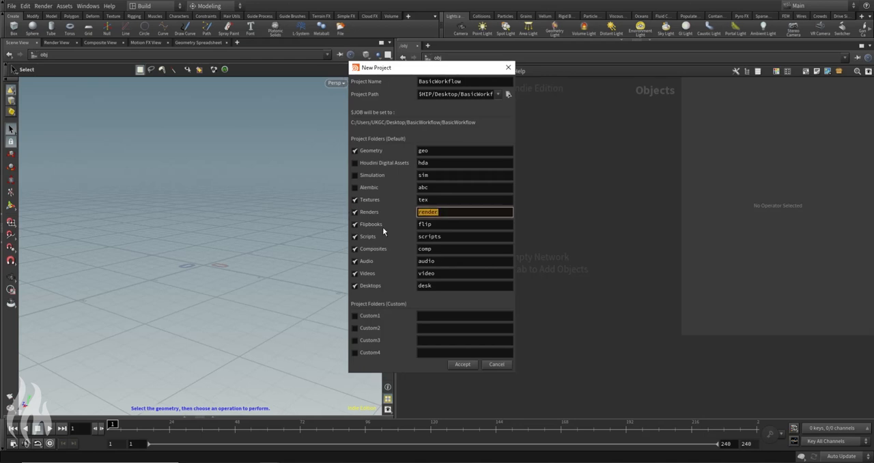
pyautogui.write('pic')
# Step: Exclude the Flipbooks, Scripts, Composites, Audio, Videos and Desktops folders from the new project
pyautogui.click(355, 224)
pyautogui.click(355, 236)
pyautogui.click(355, 249)
pyautogui.click(355, 261)
pyautogui.click(355, 274)
pyautogui.click(355, 286)
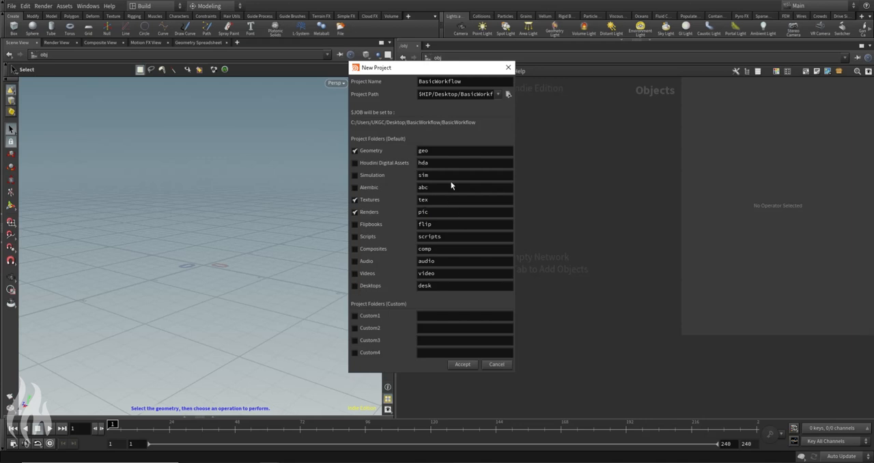
# Step: Add a custom project folder named cache and create the project
pyautogui.click(354, 315)
pyautogui.click(478, 316)
pyautogui.write('cache')
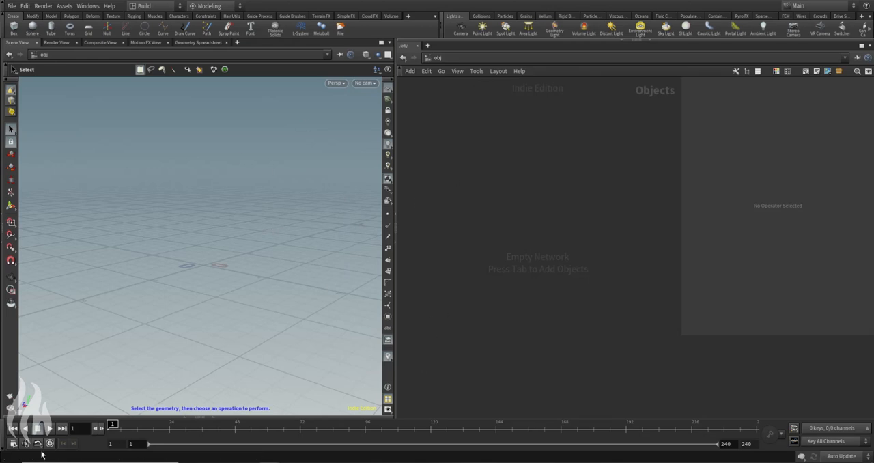
# Step: Check the path stored in the JOB variable among the scene's aliases and variables
pyautogui.click(25, 6)
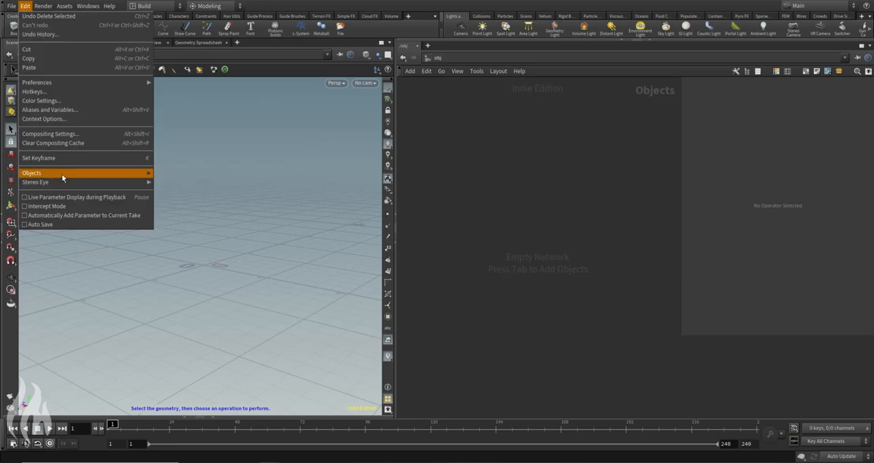
pyautogui.click(57, 113)
pyautogui.click(42, 15)
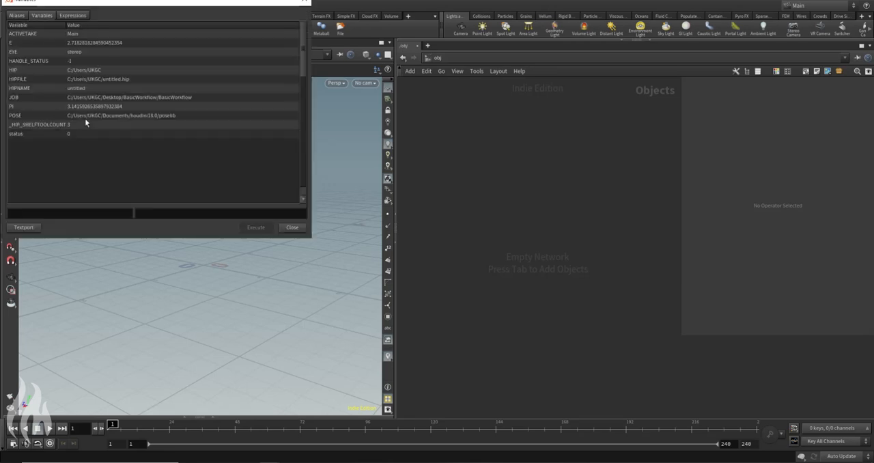
pyautogui.click(52, 101)
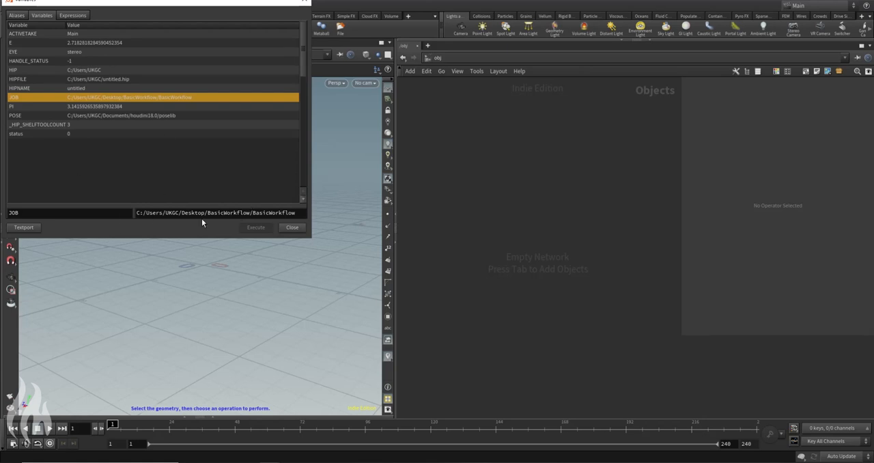
pyautogui.click(282, 228)
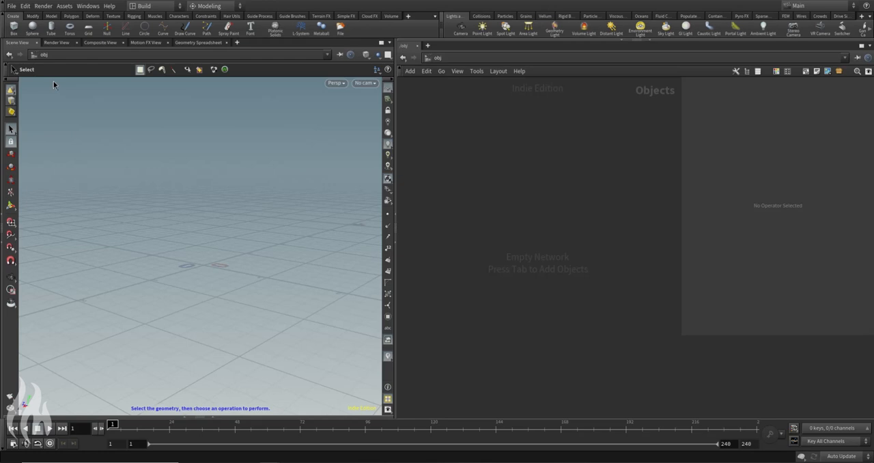
# Step: Save the scene in the $JOB folder under the name basicworkflow_SCN_v001
pyautogui.click(10, 6)
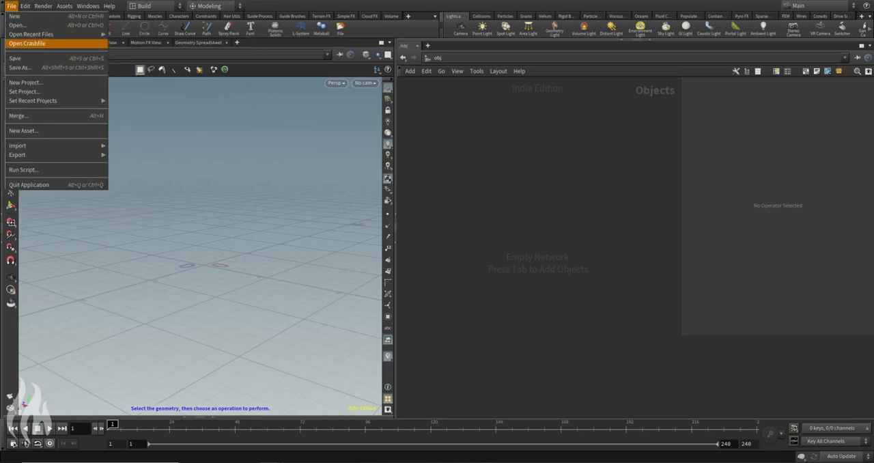
pyautogui.moveTo(43, 6)
pyautogui.moveTo(10, 6)
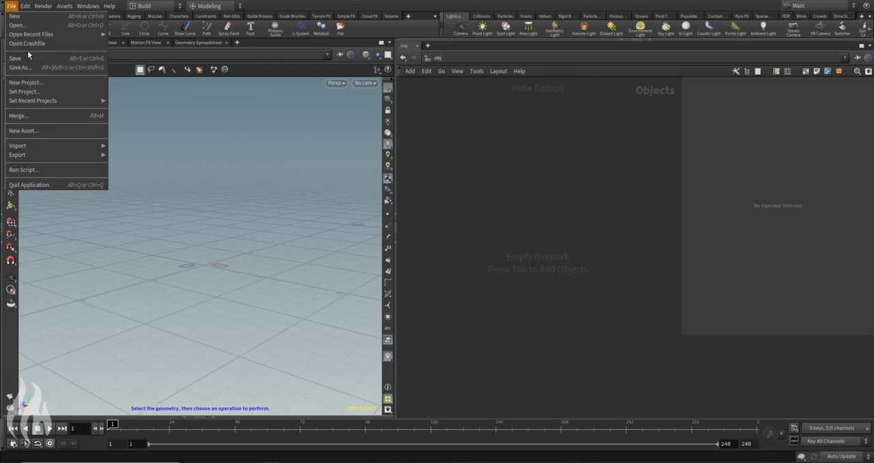
pyautogui.click(30, 68)
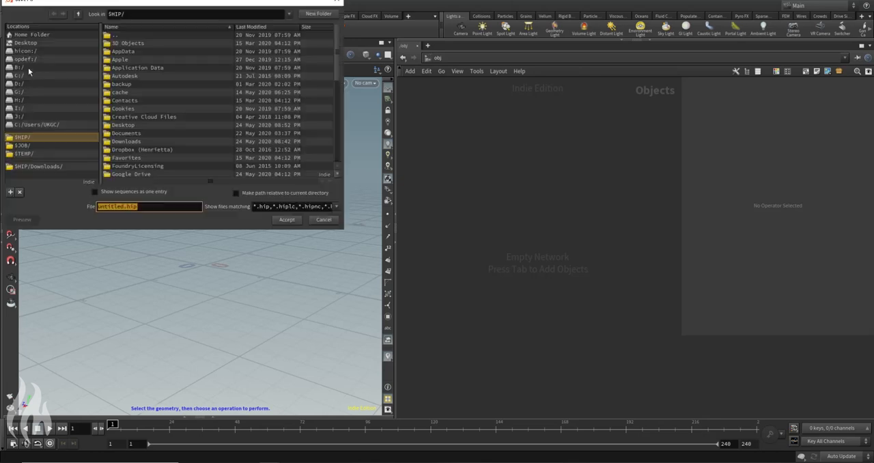
pyautogui.click(86, 147)
pyautogui.doubleClick(122, 206)
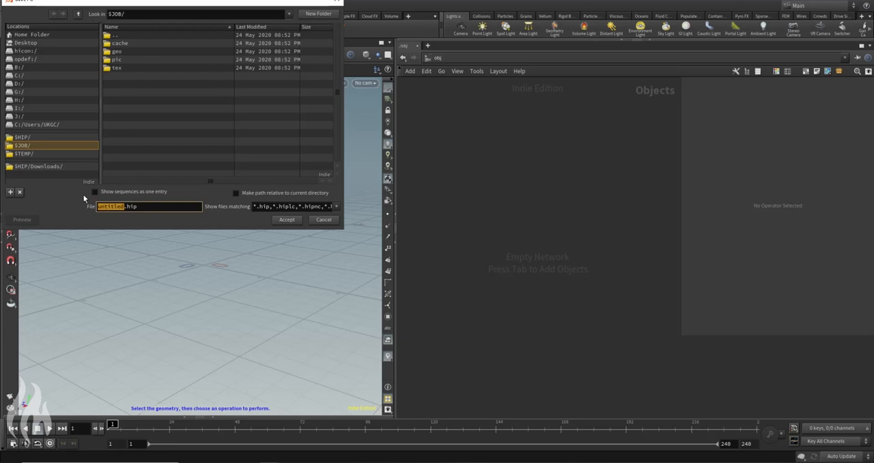
pyautogui.write('basicworkflow_SCN_v0')
pyautogui.press('Return')
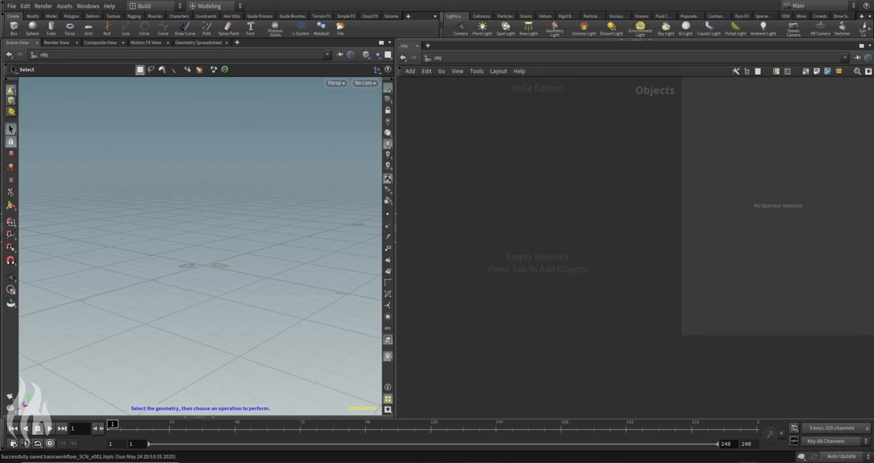
# Step: Review and close the comp_01.jpeg reference image, and add a Geometry node to the object network
pyautogui.moveTo(873, 131); pyautogui.dragTo(279, 80)
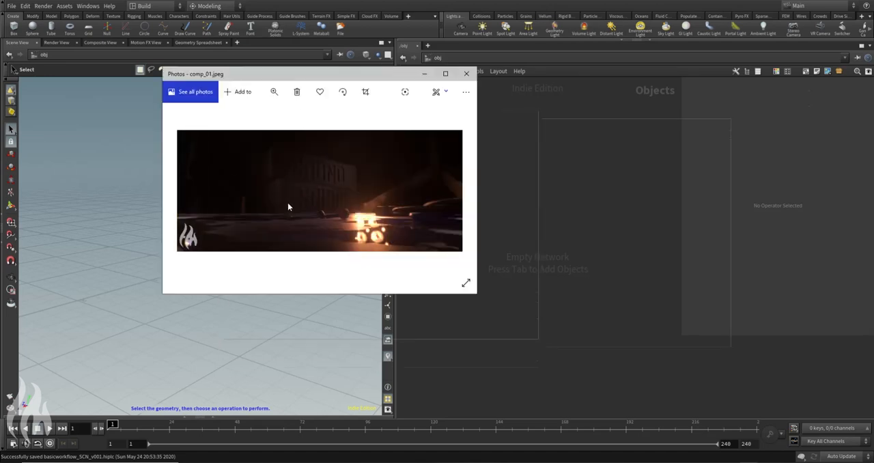
pyautogui.click(468, 74)
pyautogui.press('Tab')
pyautogui.write('geo')
pyautogui.press('Return')
pyautogui.click(480, 209)
# Step: Rename the new Geometry node to Speaker
pyautogui.doubleClick(498, 211)
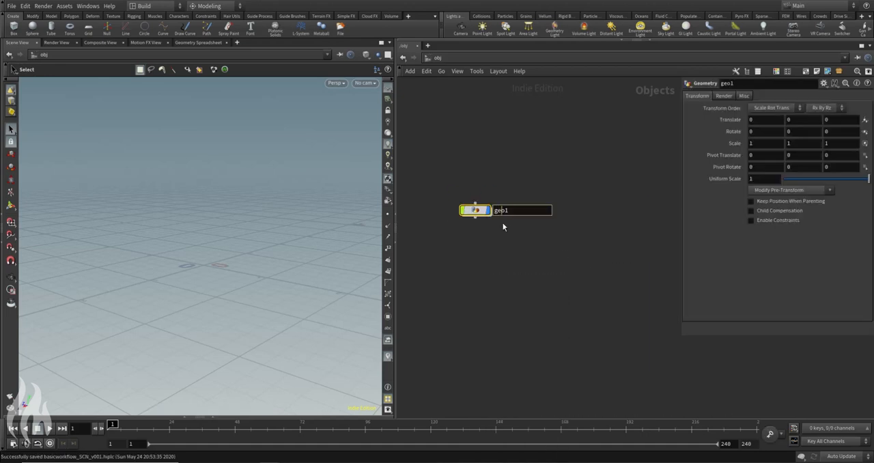
pyautogui.write('Speaeaker')
pyautogui.press('Return')
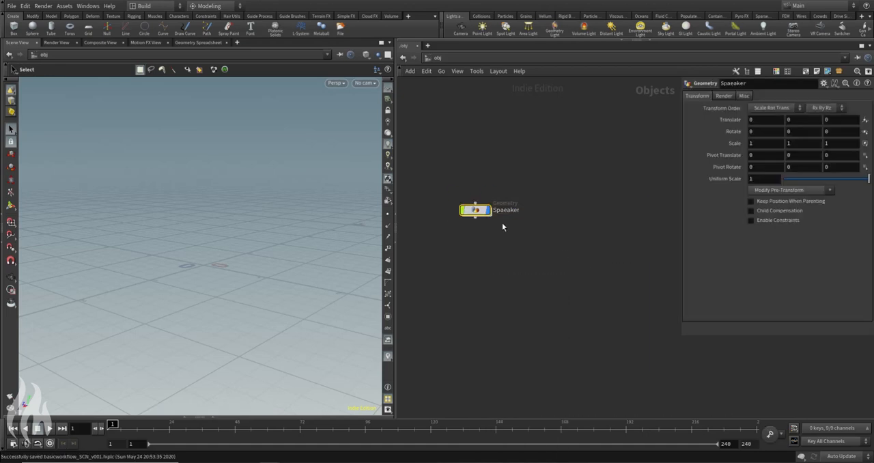
pyautogui.click(508, 211)
pyautogui.press('BackSpace')
pyautogui.press('BackSpace')
pyautogui.write('e')
pyautogui.press('Return')
# Step: Add a Box node inside the Speaker geometry network
pyautogui.doubleClick(476, 210)
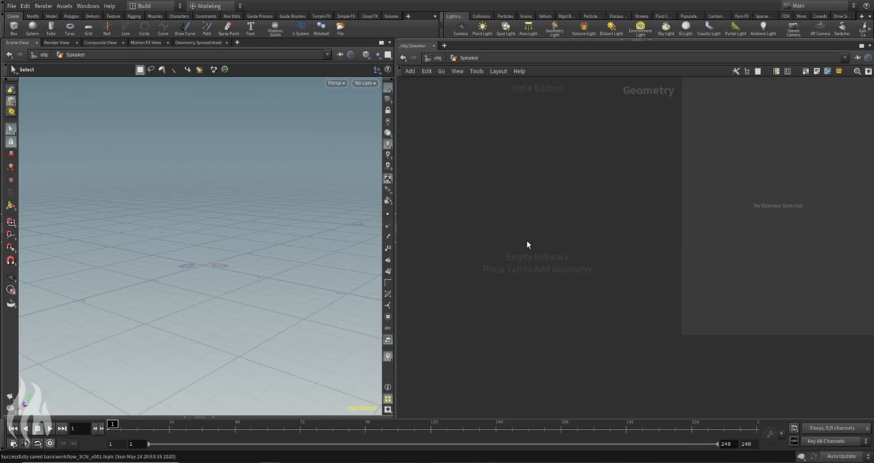
pyautogui.press('Tab')
pyautogui.write('box')
pyautogui.press('Return')
pyautogui.click(562, 211)
pyautogui.press('Escape')
pyautogui.moveTo(240, 289); pyautogui.dragTo(196, 219)
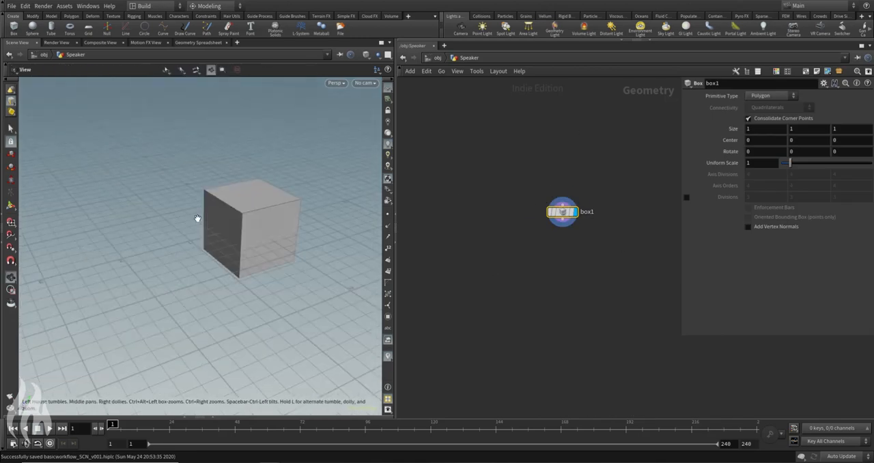
# Step: Set the box's X size to 3.6
pyautogui.press('s')
pyautogui.doubleClick(761, 128)
pyautogui.write('3.5')
pyautogui.press('Return')
pyautogui.press('Escape')
pyautogui.moveTo(225, 200); pyautogui.dragTo(256, 193)
pyautogui.click(764, 129)
pyautogui.press('BackSpace')
pyautogui.write('6')
pyautogui.press('Return')
pyautogui.keyDown('alt'); pyautogui.moveTo(206, 203); pyautogui.dragTo(217, 222); pyautogui.keyUp('alt')
# Step: Add a Blast node below box1, wire the box into it, and display the Blast node's output
pyautogui.moveTo(549, 269); pyautogui.dragTo(531, 271, button='middle')
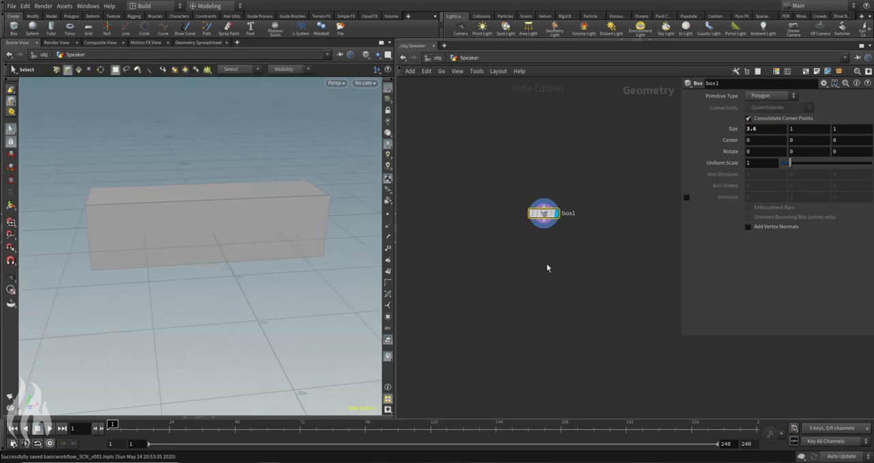
pyautogui.press('Tab')
pyautogui.write('blast')
pyautogui.press('Return')
pyautogui.click(544, 256)
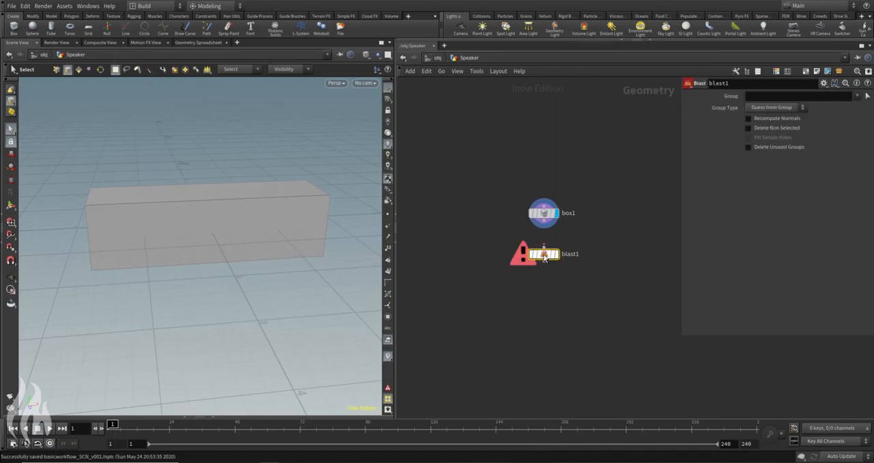
pyautogui.keyDown('alt'); pyautogui.moveTo(230, 158); pyautogui.dragTo(177, 136); pyautogui.keyUp('alt')
pyautogui.click(545, 223)
pyautogui.click(544, 246)
pyautogui.click(557, 255)
pyautogui.moveTo(545, 257); pyautogui.dragTo(545, 244)
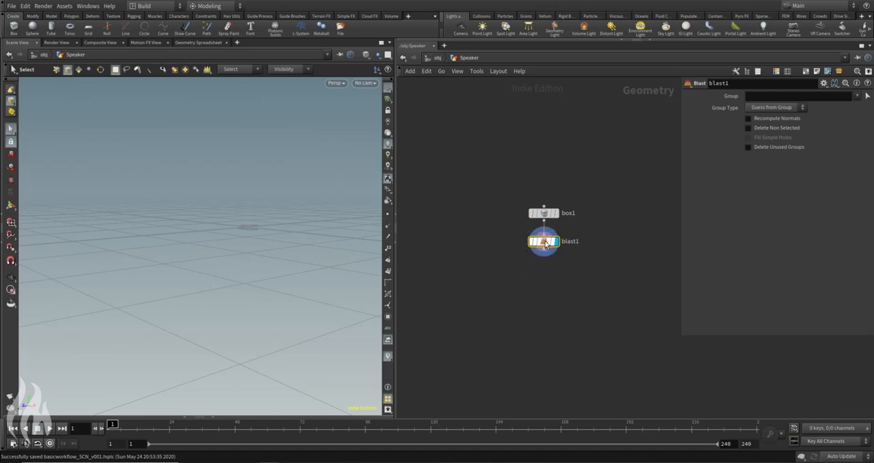
# Step: Delete the box's long front and back faces by picking primitives 0 and 2 as the Blast group
pyautogui.click(867, 95)
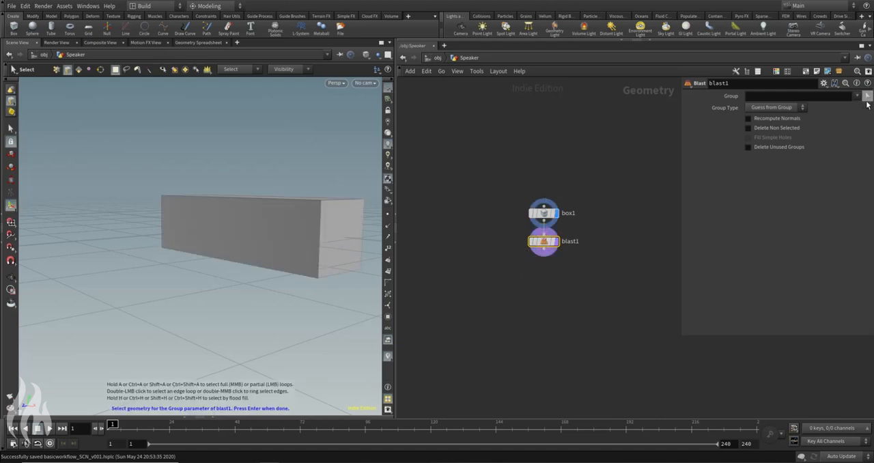
pyautogui.click(78, 69)
pyautogui.click(215, 206)
pyautogui.moveTo(168, 164)
pyautogui.keyDown('alt'); pyautogui.mouseDown()
pyautogui.moveTo(220, 185)
pyautogui.moveTo(168, 180)
pyautogui.mouseUp(); pyautogui.keyUp('alt')
pyautogui.click(341, 252)
pyautogui.keyDown('alt'); pyautogui.moveTo(78, 197); pyautogui.dragTo(214, 170); pyautogui.keyUp('alt')
pyautogui.click(234, 227)
pyautogui.keyDown('alt'); pyautogui.moveTo(324, 160); pyautogui.dragTo(290, 246); pyautogui.keyUp('alt')
pyautogui.keyDown('alt'); pyautogui.moveTo(263, 130); pyautogui.dragTo(308, 150); pyautogui.keyUp('alt')
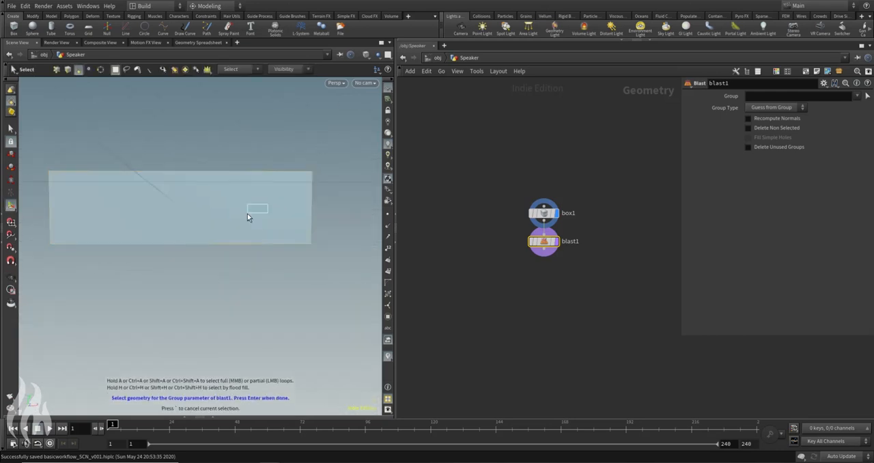
pyautogui.click(249, 214)
pyautogui.moveTo(339, 252); pyautogui.dragTo(248, 241)
pyautogui.moveTo(314, 202); pyautogui.dragTo(288, 170)
pyautogui.click(290, 170)
pyautogui.press('Return')
pyautogui.keyDown('alt'); pyautogui.moveTo(262, 163); pyautogui.dragTo(370, 179); pyautogui.keyUp('alt')
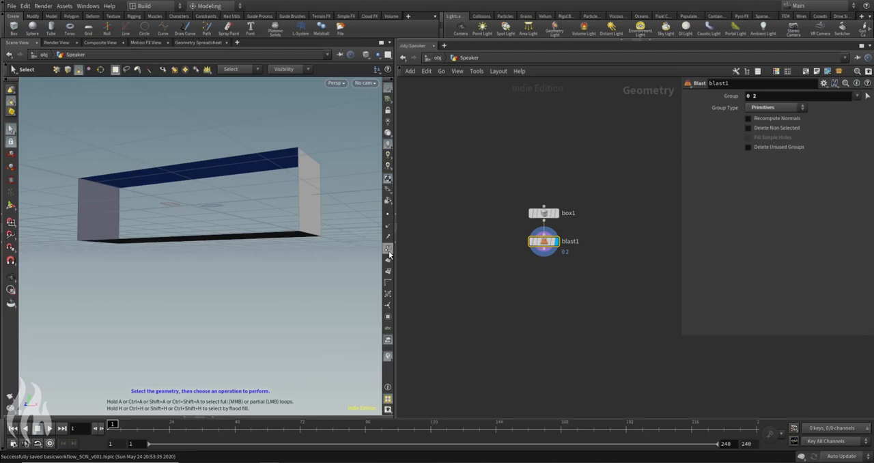
# Step: Inspect the original box's faces with primitive numbers shown, and return to displaying the Blast output
pyautogui.click(555, 213)
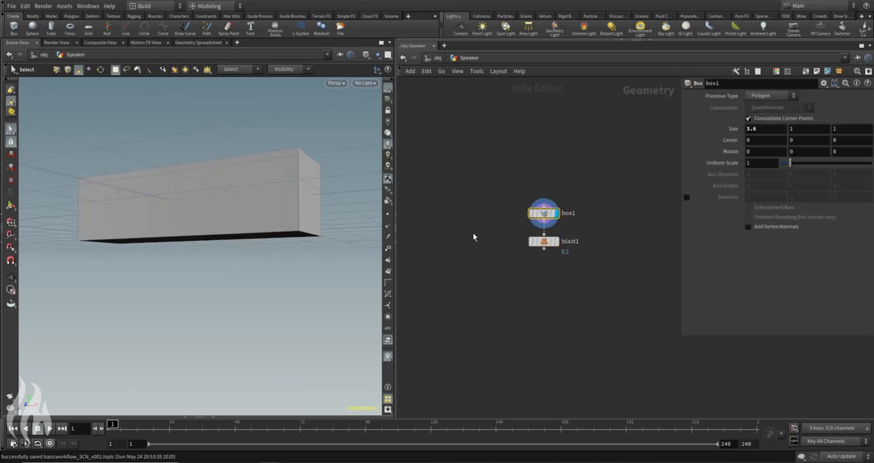
pyautogui.click(390, 271)
pyautogui.keyDown('alt'); pyautogui.moveTo(196, 175); pyautogui.dragTo(374, 214); pyautogui.keyUp('alt')
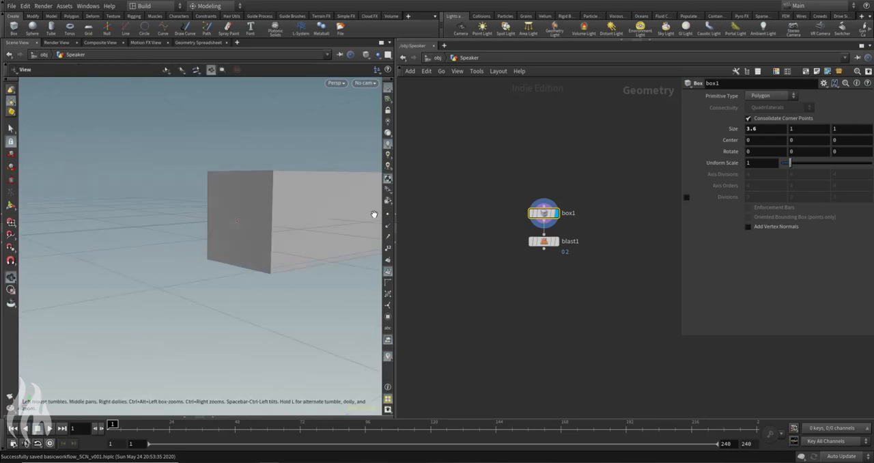
pyautogui.click(556, 241)
pyautogui.keyDown('alt'); pyautogui.moveTo(259, 275); pyautogui.dragTo(193, 186); pyautogui.keyUp('alt')
pyautogui.click(587, 229)
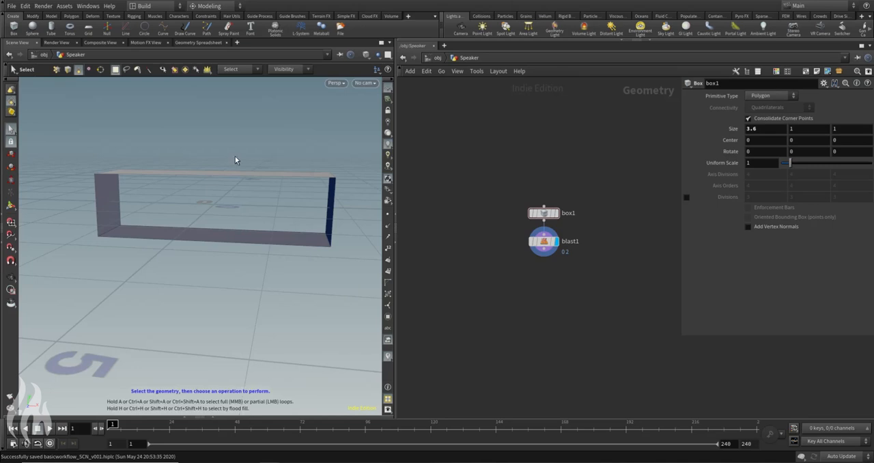
pyautogui.keyDown('alt'); pyautogui.moveTo(256, 147); pyautogui.dragTo(218, 130); pyautogui.keyUp('alt')
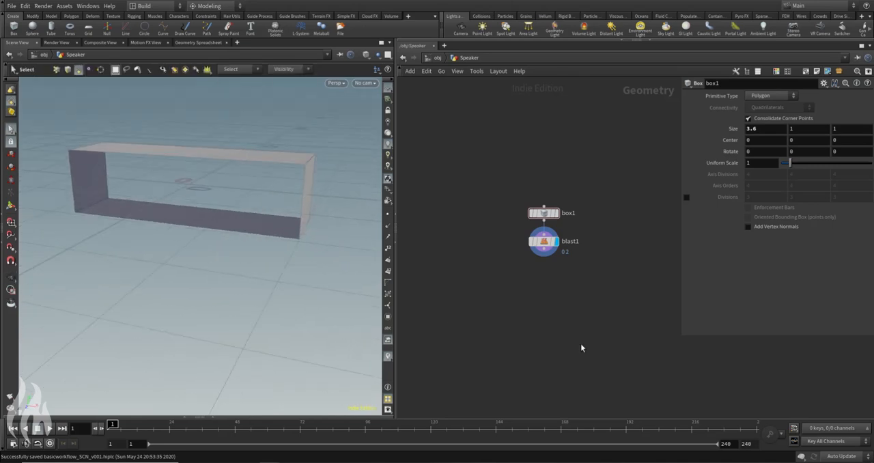
# Step: Add a PolyBevel node below blast1, wire the Blast output into its first input, and display it
pyautogui.press('Tab')
pyautogui.write('polyext')
pyautogui.press('Return')
pyautogui.click(543, 281)
pyautogui.click(544, 250)
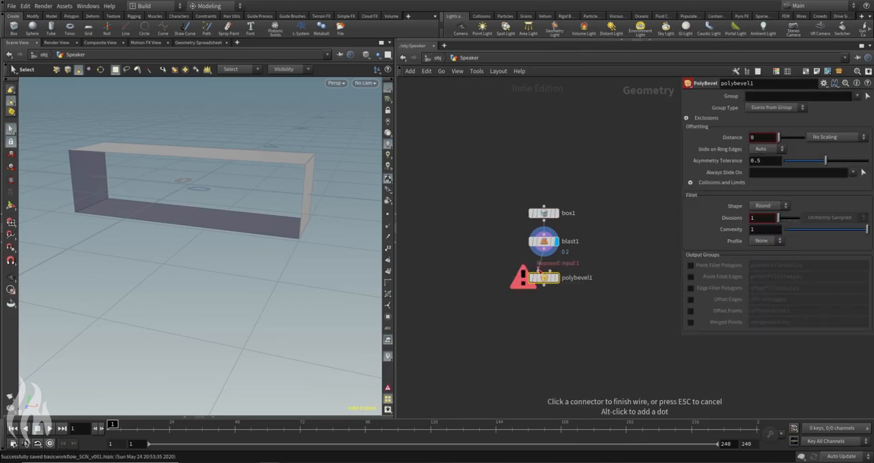
pyautogui.click(543, 271)
pyautogui.click(556, 279)
# Step: Pick the four corner edges of the open box as the PolyBevel group
pyautogui.click(867, 96)
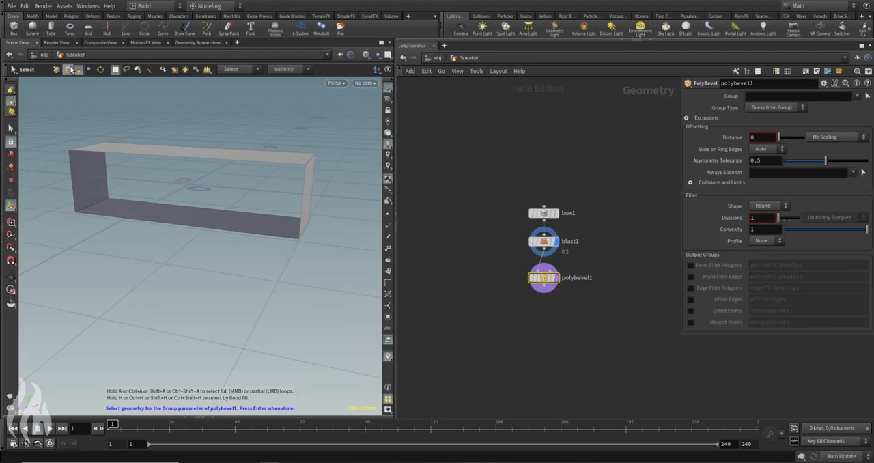
pyautogui.keyDown('alt'); pyautogui.moveTo(335, 149); pyautogui.dragTo(244, 95); pyautogui.keyUp('alt')
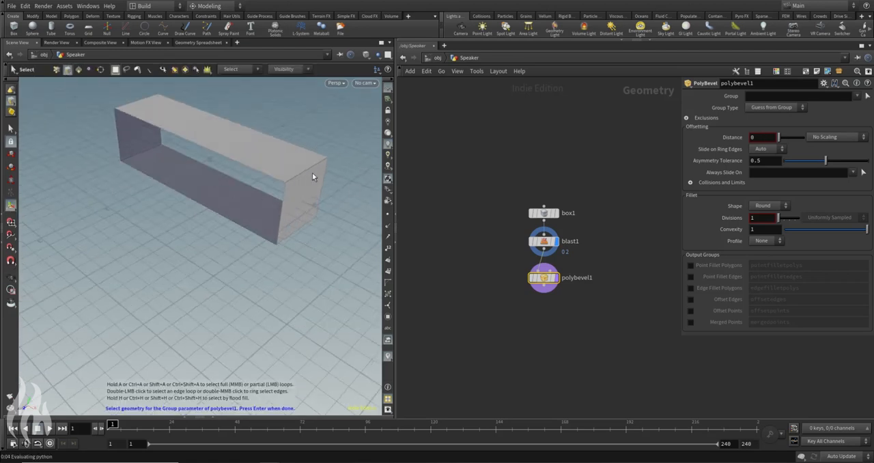
pyautogui.keyDown('alt'); pyautogui.moveTo(294, 259); pyautogui.dragTo(210, 146); pyautogui.keyUp('alt')
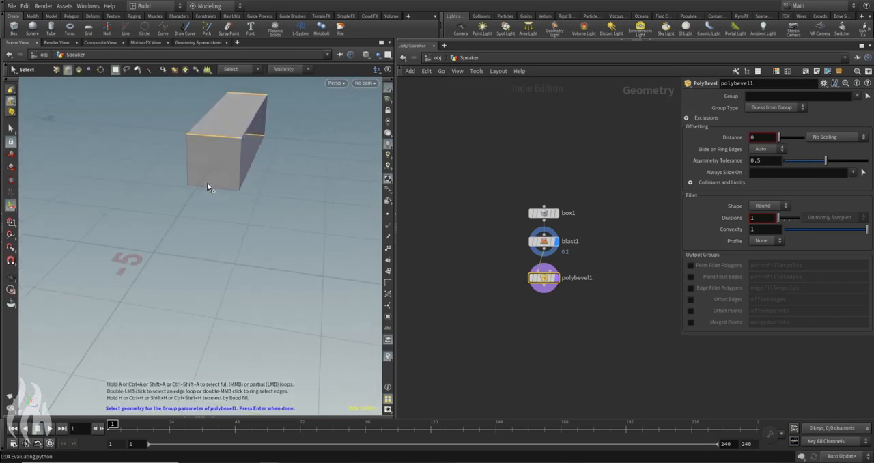
pyautogui.keyDown('alt'); pyautogui.moveTo(209, 192); pyautogui.dragTo(278, 188); pyautogui.keyUp('alt')
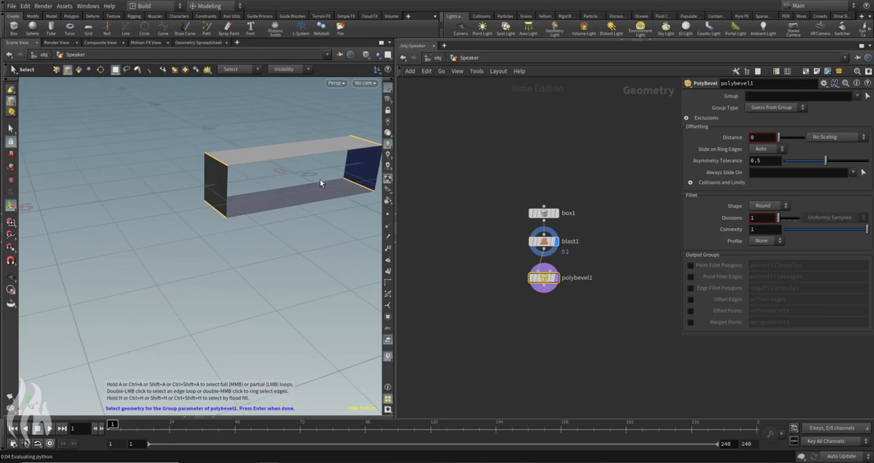
pyautogui.press('Return')
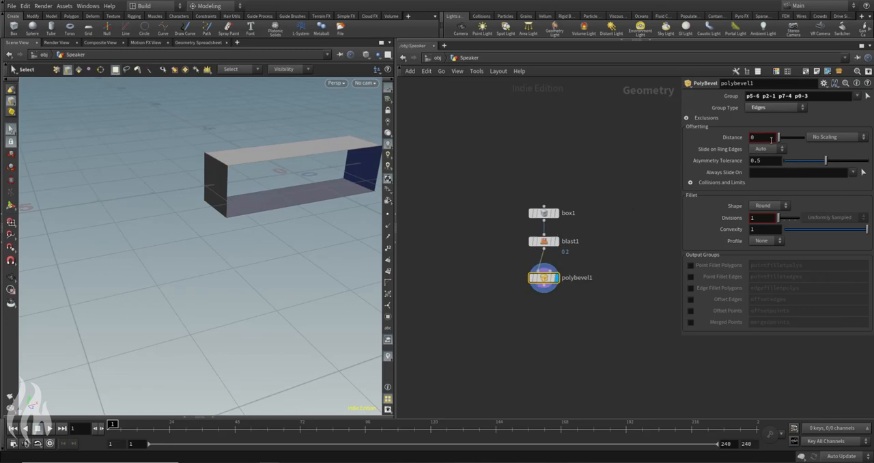
# Step: Set the PolyBevel distance to 0.1 and its fillet divisions to 5, and check the rounded corners
pyautogui.write('.1')
pyautogui.press('Return')
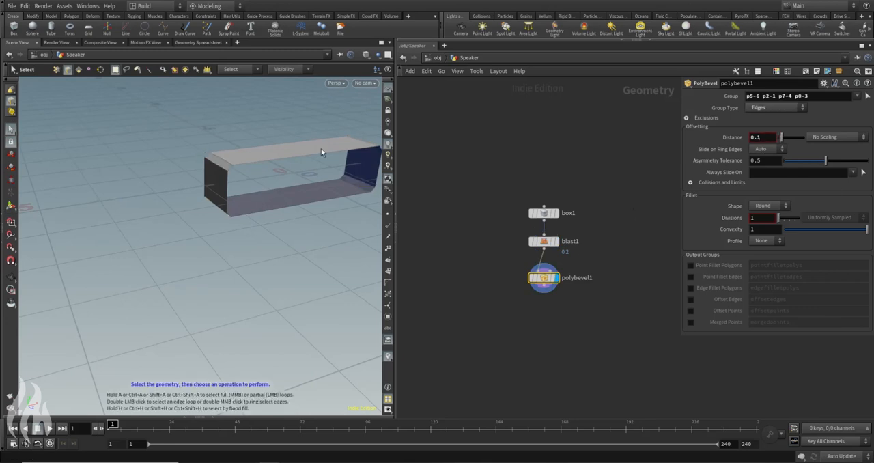
pyautogui.keyDown('alt'); pyautogui.moveTo(269, 140); pyautogui.dragTo(224, 137, button='middle'); pyautogui.keyUp('alt')
pyautogui.keyDown('alt'); pyautogui.moveTo(224, 137); pyautogui.dragTo(216, 135); pyautogui.keyUp('alt')
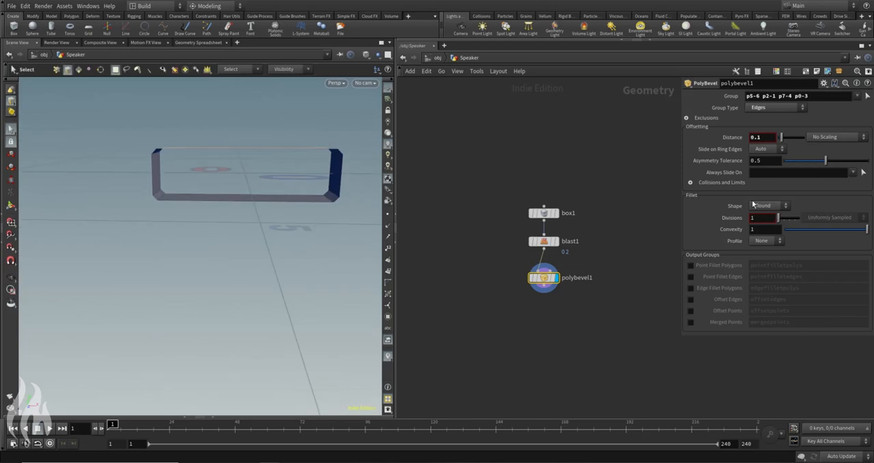
pyautogui.moveTo(759, 218); pyautogui.dragTo(690, 230)
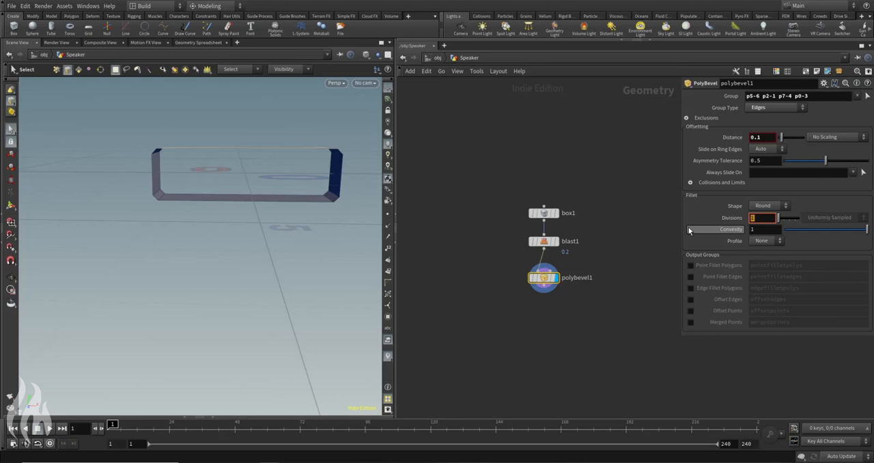
pyautogui.write('5')
pyautogui.press('Return')
pyautogui.keyDown('alt'); pyautogui.moveTo(224, 168); pyautogui.dragTo(209, 184, button='middle'); pyautogui.keyUp('alt')
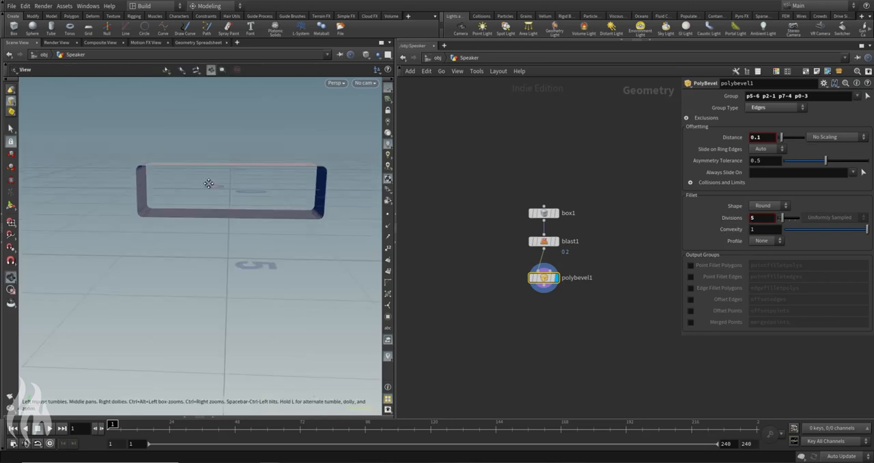
pyautogui.keyDown('alt'); pyautogui.moveTo(271, 168); pyautogui.dragTo(235, 189); pyautogui.keyUp('alt')
pyautogui.keyDown('alt'); pyautogui.scroll(4, 280, 177); pyautogui.keyUp('alt')
pyautogui.keyDown('alt'); pyautogui.moveTo(299, 209); pyautogui.dragTo(283, 180); pyautogui.keyUp('alt')
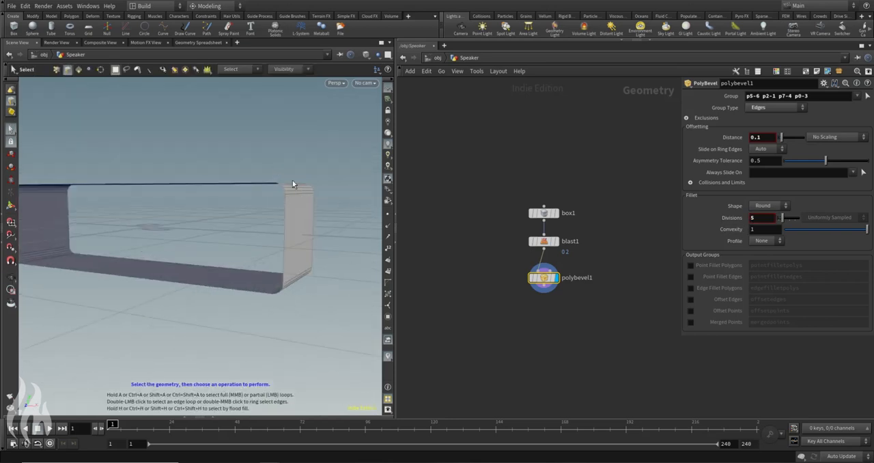
pyautogui.keyDown('alt'); pyautogui.moveTo(274, 228); pyautogui.dragTo(322, 209, button='middle'); pyautogui.keyUp('alt')
pyautogui.keyDown('alt'); pyautogui.scroll(-4, 299, 206); pyautogui.keyUp('alt')
pyautogui.keyDown('alt'); pyautogui.moveTo(236, 185); pyautogui.dragTo(261, 193); pyautogui.keyUp('alt')
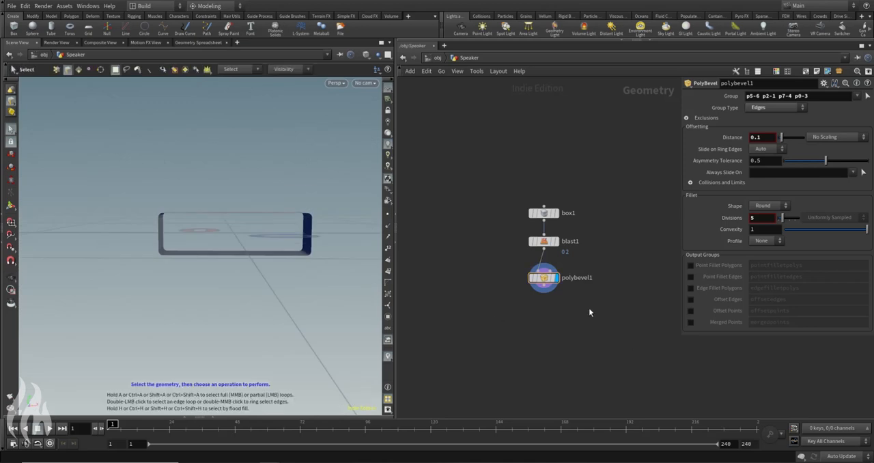
# Step: Add a PolyExtrude node wired after polybevel1 and display its output
pyautogui.press('Tab')
pyautogui.write('polyextru')
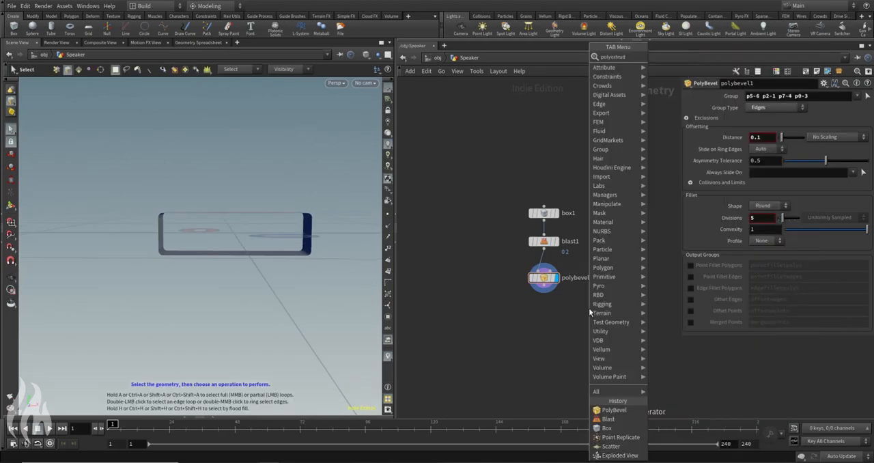
pyautogui.press('Return')
pyautogui.click(544, 314)
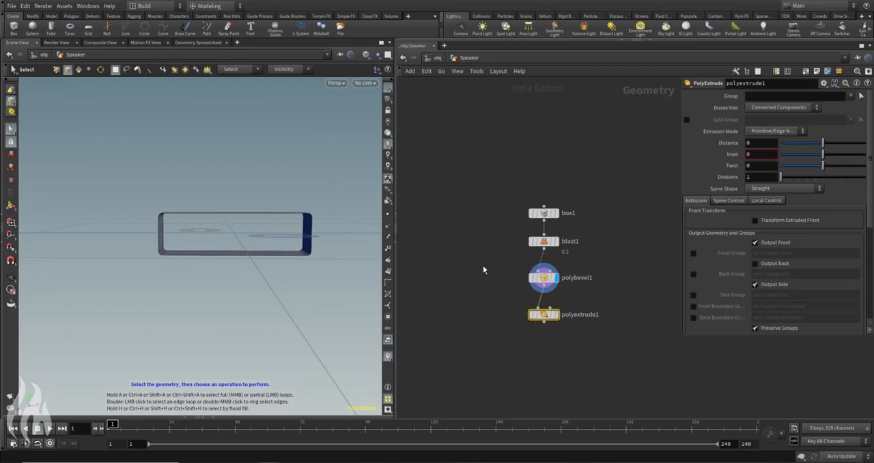
pyautogui.click(556, 315)
pyautogui.moveTo(542, 317); pyautogui.dragTo(542, 315)
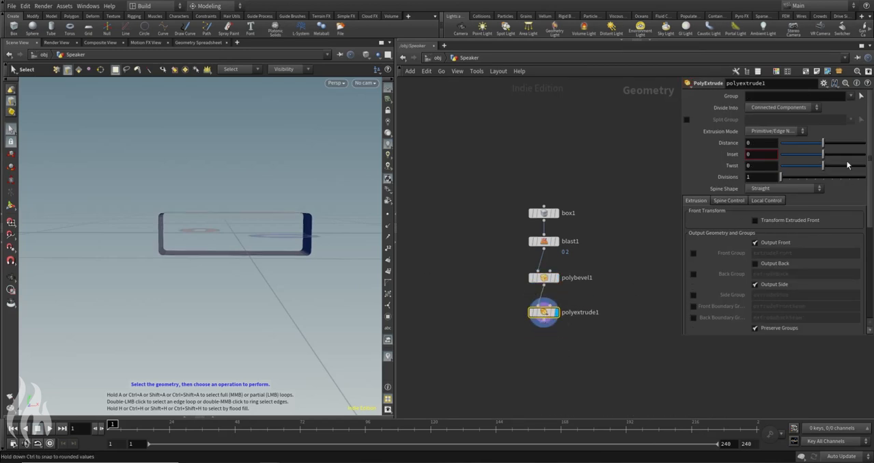
# Step: Set the PolyExtrude distance to 0.06 to give the shell thickness
pyautogui.moveTo(823, 143); pyautogui.dragTo(827, 146)
pyautogui.press('Escape')
pyautogui.moveTo(234, 165); pyautogui.dragTo(334, 233)
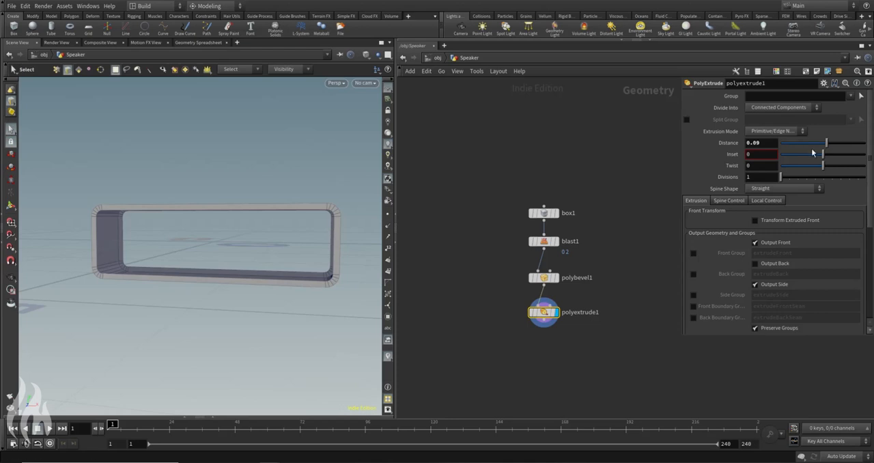
pyautogui.moveTo(827, 149); pyautogui.dragTo(826, 149)
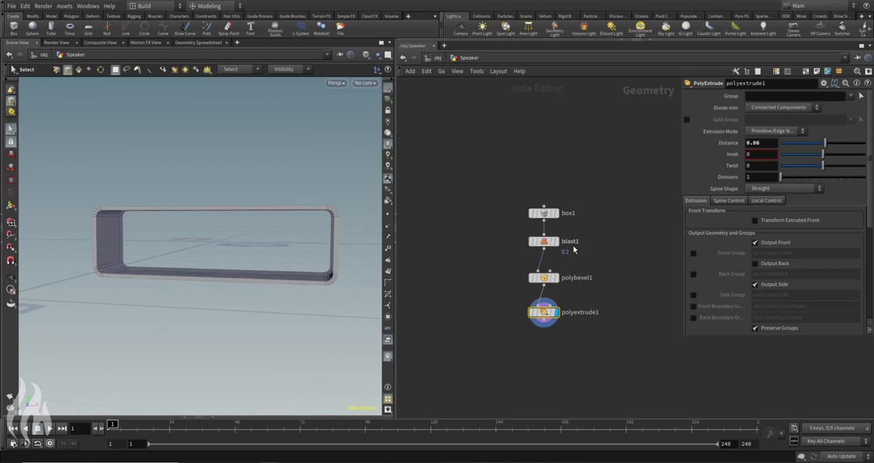
# Step: Insert a Reverse node between polybevel1 and polyextrude1 and display its output
pyautogui.click(556, 278)
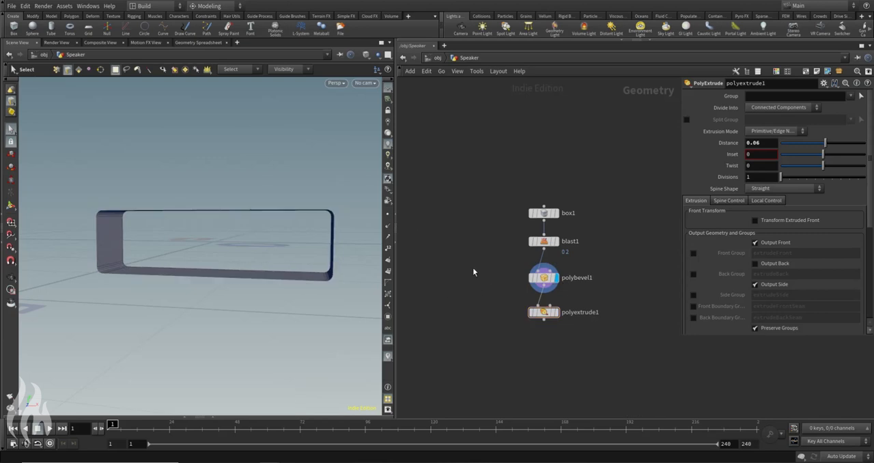
pyautogui.click(543, 312)
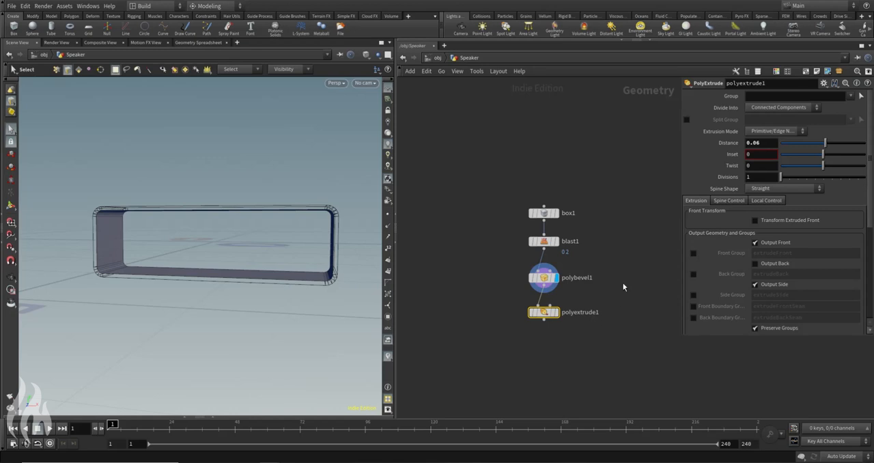
pyautogui.press('Tab')
pyautogui.write('reverse')
pyautogui.press('Return')
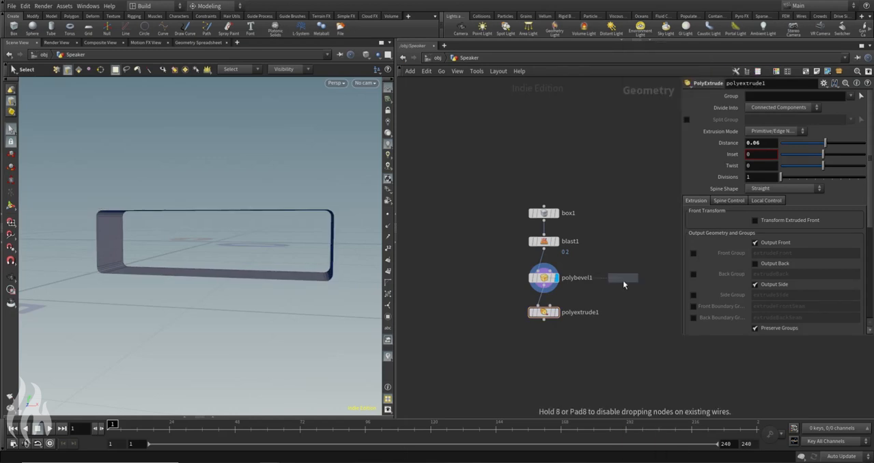
pyautogui.click(538, 311)
pyautogui.moveTo(537, 313); pyautogui.dragTo(541, 313)
pyautogui.click(557, 307)
# Step: Inspect the reversed shell from several sides, and display and select the polyextrude1 node
pyautogui.keyDown('alt'); pyautogui.moveTo(332, 283); pyautogui.dragTo(248, 215); pyautogui.keyUp('alt')
pyautogui.press('s')
pyautogui.scroll(5, 324, 248)
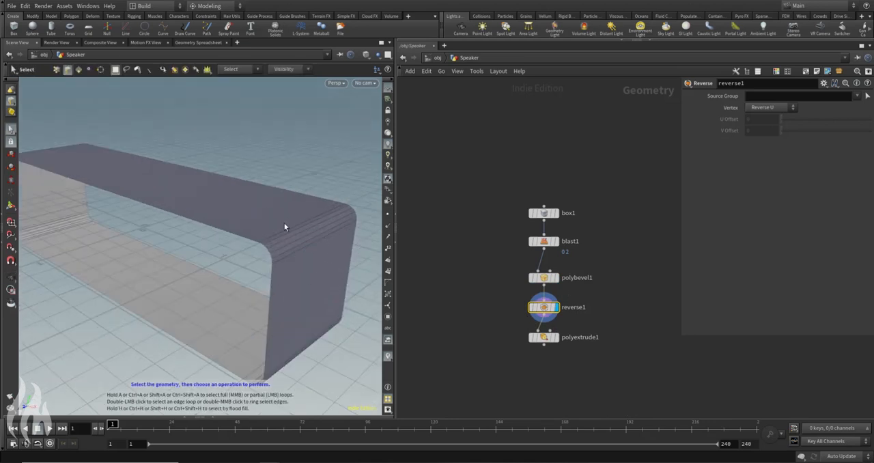
pyautogui.scroll(-5, 322, 219)
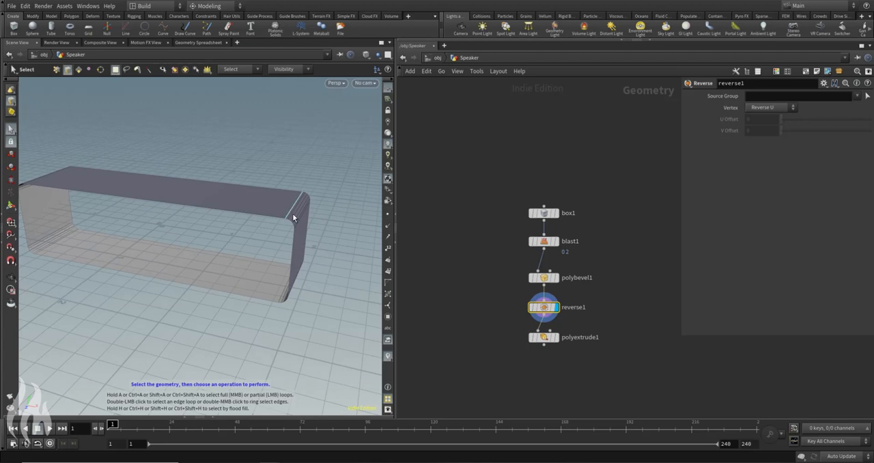
pyautogui.keyDown('alt'); pyautogui.moveTo(276, 263); pyautogui.dragTo(349, 208); pyautogui.keyUp('alt')
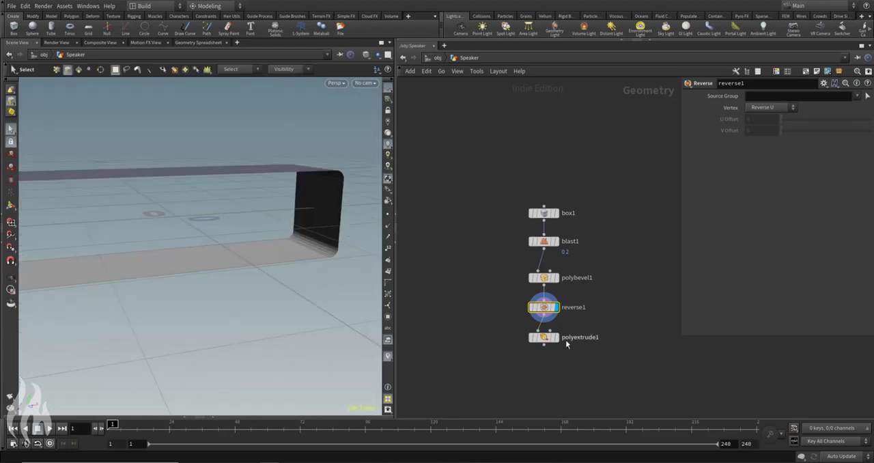
pyautogui.click(557, 339)
pyautogui.keyDown('alt'); pyautogui.moveTo(294, 232); pyautogui.dragTo(326, 189); pyautogui.keyUp('alt')
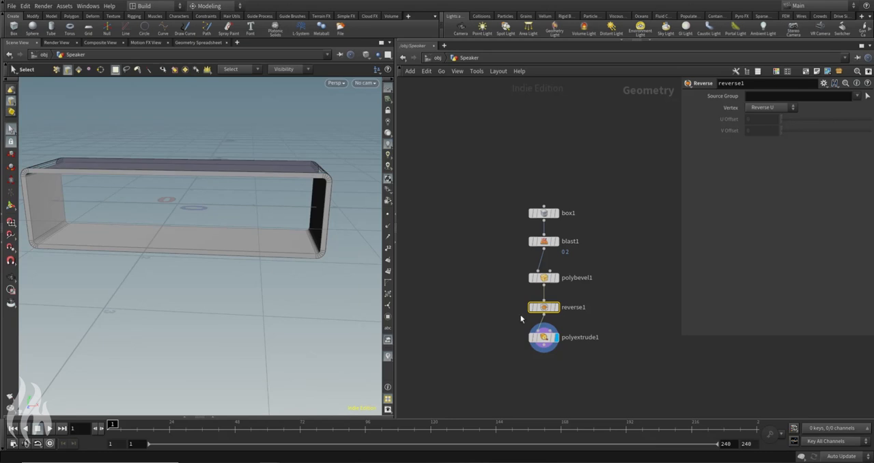
pyautogui.press('Down')
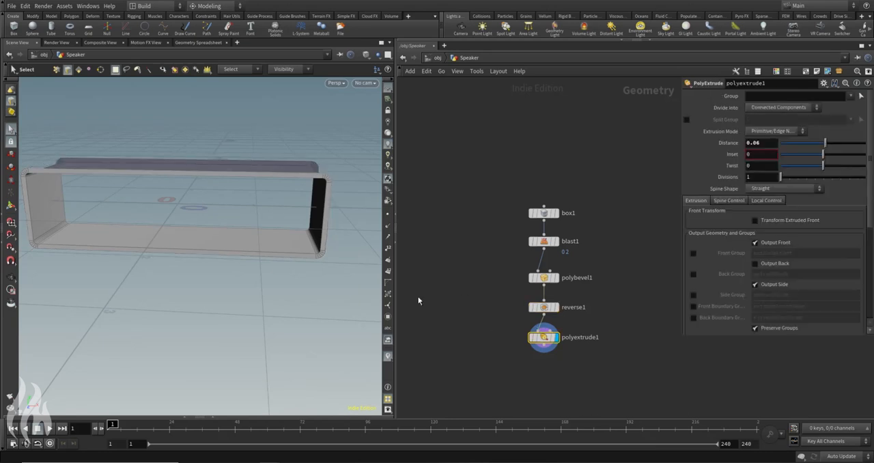
# Step: Turn on Output Back for the polyextrude1 node and check the shell from another angle
pyautogui.click(755, 264)
pyautogui.press('Escape')
pyautogui.moveTo(289, 152); pyautogui.dragTo(292, 175)
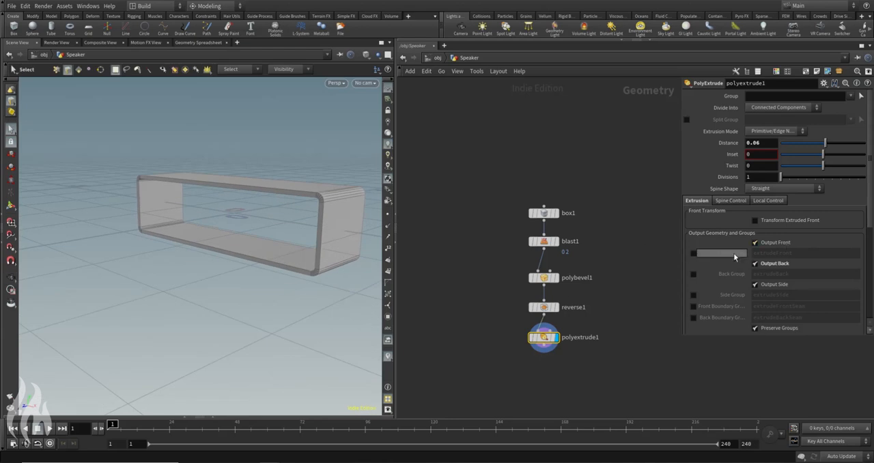
# Step: Enable the Front Group output on polyextrude1, name it front, and lay out the network nodes evenly
pyautogui.click(693, 253)
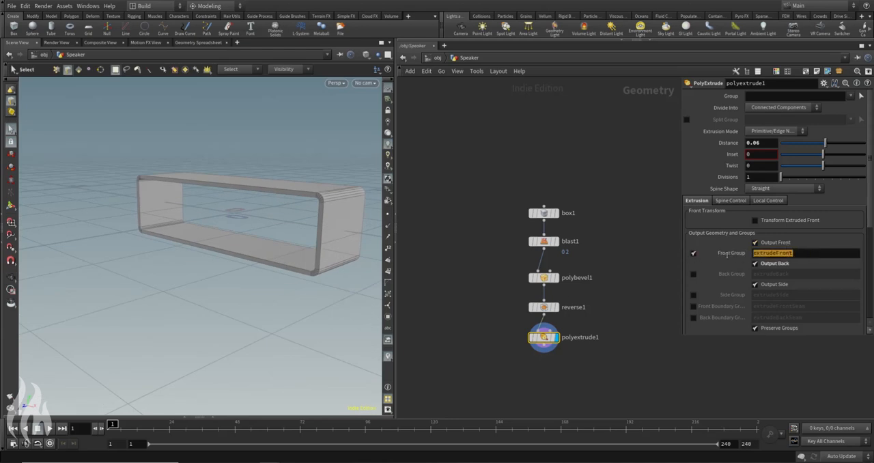
pyautogui.write('front')
pyautogui.press('Return')
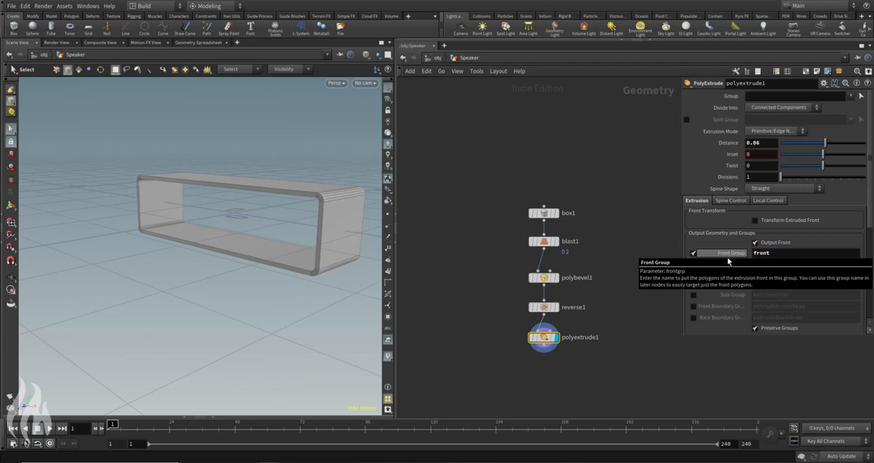
pyautogui.moveTo(604, 306); pyautogui.dragTo(588, 266, button='middle')
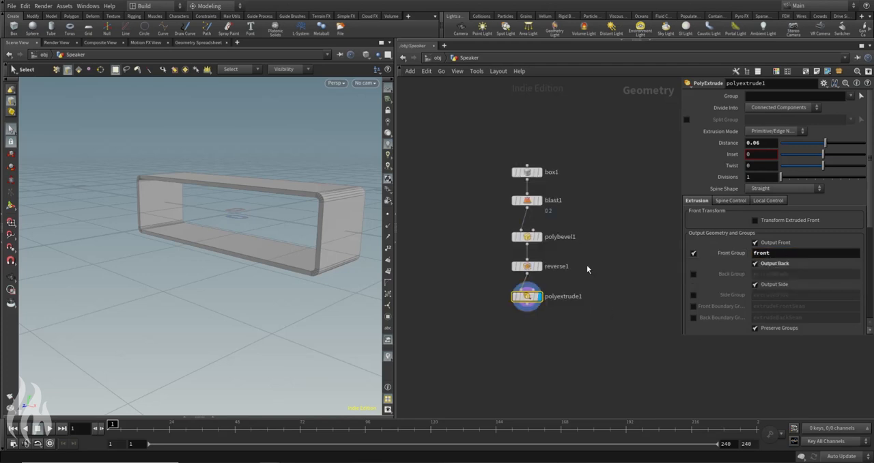
pyautogui.press('l')
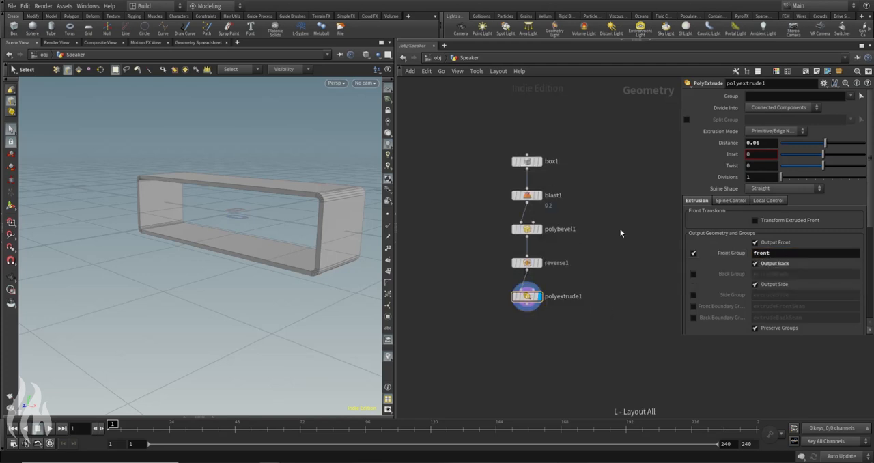
# Step: Examine polyextrude1's node info for its primitive groups and view the shell's inner faces from the front
pyautogui.moveTo(519, 298)
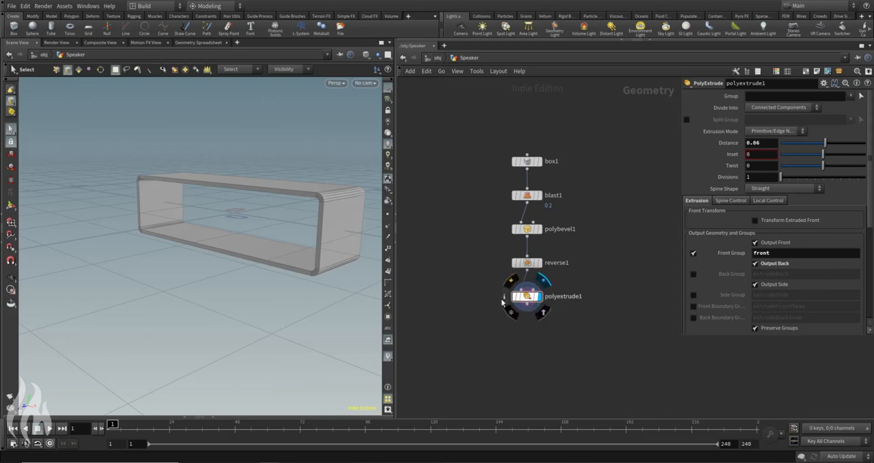
pyautogui.click(506, 301)
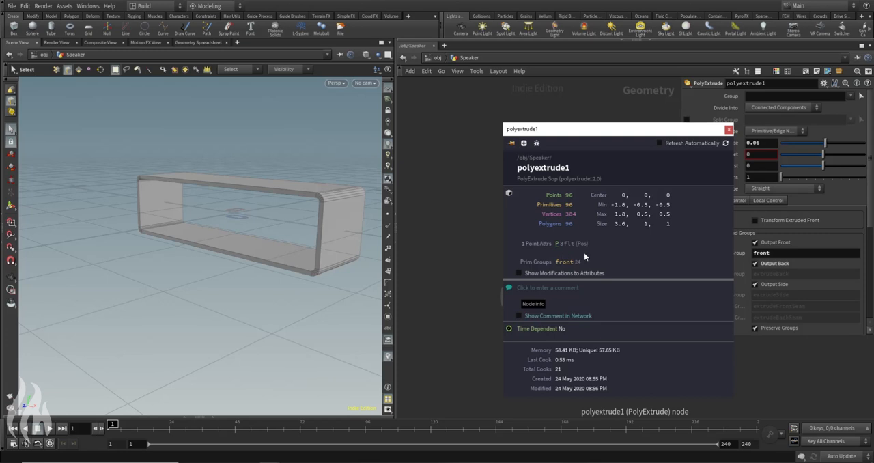
pyautogui.keyDown('alt'); pyautogui.moveTo(205, 248); pyautogui.dragTo(214, 179); pyautogui.keyUp('alt')
pyautogui.click(79, 71)
pyautogui.keyDown('alt'); pyautogui.moveTo(212, 219); pyautogui.dragTo(272, 230); pyautogui.keyUp('alt')
pyautogui.click(301, 209)
pyautogui.keyDown('alt'); pyautogui.moveTo(300, 173); pyautogui.dragTo(265, 229); pyautogui.keyUp('alt')
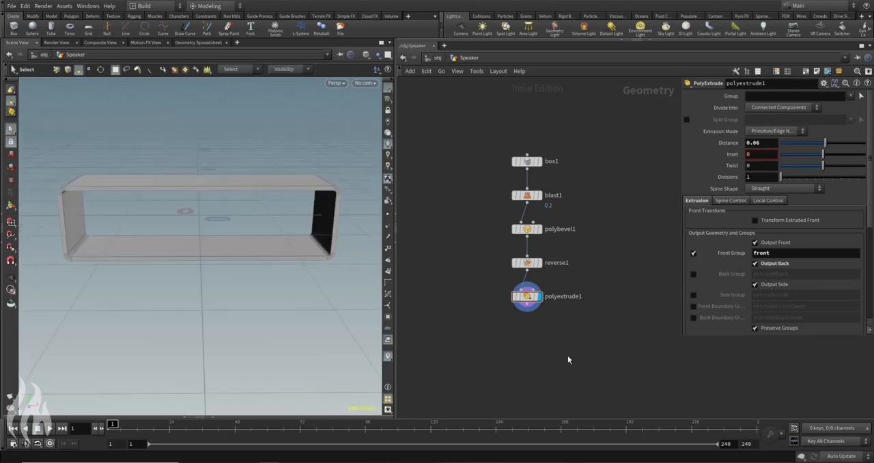
# Step: Add a second Blast node and wire it from the output of polyextrude1
pyautogui.press('Tab')
pyautogui.write('bla')
pyautogui.press('Return')
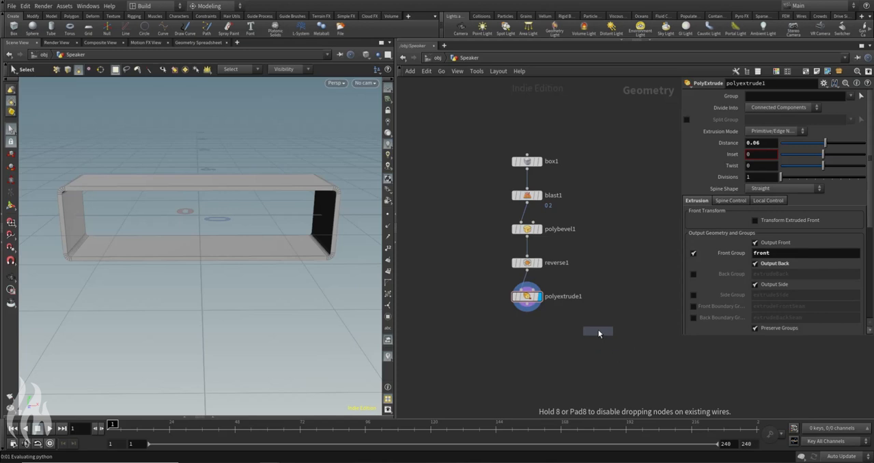
pyautogui.click(598, 319)
pyautogui.click(527, 304)
pyautogui.click(599, 312)
pyautogui.moveTo(602, 320); pyautogui.dragTo(605, 331)
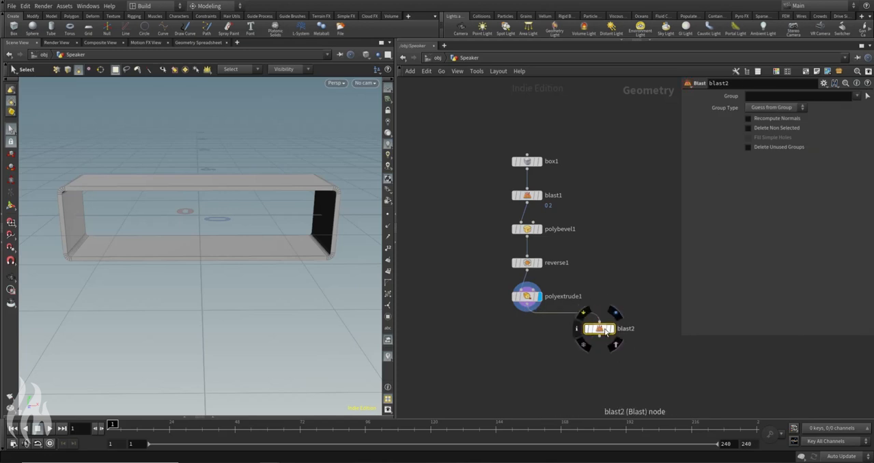
# Step: Set blast2's group to front, display its output, and enable Delete Non Selected to isolate the inner faces
pyautogui.click(863, 105)
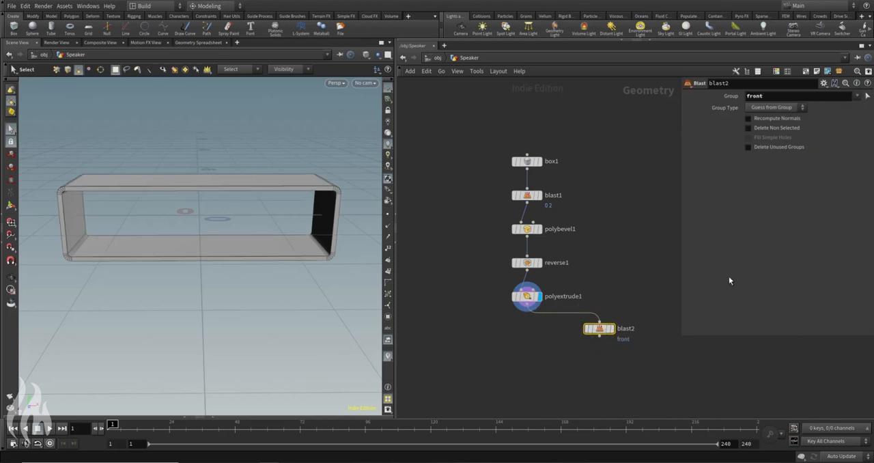
pyautogui.click(612, 329)
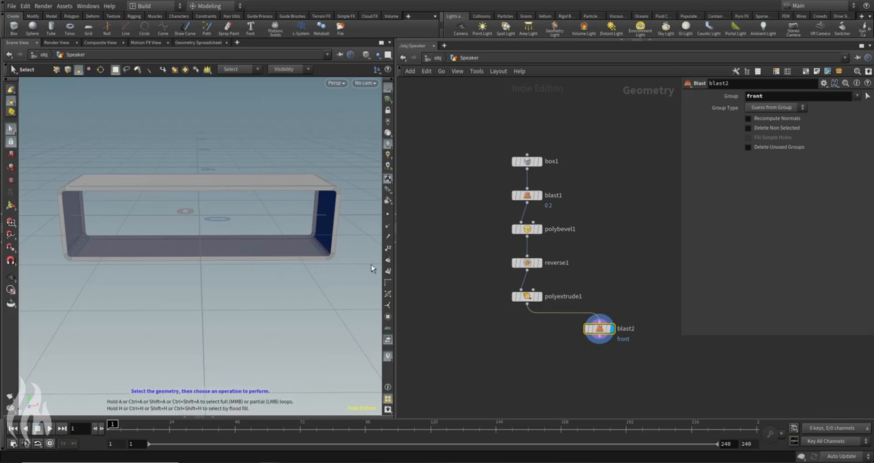
pyautogui.click(748, 127)
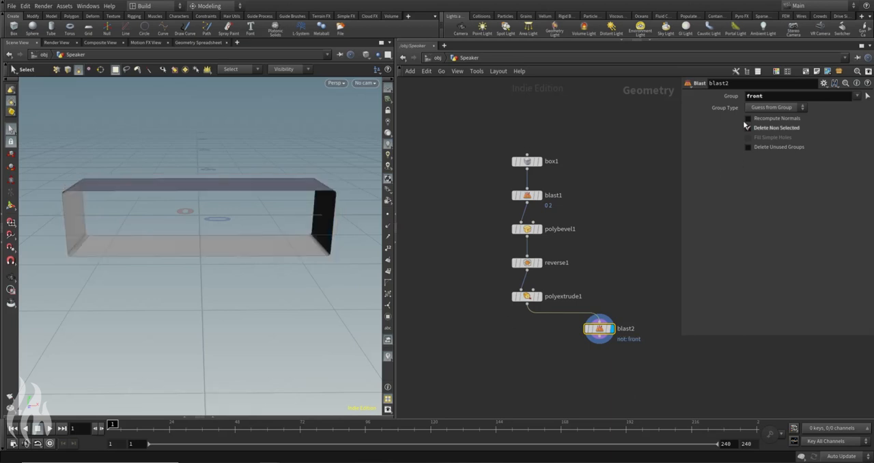
pyautogui.keyDown('alt'); pyautogui.moveTo(155, 307); pyautogui.dragTo(215, 212); pyautogui.keyUp('alt')
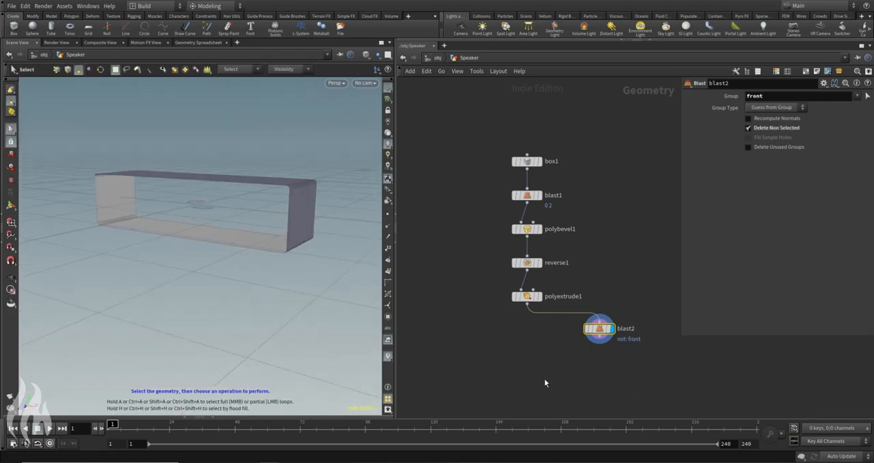
# Step: Display polyextrude1, insert a Null node between it and blast2, and rename the Null to OUT_Shell
pyautogui.moveTo(544, 379); pyautogui.dragTo(511, 338, button='middle')
pyautogui.click(507, 256)
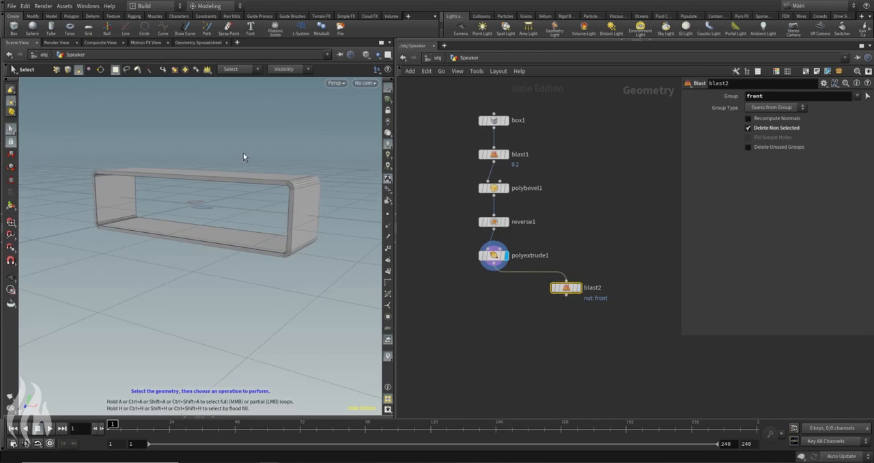
pyautogui.click(472, 324)
pyautogui.press('Tab')
pyautogui.press('Return')
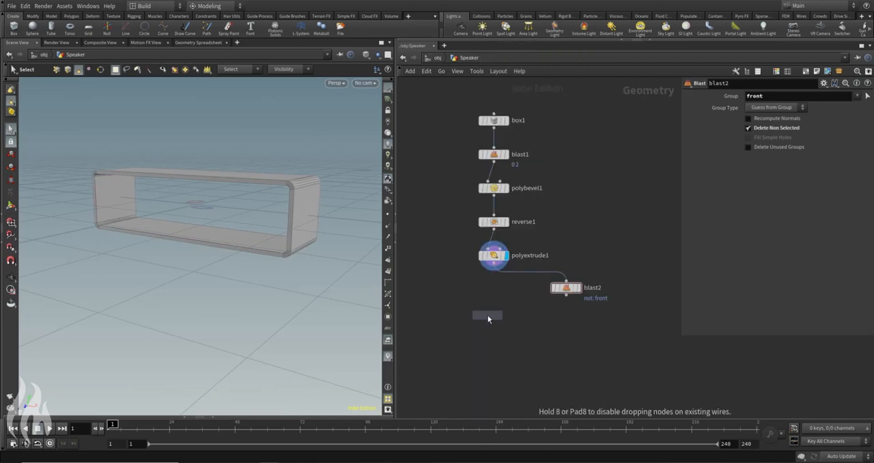
pyautogui.click(524, 280)
pyautogui.moveTo(524, 283); pyautogui.dragTo(495, 289)
pyautogui.click(518, 287)
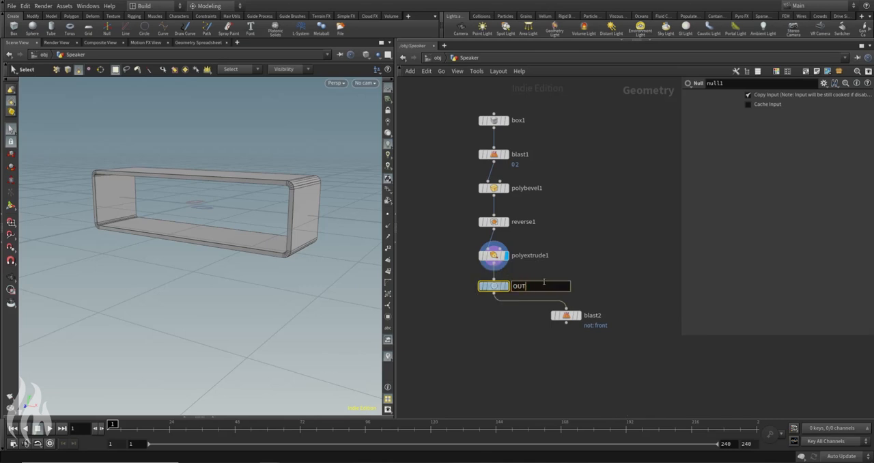
pyautogui.click(584, 278)
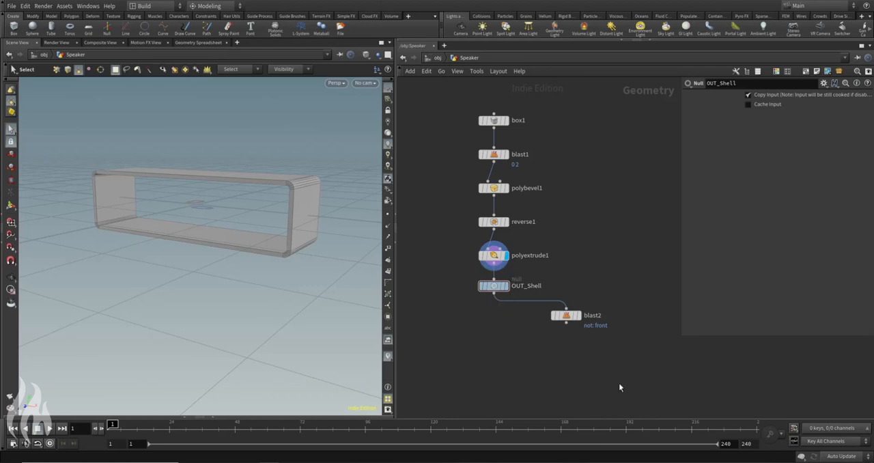
# Step: Display and select the blast2 node and inspect the isolated inner faces from several angles
pyautogui.moveTo(620, 387); pyautogui.dragTo(585, 312, button='middle')
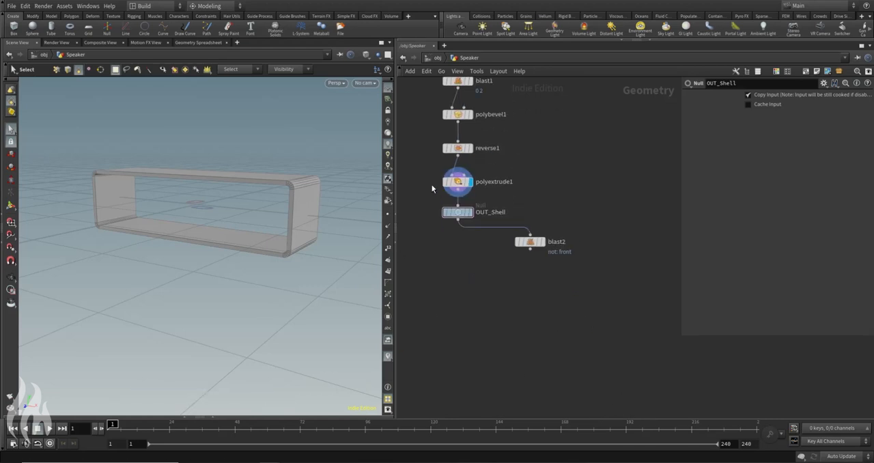
pyautogui.moveTo(572, 192); pyautogui.dragTo(535, 269)
pyautogui.keyDown('alt'); pyautogui.moveTo(235, 197); pyautogui.dragTo(117, 195); pyautogui.keyUp('alt')
pyautogui.click(544, 242)
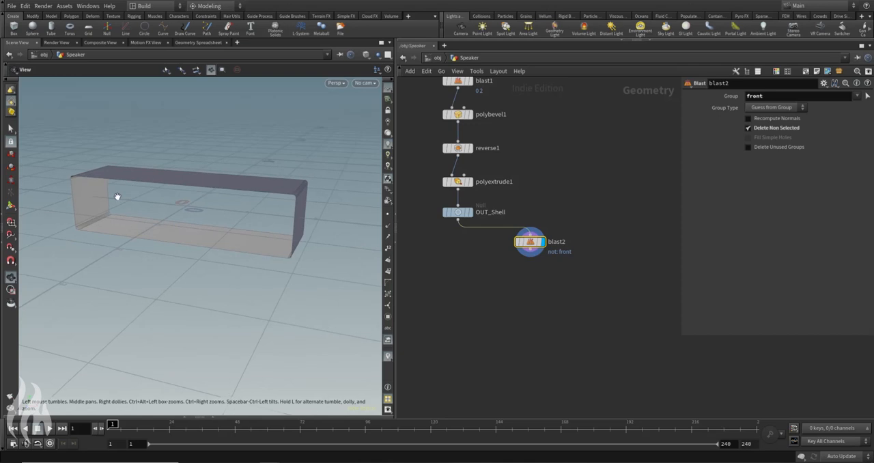
pyautogui.press('s')
pyautogui.keyDown('alt'); pyautogui.moveTo(134, 130); pyautogui.dragTo(369, 304); pyautogui.keyUp('alt')
# Step: Add a PolyFill node wired after blast2 and display its output
pyautogui.press('Tab')
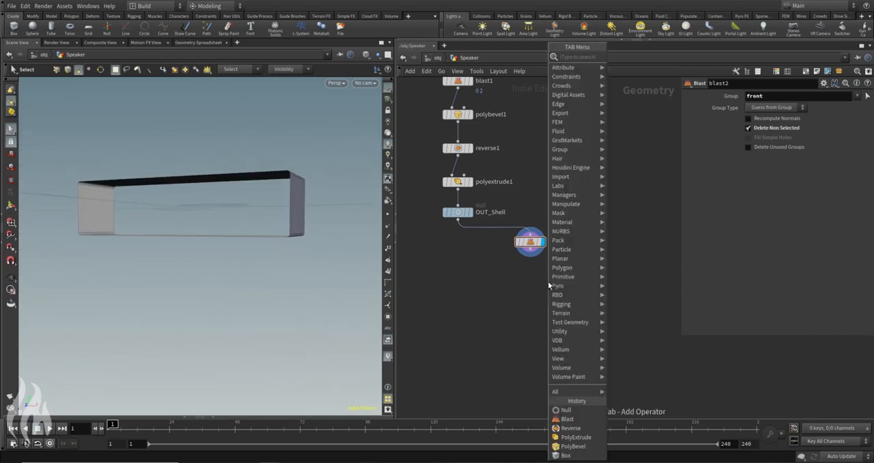
pyautogui.write('polf')
pyautogui.press('Return')
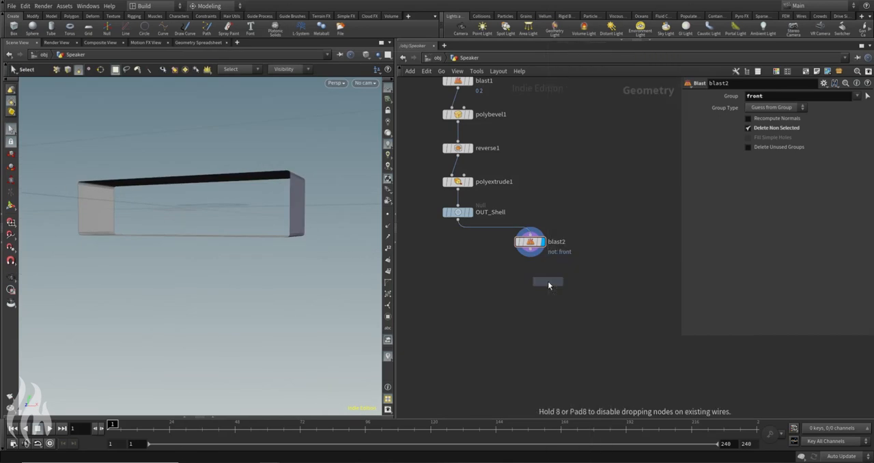
pyautogui.click(531, 280)
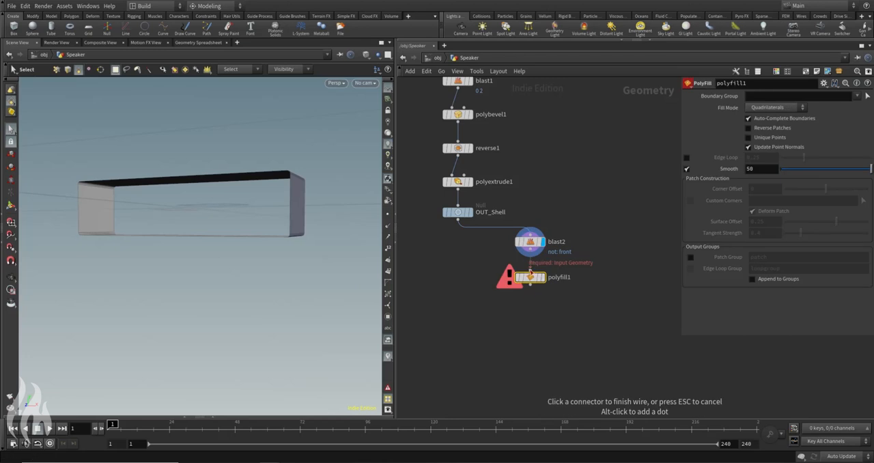
pyautogui.click(544, 278)
pyautogui.press('Escape')
pyautogui.moveTo(157, 205); pyautogui.dragTo(224, 230)
pyautogui.press('s')
# Step: Set the PolyFill fill mode to Quadrilateral Grid and check the filled openings
pyautogui.click(804, 107)
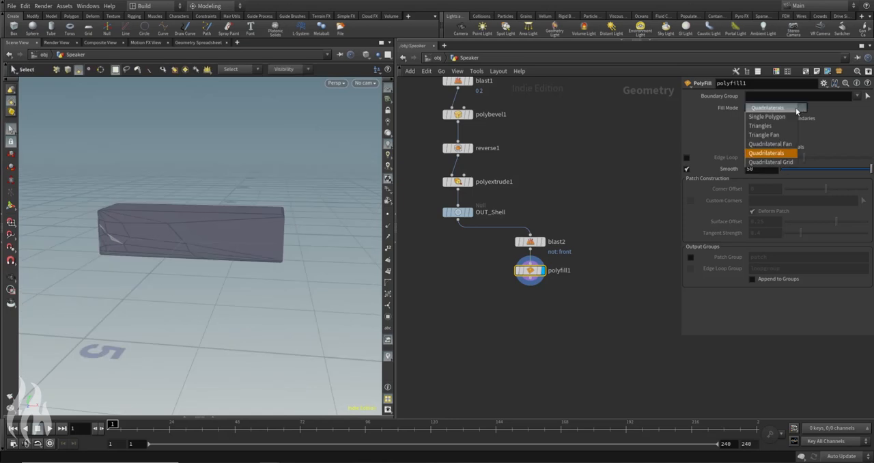
pyautogui.click(768, 166)
pyautogui.press('Escape')
pyautogui.moveTo(254, 302); pyautogui.dragTo(228, 239)
pyautogui.press('s')
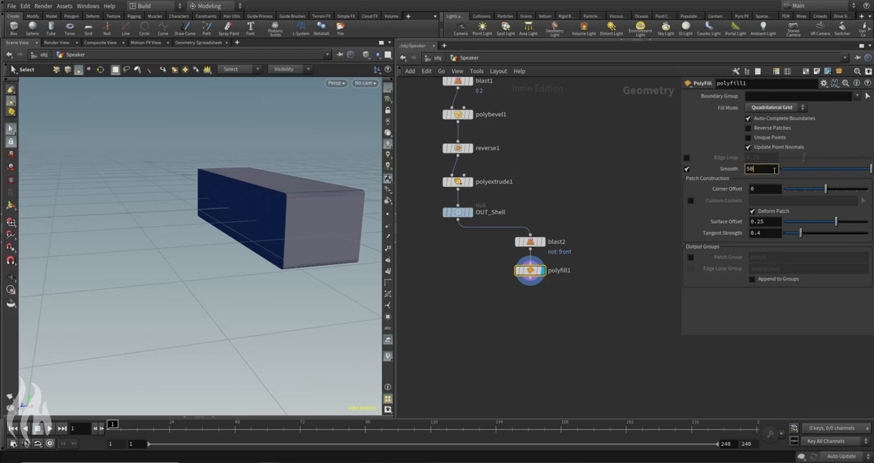
# Step: Set the PolyFill Smooth value to 5000 and inspect the patches from several sides
pyautogui.keyDown('alt'); pyautogui.moveTo(254, 168); pyautogui.dragTo(307, 250); pyautogui.keyUp('alt')
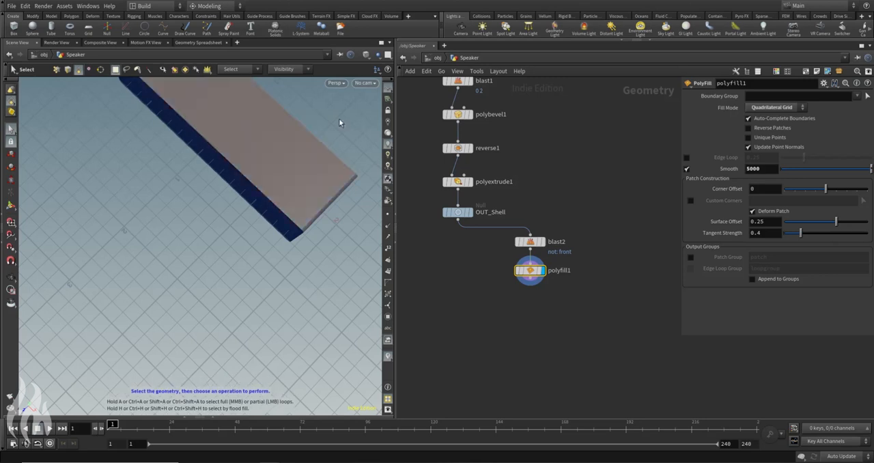
pyautogui.press('Escape')
pyautogui.moveTo(349, 134); pyautogui.dragTo(266, 137)
pyautogui.press('s')
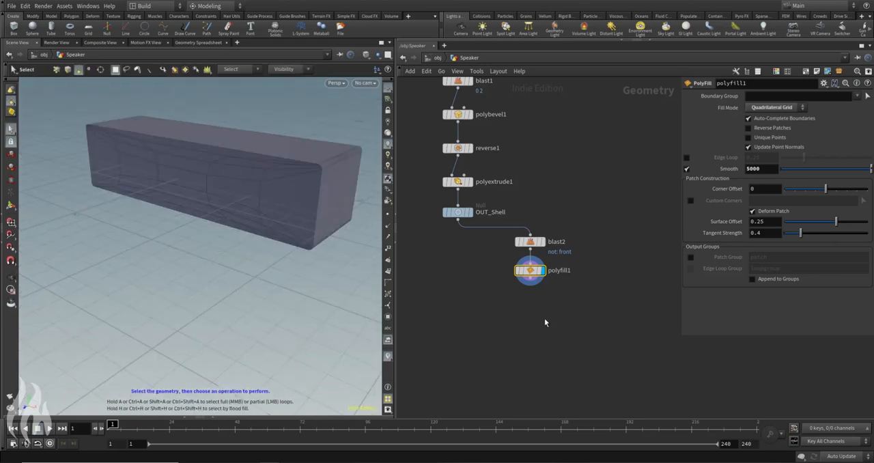
pyautogui.press('Tab')
pyautogui.moveTo(569, 316)
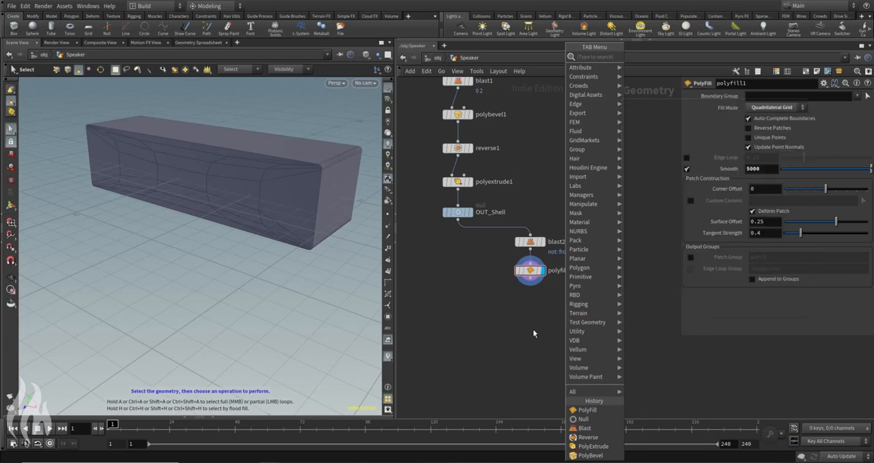
pyautogui.click(532, 328)
# Step: Select polyfill1, enable its Patch Group output named patch, and check the groups in its node info
pyautogui.moveTo(474, 259); pyautogui.dragTo(592, 283)
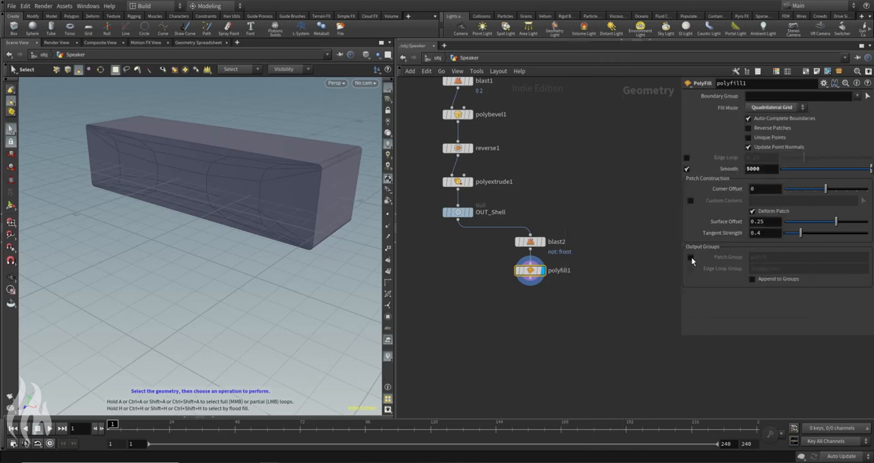
pyautogui.moveTo(691, 257); pyautogui.dragTo(720, 271)
pyautogui.click(646, 274)
pyautogui.click(691, 257)
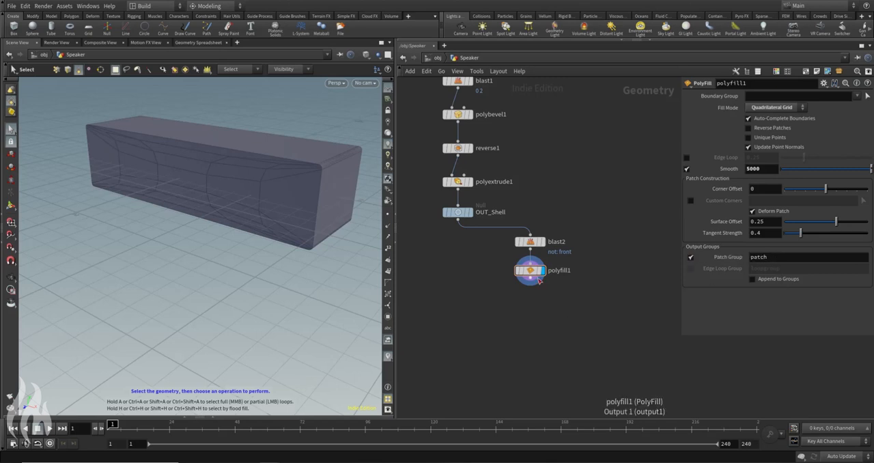
pyautogui.click(508, 270)
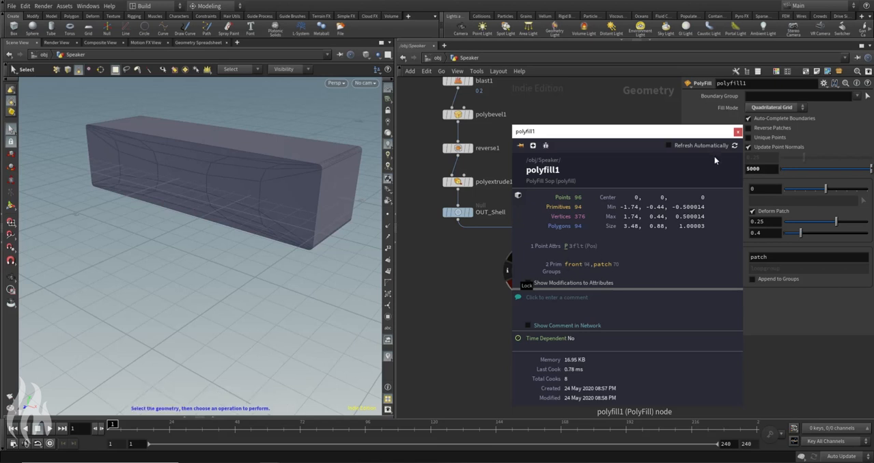
# Step: Insert a Group Delete node between blast2 and polyfill1 and set it to delete the front group
pyautogui.press('Tab')
pyautogui.write('group pro')
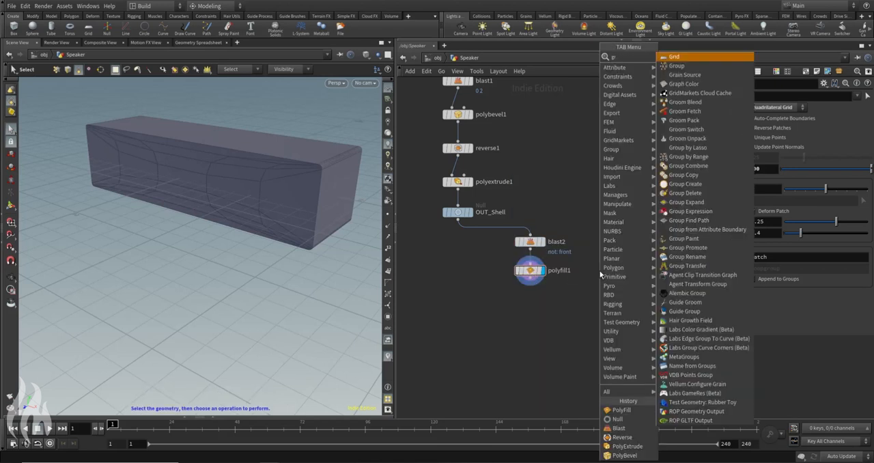
pyautogui.press('Return')
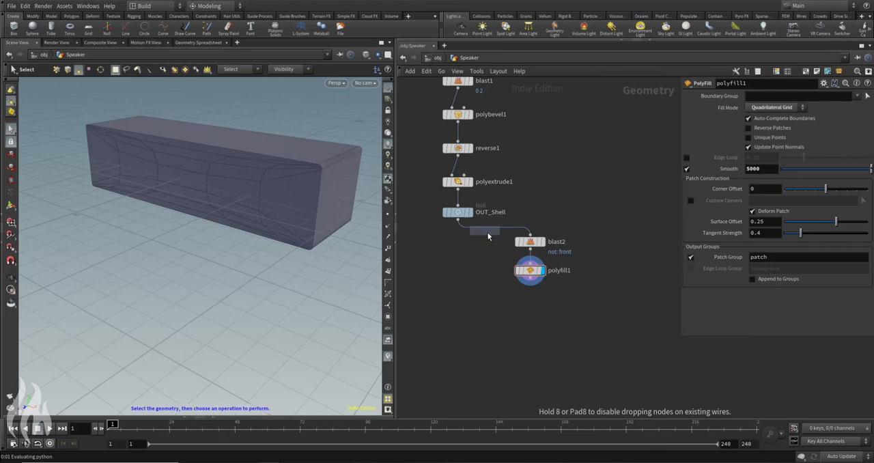
pyautogui.click(531, 269)
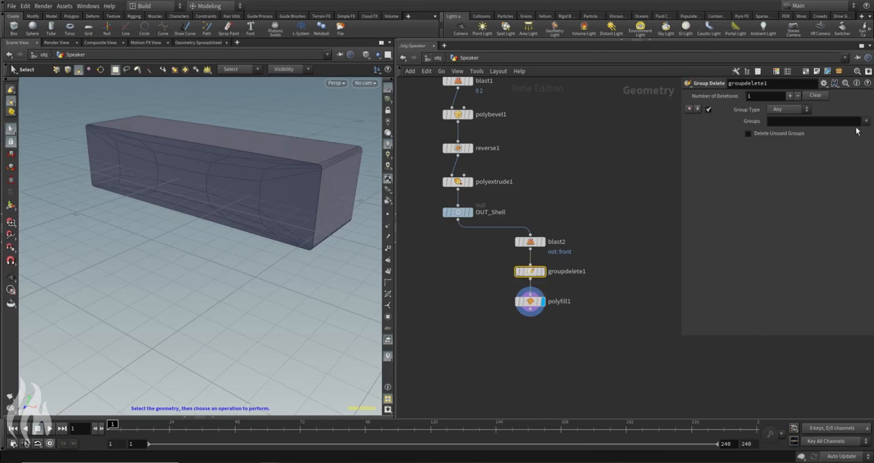
pyautogui.click(647, 146)
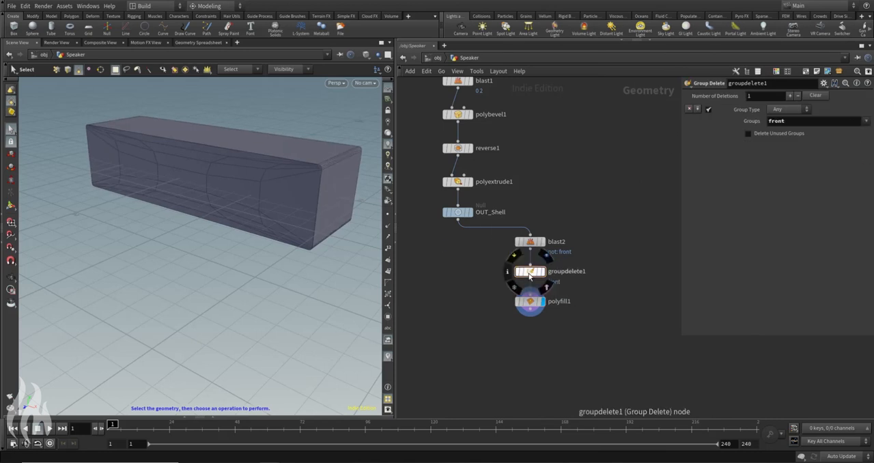
# Step: Check the primitive groups in polyfill1's node info
pyautogui.click(509, 307)
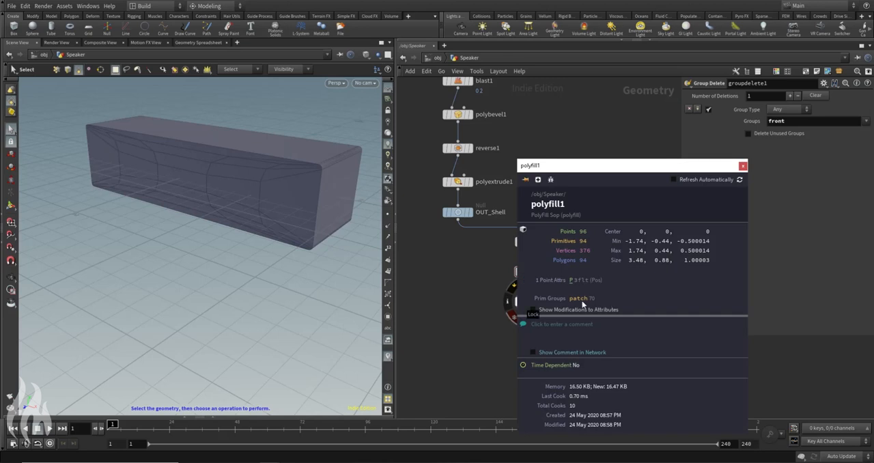
pyautogui.click(742, 166)
pyautogui.moveTo(592, 347); pyautogui.dragTo(587, 292, button='middle')
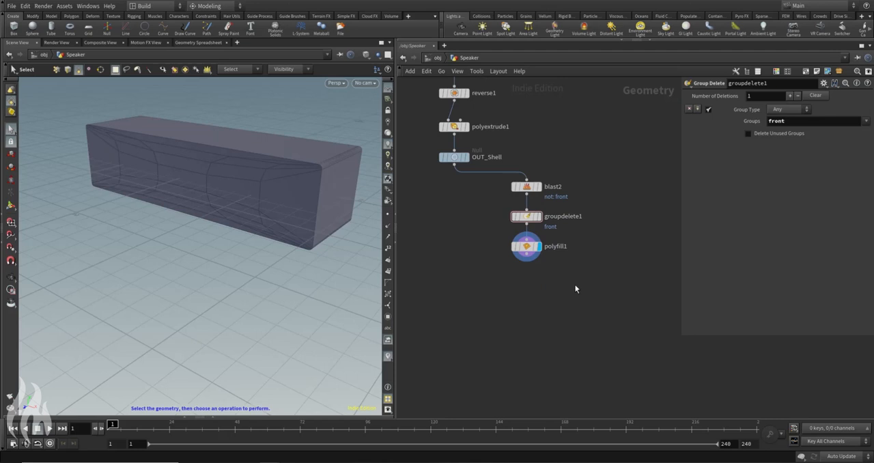
# Step: Add a Blast node below polyfill1, set its group to patch and enable Delete Non Selected
pyautogui.press('Tab')
pyautogui.write('blast')
pyautogui.press('Return')
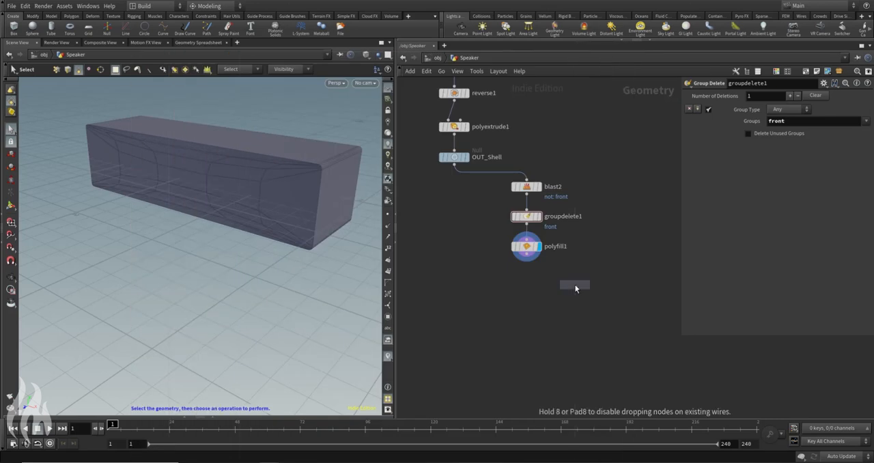
pyautogui.click(526, 285)
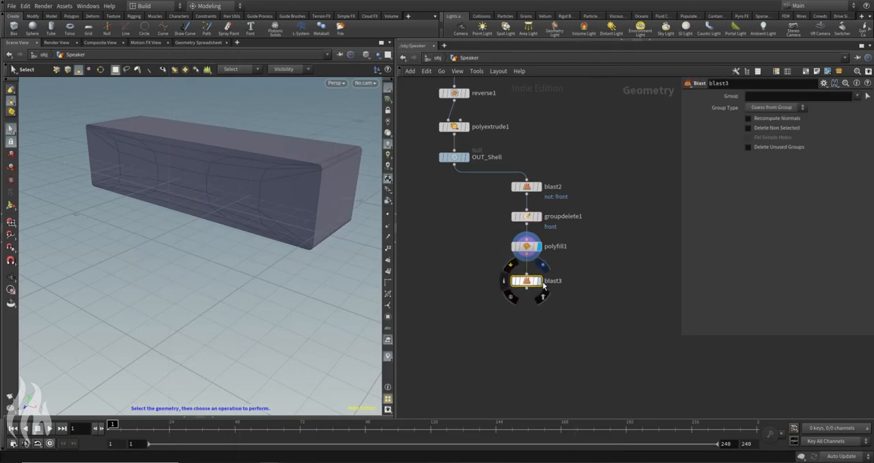
pyautogui.click(857, 96)
pyautogui.click(852, 108)
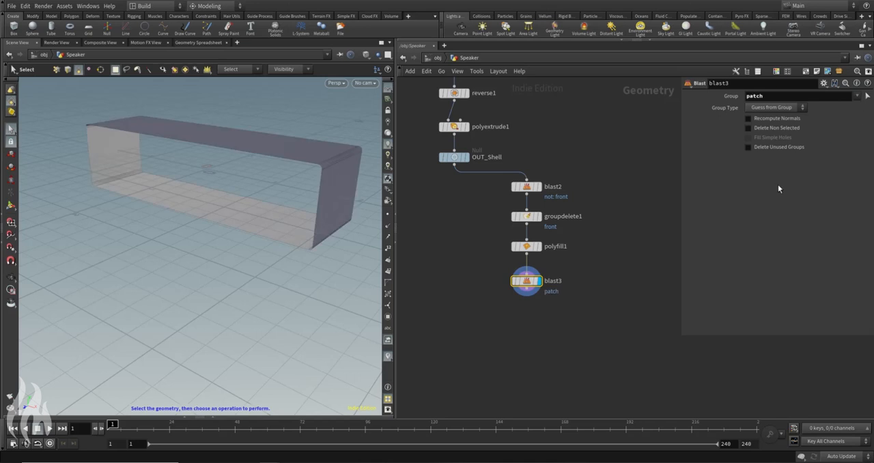
pyautogui.click(748, 127)
pyautogui.press('Escape')
# Step: Show OUT_Shell as a template and inspect the isolated patches against the casing outline
pyautogui.moveTo(234, 190); pyautogui.dragTo(296, 191)
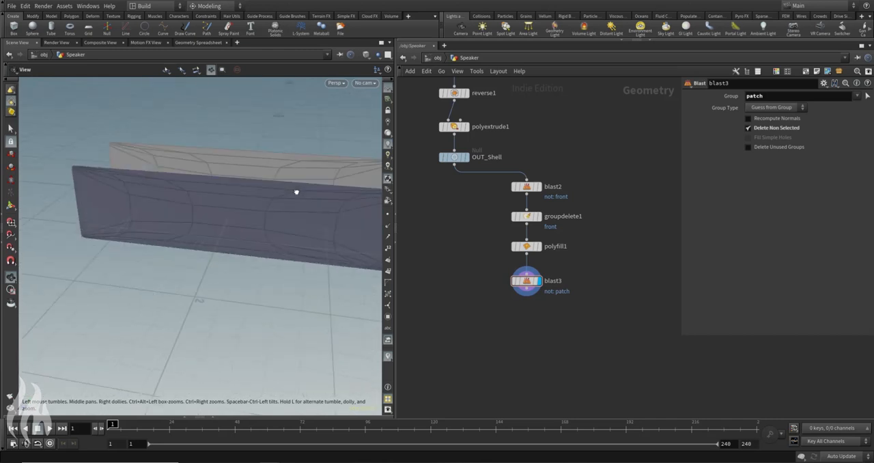
pyautogui.click(464, 157)
pyautogui.moveTo(227, 189); pyautogui.dragTo(190, 151)
pyautogui.press('s')
pyautogui.press('Escape')
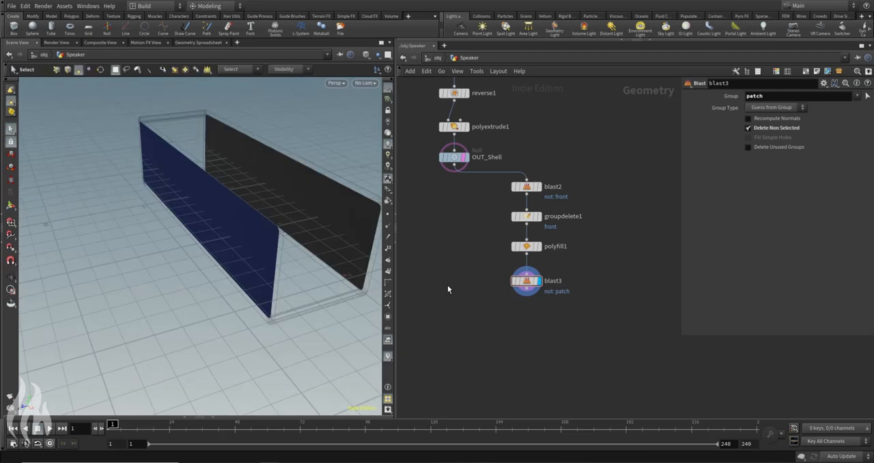
# Step: Add a Connectivity node below blast3 and wire blast3 into it
pyautogui.moveTo(480, 289); pyautogui.dragTo(475, 256, button='middle')
pyautogui.moveTo(205, 208); pyautogui.dragTo(203, 205)
pyautogui.press('Tab')
pyautogui.write('conn')
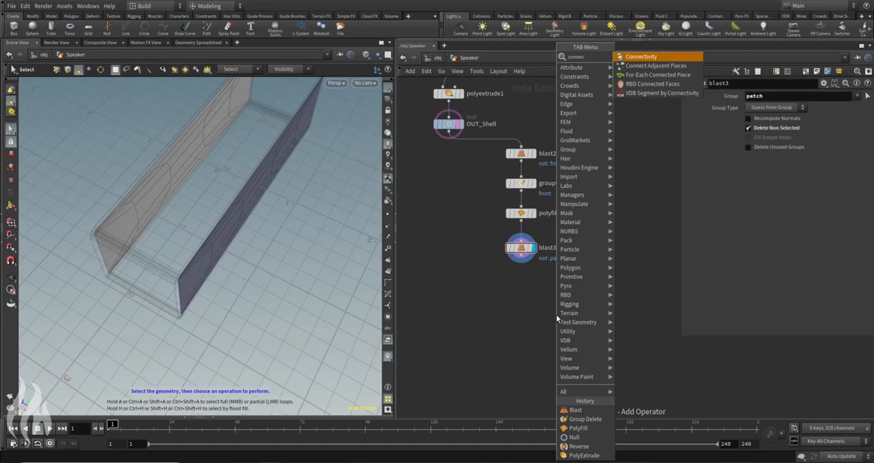
pyautogui.press('Return')
pyautogui.click(521, 281)
pyautogui.click(521, 263)
pyautogui.click(521, 273)
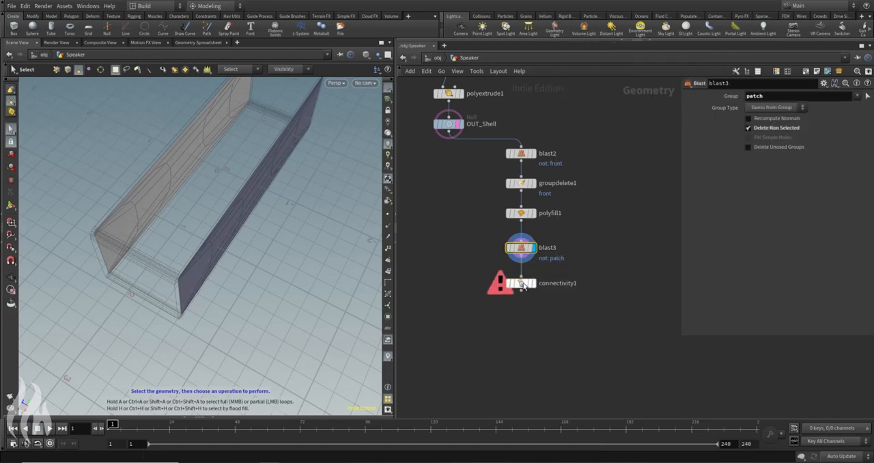
# Step: Set connectivity1's Connectivity Type to Primitive and view the two separate patches from several sides
pyautogui.click(520, 283)
pyautogui.click(763, 96)
pyautogui.click(764, 115)
pyautogui.moveTo(200, 155)
pyautogui.keyDown('alt'); pyautogui.mouseDown()
pyautogui.moveTo(248, 146)
pyautogui.moveTo(212, 159)
pyautogui.mouseUp(); pyautogui.keyUp('alt')
pyautogui.keyDown('alt'); pyautogui.moveTo(273, 157); pyautogui.dragTo(232, 227, button='middle'); pyautogui.keyUp('alt')
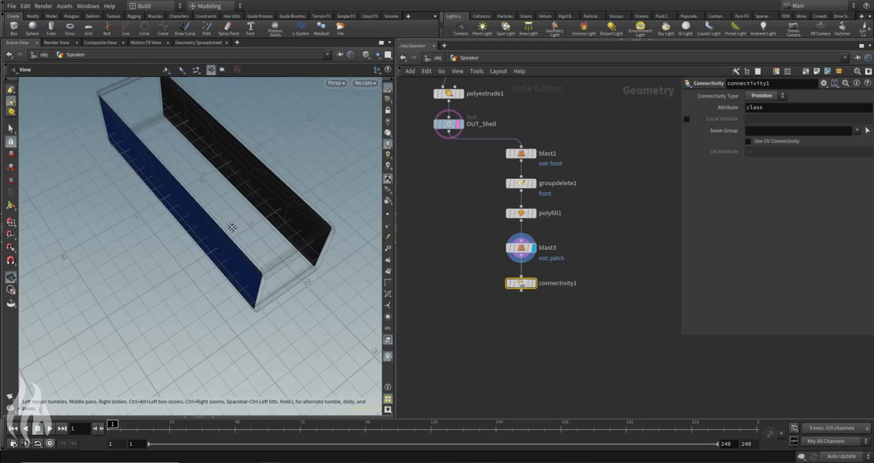
pyautogui.keyDown('alt'); pyautogui.moveTo(232, 227); pyautogui.dragTo(163, 188); pyautogui.keyUp('alt')
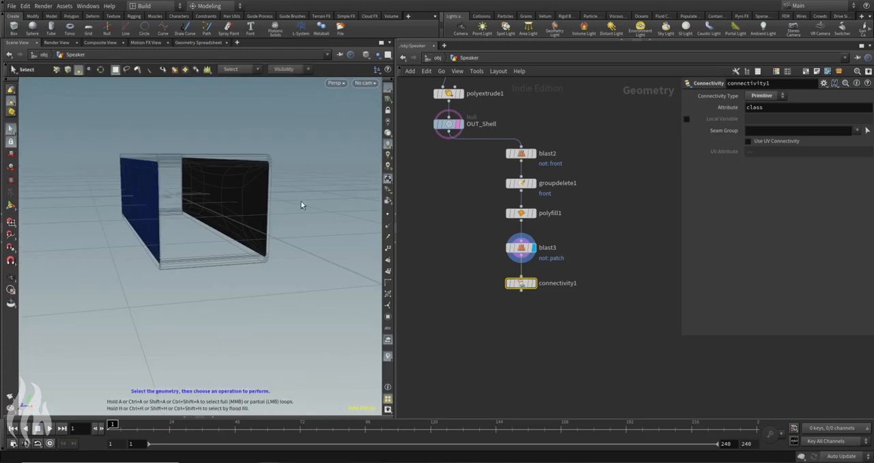
# Step: Start a separate example network beside the chain with a Box node and a Points from Volume node
pyautogui.moveTo(578, 220); pyautogui.dragTo(496, 205, button='middle')
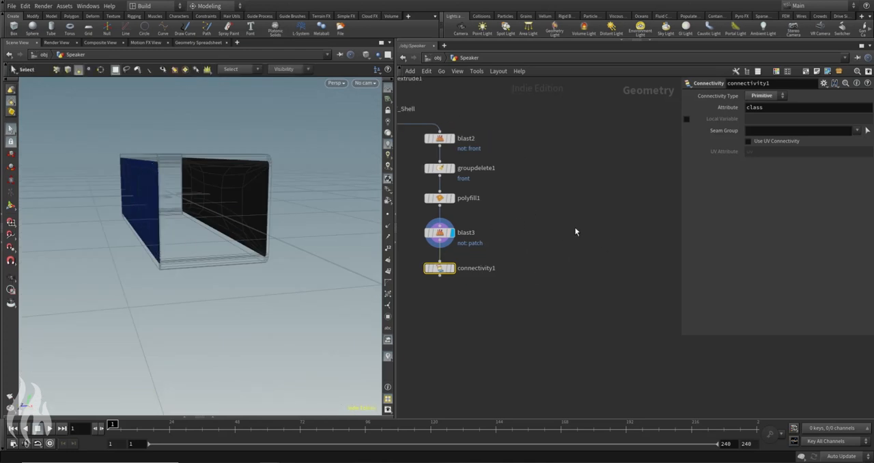
pyautogui.press('Tab')
pyautogui.write('blast')
pyautogui.press('Return')
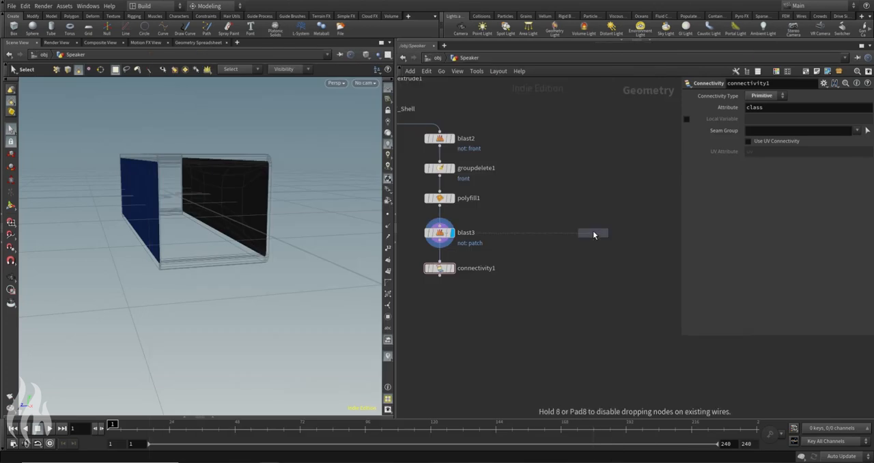
pyautogui.click(595, 208)
pyautogui.press('Tab')
pyautogui.write('point')
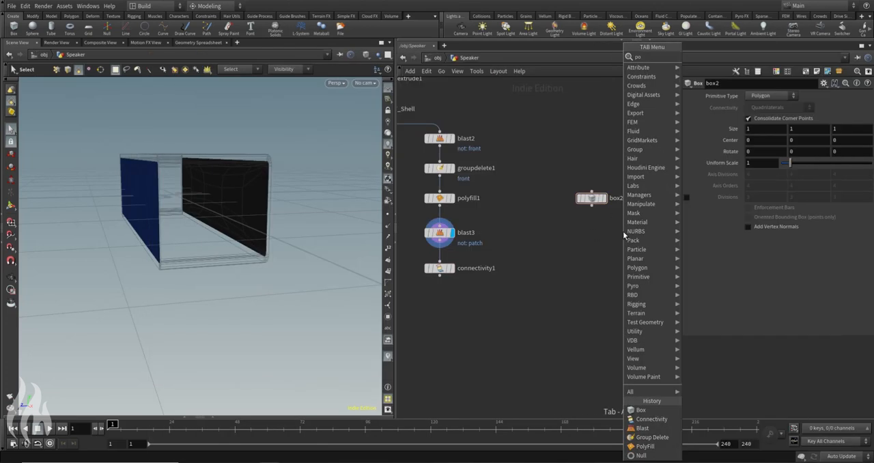
pyautogui.press('Return')
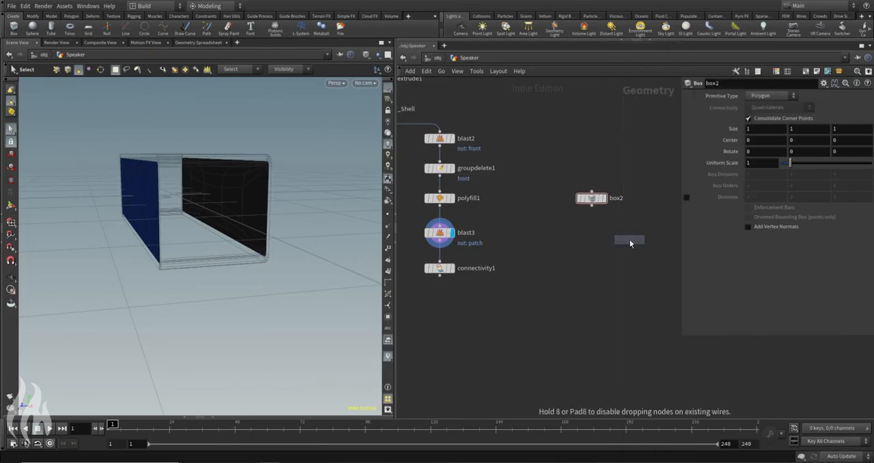
pyautogui.click(625, 235)
# Step: Add a Transform node below the new box, next to the Points from Volume node
pyautogui.press('Tab')
pyautogui.write('tran')
pyautogui.press('Return')
pyautogui.press('Escape')
pyautogui.press('Tab')
pyautogui.write('TRans')
pyautogui.press('Return')
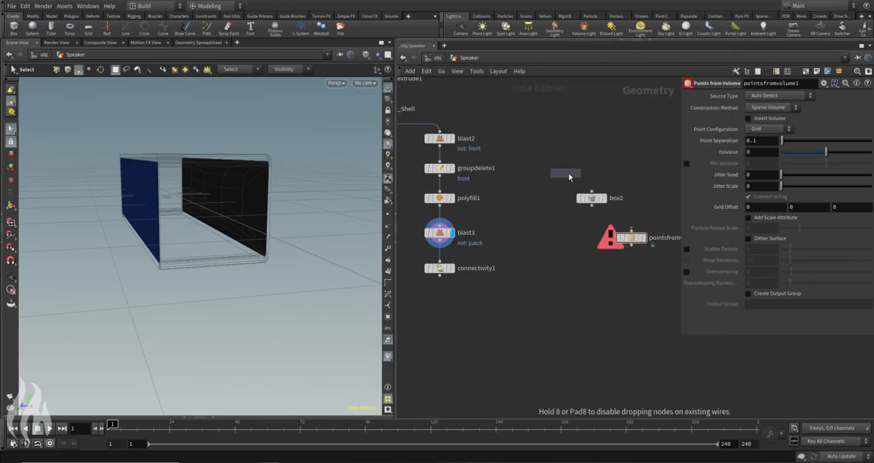
pyautogui.click(554, 254)
# Step: Add a Copy to Points node below the Transform and Points from Volume nodes
pyautogui.press('Tab')
pyautogui.write('copy')
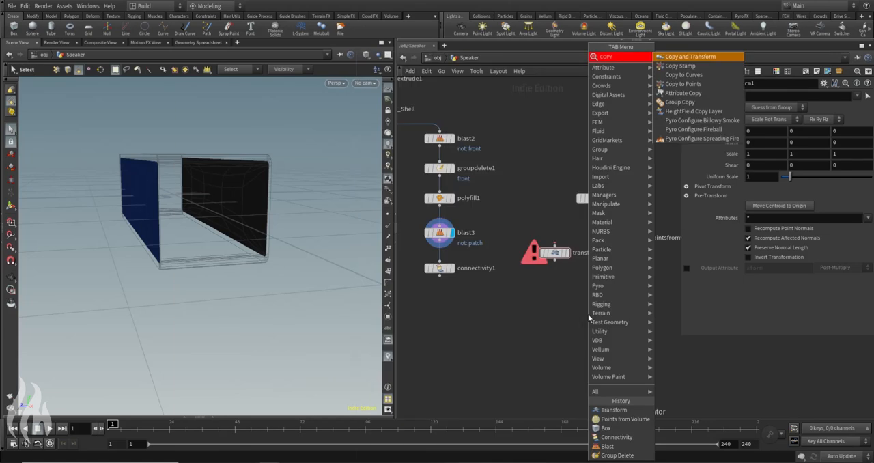
pyautogui.press('Return')
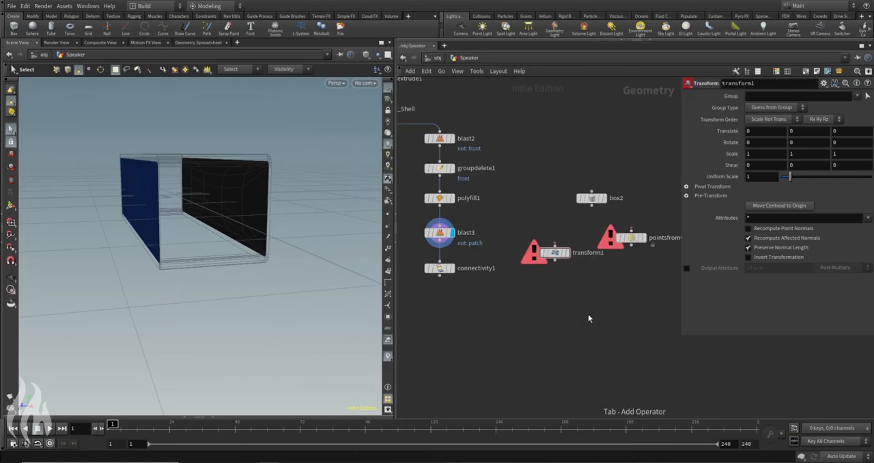
pyautogui.press('Tab')
pyautogui.write('copy to')
pyautogui.press('Return')
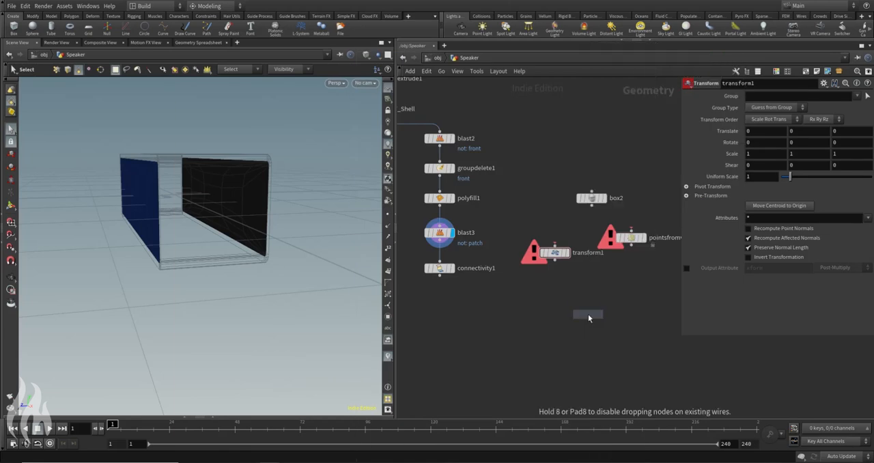
pyautogui.click(585, 280)
# Step: Wire box2 into both the Transform node and the Points from Volume node
pyautogui.click(555, 244)
pyautogui.click(591, 206)
pyautogui.click(591, 206)
pyautogui.click(630, 229)
# Step: Display the Points from Volume node and set its Point Separation to 0.2
pyautogui.click(643, 238)
pyautogui.click(634, 238)
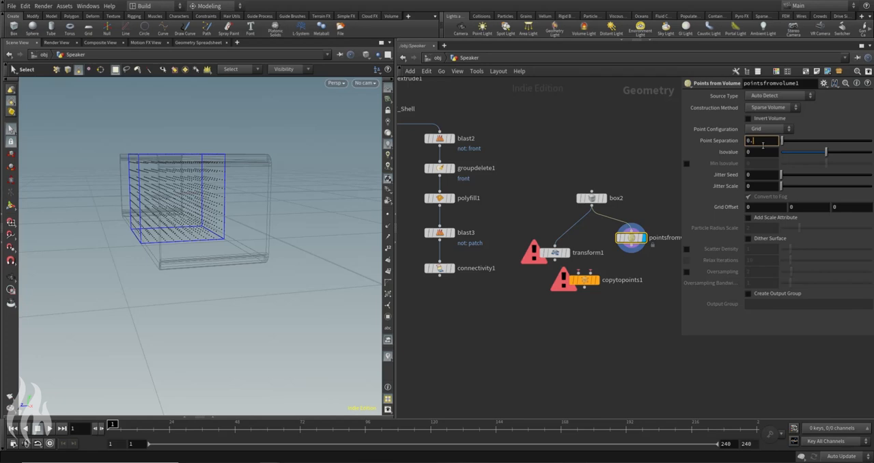
pyautogui.write('02')
pyautogui.press('Return')
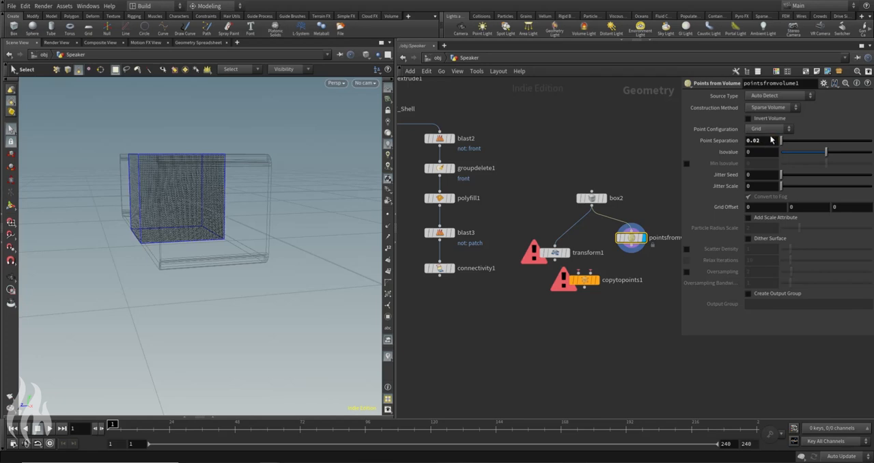
pyautogui.press('Return')
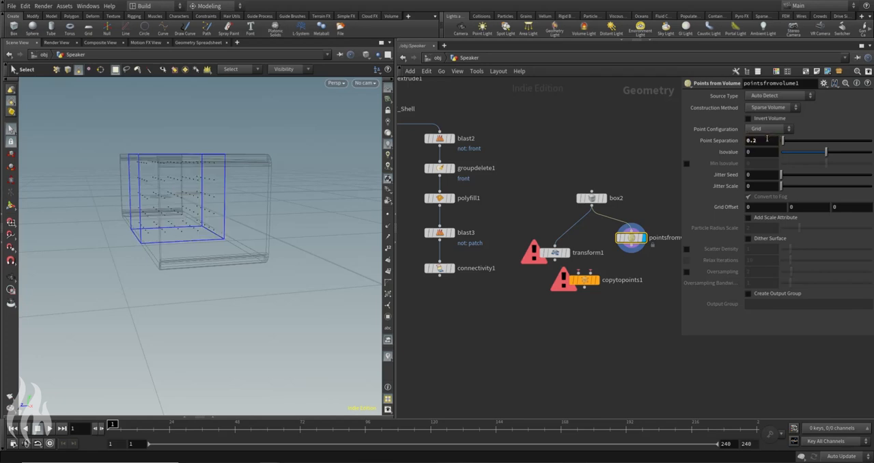
# Step: Align transform1 beside the Points from Volume node and set its Uniform Scale to 0.1
pyautogui.moveTo(557, 253)
pyautogui.click(564, 238)
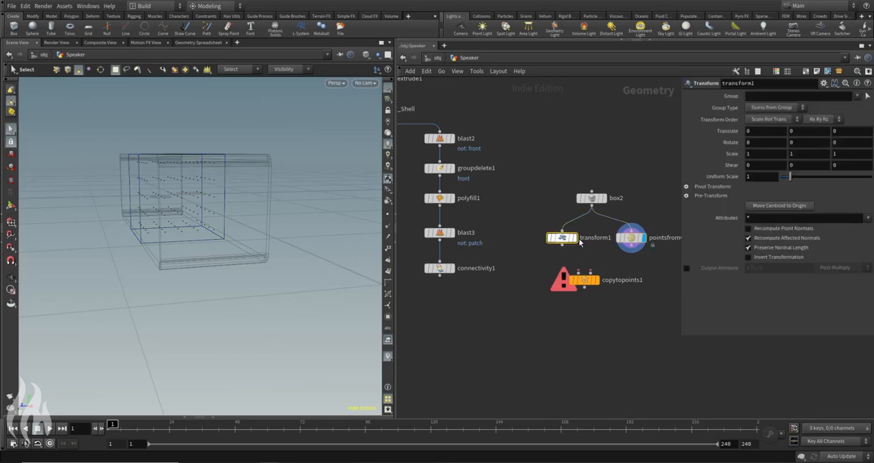
pyautogui.click(761, 177)
pyautogui.write('0.1')
pyautogui.press('Return')
pyautogui.keyDown('alt'); pyautogui.moveTo(147, 140); pyautogui.dragTo(222, 146); pyautogui.keyUp('alt')
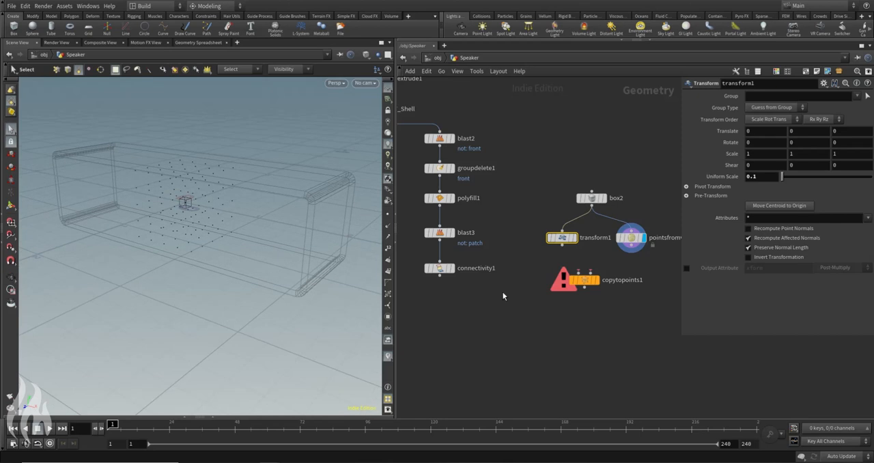
# Step: Wire transform1 and the volume points into copytopoints1's first and second inputs and display the copied boxes
pyautogui.click(562, 245)
pyautogui.click(578, 273)
pyautogui.click(632, 245)
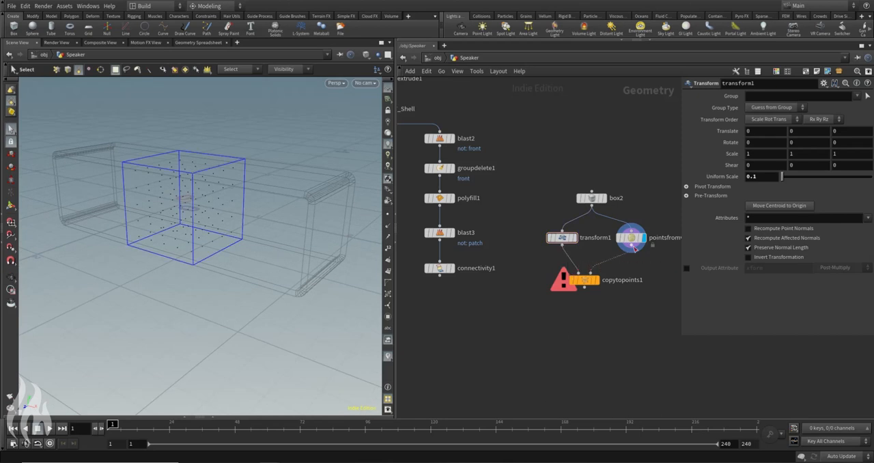
pyautogui.click(591, 273)
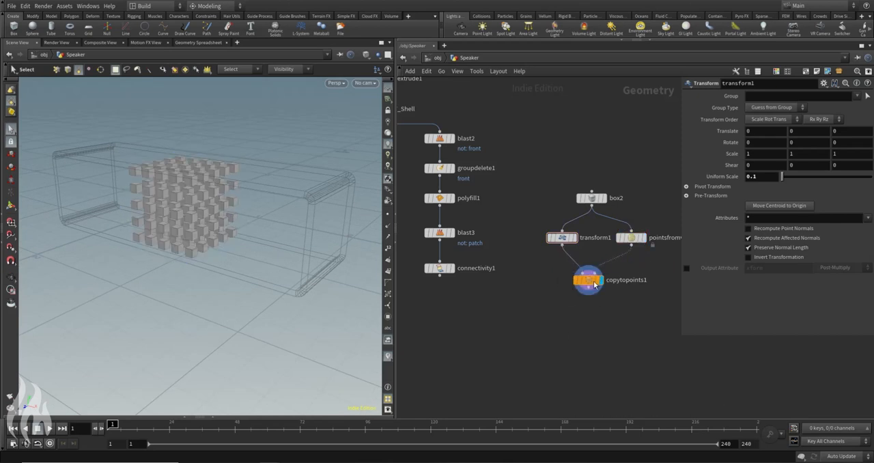
pyautogui.moveTo(201, 153); pyautogui.dragTo(225, 178)
# Step: Add a Connectivity node below copytopoints1 and wire the copied boxes into it
pyautogui.moveTo(603, 349); pyautogui.dragTo(591, 333, button='middle')
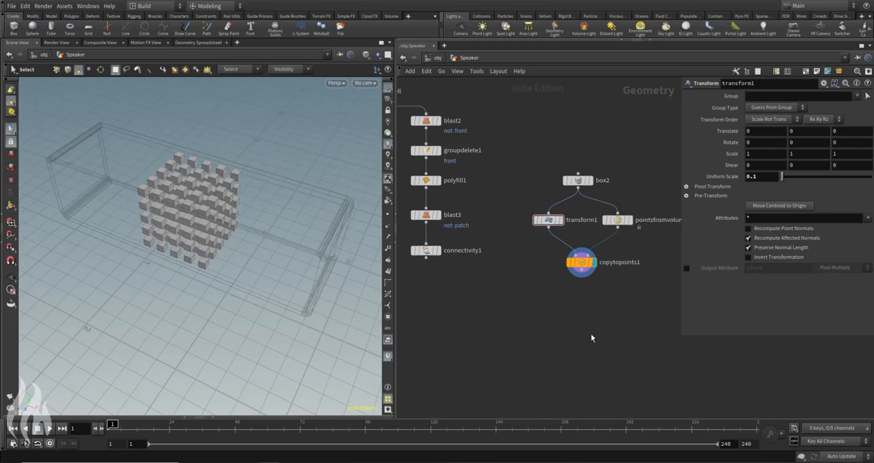
pyautogui.press('Tab')
pyautogui.write('con')
pyautogui.press('Return')
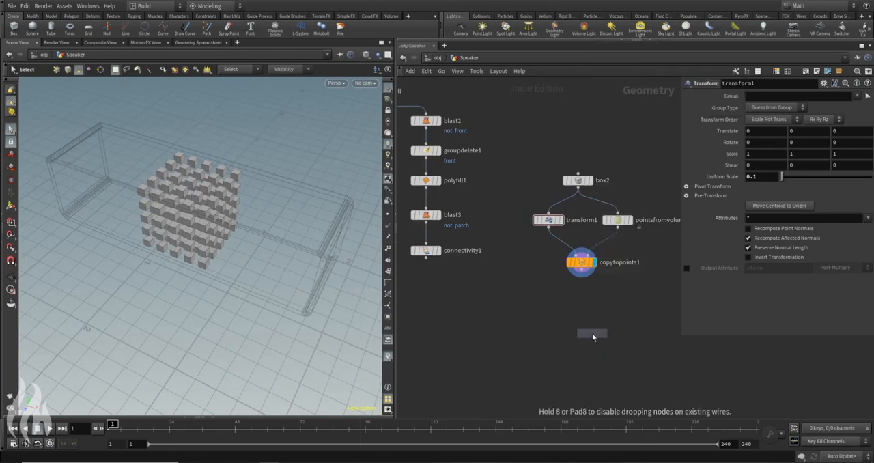
pyautogui.click(587, 307)
pyautogui.click(581, 271)
pyautogui.click(586, 301)
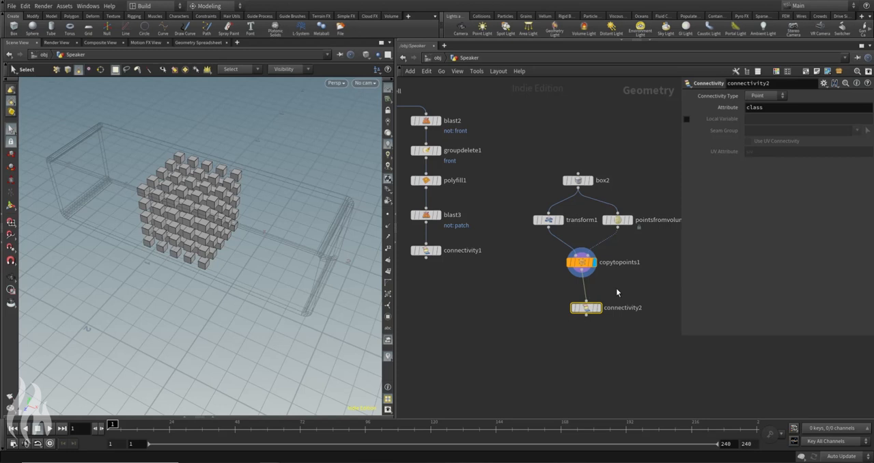
# Step: Set connectivity2's Connectivity Type to Primitive and align the node under copytopoints1
pyautogui.click(764, 96)
pyautogui.click(761, 112)
pyautogui.moveTo(587, 308); pyautogui.dragTo(591, 299)
pyautogui.moveTo(608, 278); pyautogui.dragTo(588, 254, button='middle')
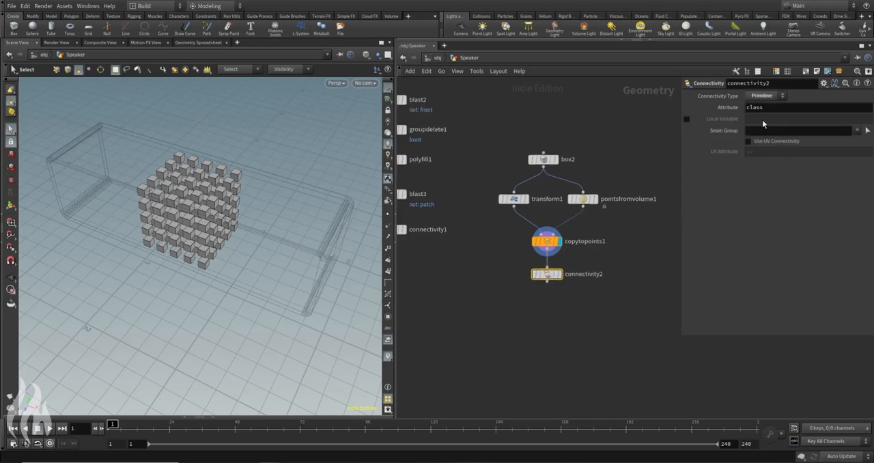
# Step: Check the class primitive attribute in connectivity2's node info and look over the copied boxes
pyautogui.click(567, 274)
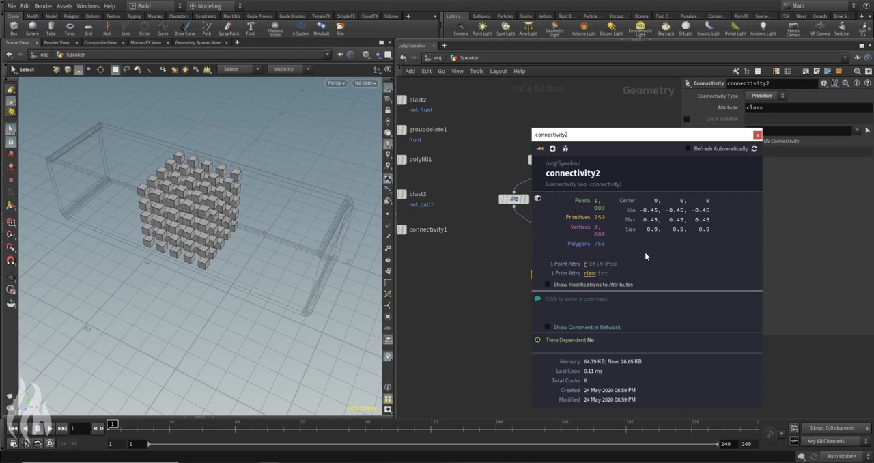
pyautogui.click(758, 135)
pyautogui.press('Escape')
pyautogui.moveTo(301, 203); pyautogui.dragTo(219, 149)
# Step: Add a Color node below connectivity2 and wire connectivity2 into it
pyautogui.click(612, 317)
pyautogui.press('Tab')
pyautogui.write('color')
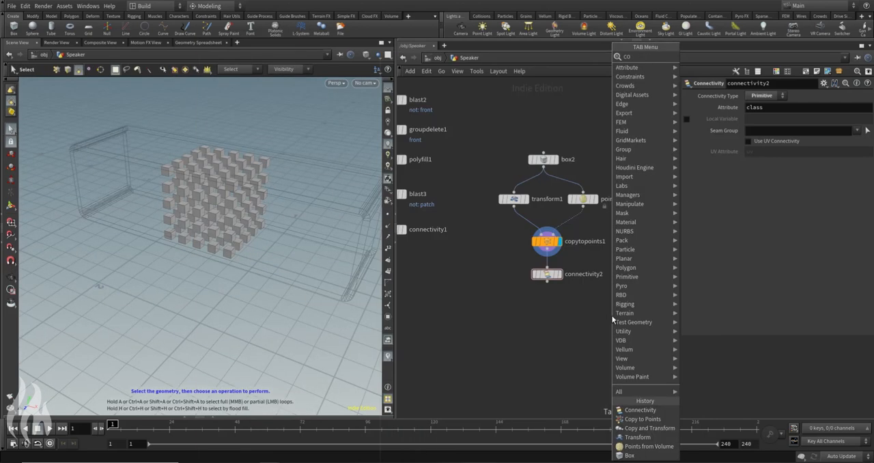
pyautogui.press('Return')
pyautogui.click(607, 312)
pyautogui.moveTo(547, 282); pyautogui.dragTo(606, 304)
pyautogui.click(607, 305)
# Step: Set the Color node's Class to Primitive and its Color Type to Random from Attribute
pyautogui.click(765, 128)
pyautogui.click(764, 146)
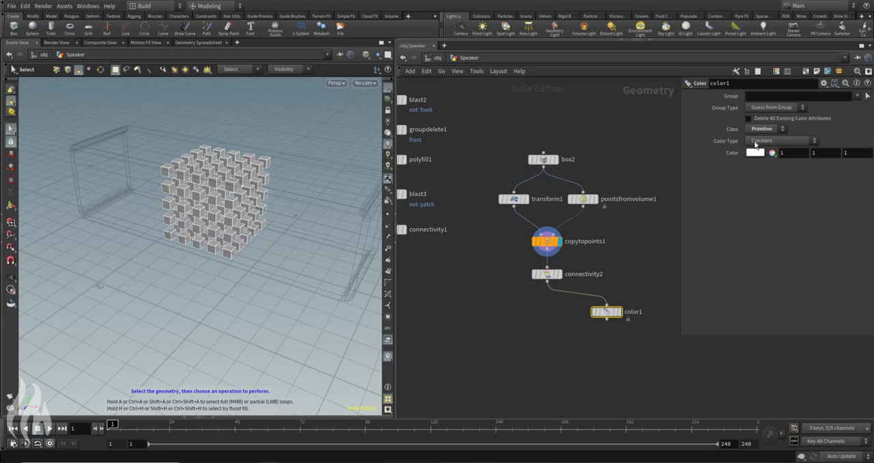
pyautogui.click(767, 141)
pyautogui.click(773, 186)
# Step: Set the Color node's Attribute to class and display the randomly colored box grid
pyautogui.click(777, 163)
pyautogui.write('CLASS')
pyautogui.press('Return')
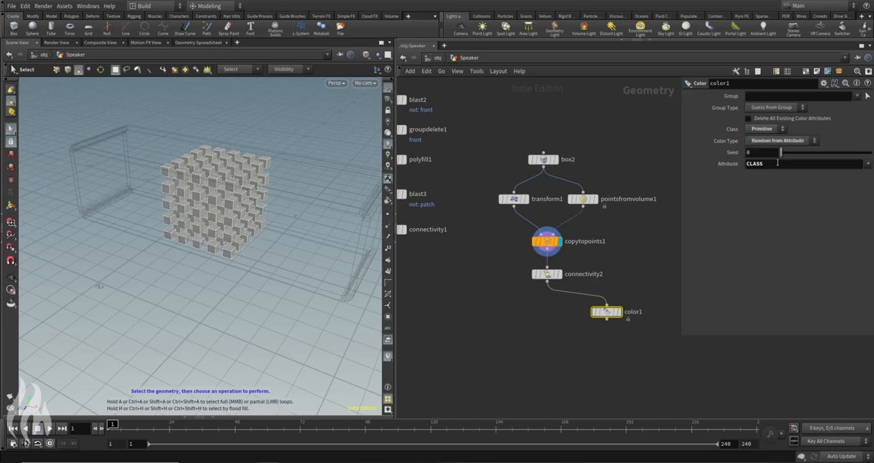
pyautogui.moveTo(764, 165); pyautogui.dragTo(691, 167)
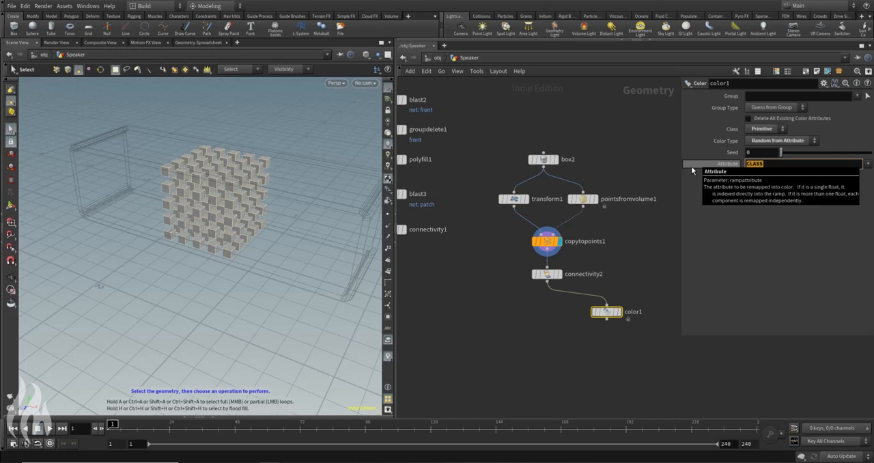
pyautogui.write('class')
pyautogui.press('Return')
pyautogui.keyDown('alt'); pyautogui.moveTo(288, 175); pyautogui.dragTo(299, 168); pyautogui.keyUp('alt')
pyautogui.keyDown('alt'); pyautogui.moveTo(189, 175); pyautogui.dragTo(229, 169); pyautogui.keyUp('alt')
pyautogui.keyDown('alt'); pyautogui.moveTo(229, 169); pyautogui.dragTo(230, 213, button='right'); pyautogui.keyUp('alt')
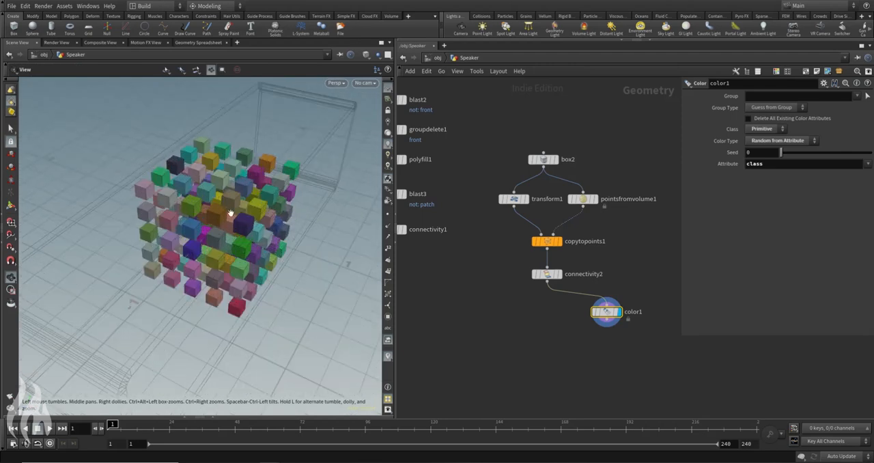
pyautogui.keyDown('alt'); pyautogui.moveTo(230, 213); pyautogui.dragTo(217, 166); pyautogui.keyUp('alt')
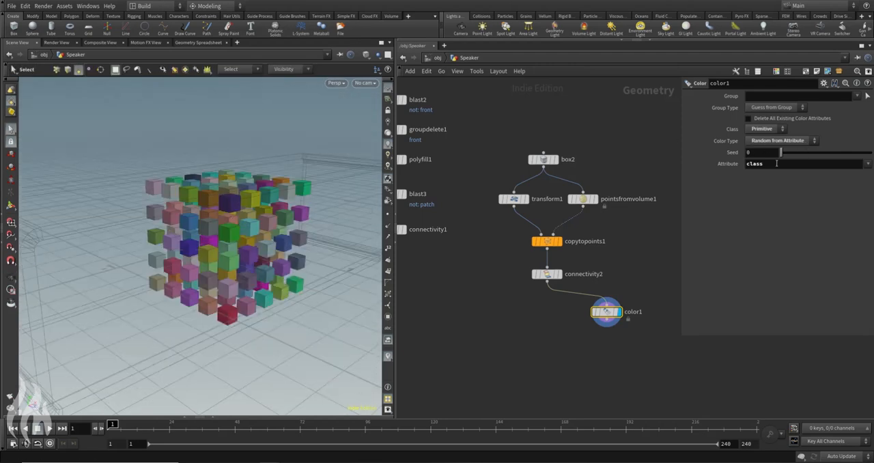
pyautogui.moveTo(608, 312); pyautogui.dragTo(610, 305)
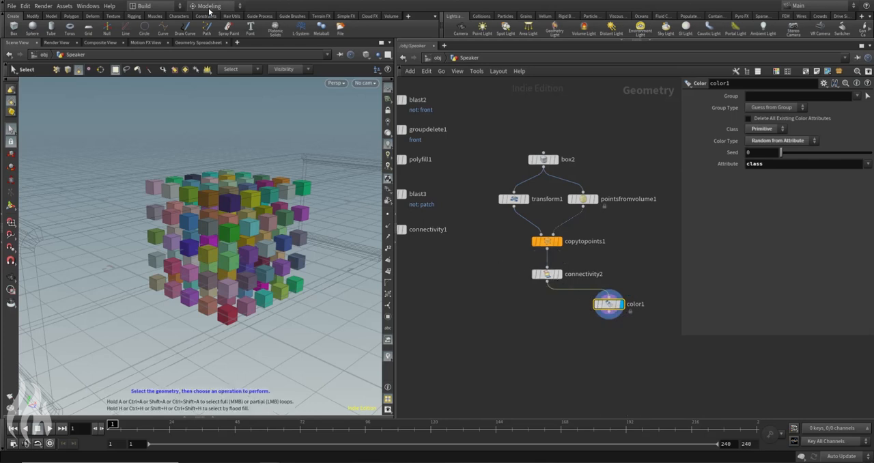
# Step: Review the class values of color1 in the Geometry Spreadsheet and check the point count in pointsfromvolume1's node info
pyautogui.click(200, 43)
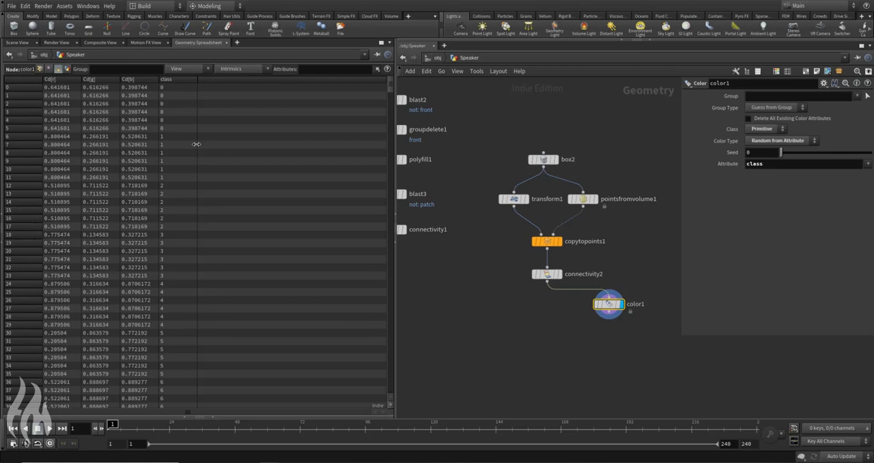
pyautogui.scroll(-4, 225, 246)
pyautogui.moveTo(388, 93); pyautogui.dragTo(411, 394)
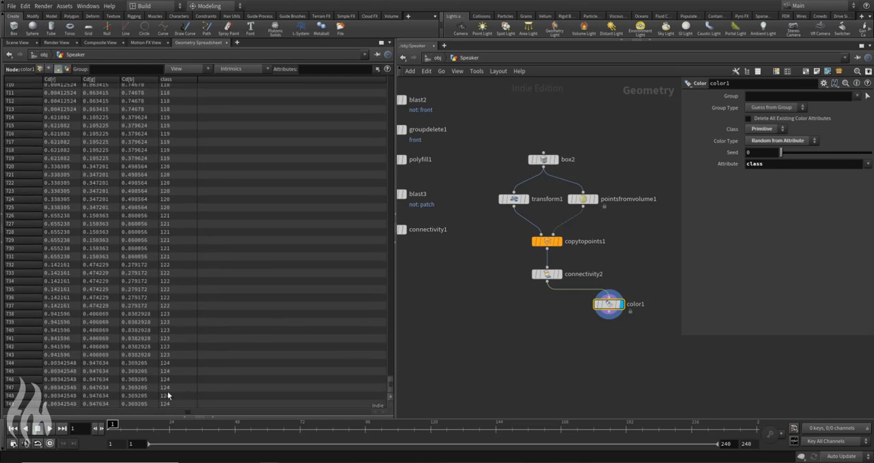
pyautogui.click(560, 198)
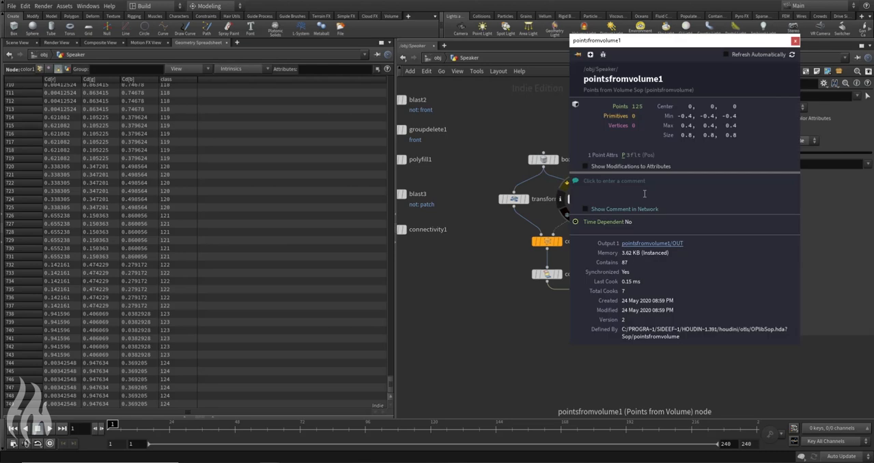
pyautogui.click(795, 41)
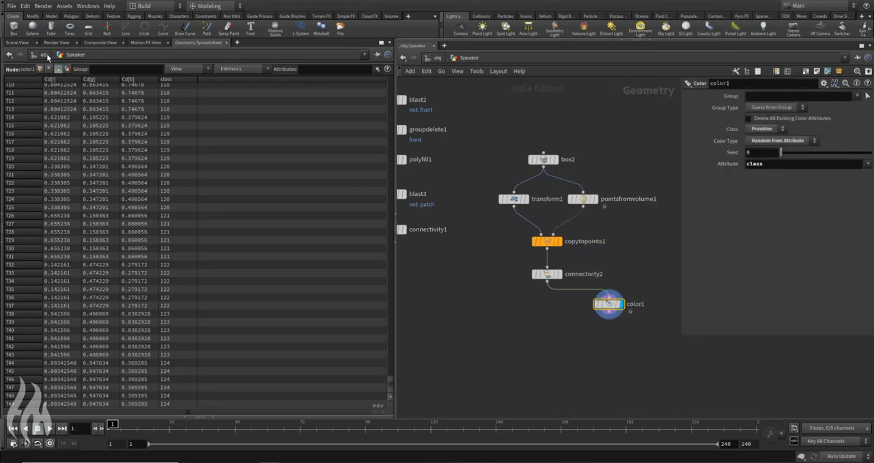
pyautogui.click(17, 43)
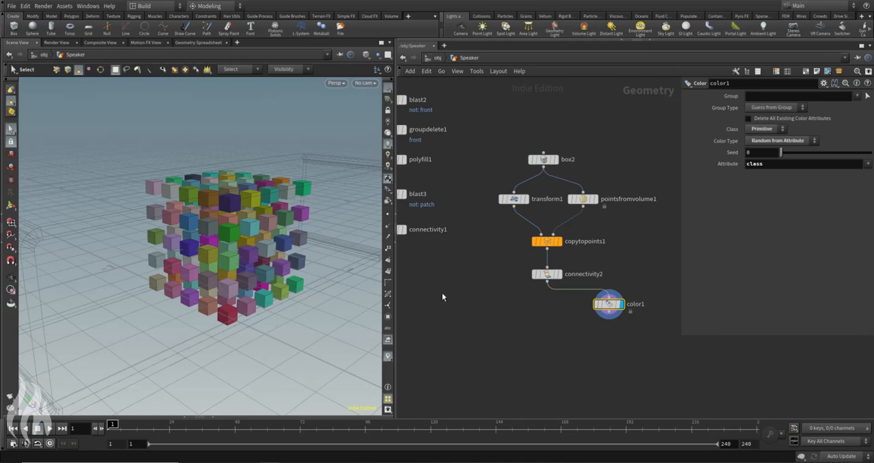
# Step: Move color1 from connectivity2 to connectivity1 and display the colored casing patches
pyautogui.moveTo(441, 296); pyautogui.dragTo(570, 271, button='middle')
pyautogui.click(548, 196)
pyautogui.keyDown('alt'); pyautogui.moveTo(164, 225); pyautogui.dragTo(295, 176); pyautogui.keyUp('alt')
pyautogui.scroll(-5, 218, 183)
pyautogui.moveTo(658, 258); pyautogui.dragTo(504, 239, button='middle')
pyautogui.moveTo(632, 266); pyautogui.dragTo(428, 242)
pyautogui.moveTo(409, 198); pyautogui.dragTo(472, 234)
pyautogui.click(436, 242)
pyautogui.keyDown('alt'); pyautogui.moveTo(236, 159); pyautogui.dragTo(232, 203); pyautogui.keyUp('alt')
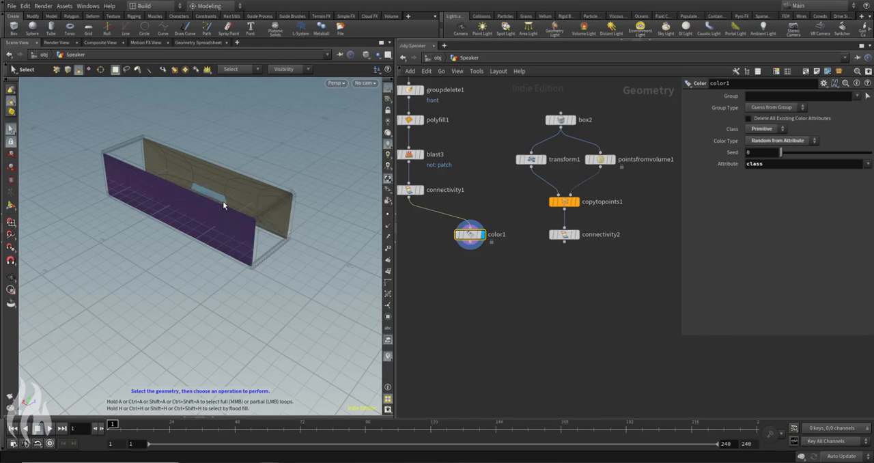
pyautogui.moveTo(488, 223); pyautogui.dragTo(548, 250, button='middle')
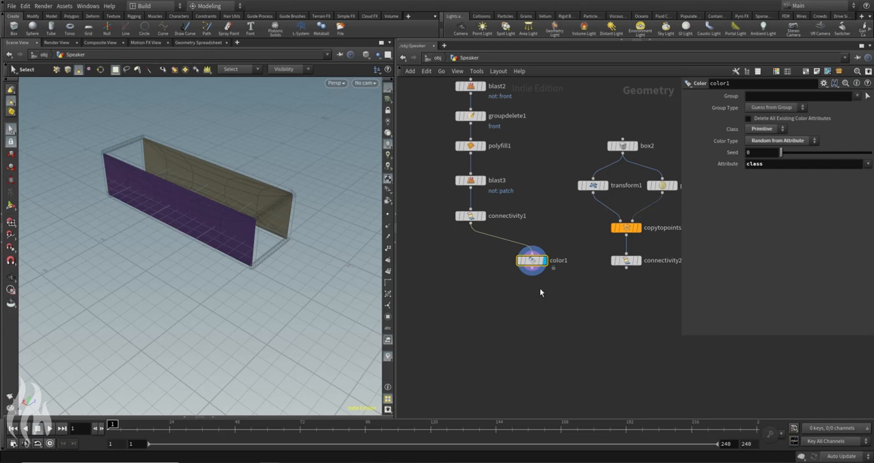
# Step: Delete the example box network from box2 down to connectivity2, keeping color1 beside the casing branch
pyautogui.press('y')
pyautogui.moveTo(534, 235); pyautogui.dragTo(536, 235)
pyautogui.moveTo(597, 121); pyautogui.dragTo(666, 288)
pyautogui.press('Delete')
pyautogui.moveTo(524, 266); pyautogui.dragTo(531, 249)
pyautogui.moveTo(491, 310); pyautogui.dragTo(543, 308, button='middle')
# Step: Add a Split node below connectivity1 and wire connectivity1 into it
pyautogui.press('Tab')
pyautogui.write('split')
pyautogui.press('Return')
pyautogui.click(530, 273)
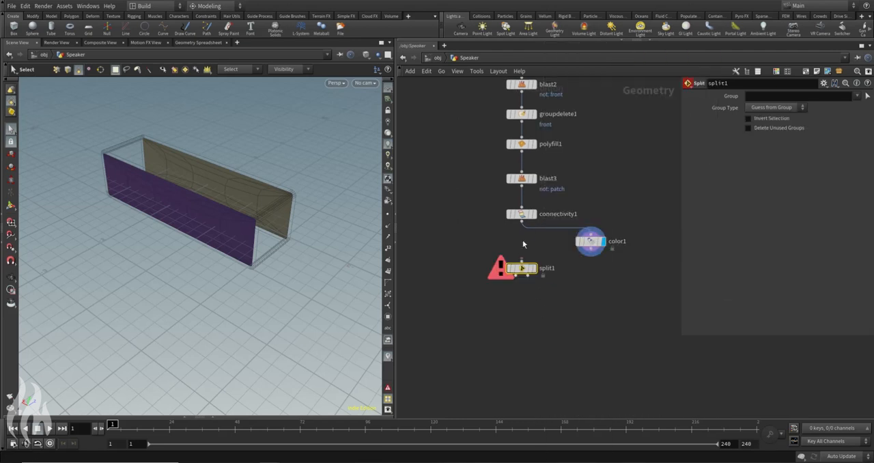
pyautogui.click(522, 220)
pyautogui.click(521, 261)
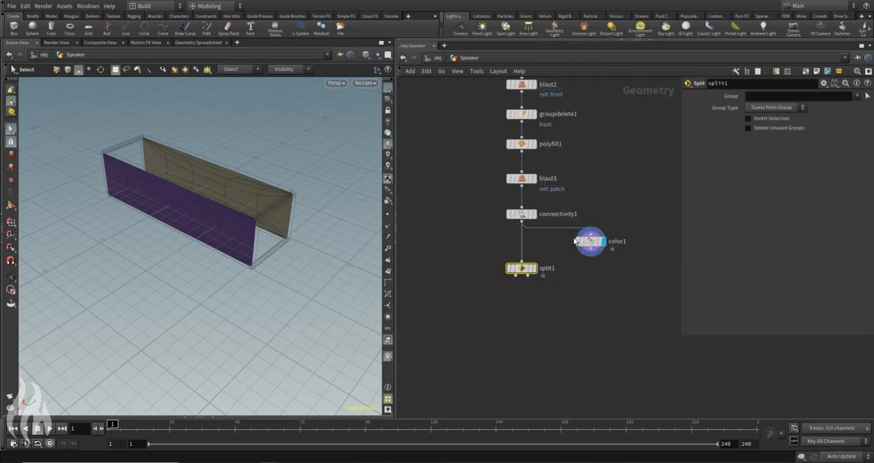
pyautogui.click(763, 95)
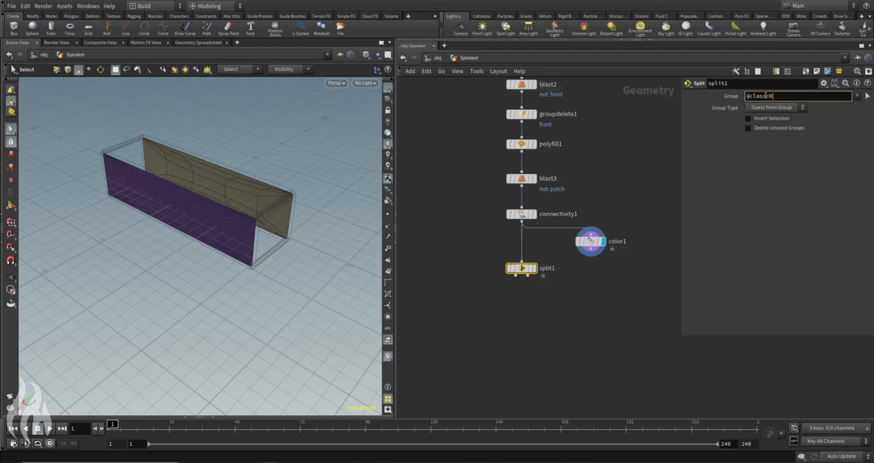
pyautogui.press('Return')
pyautogui.click(775, 107)
pyautogui.click(768, 146)
pyautogui.click(534, 268)
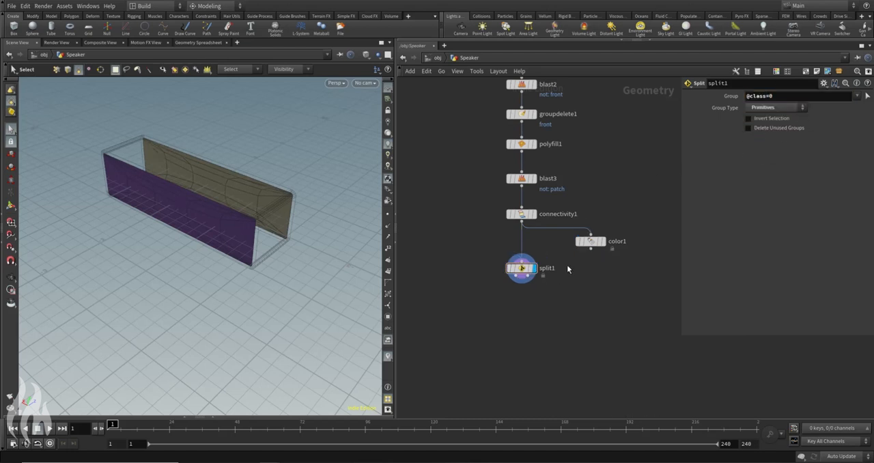
pyautogui.moveTo(484, 248); pyautogui.dragTo(535, 303)
pyautogui.click(765, 96)
pyautogui.write('=')
pyautogui.press('Return')
pyautogui.click(783, 109)
pyautogui.press('Escape')
# Step: Check connectivity1's parameters, set split1's Group Type to Primitives, and place split1 closer below connectivity1
pyautogui.moveTo(355, 274); pyautogui.dragTo(265, 191)
pyautogui.click(522, 214)
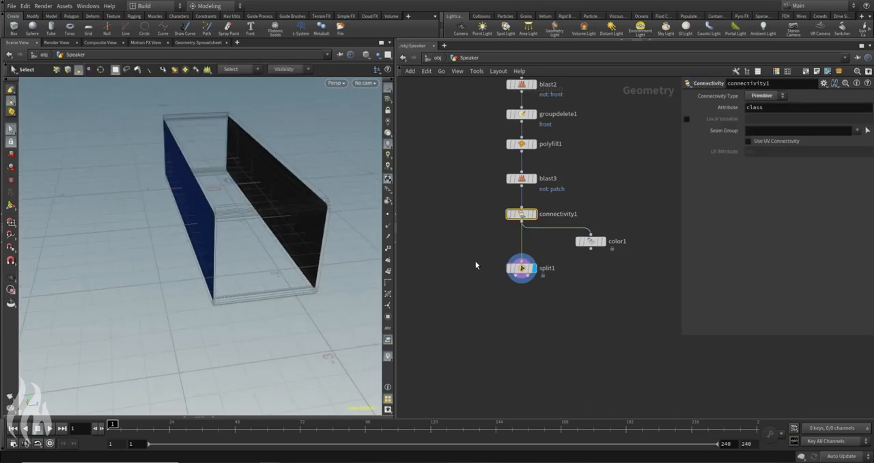
pyautogui.moveTo(474, 263); pyautogui.dragTo(544, 301)
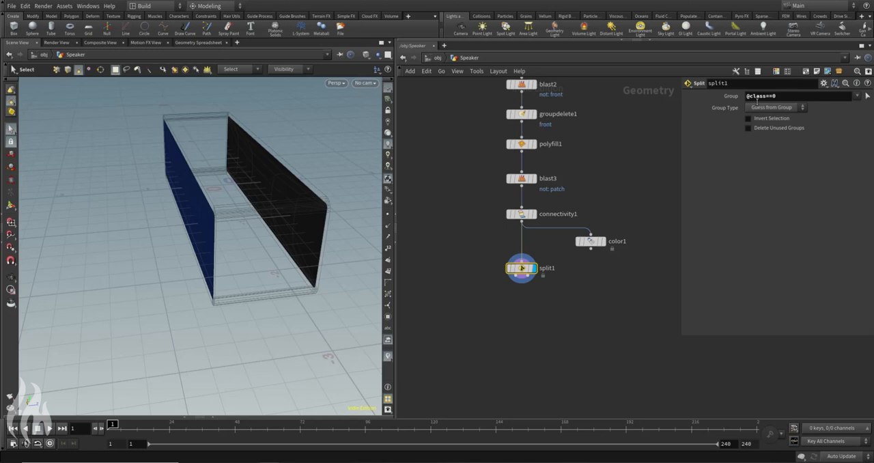
pyautogui.moveTo(480, 210); pyautogui.dragTo(531, 234)
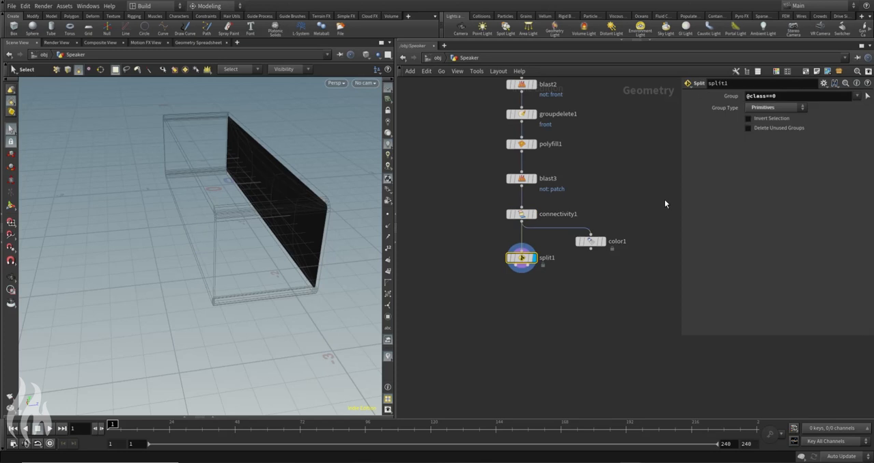
pyautogui.press('Escape')
pyautogui.moveTo(316, 111); pyautogui.dragTo(327, 224)
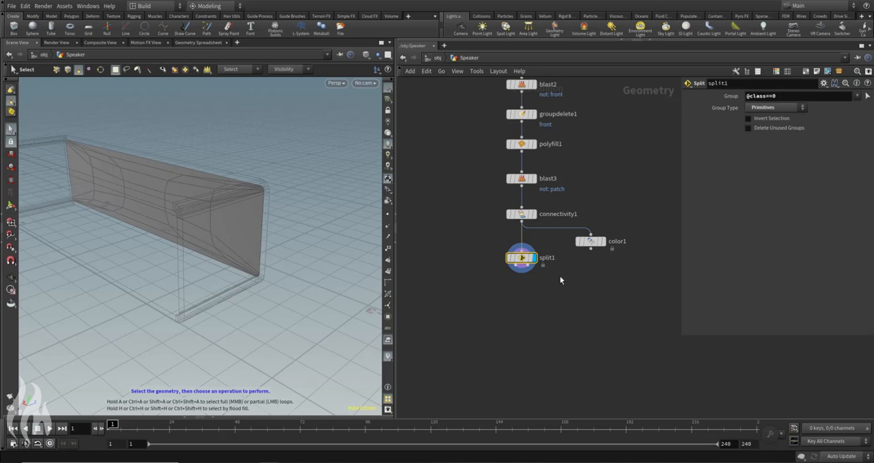
# Step: Display connectivity1, review its class values in the Geometry Spreadsheet, and return the display to split1
pyautogui.click(515, 215)
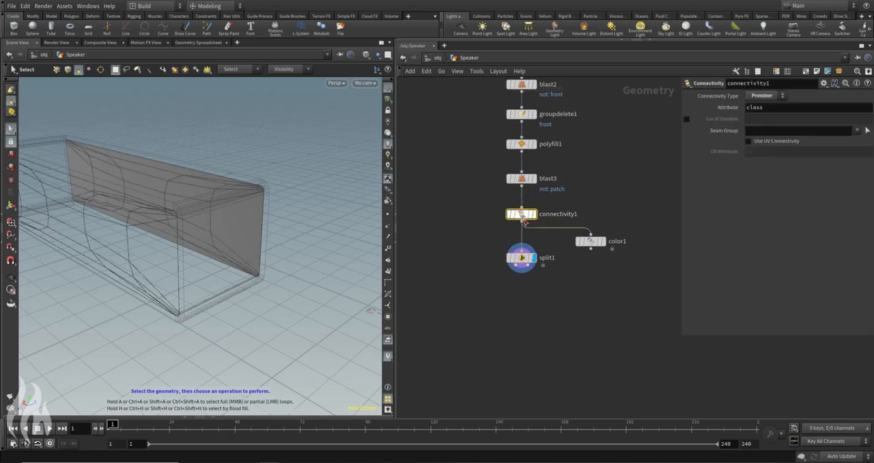
pyautogui.click(533, 214)
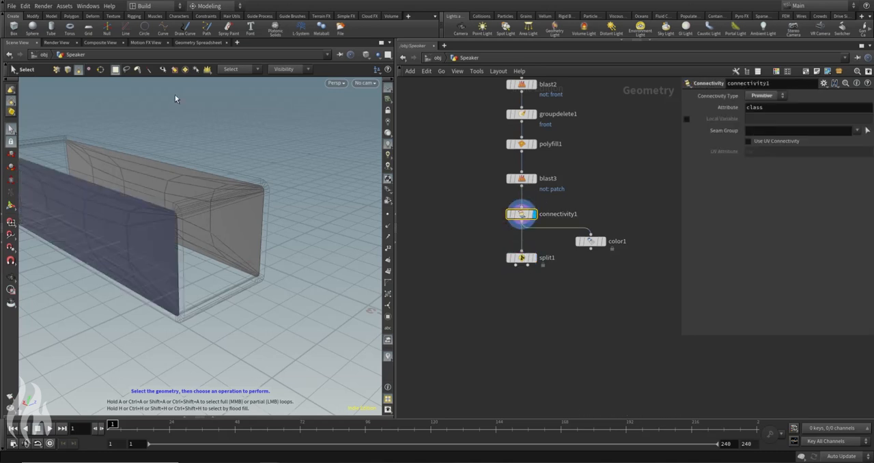
pyautogui.click(197, 42)
pyautogui.moveTo(80, 81); pyautogui.dragTo(246, 94)
pyautogui.scroll(2, 113, 166)
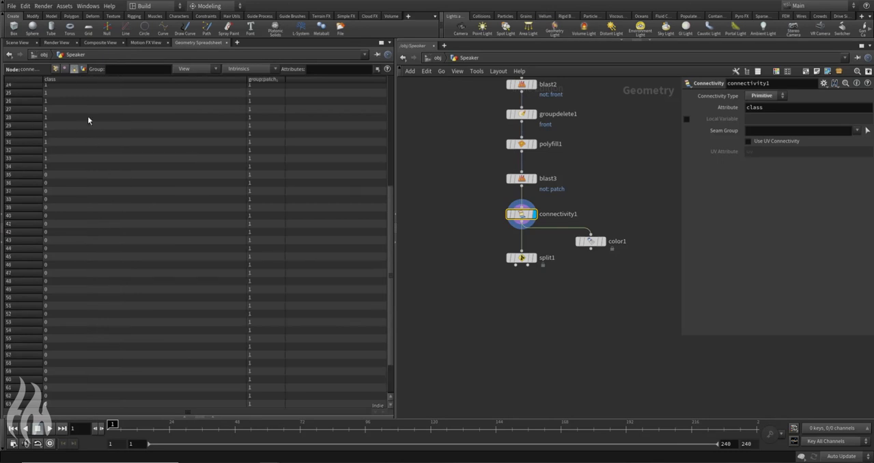
pyautogui.click(25, 44)
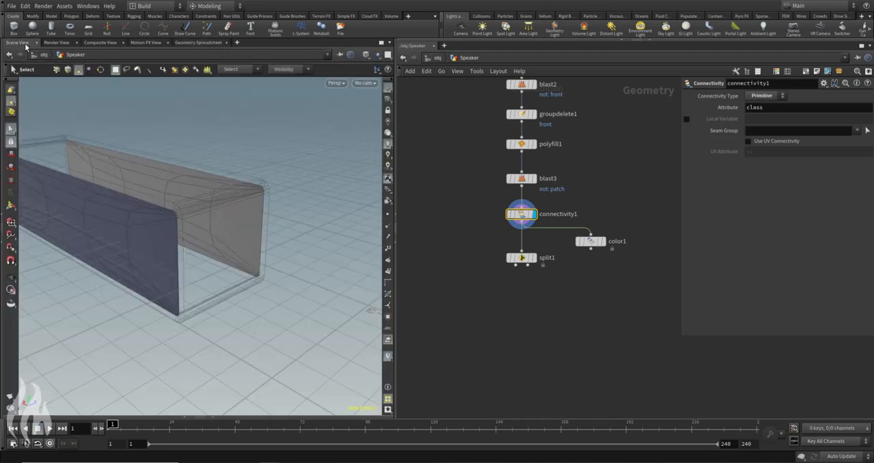
pyautogui.click(535, 260)
pyautogui.click(521, 258)
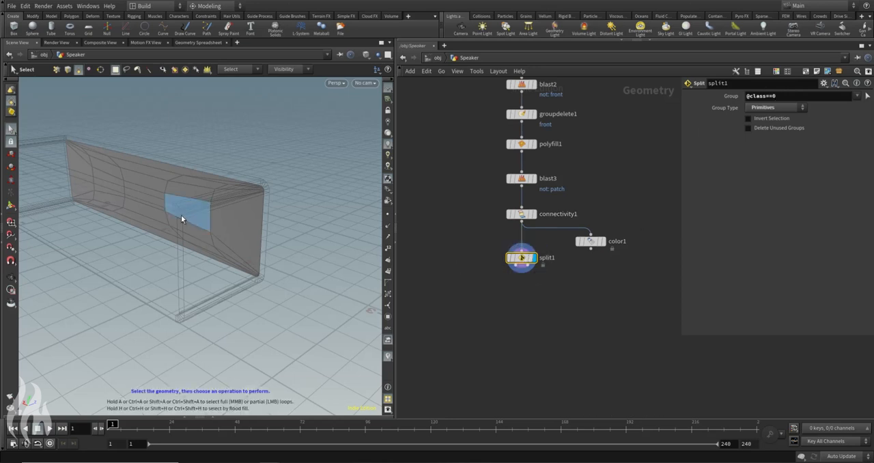
# Step: Examine split1's two outputs and view its separated patch from several angles
pyautogui.keyDown('alt'); pyautogui.moveTo(273, 155); pyautogui.dragTo(329, 171, button='middle'); pyautogui.keyUp('alt')
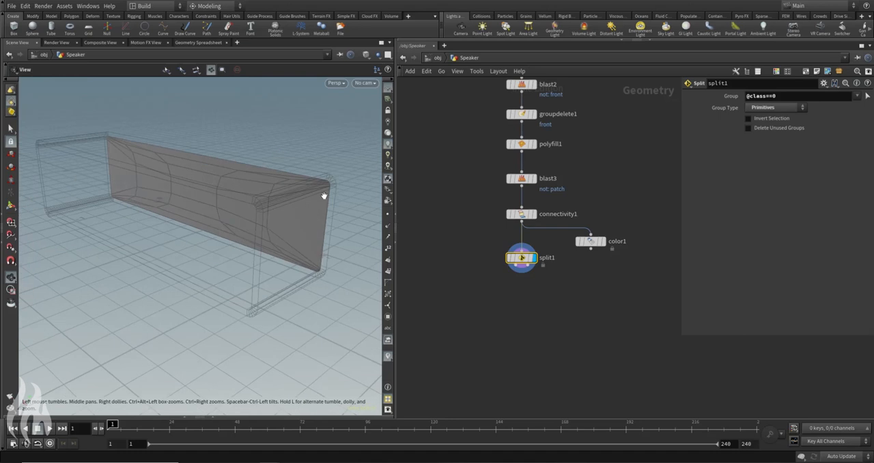
pyautogui.click(516, 265)
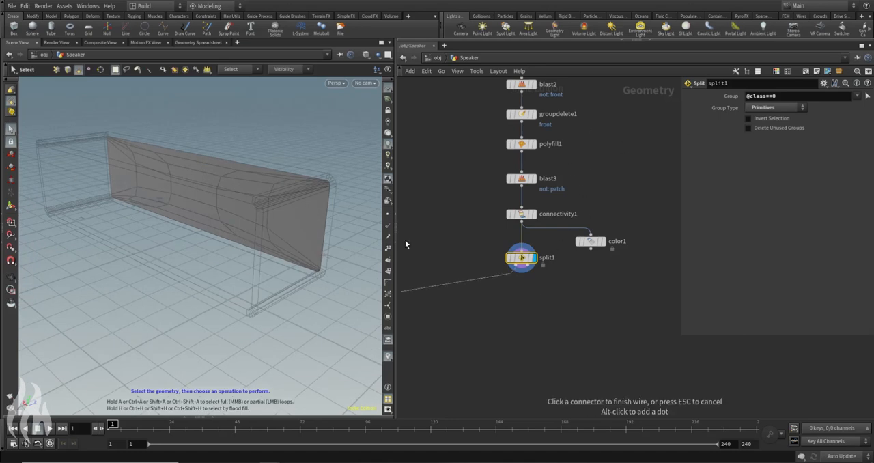
pyautogui.press('Escape')
pyautogui.click(516, 265)
pyautogui.press('Escape')
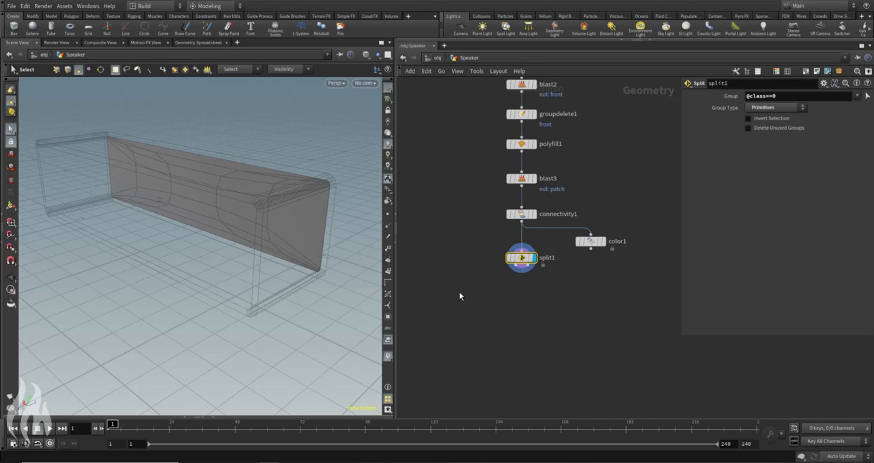
pyautogui.click(527, 266)
pyautogui.press('Escape')
pyautogui.moveTo(456, 314); pyautogui.dragTo(456, 314, button='middle')
pyautogui.keyDown('alt'); pyautogui.moveTo(290, 205); pyautogui.dragTo(304, 116); pyautogui.keyUp('alt')
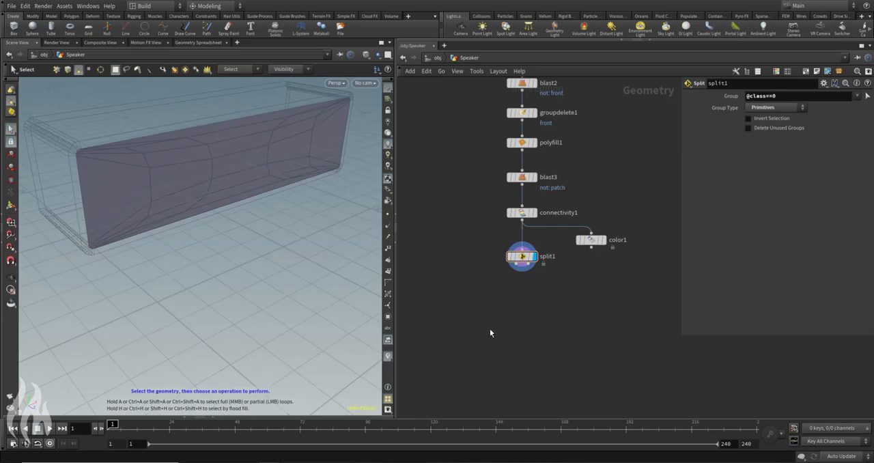
# Step: Add a PolyExtrude node, wire split1's first output into it, and display it
pyautogui.press('Tab')
pyautogui.write('polyext')
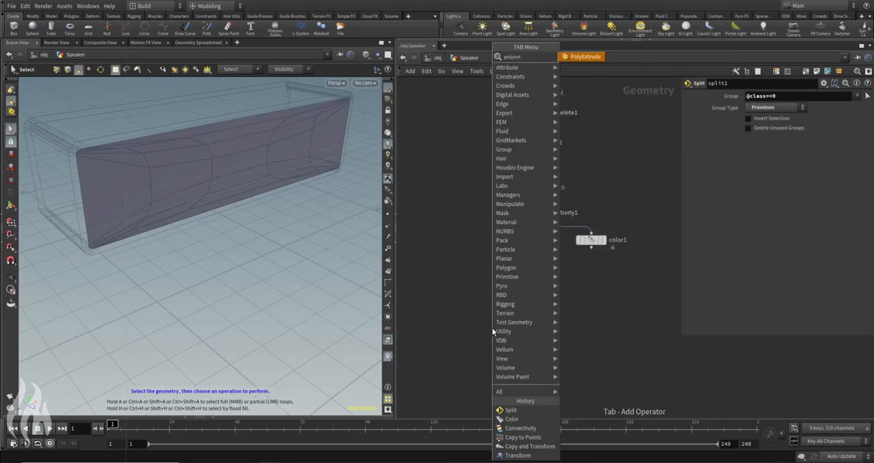
pyautogui.press('Return')
pyautogui.click(467, 310)
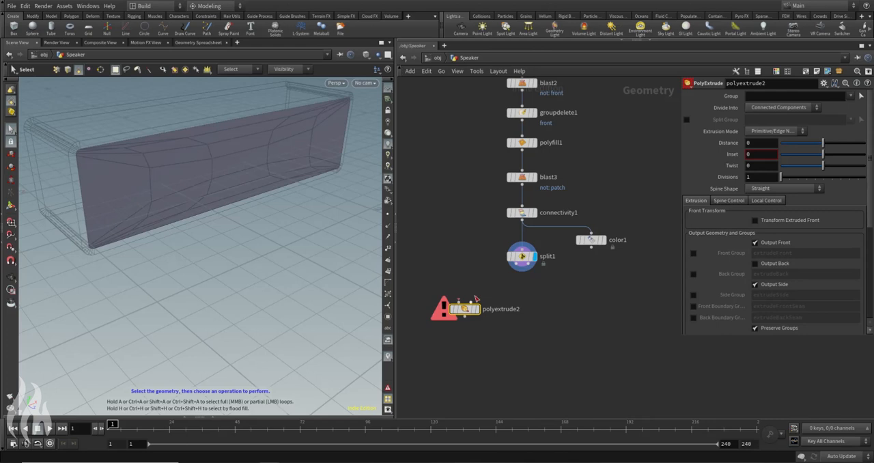
pyautogui.moveTo(460, 302); pyautogui.dragTo(516, 264)
pyautogui.moveTo(479, 312); pyautogui.dragTo(464, 294)
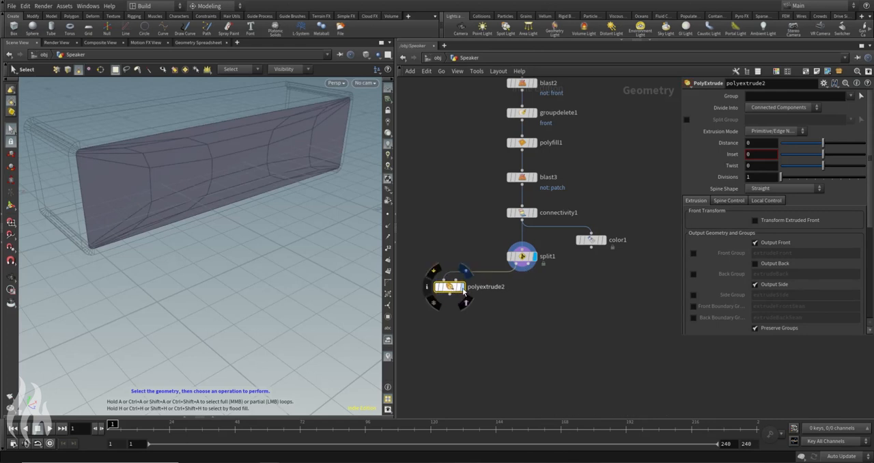
pyautogui.click(462, 292)
# Step: Set polyextrude2's Distance to 0.05, enable Output Back, and name its Back Group back
pyautogui.moveTo(142, 125); pyautogui.dragTo(273, 205)
pyautogui.moveTo(823, 142); pyautogui.dragTo(825, 146)
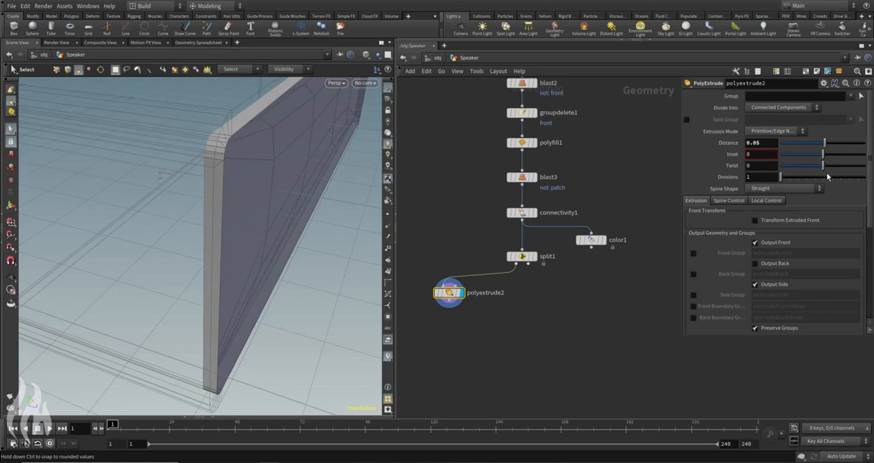
pyautogui.click(754, 263)
pyautogui.click(694, 274)
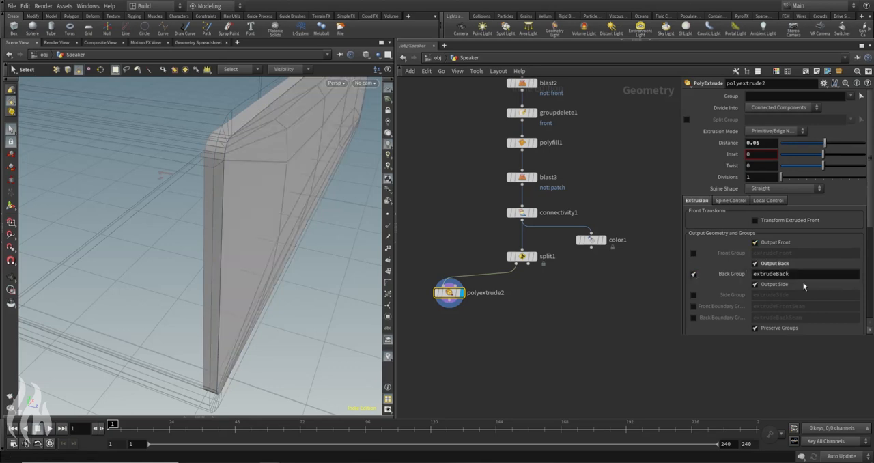
pyautogui.write('back')
pyautogui.press('Return')
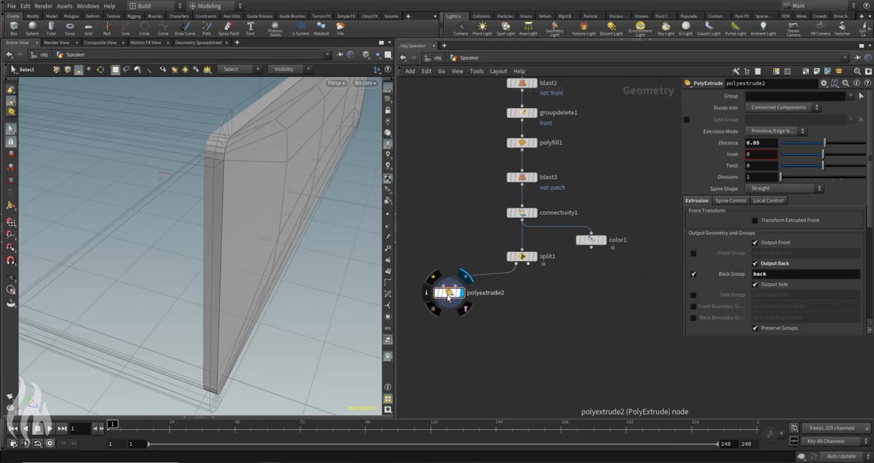
# Step: Insert a Group Delete node between blast3 and connectivity1 and set its Groups to patch
pyautogui.click(426, 292)
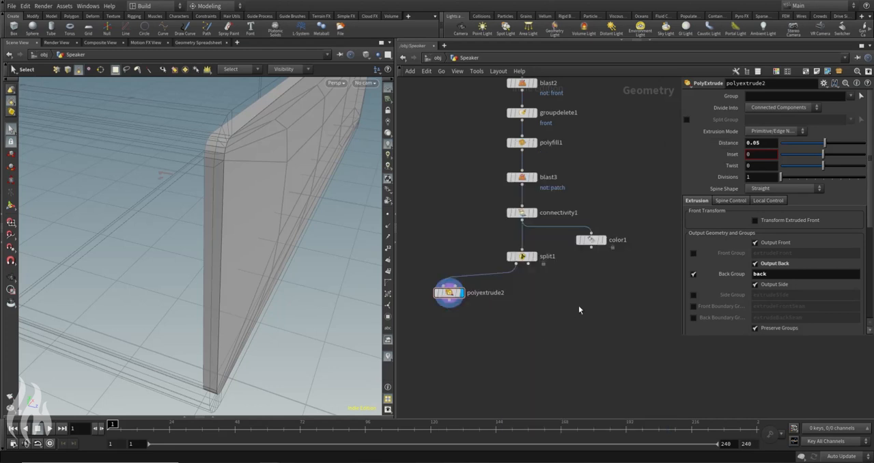
pyautogui.press('Tab')
pyautogui.write('grouppro')
pyautogui.press('Return')
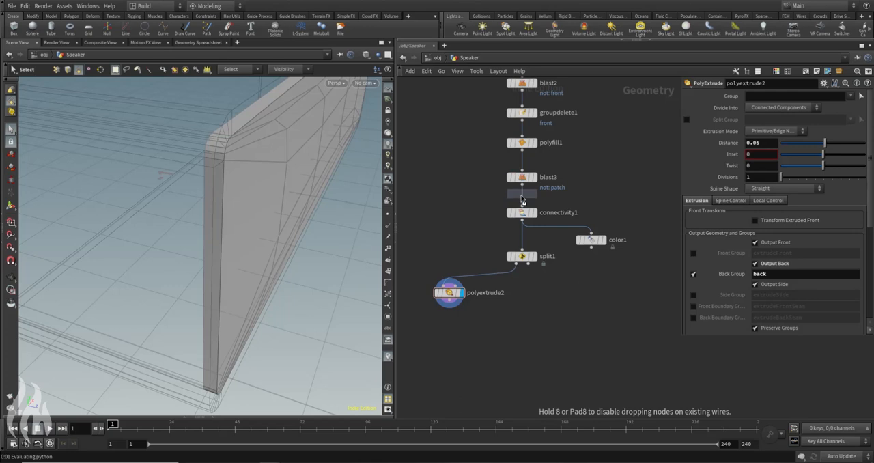
pyautogui.click(522, 198)
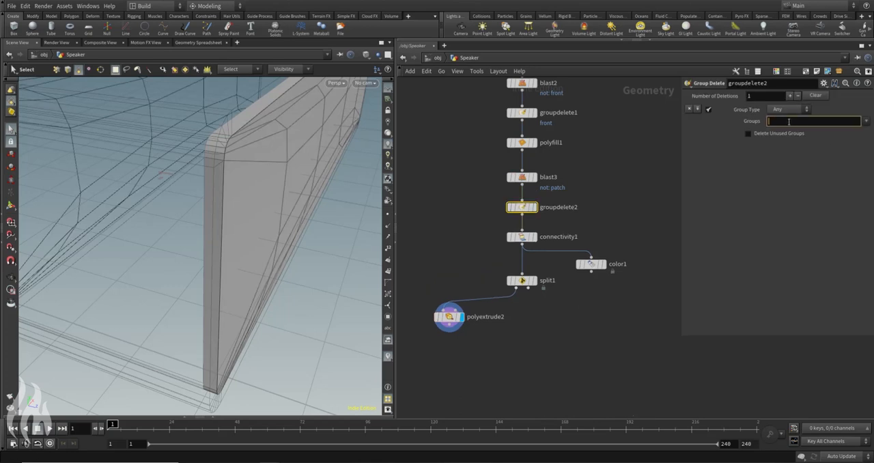
pyautogui.write('patch')
pyautogui.press('Return')
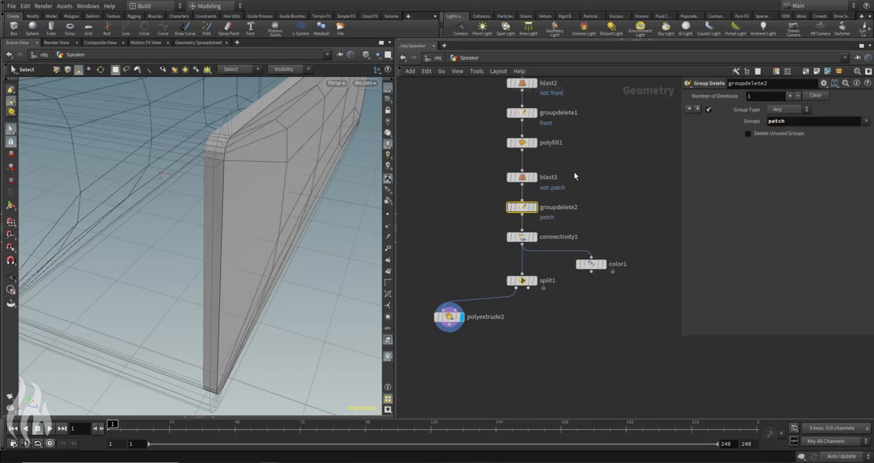
# Step: Display groupdelete2, connectivity1, split1 and polyextrude2 in turn and inspect the extruded panel
pyautogui.click(532, 207)
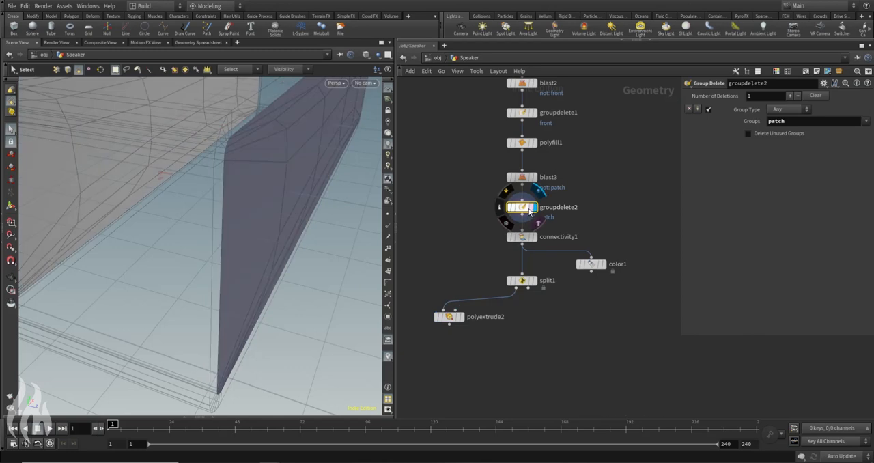
pyautogui.click(532, 236)
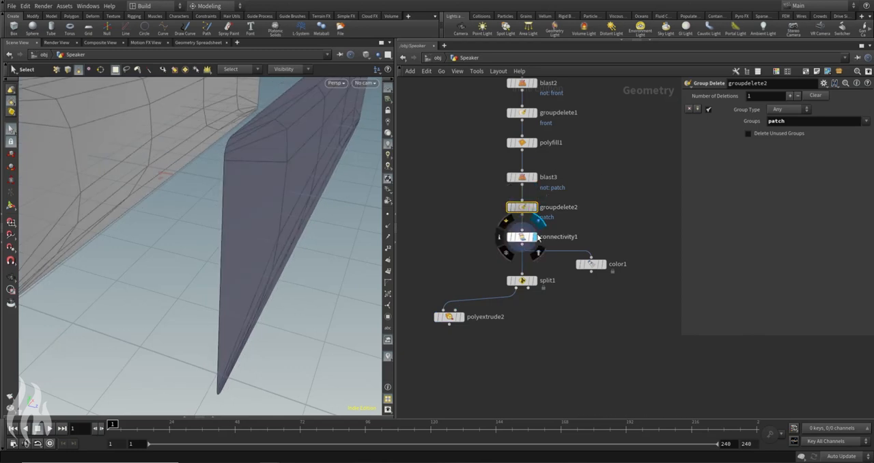
pyautogui.click(532, 280)
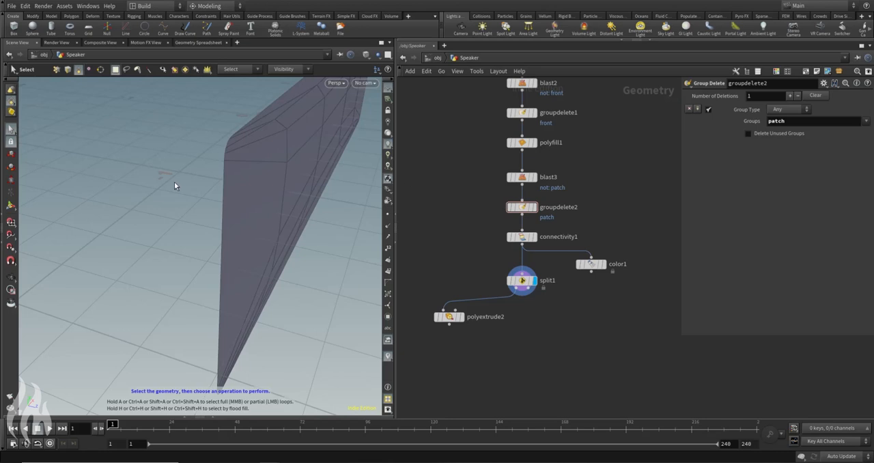
pyautogui.click(462, 318)
pyautogui.keyDown('alt'); pyautogui.moveTo(157, 181); pyautogui.dragTo(123, 162, button='right'); pyautogui.keyUp('alt')
pyautogui.keyDown('alt'); pyautogui.moveTo(201, 150); pyautogui.dragTo(328, 232); pyautogui.keyUp('alt')
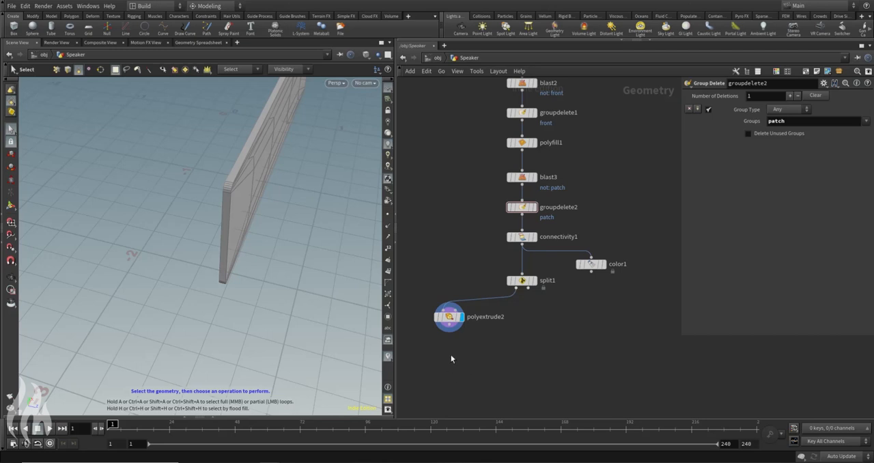
# Step: Add a Transform node below polyextrude2, wire it to the extrusion's output, and display it
pyautogui.press('Tab')
pyautogui.write('trans')
pyautogui.press('Return')
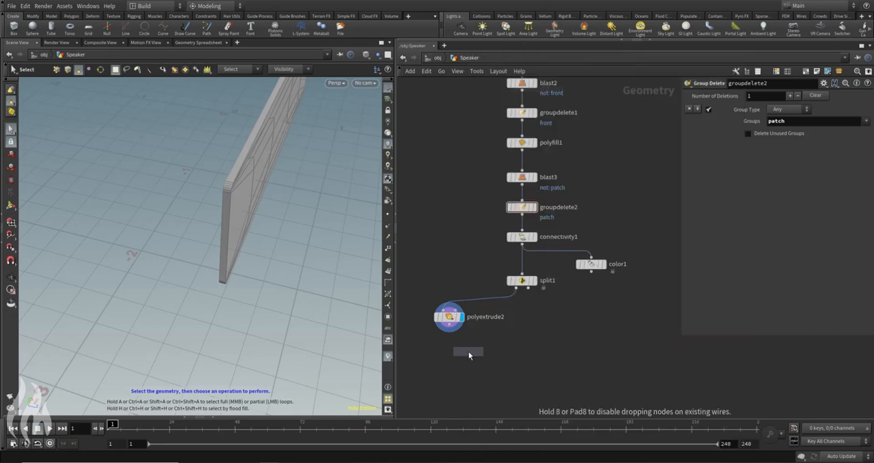
pyautogui.click(448, 353)
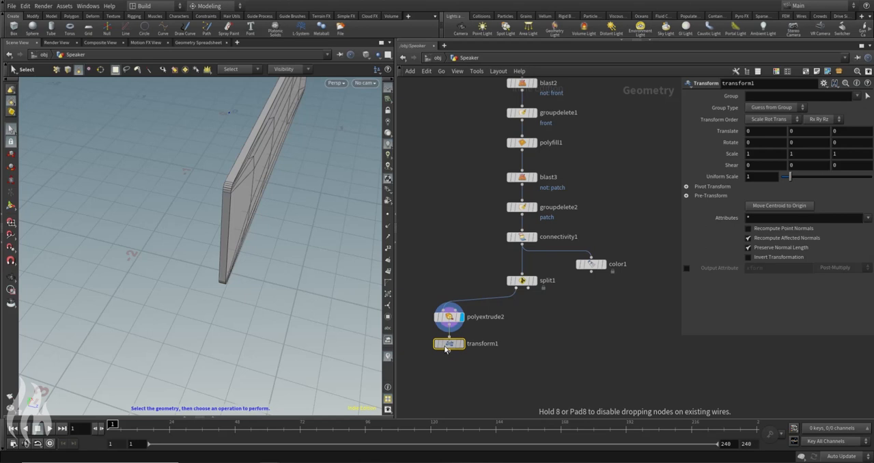
pyautogui.click(441, 309)
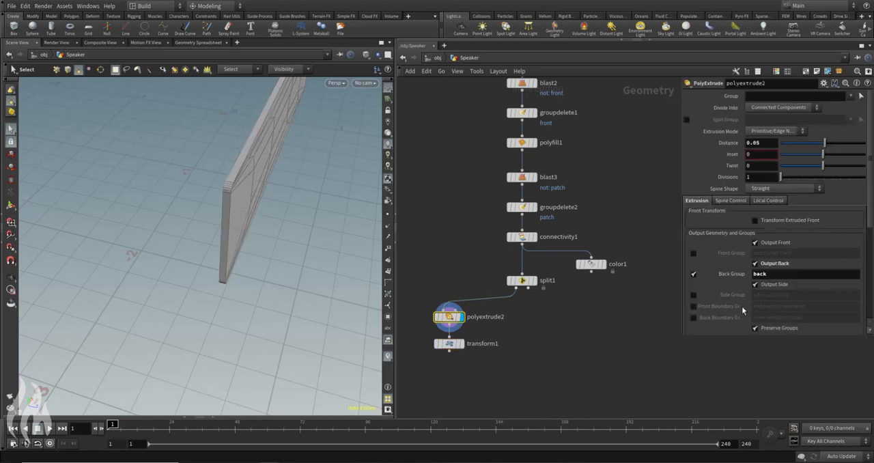
pyautogui.click(443, 344)
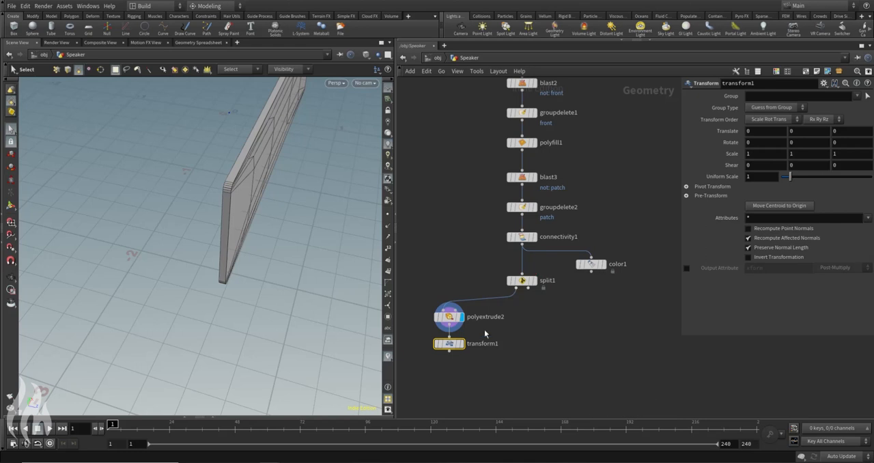
pyautogui.moveTo(448, 345); pyautogui.dragTo(448, 355)
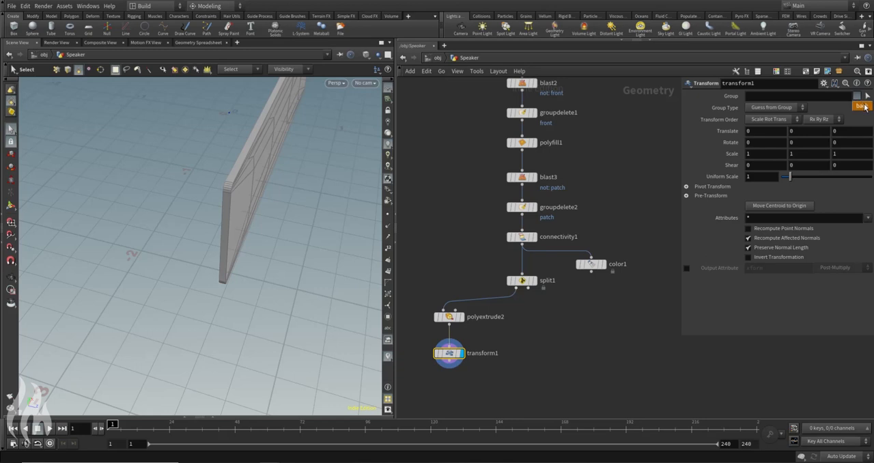
# Step: Restrict transform1 to the back group and set its X and Y Scale to 0.99
pyautogui.keyDown('alt'); pyautogui.moveTo(316, 187); pyautogui.dragTo(171, 168); pyautogui.keyUp('alt')
pyautogui.keyDown('alt'); pyautogui.moveTo(232, 163); pyautogui.dragTo(172, 185, button='middle'); pyautogui.keyUp('alt')
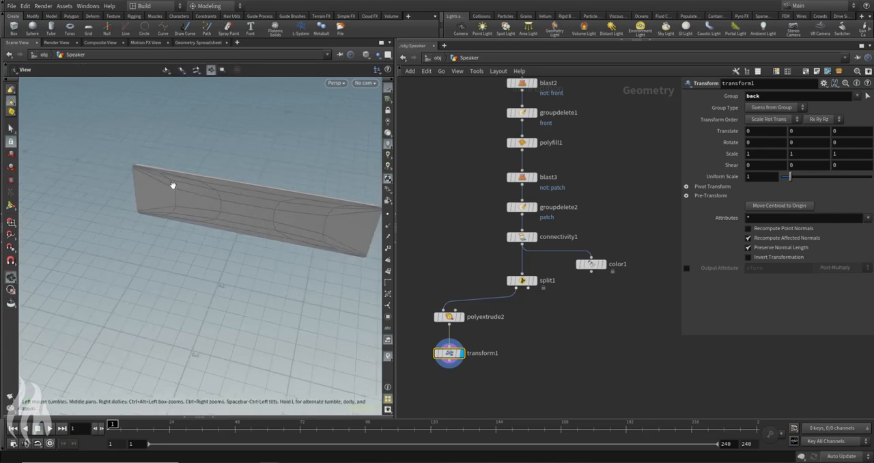
pyautogui.keyDown('alt'); pyautogui.moveTo(140, 194); pyautogui.dragTo(289, 191); pyautogui.keyUp('alt')
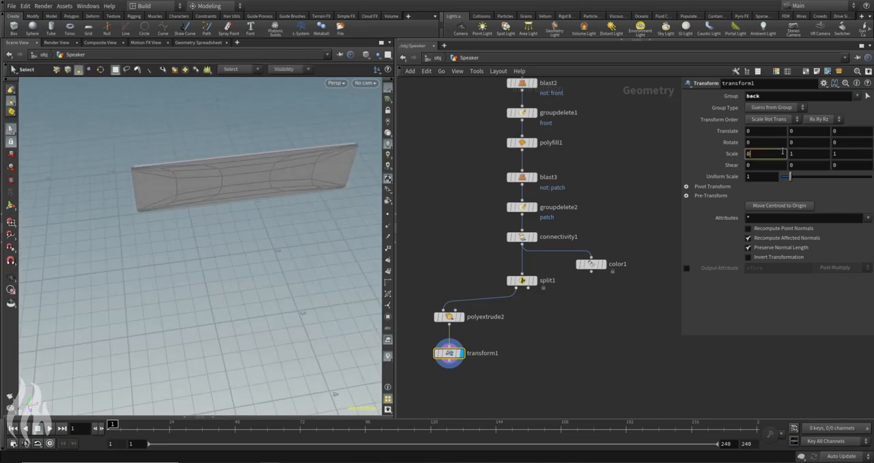
pyautogui.press('Tab')
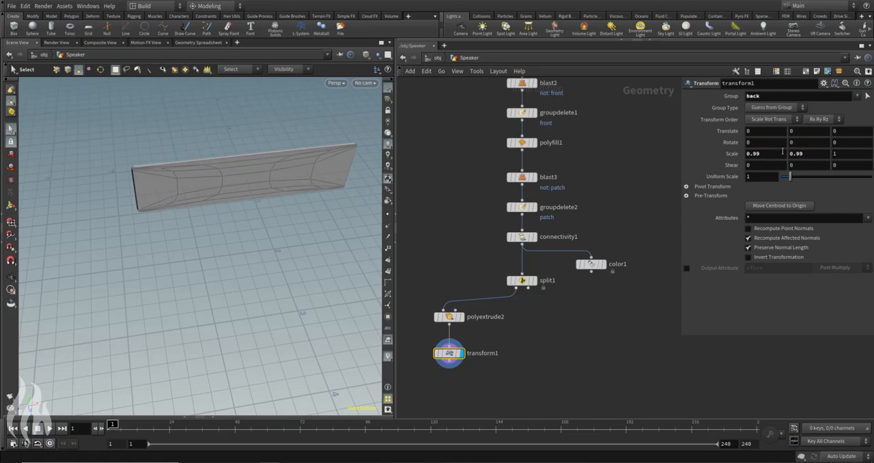
pyautogui.keyDown('alt'); pyautogui.moveTo(266, 157); pyautogui.dragTo(156, 173); pyautogui.keyUp('alt')
pyautogui.scroll(6, 157, 174)
pyautogui.keyDown('alt'); pyautogui.moveTo(117, 140); pyautogui.dragTo(137, 140); pyautogui.keyUp('alt')
pyautogui.keyDown('alt'); pyautogui.moveTo(446, 161); pyautogui.dragTo(502, 177, button='middle'); pyautogui.keyUp('alt')
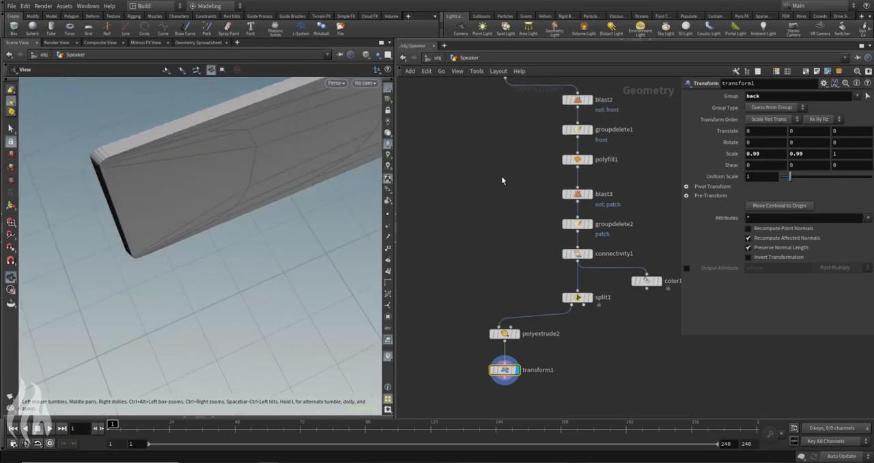
# Step: Add a Merge node, wire OUT_Shell and transform1 into it, and display it
pyautogui.scroll(-4, 502, 179)
pyautogui.press('Tab')
pyautogui.write('merge')
pyautogui.press('Return')
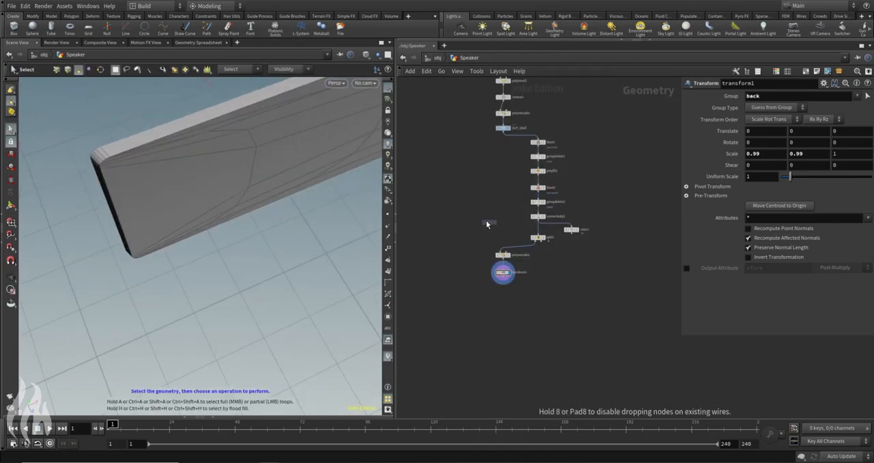
pyautogui.click(445, 309)
pyautogui.click(444, 305)
pyautogui.click(502, 132)
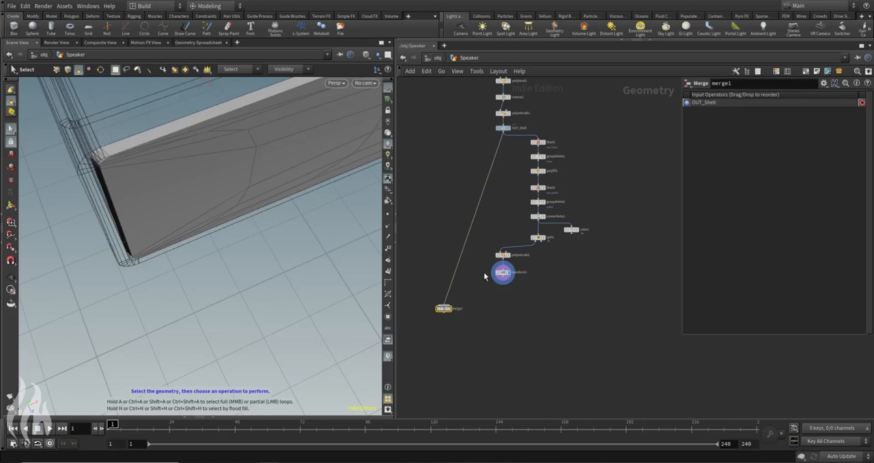
pyautogui.click(502, 283)
pyautogui.click(454, 307)
pyautogui.click(449, 309)
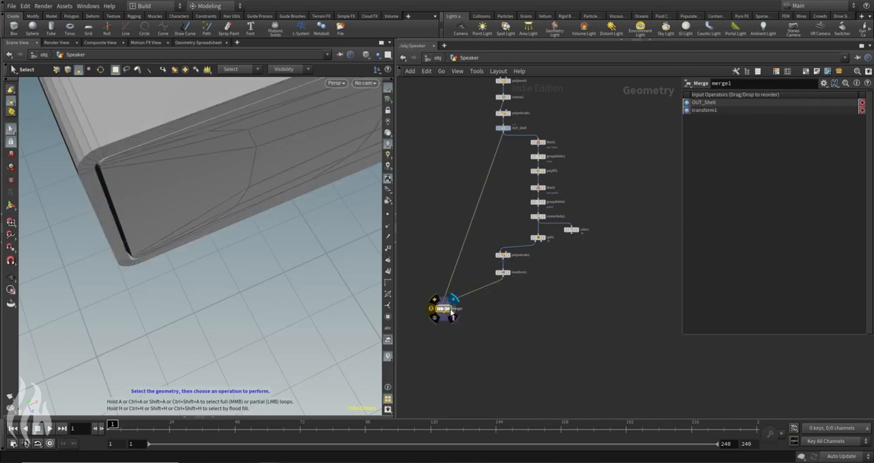
# Step: Insert a Subdivide node between transform1 and merge1 and display it
pyautogui.keyDown('alt'); pyautogui.moveTo(212, 205); pyautogui.dragTo(147, 202); pyautogui.keyUp('alt')
pyautogui.moveTo(217, 220); pyautogui.dragTo(297, 192)
pyautogui.scroll(5, 297, 191)
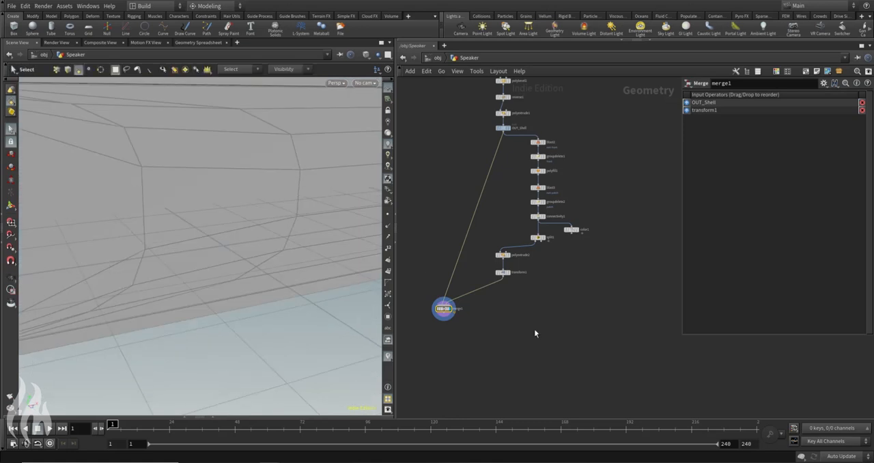
pyautogui.press('Tab')
pyautogui.write('subd')
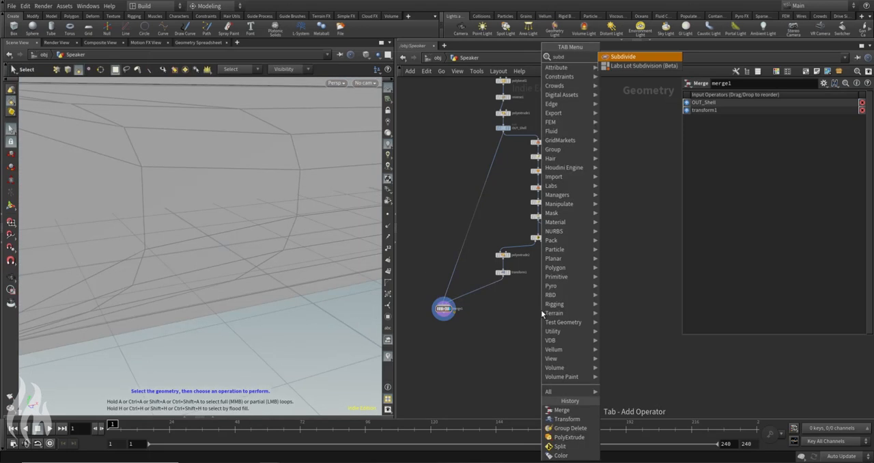
pyautogui.press('Return')
pyautogui.click(487, 290)
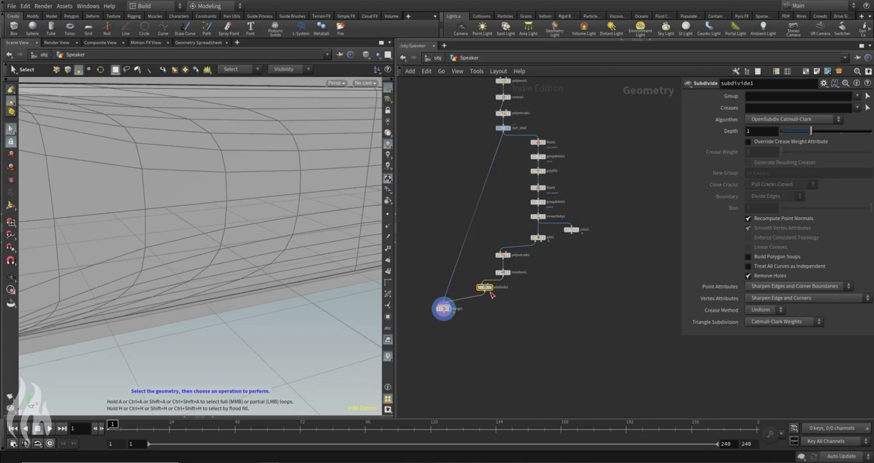
pyautogui.click(495, 279)
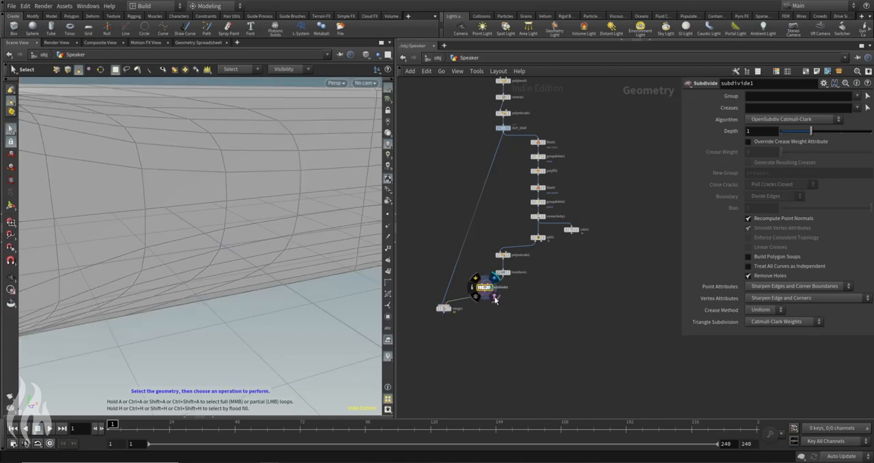
# Step: Move subdivide1 upstream so it sits between split1 and polyextrude2
pyautogui.scroll(-5, 159, 171)
pyautogui.moveTo(159, 171); pyautogui.dragTo(215, 195)
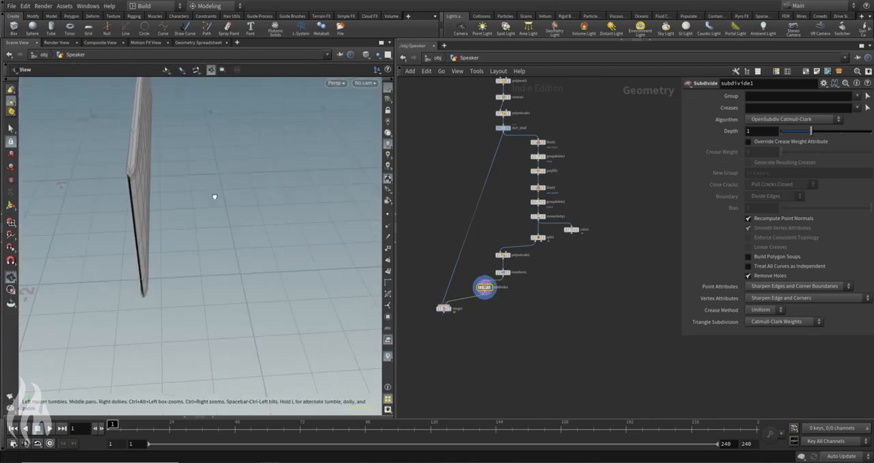
pyautogui.press('s')
pyautogui.moveTo(485, 292); pyautogui.dragTo(509, 256)
pyautogui.moveTo(175, 224); pyautogui.dragTo(201, 162)
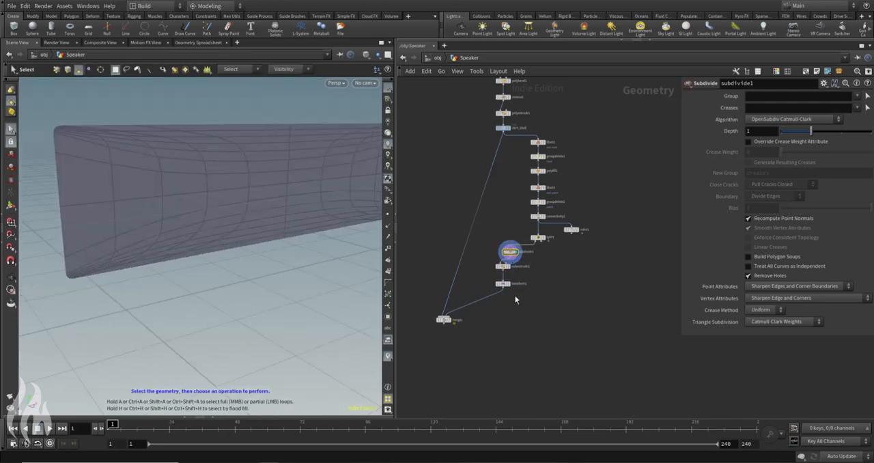
# Step: Display transform1 and merge1 in turn and inspect the subdivided panel within the casing from several angles
pyautogui.click(504, 283)
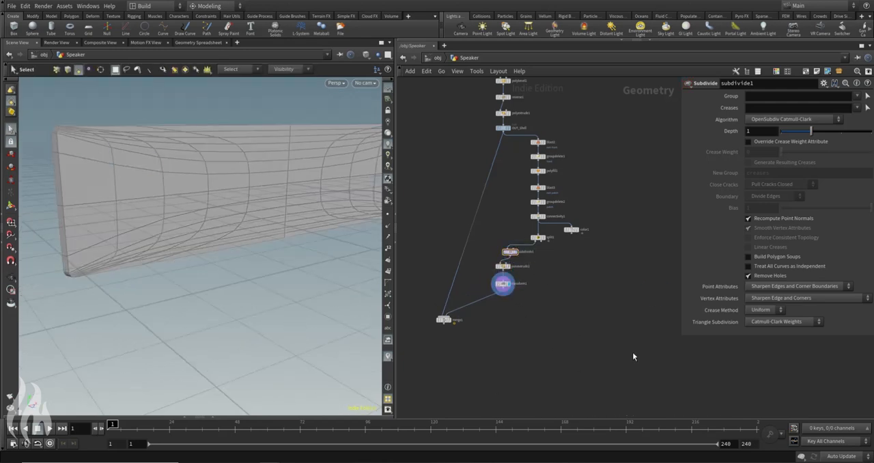
pyautogui.press('Escape')
pyautogui.moveTo(170, 164); pyautogui.dragTo(267, 209)
pyautogui.moveTo(250, 199); pyautogui.dragTo(267, 199, button='right')
pyautogui.moveTo(267, 199); pyautogui.dragTo(318, 207)
pyautogui.click(452, 320)
pyautogui.press('Escape')
pyautogui.press('Escape')
pyautogui.moveTo(267, 245); pyautogui.dragTo(189, 232)
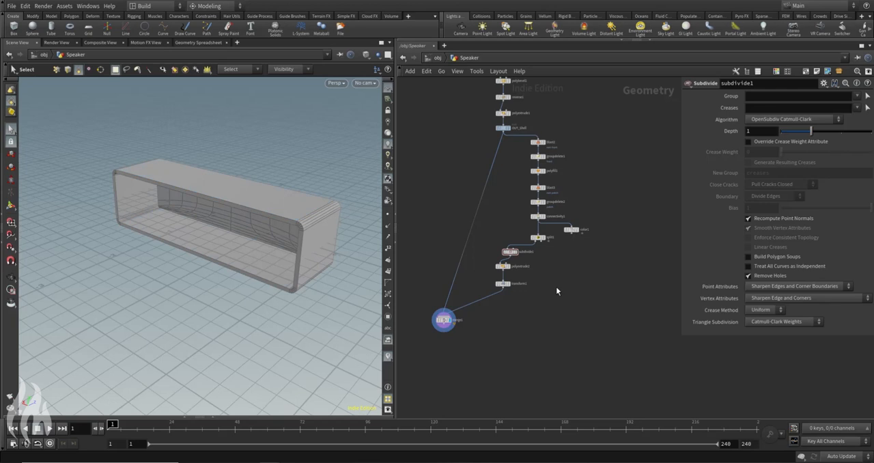
# Step: Align subdivide1 in a straight column above polyextrude2 and transform1 in the network
pyautogui.scroll(4, 523, 247)
pyautogui.moveTo(498, 254); pyautogui.dragTo(483, 254)
pyautogui.moveTo(486, 288); pyautogui.dragTo(486, 292)
pyautogui.moveTo(628, 306); pyautogui.dragTo(562, 294, button='middle')
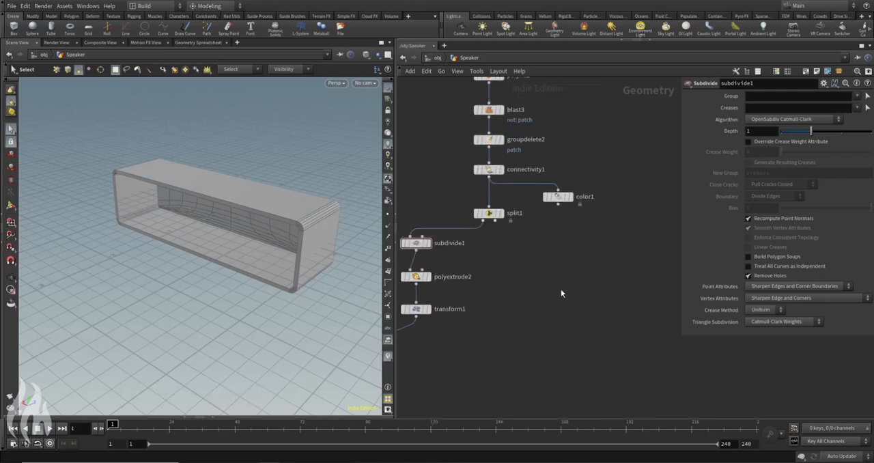
# Step: Add a second PolyExtrude branch below split1, wired to its second output
pyautogui.press('Tab')
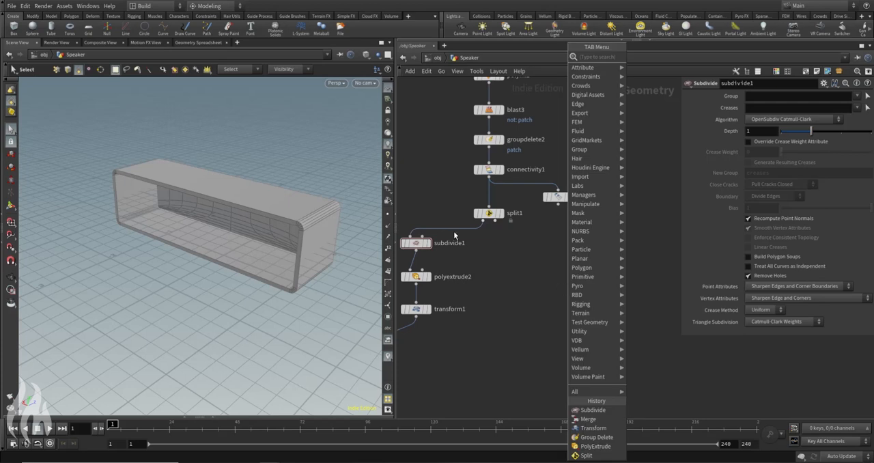
pyautogui.press('Escape')
pyautogui.click(495, 221)
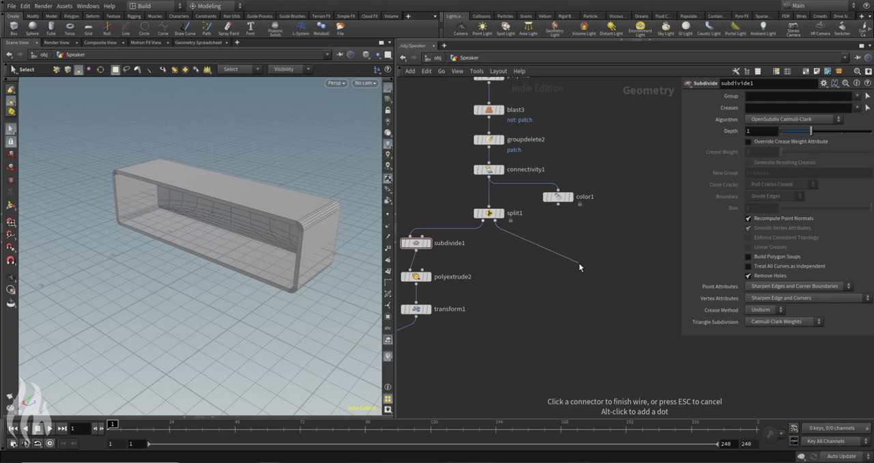
pyautogui.press('Tab')
pyautogui.press('Escape')
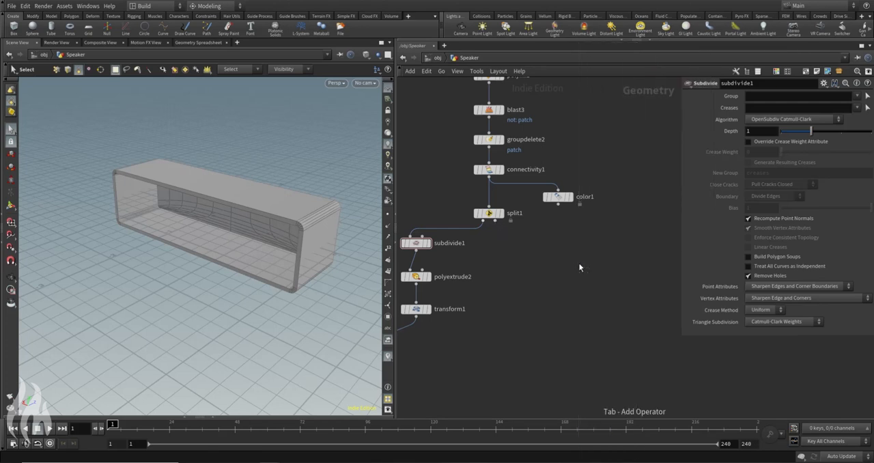
pyautogui.click(579, 267)
pyautogui.moveTo(579, 267); pyautogui.dragTo(563, 247)
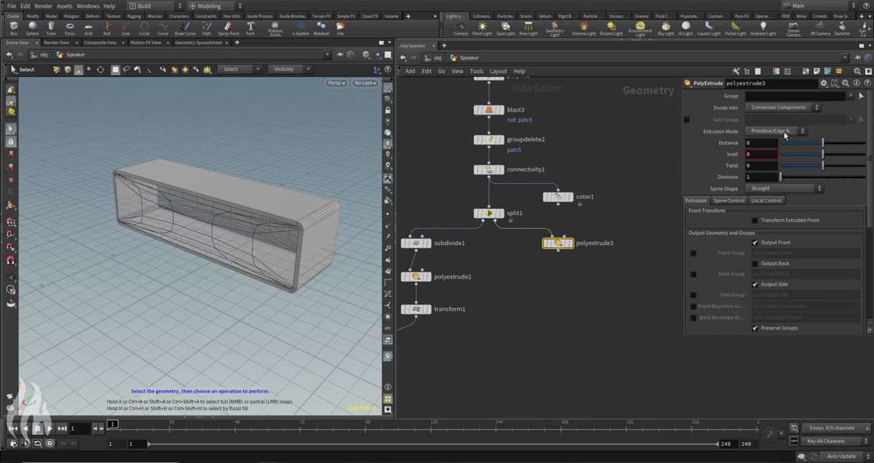
# Step: Set polyextrude3's Distance to 0.1
pyautogui.moveTo(827, 144); pyautogui.dragTo(829, 147)
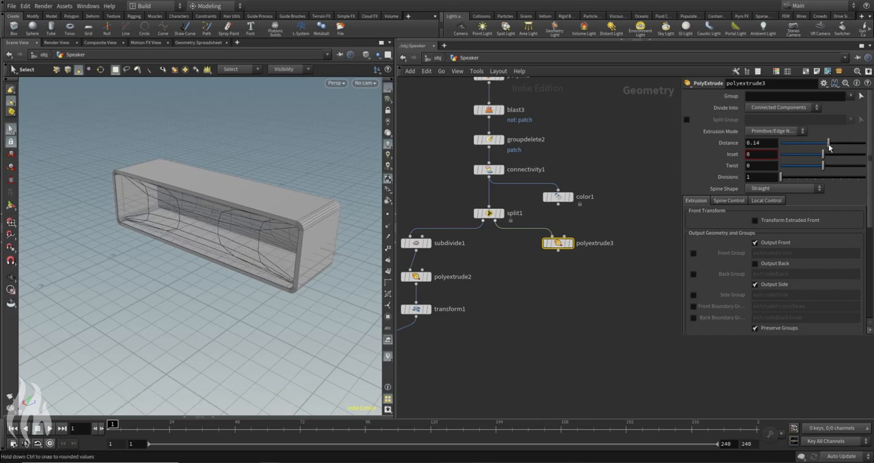
pyautogui.press('BackSpace')
pyautogui.press('Return')
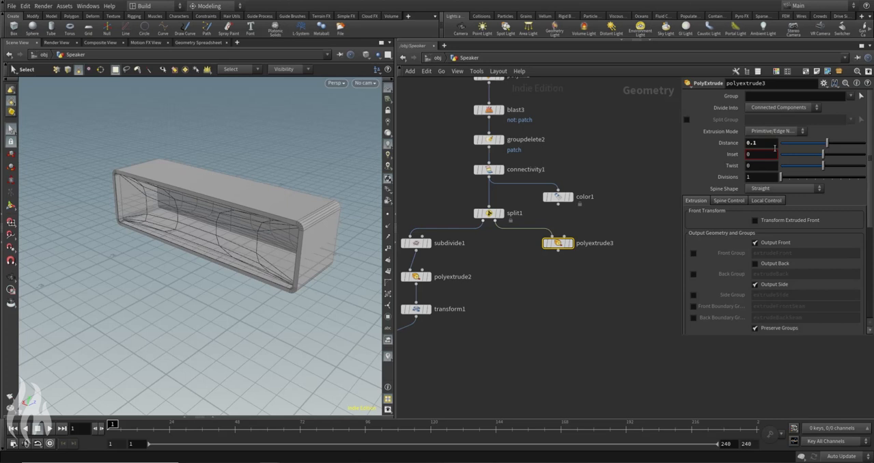
# Step: Display polyextrude3 and enable its Output Back option so the extruded panel is closed on both sides
pyautogui.keyDown('alt'); pyautogui.moveTo(268, 235); pyautogui.dragTo(234, 244); pyautogui.keyUp('alt')
pyautogui.keyDown('alt'); pyautogui.moveTo(234, 244); pyautogui.dragTo(170, 235, button='right'); pyautogui.keyUp('alt')
pyautogui.keyDown('alt'); pyautogui.moveTo(171, 235); pyautogui.dragTo(188, 224); pyautogui.keyUp('alt')
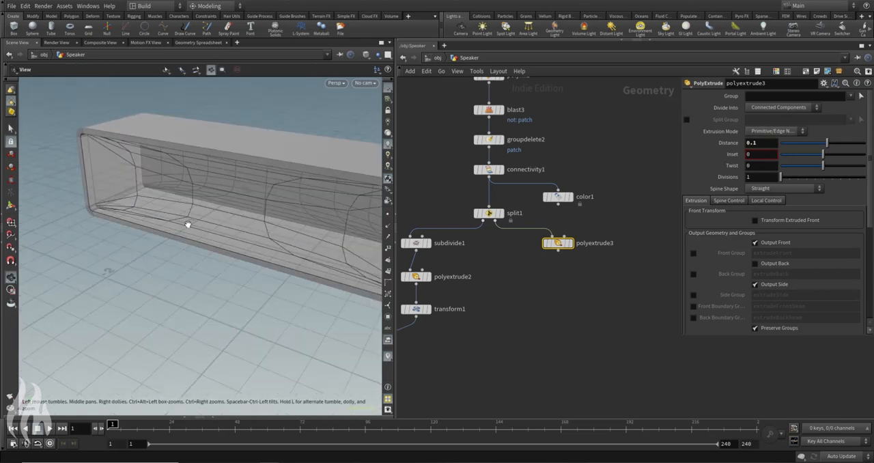
pyautogui.keyDown('alt'); pyautogui.moveTo(233, 183); pyautogui.dragTo(162, 134, button='middle'); pyautogui.keyUp('alt')
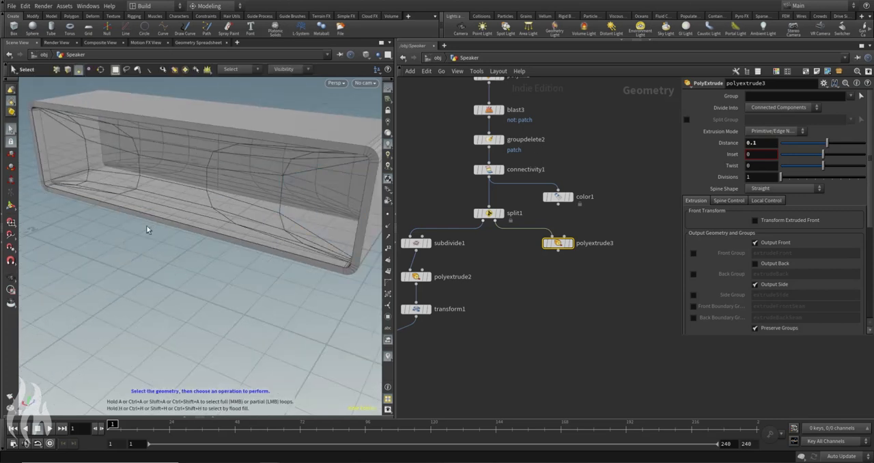
pyautogui.click(572, 246)
pyautogui.keyDown('alt'); pyautogui.moveTo(187, 175); pyautogui.dragTo(76, 173); pyautogui.keyUp('alt')
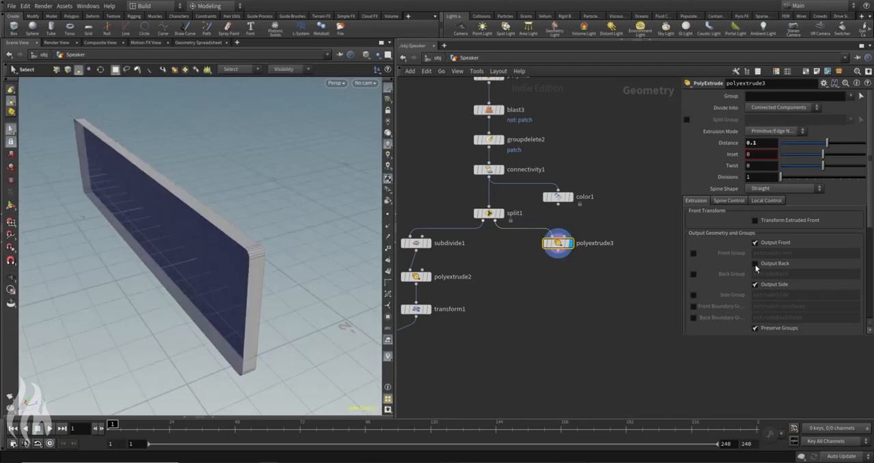
pyautogui.click(755, 264)
pyautogui.keyDown('alt'); pyautogui.moveTo(236, 251); pyautogui.dragTo(164, 183); pyautogui.keyUp('alt')
pyautogui.scroll(-5, 261, 195)
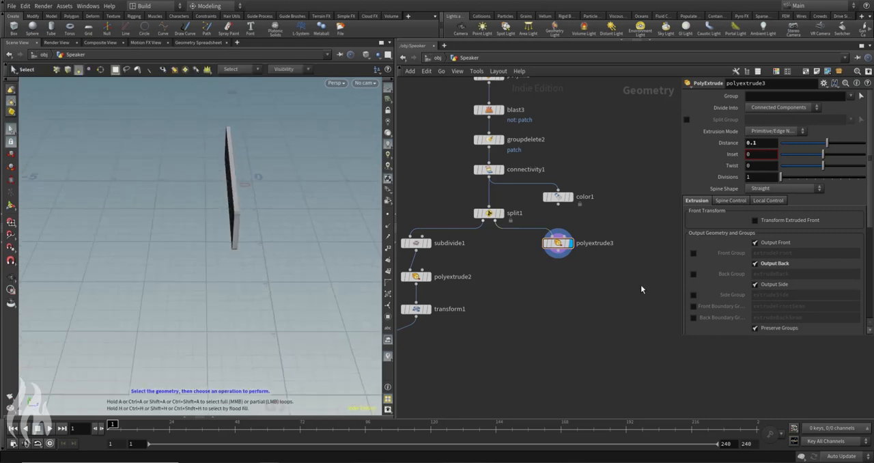
# Step: Add a Font node to the network beside polyextrude3
pyautogui.press('Tab')
pyautogui.write('fuse')
pyautogui.press('Return')
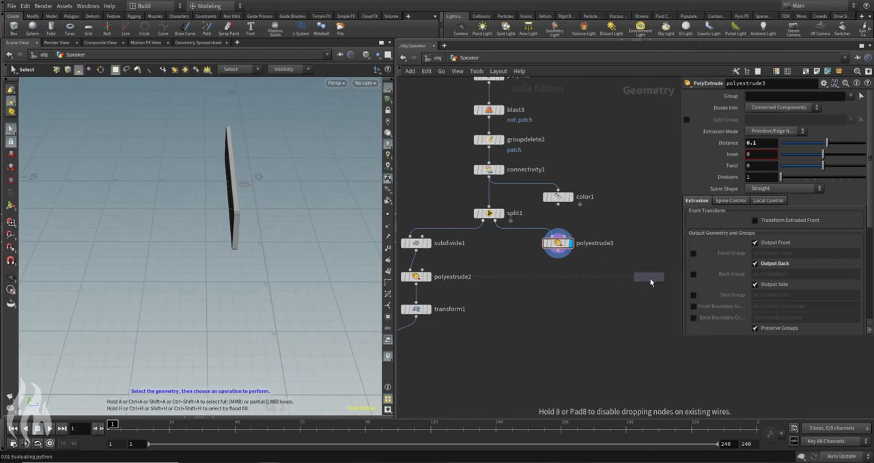
pyautogui.click(642, 264)
pyautogui.moveTo(650, 228); pyautogui.dragTo(599, 254, button='middle')
pyautogui.moveTo(589, 291); pyautogui.dragTo(609, 272)
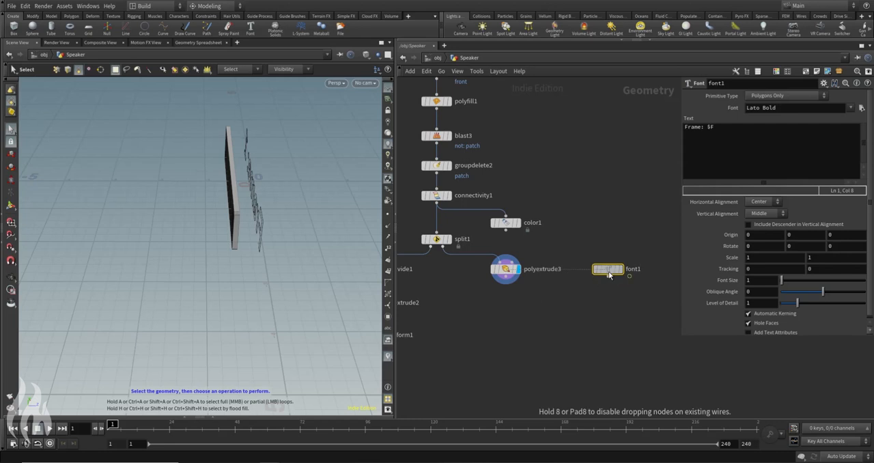
# Step: Face the text in the viewport and scrub the timeline to frame 85 and back to 1 to check its frame number
pyautogui.press('Escape')
pyautogui.moveTo(257, 152); pyautogui.dragTo(252, 203)
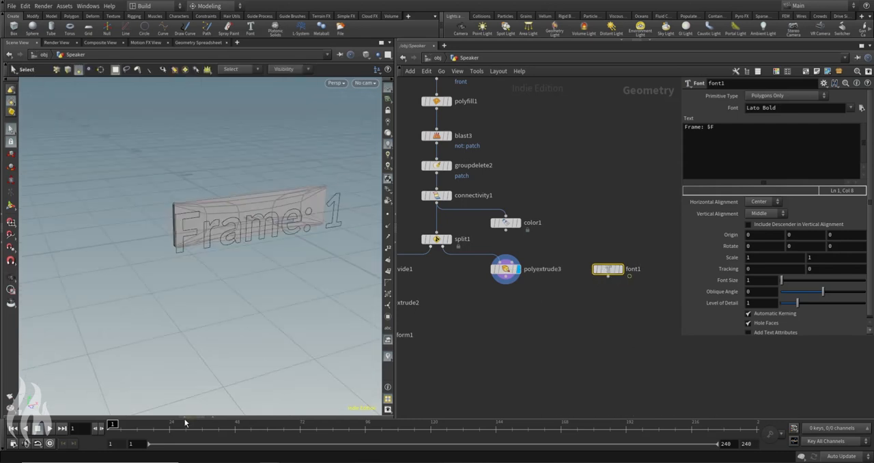
pyautogui.moveTo(135, 431); pyautogui.dragTo(335, 439)
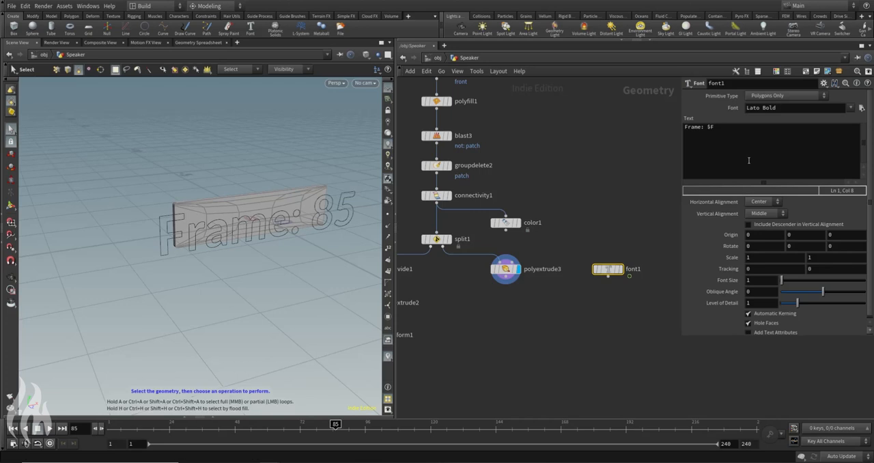
pyautogui.moveTo(222, 428); pyautogui.dragTo(109, 428)
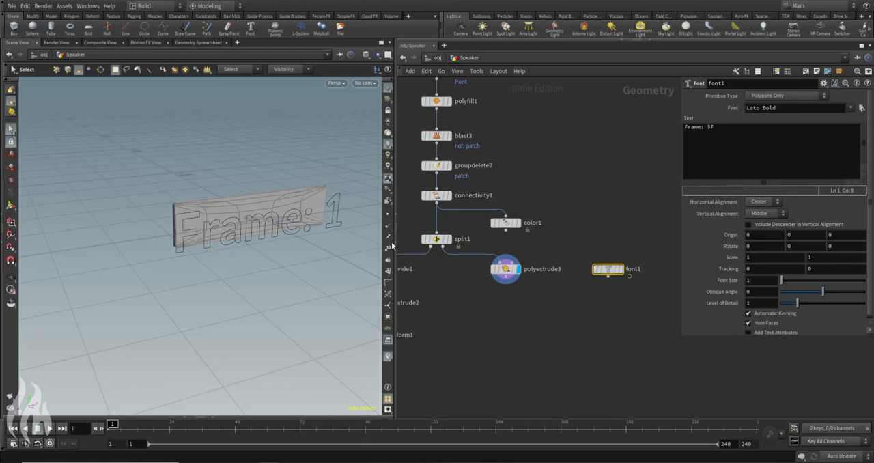
# Step: Move font1 closer to polyextrude3 in the network and open its Text for editing
pyautogui.moveTo(614, 269); pyautogui.dragTo(600, 269)
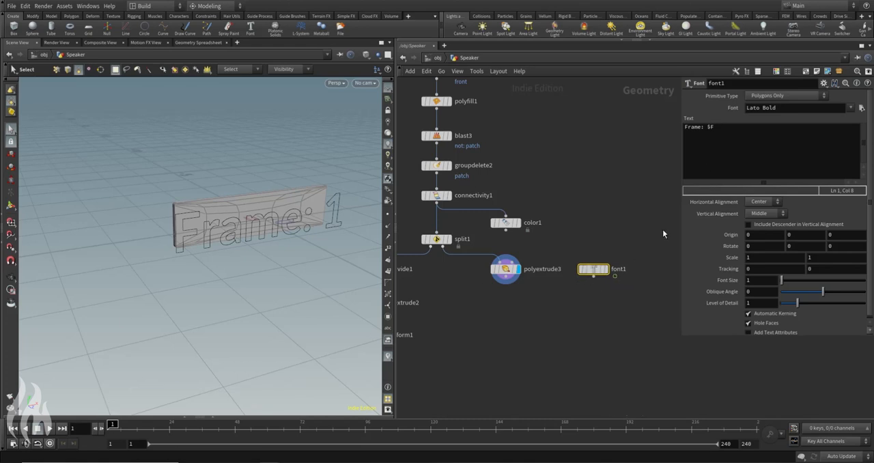
pyautogui.click(776, 143)
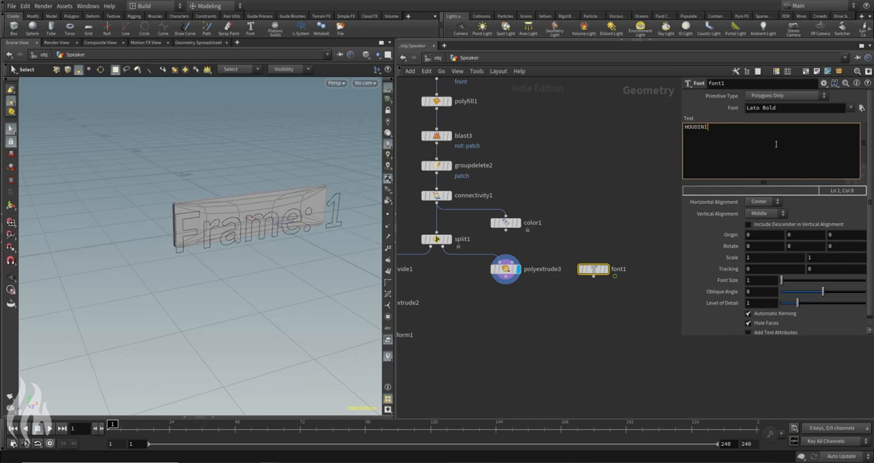
# Step: Confirm HOUDINI as font1's text, set its font to Agency FB Bold, and display the node
pyautogui.click(607, 181)
pyautogui.moveTo(569, 231); pyautogui.dragTo(618, 324)
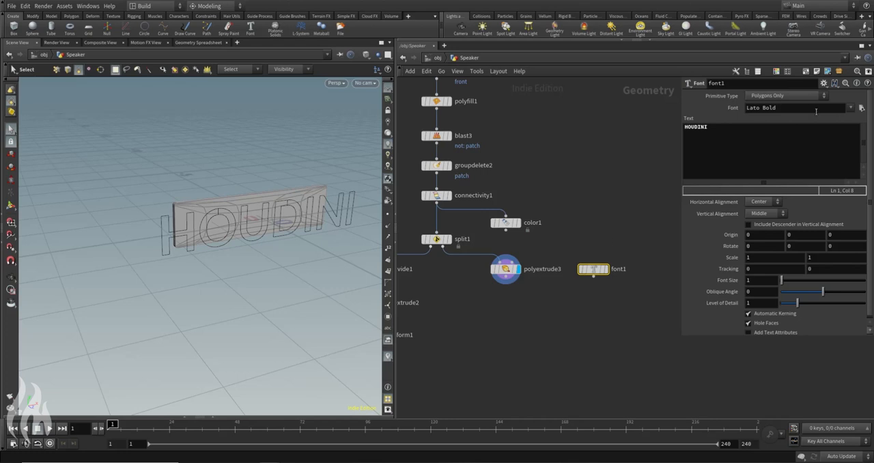
pyautogui.click(850, 109)
pyautogui.scroll(-2, 780, 293)
pyautogui.scroll(-1, 781, 292)
pyautogui.scroll(-1, 769, 435)
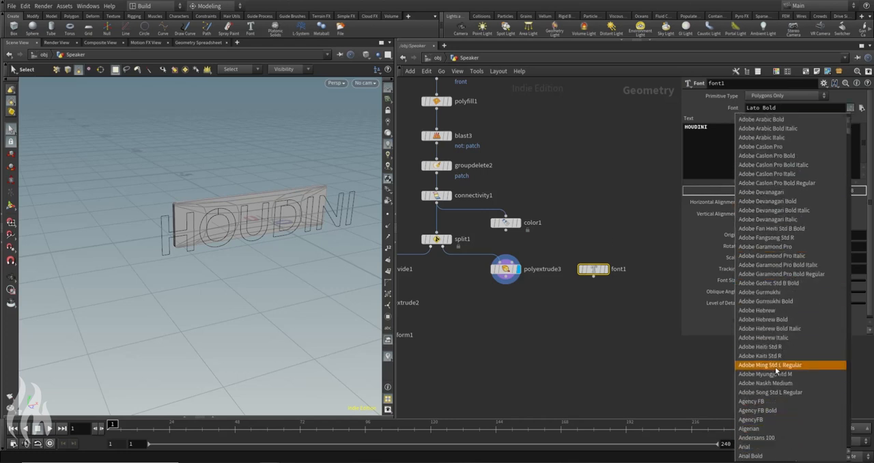
pyautogui.click(781, 411)
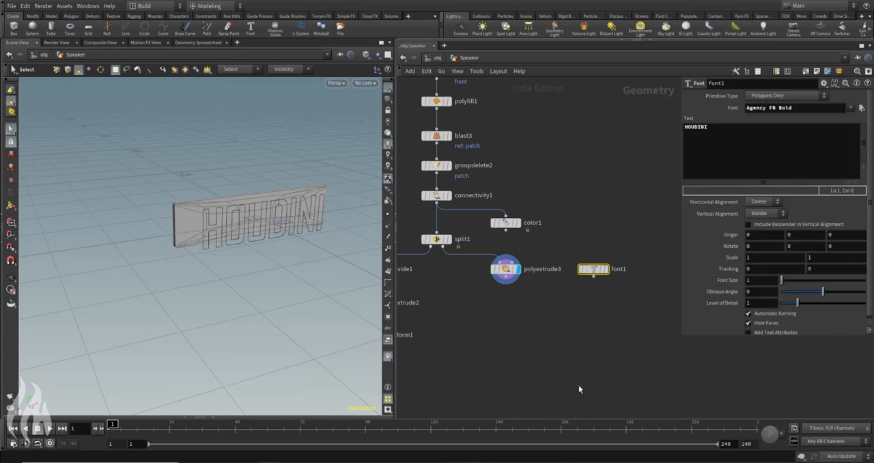
pyautogui.click(603, 269)
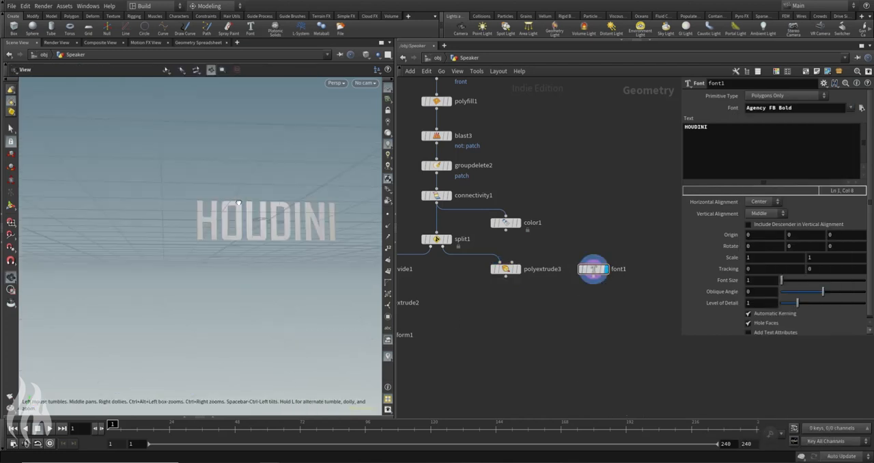
# Step: Add a PolyExtrude node below font1 and connect it to the font node's output
pyautogui.press('Tab')
pyautogui.write('polyext')
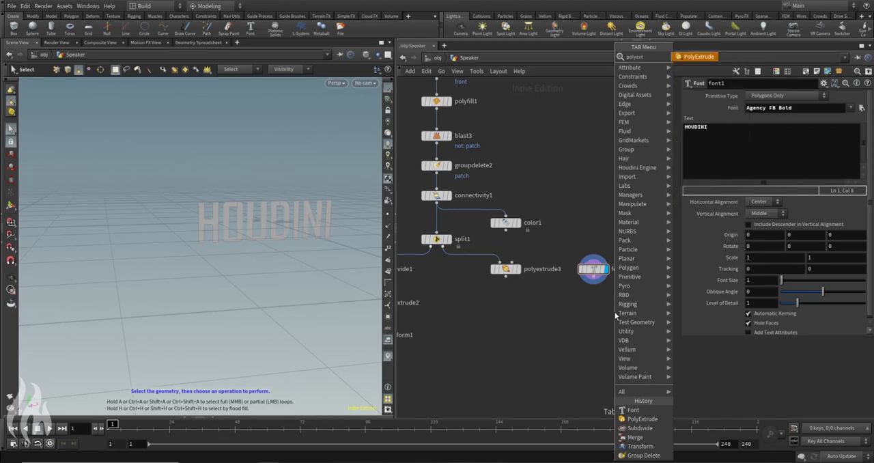
pyautogui.press('Return')
pyautogui.click(593, 303)
pyautogui.moveTo(593, 273)
pyautogui.mouseDown()
pyautogui.moveTo(588, 296)
pyautogui.moveTo(593, 270)
pyautogui.mouseUp()
pyautogui.click(597, 283)
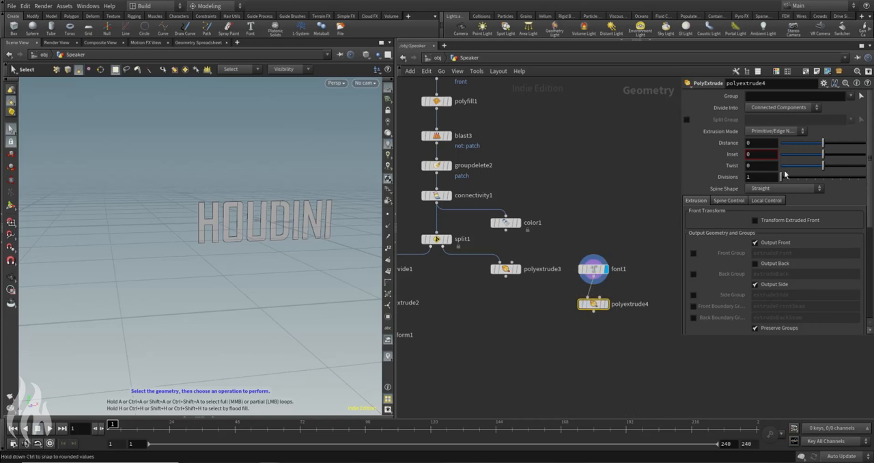
# Step: Set polyextrude4's Distance to 0.05, enable Output Back, and display the extruded text
pyautogui.click(506, 269)
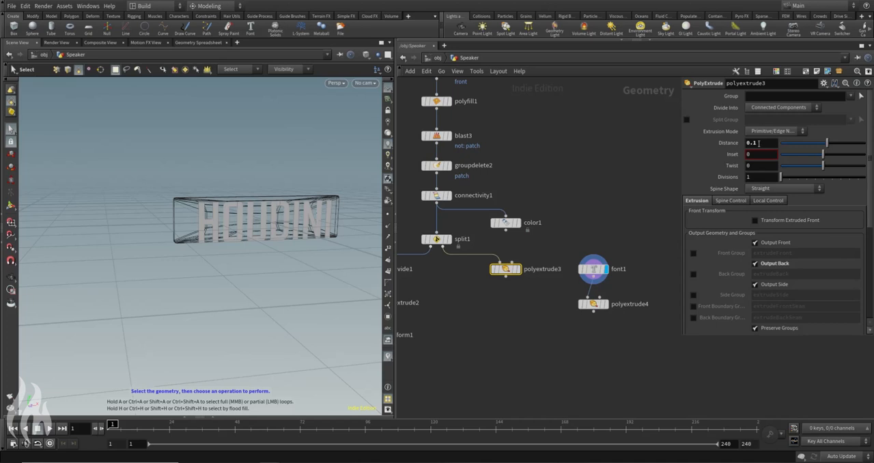
pyautogui.click(626, 301)
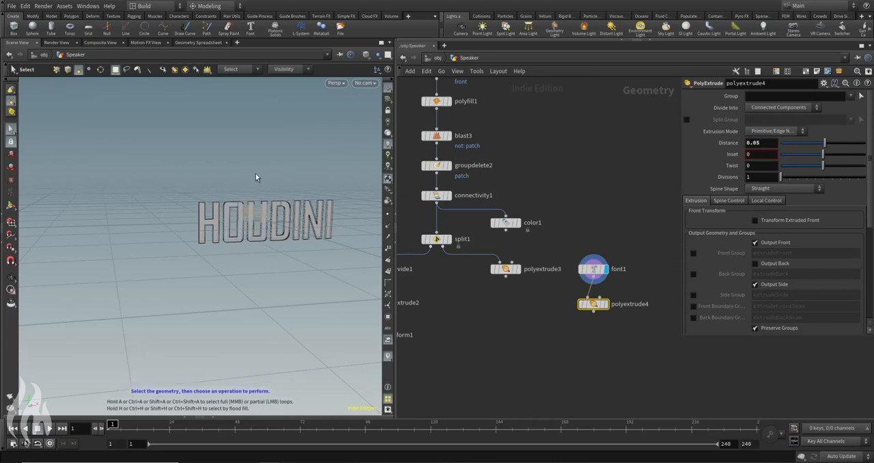
pyautogui.keyDown('alt'); pyautogui.moveTo(255, 177); pyautogui.dragTo(279, 181); pyautogui.keyUp('alt')
pyautogui.keyDown('alt'); pyautogui.moveTo(228, 209); pyautogui.dragTo(332, 266); pyautogui.keyUp('alt')
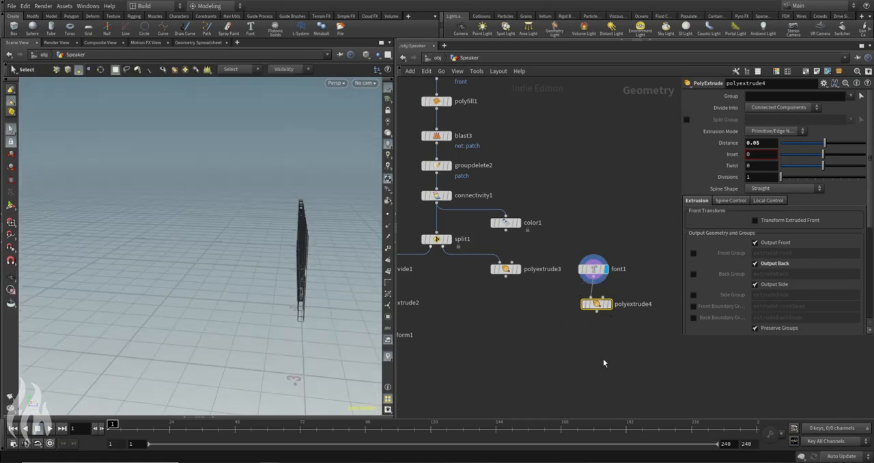
pyautogui.click(609, 305)
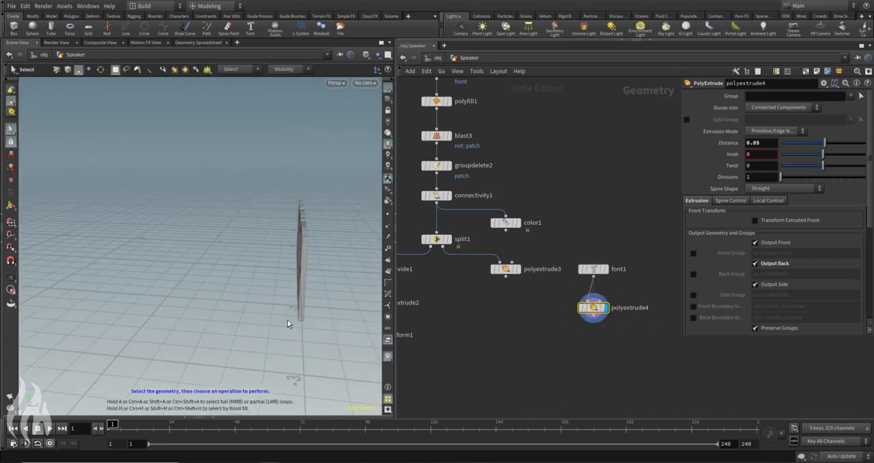
pyautogui.keyDown('alt'); pyautogui.moveTo(289, 323); pyautogui.dragTo(316, 218); pyautogui.keyUp('alt')
pyautogui.keyDown('alt'); pyautogui.moveTo(316, 219); pyautogui.dragTo(56, 175, button='middle'); pyautogui.keyUp('alt')
pyautogui.keyDown('alt'); pyautogui.moveTo(157, 201); pyautogui.dragTo(146, 214, button='right'); pyautogui.keyUp('alt')
pyautogui.keyDown('alt'); pyautogui.moveTo(271, 189); pyautogui.dragTo(290, 233); pyautogui.keyUp('alt')
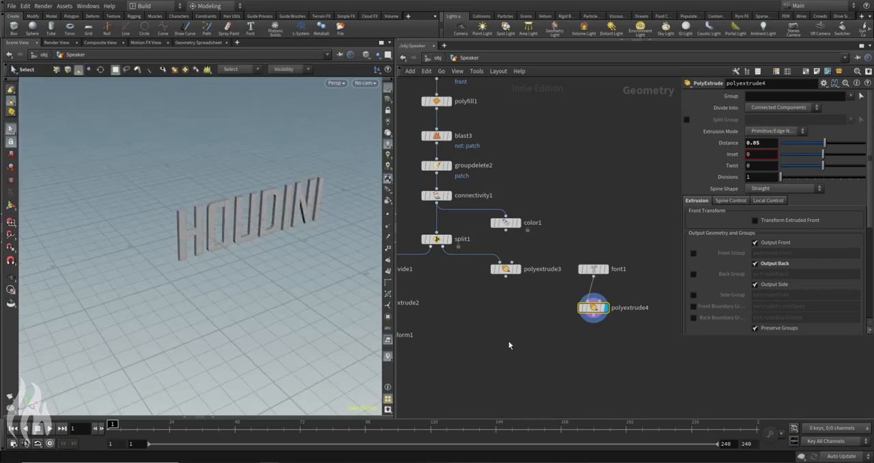
# Step: Template polyextrude3 for reference and add a displayed Transform node after polyextrude4 with a Y rotation of 180
pyautogui.click(516, 273)
pyautogui.keyDown('alt'); pyautogui.moveTo(219, 181); pyautogui.dragTo(221, 227); pyautogui.keyUp('alt')
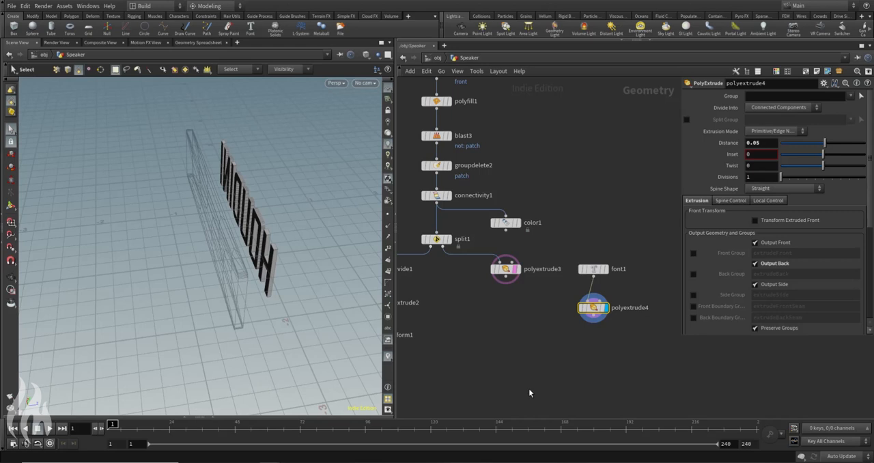
pyautogui.press('Tab')
pyautogui.press('Return')
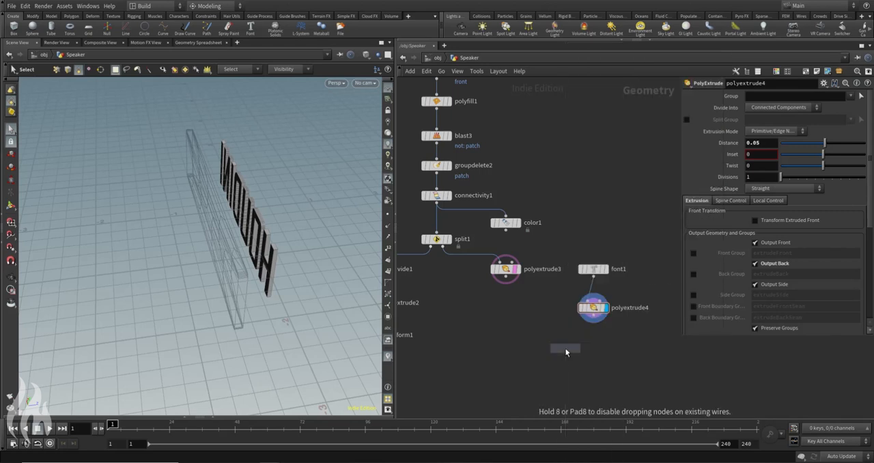
pyautogui.click(593, 349)
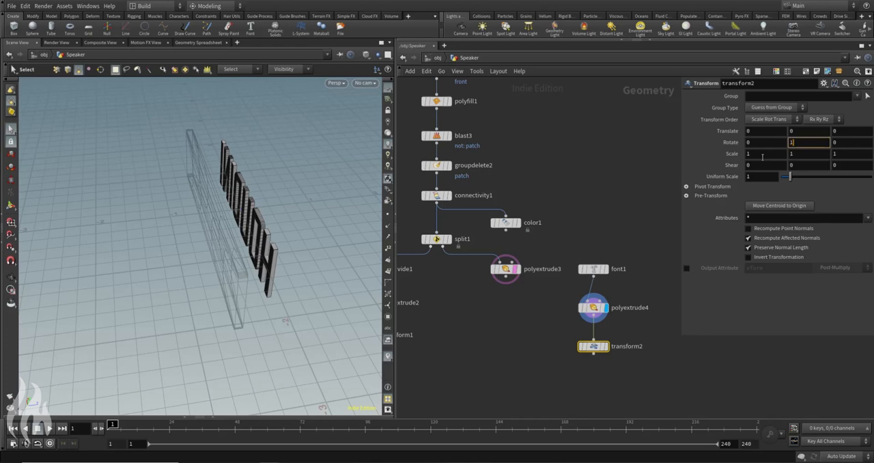
pyautogui.click(604, 347)
# Step: In the top view, move the text back along Z to about -0.47 so it overlaps the templated panel
pyautogui.click(12, 208)
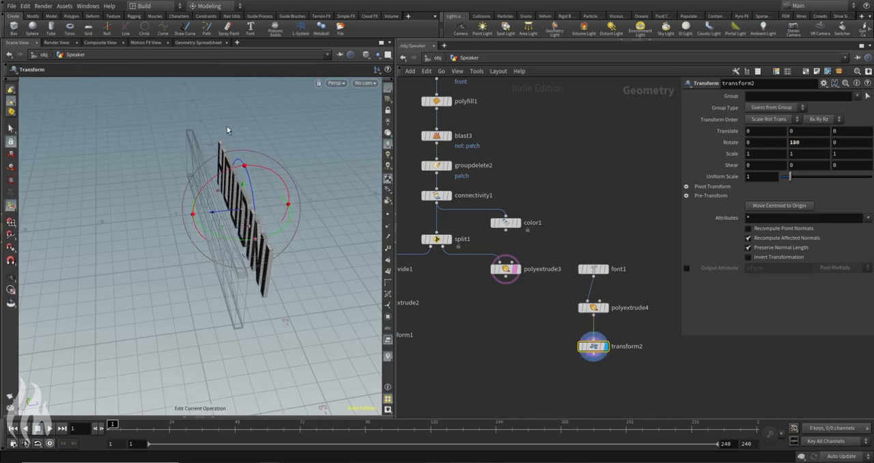
pyautogui.click(334, 83)
pyautogui.moveTo(349, 102)
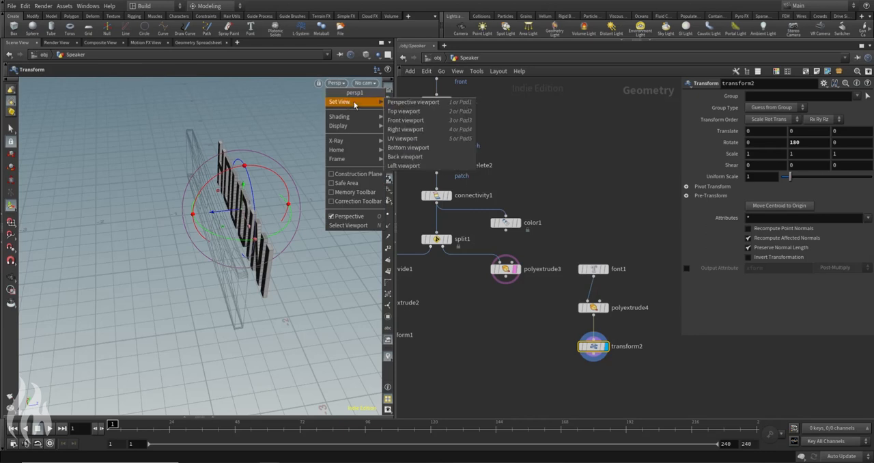
pyautogui.click(406, 103)
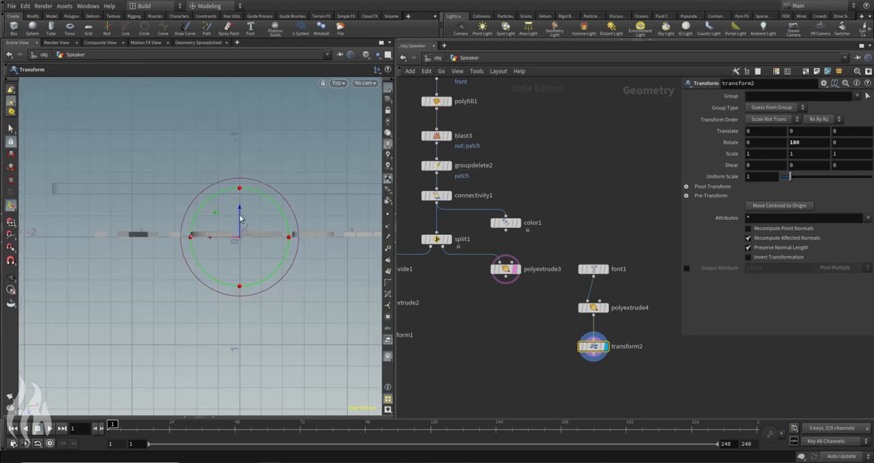
pyautogui.moveTo(240, 213); pyautogui.dragTo(245, 160)
pyautogui.press('Escape')
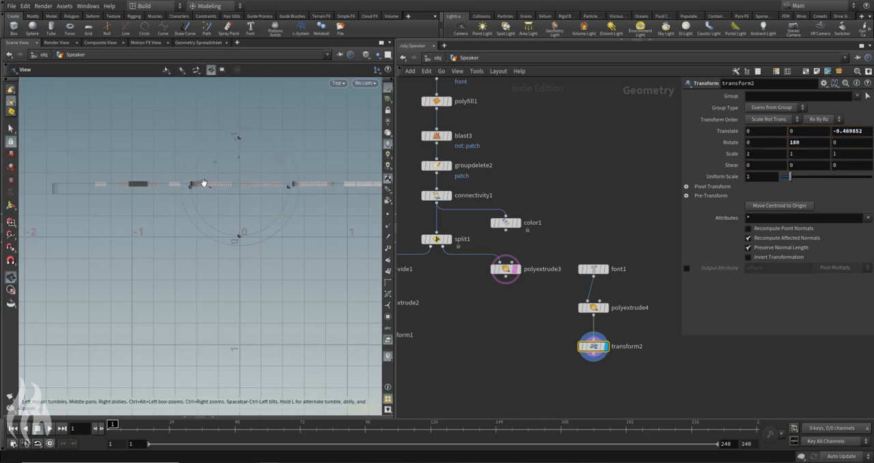
# Step: Fine-tune the text's depth against the templated panel, bringing transform2's Z translation to about -0.477
pyautogui.scroll(5, 203, 183)
pyautogui.press('Return')
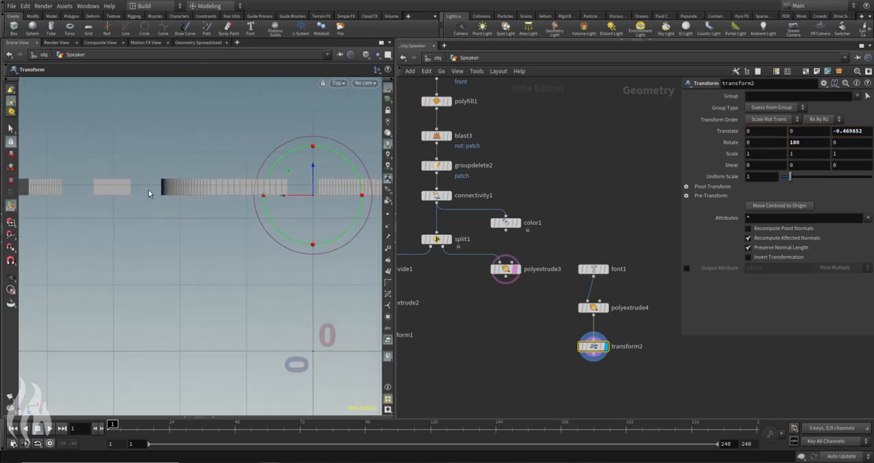
pyautogui.moveTo(313, 170); pyautogui.dragTo(312, 168)
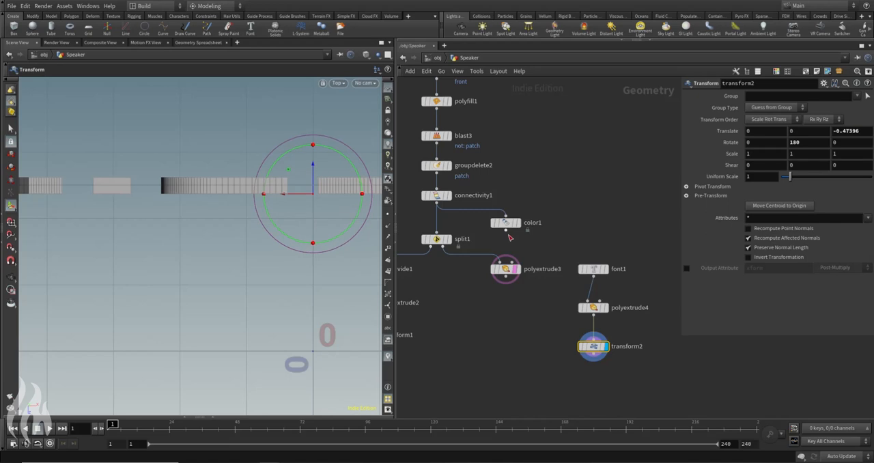
pyautogui.click(515, 270)
pyautogui.moveTo(313, 166); pyautogui.dragTo(316, 170)
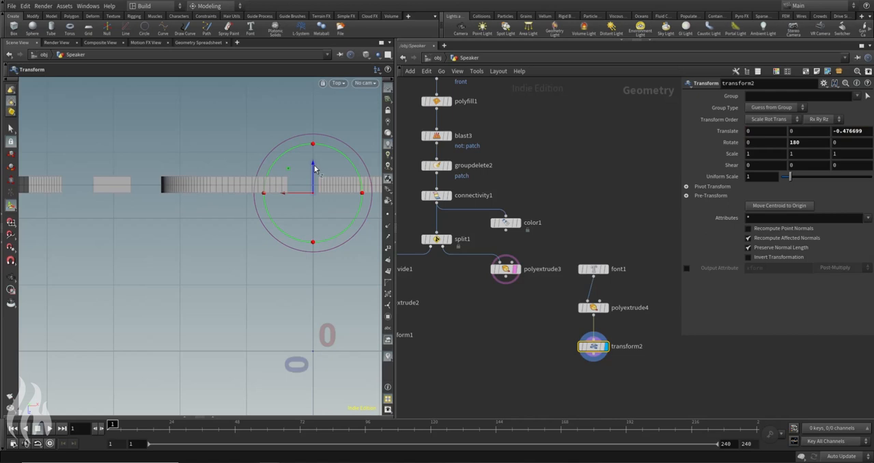
# Step: Return to the perspective view and add a Boolean node below polyextrude3 and transform2
pyautogui.click(338, 83)
pyautogui.moveTo(352, 103)
pyautogui.click(416, 105)
pyautogui.press('Escape')
pyautogui.moveTo(197, 188); pyautogui.dragTo(286, 171)
pyautogui.moveTo(525, 369); pyautogui.dragTo(540, 320, button='middle')
pyautogui.click(540, 320)
pyautogui.press('Tab')
pyautogui.write('mer')
pyautogui.press('Return')
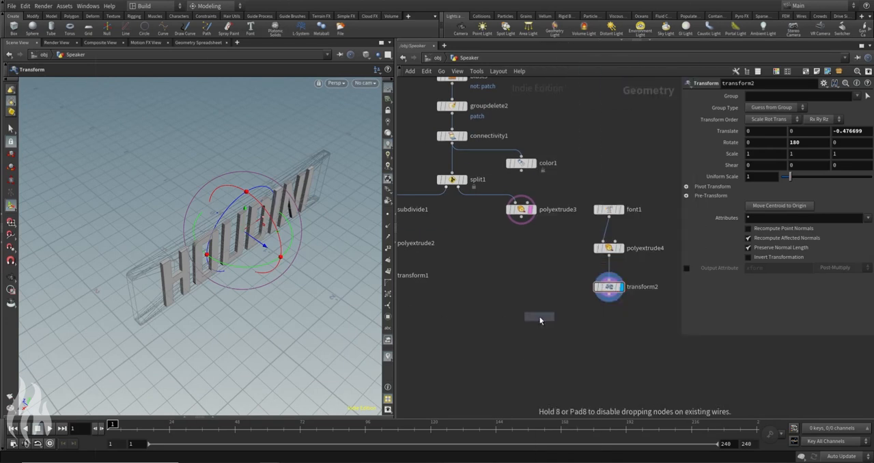
pyautogui.click(523, 320)
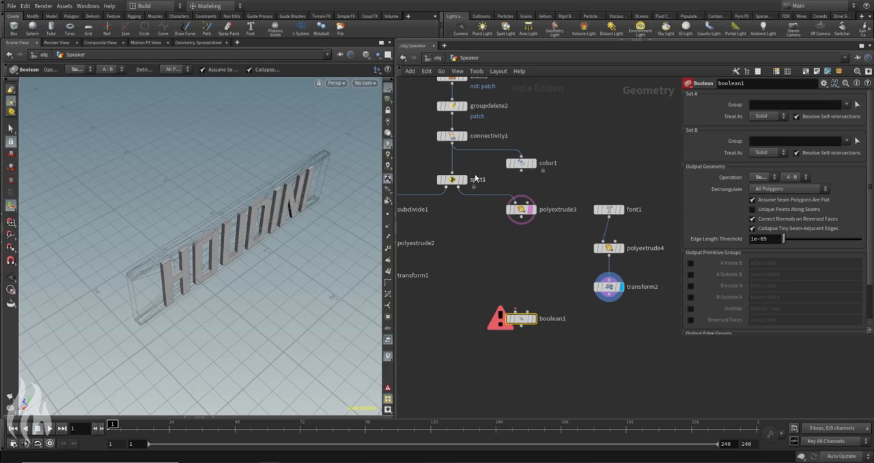
# Step: Turn off polyextrude3's template, then wire polyextrude3 into boolean1's first input and transform2 into its second
pyautogui.moveTo(529, 216)
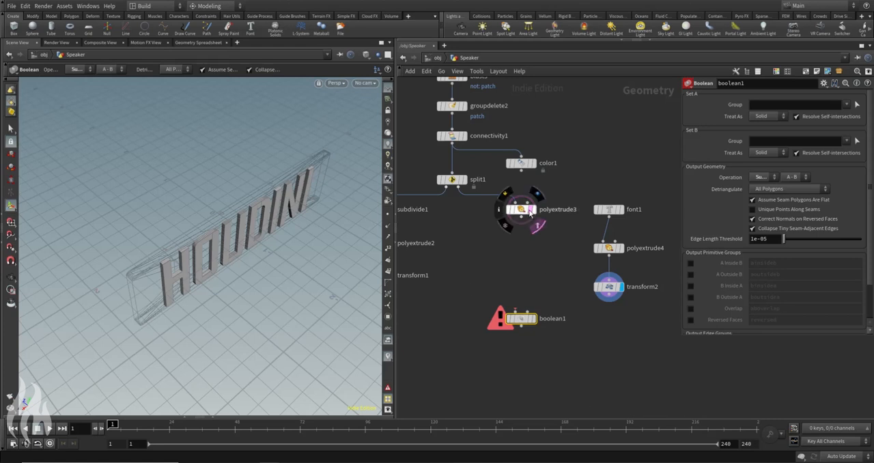
pyautogui.click(531, 210)
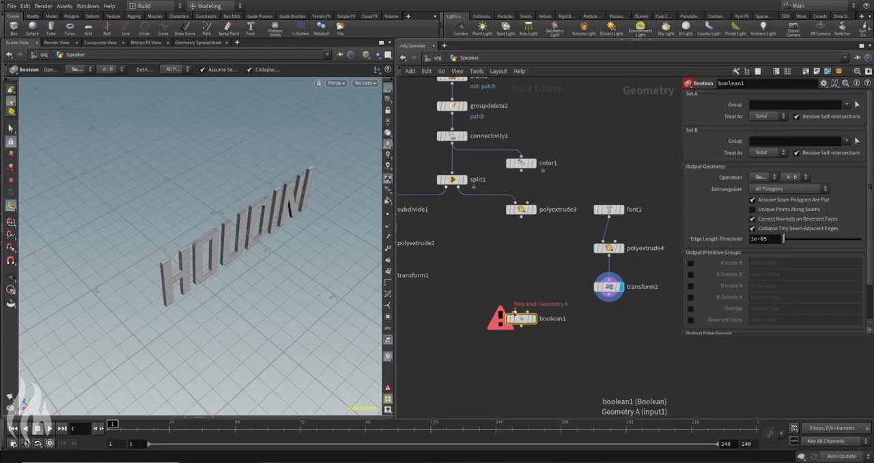
pyautogui.click(521, 216)
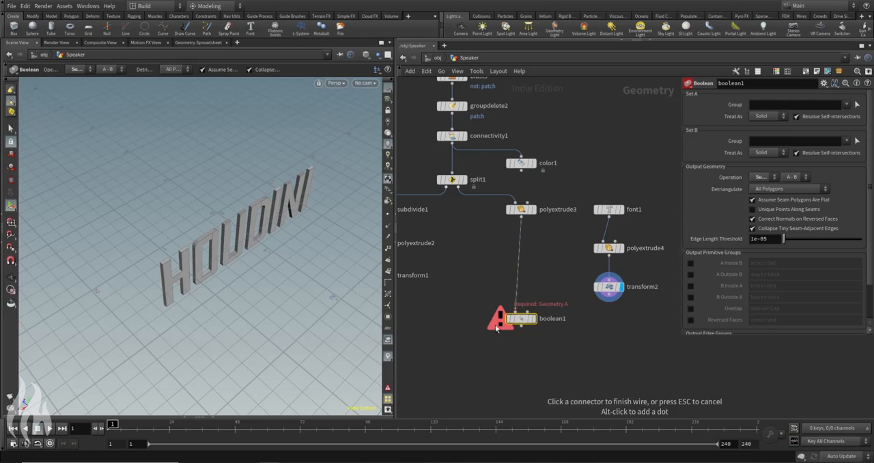
pyautogui.click(516, 312)
pyautogui.click(528, 312)
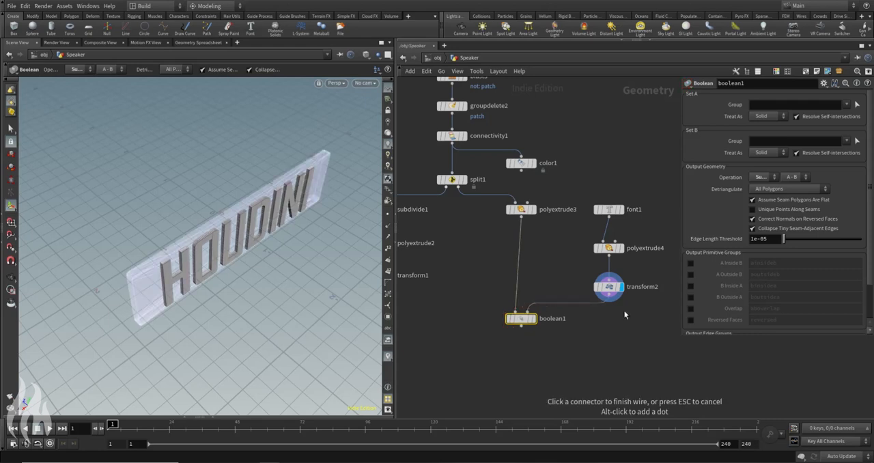
pyautogui.click(624, 312)
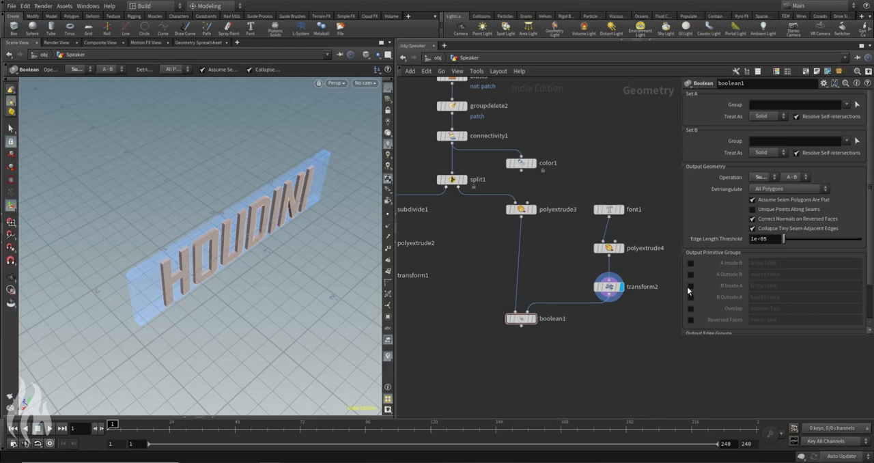
# Step: Keep boolean1's operation on Subtract A-B and display its result in the viewport
pyautogui.click(766, 180)
pyautogui.click(691, 170)
pyautogui.click(534, 320)
pyautogui.press('s')
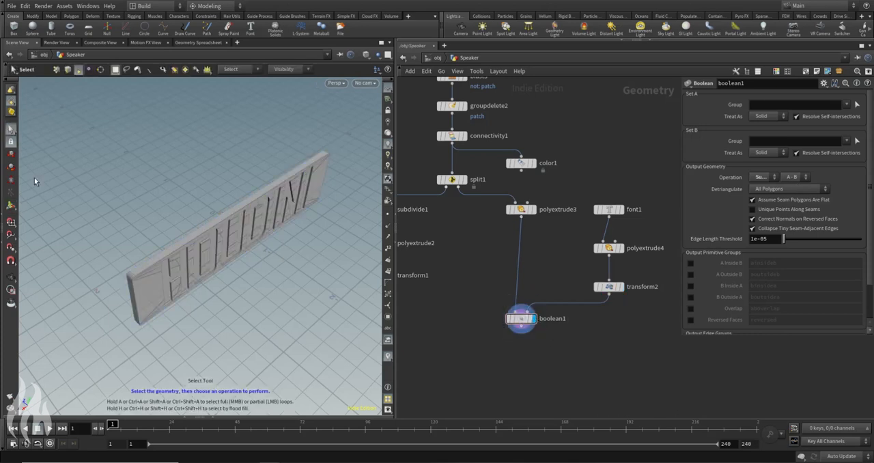
pyautogui.moveTo(196, 237)
pyautogui.keyDown('alt'); pyautogui.mouseDown()
pyautogui.moveTo(260, 261)
pyautogui.moveTo(288, 205)
pyautogui.mouseUp(); pyautogui.keyUp('alt')
# Step: Switch the viewport to shading without wires and examine the letters cut into the panel
pyautogui.click(366, 56)
pyautogui.click(387, 111)
pyautogui.moveTo(211, 167)
pyautogui.keyDown('alt'); pyautogui.mouseDown()
pyautogui.moveTo(243, 170)
pyautogui.moveTo(275, 213)
pyautogui.moveTo(301, 225)
pyautogui.mouseUp(); pyautogui.keyUp('alt')
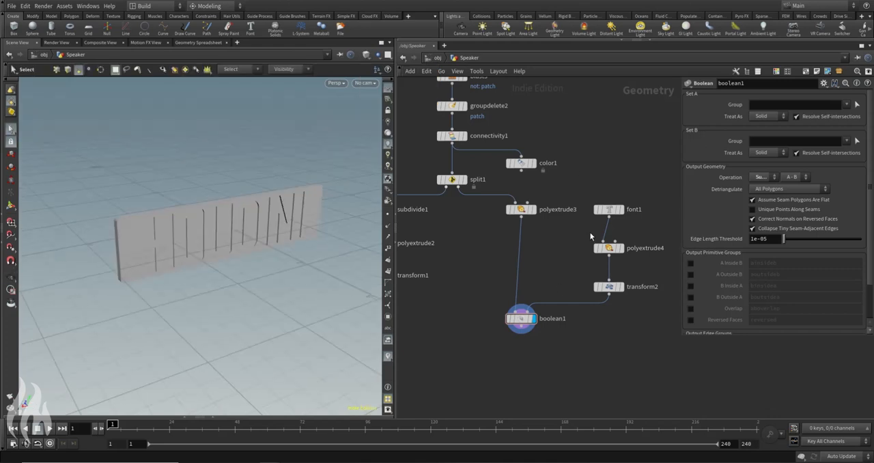
pyautogui.keyDown('alt'); pyautogui.moveTo(230, 202); pyautogui.dragTo(149, 218); pyautogui.keyUp('alt')
pyautogui.moveTo(283, 218)
pyautogui.keyDown('alt'); pyautogui.mouseDown()
pyautogui.moveTo(235, 237)
pyautogui.moveTo(307, 213)
pyautogui.moveTo(278, 171)
pyautogui.moveTo(320, 221)
pyautogui.moveTo(298, 212)
pyautogui.mouseUp(); pyautogui.keyUp('alt')
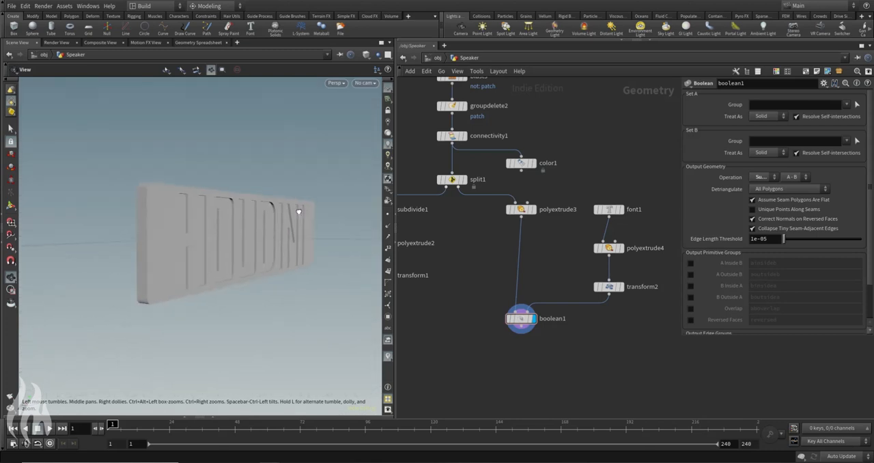
pyautogui.moveTo(355, 264); pyautogui.dragTo(321, 168)
# Step: Switch the viewport to Flat Wire Shaded and examine the edges around the engraved letters up close and from several angles
pyautogui.click(365, 55)
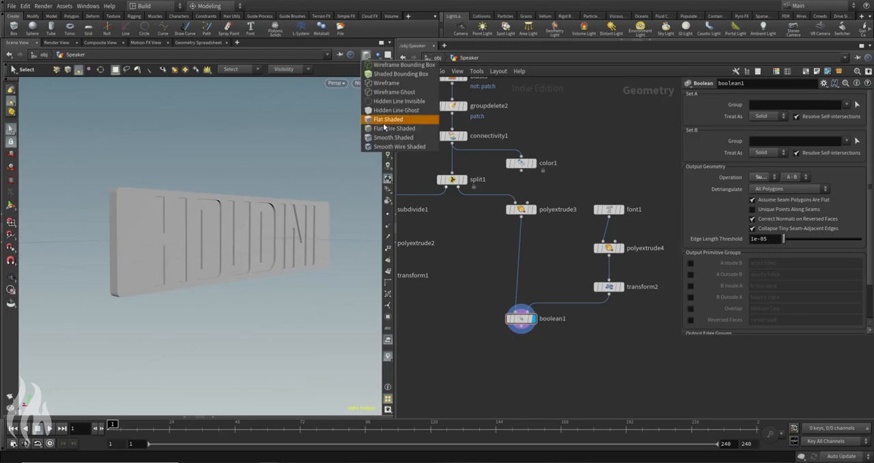
pyautogui.click(385, 129)
pyautogui.keyDown('alt'); pyautogui.moveTo(221, 205); pyautogui.dragTo(266, 222, button='right'); pyautogui.keyUp('alt')
pyautogui.keyDown('alt'); pyautogui.moveTo(267, 222); pyautogui.dragTo(228, 221); pyautogui.keyUp('alt')
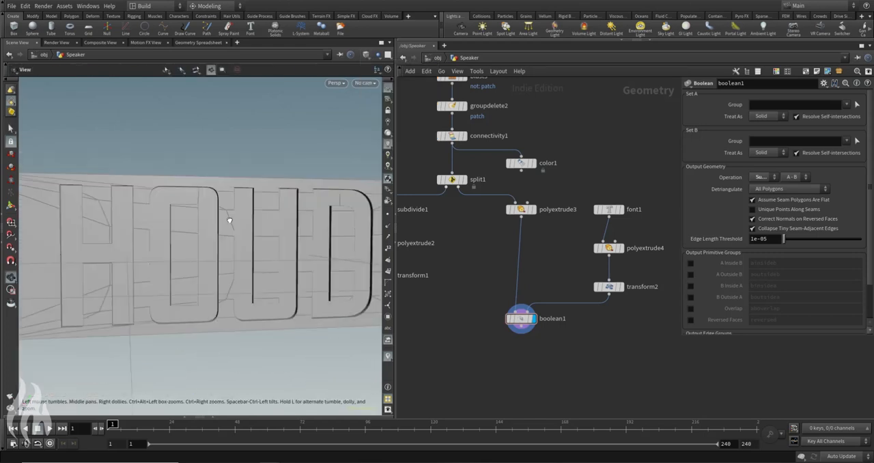
pyautogui.keyDown('alt'); pyautogui.moveTo(228, 221); pyautogui.dragTo(260, 209, button='right'); pyautogui.keyUp('alt')
pyautogui.keyDown('alt'); pyautogui.moveTo(260, 209); pyautogui.dragTo(267, 224); pyautogui.keyUp('alt')
pyautogui.keyDown('alt'); pyautogui.moveTo(267, 224); pyautogui.dragTo(205, 224, button='right'); pyautogui.keyUp('alt')
pyautogui.keyDown('alt'); pyautogui.moveTo(204, 224); pyautogui.dragTo(266, 276); pyautogui.keyUp('alt')
pyautogui.keyDown('alt'); pyautogui.moveTo(266, 275); pyautogui.dragTo(127, 193, button='right'); pyautogui.keyUp('alt')
pyautogui.keyDown('alt'); pyautogui.moveTo(127, 193); pyautogui.dragTo(345, 204); pyautogui.keyUp('alt')
pyautogui.keyDown('alt'); pyautogui.moveTo(346, 204); pyautogui.dragTo(284, 196, button='right'); pyautogui.keyUp('alt')
pyautogui.keyDown('alt'); pyautogui.moveTo(284, 195); pyautogui.dragTo(267, 189); pyautogui.keyUp('alt')
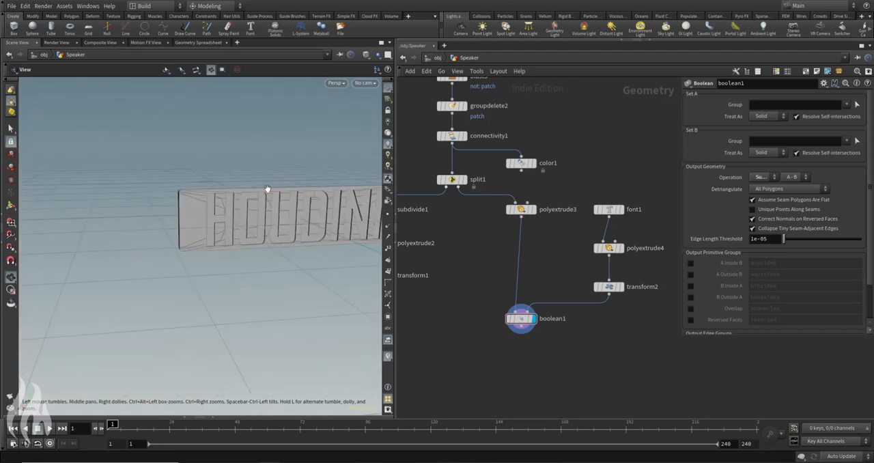
pyautogui.keyDown('alt'); pyautogui.moveTo(267, 189); pyautogui.dragTo(216, 175, button='middle'); pyautogui.keyUp('alt')
pyautogui.moveTo(217, 175)
pyautogui.keyDown('alt'); pyautogui.mouseDown()
pyautogui.moveTo(228, 170)
pyautogui.moveTo(204, 176)
pyautogui.mouseUp(); pyautogui.keyUp('alt')
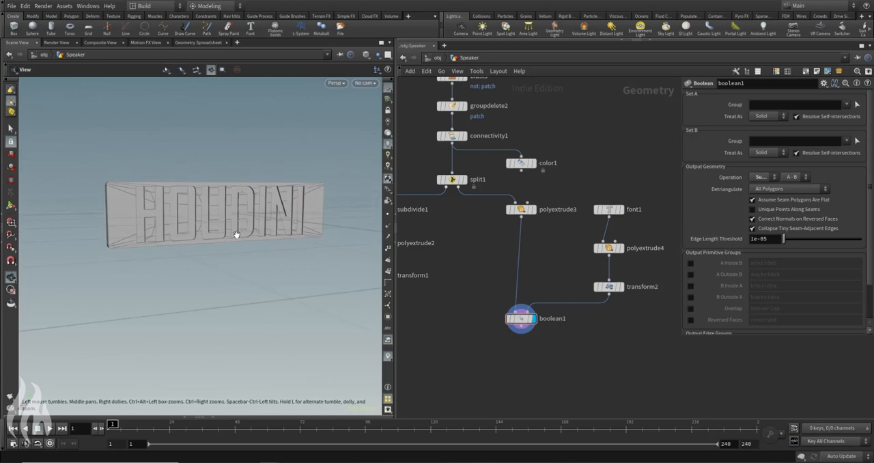
# Step: Add a VDB from Polygons node fed by boolean1 and set its voxel size to 0.01
pyautogui.keyDown('alt'); pyautogui.moveTo(204, 238); pyautogui.dragTo(225, 221); pyautogui.keyUp('alt')
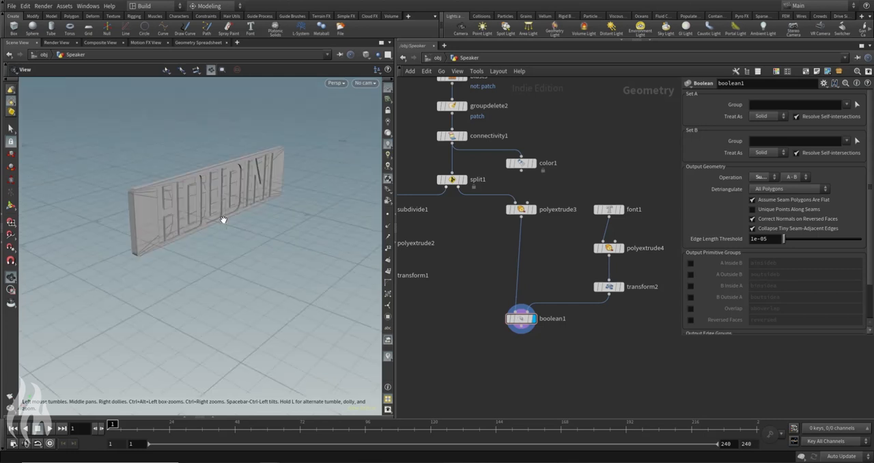
pyautogui.keyDown('alt'); pyautogui.moveTo(216, 170); pyautogui.dragTo(207, 194); pyautogui.keyUp('alt')
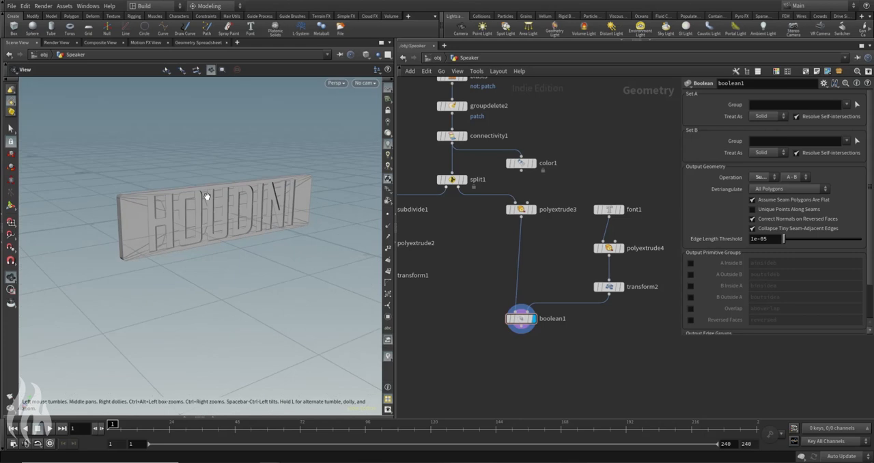
pyautogui.moveTo(542, 377); pyautogui.dragTo(552, 356, button='middle')
pyautogui.press('Tab')
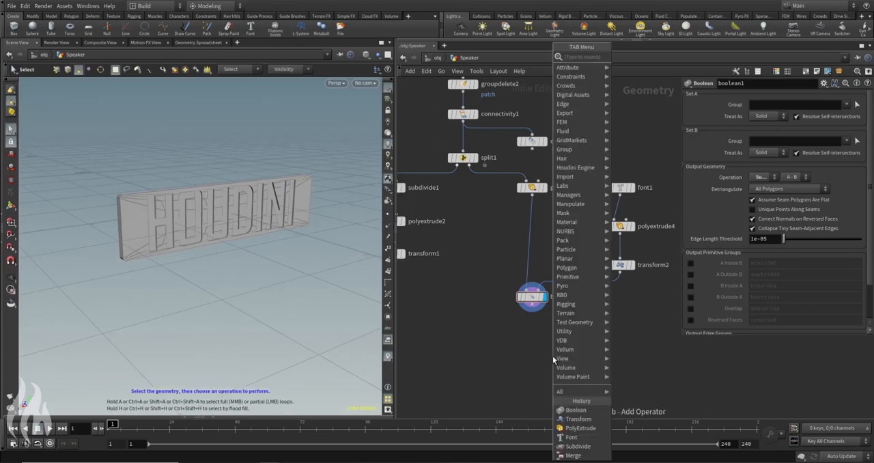
pyautogui.write('vdbfrompolygo')
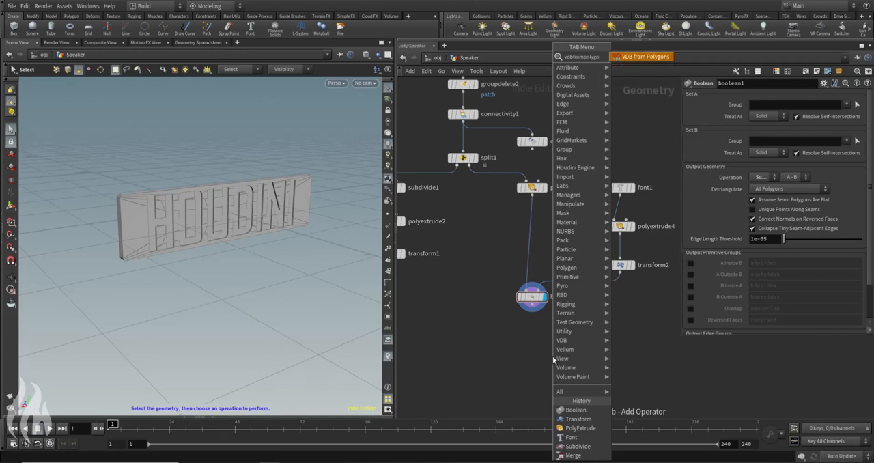
pyautogui.press('Return')
pyautogui.click(532, 335)
pyautogui.click(533, 305)
pyautogui.click(532, 328)
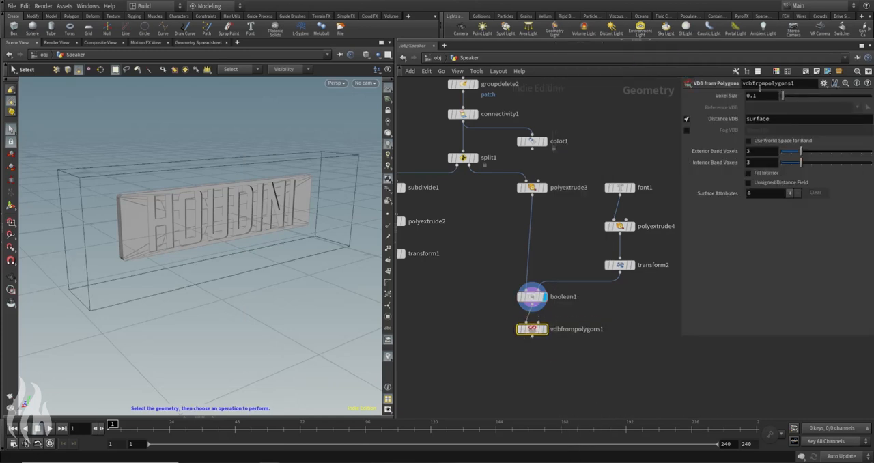
# Step: Display vdbfrompolygons1 and view the voxelised panel from its side
pyautogui.click(543, 329)
pyautogui.press('Escape')
pyautogui.moveTo(195, 207); pyautogui.dragTo(254, 222)
pyautogui.press('s')
# Step: Add a Convert VDB node after vdbfrompolygons1, set it to convert to Polygons, and display its result
pyautogui.press('Tab')
pyautogui.write('convert')
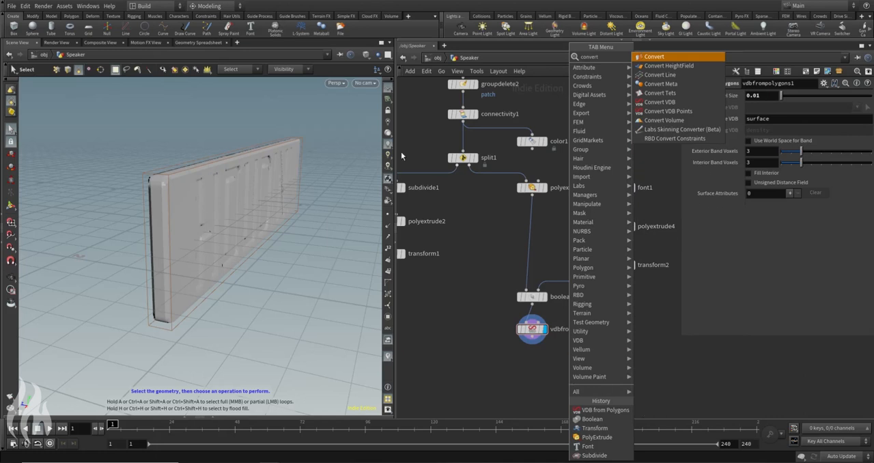
pyautogui.click(660, 102)
pyautogui.click(533, 362)
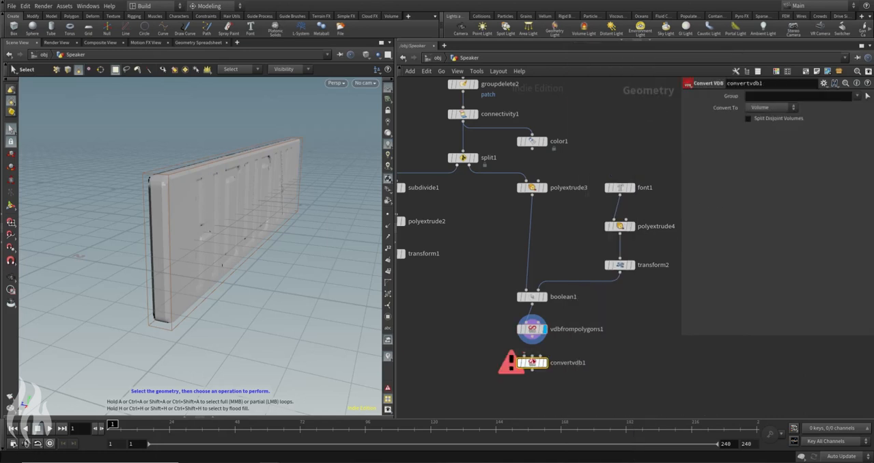
pyautogui.scroll(5, 530, 354)
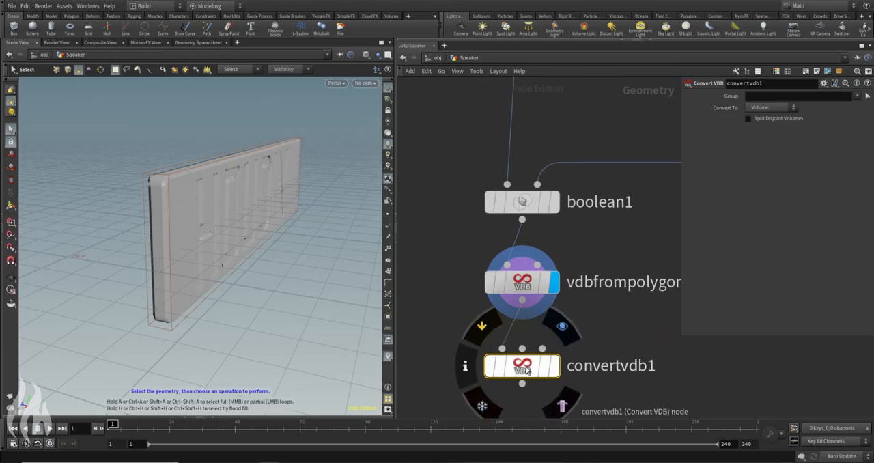
pyautogui.click(770, 108)
pyautogui.click(770, 139)
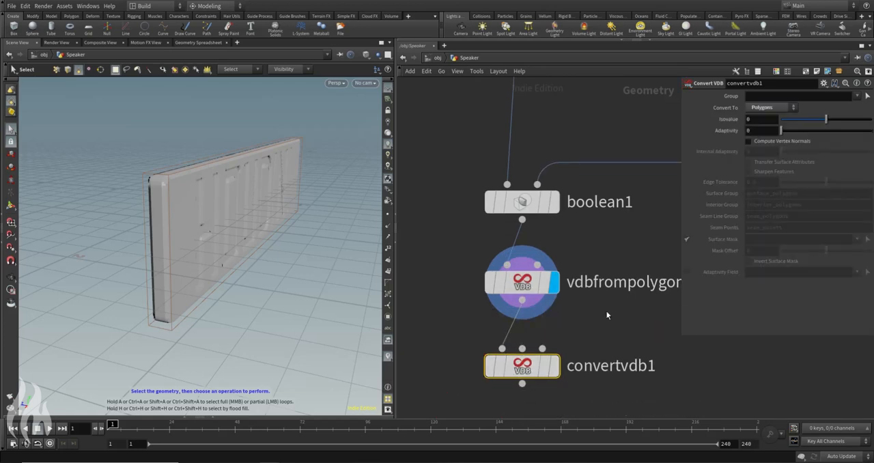
pyautogui.click(555, 367)
# Step: Examine the converted polygon mesh up close, along the panel's corner and around the engraved letters
pyautogui.keyDown('alt'); pyautogui.moveTo(246, 148); pyautogui.dragTo(141, 174); pyautogui.keyUp('alt')
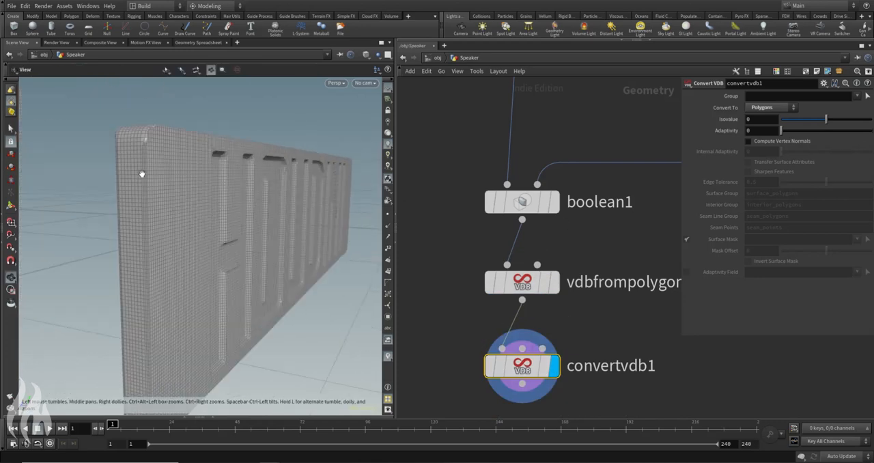
pyautogui.scroll(5, 144, 168)
pyautogui.keyDown('alt'); pyautogui.moveTo(188, 114); pyautogui.dragTo(190, 151); pyautogui.keyUp('alt')
pyautogui.keyDown('alt'); pyautogui.moveTo(190, 152); pyautogui.dragTo(16, 92, button='middle'); pyautogui.keyUp('alt')
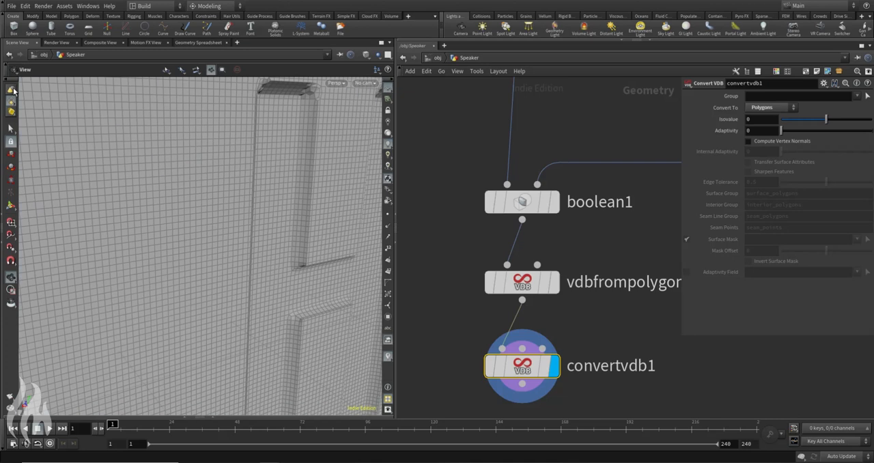
pyautogui.keyDown('alt'); pyautogui.moveTo(359, 150); pyautogui.dragTo(239, 165, button='right'); pyautogui.keyUp('alt')
pyautogui.keyDown('alt'); pyautogui.moveTo(322, 177); pyautogui.dragTo(57, 126, button='middle'); pyautogui.keyUp('alt')
pyautogui.moveTo(179, 142); pyautogui.dragTo(293, 175)
pyautogui.moveTo(293, 176); pyautogui.dragTo(199, 191, button='middle')
pyautogui.moveTo(198, 191); pyautogui.dragTo(269, 190)
pyautogui.moveTo(269, 189); pyautogui.dragTo(157, 177, button='middle')
pyautogui.moveTo(156, 178); pyautogui.dragTo(234, 199)
pyautogui.press('s')
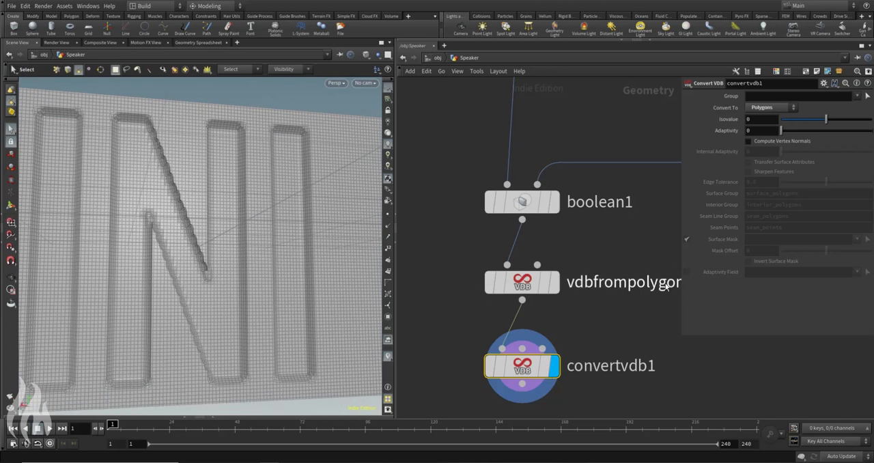
# Step: Set convertvdb1's adaptivity to 0.1
pyautogui.moveTo(530, 284)
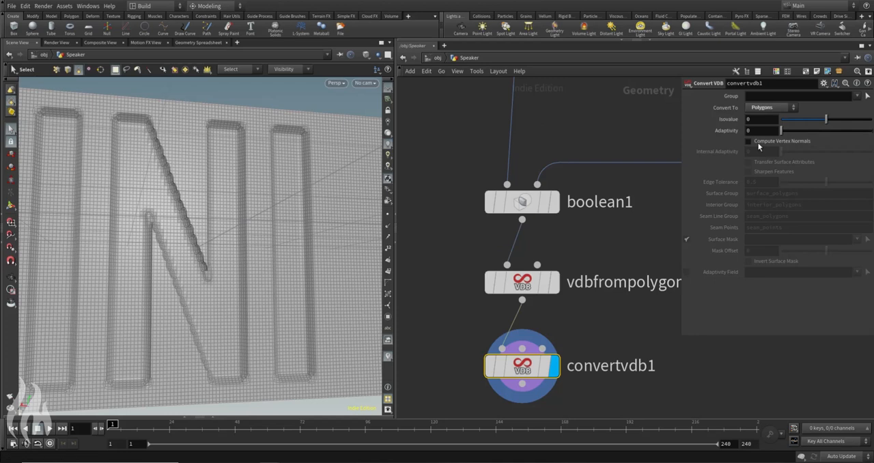
pyautogui.press('Escape')
pyautogui.moveTo(226, 170); pyautogui.dragTo(125, 127)
pyautogui.press('s')
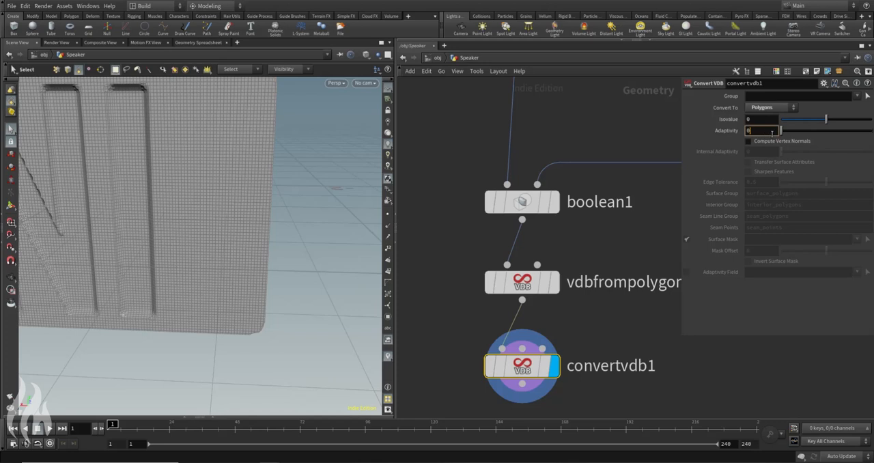
pyautogui.press('Escape')
pyautogui.moveTo(132, 156); pyautogui.dragTo(242, 156)
pyautogui.press('s')
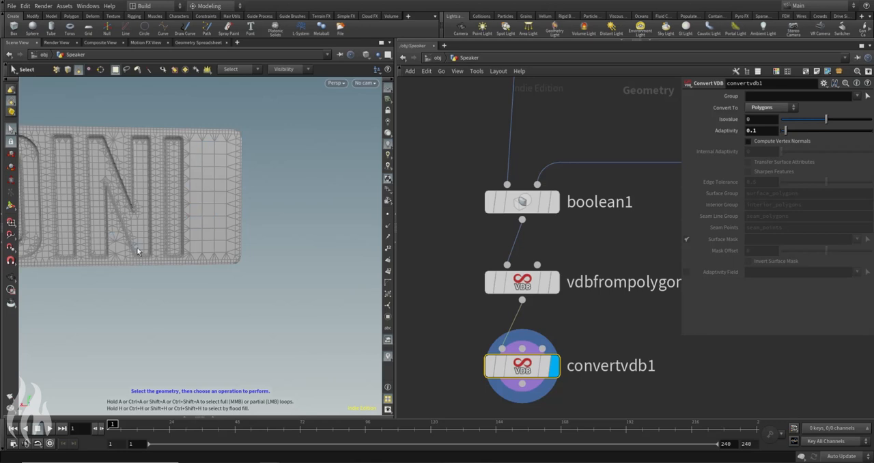
# Step: Set the voxel size of vdbfrompolygons1 to 0.001
pyautogui.press('Escape')
pyautogui.moveTo(170, 191); pyautogui.dragTo(253, 158)
pyautogui.moveTo(253, 158); pyautogui.dragTo(236, 161, button='right')
pyautogui.moveTo(260, 165); pyautogui.dragTo(239, 181, button='middle')
pyautogui.press('s')
pyautogui.click(523, 282)
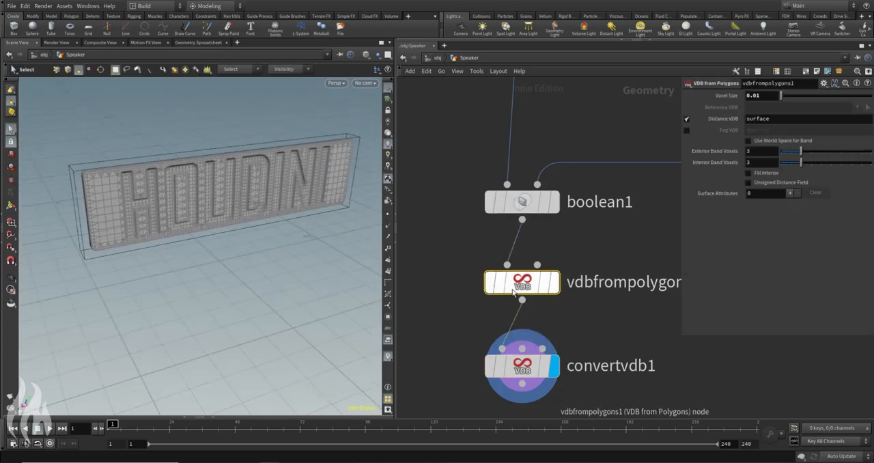
pyautogui.write('0.01')
pyautogui.press('BackSpace')
pyautogui.write('01')
pyautogui.press('Return')
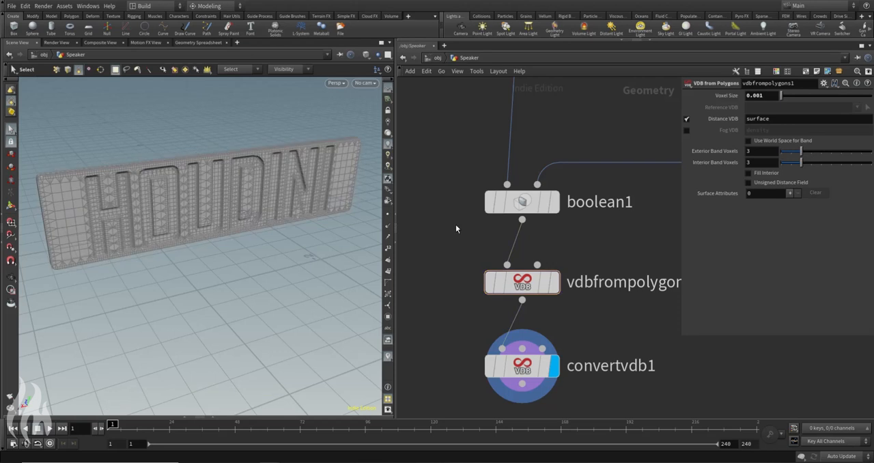
# Step: Inspect the wireframe around the letters, then switch the viewport to Smooth Shaded and view the whole panel
pyautogui.press('Escape')
pyautogui.moveTo(321, 225); pyautogui.dragTo(283, 176)
pyautogui.scroll(8, 281, 179)
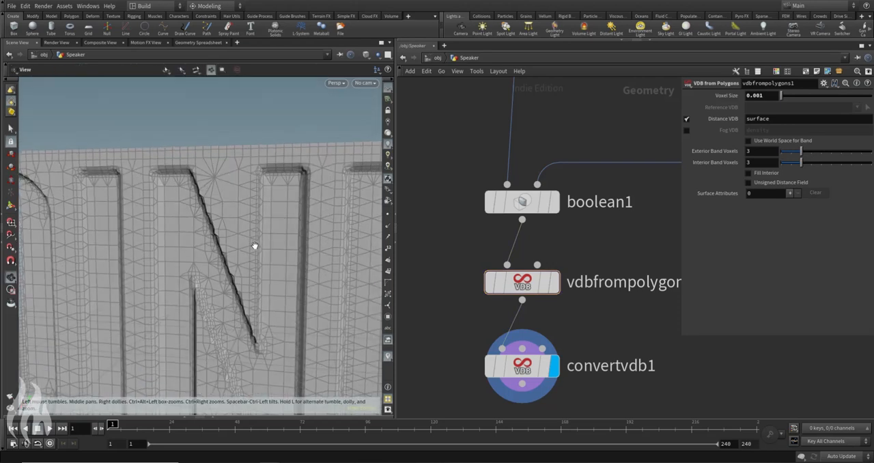
pyautogui.scroll(-4, 254, 246)
pyautogui.click(367, 55)
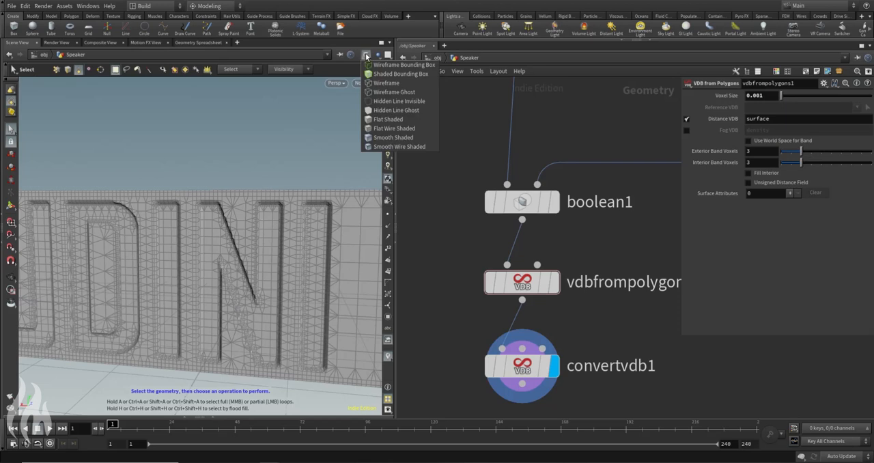
pyautogui.click(383, 138)
pyautogui.press('space')
pyautogui.scroll(-5, 187, 260)
pyautogui.moveTo(175, 259); pyautogui.dragTo(127, 248)
pyautogui.scroll(-4, 179, 257)
# Step: Check the display of vdbfrompolygons1, return the display to convertvdb1, and examine the engraved letters up close
pyautogui.moveTo(446, 264); pyautogui.dragTo(551, 304)
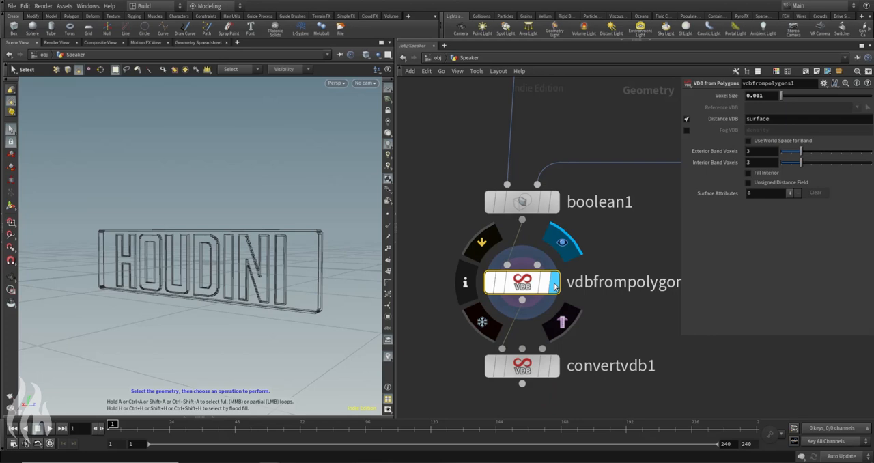
pyautogui.click(562, 244)
pyautogui.click(561, 326)
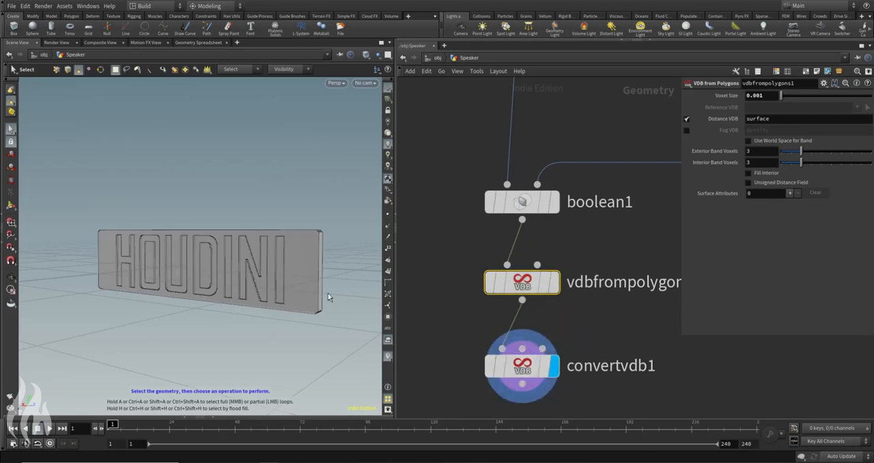
pyautogui.keyDown('alt'); pyautogui.moveTo(206, 236); pyautogui.dragTo(320, 256, button='right'); pyautogui.keyUp('alt')
pyautogui.keyDown('alt'); pyautogui.moveTo(320, 256); pyautogui.dragTo(221, 198); pyautogui.keyUp('alt')
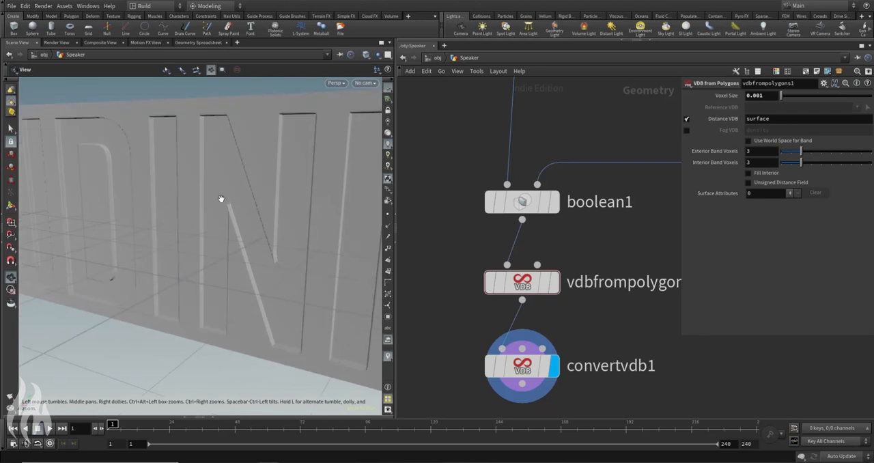
pyautogui.moveTo(230, 93); pyautogui.dragTo(214, 164)
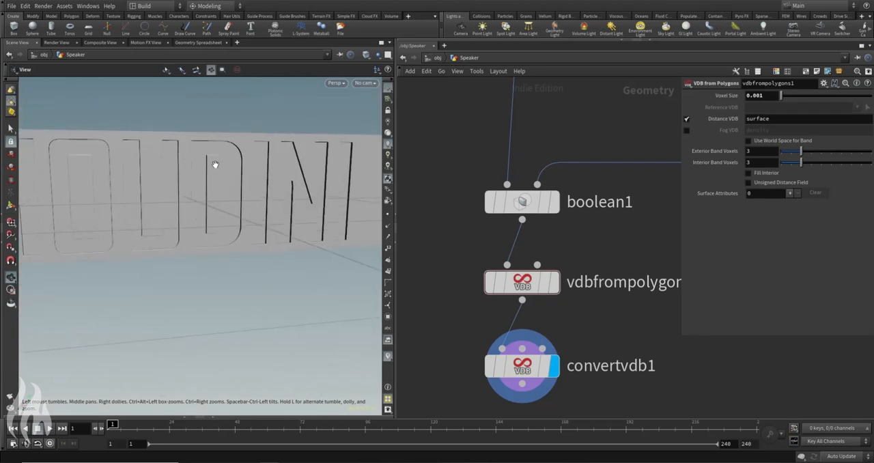
pyautogui.press('s')
# Step: Switch the viewport to Flat Shaded and view the engraved panel from a distance
pyautogui.click(370, 56)
pyautogui.click(381, 123)
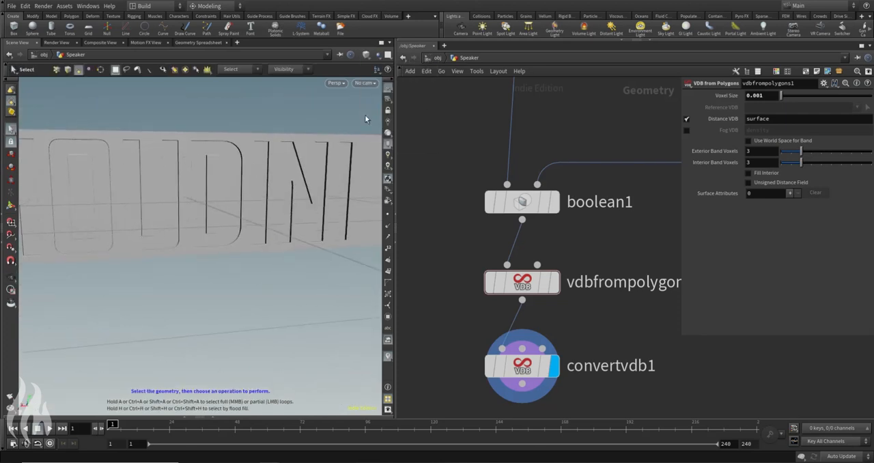
pyautogui.keyDown('alt'); pyautogui.moveTo(341, 130); pyautogui.dragTo(98, 198, button='right'); pyautogui.keyUp('alt')
pyautogui.keyDown('alt'); pyautogui.moveTo(197, 185); pyautogui.dragTo(316, 225); pyautogui.keyUp('alt')
pyautogui.press('s')
# Step: Insert a Null node between transform1 and merge1 and rename it OUT_Front
pyautogui.scroll(-5, 474, 253)
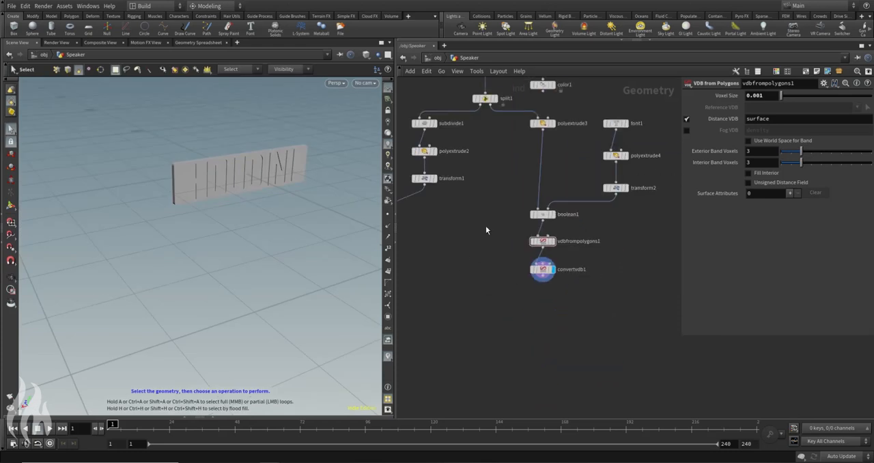
pyautogui.moveTo(470, 293); pyautogui.dragTo(526, 269, button='middle')
pyautogui.scroll(-5, 517, 241)
pyautogui.moveTo(496, 236); pyautogui.dragTo(501, 253, button='middle')
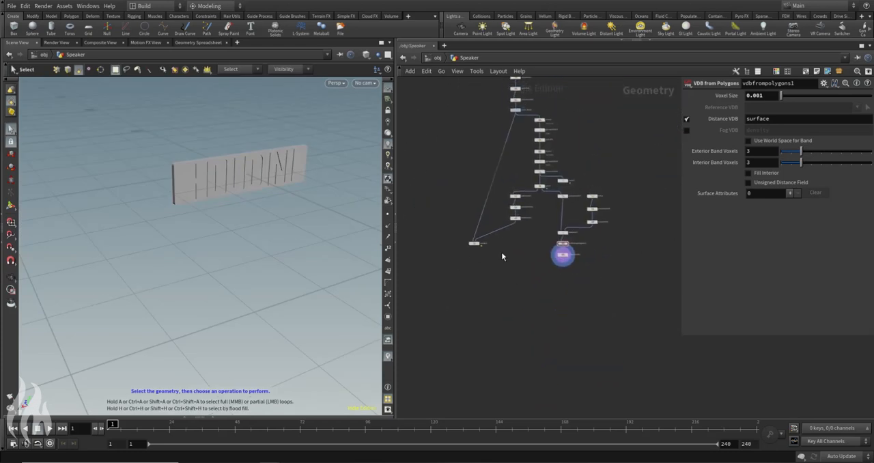
pyautogui.scroll(5, 520, 239)
pyautogui.press('Tab')
pyautogui.write('null')
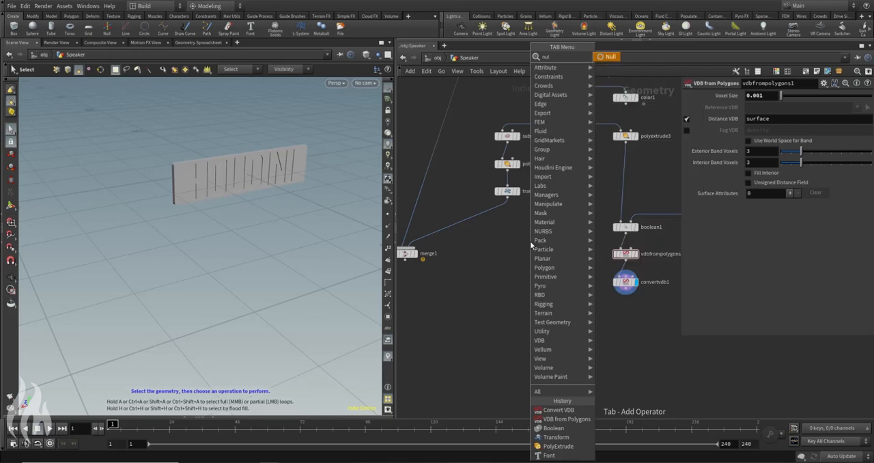
pyautogui.press('Return')
pyautogui.click(506, 219)
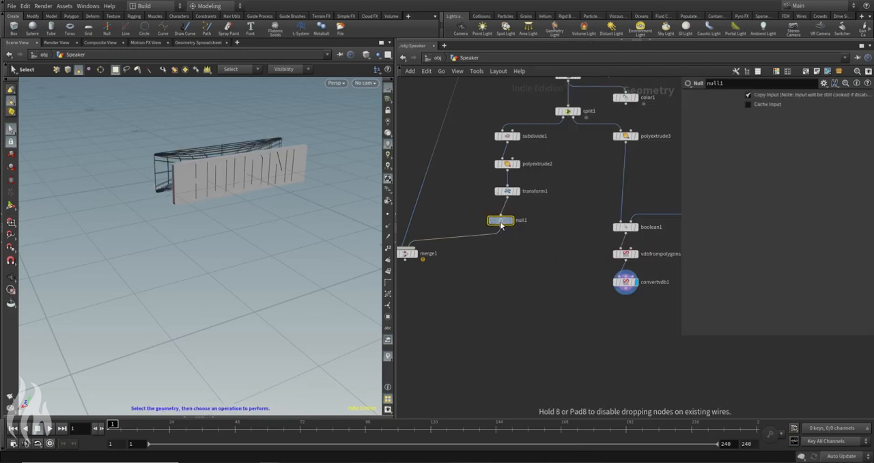
pyautogui.click(530, 220)
pyautogui.write('OUT_Front')
pyautogui.press('Return')
# Step: Add a Null node after convertvdb1, rename it OUT_Back, and align it beneath that node
pyautogui.moveTo(713, 362); pyautogui.dragTo(609, 337, button='middle')
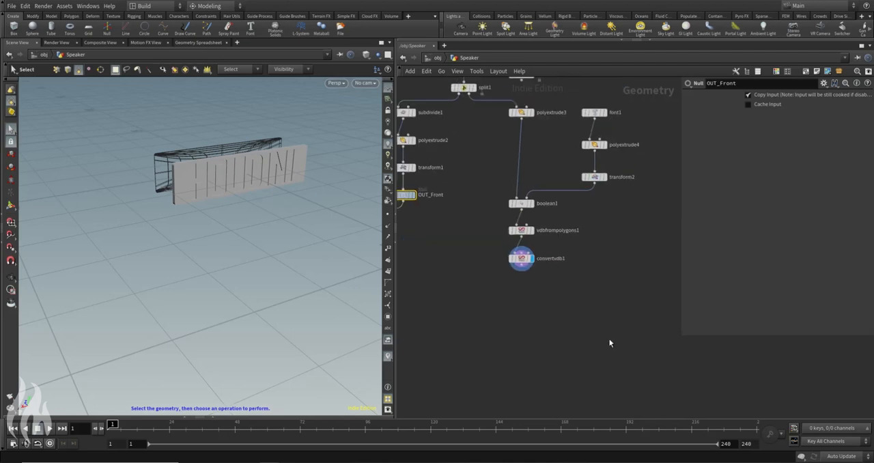
pyautogui.press('Tab')
pyautogui.write('null')
pyautogui.press('Return')
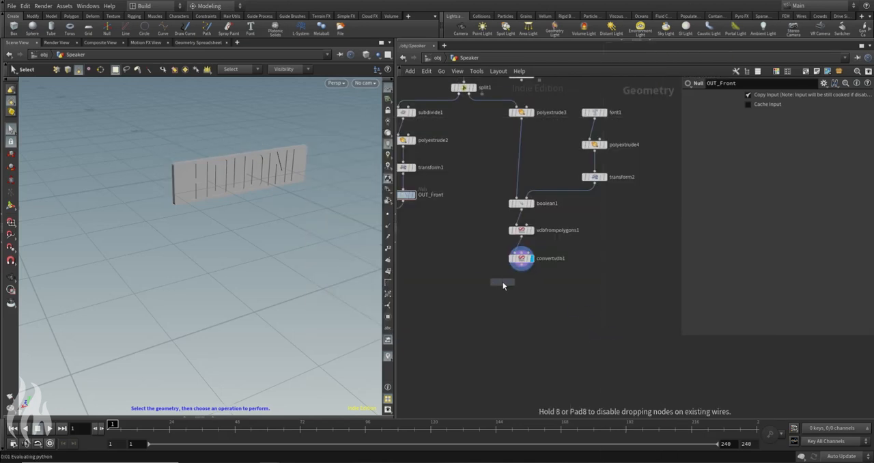
pyautogui.click(527, 292)
pyautogui.click(549, 290)
pyautogui.write('OUT_Back')
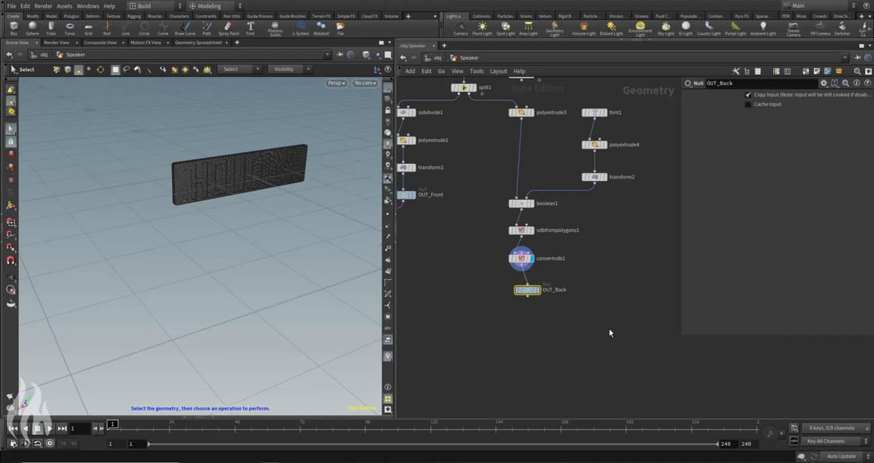
pyautogui.moveTo(528, 292); pyautogui.dragTo(523, 292)
# Step: Add a second Merge node, wire merge1 and OUT_Back into it, and display the combined speaker
pyautogui.moveTo(408, 286); pyautogui.dragTo(552, 277, button='middle')
pyautogui.scroll(-2, 552, 278)
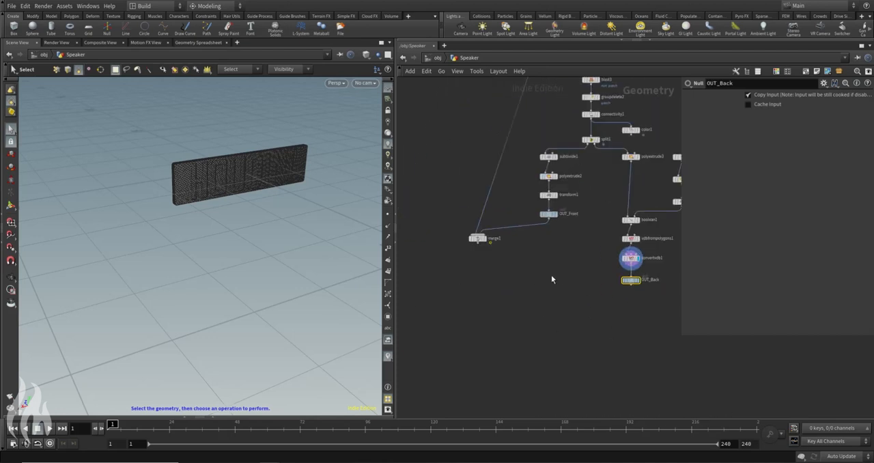
pyautogui.click(530, 333)
pyautogui.press('Tab')
pyautogui.write('merge')
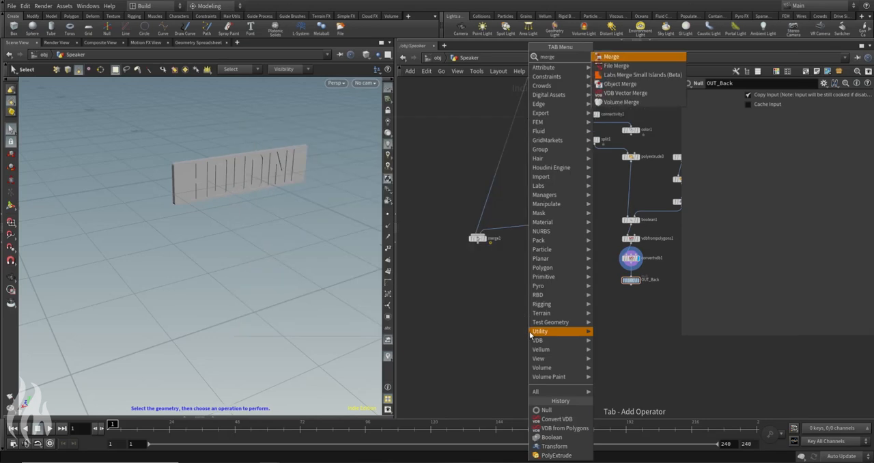
pyautogui.press('Return')
pyautogui.click(508, 326)
pyautogui.click(477, 244)
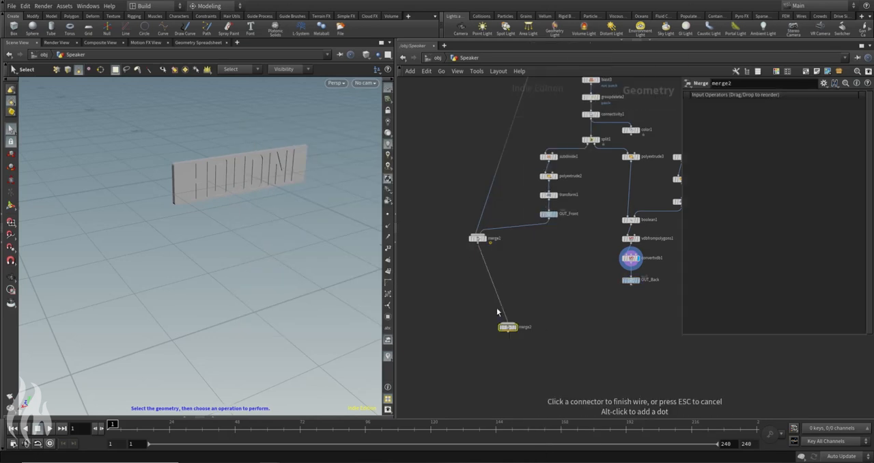
pyautogui.click(507, 323)
pyautogui.click(508, 323)
pyautogui.click(631, 284)
pyautogui.click(515, 328)
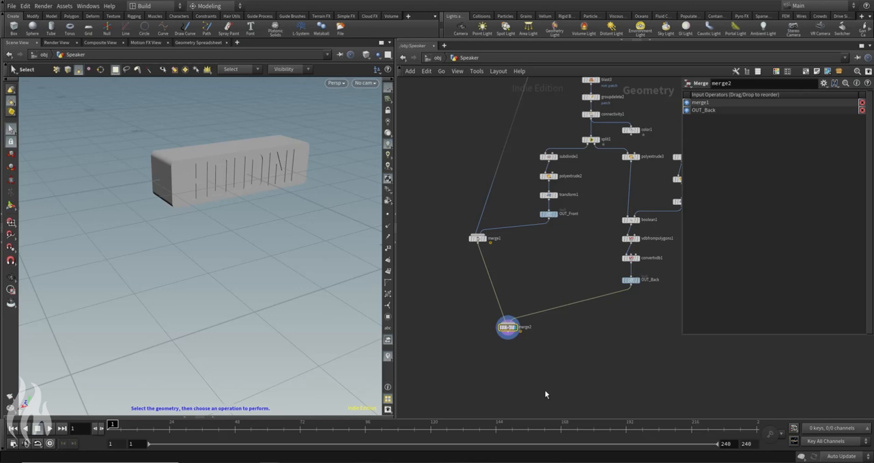
# Step: Insert a Transform node between convertvdb1 and OUT_Back
pyautogui.press('Escape')
pyautogui.moveTo(229, 147); pyautogui.dragTo(253, 205)
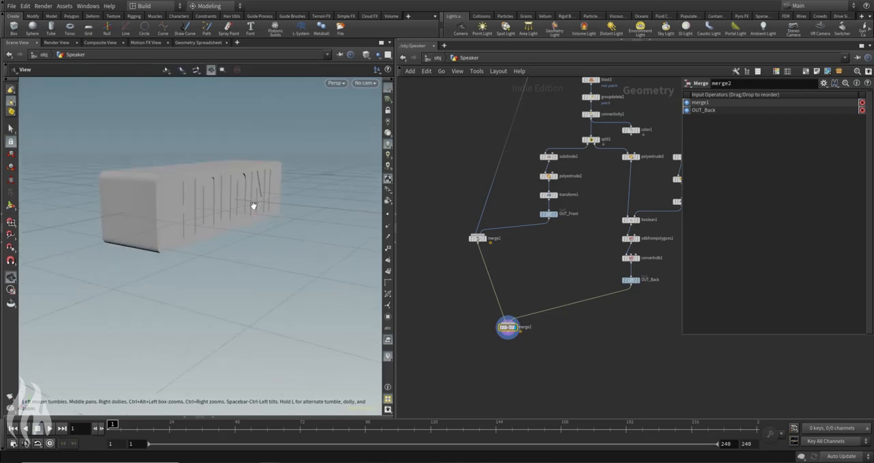
pyautogui.moveTo(252, 205); pyautogui.dragTo(213, 192, button='right')
pyautogui.click(640, 345)
pyautogui.press('Tab')
pyautogui.write('tran')
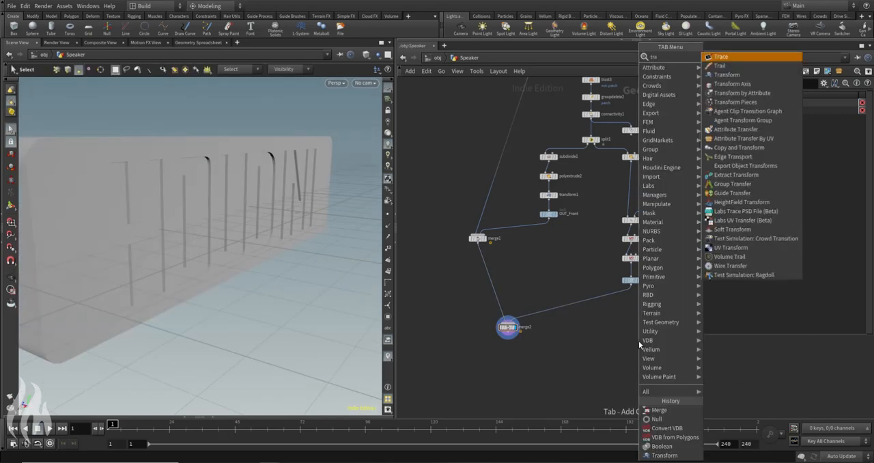
pyautogui.press('Return')
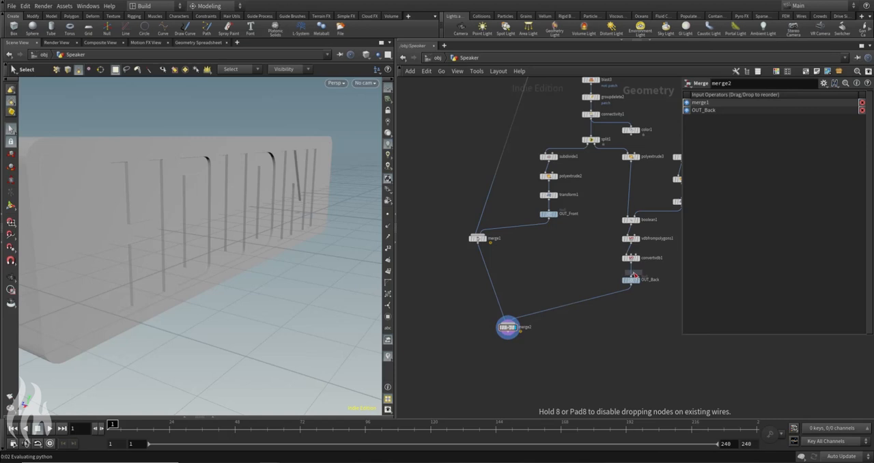
pyautogui.click(634, 275)
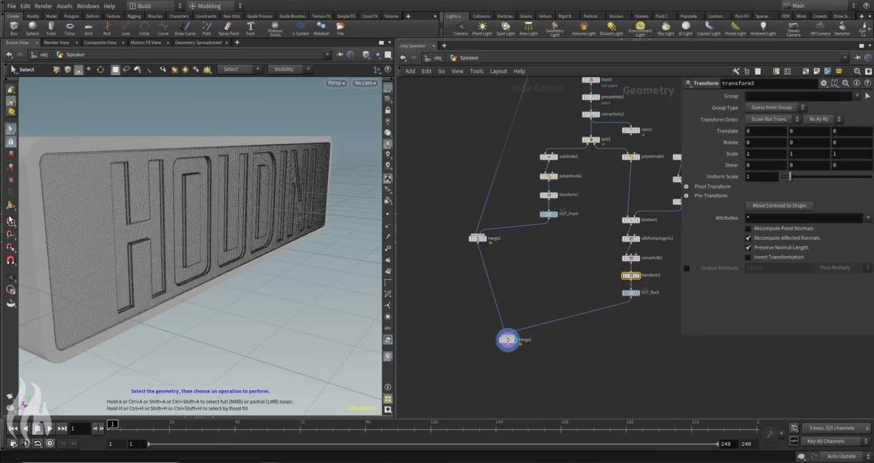
# Step: Move the engraved back panel about 0.0146 along Z with transform3 so it sits differently in the shell
pyautogui.press('Return')
pyautogui.keyDown('alt'); pyautogui.moveTo(255, 202); pyautogui.dragTo(168, 185); pyautogui.keyUp('alt')
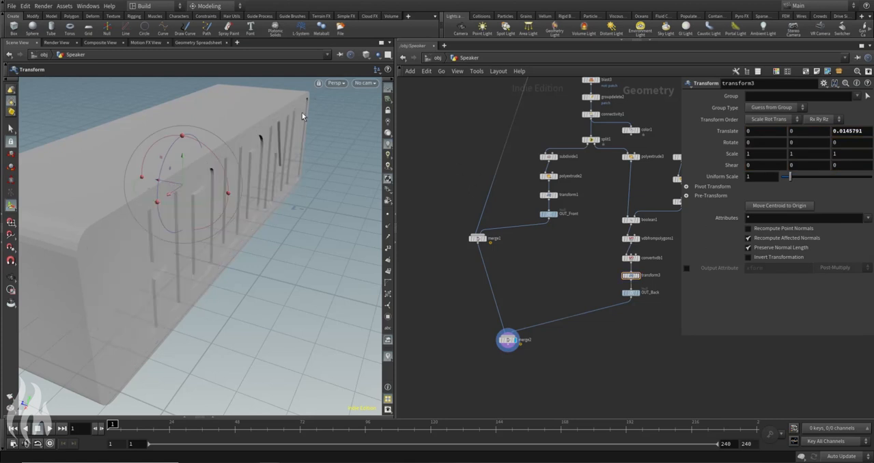
pyautogui.press('Escape')
pyautogui.moveTo(298, 214); pyautogui.dragTo(267, 234)
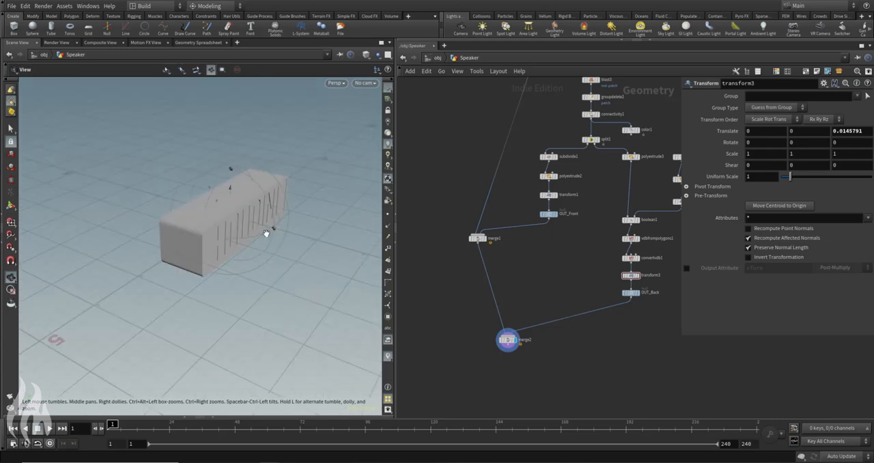
pyautogui.moveTo(271, 205); pyautogui.dragTo(204, 195, button='middle')
# Step: Add a Null node after merge2 and rename it OUT_Speaker
pyautogui.press('Tab')
pyautogui.write('null')
pyautogui.press('Return')
pyautogui.moveTo(546, 388); pyautogui.dragTo(553, 353, button='middle')
pyautogui.click(517, 335)
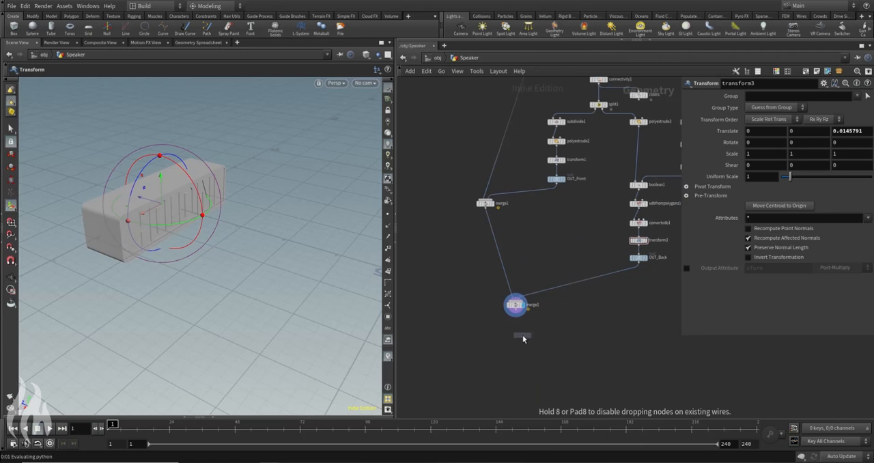
pyautogui.scroll(3, 516, 334)
pyautogui.doubleClick(540, 335)
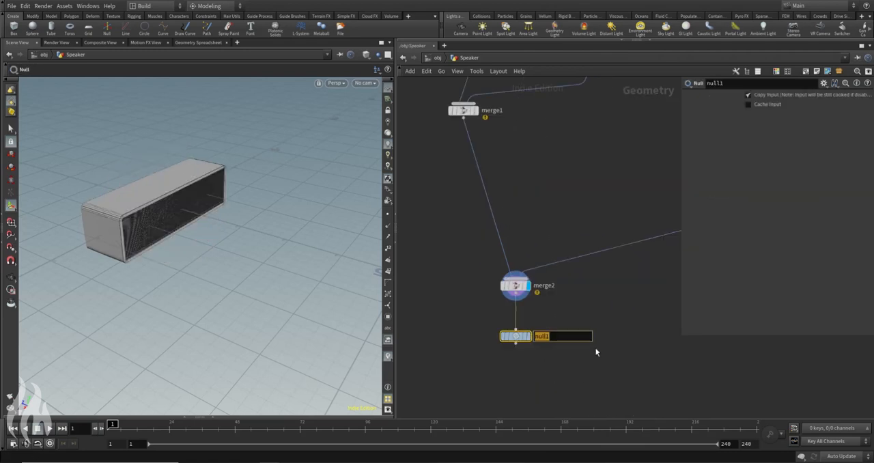
pyautogui.write('OUT_')
pyautogui.write('Speaker')
pyautogui.press('Return')
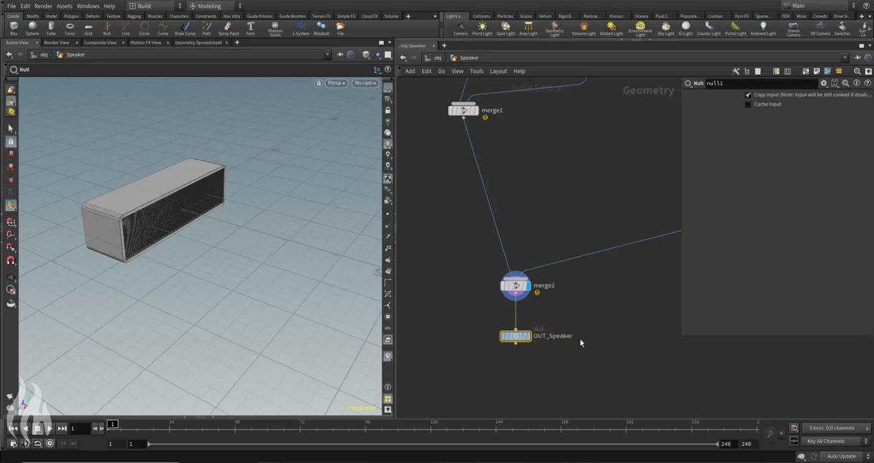
# Step: Align merge1 and the shell nodes from box1 to OUT_Shell in one vertical column above merge2
pyautogui.click(443, 320)
pyautogui.keyDown('alt'); pyautogui.moveTo(270, 237); pyautogui.dragTo(226, 192); pyautogui.keyUp('alt')
pyautogui.scroll(-3, 546, 247)
pyautogui.moveTo(561, 233); pyautogui.dragTo(543, 283, button='middle')
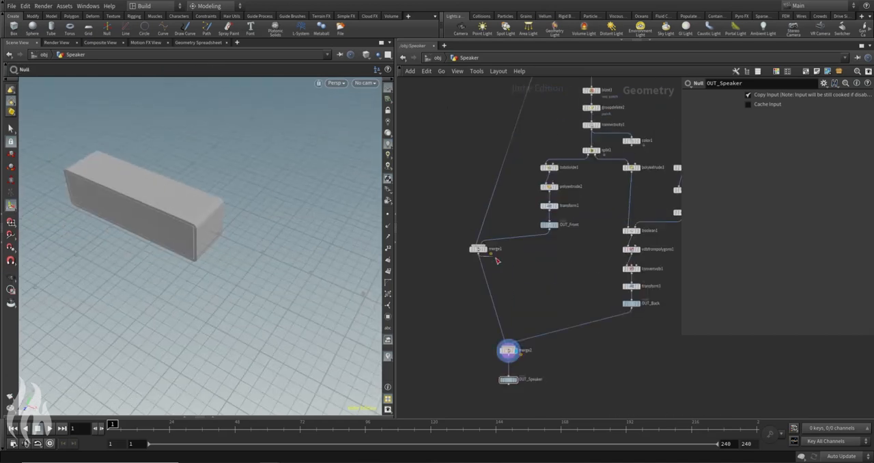
pyautogui.moveTo(480, 252); pyautogui.dragTo(512, 268)
pyautogui.moveTo(551, 198); pyautogui.dragTo(559, 304, button='middle')
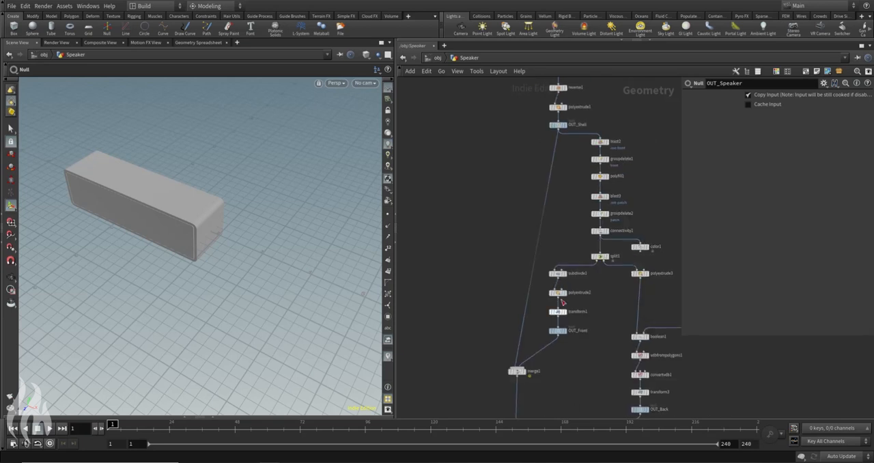
pyautogui.scroll(-5, 560, 278)
pyautogui.moveTo(546, 160); pyautogui.dragTo(525, 217)
pyautogui.scroll(4, 560, 216)
pyautogui.click(548, 253)
# Step: Review how the shell is built by displaying its nodes one after another from box1 to polyextrude1
pyautogui.keyDown('alt'); pyautogui.moveTo(255, 219); pyautogui.dragTo(152, 199); pyautogui.keyUp('alt')
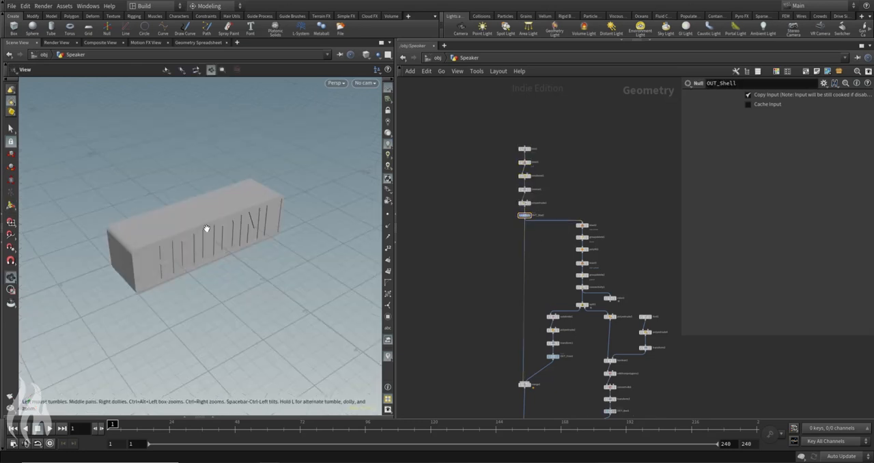
pyautogui.keyDown('alt'); pyautogui.moveTo(207, 228); pyautogui.dragTo(215, 193); pyautogui.keyUp('alt')
pyautogui.scroll(4, 509, 186)
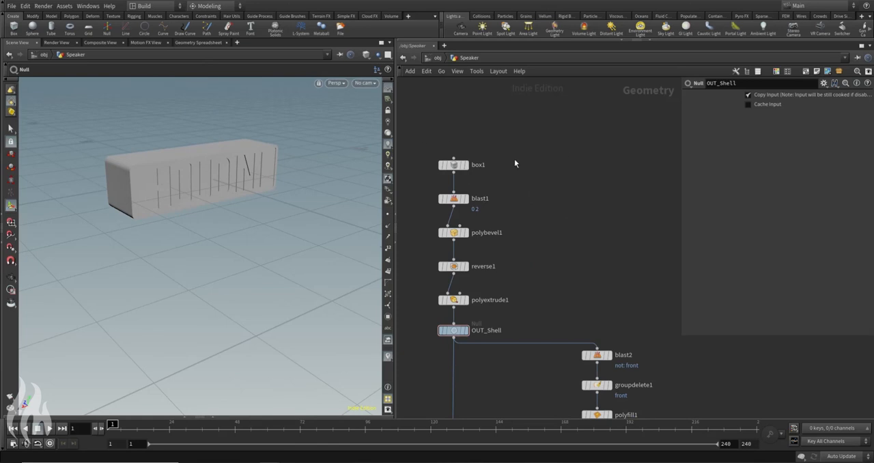
pyautogui.click(453, 164)
pyautogui.click(464, 199)
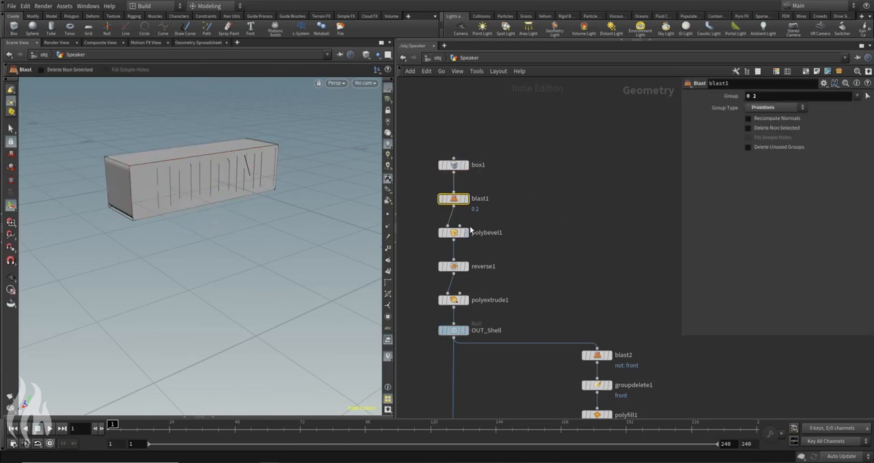
pyautogui.click(465, 199)
pyautogui.click(466, 232)
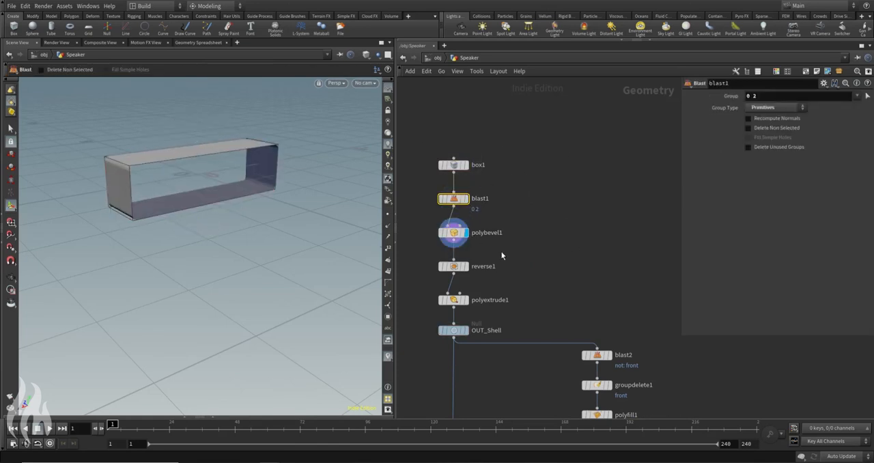
pyautogui.moveTo(478, 268); pyautogui.dragTo(492, 234, button='middle')
pyautogui.click(478, 266)
# Step: Examine the panel stages by displaying blast2, polyfill1, blast3, split1 and OUT_Front in order
pyautogui.moveTo(616, 333); pyautogui.dragTo(561, 244, button='middle')
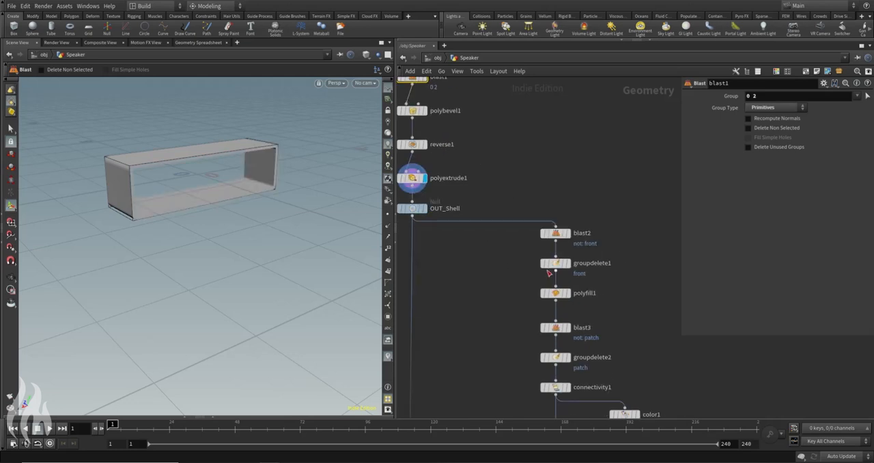
pyautogui.click(569, 234)
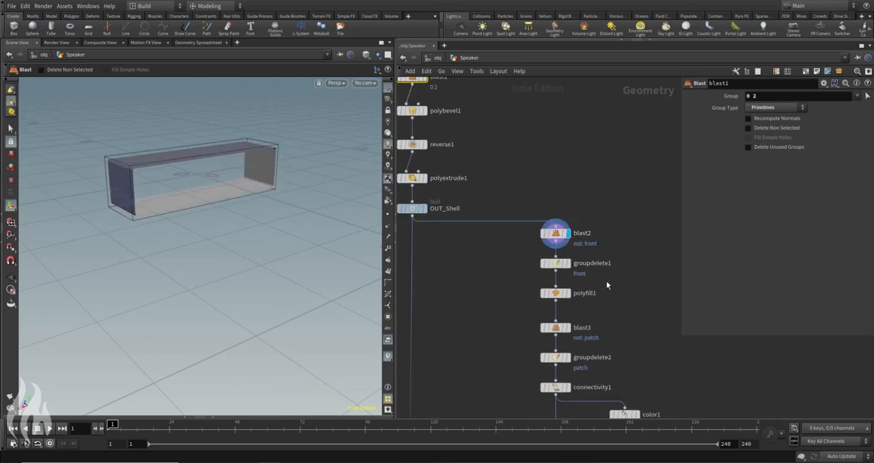
pyautogui.moveTo(617, 318); pyautogui.dragTo(587, 236, button='middle')
pyautogui.click(544, 203)
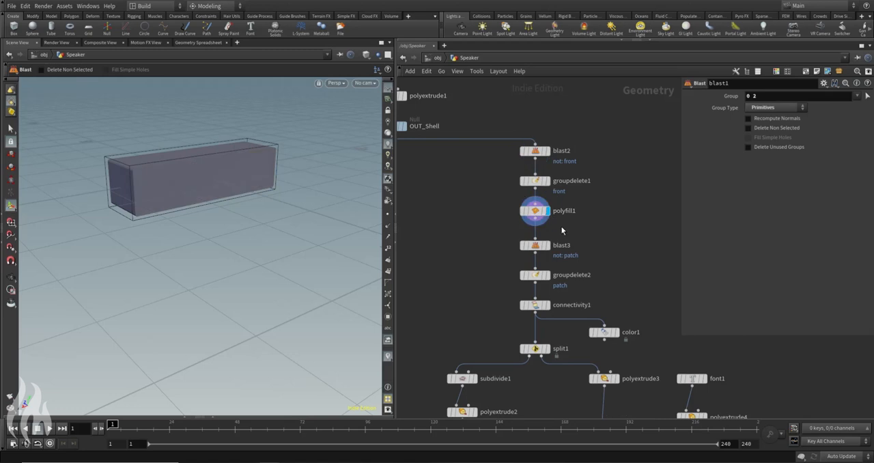
pyautogui.moveTo(622, 260); pyautogui.dragTo(597, 212, button='middle')
pyautogui.click(518, 190)
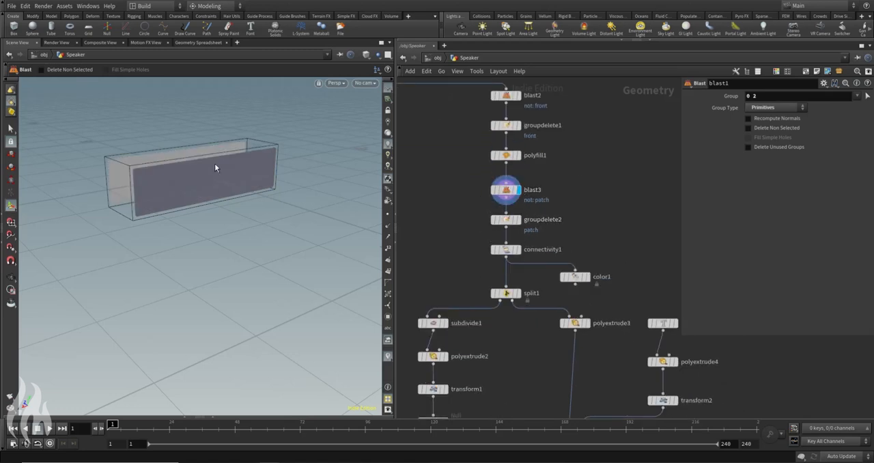
pyautogui.click(517, 293)
pyautogui.moveTo(463, 392); pyautogui.dragTo(525, 307, button='middle')
pyautogui.click(513, 316)
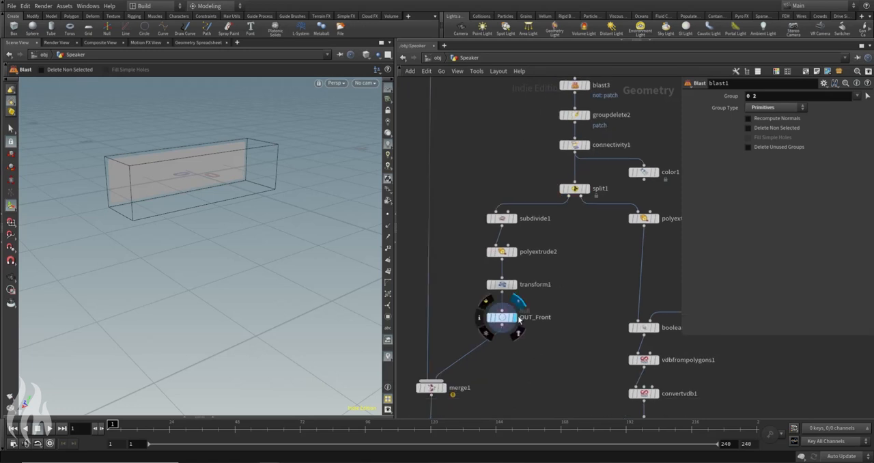
pyautogui.keyDown('alt'); pyautogui.moveTo(230, 178); pyautogui.dragTo(345, 174); pyautogui.keyUp('alt')
pyautogui.moveTo(565, 294); pyautogui.dragTo(476, 291, button='middle')
pyautogui.moveTo(621, 227); pyautogui.dragTo(557, 212, button='middle')
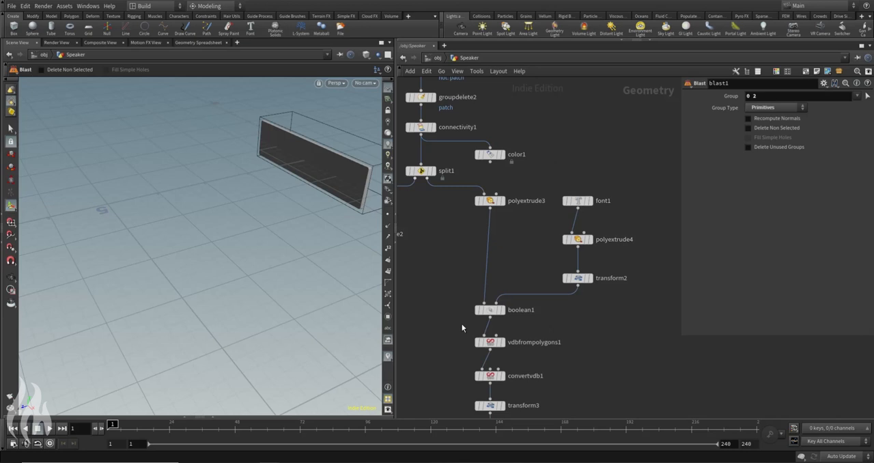
# Step: Examine the engraved back panel by displaying boolean1 and convertvdb1 and viewing it from several angles
pyautogui.click(502, 310)
pyautogui.keyDown('alt'); pyautogui.moveTo(222, 197); pyautogui.dragTo(271, 253); pyautogui.keyUp('alt')
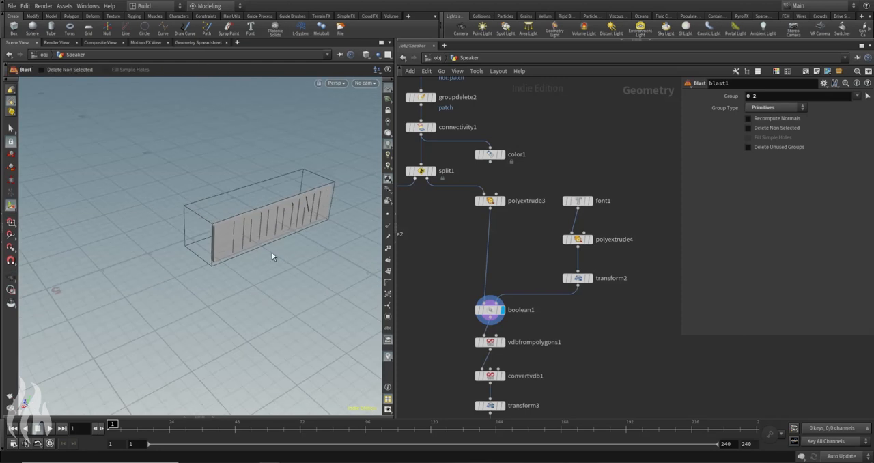
pyautogui.moveTo(452, 322); pyautogui.dragTo(489, 198, button='middle')
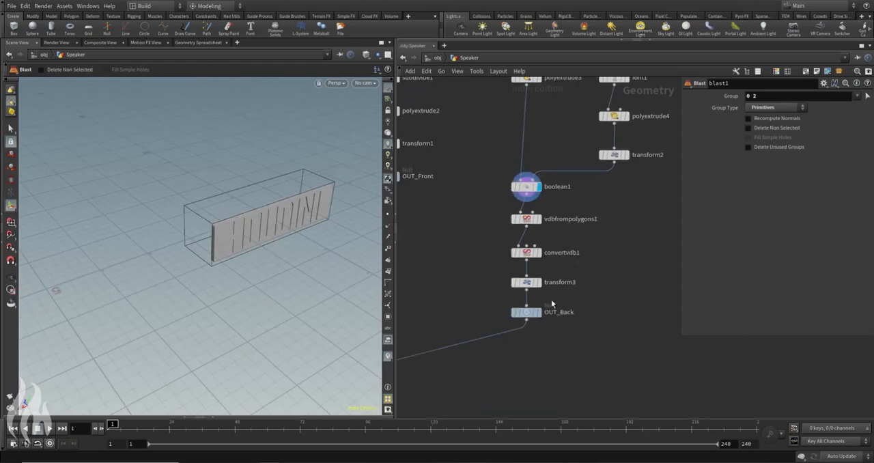
pyautogui.click(538, 253)
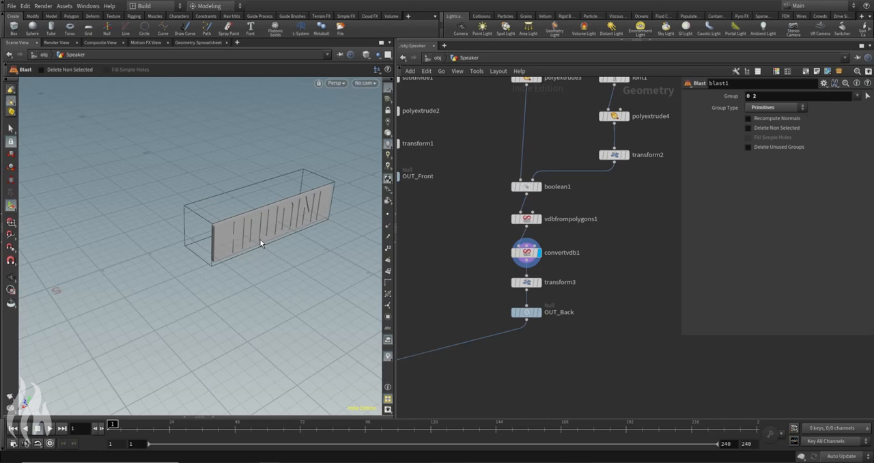
pyautogui.click(523, 254)
pyautogui.scroll(5, 333, 194)
pyautogui.keyDown('alt'); pyautogui.moveTo(332, 193); pyautogui.dragTo(179, 215); pyautogui.keyUp('alt')
pyautogui.scroll(-4, 229, 225)
pyautogui.keyDown('alt'); pyautogui.moveTo(140, 238); pyautogui.dragTo(198, 254); pyautogui.keyUp('alt')
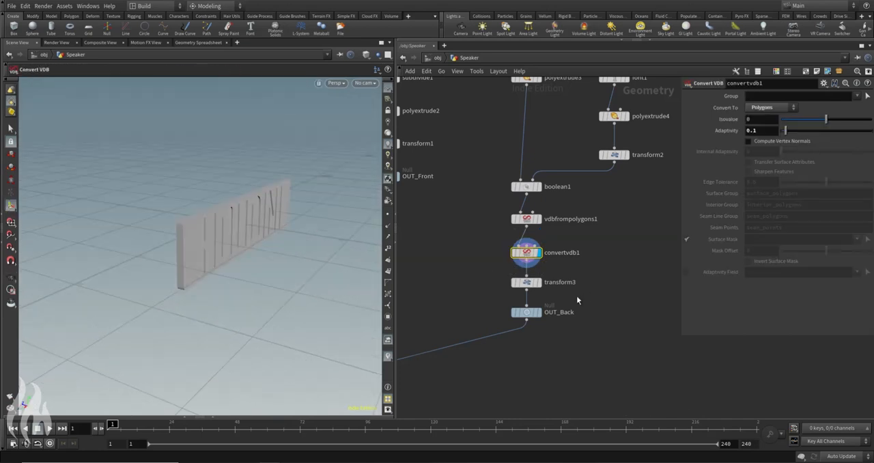
# Step: Display the OUT_Speaker node and view the complete speaker from above
pyautogui.moveTo(425, 337); pyautogui.dragTo(654, 261, button='middle')
pyautogui.click(561, 363)
pyautogui.scroll(-5, 641, 207)
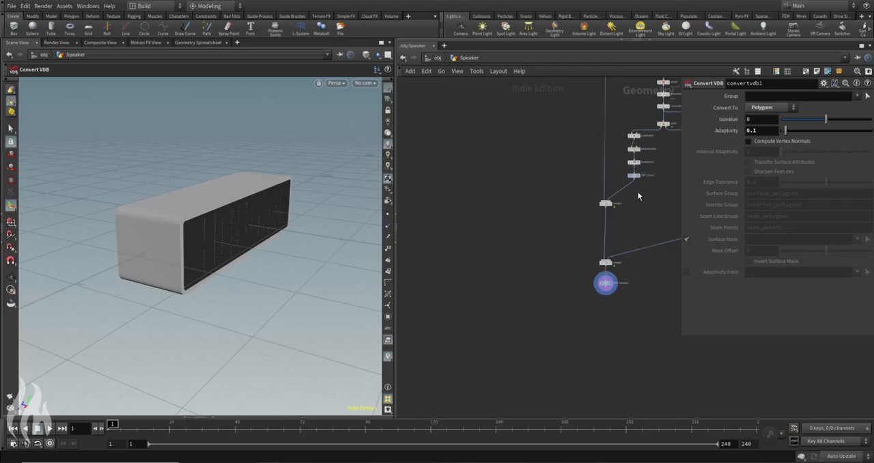
pyautogui.moveTo(639, 193); pyautogui.dragTo(502, 296, button='middle')
pyautogui.keyDown('alt'); pyautogui.moveTo(289, 219); pyautogui.dragTo(267, 203); pyautogui.keyUp('alt')
pyautogui.press('Escape')
# Step: Set box1's Y size to 1.5 to test a taller speaker, and view its front
pyautogui.moveTo(459, 151); pyautogui.dragTo(472, 222, button='middle')
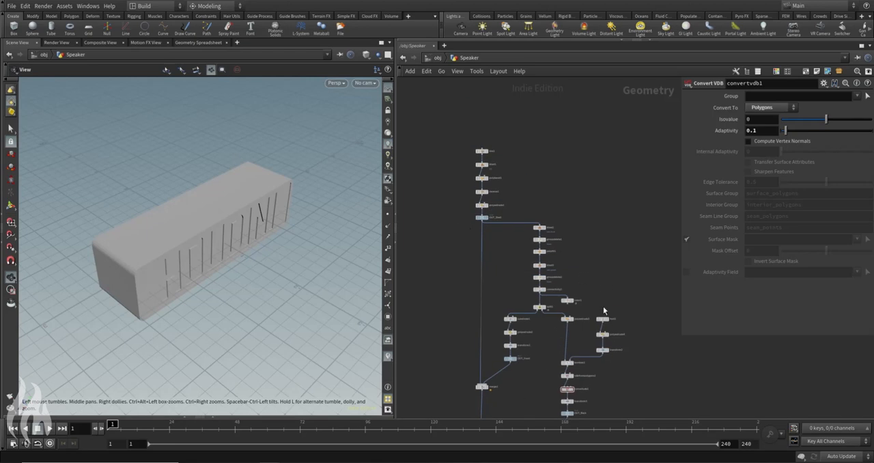
pyautogui.scroll(3, 470, 123)
pyautogui.click(454, 174)
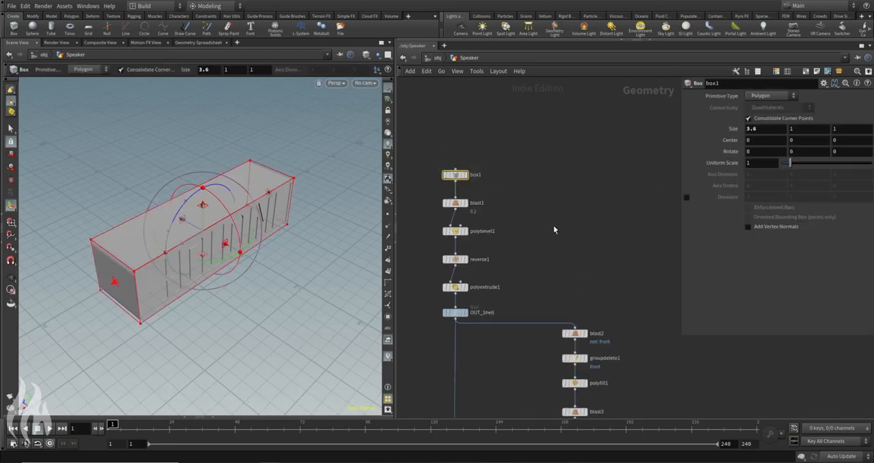
pyautogui.click(809, 129)
pyautogui.press('Return')
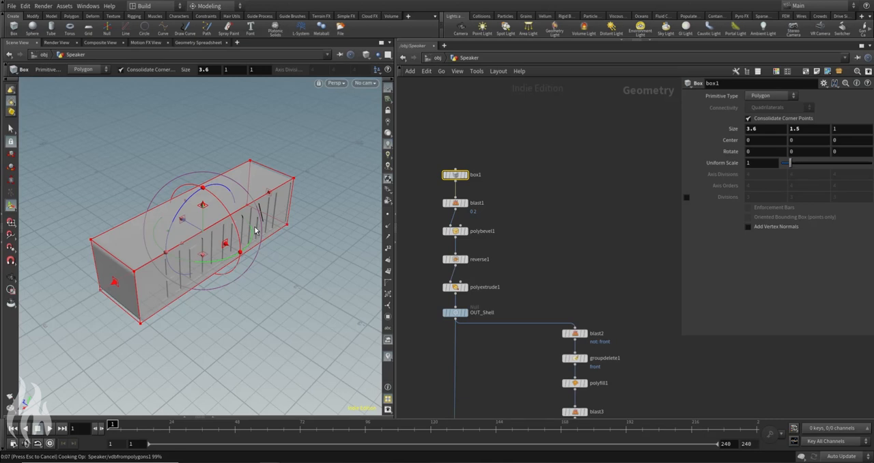
pyautogui.click(418, 231)
pyautogui.click(11, 129)
pyautogui.keyDown('alt'); pyautogui.moveTo(65, 191); pyautogui.dragTo(63, 168); pyautogui.keyUp('alt')
pyautogui.moveTo(208, 190); pyautogui.dragTo(198, 176)
pyautogui.press('s')
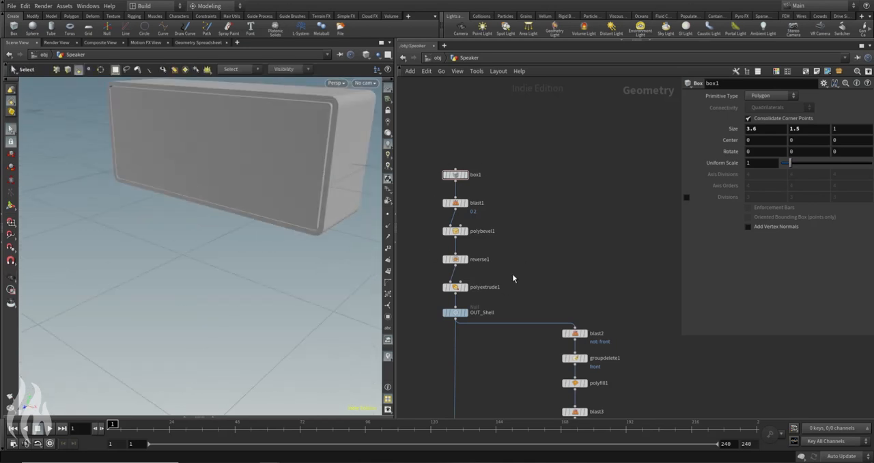
# Step: Return box1's Y size to 1
pyautogui.moveTo(537, 357); pyautogui.dragTo(525, 175, button='middle')
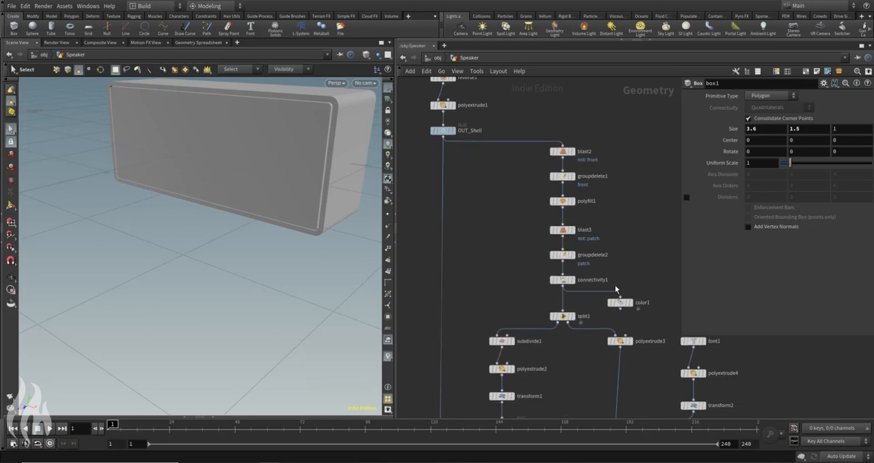
pyautogui.press('Escape')
pyautogui.moveTo(156, 153); pyautogui.dragTo(264, 182)
pyautogui.press('s')
pyautogui.click(809, 129)
pyautogui.write('1')
pyautogui.press('Return')
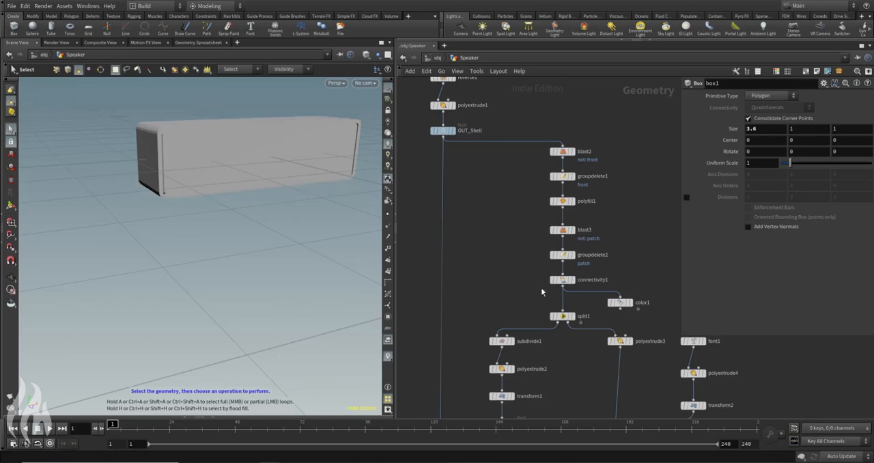
# Step: Add a Transform node below OUT_Speaker and wire OUT_Speaker's output into its input
pyautogui.moveTo(490, 324); pyautogui.dragTo(507, 93, button='middle')
pyautogui.moveTo(572, 341); pyautogui.dragTo(552, 148, button='middle')
pyautogui.moveTo(543, 322); pyautogui.dragTo(582, 264, button='middle')
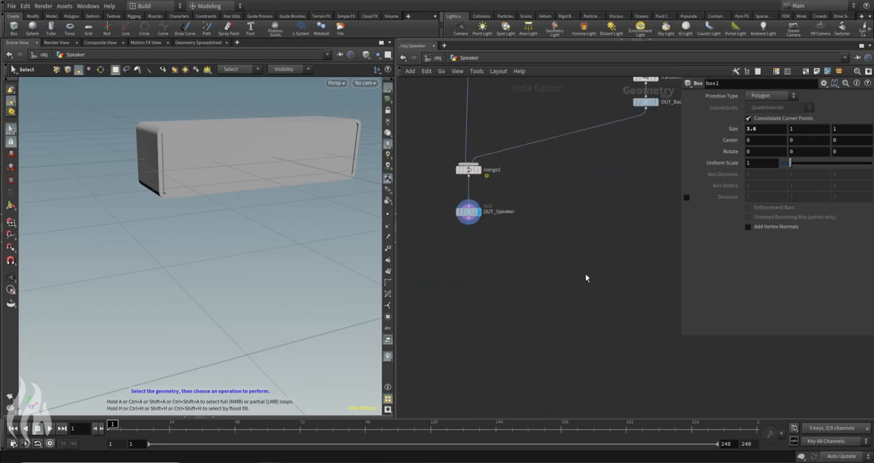
pyautogui.press('Tab')
pyautogui.moveTo(624, 267)
pyautogui.click(690, 161)
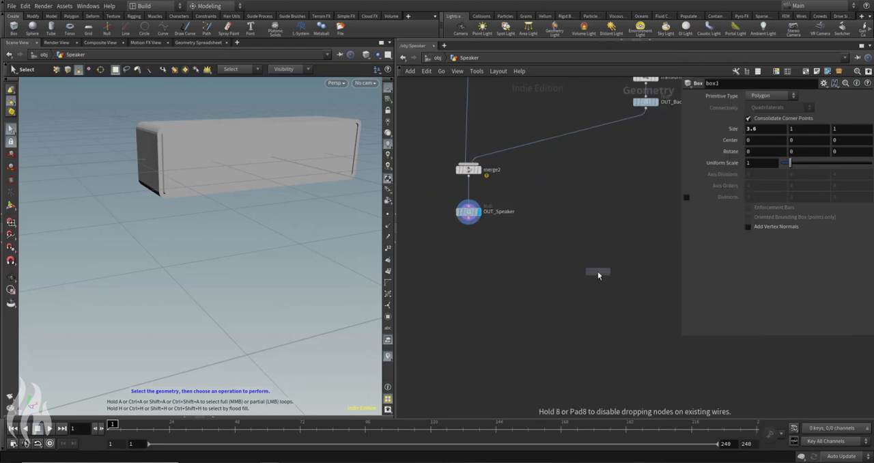
pyautogui.click(471, 245)
pyautogui.click(470, 240)
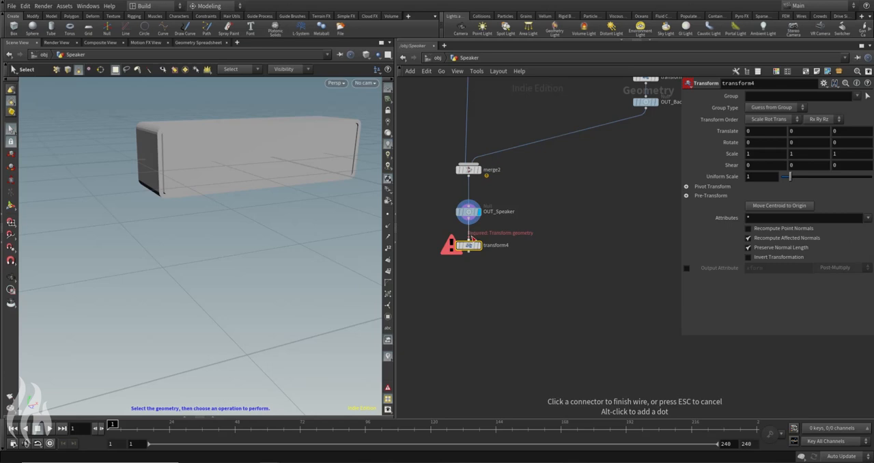
pyautogui.click(471, 238)
pyautogui.moveTo(511, 232); pyautogui.dragTo(535, 261, button='middle')
pyautogui.click(444, 236)
pyautogui.click(492, 240)
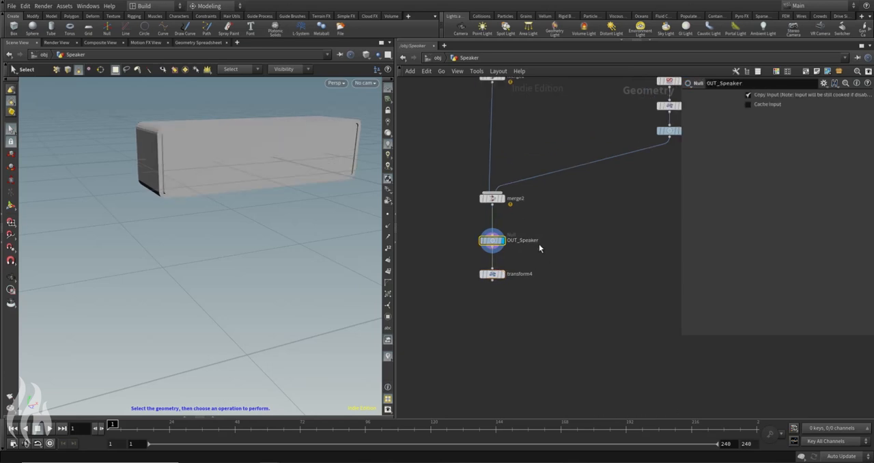
# Step: Inspect OUT_Speaker's node info for its center, minimum, maximum and size bounds
pyautogui.scroll(3, 536, 245)
pyautogui.moveTo(469, 240)
pyautogui.click(431, 237)
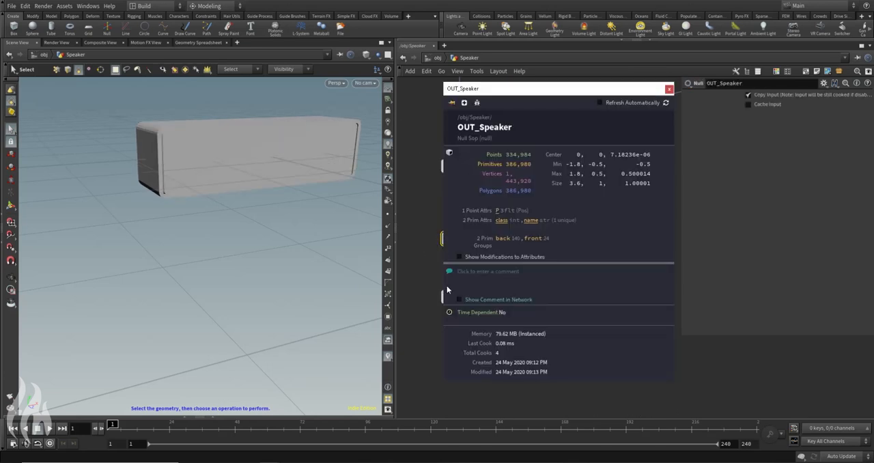
pyautogui.click(668, 90)
pyautogui.moveTo(465, 241)
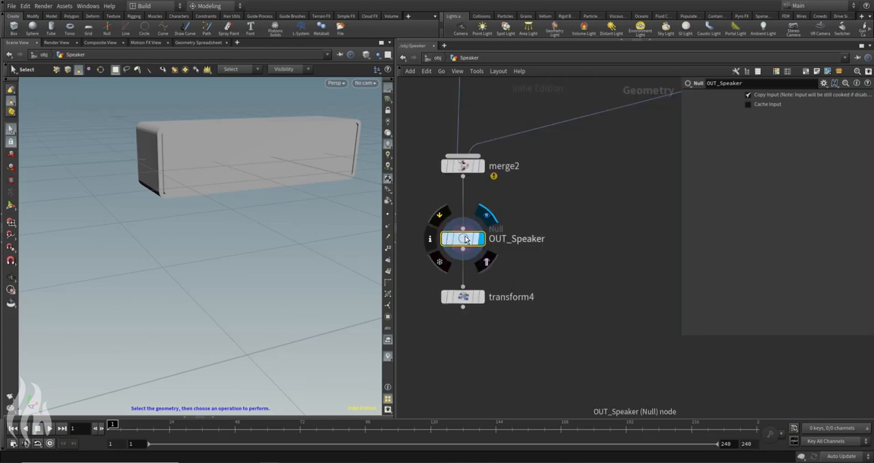
pyautogui.click(431, 239)
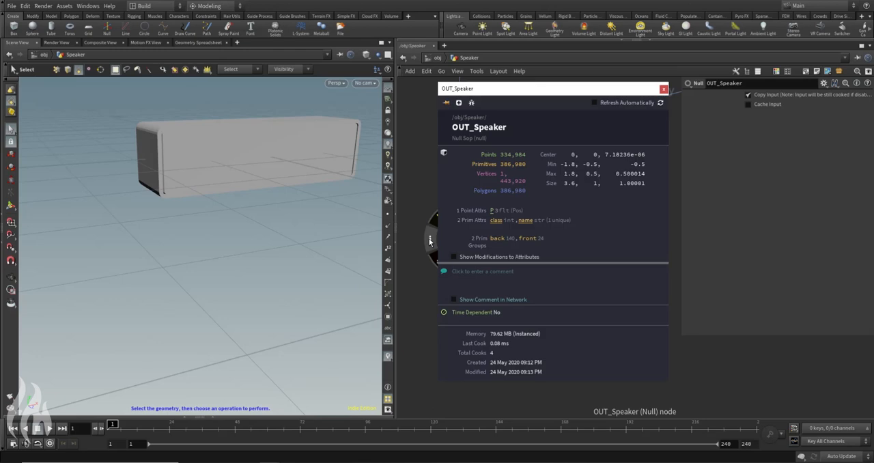
pyautogui.click(663, 90)
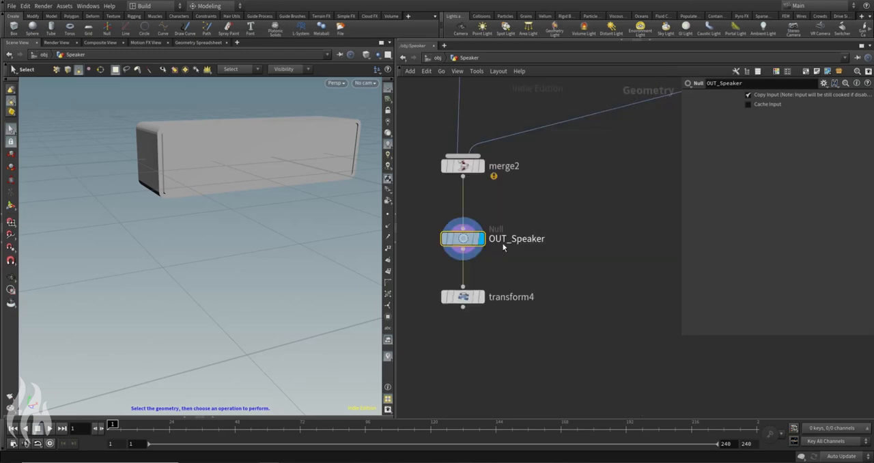
pyautogui.middleClick(460, 239)
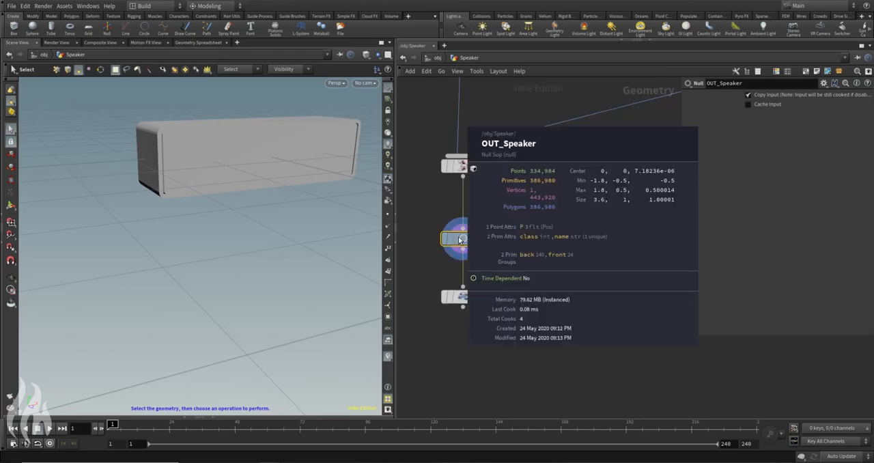
pyautogui.click(431, 238)
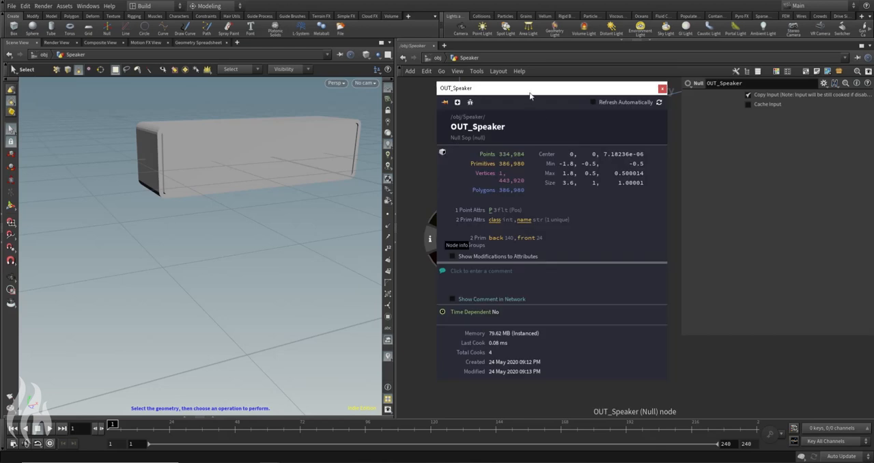
pyautogui.moveTo(530, 96); pyautogui.dragTo(551, 49)
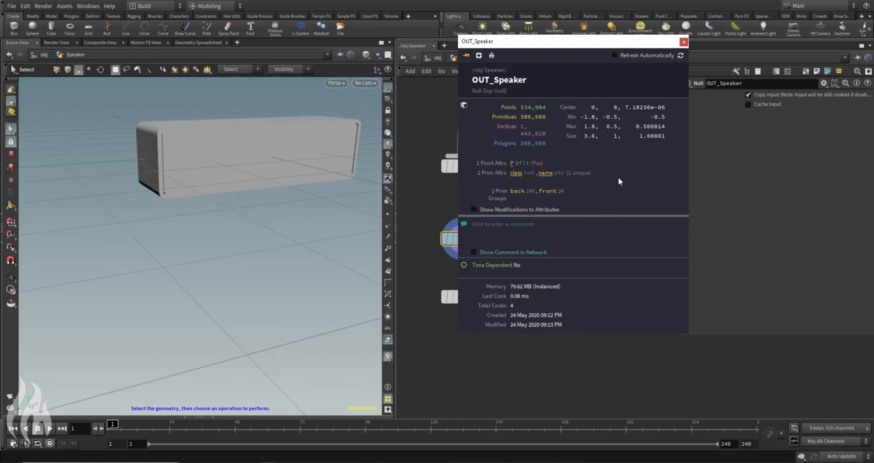
pyautogui.click(682, 42)
# Step: Display the transform4 node and set its Y translation to 0.5
pyautogui.moveTo(446, 284); pyautogui.dragTo(535, 329)
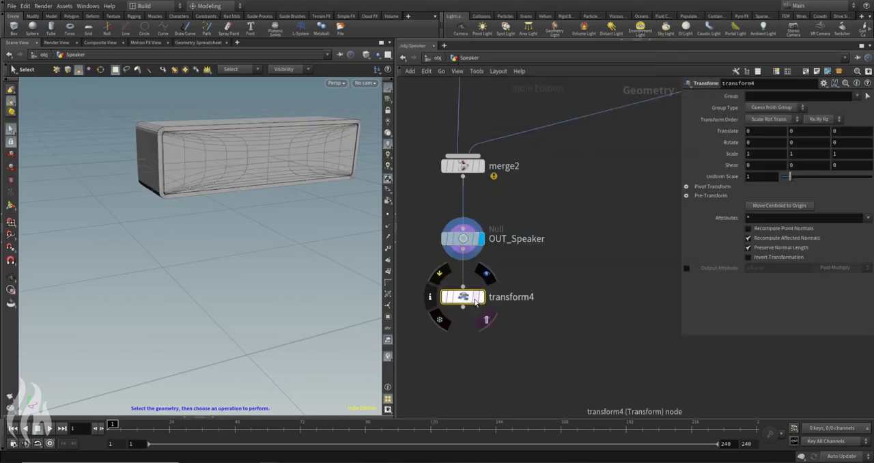
pyautogui.keyDown('alt'); pyautogui.moveTo(260, 167); pyautogui.dragTo(247, 146); pyautogui.keyUp('alt')
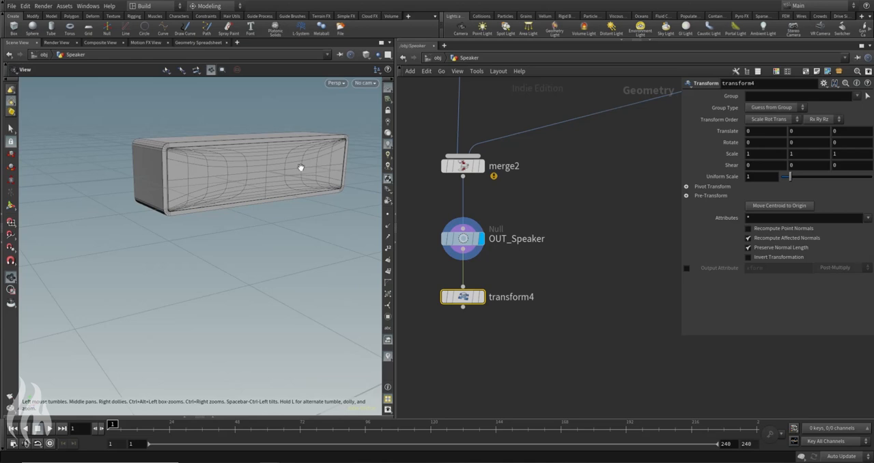
pyautogui.keyDown('alt'); pyautogui.moveTo(300, 166); pyautogui.dragTo(194, 118); pyautogui.keyUp('alt')
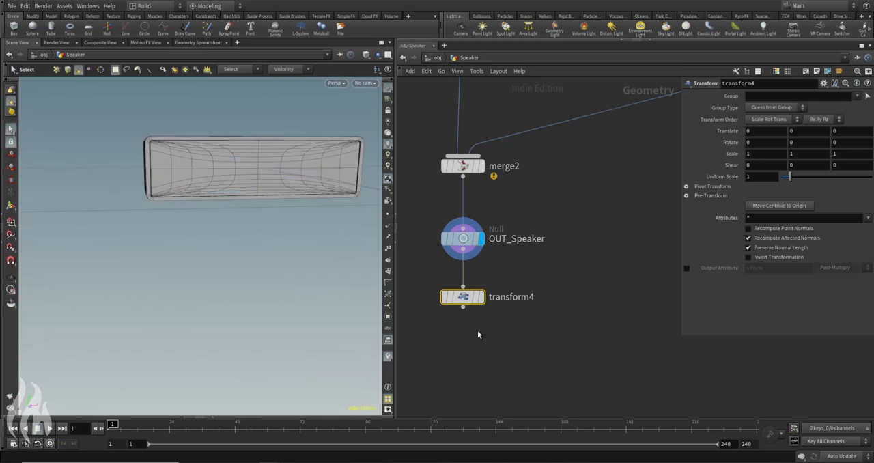
pyautogui.moveTo(242, 141)
pyautogui.keyDown('alt'); pyautogui.mouseDown()
pyautogui.moveTo(285, 157)
pyautogui.moveTo(251, 153)
pyautogui.mouseUp(); pyautogui.keyUp('alt')
pyautogui.click(590, 240)
pyautogui.click(473, 302)
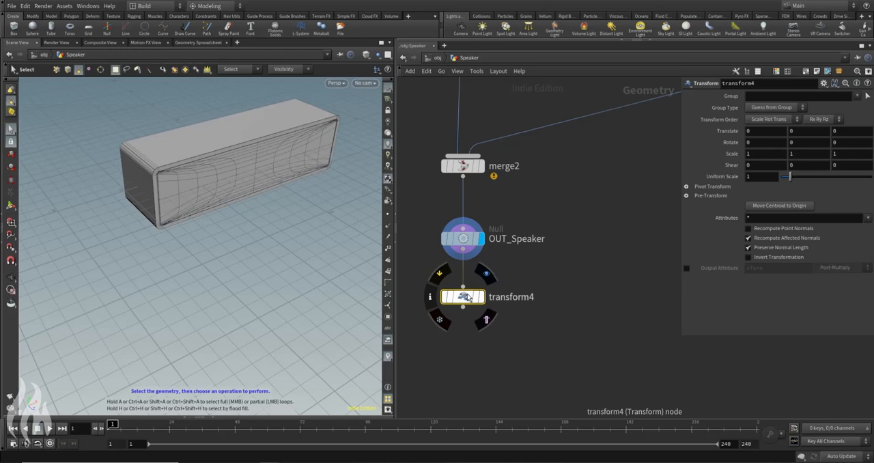
pyautogui.click(793, 130)
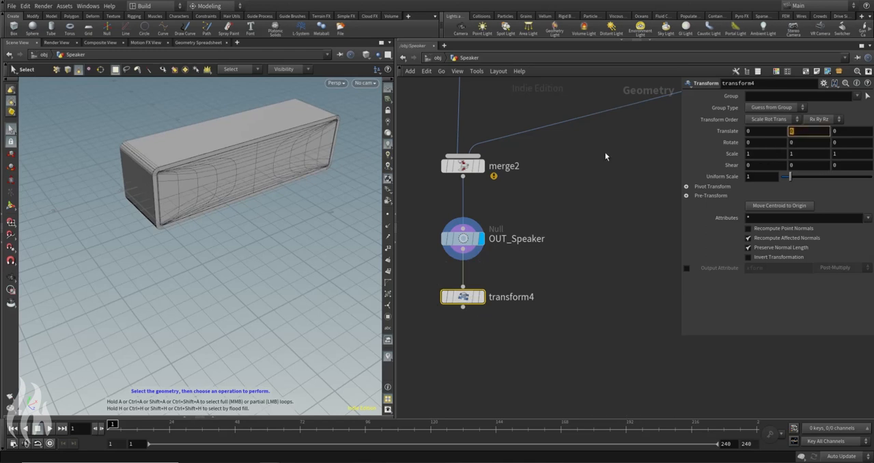
pyautogui.click(481, 296)
pyautogui.write('.5')
pyautogui.press('Return')
# Step: Examine the raised speaker from a low angle and check the bounds in transform4's node info
pyautogui.keyDown('alt'); pyautogui.moveTo(168, 161); pyautogui.dragTo(262, 216); pyautogui.keyUp('alt')
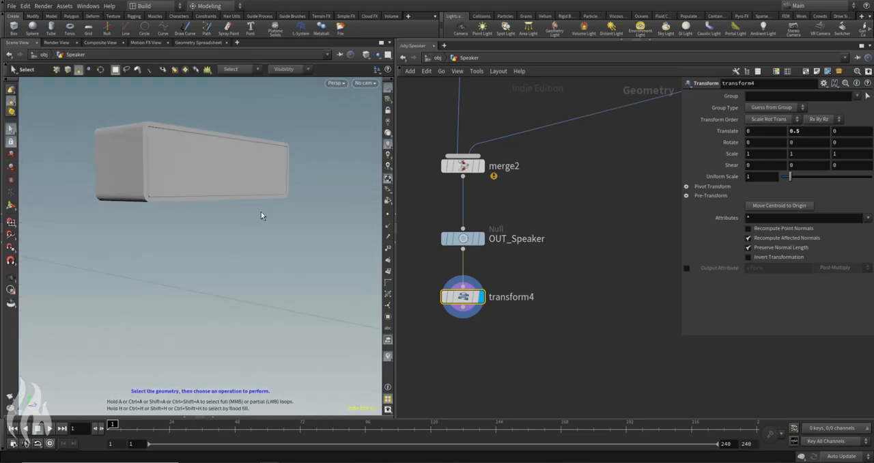
pyautogui.click(421, 306)
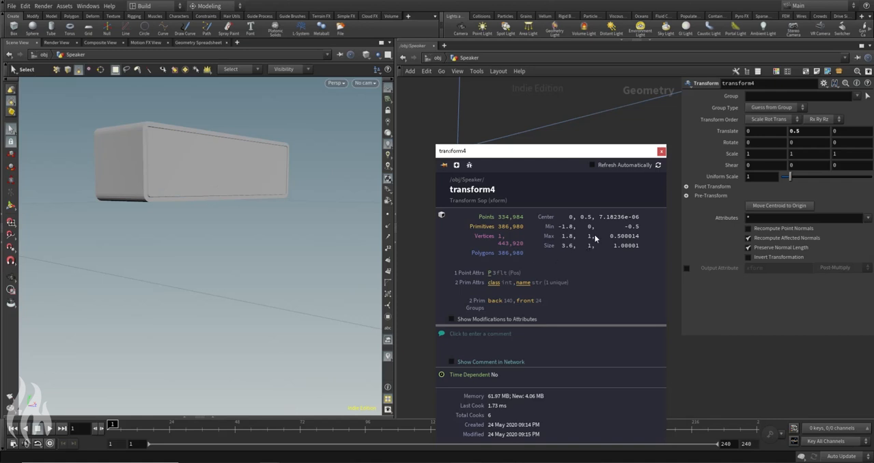
pyautogui.click(661, 151)
# Step: Set transform4's Y translation to the expression bbox("../OUT_Speaker/", D_YSIZE)
pyautogui.doubleClick(810, 130)
pyautogui.write('bbox')
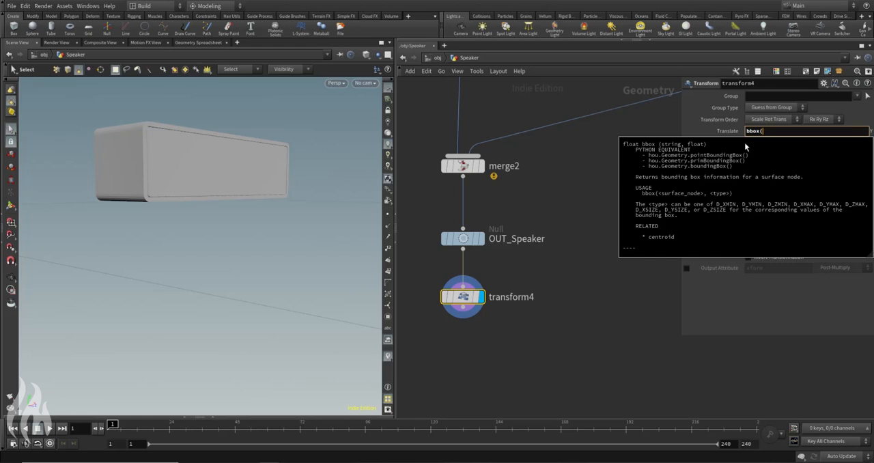
pyautogui.write('("../')
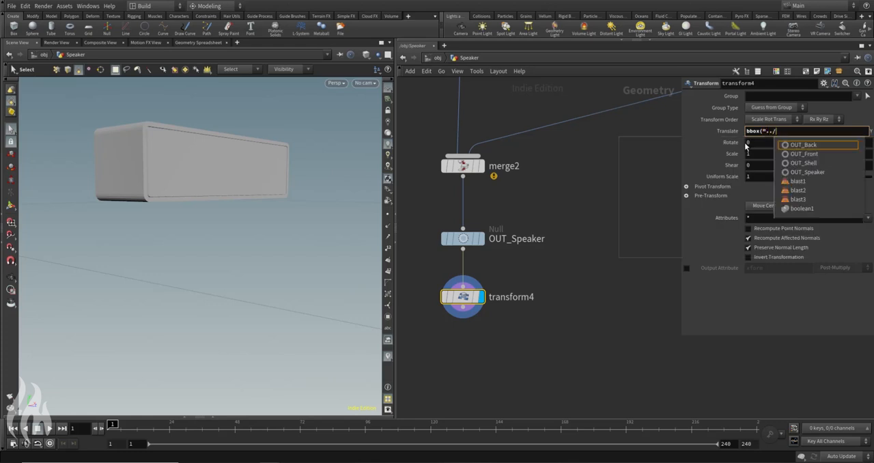
pyautogui.press('Down')
pyautogui.press('Down')
pyautogui.press('Down')
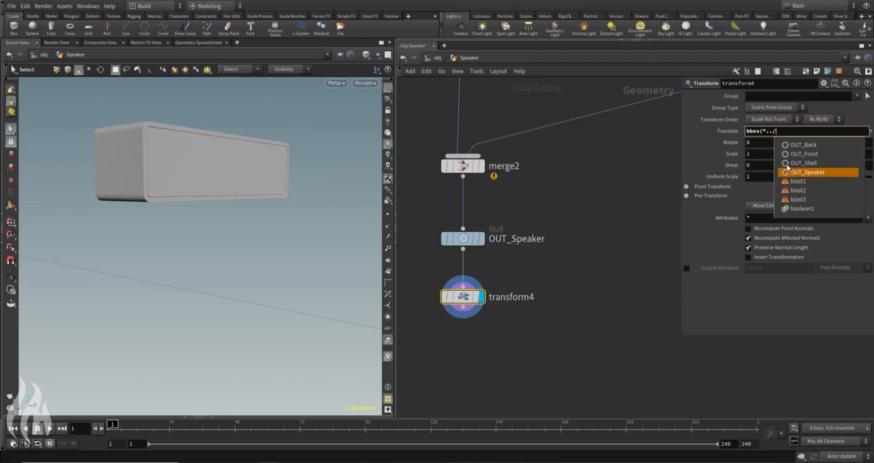
pyautogui.click(824, 175)
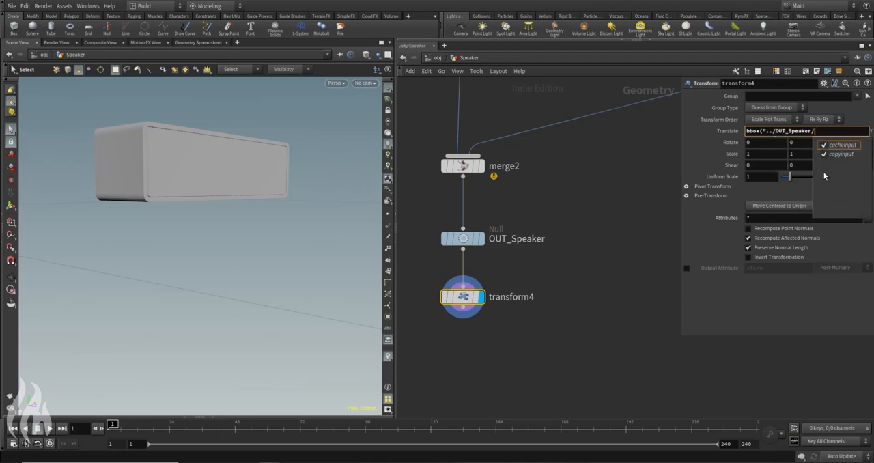
pyautogui.write(',')
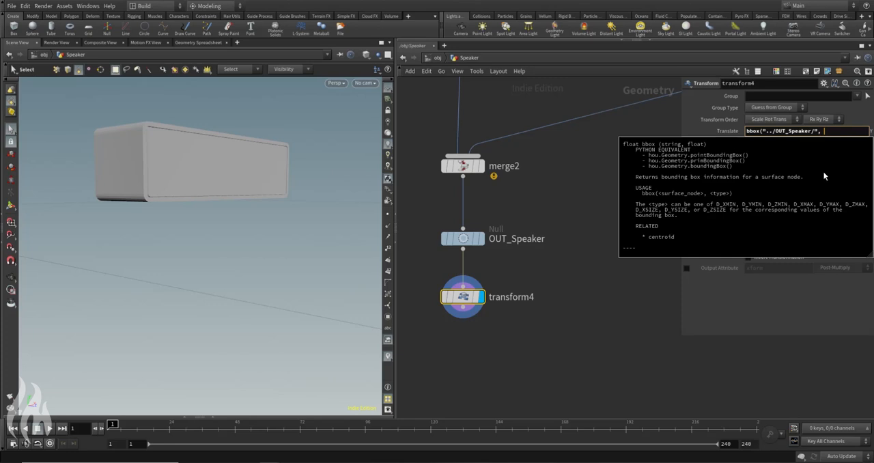
pyautogui.write(' D_YSIZE')
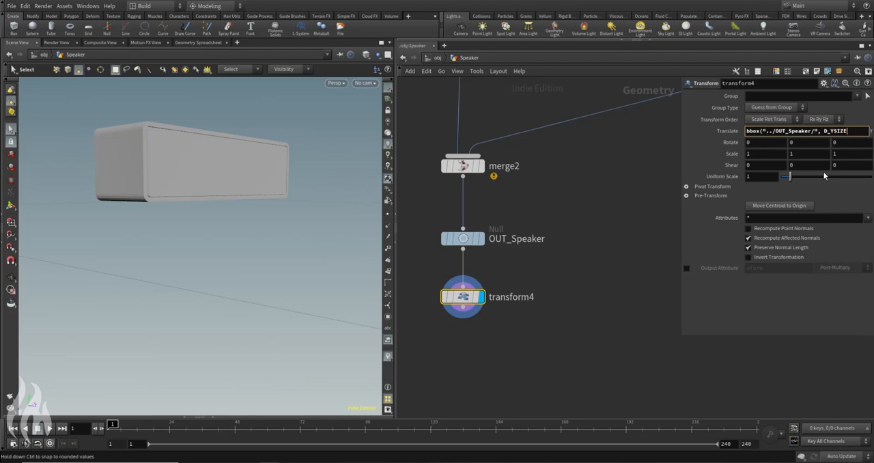
pyautogui.write(')')
pyautogui.press('Return')
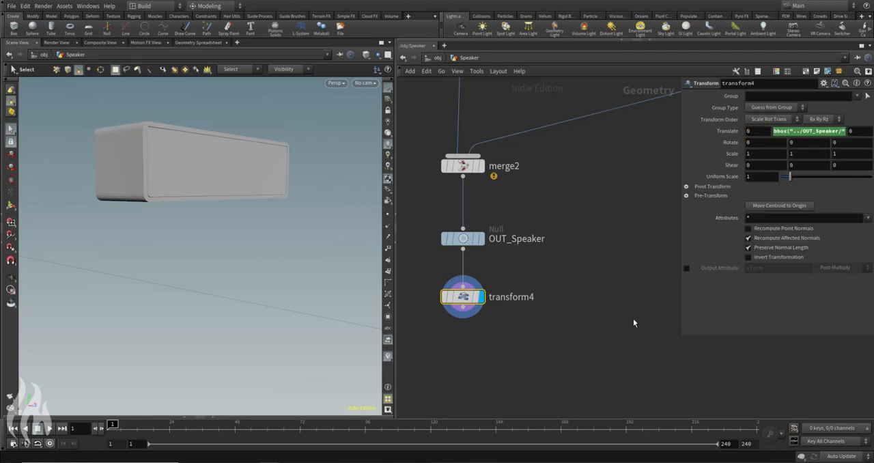
# Step: Check the evaluated Y translation against the bounds in OUT_Speaker's node info and view the speaker from above
pyautogui.click(728, 134)
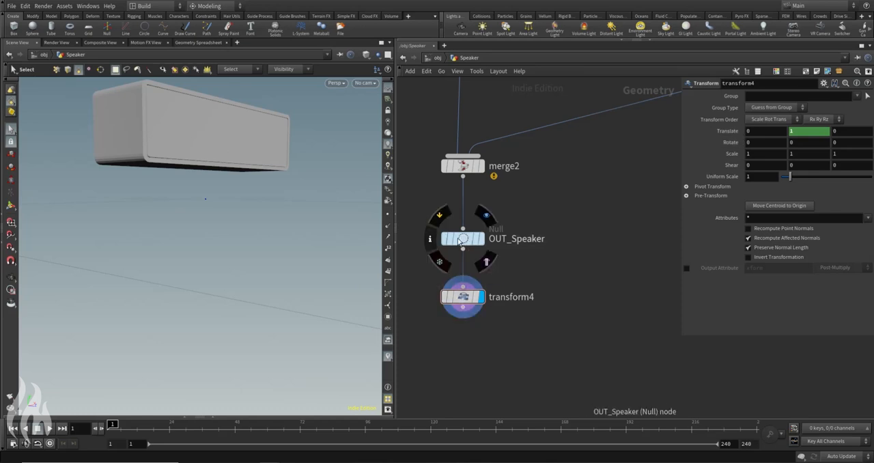
pyautogui.click(430, 238)
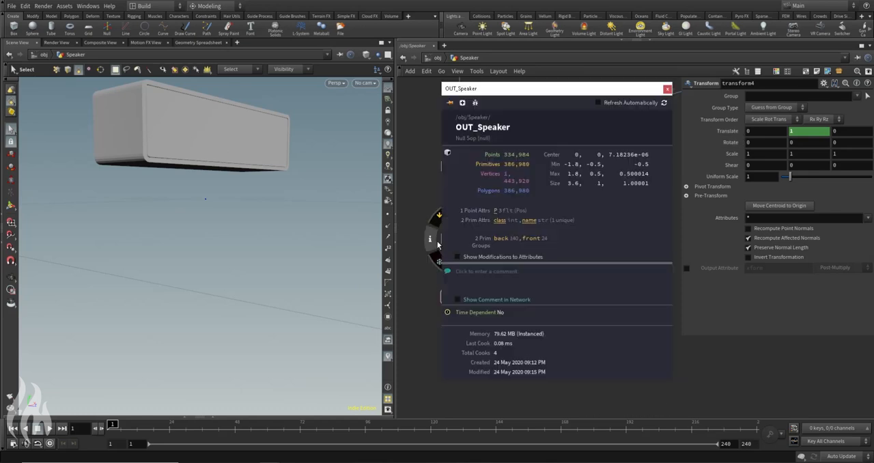
pyautogui.click(667, 90)
pyautogui.keyDown('alt'); pyautogui.moveTo(220, 161); pyautogui.dragTo(273, 131); pyautogui.keyUp('alt')
# Step: Adjust the bbox expression in transform4's Y translation so the speaker rests on the ground plane
pyautogui.click(732, 133)
pyautogui.click(824, 131)
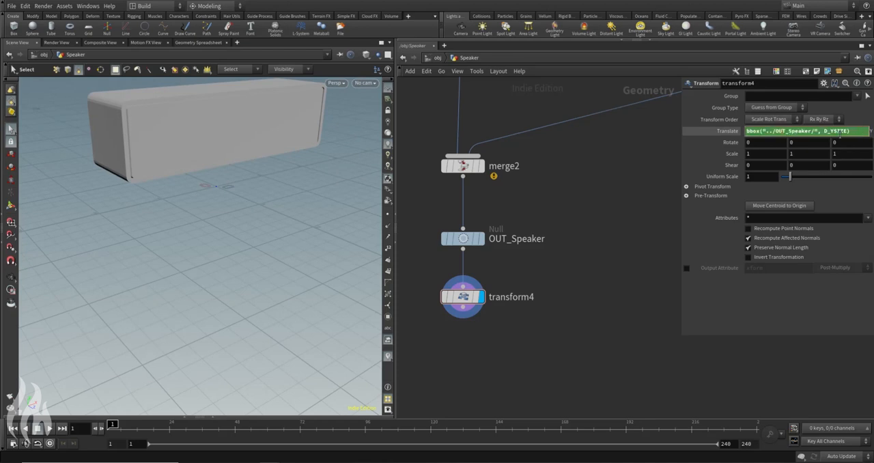
pyautogui.press('Return')
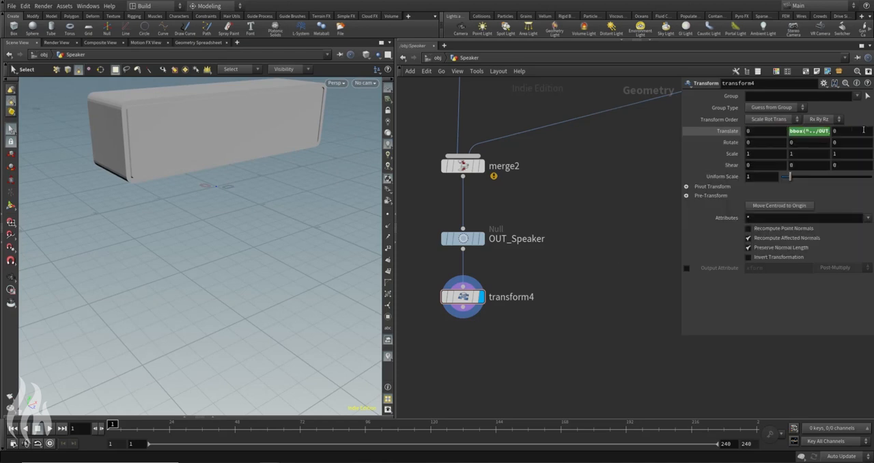
pyautogui.keyDown('alt'); pyautogui.moveTo(184, 205); pyautogui.dragTo(266, 203); pyautogui.keyUp('alt')
# Step: Rename the transform4 node to put_on_ground_plane
pyautogui.hotkey('ctrl', 'a')
pyautogui.doubleClick(530, 306)
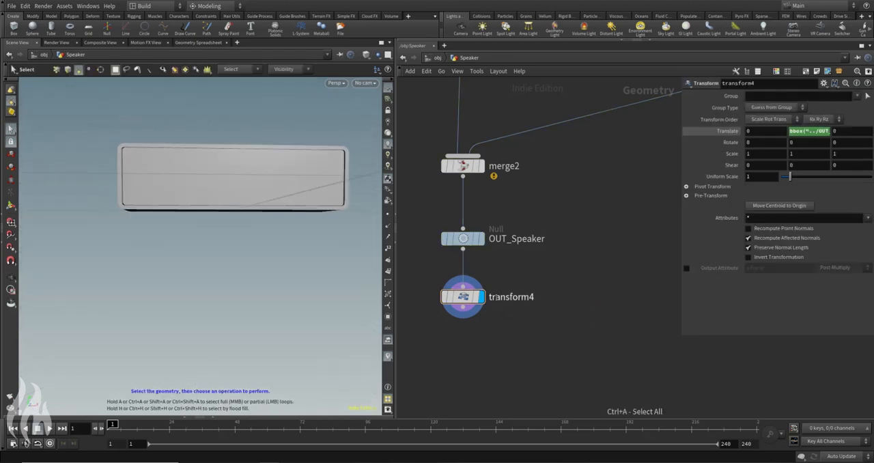
pyautogui.write('put_on_ground_pane')
pyautogui.press('Return')
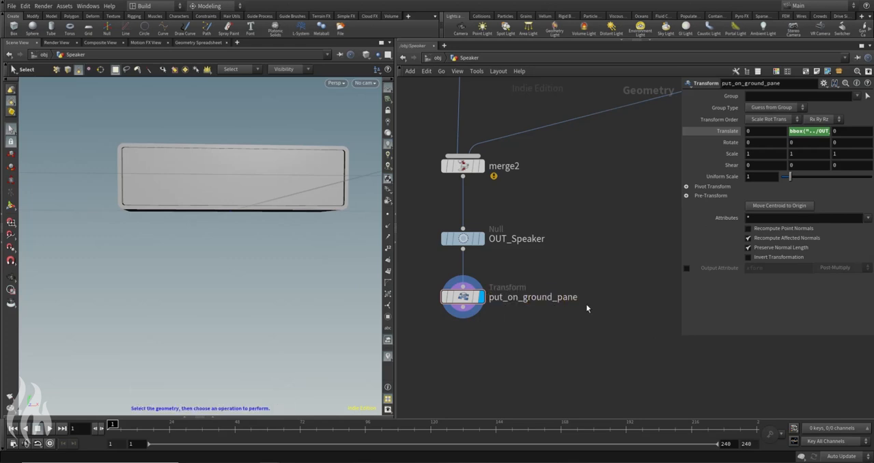
pyautogui.click(564, 298)
pyautogui.write('l')
pyautogui.press('Return')
# Step: Return to the object level and reposition the Speaker node slightly in the network
pyautogui.keyDown('alt'); pyautogui.moveTo(229, 133); pyautogui.dragTo(198, 231); pyautogui.keyUp('alt')
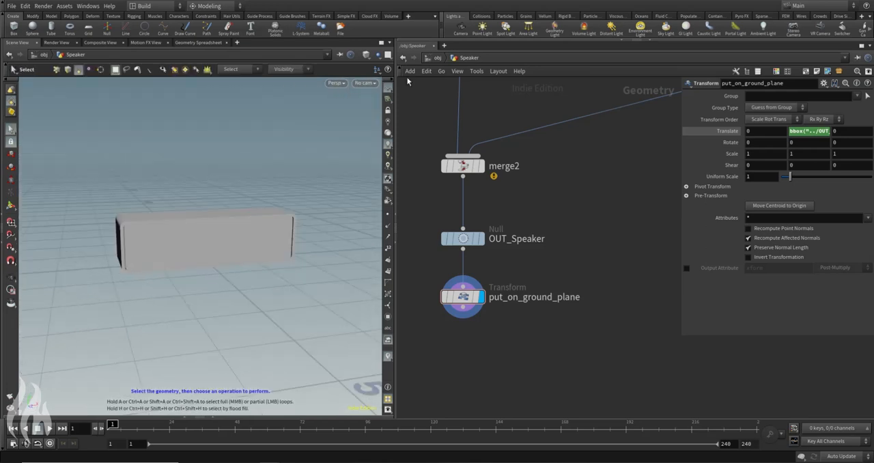
pyautogui.click(428, 61)
pyautogui.click(425, 69)
pyautogui.click(434, 58)
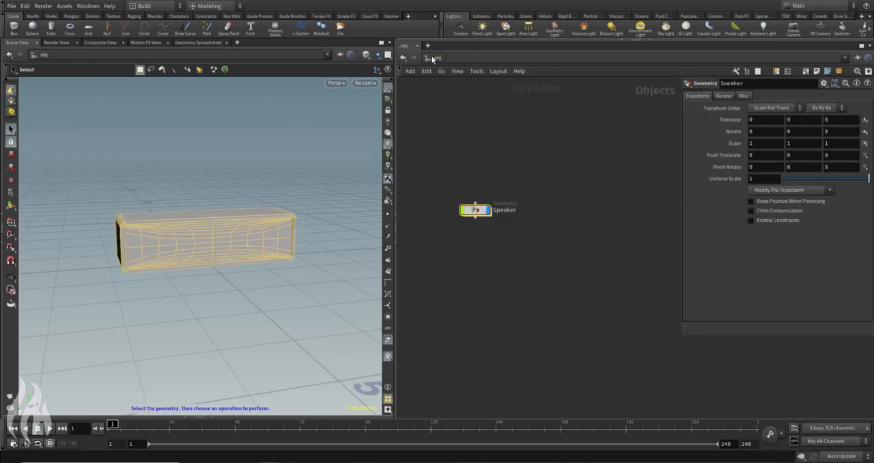
pyautogui.moveTo(475, 210); pyautogui.dragTo(467, 213)
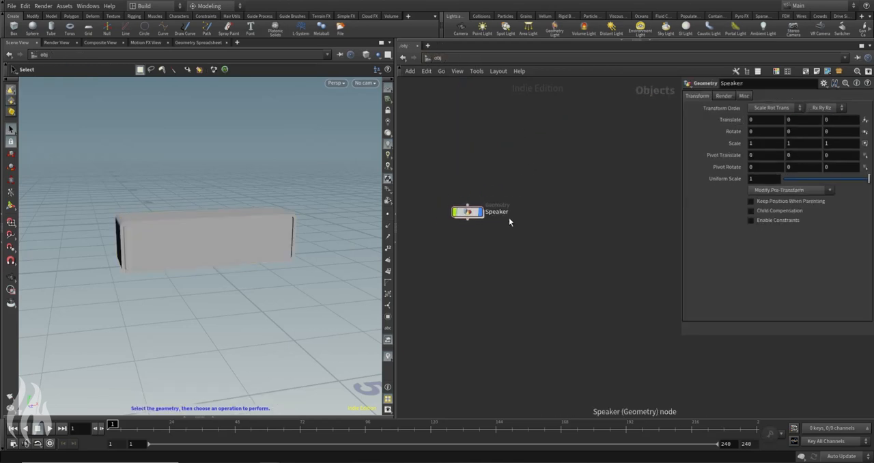
# Step: Add a new Geometry object beside Speaker and name it Ground
pyautogui.press('Tab')
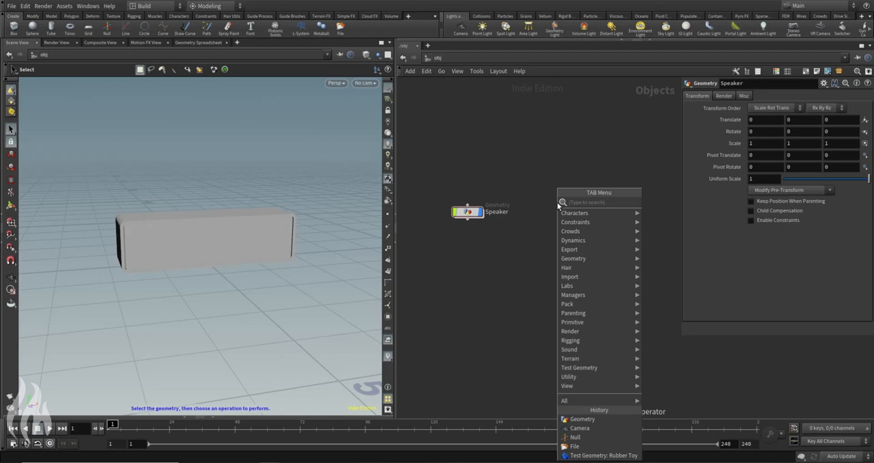
pyautogui.write('geo')
pyautogui.press('Return')
pyautogui.click(553, 214)
pyautogui.click(573, 213)
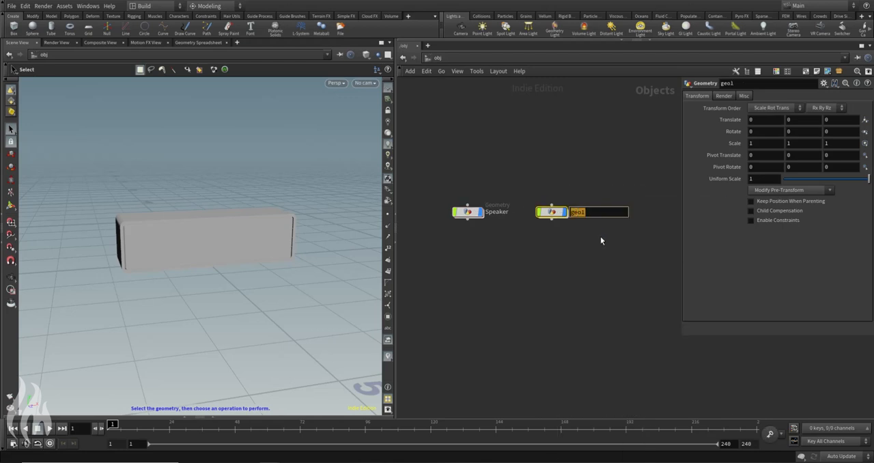
pyautogui.write('Ground')
pyautogui.press('Return')
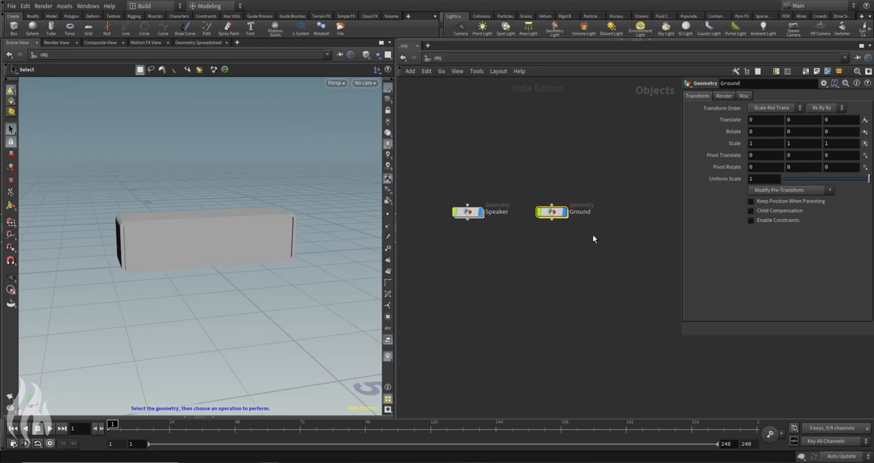
# Step: Create a Grid node inside the Ground object
pyautogui.doubleClick(554, 212)
pyautogui.press('Tab')
pyautogui.write('grid')
pyautogui.press('Return')
pyautogui.click(553, 248)
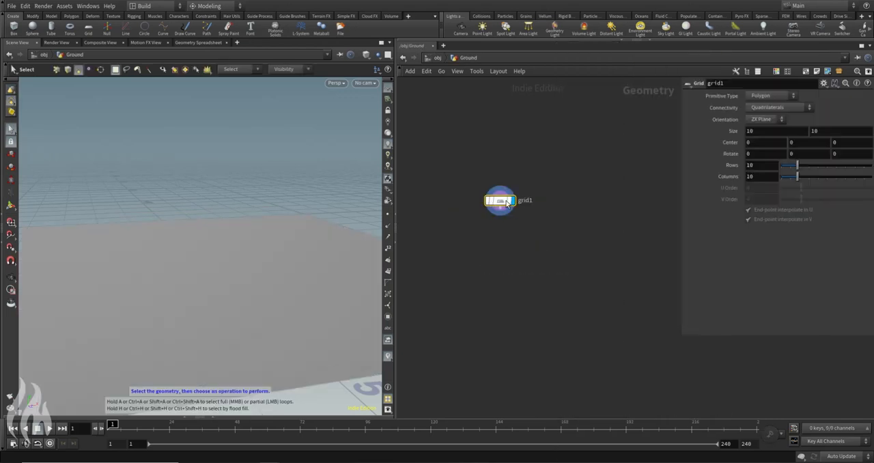
pyautogui.moveTo(501, 202); pyautogui.dragTo(519, 226)
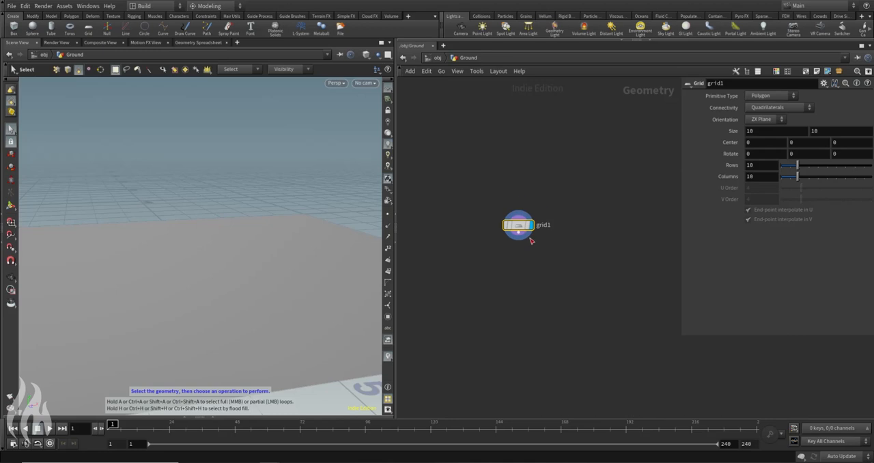
# Step: Set the viewport to show all objects so the speaker is displayed together with the grid
pyautogui.click(377, 55)
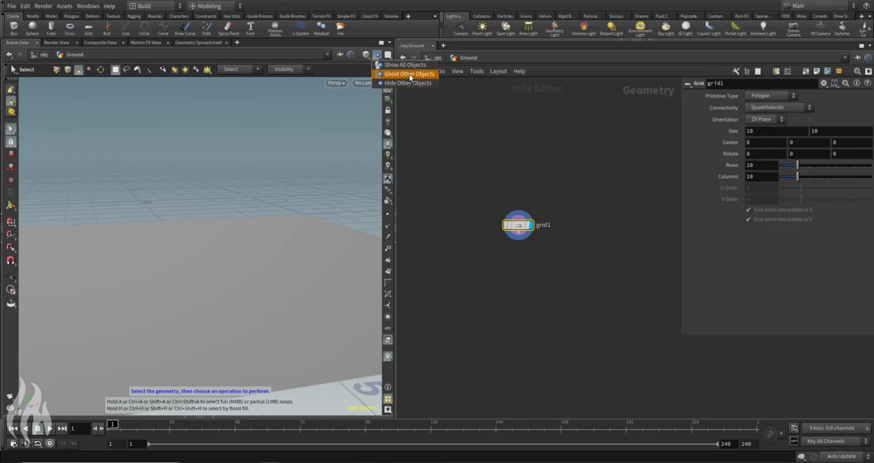
pyautogui.click(410, 67)
pyautogui.keyDown('alt'); pyautogui.moveTo(229, 287); pyautogui.dragTo(171, 217); pyautogui.keyUp('alt')
pyautogui.keyDown('alt'); pyautogui.moveTo(191, 168); pyautogui.dragTo(253, 201); pyautogui.keyUp('alt')
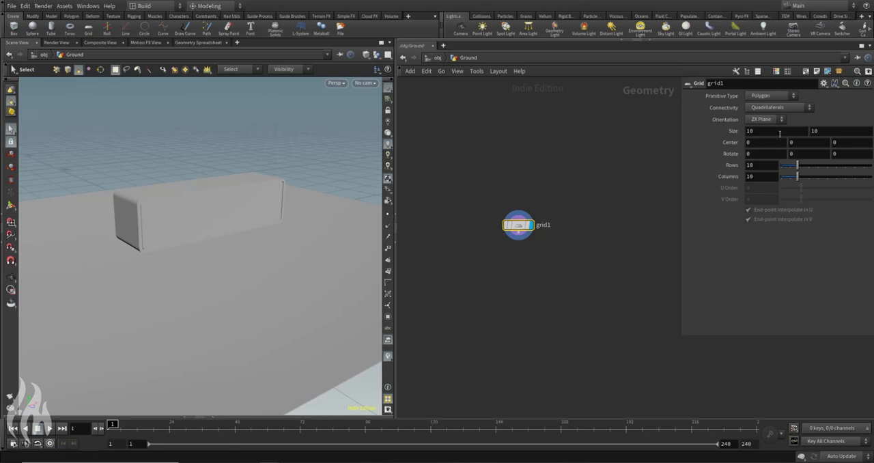
# Step: Set grid1's size to 20 by 20 with 2 rows and 2 columns
pyautogui.click(780, 131)
pyautogui.write('20')
pyautogui.press('Tab')
pyautogui.write('20')
pyautogui.press('Return')
pyautogui.moveTo(762, 166); pyautogui.dragTo(707, 189)
pyautogui.write('2')
pyautogui.press('Tab')
pyautogui.write('2')
pyautogui.press('Return')
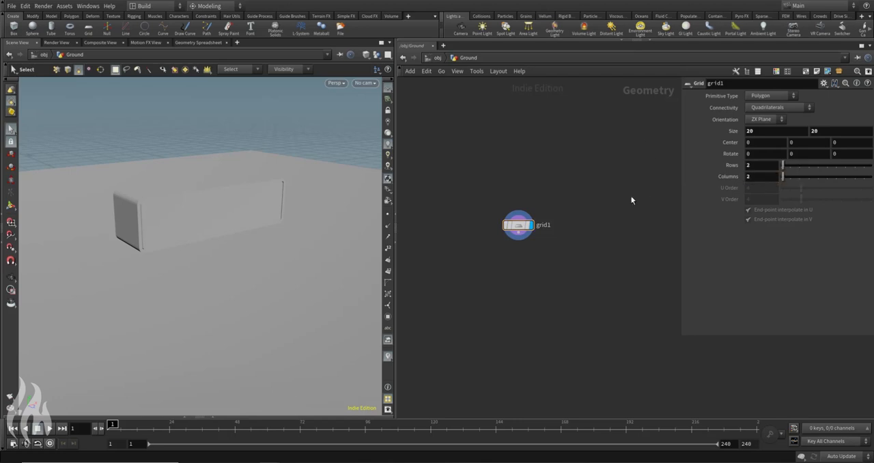
# Step: Add a UV Texture node directly below grid1 and connect it to the grid
pyautogui.click(368, 56)
pyautogui.click(399, 112)
pyautogui.keyDown('alt'); pyautogui.moveTo(253, 171); pyautogui.dragTo(95, 166, button='right'); pyautogui.keyUp('alt')
pyautogui.keyDown('alt'); pyautogui.moveTo(274, 116); pyautogui.dragTo(277, 144); pyautogui.keyUp('alt')
pyautogui.keyDown('alt'); pyautogui.moveTo(199, 128); pyautogui.dragTo(200, 170); pyautogui.keyUp('alt')
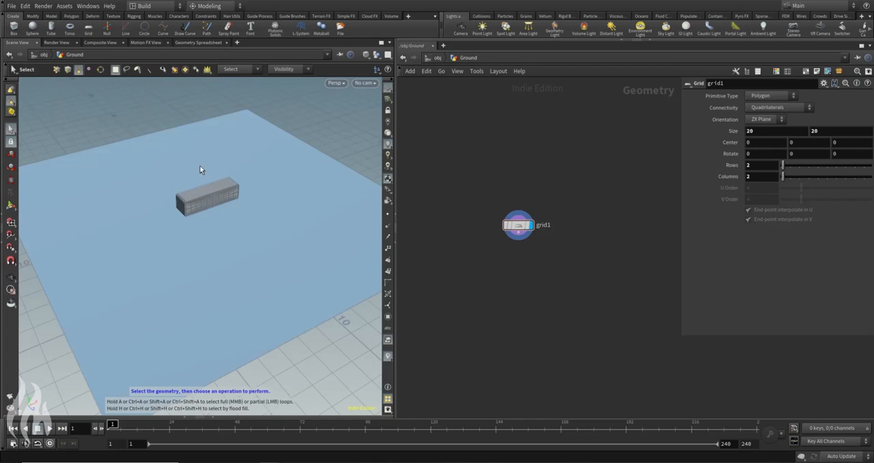
pyautogui.press('Tab')
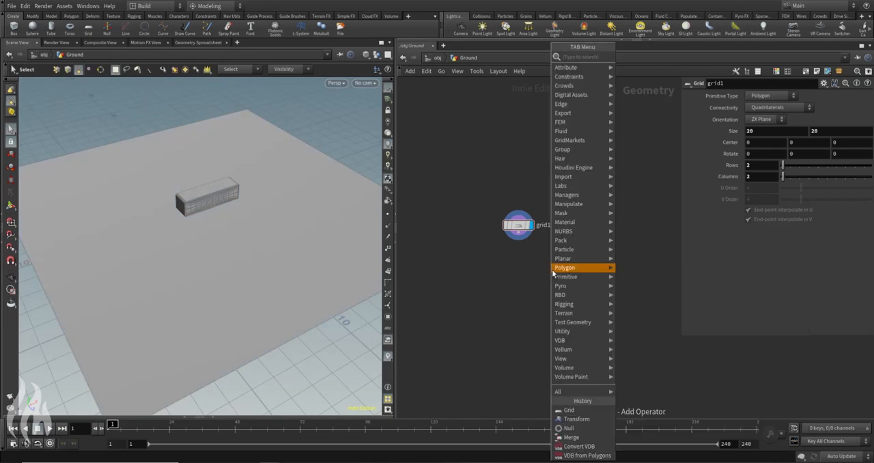
pyautogui.write('uv')
pyautogui.press('Return')
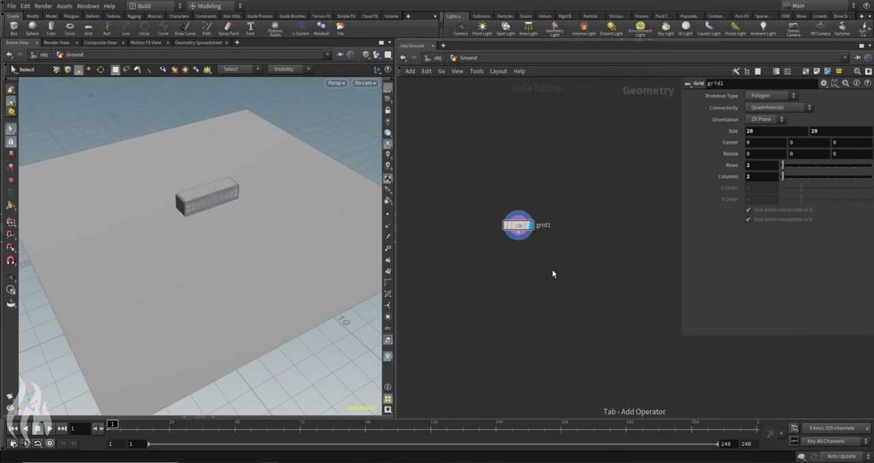
pyautogui.click(523, 263)
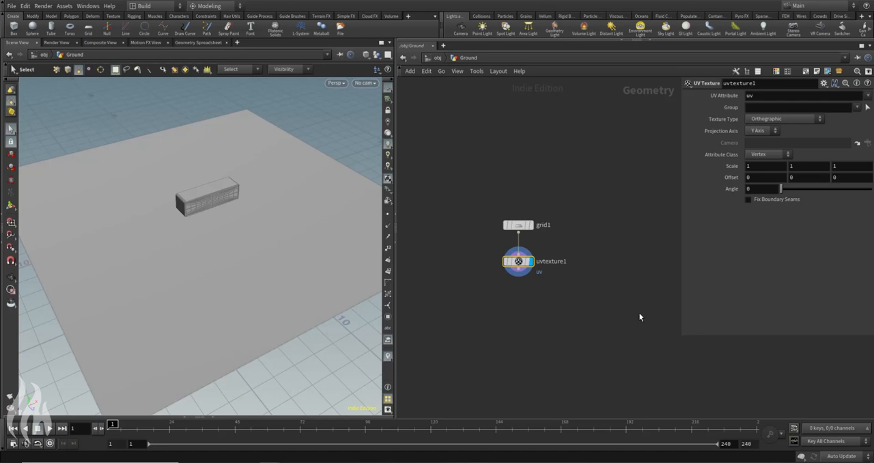
# Step: Branch a UV Quick Shade node off uvtexture1 and display its checker texture on the ground
pyautogui.press('Tab')
pyautogui.write('uvq')
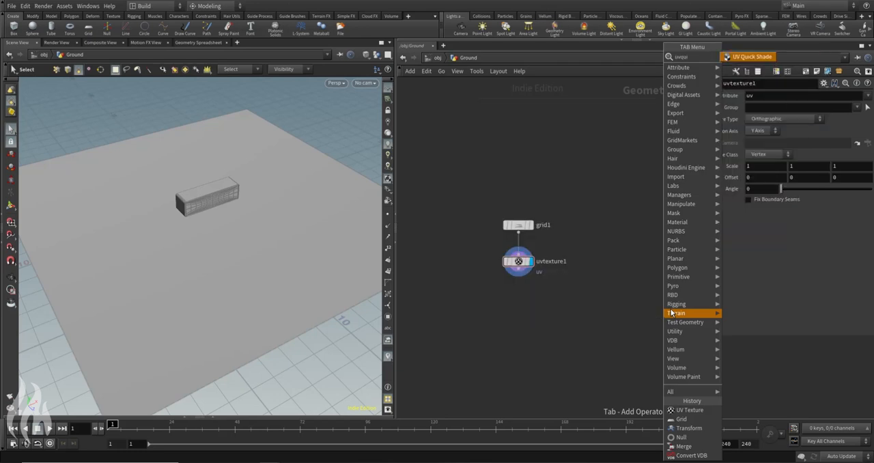
pyautogui.write('ui')
pyautogui.press('Return')
pyautogui.click(609, 300)
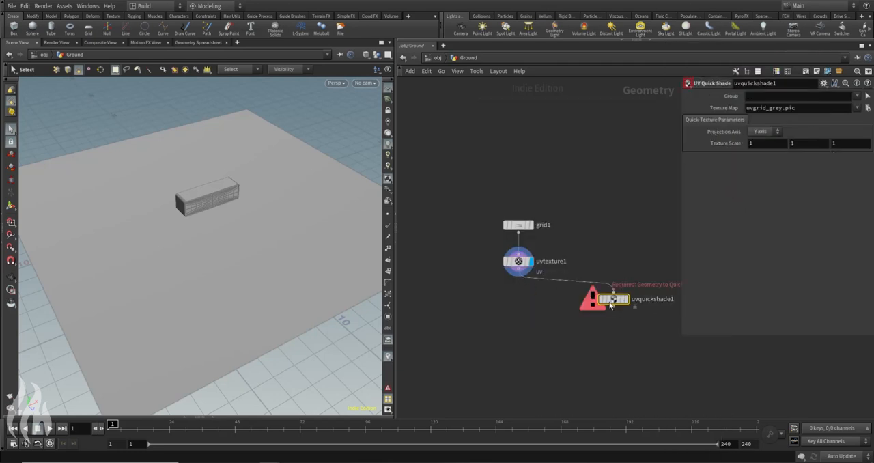
pyautogui.moveTo(609, 304); pyautogui.dragTo(592, 299)
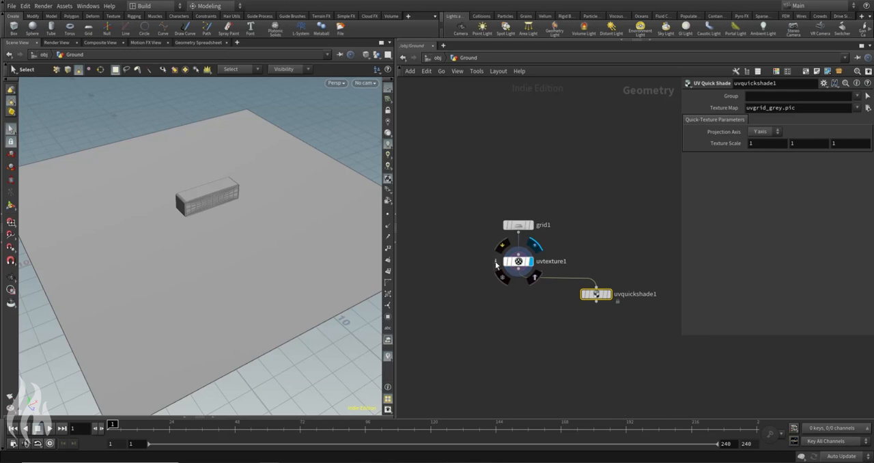
pyautogui.click(496, 264)
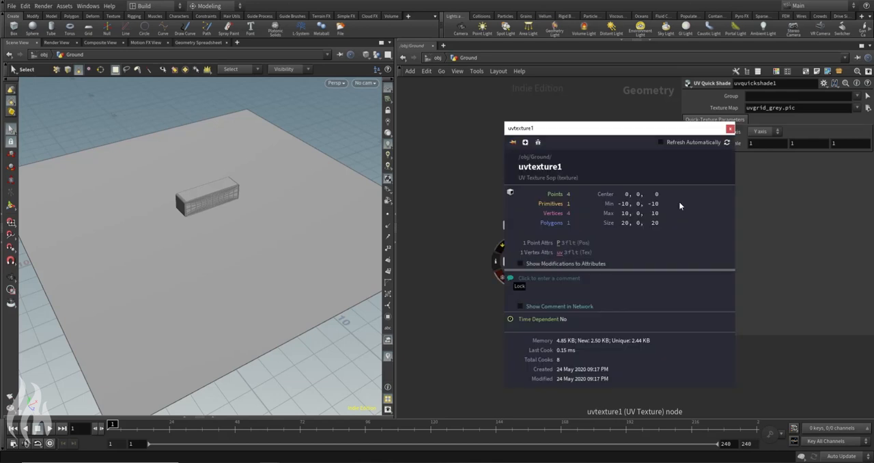
pyautogui.click(730, 129)
pyautogui.click(598, 295)
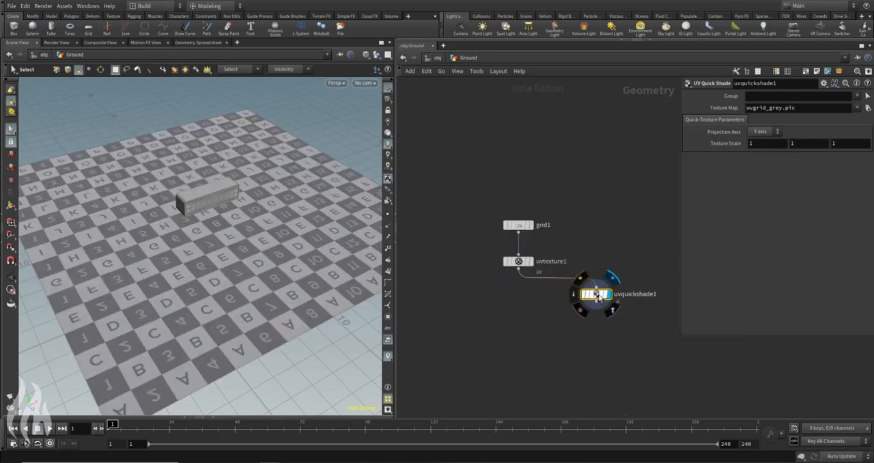
pyautogui.moveTo(655, 219); pyautogui.dragTo(580, 310)
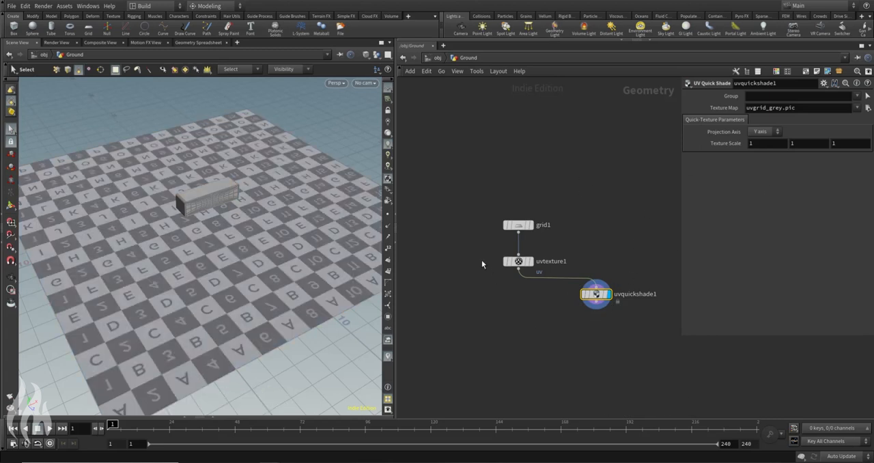
# Step: Select uvtexture1 and try to switch the viewport to the UV view
pyautogui.click(518, 261)
pyautogui.click(334, 83)
pyautogui.moveTo(333, 103)
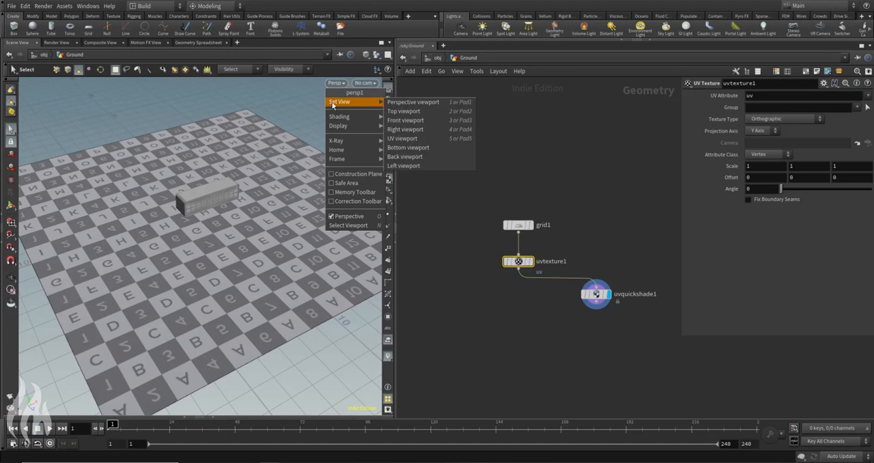
pyautogui.click(404, 139)
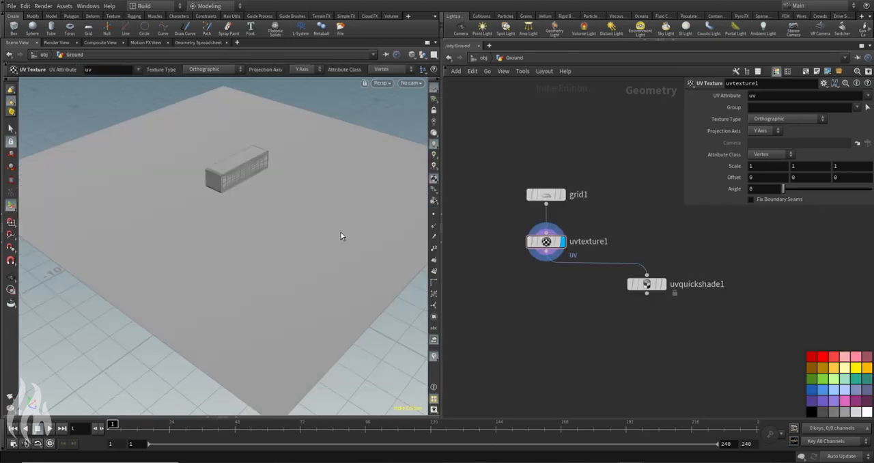
pyautogui.press('Escape')
pyautogui.moveTo(323, 160); pyautogui.dragTo(239, 239)
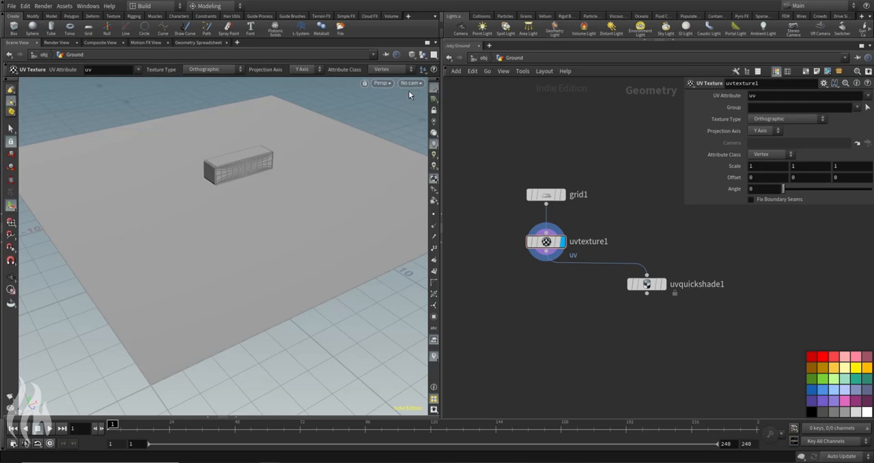
# Step: Switch the viewport to the UV view and examine the UV layout of the ground grid
pyautogui.click(381, 83)
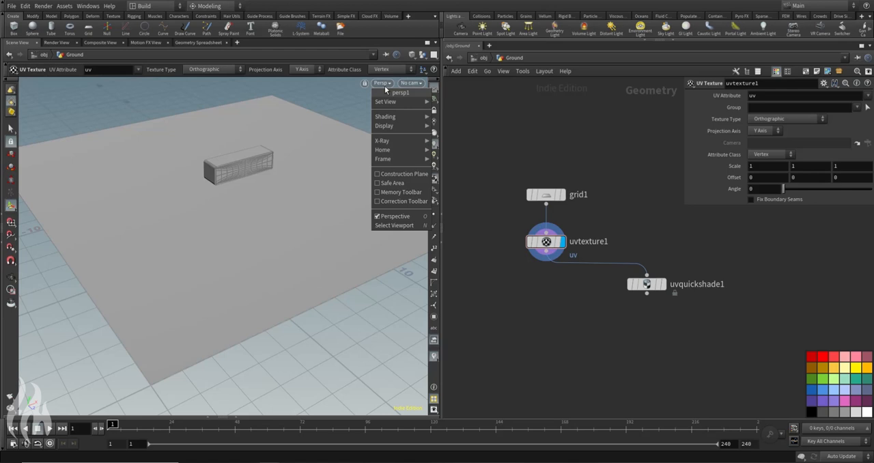
pyautogui.moveTo(395, 102)
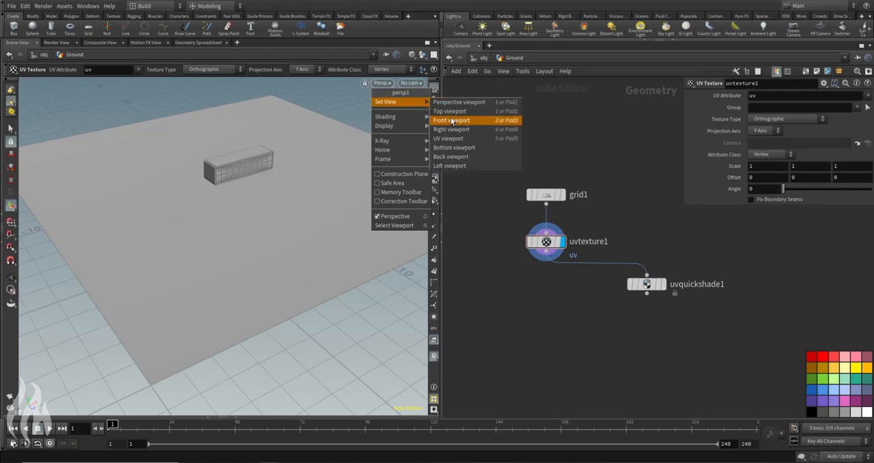
pyautogui.click(457, 142)
pyautogui.keyDown('alt'); pyautogui.moveTo(290, 290); pyautogui.dragTo(276, 288, button='middle'); pyautogui.keyUp('alt')
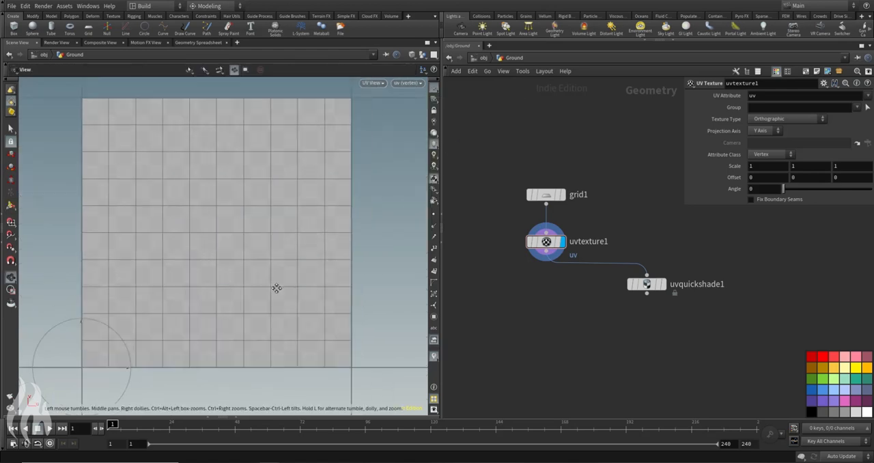
pyautogui.keyDown('alt'); pyautogui.moveTo(277, 288); pyautogui.dragTo(278, 213, button='right'); pyautogui.keyUp('alt')
# Step: Place a temporary Pig Head test geometry, look at its UV layout, and delete it
pyautogui.moveTo(621, 139); pyautogui.dragTo(500, 172, button='middle')
pyautogui.write('p')
pyautogui.press('Return')
pyautogui.click(557, 192)
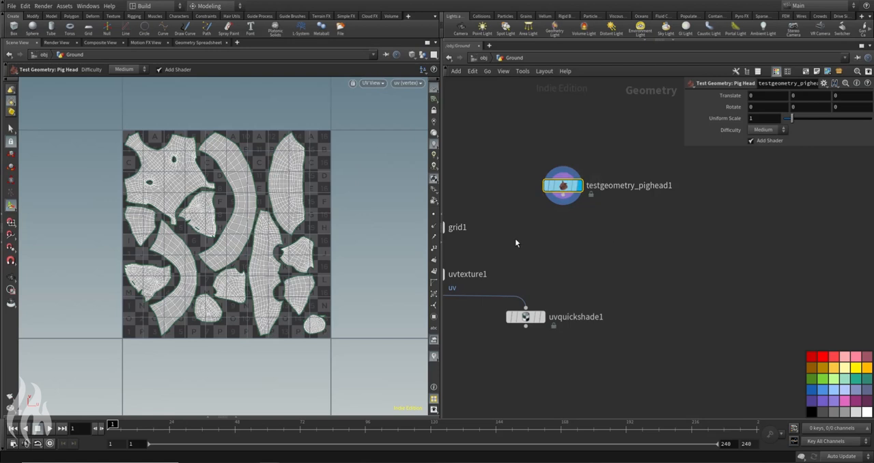
pyautogui.press('Delete')
# Step: Switch the viewport back to the perspective view to look at the textured ground
pyautogui.click(373, 82)
pyautogui.moveTo(394, 103)
pyautogui.click(450, 104)
pyautogui.keyDown('alt'); pyautogui.moveTo(264, 183); pyautogui.dragTo(312, 138, button='middle'); pyautogui.keyUp('alt')
pyautogui.moveTo(598, 249); pyautogui.dragTo(722, 228, button='middle')
# Step: Connect a Null node below uvtexture1, name it OUT_Ground, and make it the displayed node
pyautogui.press('Tab')
pyautogui.write('nu')
pyautogui.press('Return')
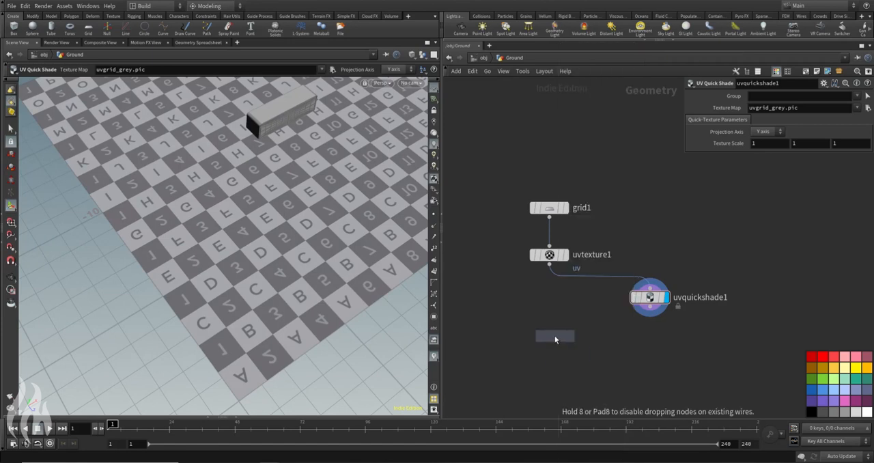
pyautogui.click(555, 337)
pyautogui.click(549, 264)
pyautogui.click(553, 326)
pyautogui.click(588, 335)
pyautogui.write('OUT_Ground')
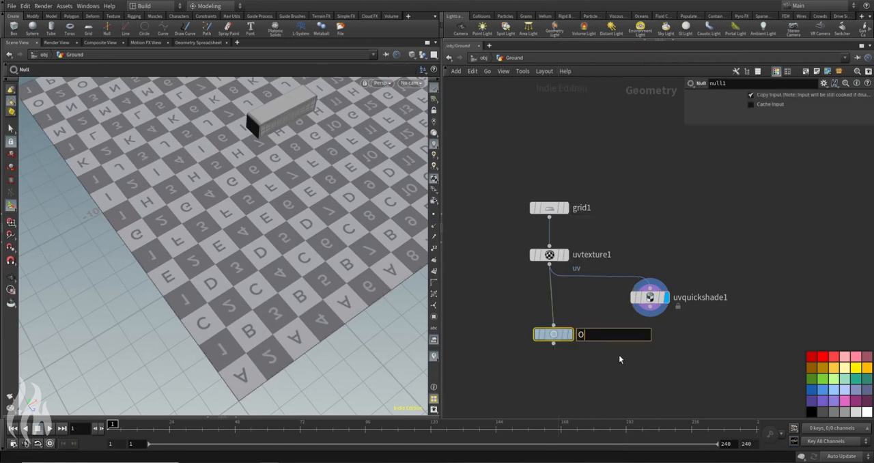
pyautogui.press('Return')
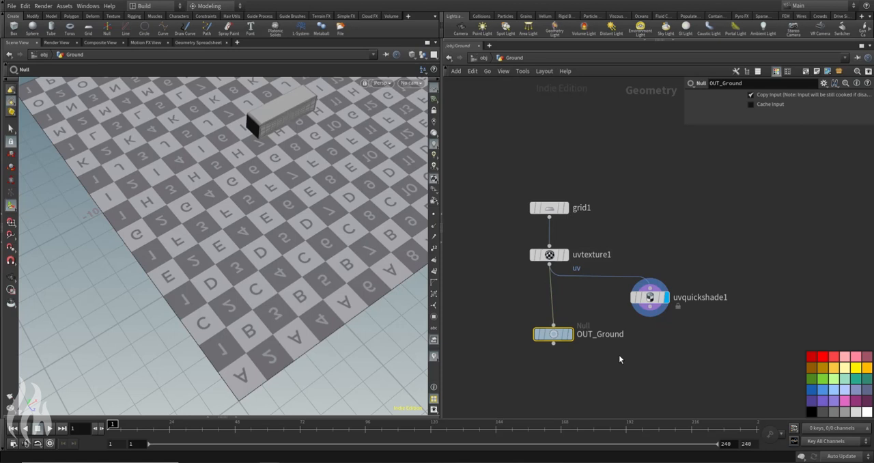
pyautogui.click(566, 334)
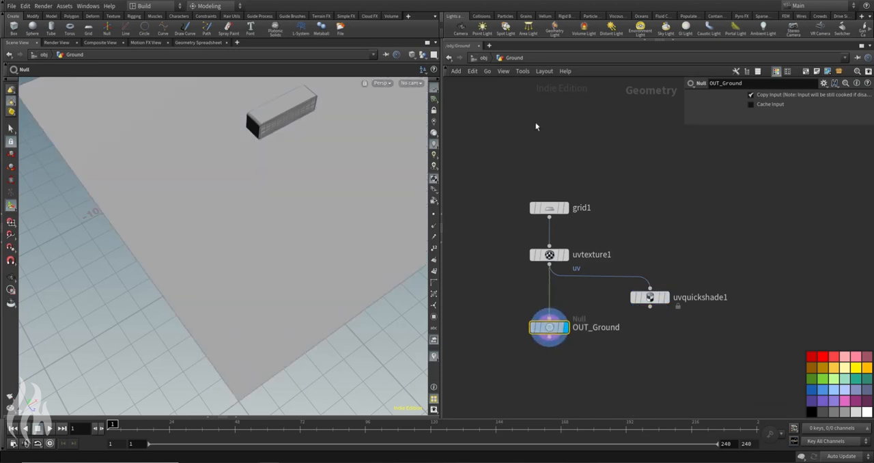
# Step: Return to the object level and view the speaker on the ground with the Select tool active
pyautogui.press('u')
pyautogui.click(509, 203)
pyautogui.keyDown('alt'); pyautogui.moveTo(353, 198); pyautogui.dragTo(338, 147); pyautogui.keyUp('alt')
pyautogui.click(11, 141)
pyautogui.moveTo(54, 151); pyautogui.dragTo(334, 187)
pyautogui.press('s')
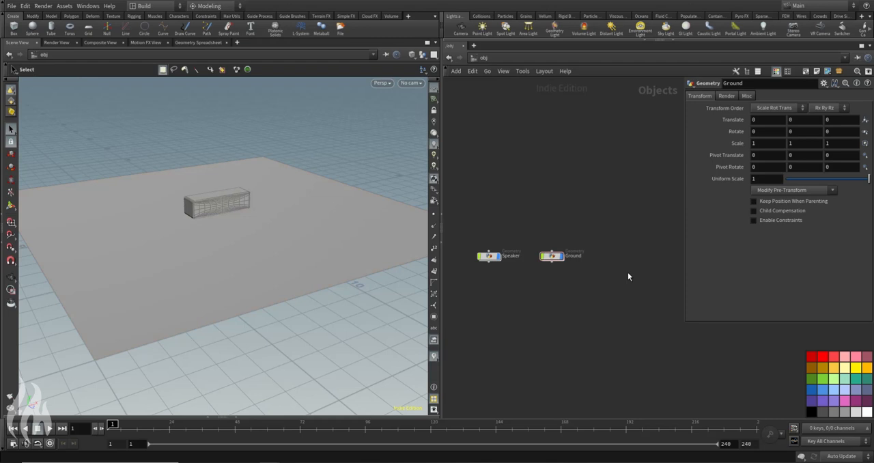
# Step: Add another Geometry object to the network beside Ground
pyautogui.press('Tab')
pyautogui.write('ge')
pyautogui.press('Return')
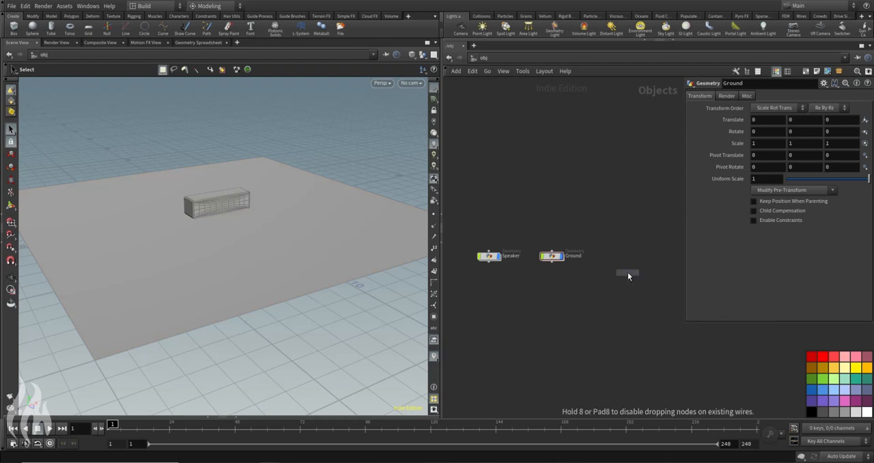
pyautogui.click(627, 257)
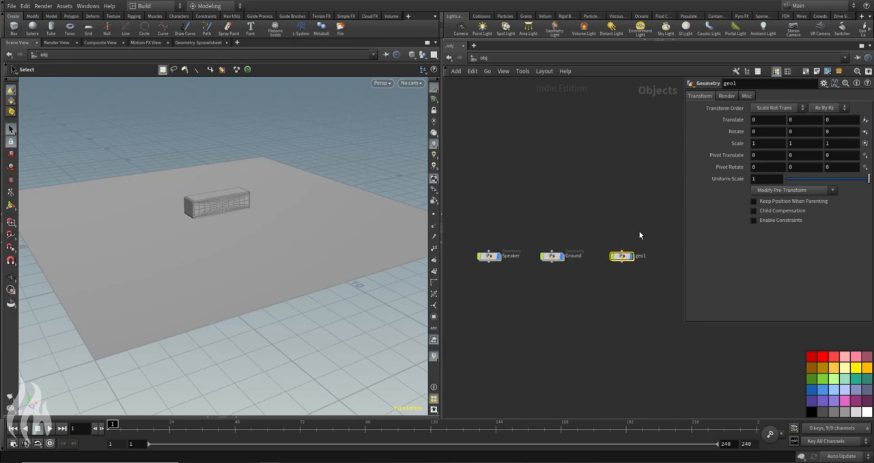
# Step: Rename the new Geometry object beside Ground to texture_gen
pyautogui.moveTo(683, 325); pyautogui.dragTo(708, 276)
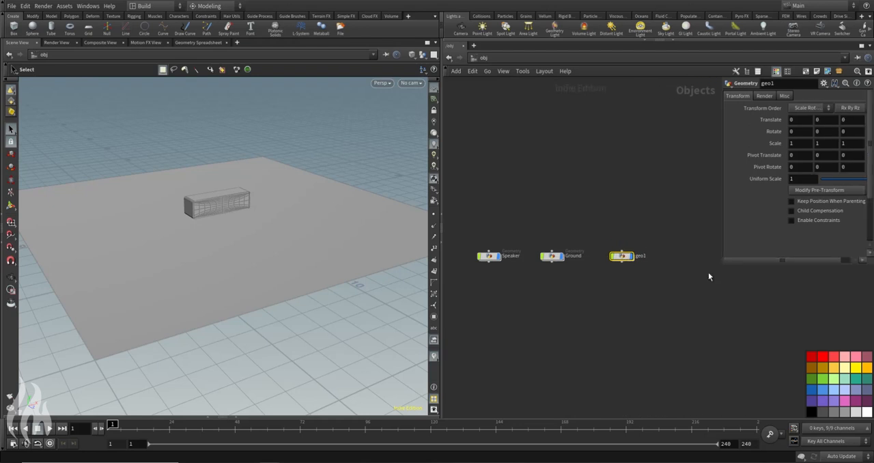
pyautogui.scroll(2, 646, 260)
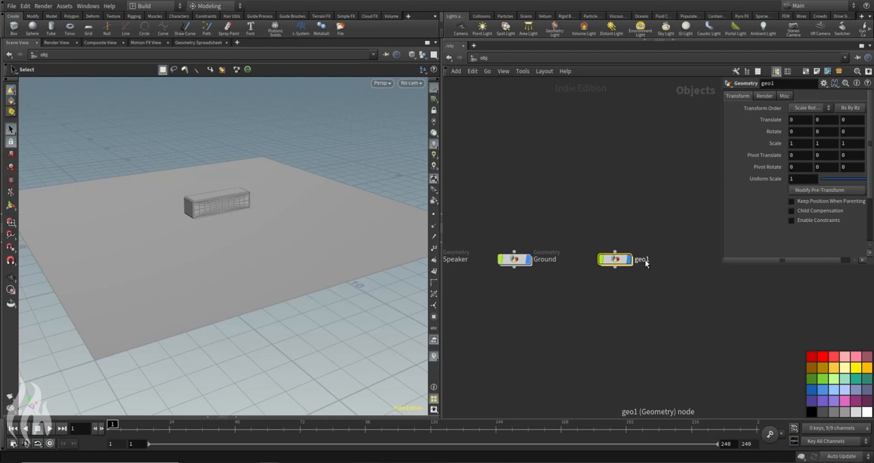
pyautogui.doubleClick(643, 259)
pyautogui.write('texture_gen')
pyautogui.press('Return')
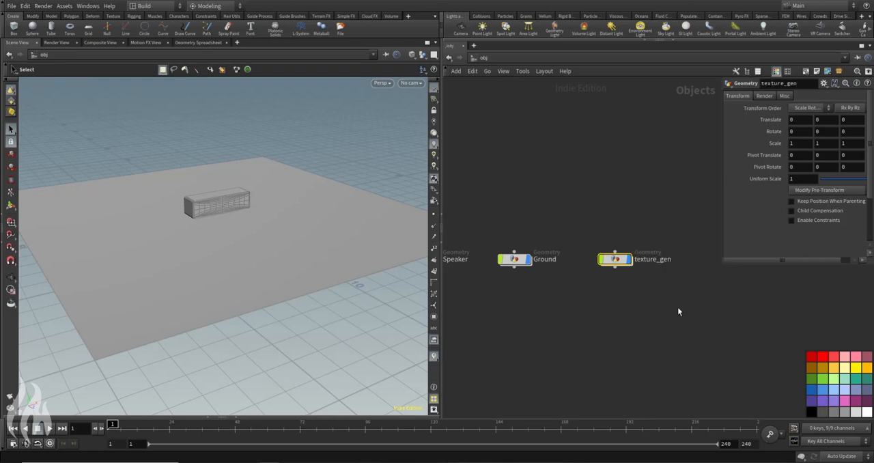
# Step: Go inside the texture_gen object and place an Object Merge node in its empty network
pyautogui.doubleClick(618, 260)
pyautogui.press('Tab')
pyautogui.moveTo(614, 238)
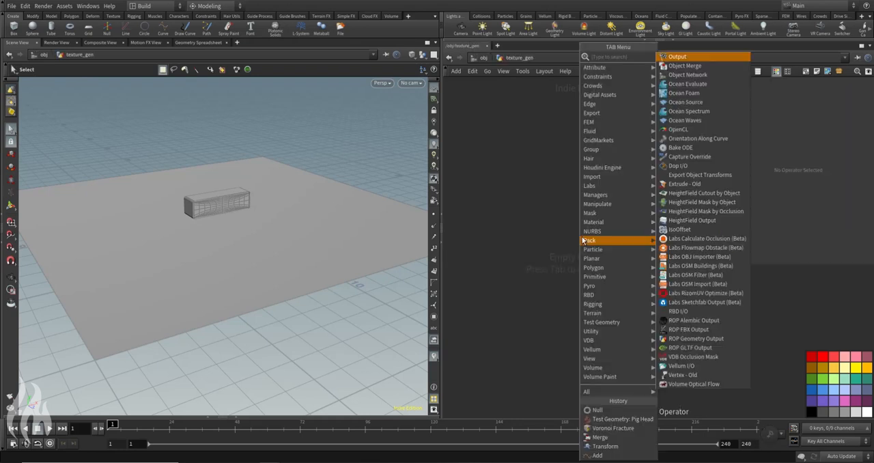
pyautogui.click(686, 55)
pyautogui.click(562, 218)
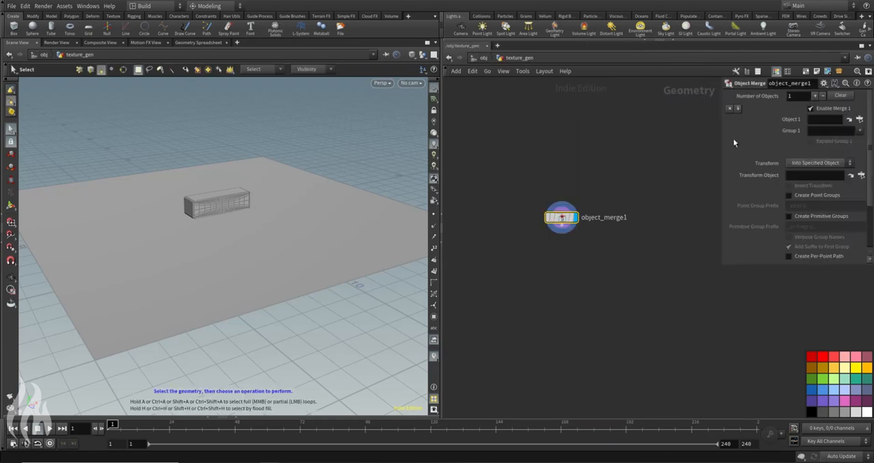
# Step: Reference /obj/Ground/OUT_Ground as Object 1 of the Object Merge node and hide the other objects in the viewport
pyautogui.click(859, 120)
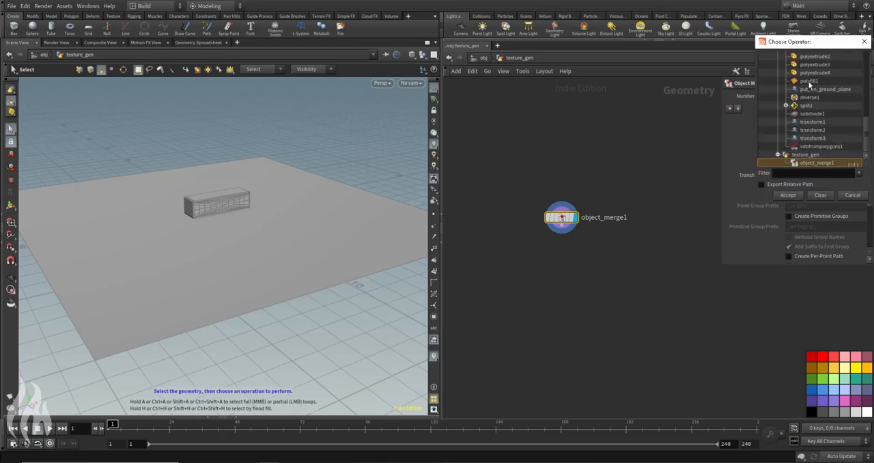
pyautogui.moveTo(754, 205); pyautogui.dragTo(683, 250)
pyautogui.scroll(10, 792, 145)
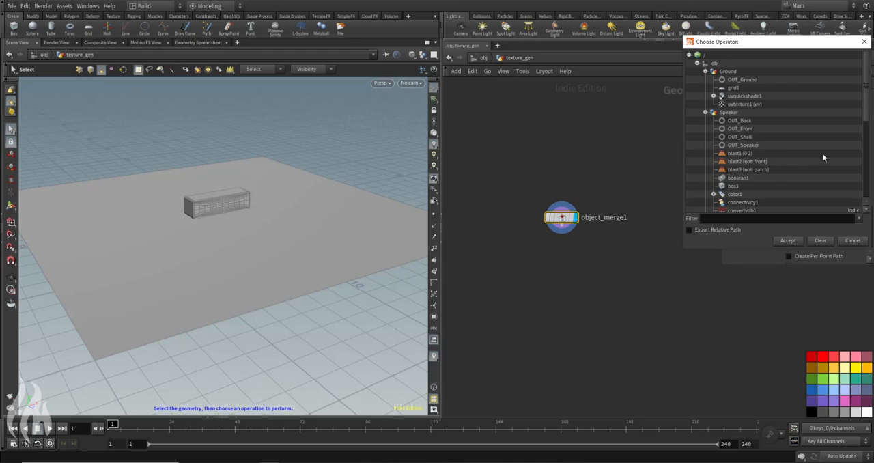
pyautogui.click(744, 80)
pyautogui.click(789, 241)
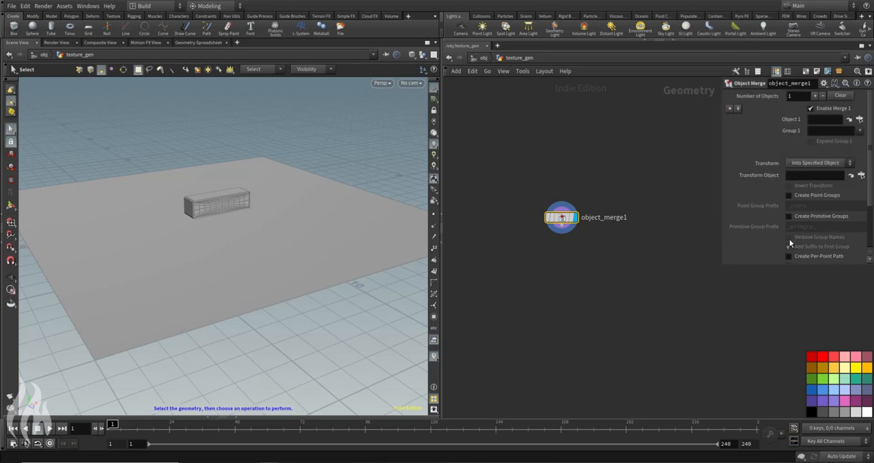
pyautogui.click(423, 54)
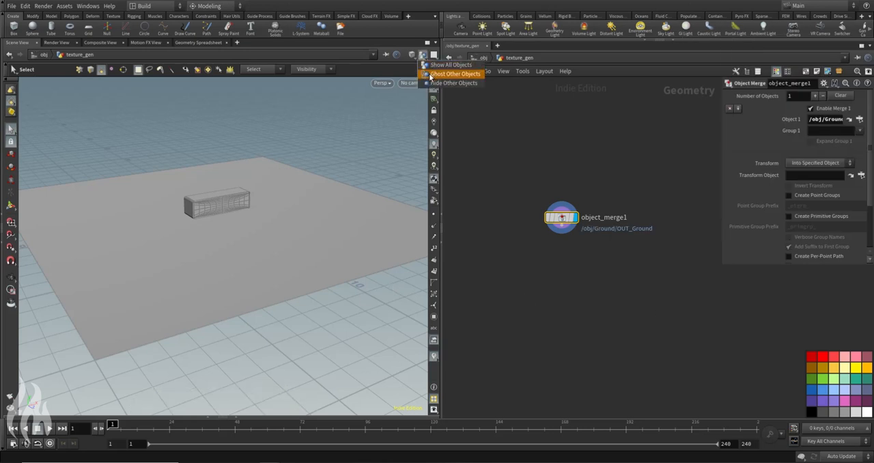
pyautogui.click(451, 83)
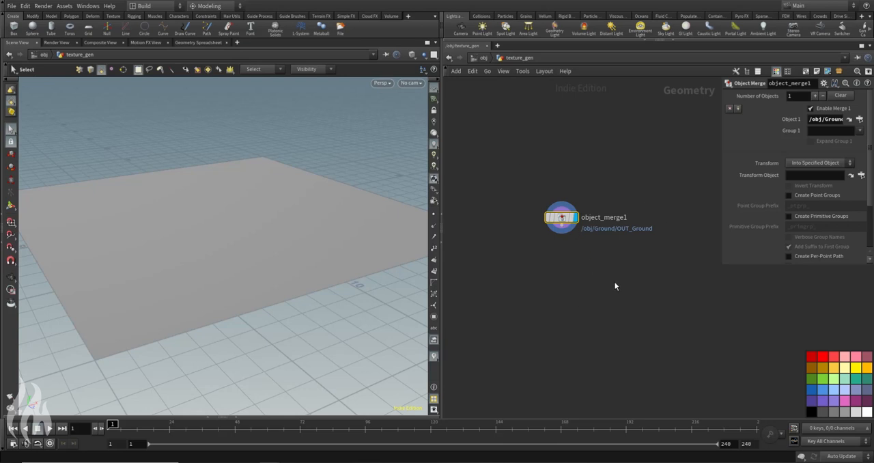
# Step: Place a Voronoi Fracture node below the Object Merge node
pyautogui.press('Tab')
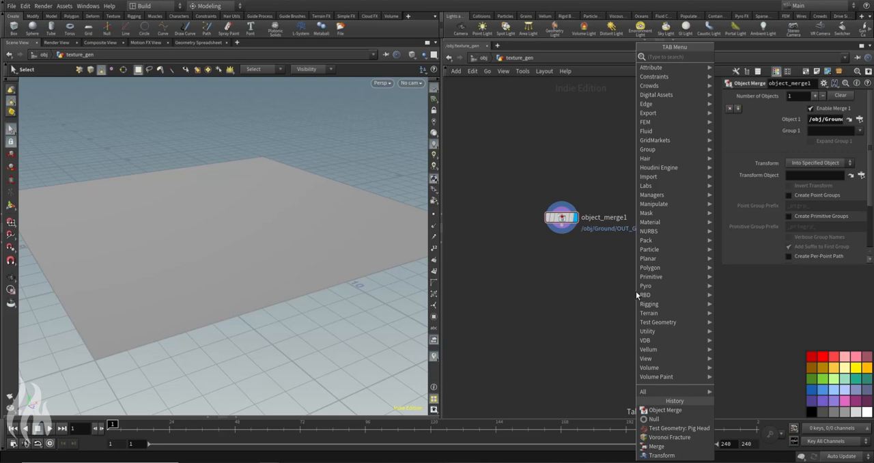
pyautogui.write('vop')
pyautogui.press('Return')
pyautogui.click(635, 292)
# Step: Place an Add node beside the Object Merge node and enable its Point 0 at the origin
pyautogui.click(622, 265)
pyautogui.press('Tab')
pyautogui.write('sca')
pyautogui.press('Return')
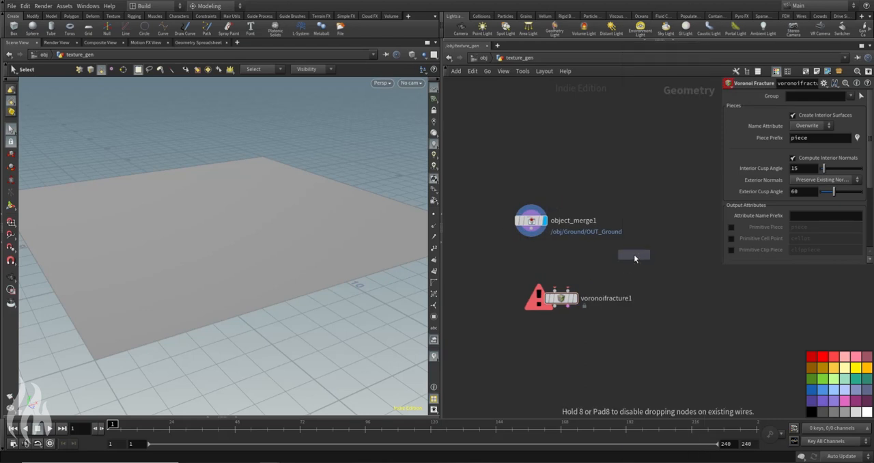
pyautogui.click(629, 201)
pyautogui.click(751, 132)
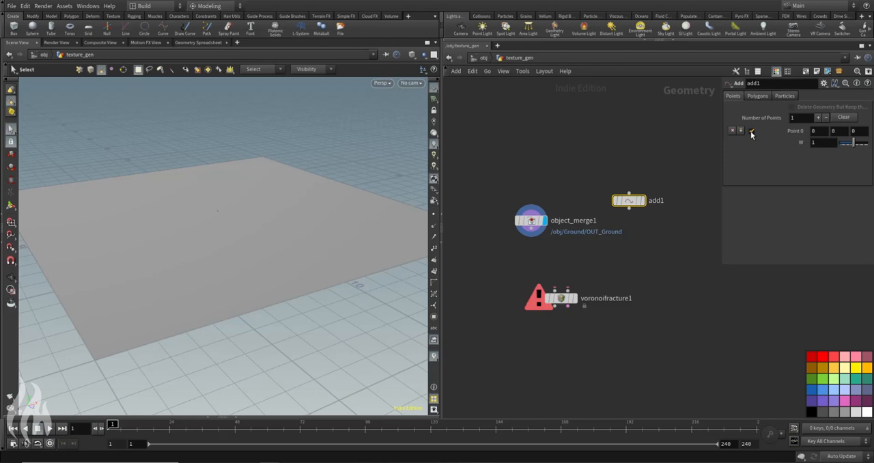
pyautogui.moveTo(627, 208); pyautogui.dragTo(659, 224)
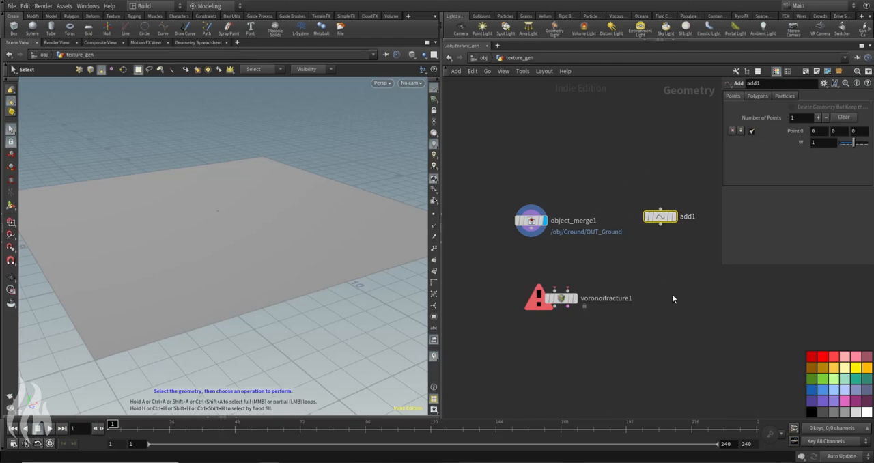
# Step: Place a Transform node below the Add node and wire the Add node's output into it
pyautogui.press('Tab')
pyautogui.press('Escape')
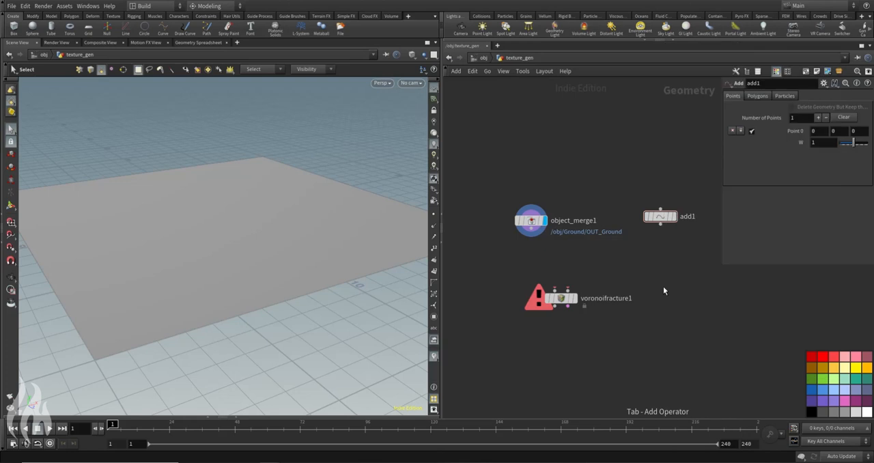
pyautogui.click(620, 265)
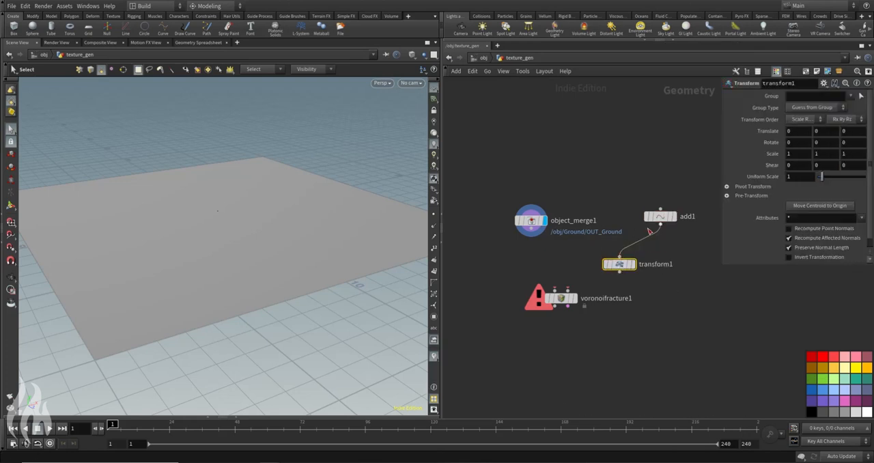
pyautogui.click(620, 272)
pyautogui.click(660, 223)
pyautogui.moveTo(618, 267); pyautogui.dragTo(604, 262)
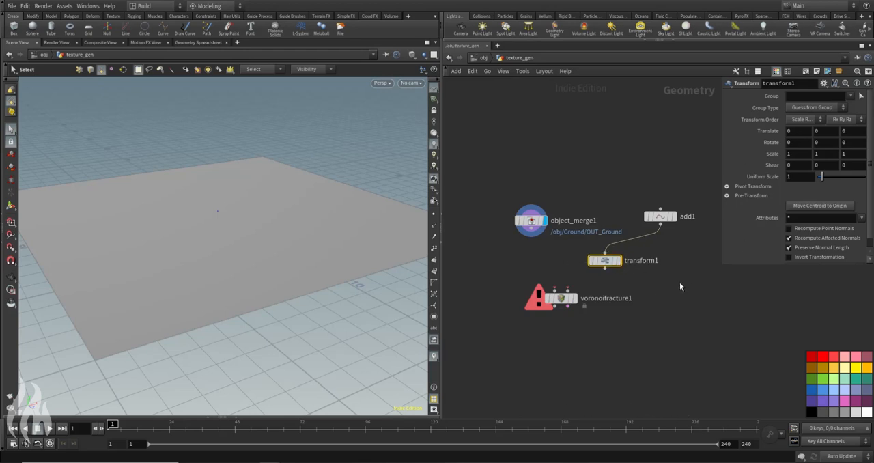
# Step: Duplicate the Transform node twice so that three transforms branch from the Add node
pyautogui.hotkey('ctrl', 'c')
pyautogui.hotkey('ctrl', 'v')
pyautogui.hotkey('ctrl', 'v')
# Step: Add a Merge node, wire all three Transform nodes into it, and make it the displayed node
pyautogui.press('Tab')
pyautogui.write('merge')
pyautogui.press('Return')
pyautogui.click(675, 333)
pyautogui.moveTo(564, 244); pyautogui.dragTo(794, 309)
pyautogui.moveTo(564, 305)
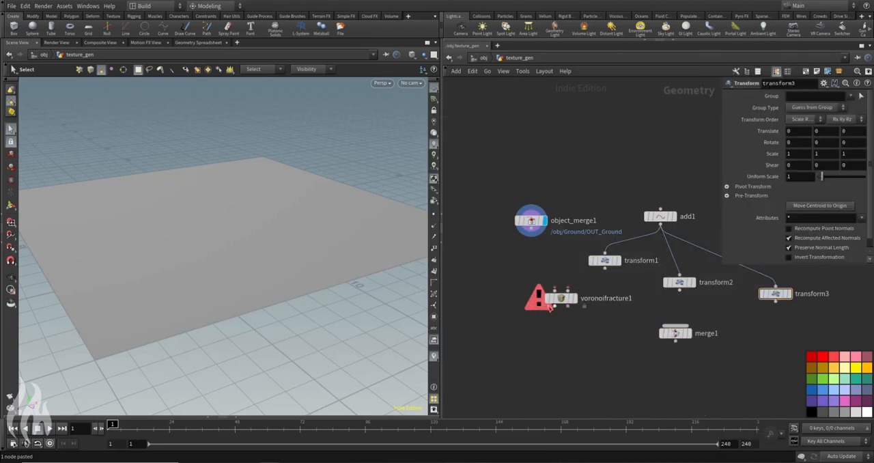
pyautogui.moveTo(564, 305); pyautogui.dragTo(482, 300)
pyautogui.moveTo(566, 250); pyautogui.dragTo(786, 305)
pyautogui.click(776, 302)
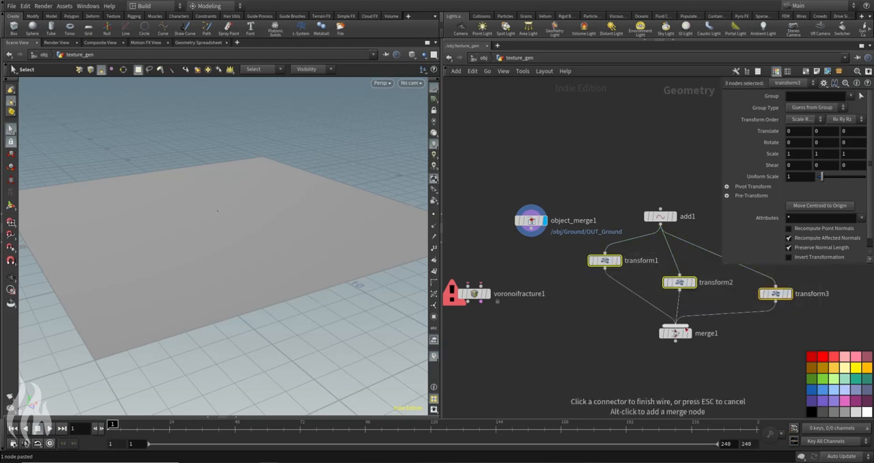
pyautogui.click(675, 326)
pyautogui.click(691, 317)
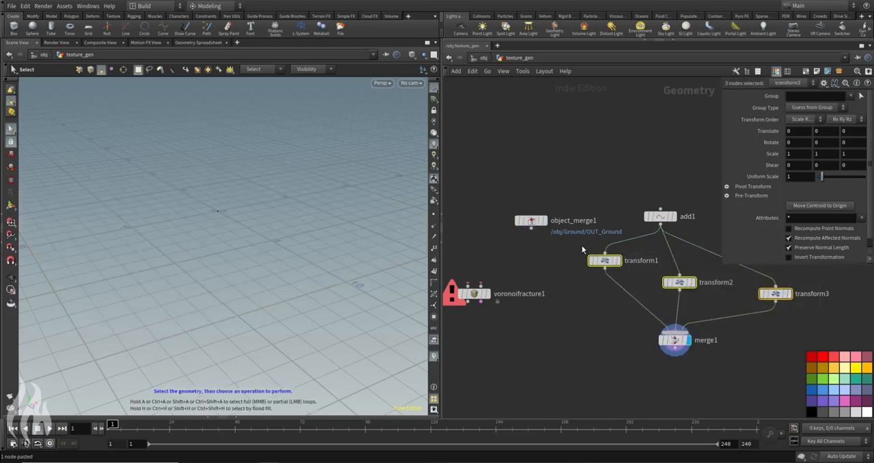
# Step: Spread out the points: transform3 to about (-3.83, 0, -0.03), transform2 to about (2.31, 0, 2.48), transform1 to about (2.22, 0, -1.79)
pyautogui.click(11, 204)
pyautogui.moveTo(242, 206); pyautogui.dragTo(180, 206)
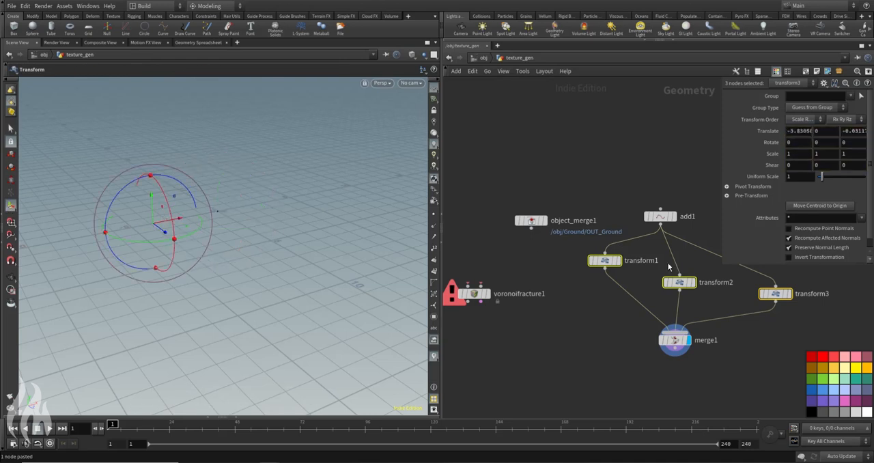
pyautogui.click(679, 282)
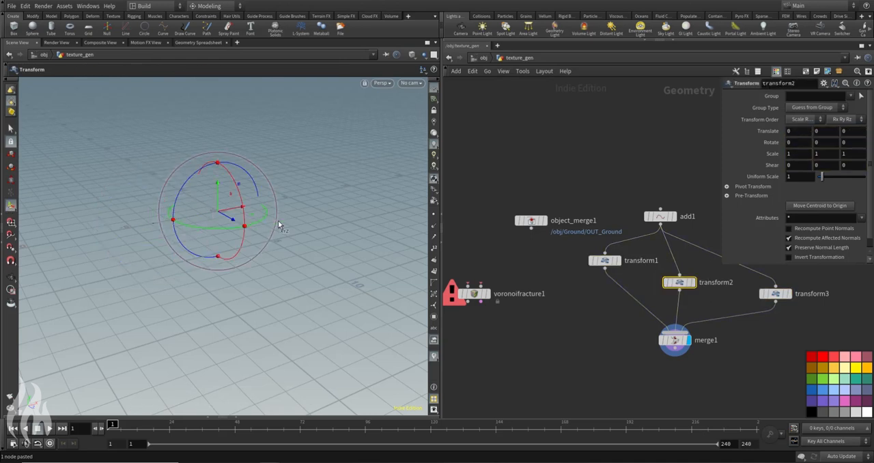
pyautogui.moveTo(249, 218); pyautogui.dragTo(369, 252)
pyautogui.click(775, 294)
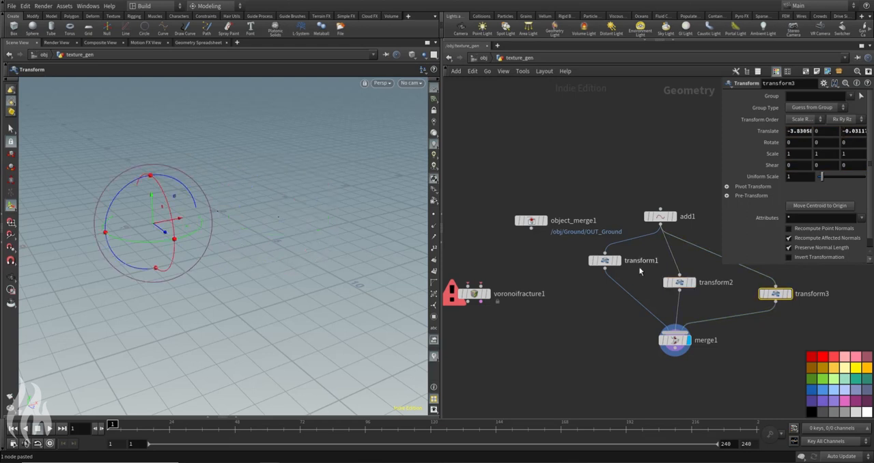
pyautogui.click(605, 260)
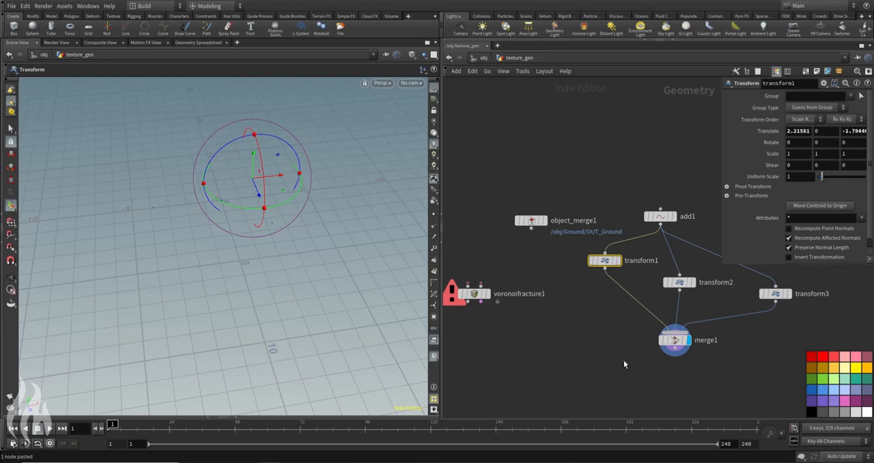
# Step: Wire object_merge1 into the Voronoi Fracture's first input and merge1 into its second, and display the fractured ground
pyautogui.moveTo(471, 294); pyautogui.dragTo(566, 366)
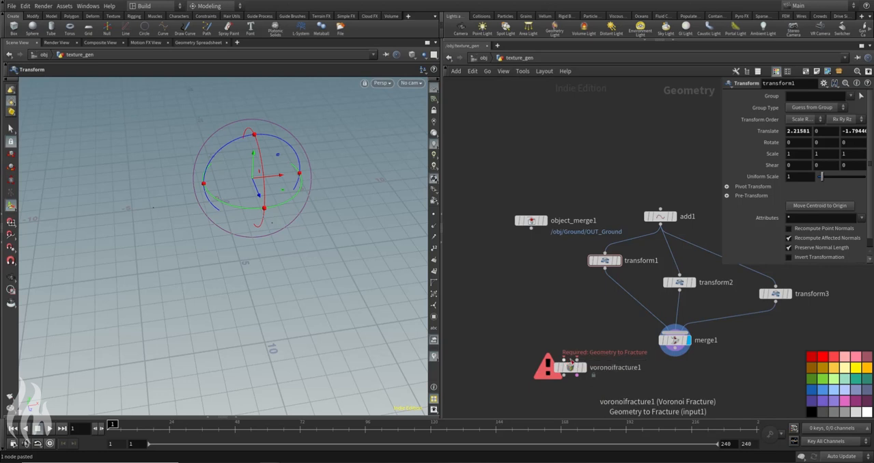
pyautogui.click(564, 360)
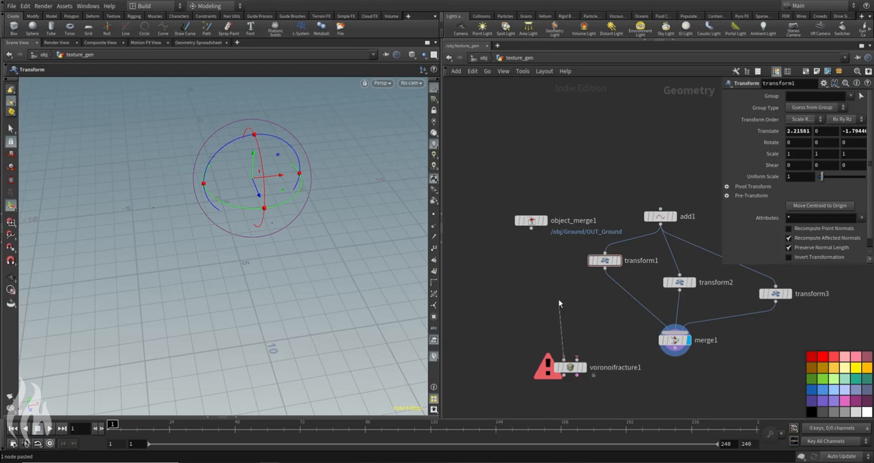
pyautogui.click(532, 227)
pyautogui.moveTo(571, 371); pyautogui.dragTo(563, 386)
pyautogui.click(570, 375)
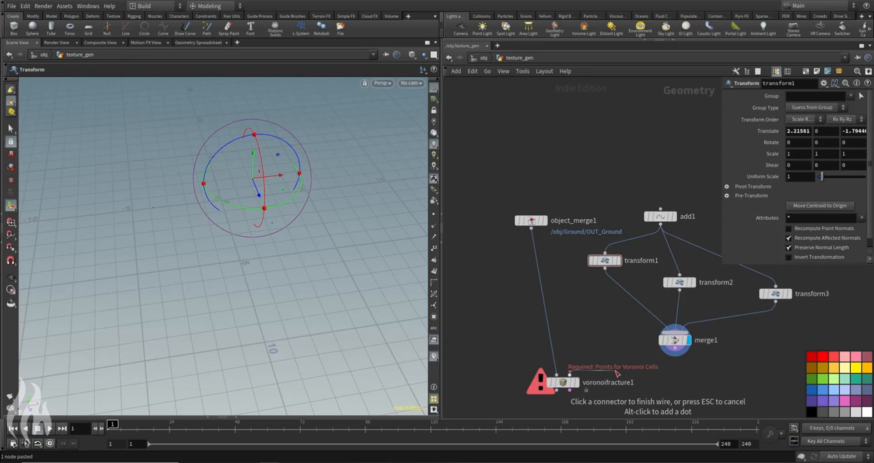
pyautogui.click(659, 357)
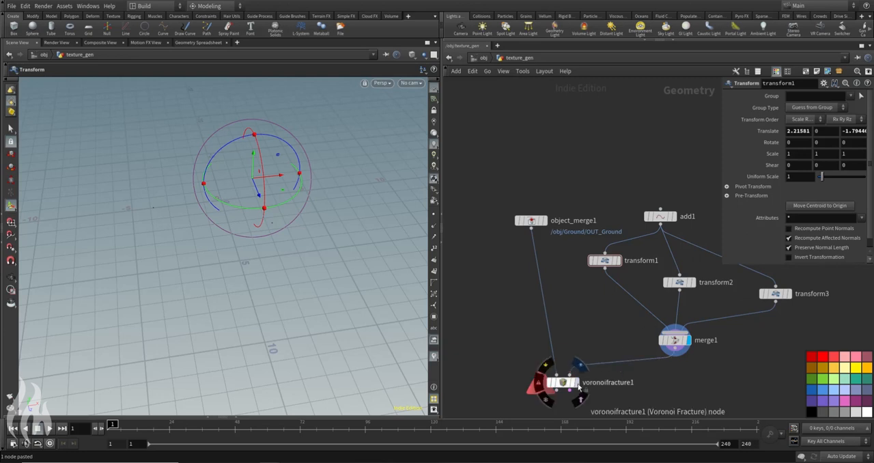
pyautogui.click(576, 382)
pyautogui.keyDown('alt'); pyautogui.moveTo(289, 204); pyautogui.dragTo(233, 181, button='right'); pyautogui.keyUp('alt')
pyautogui.moveTo(232, 181); pyautogui.dragTo(259, 163)
pyautogui.press('Return')
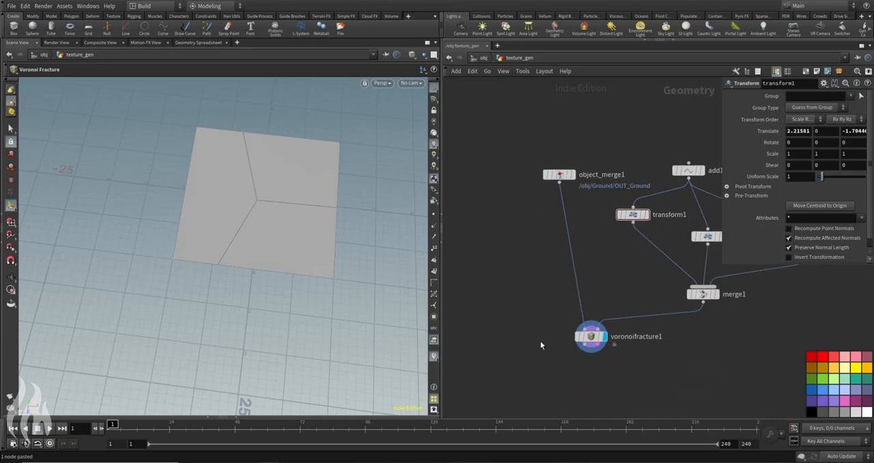
# Step: Connect an Exploded View node below voronoifracture1, display it, and set its Uniform Scale to 0.17
pyautogui.press('Tab')
pyautogui.write('explod')
pyautogui.press('Return')
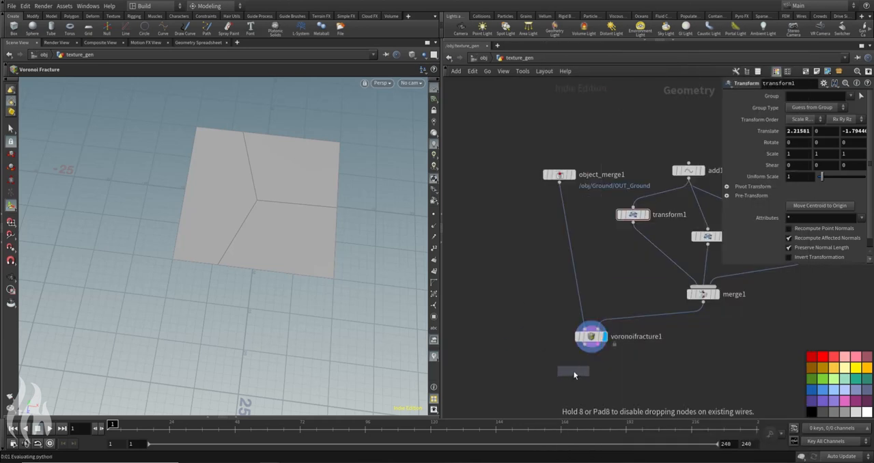
pyautogui.click(585, 375)
pyautogui.click(585, 372)
pyautogui.click(598, 377)
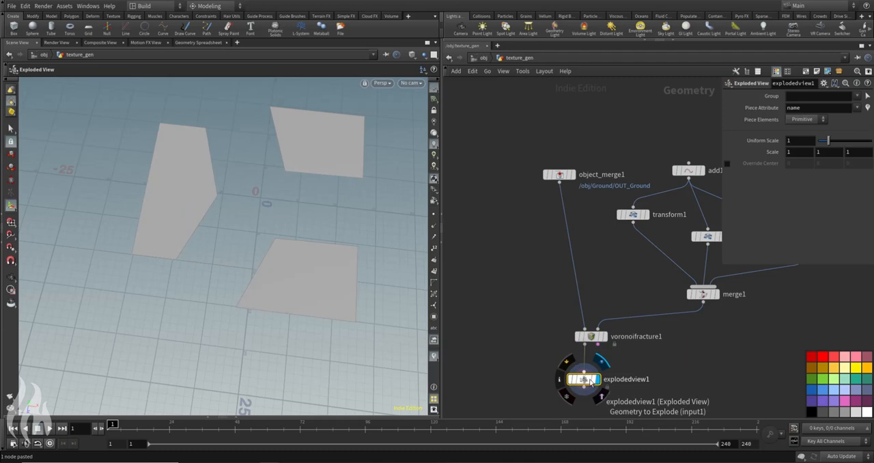
pyautogui.moveTo(834, 142); pyautogui.dragTo(819, 142)
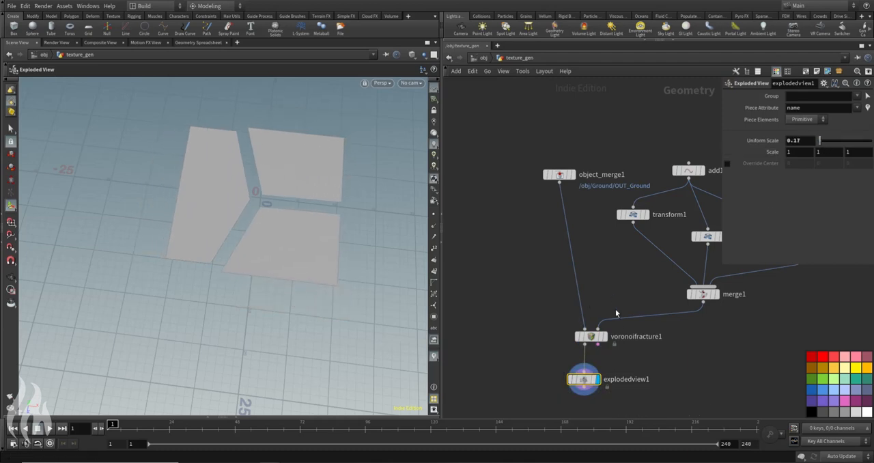
# Step: Move the transform2 point across the ground to about (5.71, 0, -3.75) to reshape the fracture pieces
pyautogui.press('Escape')
pyautogui.moveTo(293, 182)
pyautogui.mouseDown()
pyautogui.moveTo(246, 225)
pyautogui.moveTo(200, 227)
pyautogui.moveTo(264, 228)
pyautogui.moveTo(262, 271)
pyautogui.moveTo(267, 236)
pyautogui.moveTo(255, 261)
pyautogui.moveTo(244, 222)
pyautogui.moveTo(310, 217)
pyautogui.moveTo(288, 193)
pyautogui.mouseUp()
pyautogui.press('Escape')
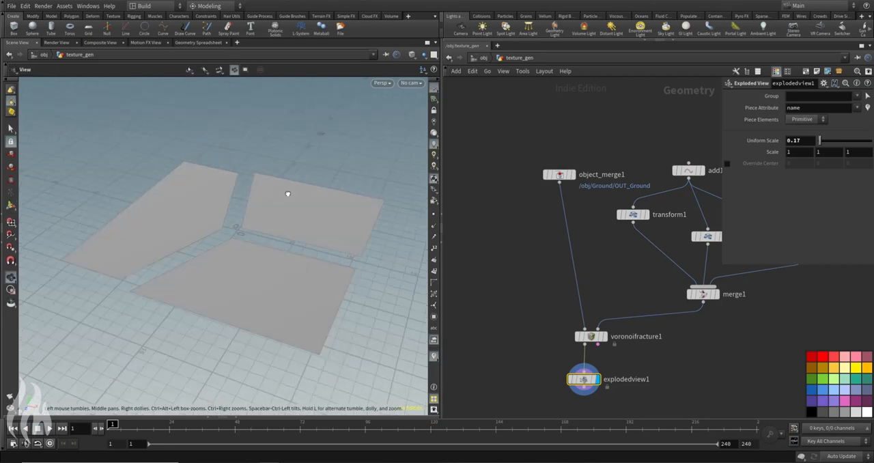
pyautogui.moveTo(628, 255); pyautogui.dragTo(577, 276, button='middle')
pyautogui.click(657, 257)
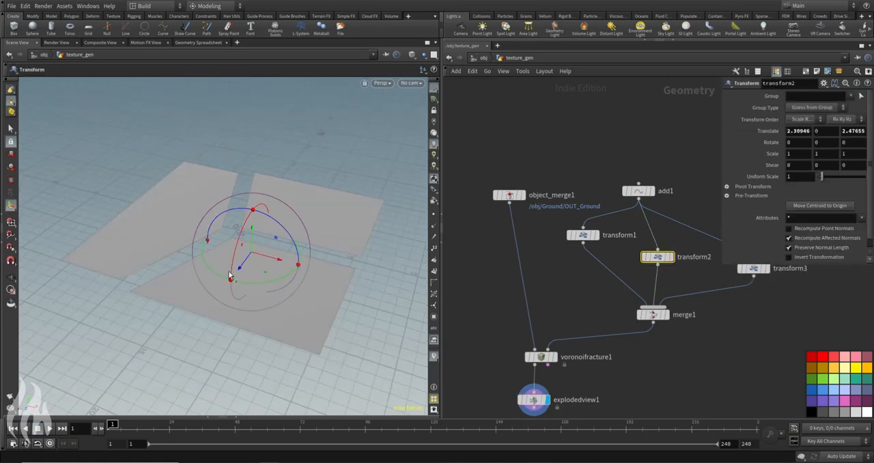
pyautogui.moveTo(265, 266); pyautogui.dragTo(347, 219)
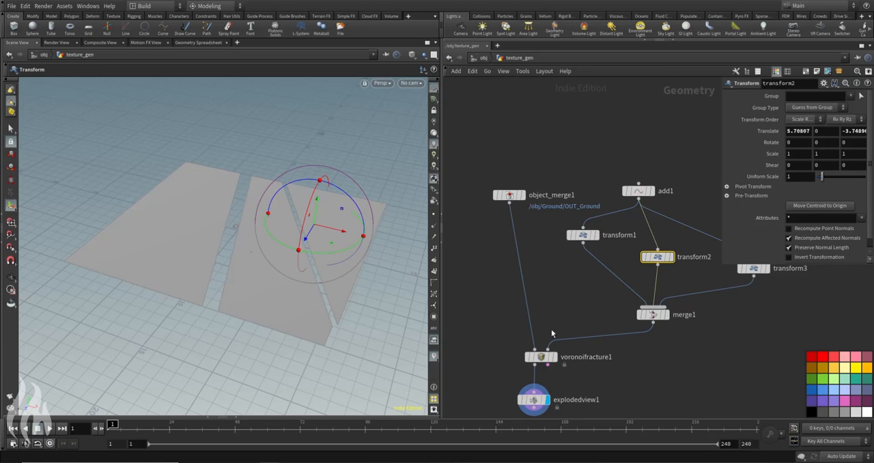
# Step: Display object_merge1 and delete the add1, transform1, transform2, transform3 and merge1 nodes
pyautogui.click(523, 195)
pyautogui.moveTo(579, 162); pyautogui.dragTo(754, 319)
pyautogui.press('Delete')
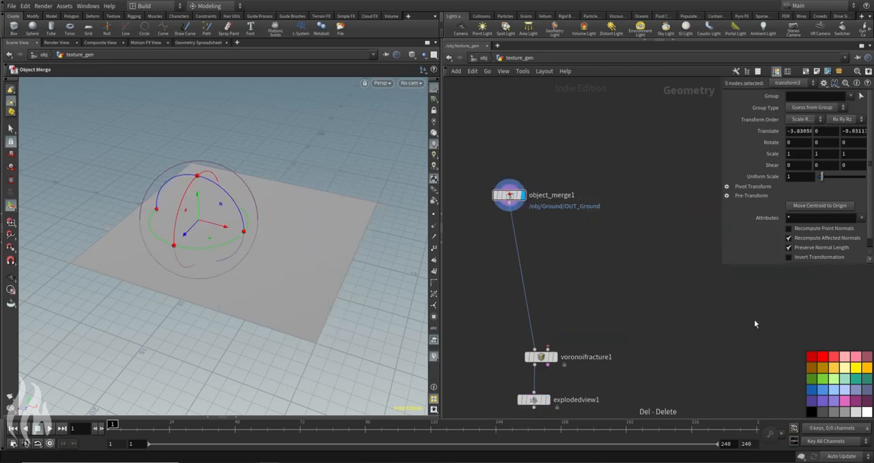
# Step: Add a Scatter node fed by object_merge1 and display its points on the ground
pyautogui.press('Tab')
pyautogui.write('scatt')
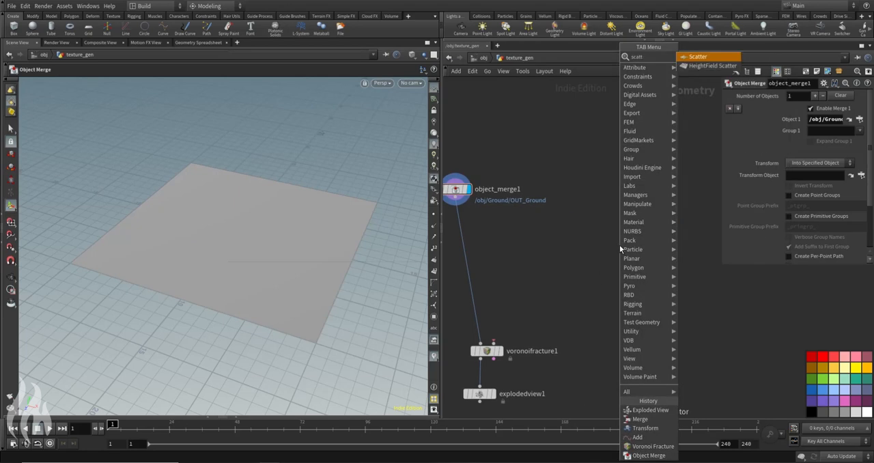
pyautogui.press('Return')
pyautogui.click(563, 239)
pyautogui.click(586, 231)
pyautogui.moveTo(564, 242); pyautogui.dragTo(577, 234)
pyautogui.click(589, 232)
pyautogui.moveTo(321, 226)
pyautogui.keyDown('alt'); pyautogui.mouseDown()
pyautogui.moveTo(307, 218)
pyautogui.moveTo(319, 210)
pyautogui.mouseUp(); pyautogui.keyUp('alt')
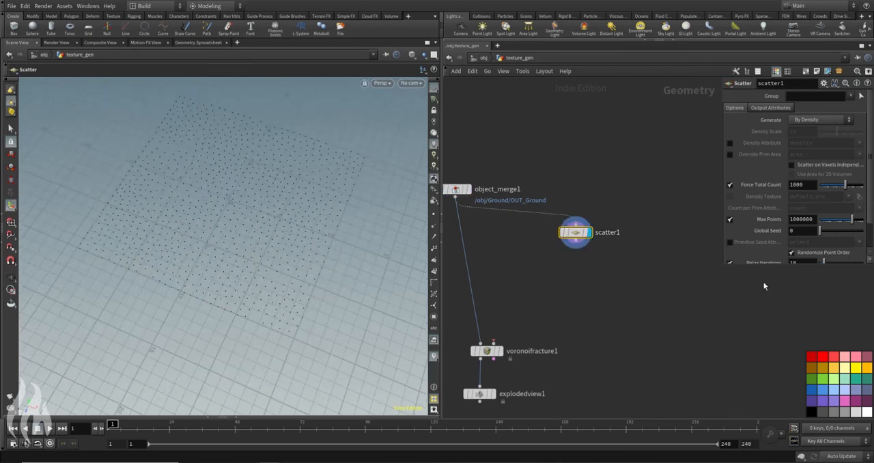
# Step: Set scatter1's Force Total Count to 5, turn on point display, disable Relax Iterations and set the Global Seed to 3.9
pyautogui.doubleClick(812, 183)
pyautogui.write('5')
pyautogui.press('Return')
pyautogui.click(434, 214)
pyautogui.scroll(-1, 730, 235)
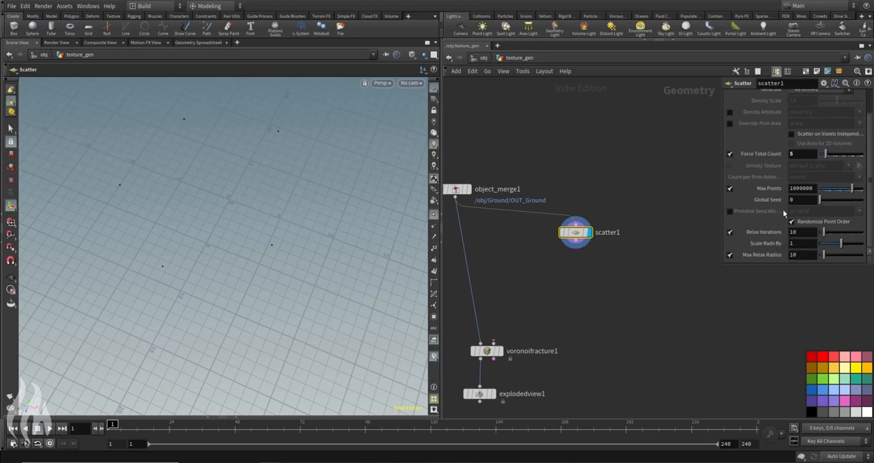
pyautogui.click(730, 232)
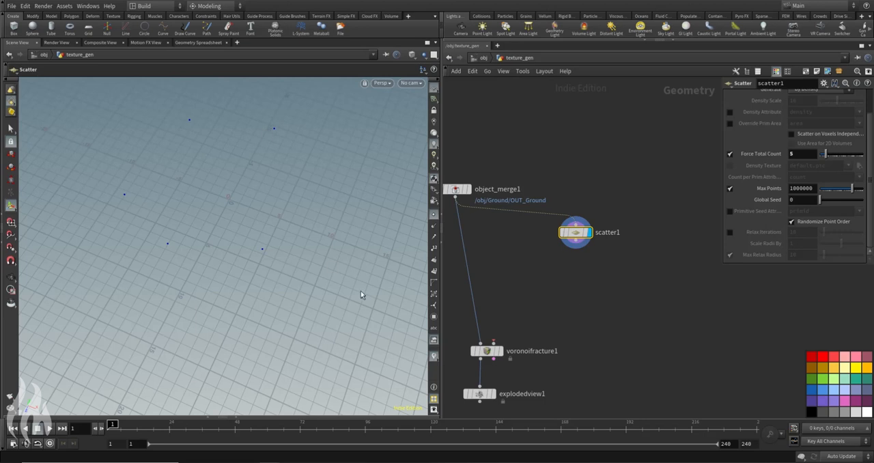
pyautogui.moveTo(827, 200); pyautogui.dragTo(837, 201)
# Step: Add a Point Replicate node below scatter1 and wire scatter1's output into it
pyautogui.press('Tab')
pyautogui.write('poin')
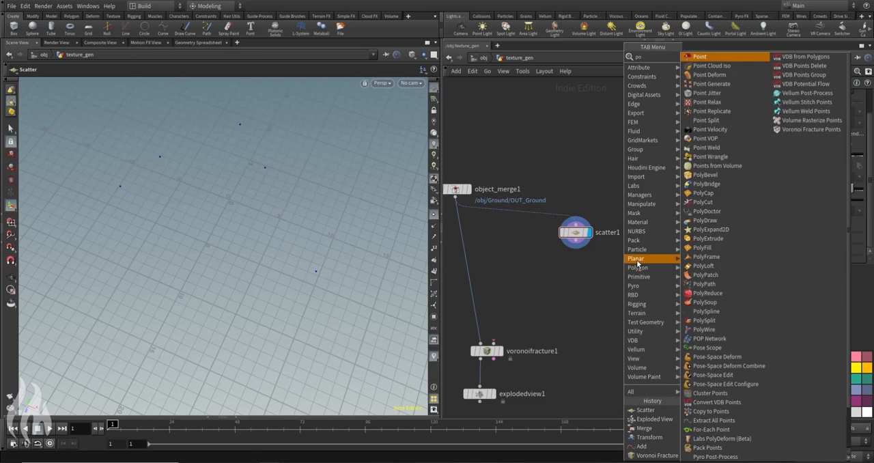
pyautogui.press('Return')
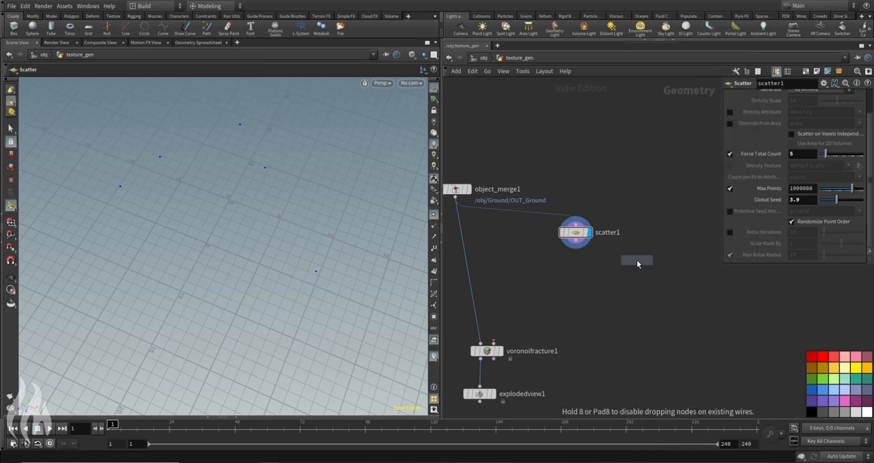
pyautogui.click(576, 275)
pyautogui.click(576, 241)
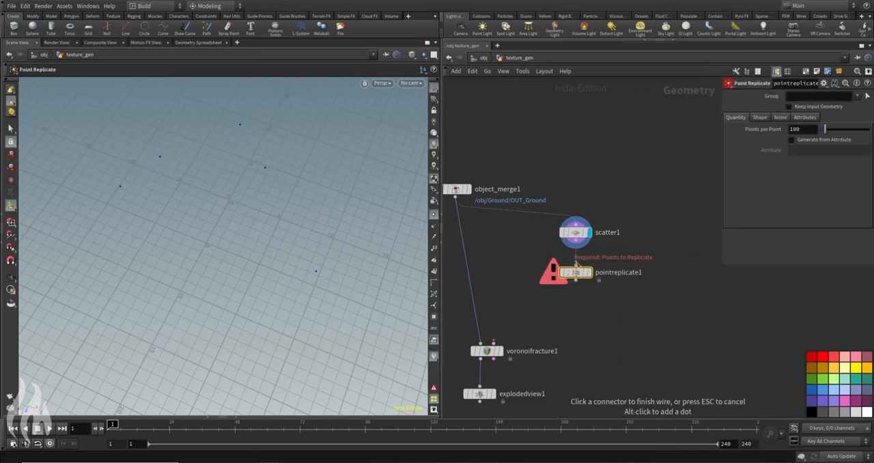
pyautogui.click(575, 264)
pyautogui.moveTo(576, 276); pyautogui.dragTo(576, 270)
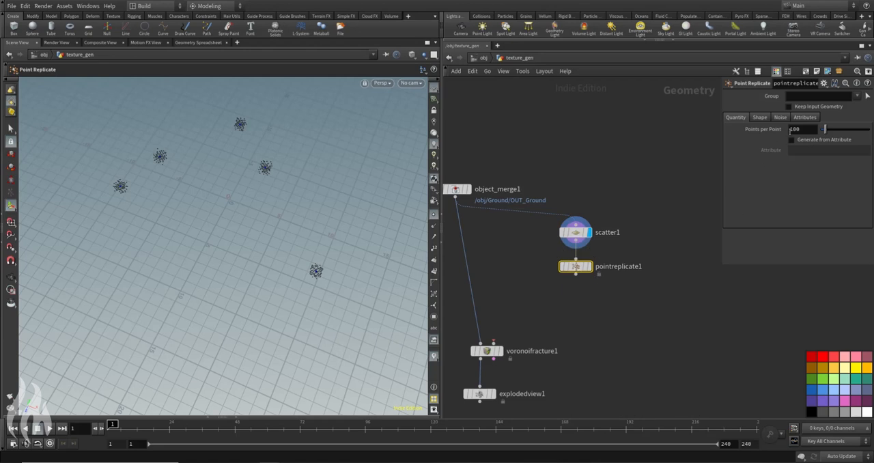
# Step: Set pointreplicate1 to 25 Points per Point with the Sphere shape
pyautogui.write('25')
pyautogui.press('Return')
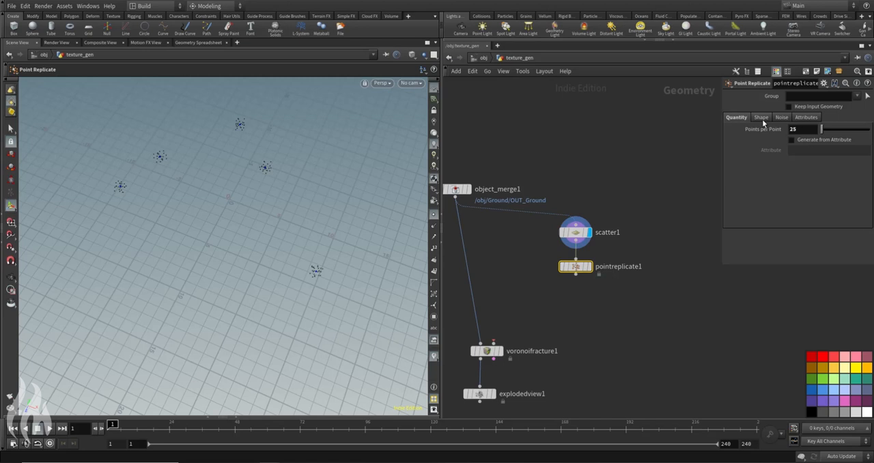
pyautogui.click(761, 117)
pyautogui.click(801, 130)
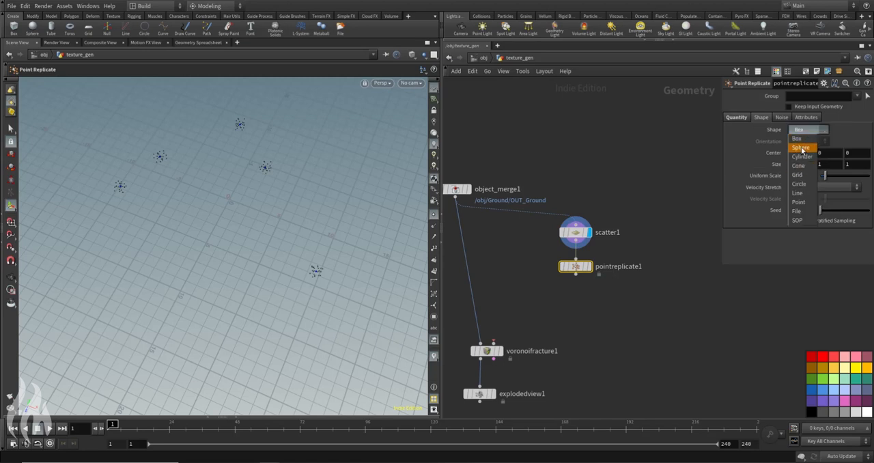
pyautogui.click(801, 147)
# Step: Enable Add Noise on pointreplicate1 and set its Amplitude to 10
pyautogui.click(782, 117)
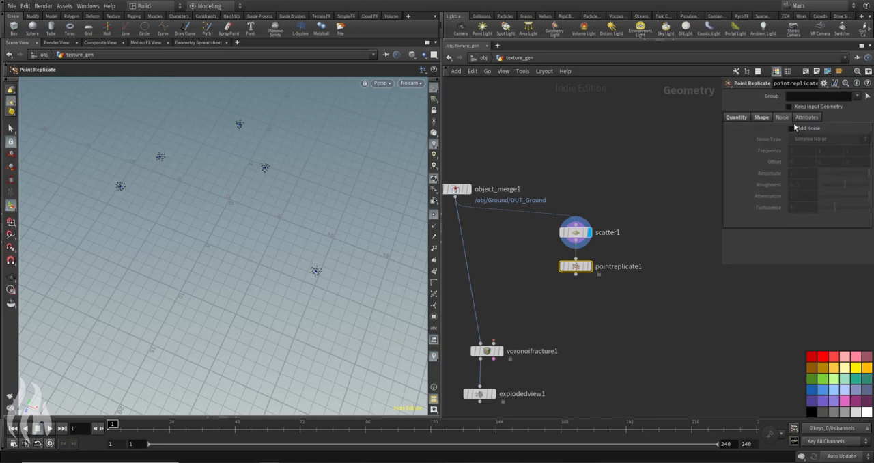
pyautogui.click(793, 130)
pyautogui.click(805, 172)
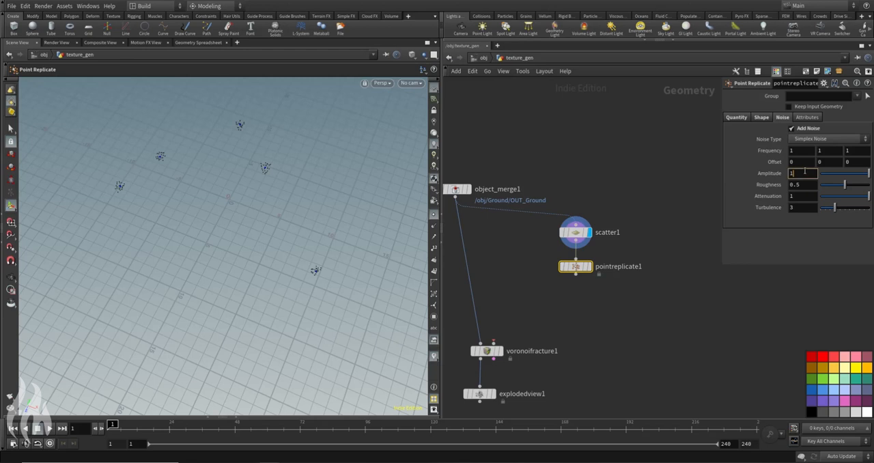
pyautogui.write('10')
pyautogui.press('Return')
# Step: Wire pointreplicate1 into voronoifracture1's second input, display explodedview1 and turn off point display
pyautogui.click(576, 274)
pyautogui.click(493, 343)
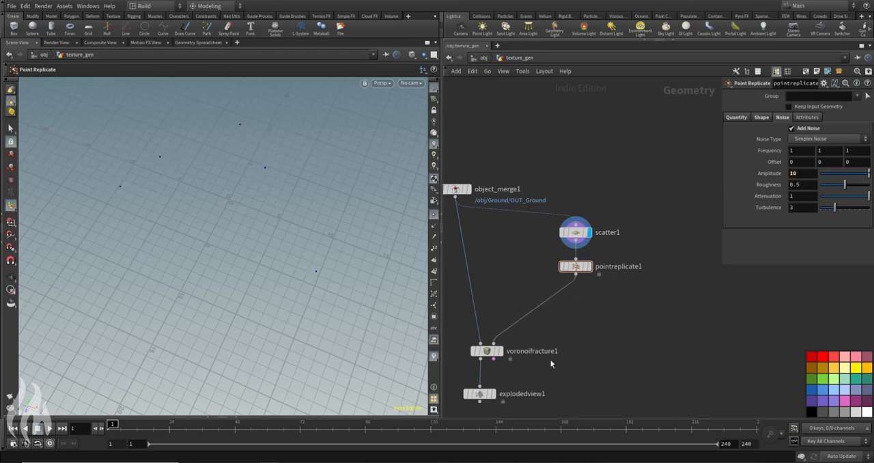
pyautogui.click(493, 394)
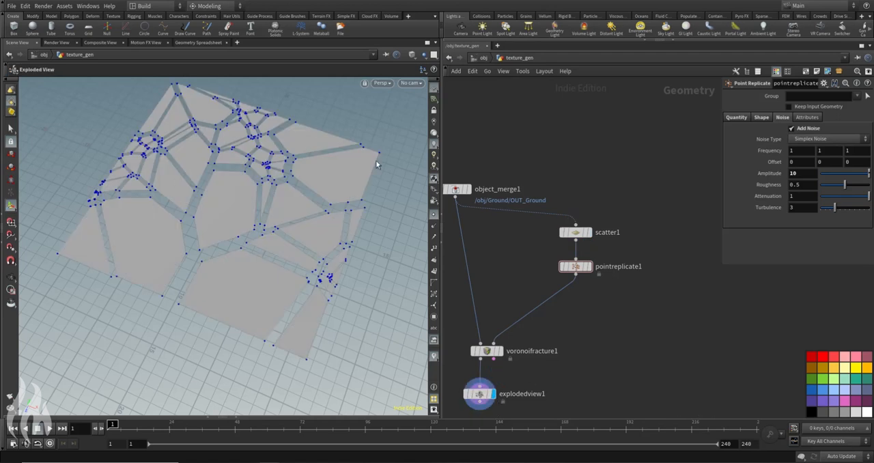
pyautogui.click(433, 218)
pyautogui.keyDown('alt'); pyautogui.moveTo(229, 181); pyautogui.dragTo(270, 252); pyautogui.keyUp('alt')
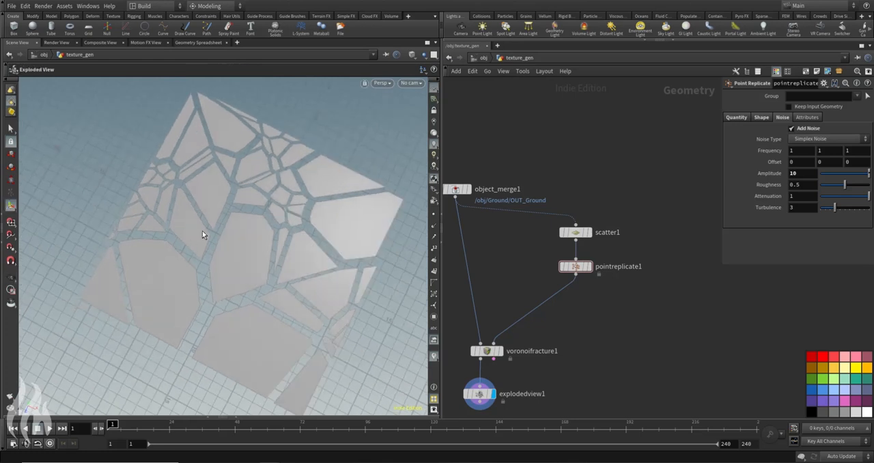
pyautogui.keyDown('alt'); pyautogui.moveTo(297, 356); pyautogui.dragTo(256, 267); pyautogui.keyUp('alt')
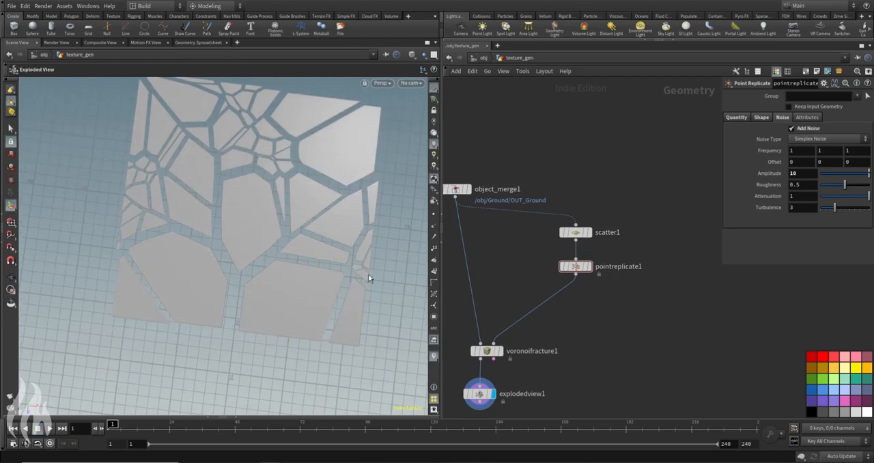
# Step: Tidy the texture_gen network by repositioning object_merge1 and the scatter nodes and auto-laying out all nodes
pyautogui.moveTo(455, 189); pyautogui.dragTo(487, 200)
pyautogui.moveTo(659, 199); pyautogui.dragTo(586, 248)
pyautogui.press('l')
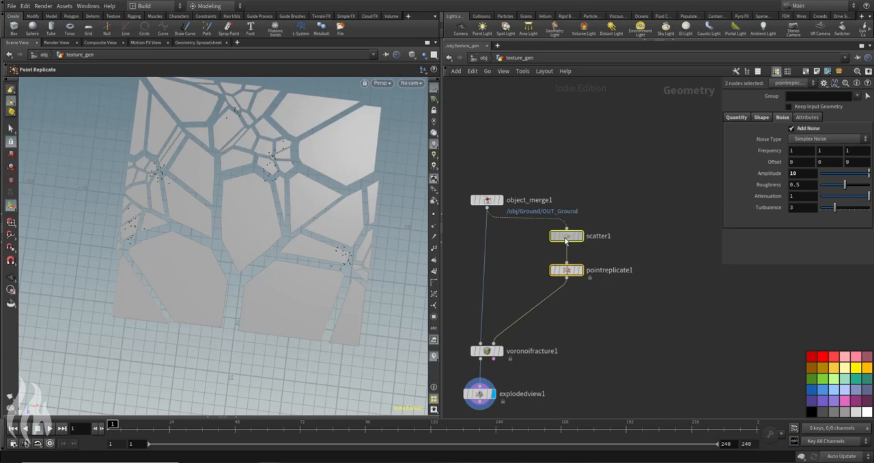
pyautogui.click(649, 292)
pyautogui.press('l')
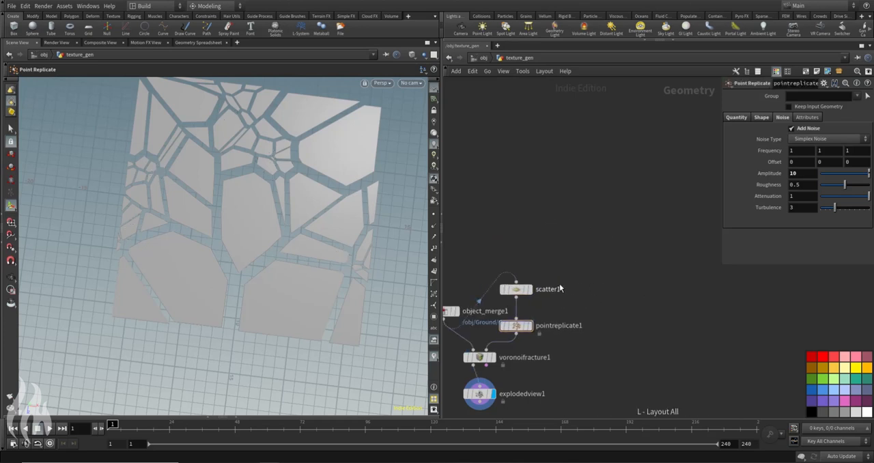
pyautogui.moveTo(528, 283); pyautogui.dragTo(562, 219)
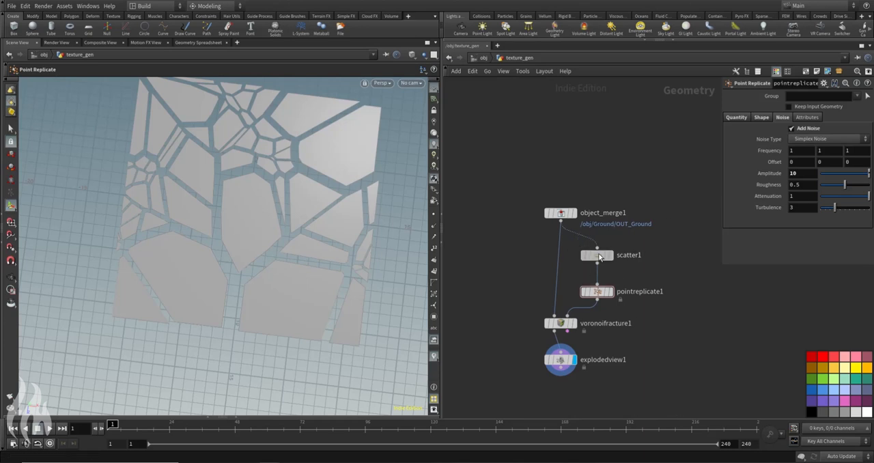
# Step: Try a Global Seed of 6 on scatter1 to vary the fracture pattern
pyautogui.click(599, 256)
pyautogui.moveTo(839, 200); pyautogui.dragTo(846, 199)
pyautogui.click(596, 292)
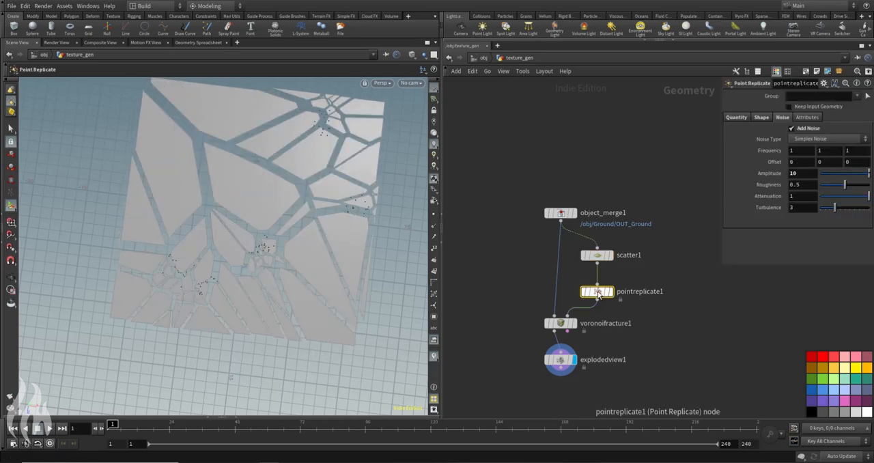
# Step: Set scatter1's Force Total Count to 12 and its Global Seed to 2.8 for denser fracture pieces
pyautogui.click(597, 255)
pyautogui.write('7')
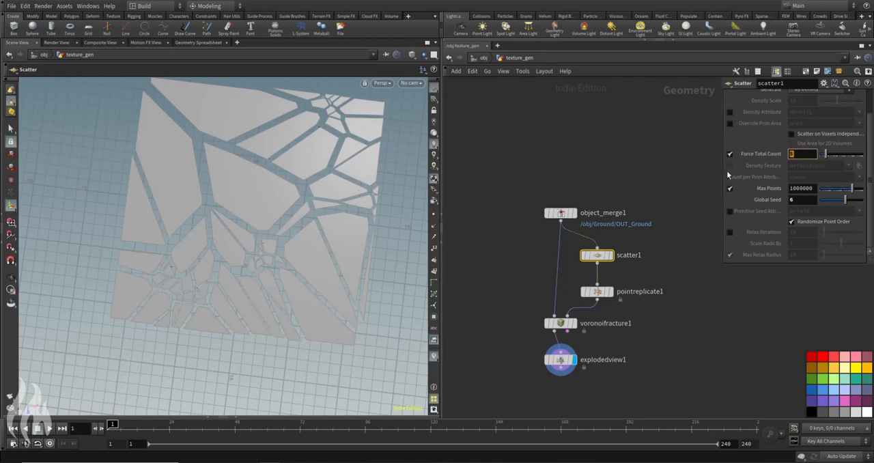
pyautogui.press('Return')
pyautogui.moveTo(803, 154); pyautogui.dragTo(830, 153, button='middle')
pyautogui.press('Escape')
pyautogui.moveTo(256, 250); pyautogui.dragTo(236, 238)
pyautogui.press('Return')
pyautogui.moveTo(842, 200); pyautogui.dragTo(833, 203)
pyautogui.keyDown('alt'); pyautogui.moveTo(294, 328); pyautogui.dragTo(294, 236); pyautogui.keyUp('alt')
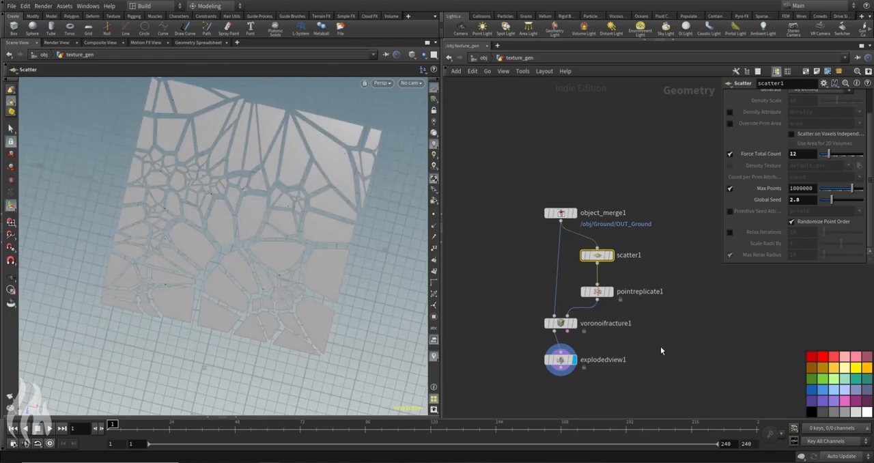
# Step: Move explodedview1 aside from voronoifracture1 in the network and inspect the fractured ground from several angles
pyautogui.moveTo(562, 367)
pyautogui.moveTo(562, 366); pyautogui.dragTo(510, 364)
pyautogui.keyDown('alt'); pyautogui.moveTo(287, 259); pyautogui.dragTo(318, 189); pyautogui.keyUp('alt')
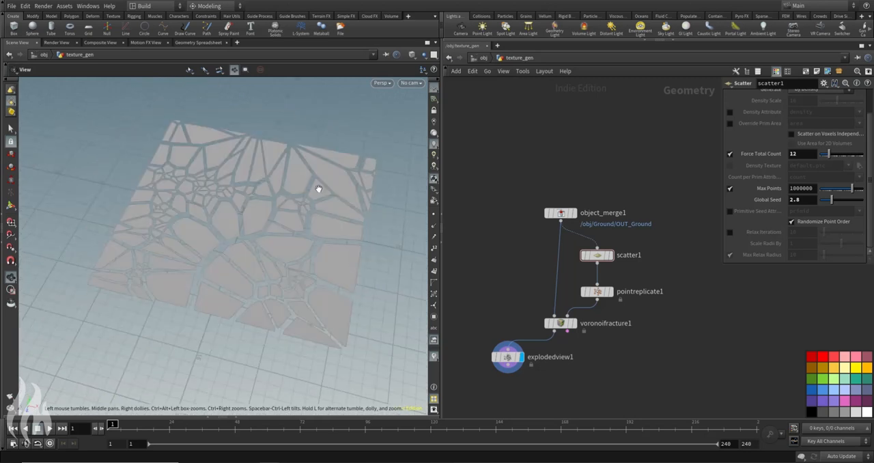
pyautogui.press('Return')
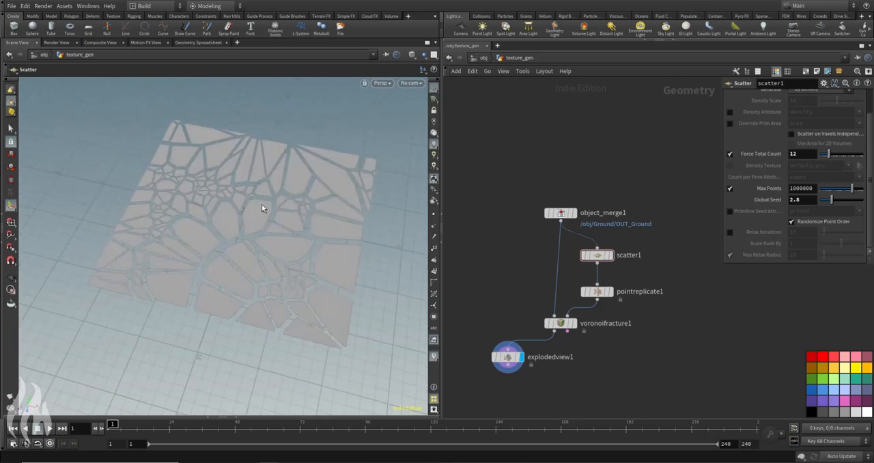
pyautogui.press('Escape')
pyautogui.moveTo(267, 179); pyautogui.dragTo(187, 259)
pyautogui.press('Return')
pyautogui.moveTo(536, 288); pyautogui.dragTo(550, 224, button='middle')
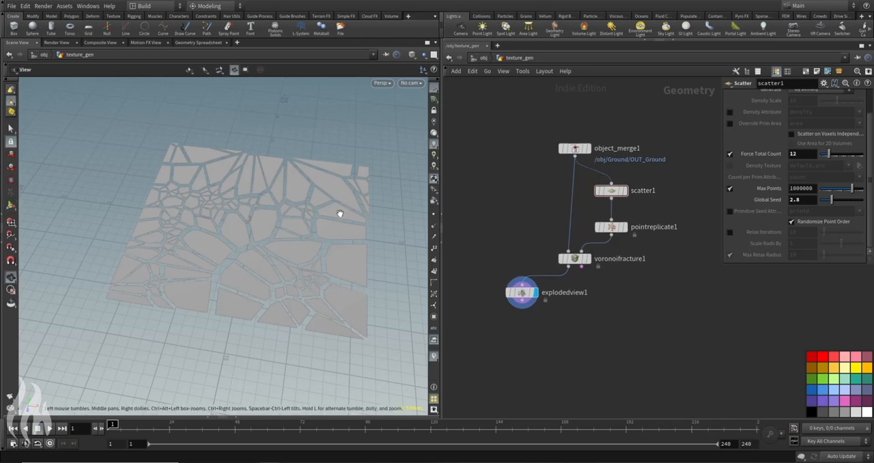
# Step: Return to the object level and hide the Speaker and Ground objects, leaving texture_gen displayed
pyautogui.click(483, 58)
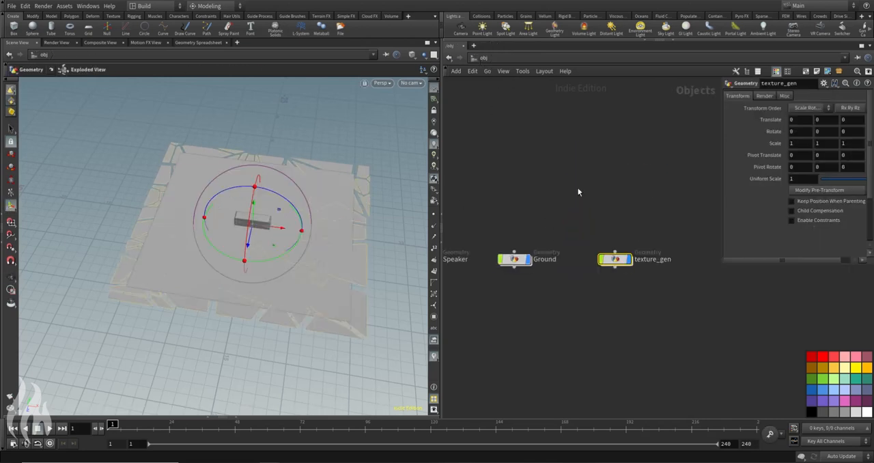
pyautogui.press('h')
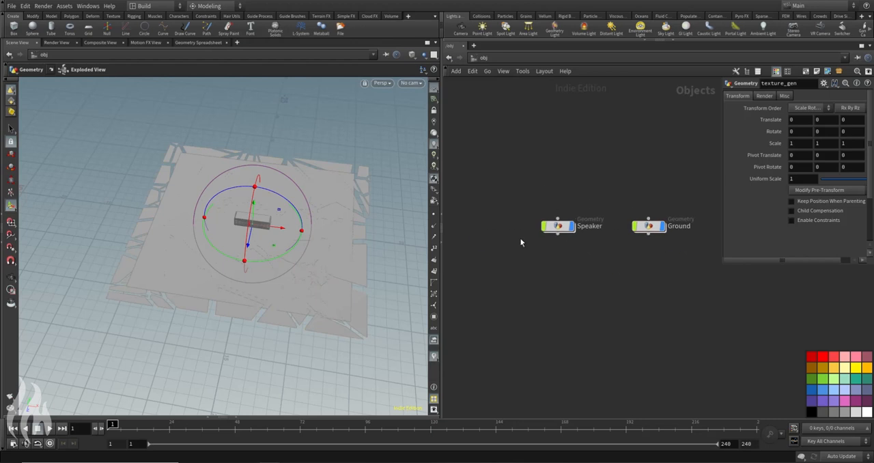
pyautogui.moveTo(512, 171); pyautogui.dragTo(684, 272)
pyautogui.moveTo(624, 193); pyautogui.dragTo(540, 260, button='middle')
pyautogui.click(590, 247)
pyautogui.click(559, 188)
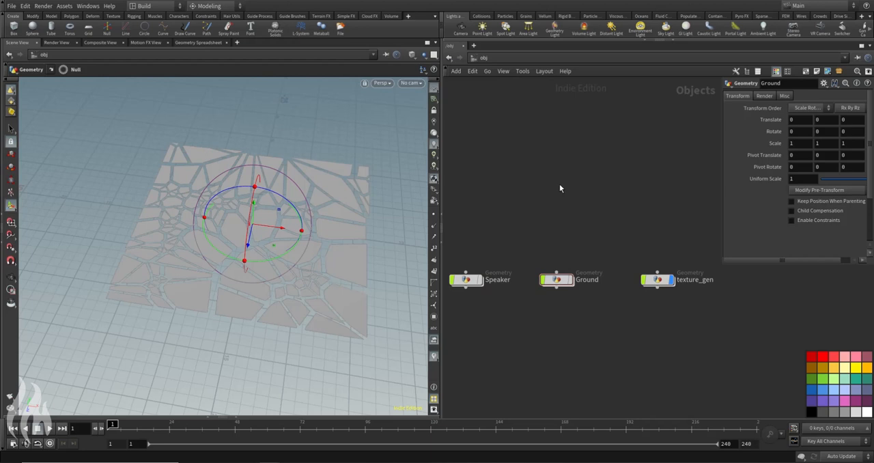
pyautogui.press('s')
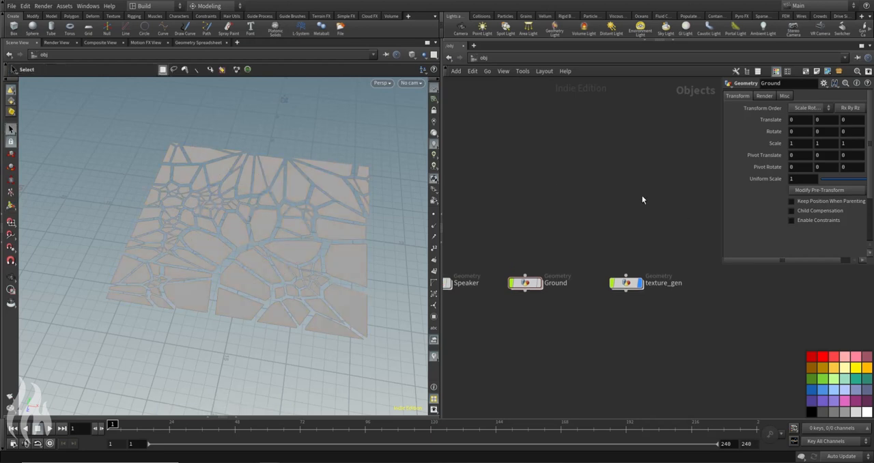
# Step: Create a camera object above texture_gen and group the two apart from the Speaker and Ground nodes
pyautogui.press('Tab')
pyautogui.write('cam')
pyautogui.press('Return')
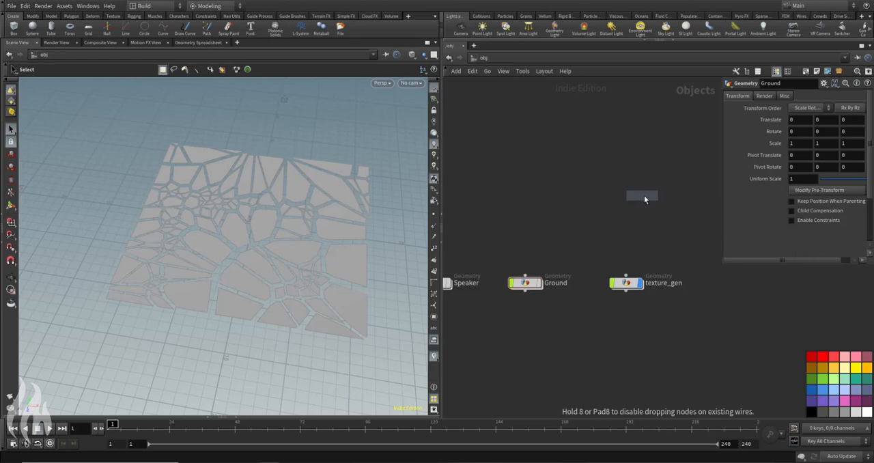
pyautogui.click(627, 200)
pyautogui.moveTo(626, 283); pyautogui.dragTo(626, 237)
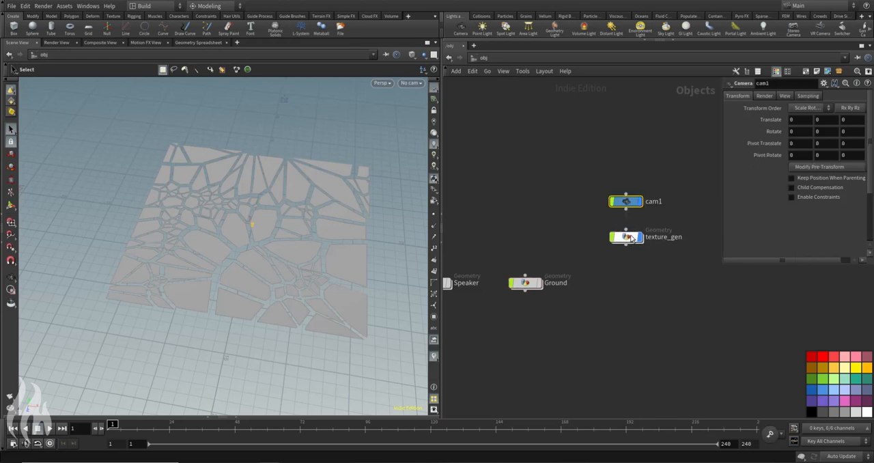
pyautogui.moveTo(561, 237); pyautogui.dragTo(647, 227, button='middle')
pyautogui.moveTo(493, 254); pyautogui.dragTo(543, 229)
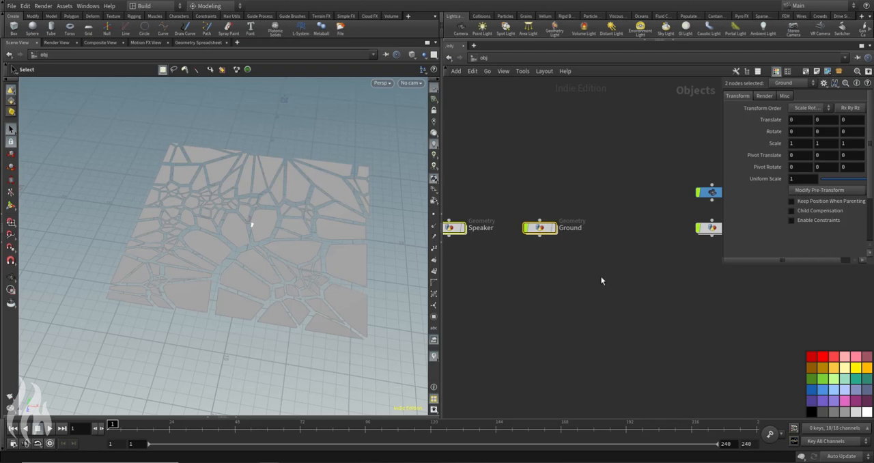
pyautogui.moveTo(602, 277); pyautogui.dragTo(484, 343, button='middle')
# Step: Rename the new camera texture_cam
pyautogui.click(628, 260)
pyautogui.doubleClick(636, 255)
pyautogui.write('t')
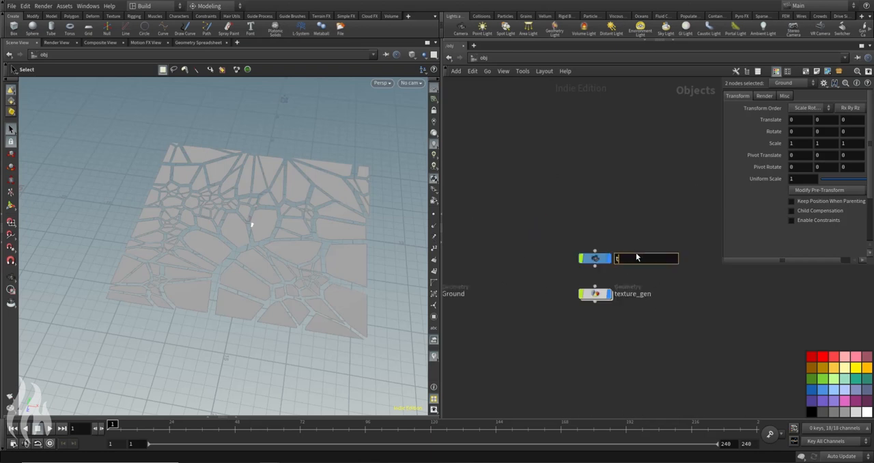
pyautogui.write('exture_cam')
pyautogui.press('Return')
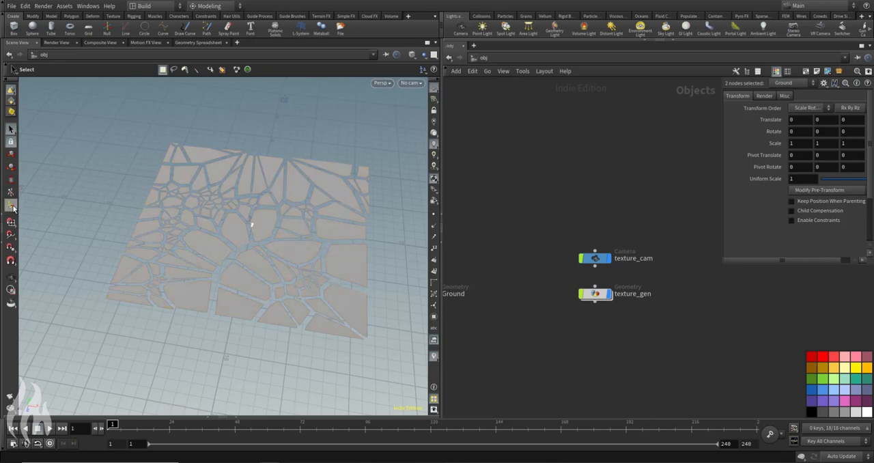
# Step: Select texture_cam and raise it above the fractured ground by setting its Y translation to 15
pyautogui.click(10, 205)
pyautogui.moveTo(659, 225); pyautogui.dragTo(593, 270)
pyautogui.keyDown('alt'); pyautogui.moveTo(219, 229); pyautogui.dragTo(250, 196); pyautogui.keyUp('alt')
pyautogui.click(829, 120)
pyautogui.write('15')
pyautogui.press('Return')
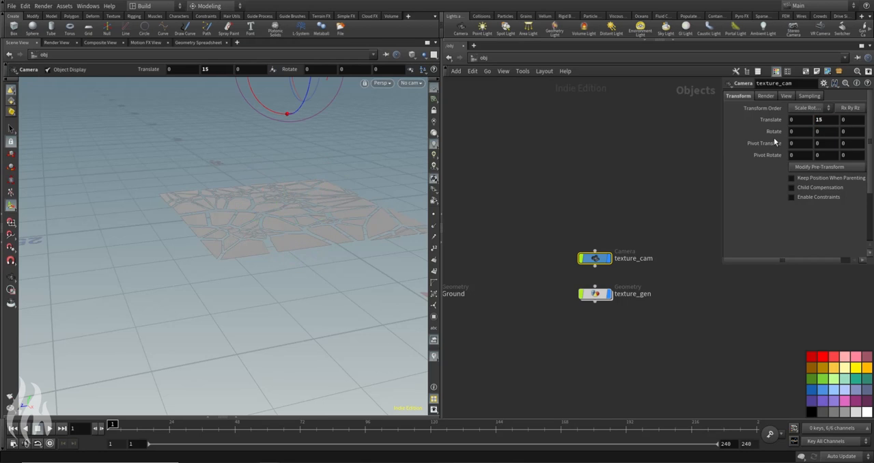
# Step: Set texture_cam's X rotation to 270 so the camera faces straight down at the ground
pyautogui.click(796, 132)
pyautogui.keyDown('alt'); pyautogui.moveTo(271, 172); pyautogui.dragTo(333, 272); pyautogui.keyUp('alt')
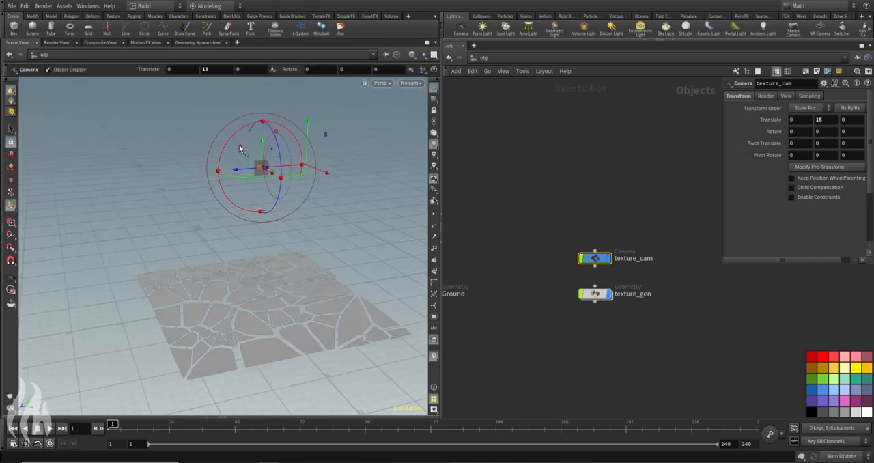
pyautogui.moveTo(244, 144); pyautogui.dragTo(248, 132)
pyautogui.click(802, 133)
pyautogui.doubleClick(811, 132)
pyautogui.write('270')
pyautogui.press('Return')
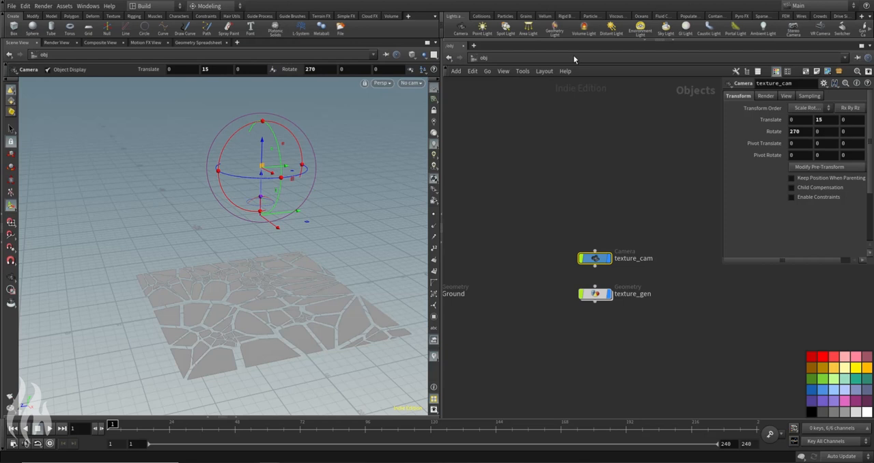
# Step: Look through texture_cam in the scene view
pyautogui.scroll(5, 277, 163)
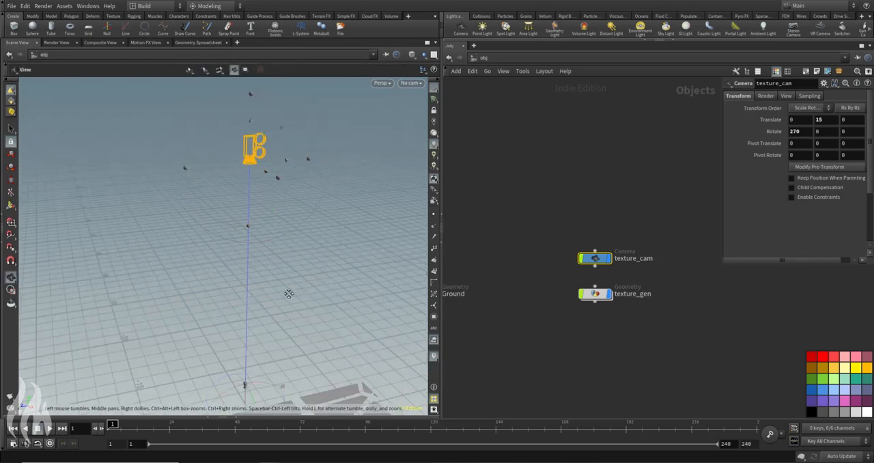
pyautogui.scroll(5, 293, 259)
pyautogui.click(381, 82)
pyautogui.moveTo(409, 104)
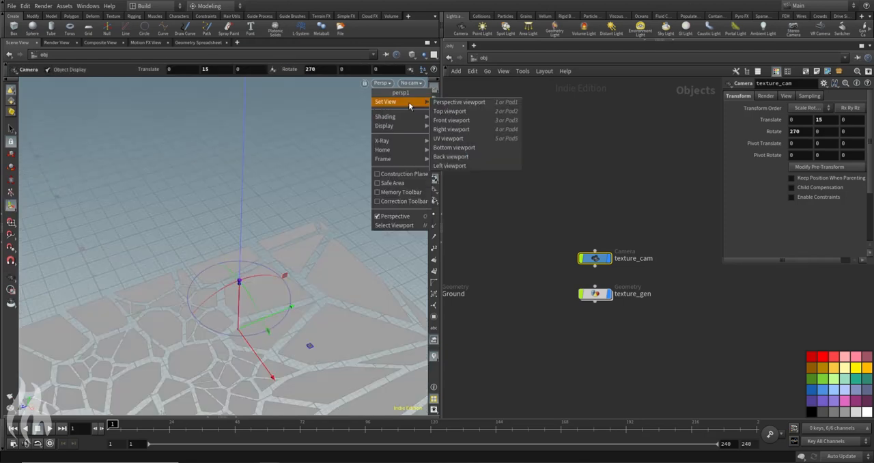
pyautogui.click(408, 84)
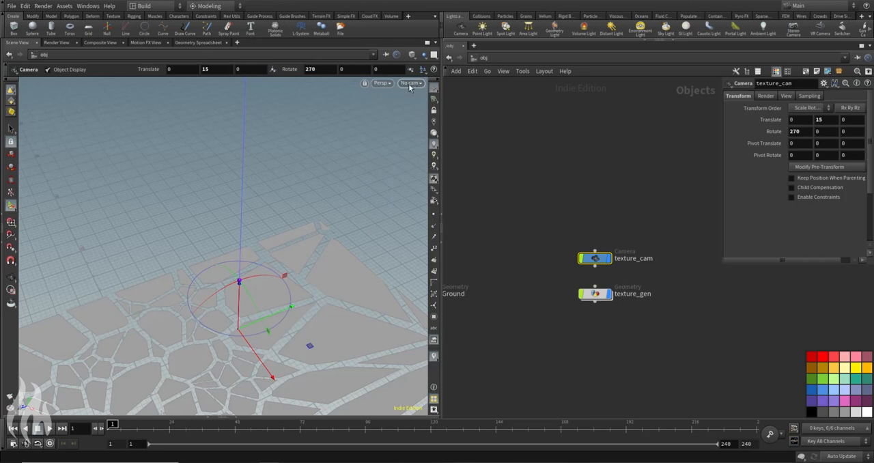
pyautogui.click(408, 83)
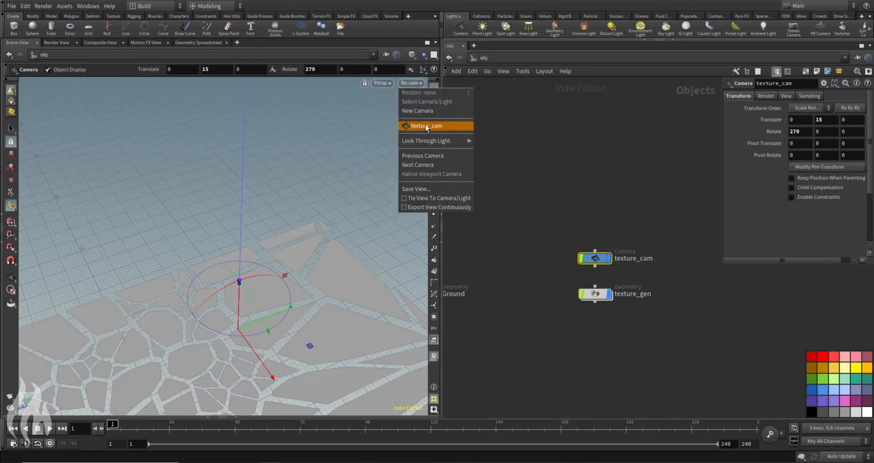
pyautogui.click(426, 126)
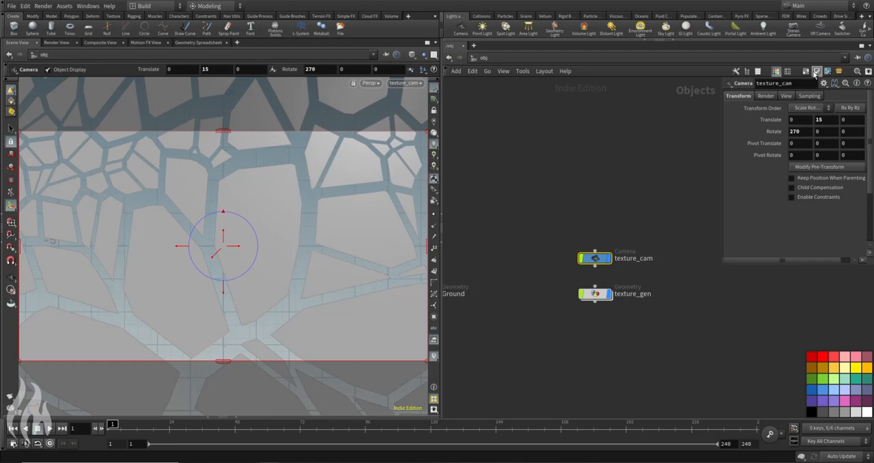
# Step: Set texture_cam's resolution to 2048 by 2048
pyautogui.click(785, 95)
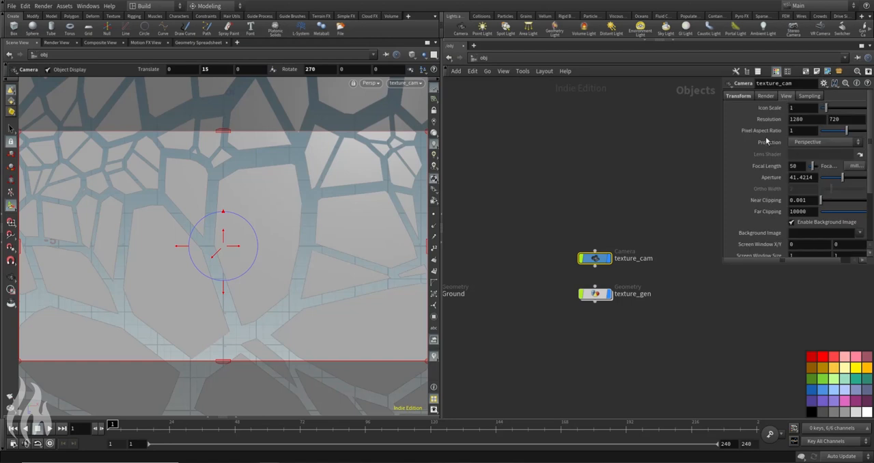
pyautogui.doubleClick(812, 119)
pyautogui.moveTo(723, 267); pyautogui.dragTo(690, 278)
pyautogui.doubleClick(770, 119)
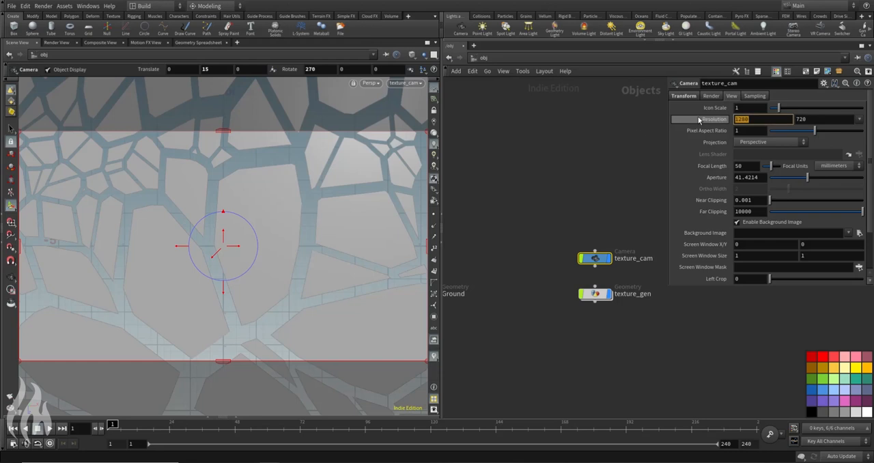
pyautogui.press('Tab')
pyautogui.write('2')
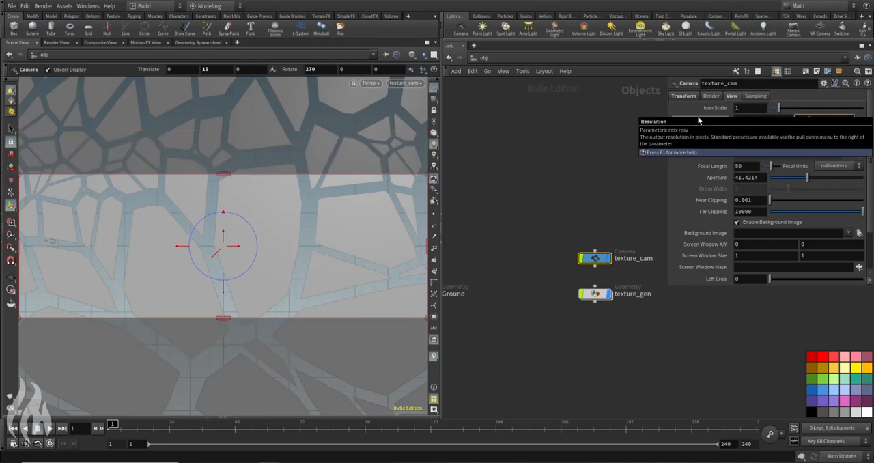
pyautogui.press('Return')
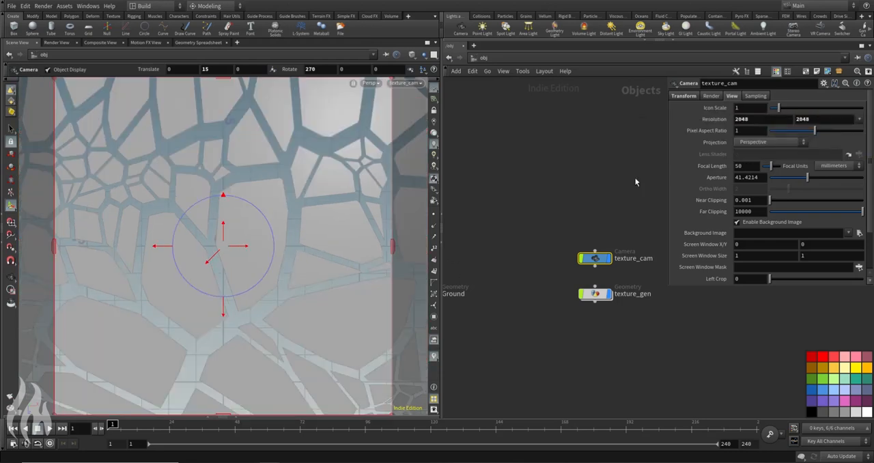
# Step: Move texture_cam back with its handle until the fractured ground fills the square frame
pyautogui.moveTo(220, 256); pyautogui.dragTo(289, 218)
pyautogui.moveTo(219, 257); pyautogui.dragTo(194, 273)
pyautogui.click(10, 129)
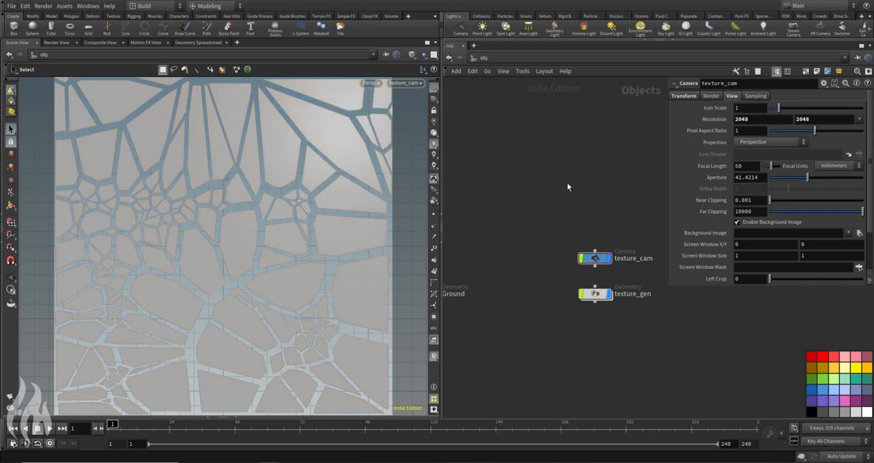
# Step: Go to the out network, add a Mantra render node and position it in the empty network
pyautogui.click(482, 60)
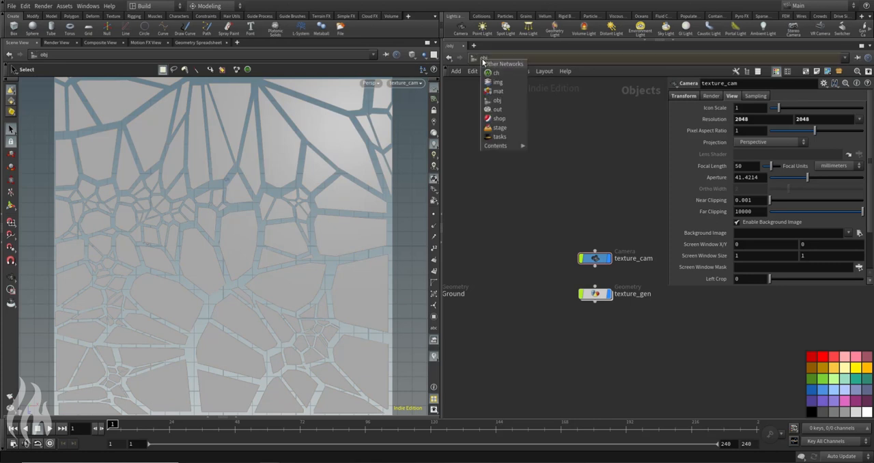
pyautogui.click(478, 93)
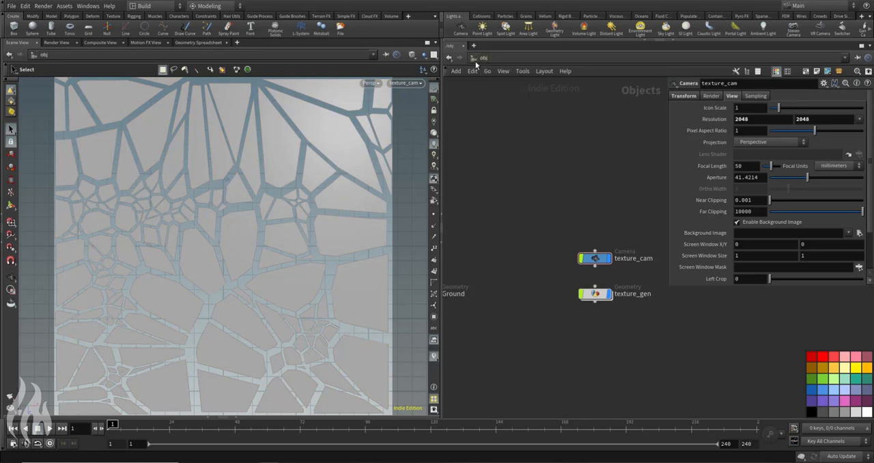
pyautogui.click(480, 60)
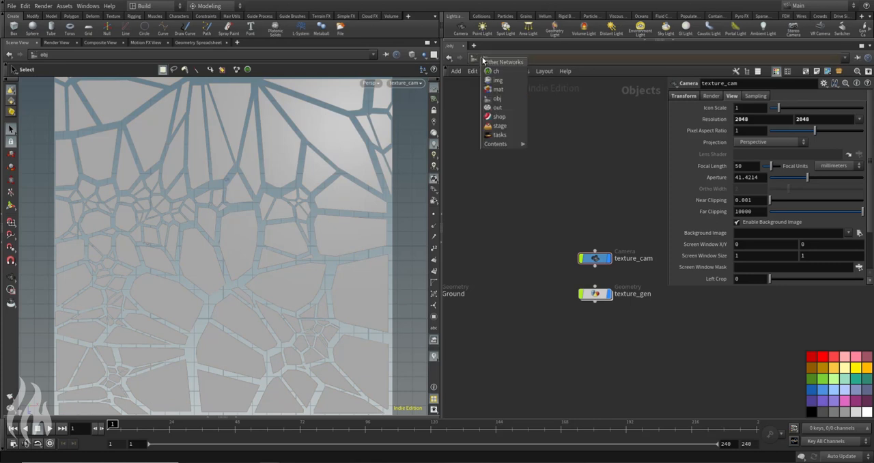
pyautogui.click(498, 107)
pyautogui.press('Tab')
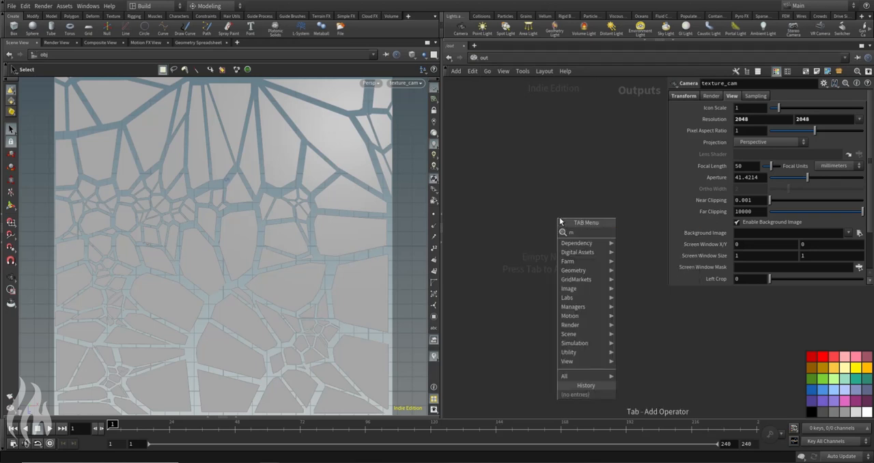
pyautogui.press('Escape')
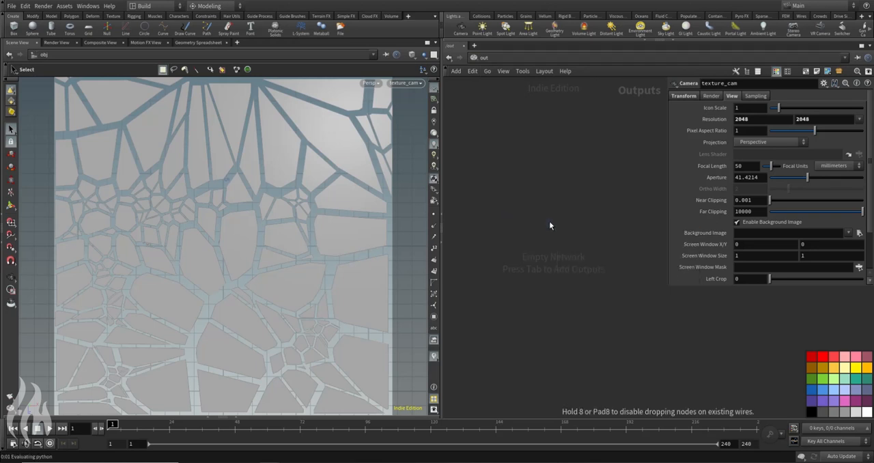
pyautogui.click(549, 220)
pyautogui.moveTo(555, 225); pyautogui.dragTo(519, 247)
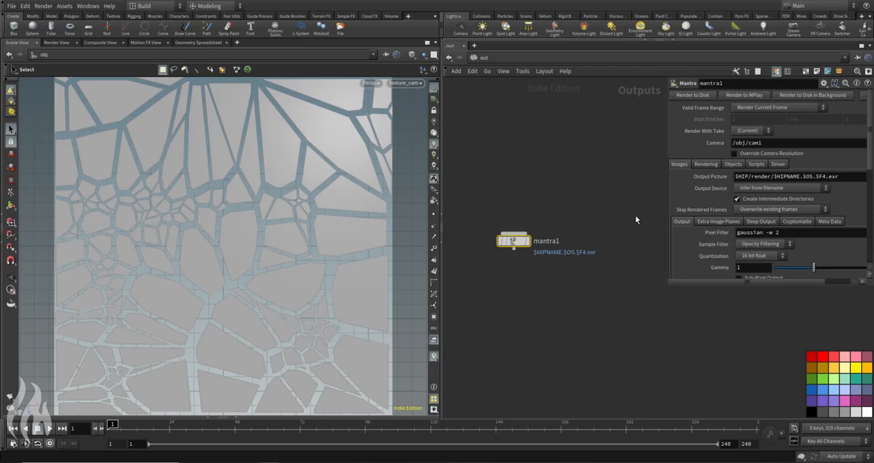
pyautogui.moveTo(547, 232); pyautogui.dragTo(544, 203, button='middle')
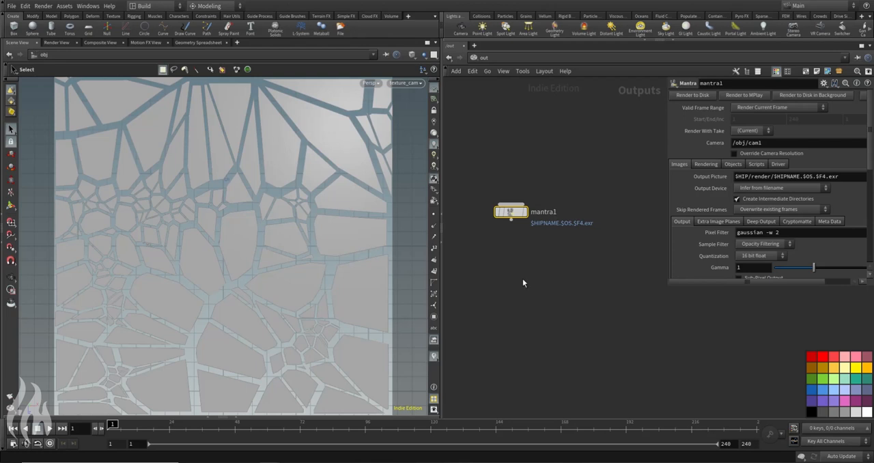
pyautogui.moveTo(577, 168); pyautogui.dragTo(488, 260)
pyautogui.moveTo(514, 212)
pyautogui.mouseDown()
pyautogui.moveTo(482, 208)
pyautogui.moveTo(507, 211)
pyautogui.mouseUp()
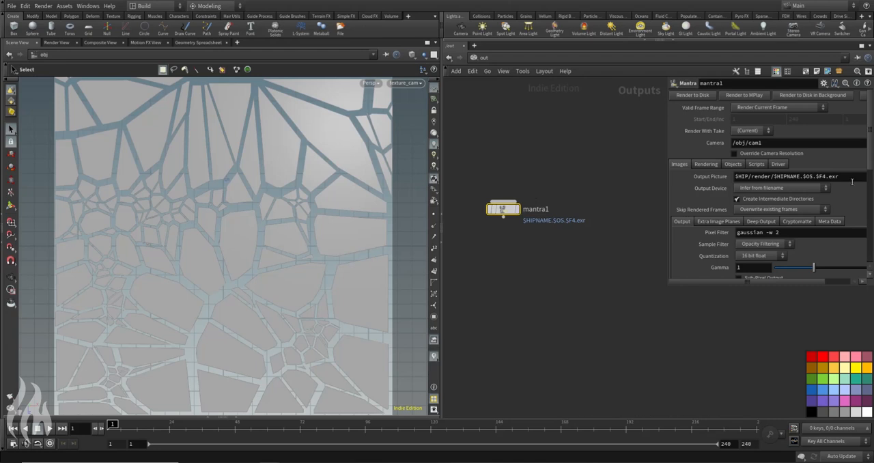
# Step: Enlarge the Mantra node's parameter area and assign /obj/texture_cam as the render camera
pyautogui.moveTo(667, 286); pyautogui.dragTo(642, 318)
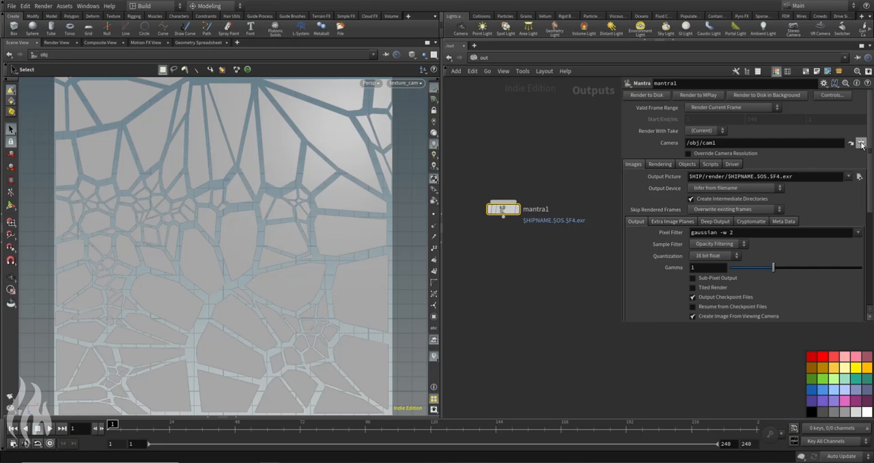
pyautogui.click(861, 144)
pyautogui.click(737, 71)
pyautogui.click(790, 242)
# Step: Clear the Mantra node's candidate objects and set texture_gen as the forced object
pyautogui.click(687, 165)
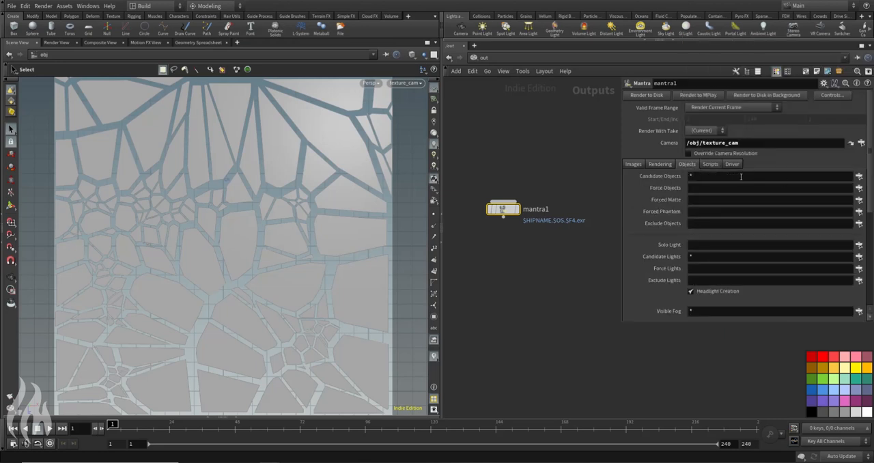
pyautogui.click(741, 178)
pyautogui.press('BackSpace')
pyautogui.click(859, 187)
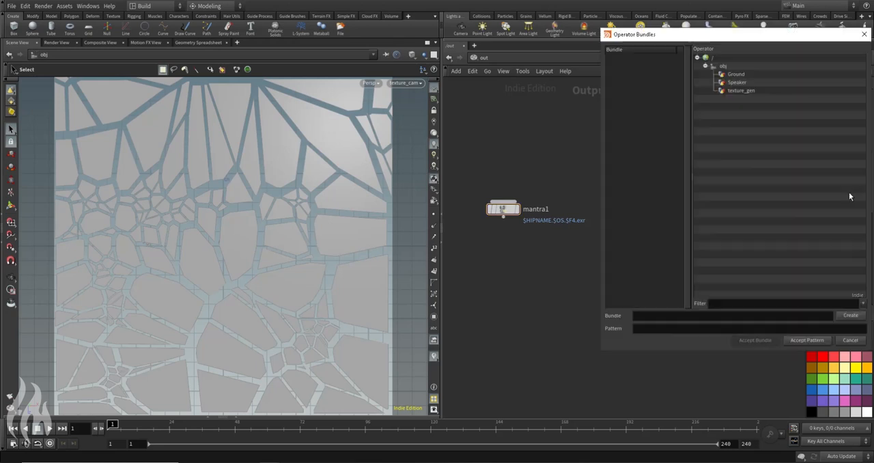
pyautogui.click(774, 91)
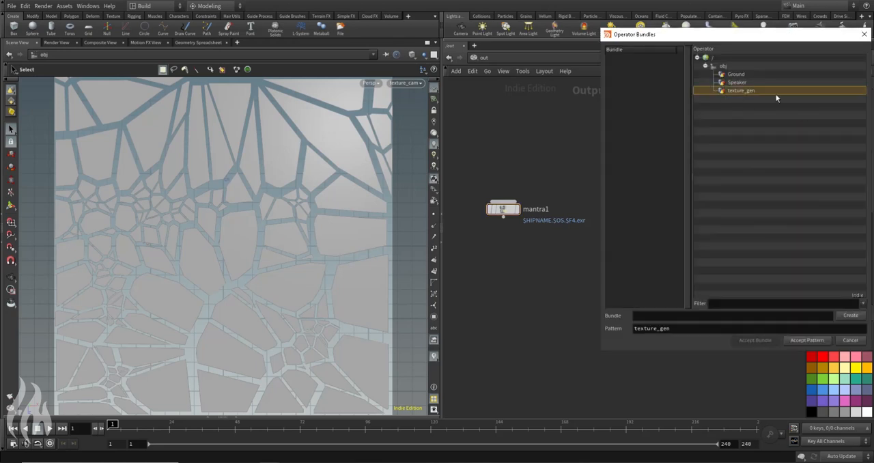
pyautogui.click(803, 341)
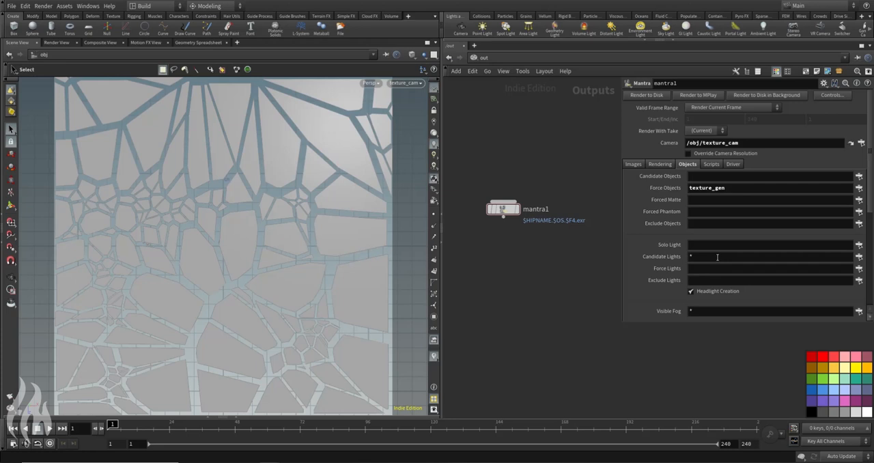
# Step: Set the Mantra node's output picture to $JOB/tex/texture_01.exr
pyautogui.click(633, 164)
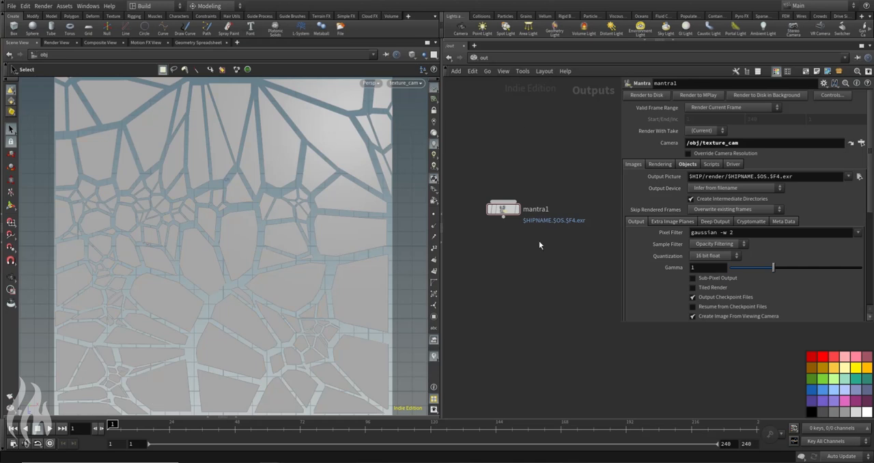
pyautogui.moveTo(813, 177); pyautogui.dragTo(587, 199)
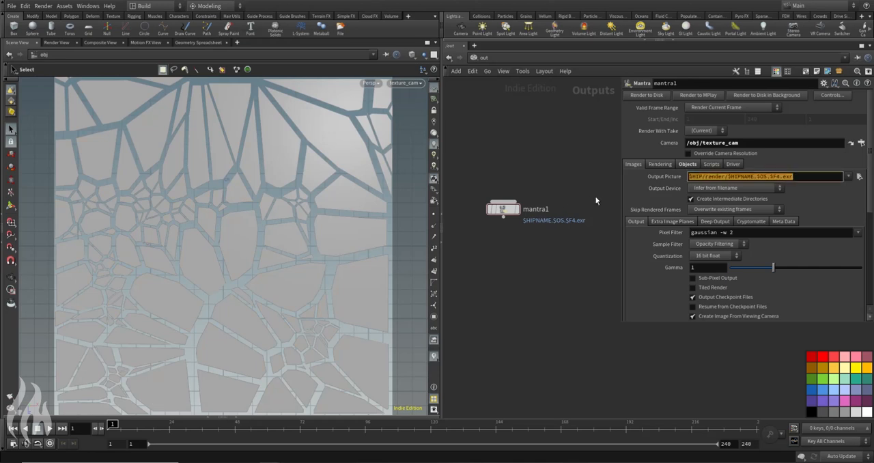
pyautogui.write('$JOB/')
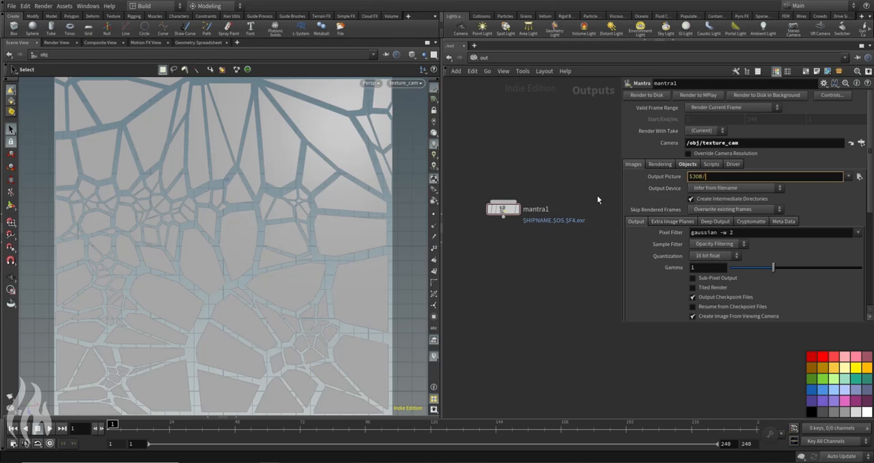
pyautogui.write('ren')
pyautogui.write('/')
pyautogui.write('textur')
pyautogui.press('Return')
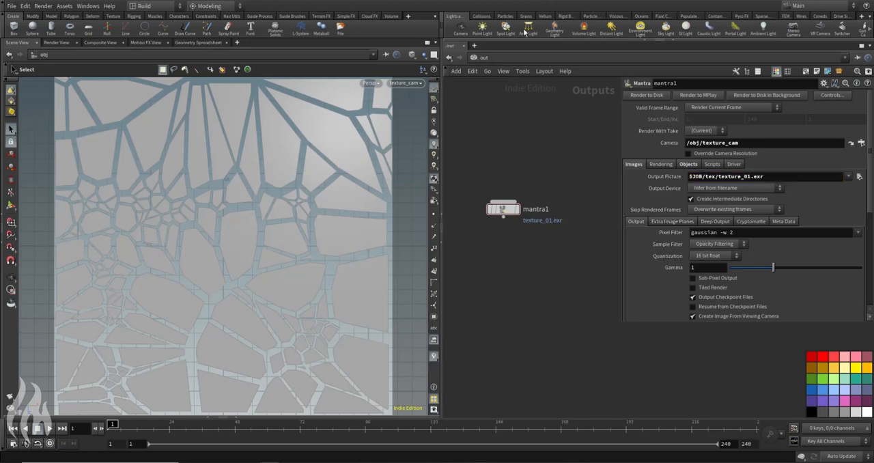
# Step: Return to the obj network and select the texture_gen object
pyautogui.click(481, 58)
pyautogui.click(500, 103)
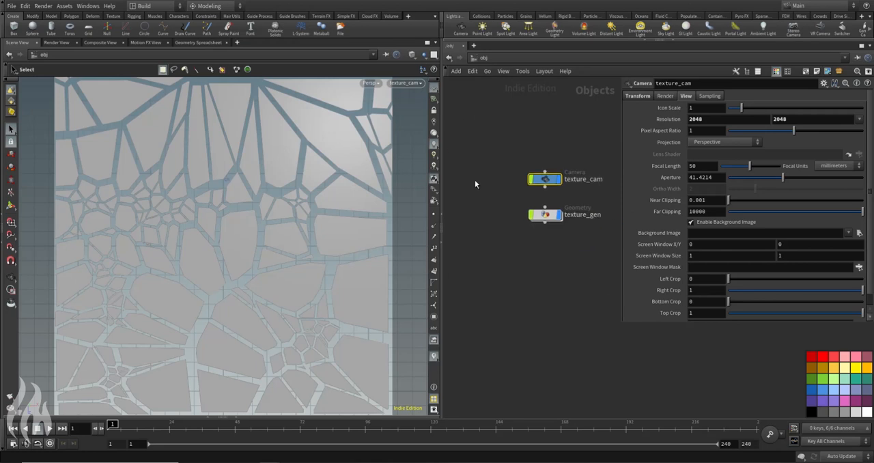
pyautogui.click(546, 215)
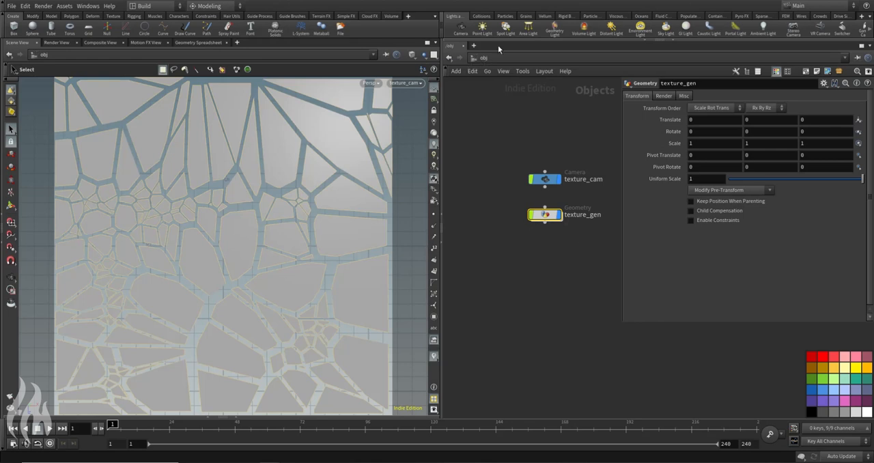
# Step: Open a Material Palette in a new pane tab and add the Constant utility material to /mat
pyautogui.click(474, 46)
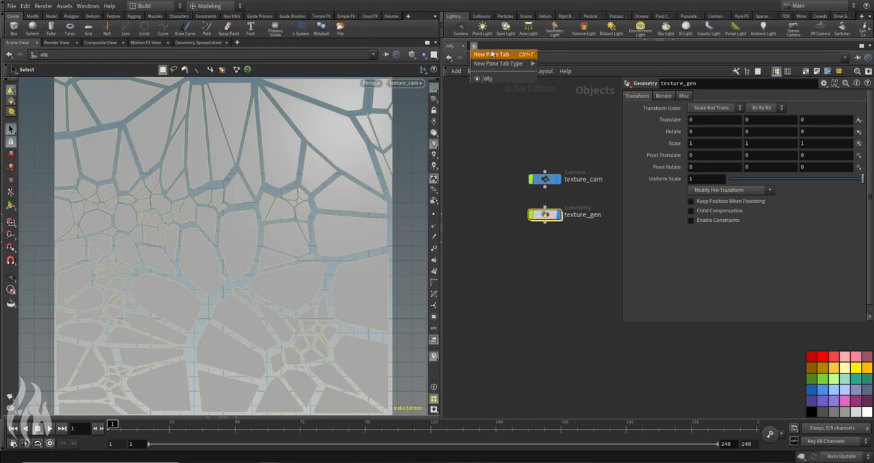
pyautogui.moveTo(497, 65)
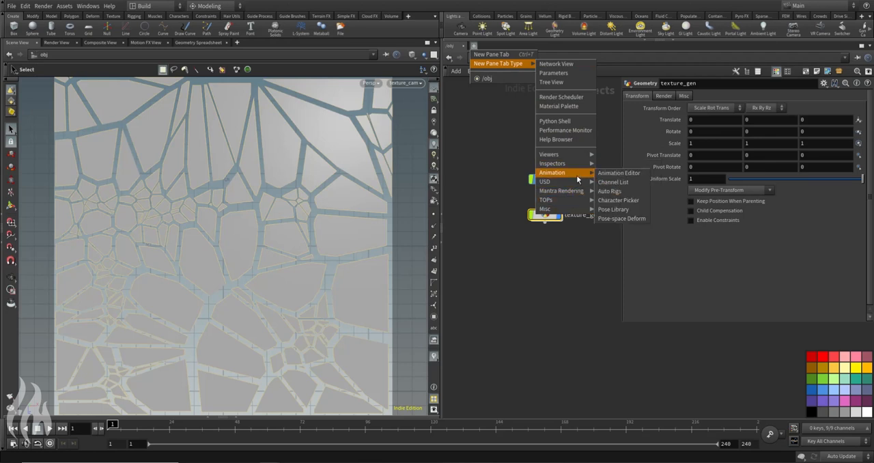
pyautogui.click(558, 107)
pyautogui.scroll(-1, 502, 170)
pyautogui.scroll(-6, 502, 167)
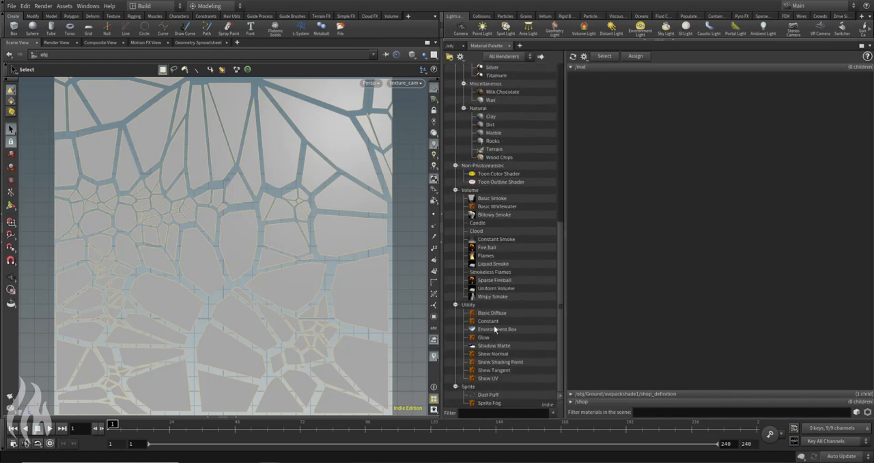
pyautogui.click(497, 321)
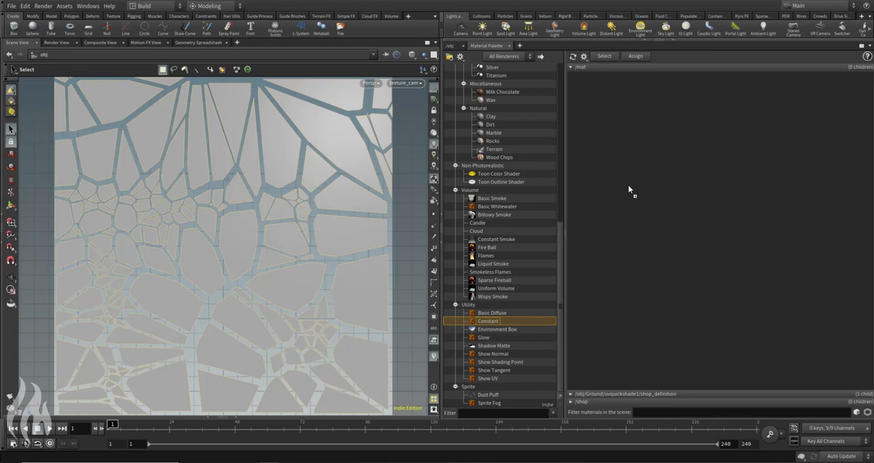
pyautogui.moveTo(629, 189); pyautogui.dragTo(642, 171)
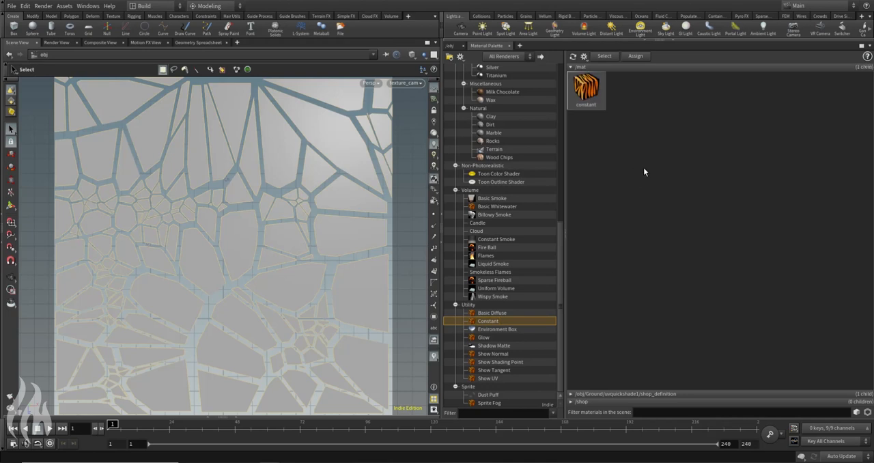
# Step: Return to the network view and go to the mat network containing the constant material
pyautogui.click(449, 46)
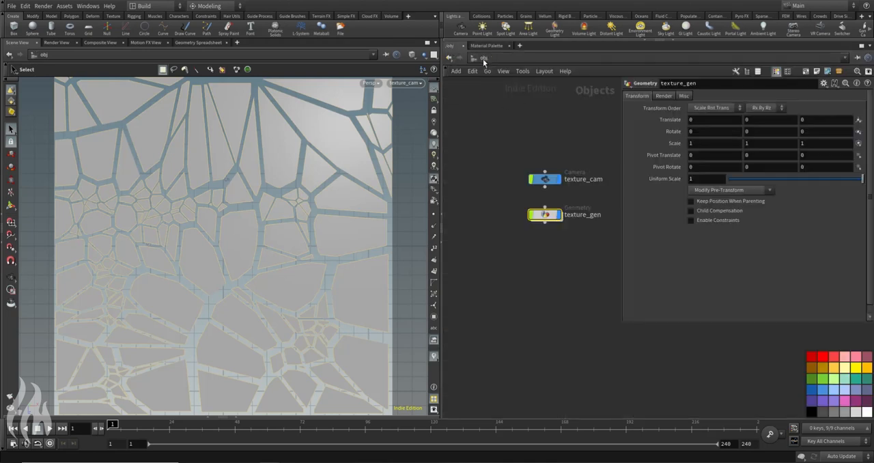
pyautogui.click(483, 59)
pyautogui.click(504, 92)
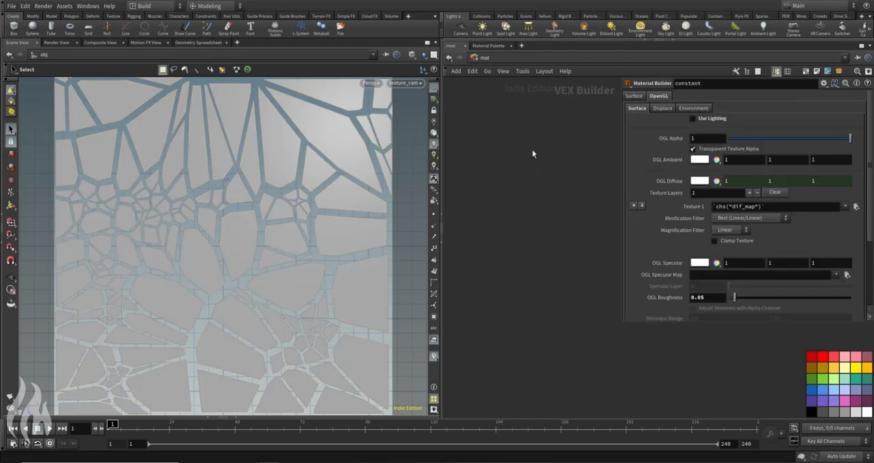
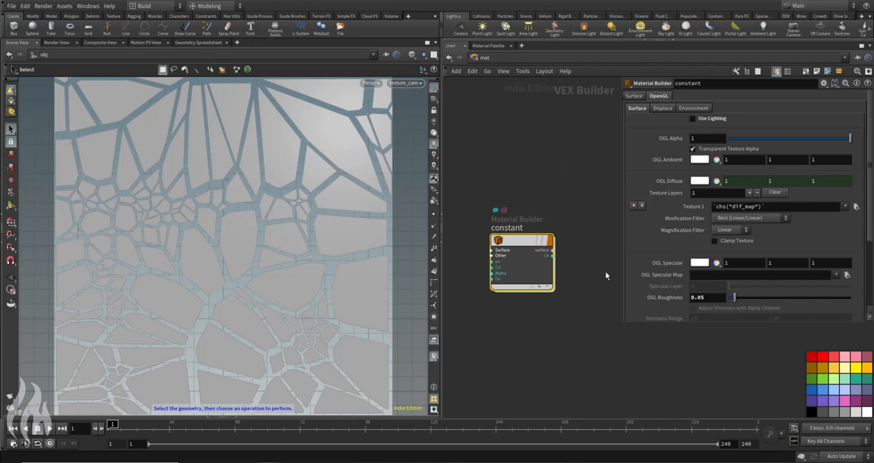
# Step: Copy the constant material, remove it from the mat network, and return to the obj network
pyautogui.hotkey('ctrl', 'c')
pyautogui.press('Delete')
pyautogui.click(486, 60)
pyautogui.click(502, 101)
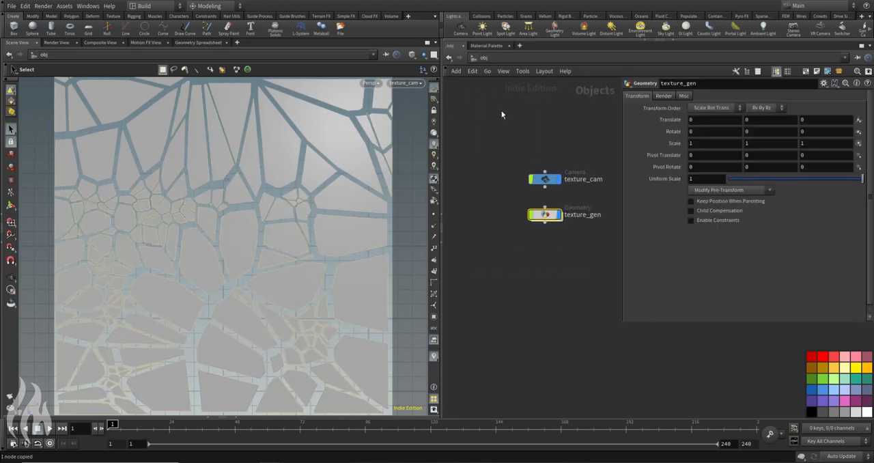
# Step: Add a Material Network node at object level and rename it Materials
pyautogui.press('Tab')
pyautogui.write('ma')
pyautogui.press('Return')
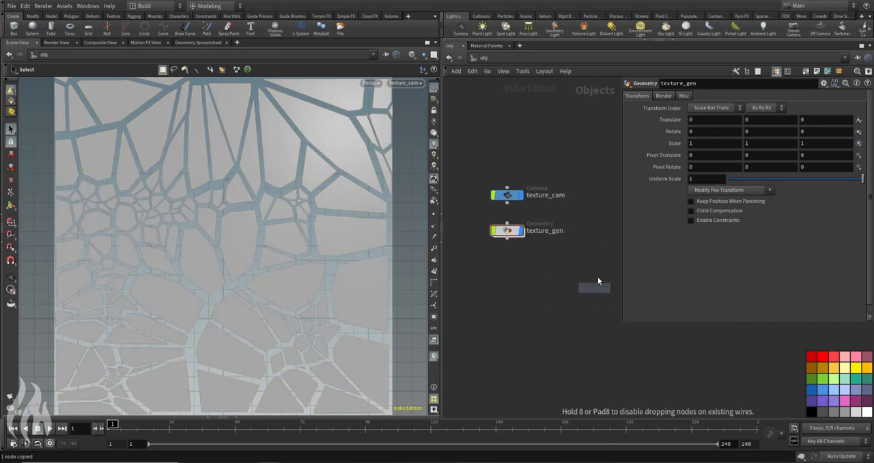
pyautogui.click(580, 238)
pyautogui.moveTo(570, 267); pyautogui.dragTo(516, 302, button='middle')
pyautogui.doubleClick(560, 274)
pyautogui.write('Materials')
pyautogui.press('Return')
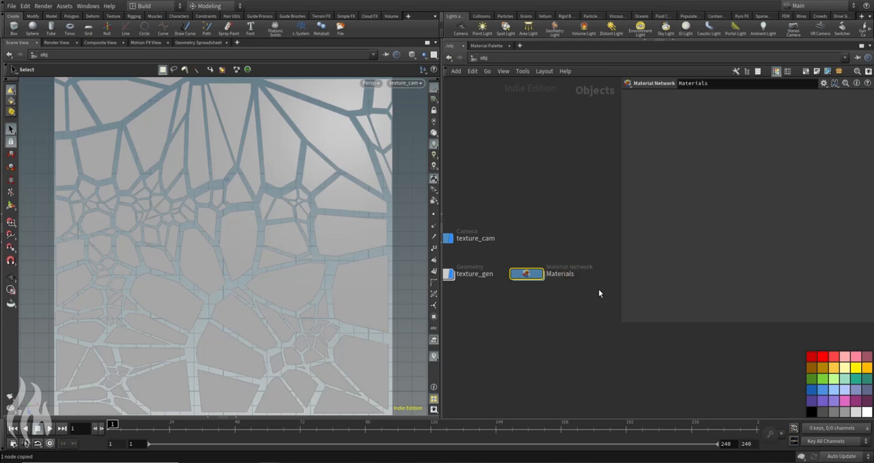
# Step: Paste the copied constant material inside the Materials network and return to the obj level
pyautogui.doubleClick(526, 274)
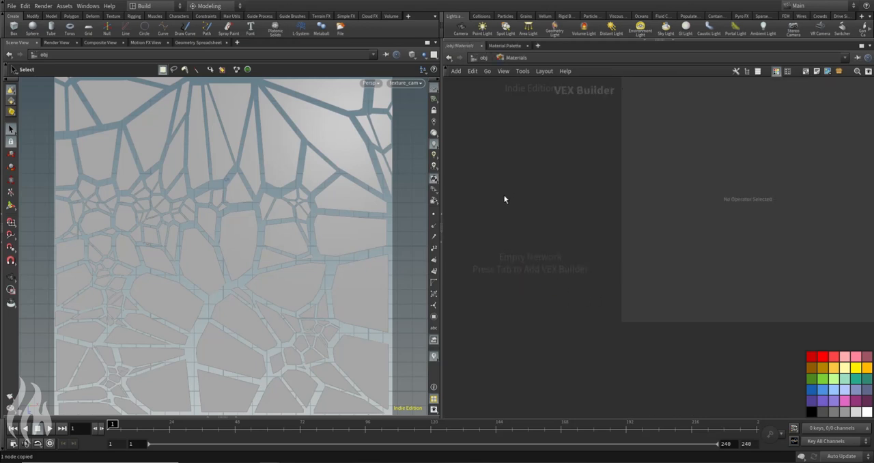
pyautogui.hotkey('ctrl', 'v')
pyautogui.press('u')
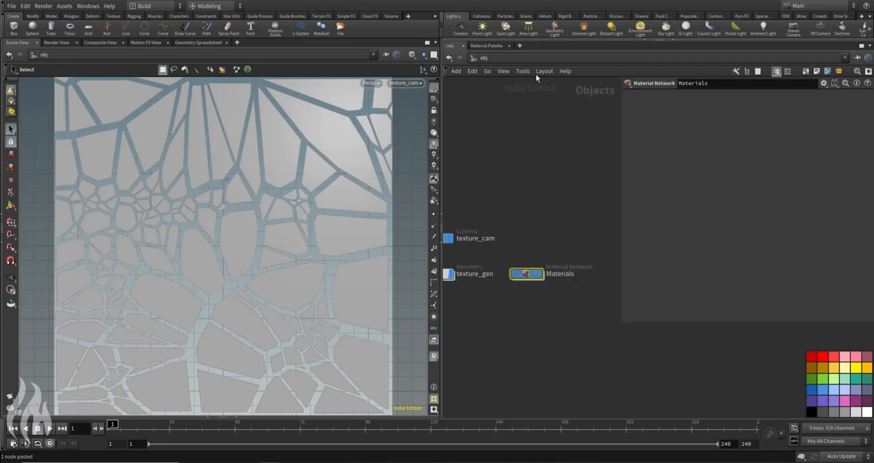
# Step: Place the Materials network node directly beneath the Ground node
pyautogui.click(485, 59)
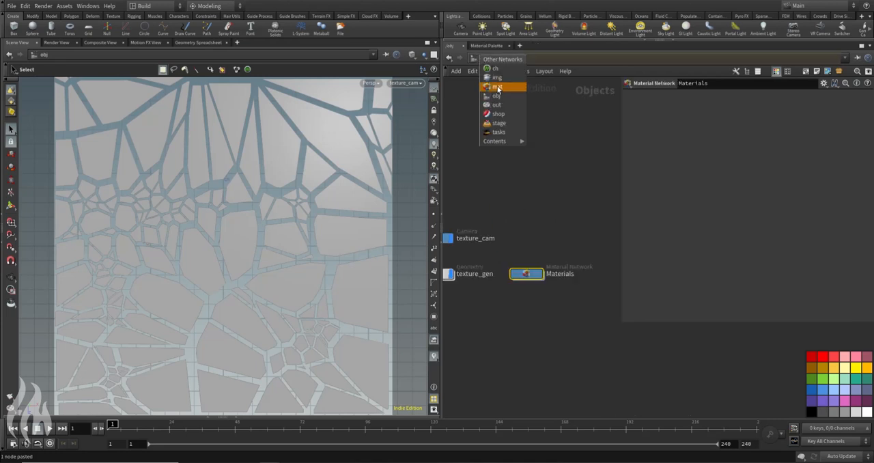
pyautogui.click(508, 203)
pyautogui.scroll(-4, 531, 227)
pyautogui.moveTo(531, 229); pyautogui.dragTo(599, 248, button='middle')
pyautogui.moveTo(602, 277); pyautogui.dragTo(518, 295)
pyautogui.click(560, 311)
pyautogui.scroll(2, 559, 312)
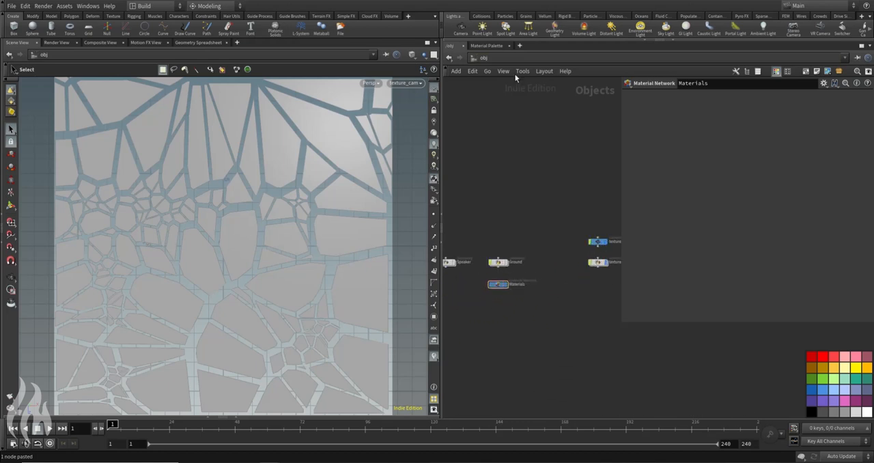
# Step: Assign /obj/Materials/constant as the render material of the texture_gen object
pyautogui.moveTo(576, 295); pyautogui.dragTo(525, 287, button='middle')
pyautogui.click(545, 254)
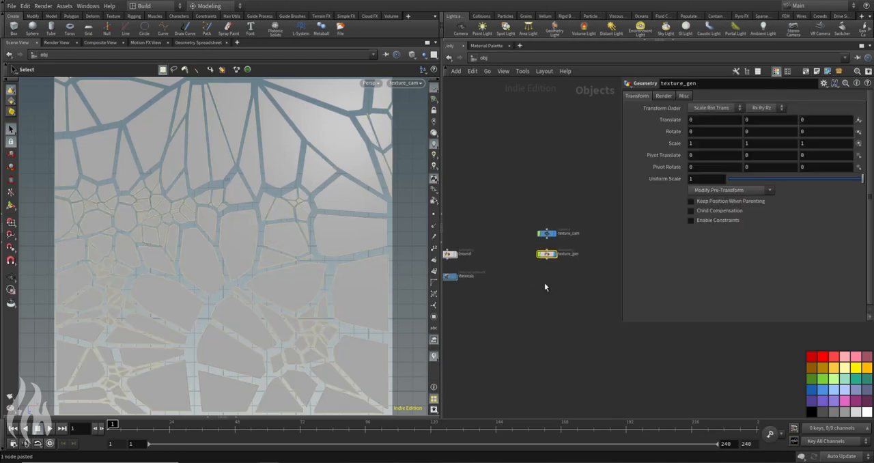
pyautogui.click(666, 98)
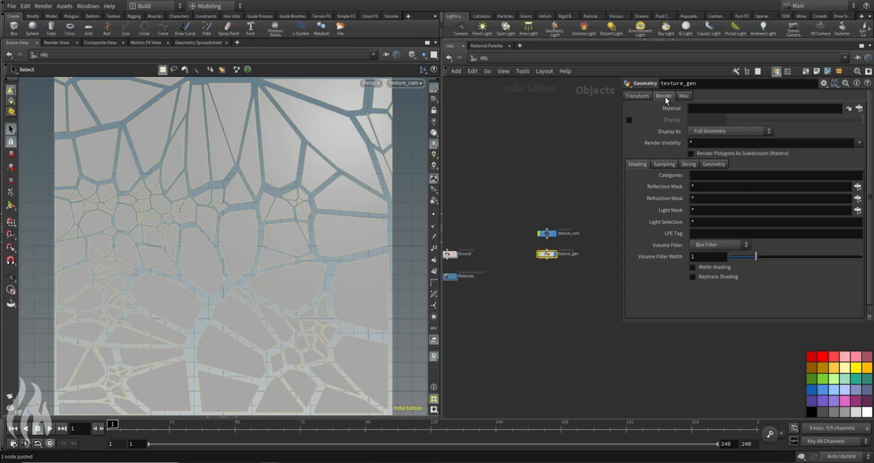
pyautogui.click(859, 108)
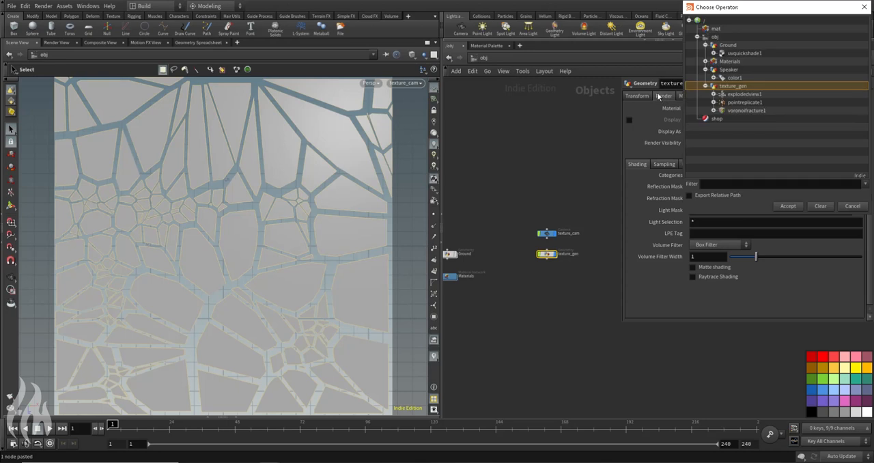
pyautogui.click(706, 61)
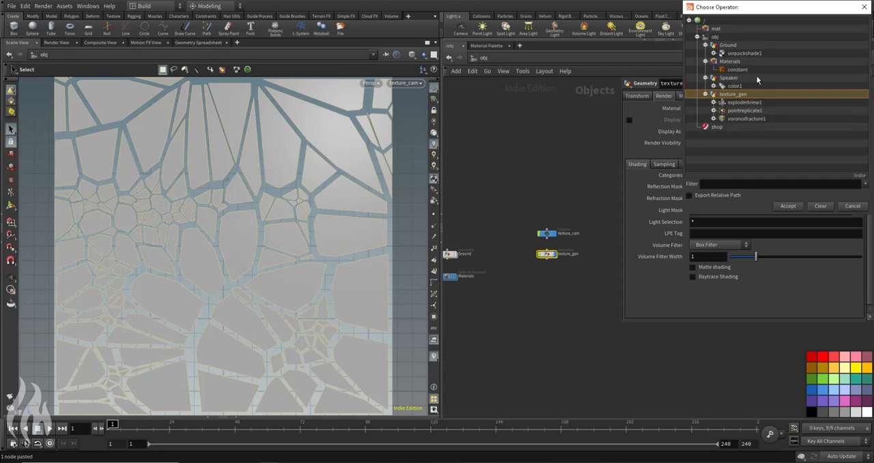
pyautogui.click(737, 70)
pyautogui.press('Return')
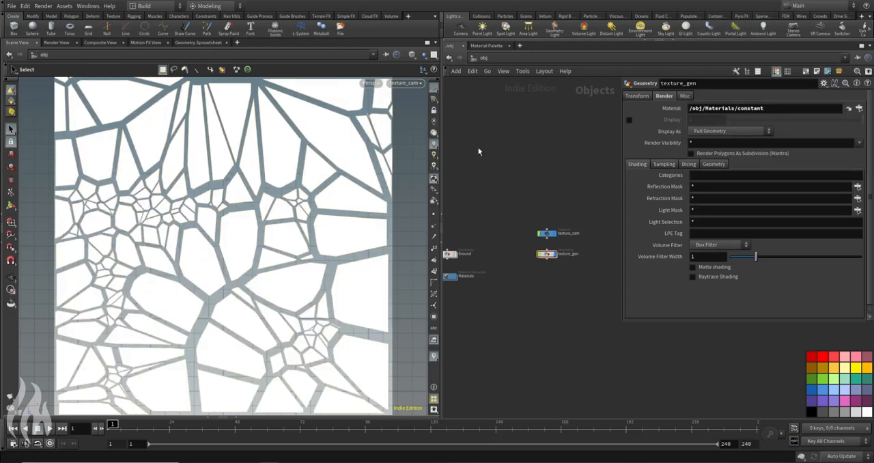
# Step: Go to the out network and rename the Mantra node rndr_texture
pyautogui.moveTo(501, 123); pyautogui.dragTo(541, 158, button='middle')
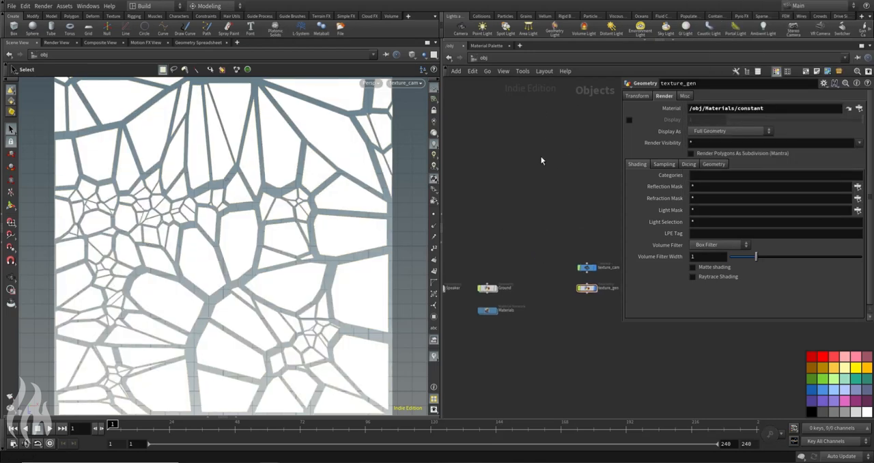
pyautogui.click(480, 59)
pyautogui.click(489, 112)
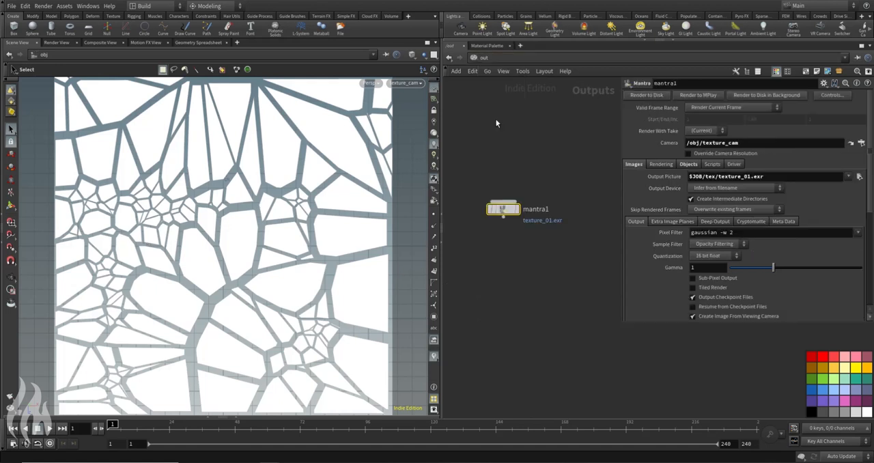
pyautogui.doubleClick(536, 209)
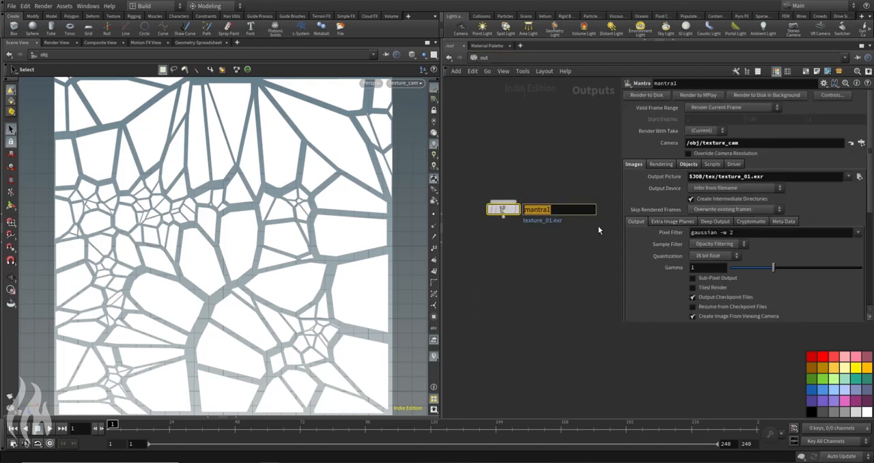
pyautogui.write('rndr_textture')
pyautogui.press('Return')
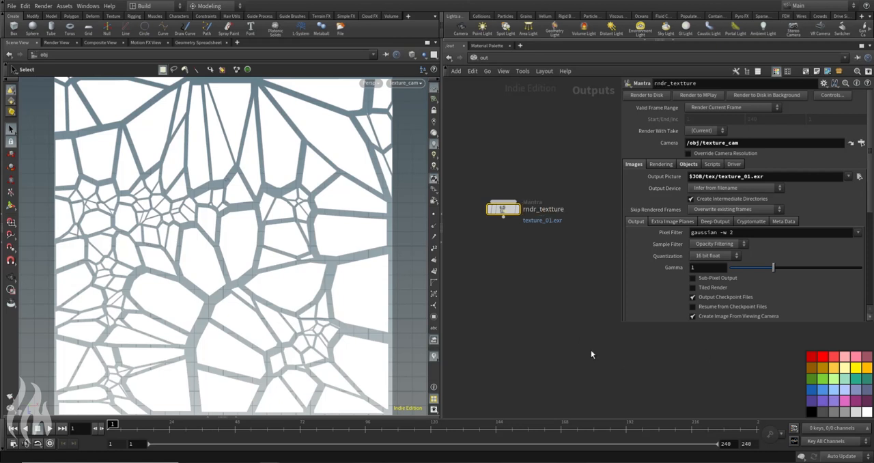
pyautogui.doubleClick(550, 216)
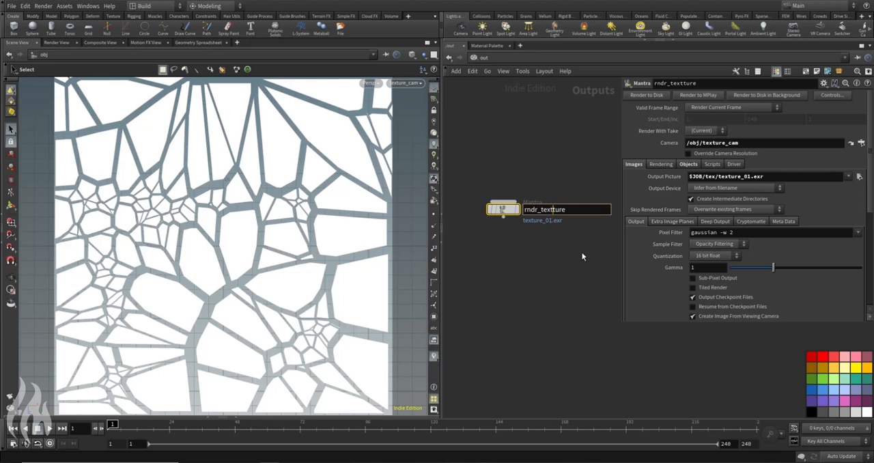
pyautogui.press('BackSpace')
pyautogui.click(542, 161)
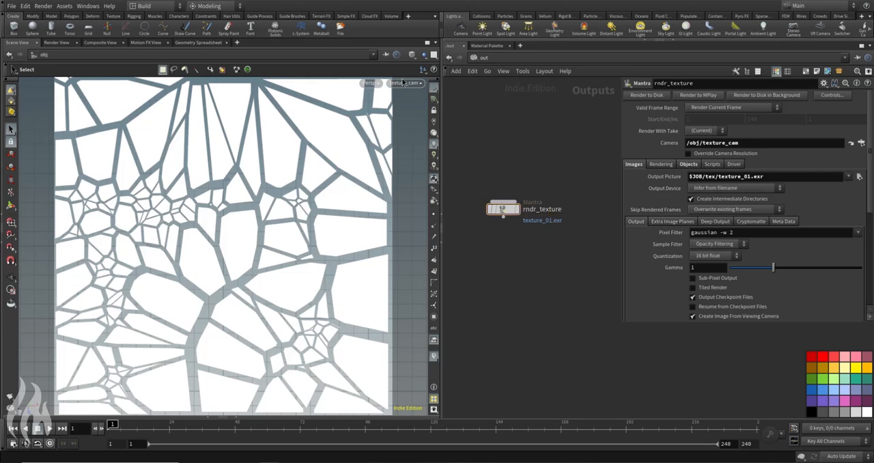
# Step: Render rndr_texture in the Render View and view the whole image
pyautogui.click(58, 42)
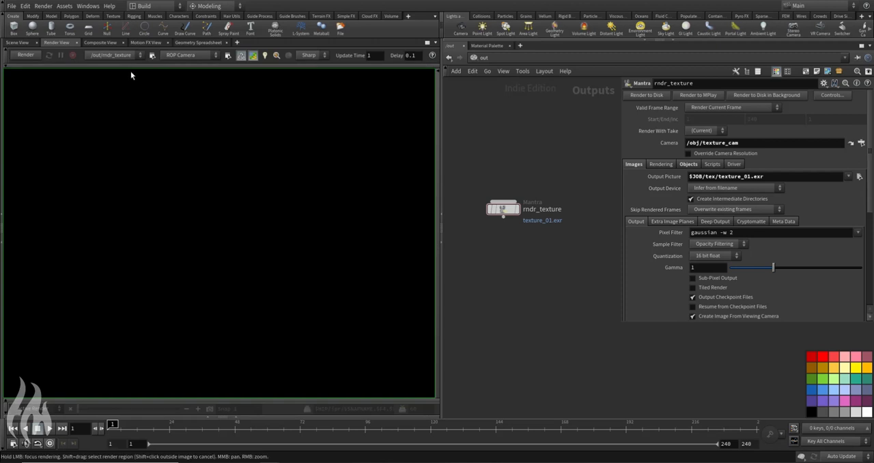
pyautogui.click(26, 54)
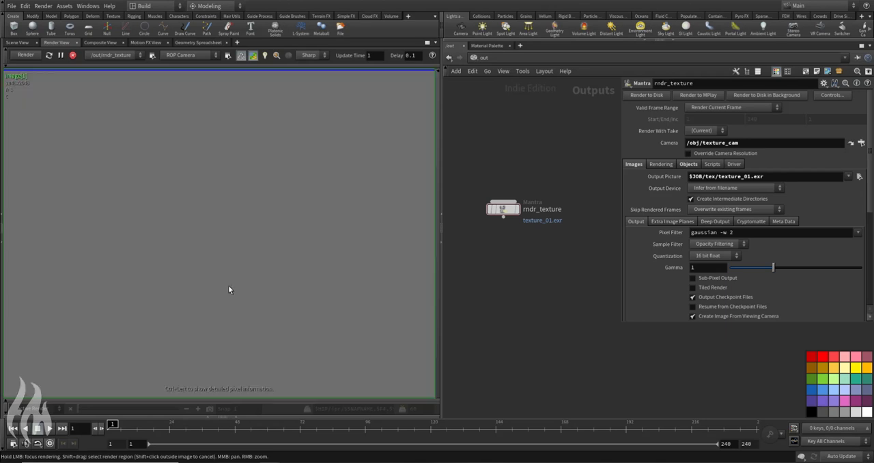
pyautogui.scroll(-1, 227, 242)
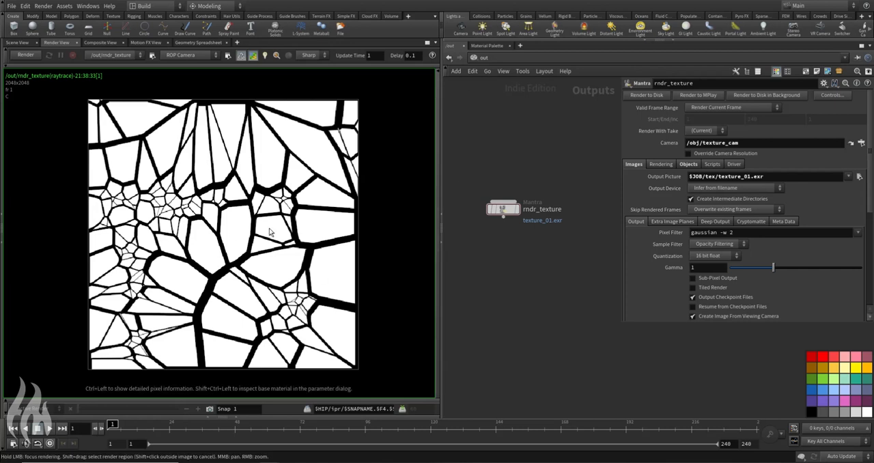
# Step: Check the expanded file path of rndr_texture's output picture and return it to the $JOB expression
pyautogui.moveTo(515, 185); pyautogui.dragTo(508, 248)
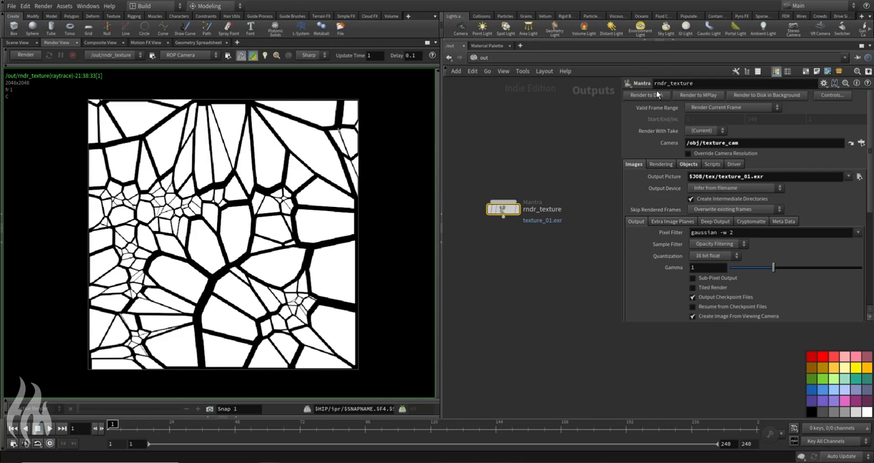
pyautogui.click(652, 176)
pyautogui.moveTo(724, 177); pyautogui.dragTo(854, 181)
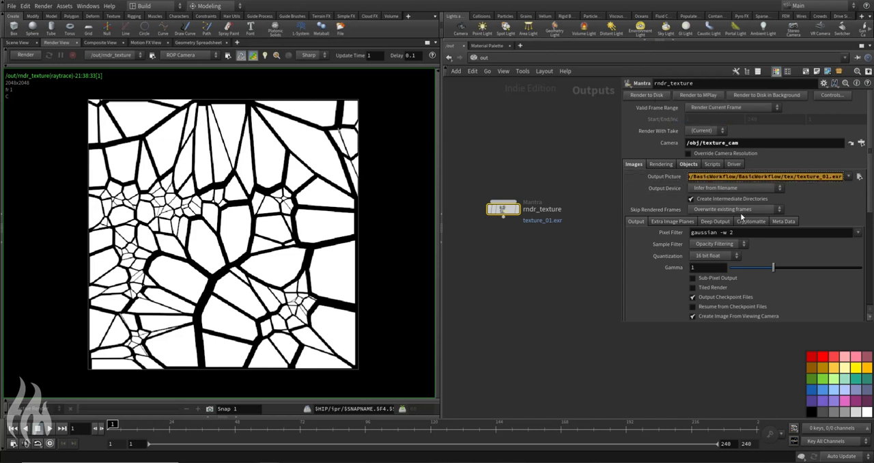
pyautogui.click(527, 177)
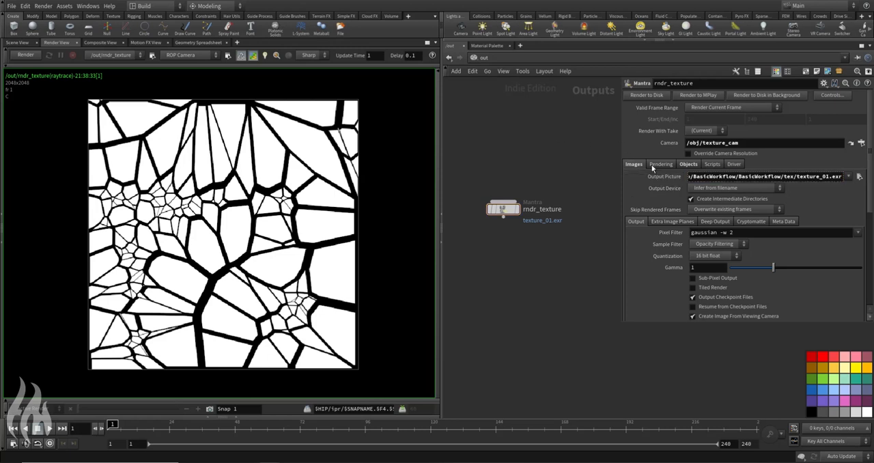
pyautogui.click(670, 175)
pyautogui.click(670, 176)
pyautogui.click(670, 175)
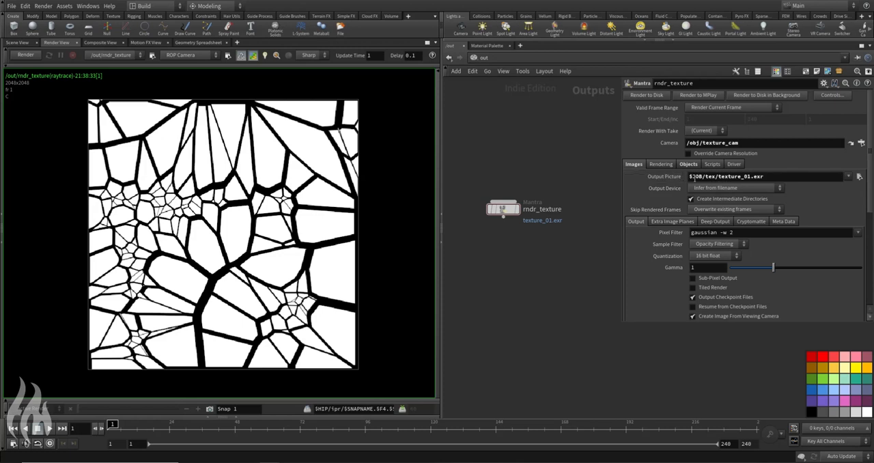
# Step: Render rndr_texture to disk and check the warning in the node's info window
pyautogui.click(647, 95)
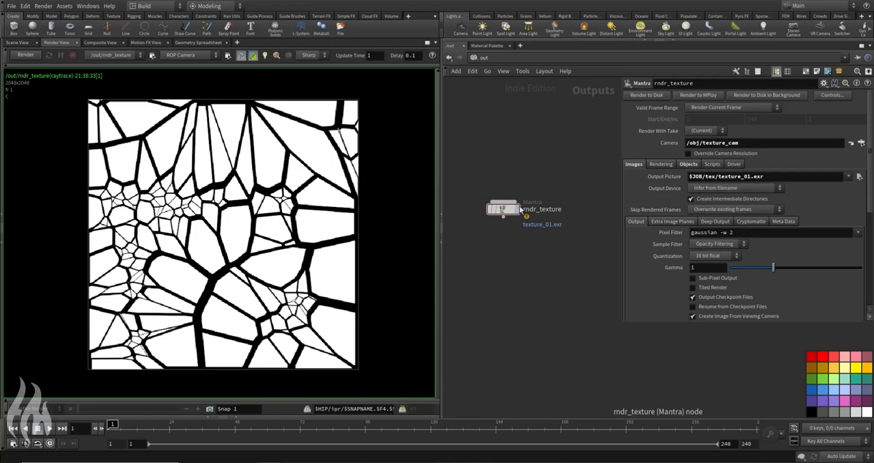
pyautogui.click(480, 210)
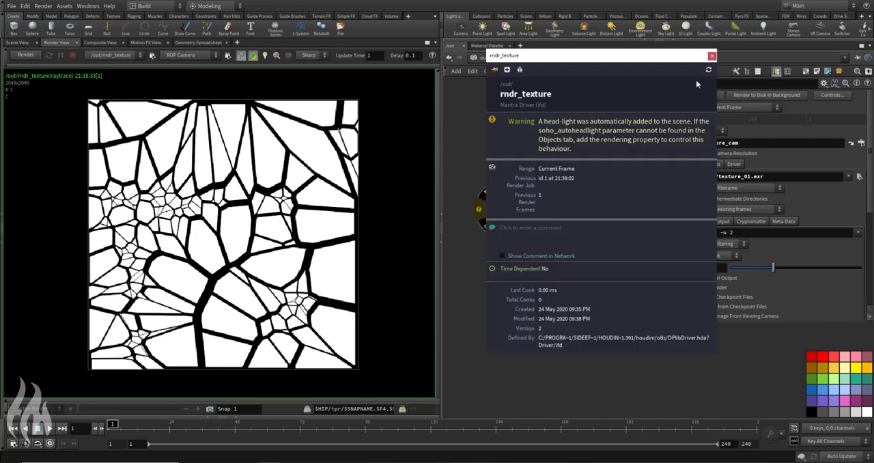
pyautogui.click(712, 55)
# Step: Return to the obj network and the Scene View, and leave texture_cam for a free perspective view
pyautogui.click(486, 57)
pyautogui.click(508, 106)
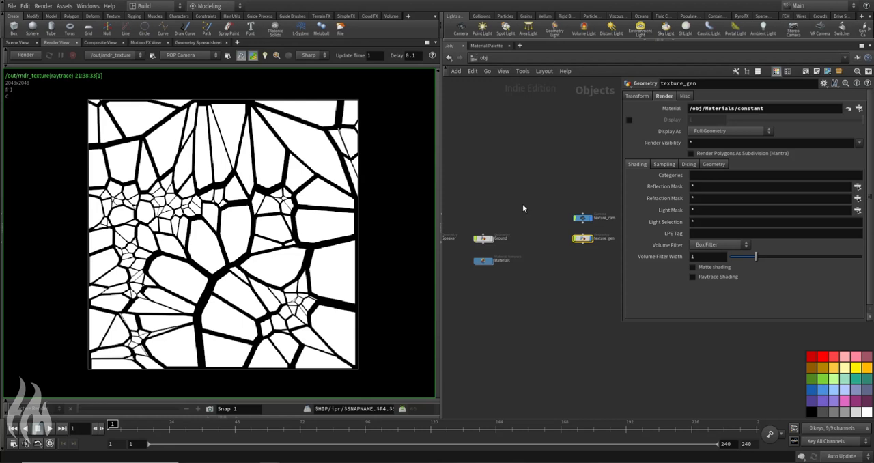
pyautogui.moveTo(509, 315); pyautogui.dragTo(552, 304, button='middle')
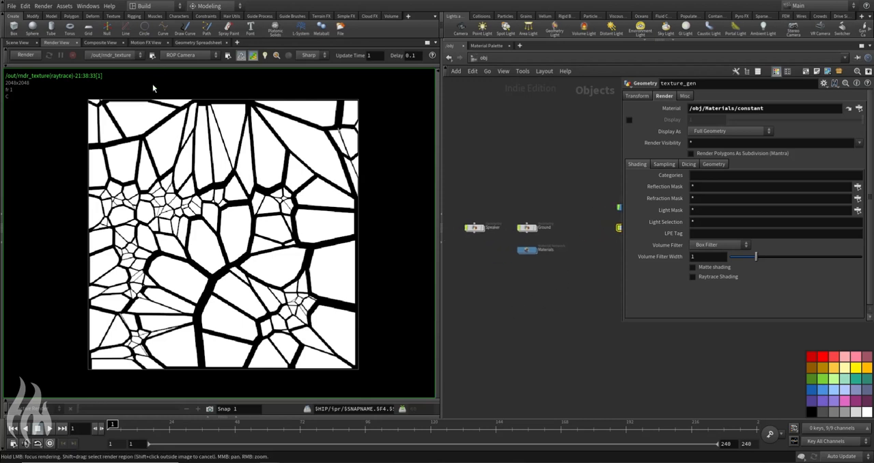
pyautogui.click(25, 43)
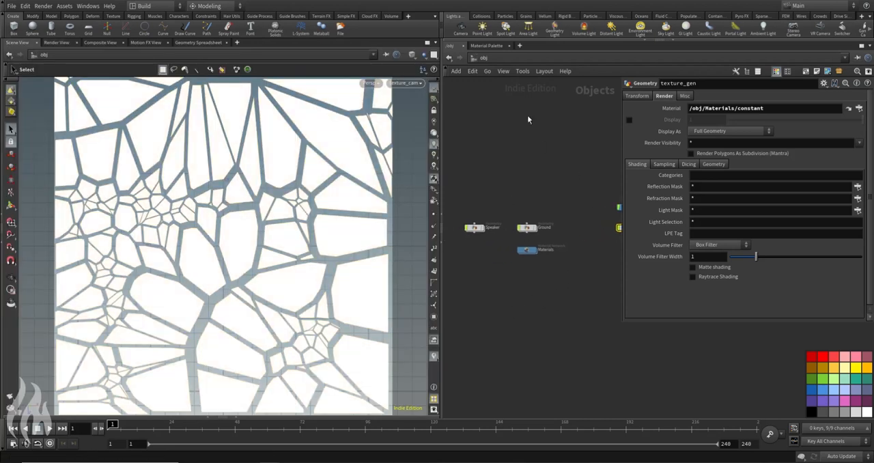
pyautogui.press('Escape')
pyautogui.moveTo(371, 164)
pyautogui.mouseDown()
pyautogui.moveTo(364, 199)
pyautogui.moveTo(365, 161)
pyautogui.mouseUp()
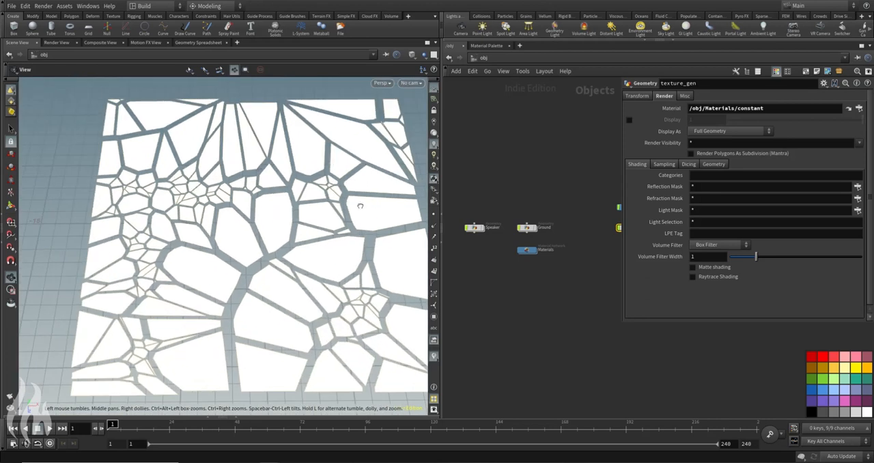
pyautogui.keyDown('alt'); pyautogui.moveTo(360, 206); pyautogui.dragTo(365, 162); pyautogui.keyUp('alt')
pyautogui.keyDown('alt'); pyautogui.moveTo(365, 162); pyautogui.dragTo(325, 206, button='middle'); pyautogui.keyUp('alt')
# Step: Turn off the display of both texture_cam and texture_gen
pyautogui.moveTo(613, 214); pyautogui.dragTo(530, 207, button='middle')
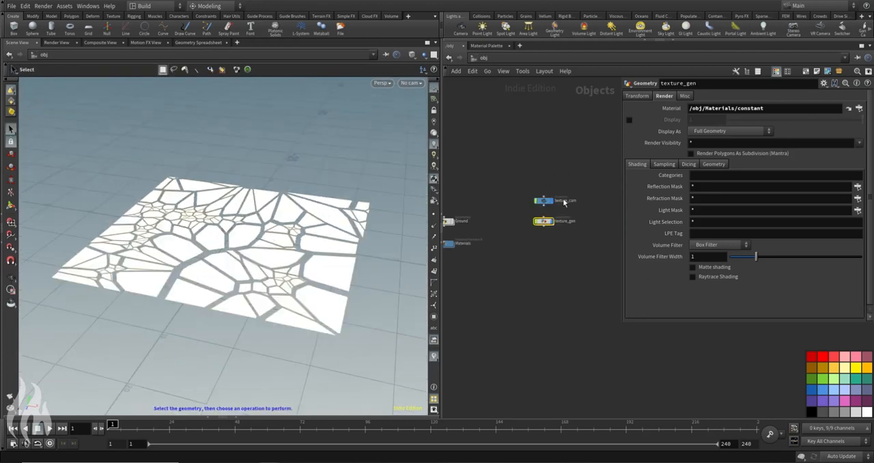
pyautogui.scroll(1, 589, 181)
pyautogui.moveTo(593, 169); pyautogui.dragTo(528, 263)
pyautogui.scroll(3, 545, 230)
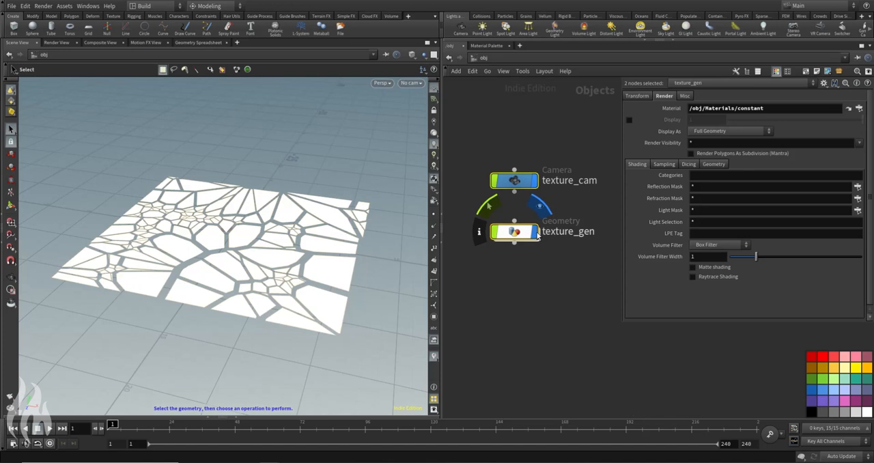
pyautogui.click(535, 231)
pyautogui.click(510, 125)
pyautogui.moveTo(521, 178); pyautogui.dragTo(597, 217, button='middle')
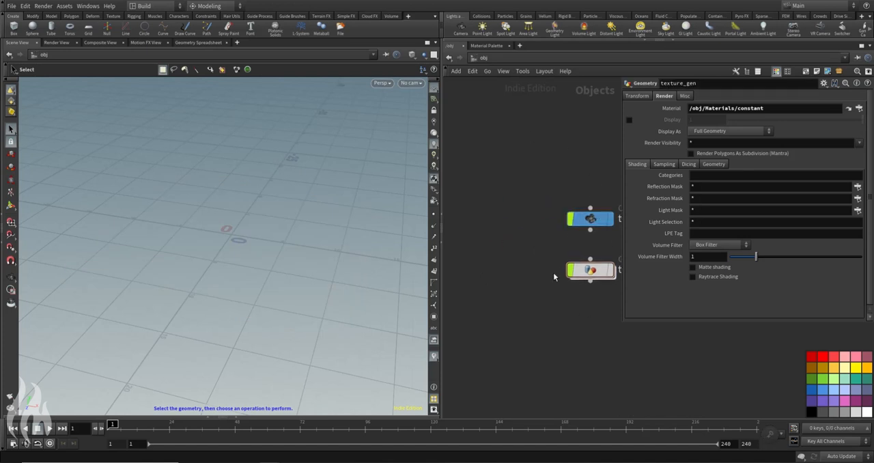
pyautogui.scroll(-5, 553, 272)
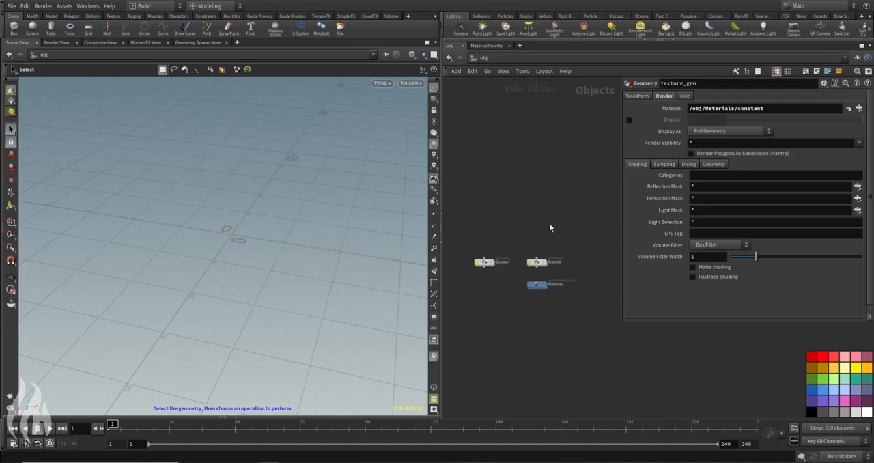
# Step: Turn on the display of the Speaker and Ground objects and move both nodes up in the network
pyautogui.click(545, 262)
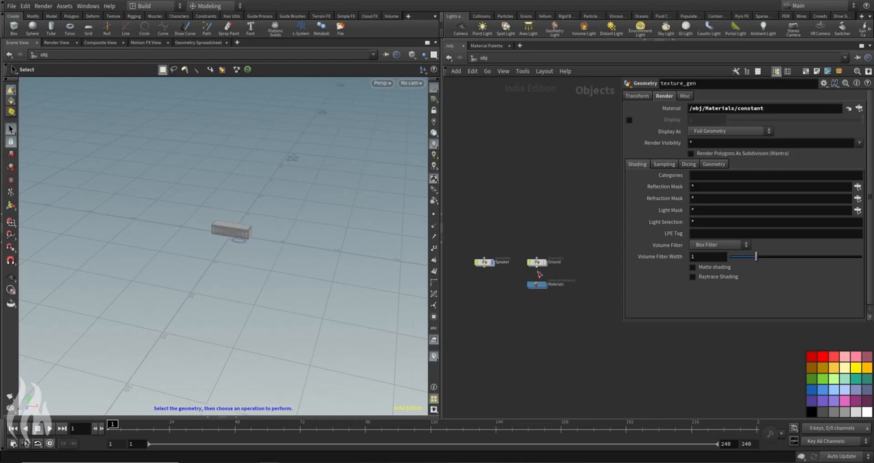
pyautogui.click(545, 263)
pyautogui.keyDown('alt'); pyautogui.moveTo(274, 197); pyautogui.dragTo(266, 181); pyautogui.keyUp('alt')
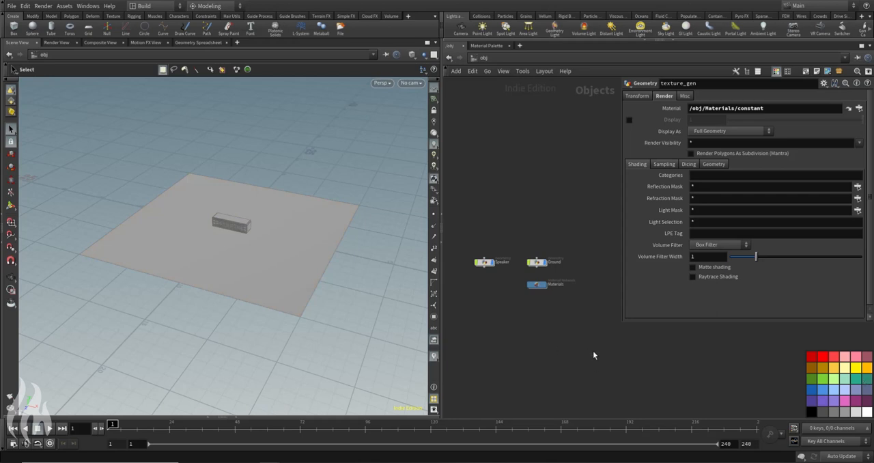
pyautogui.moveTo(462, 237); pyautogui.dragTo(539, 237)
# Step: Add a Geometry object below Speaker and name it Scene
pyautogui.press('Tab')
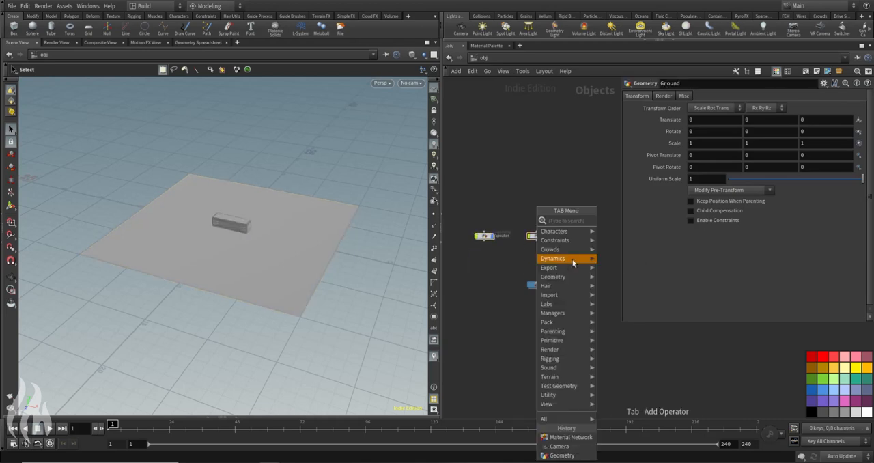
pyautogui.write('geo')
pyautogui.press('Return')
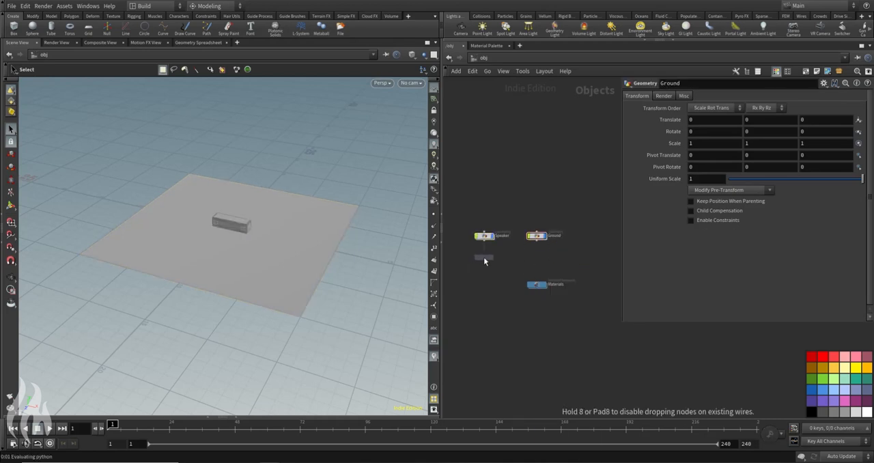
pyautogui.click(483, 257)
pyautogui.scroll(3, 483, 258)
pyautogui.hotkey('ctrl', 'a')
pyautogui.write('Scene')
pyautogui.press('Return')
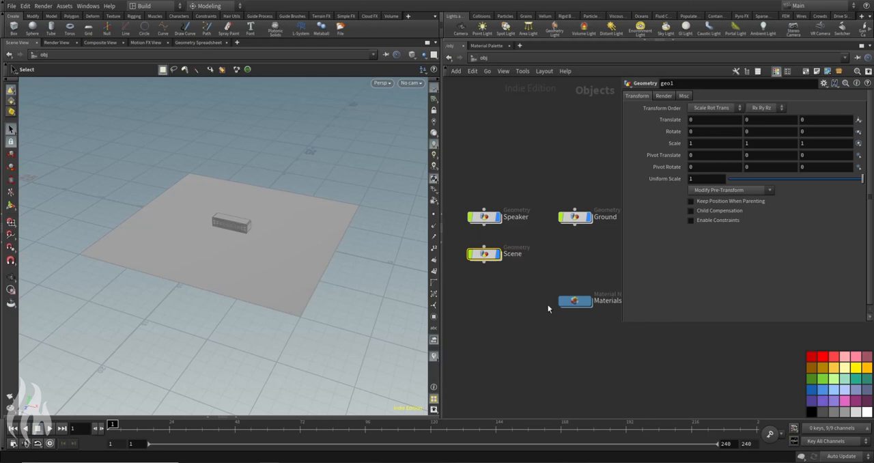
# Step: Rename the Scene object to Set and enter its geometry network
pyautogui.click(513, 254)
pyautogui.hotkey('ctrl', 'a')
pyautogui.write('BG')
pyautogui.press('BackSpace')
pyautogui.press('BackSpace')
pyautogui.write('Set')
pyautogui.press('Return')
pyautogui.doubleClick(488, 258)
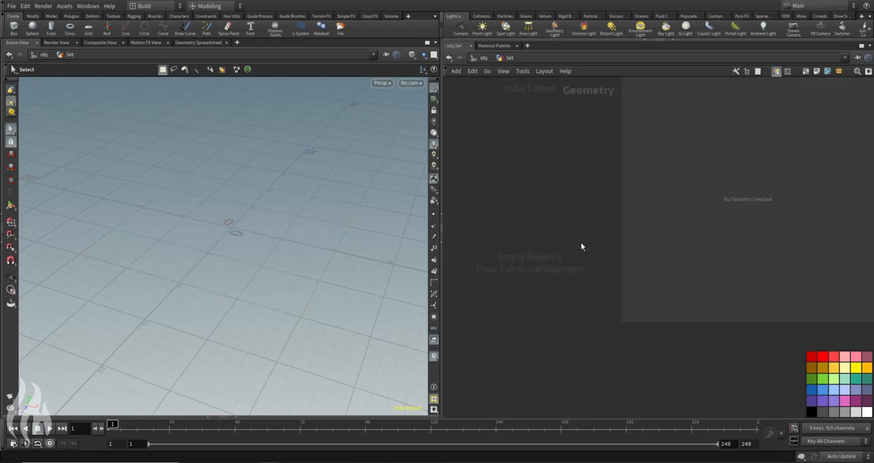
# Step: Add a File node to the empty Set network
pyautogui.press('Tab')
pyautogui.press('Return')
pyautogui.click(532, 241)
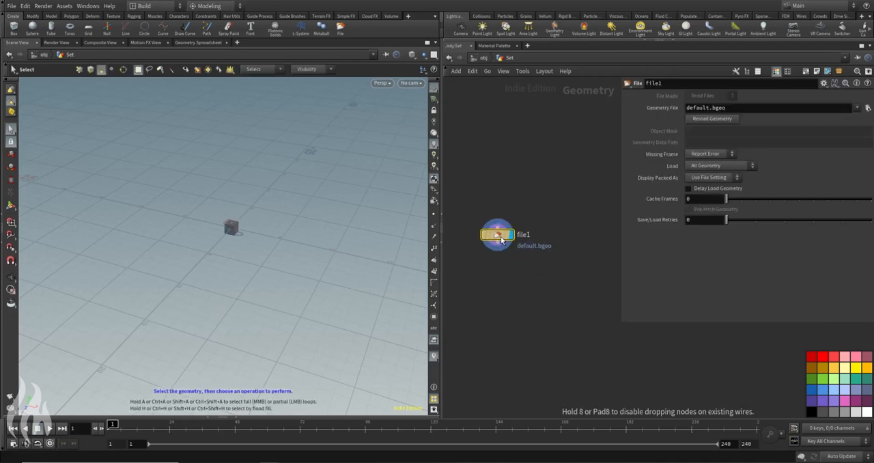
pyautogui.moveTo(517, 244)
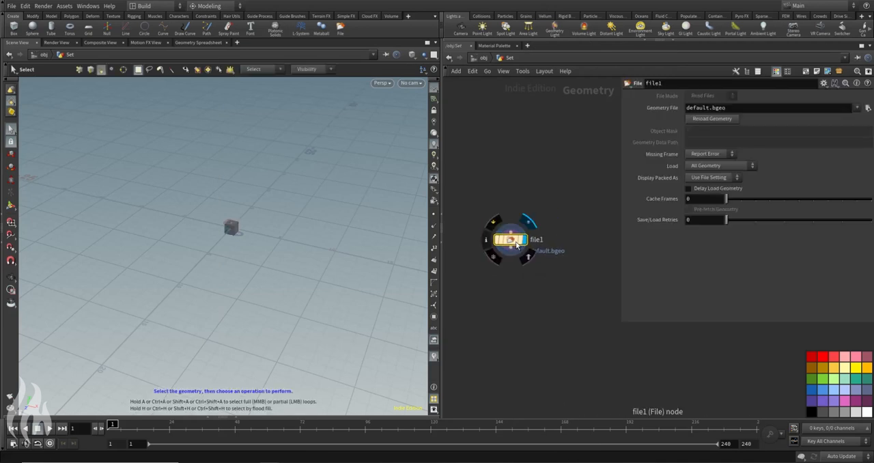
pyautogui.moveTo(512, 239); pyautogui.dragTo(484, 239)
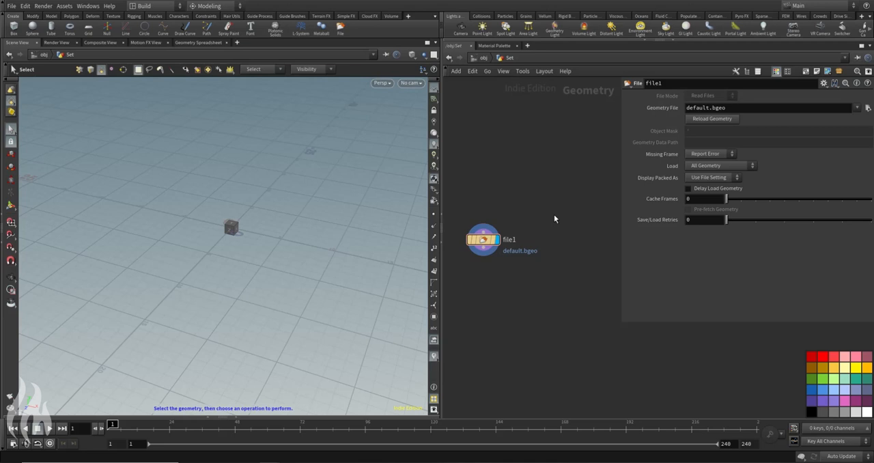
pyautogui.press('Tab')
pyautogui.write('ale')
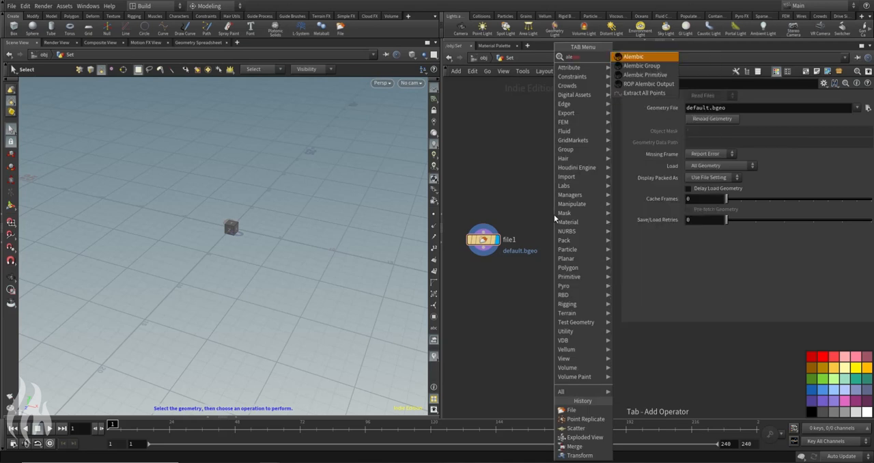
pyautogui.press('Return')
pyautogui.click(581, 239)
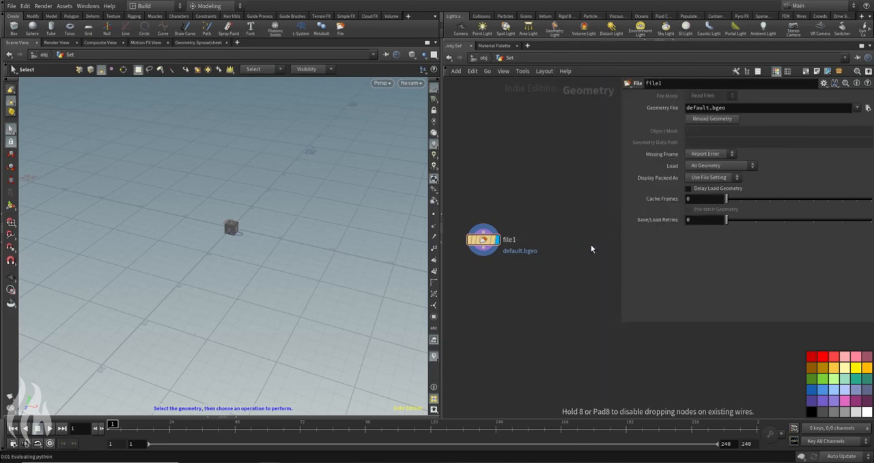
pyautogui.hotkey('ctrl', 'z')
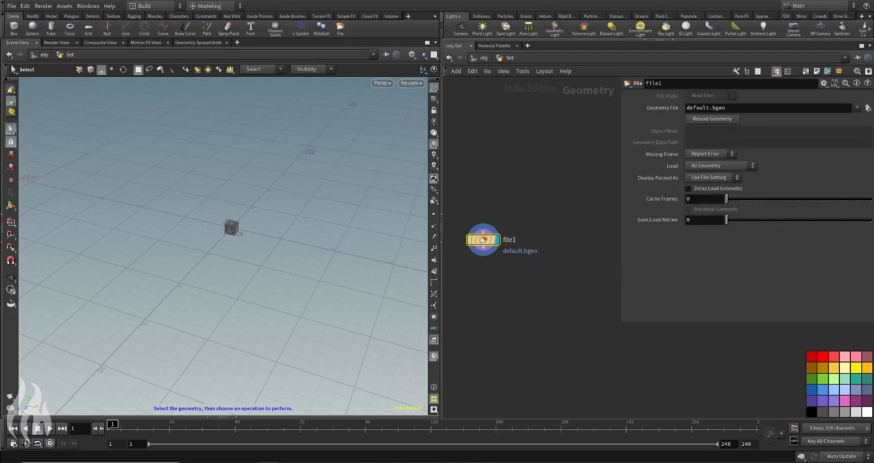
# Step: Load xlr_cable.obj from the HideDesktop/Sound_Music_3D_Files folder on the Desktop as file1's geometry file
pyautogui.click(868, 108)
pyautogui.click(607, 14)
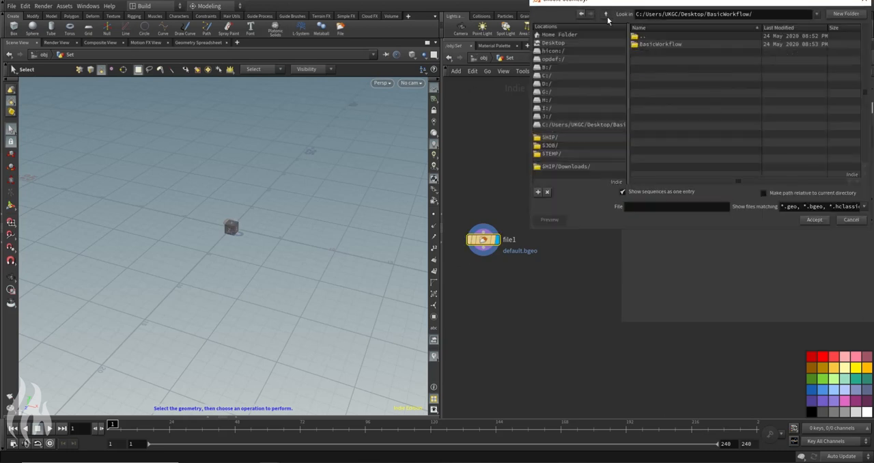
pyautogui.click(602, 42)
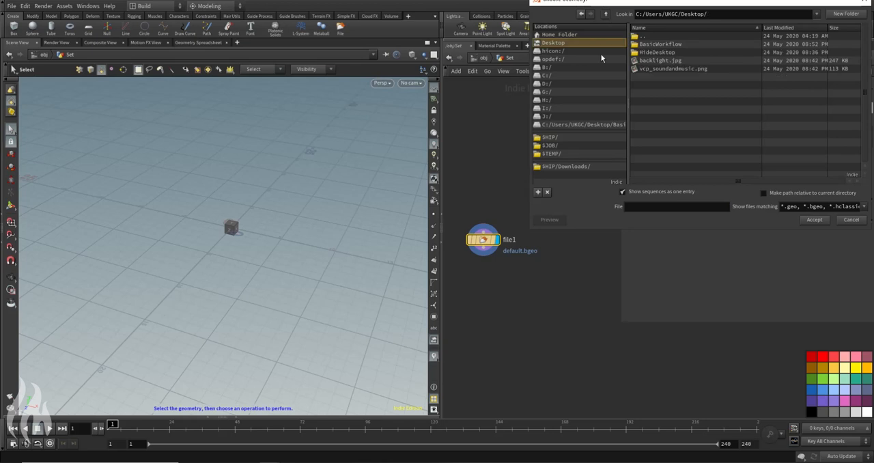
pyautogui.doubleClick(655, 52)
pyautogui.scroll(-5, 717, 115)
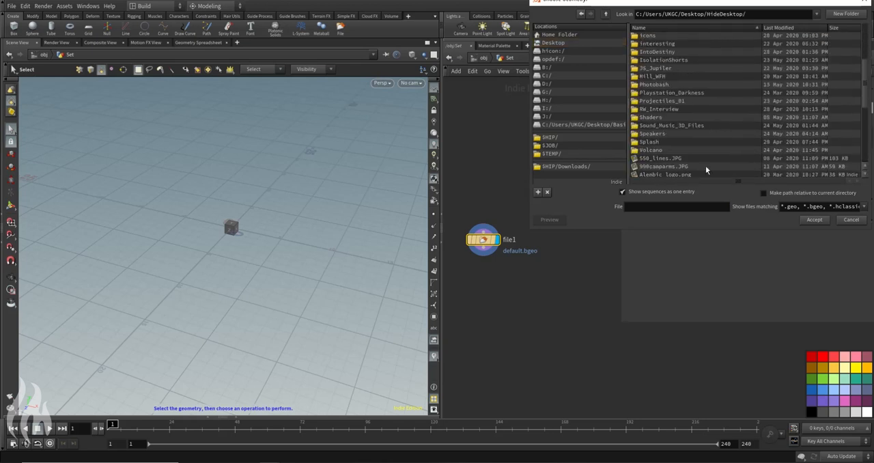
pyautogui.doubleClick(657, 125)
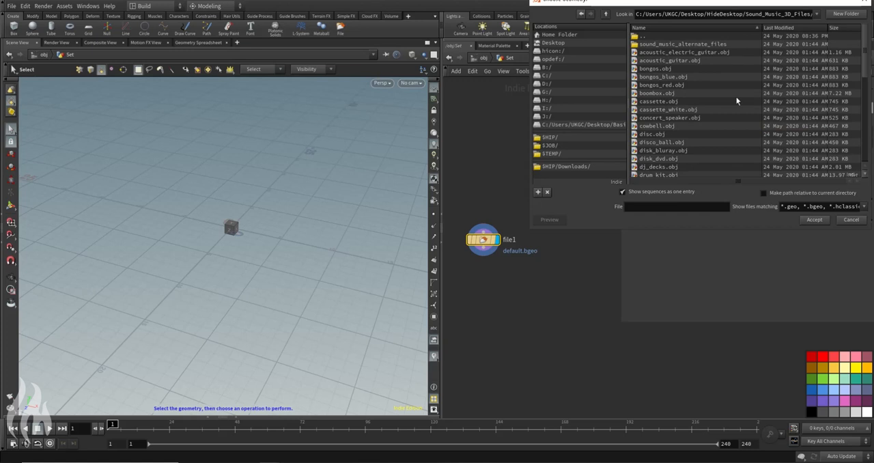
pyautogui.scroll(-5, 720, 89)
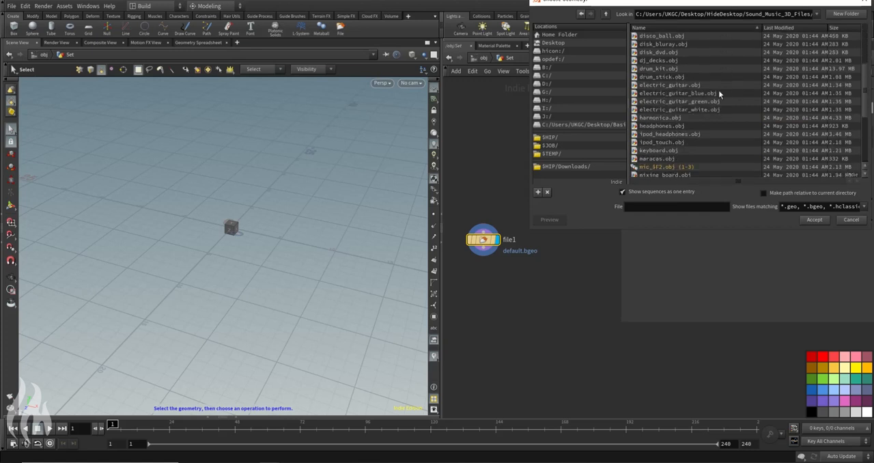
pyautogui.scroll(-4, 719, 97)
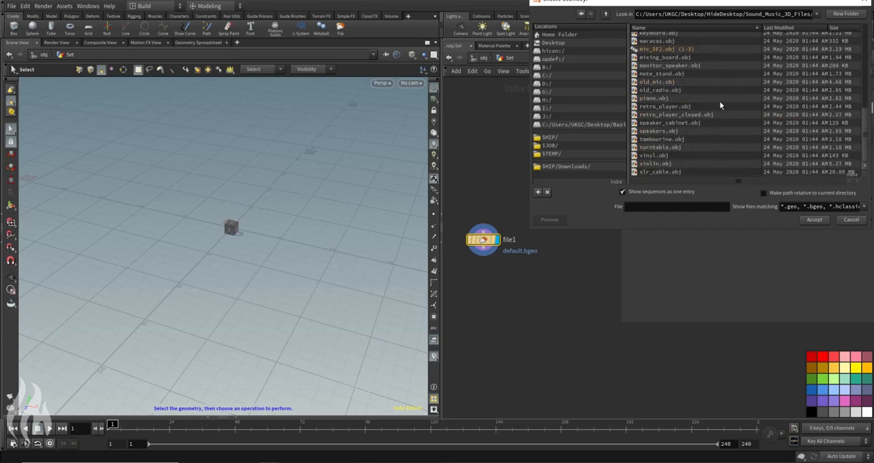
pyautogui.click(683, 171)
pyautogui.click(814, 219)
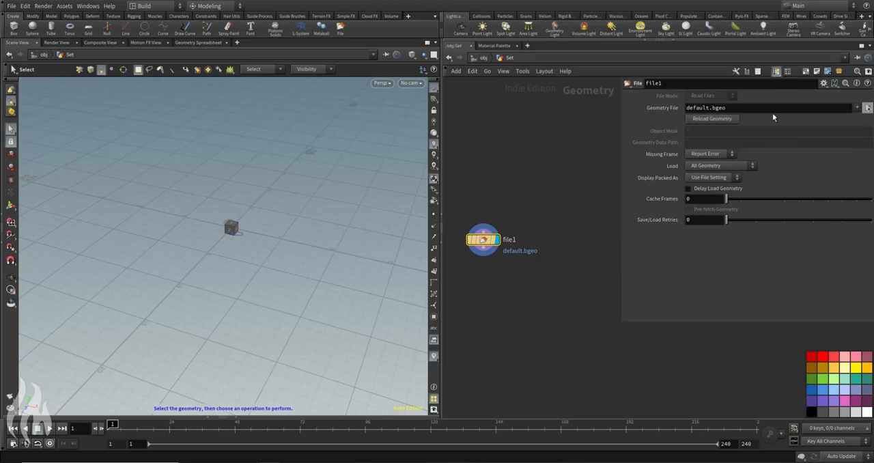
# Step: Examine the imported XLR cable from the side, from above and at an angle
pyautogui.press('Escape')
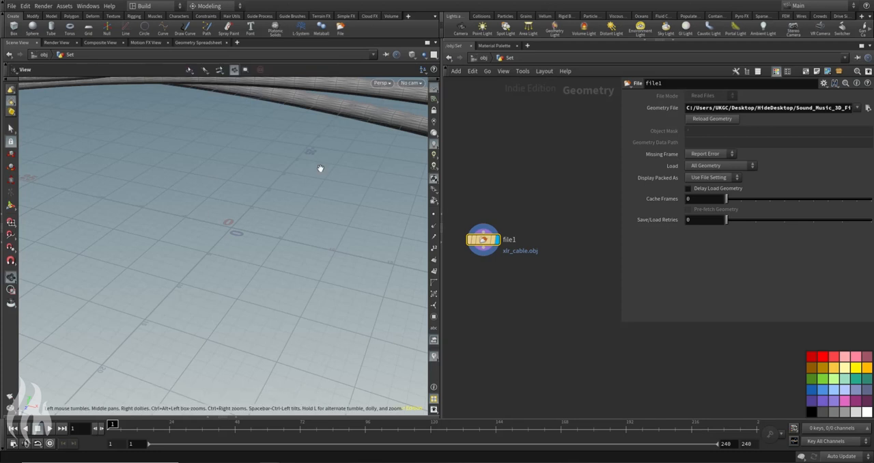
pyautogui.scroll(-6, 320, 168)
pyautogui.keyDown('alt'); pyautogui.moveTo(320, 168); pyautogui.dragTo(237, 208); pyautogui.keyUp('alt')
pyautogui.press('s')
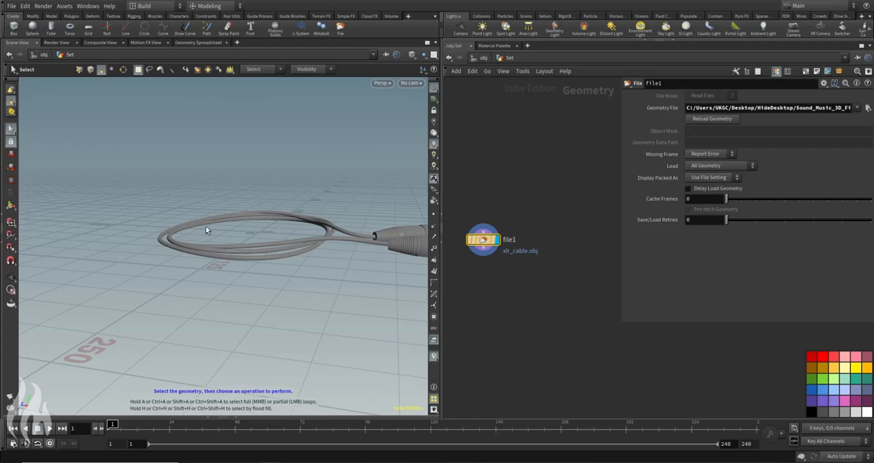
pyautogui.press('Escape')
pyautogui.moveTo(327, 281); pyautogui.dragTo(305, 219)
pyautogui.press('s')
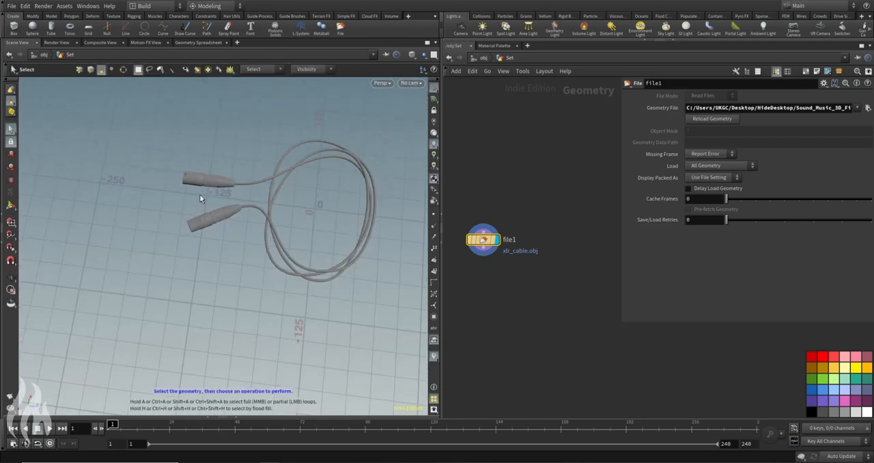
pyautogui.keyDown('alt'); pyautogui.moveTo(354, 205); pyautogui.dragTo(346, 228, button='middle'); pyautogui.keyUp('alt')
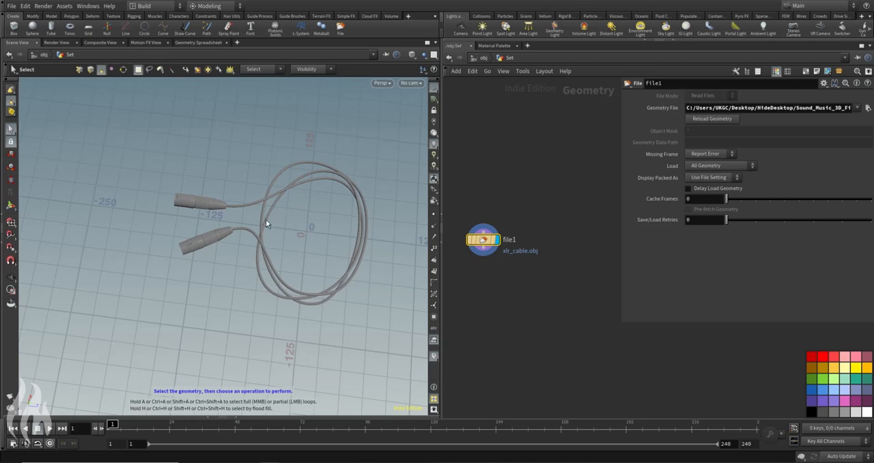
pyautogui.keyDown('alt'); pyautogui.moveTo(242, 243); pyautogui.dragTo(314, 175); pyautogui.keyUp('alt')
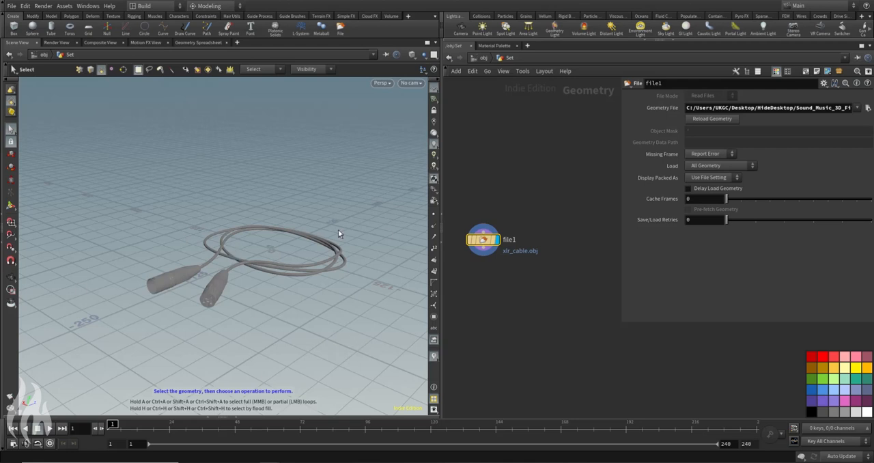
# Step: Add a Transform node fed by file1 and name it scale_to_houdini
pyautogui.press('Tab')
pyautogui.write('tran')
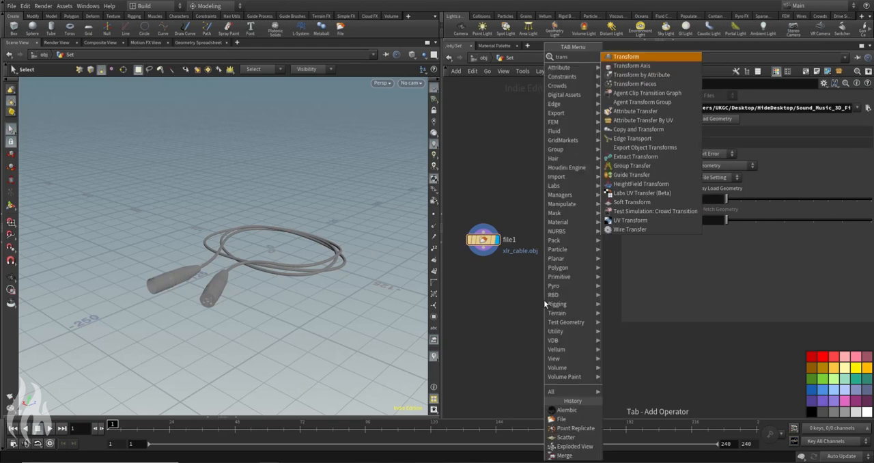
pyautogui.press('Return')
pyautogui.click(485, 280)
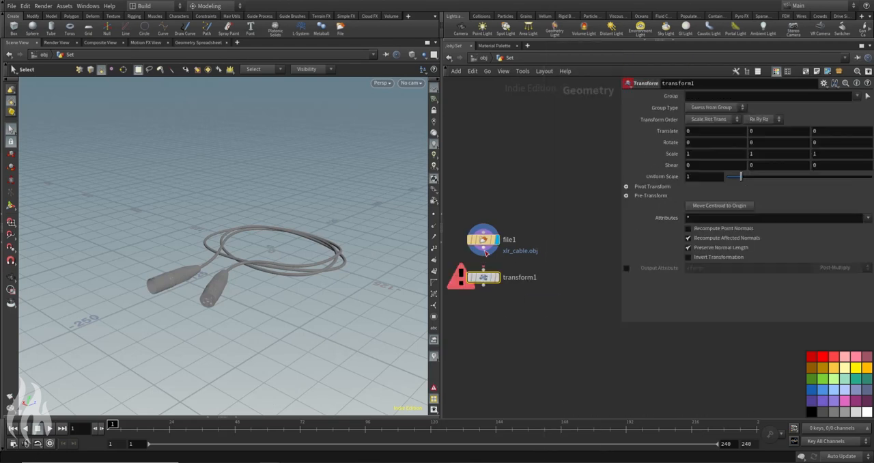
pyautogui.click(524, 279)
pyautogui.write('s')
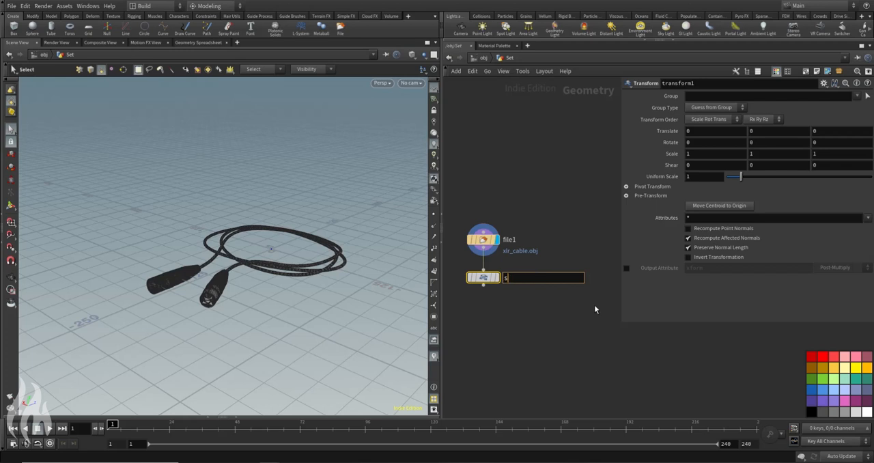
pyautogui.write('cale_to_houdini')
pyautogui.press('Return')
# Step: Set the uniform scale of scale_to_houdini to 0.1 and display that node
pyautogui.click(697, 176)
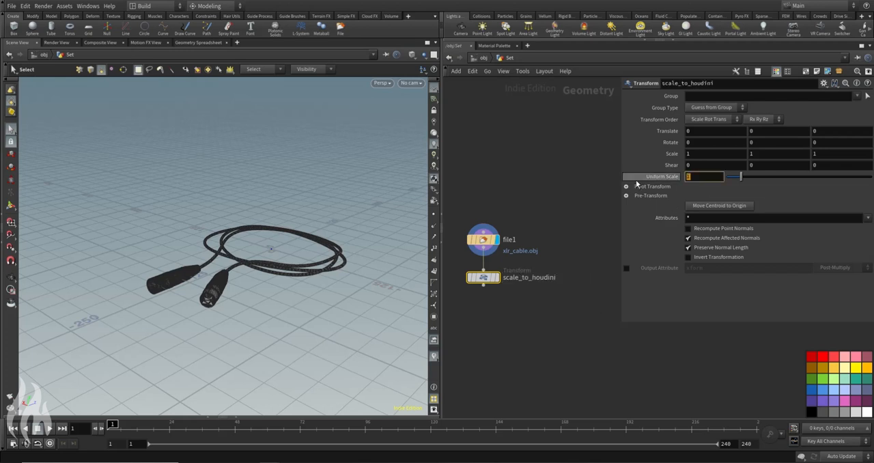
pyautogui.write('0.1')
pyautogui.press('Return')
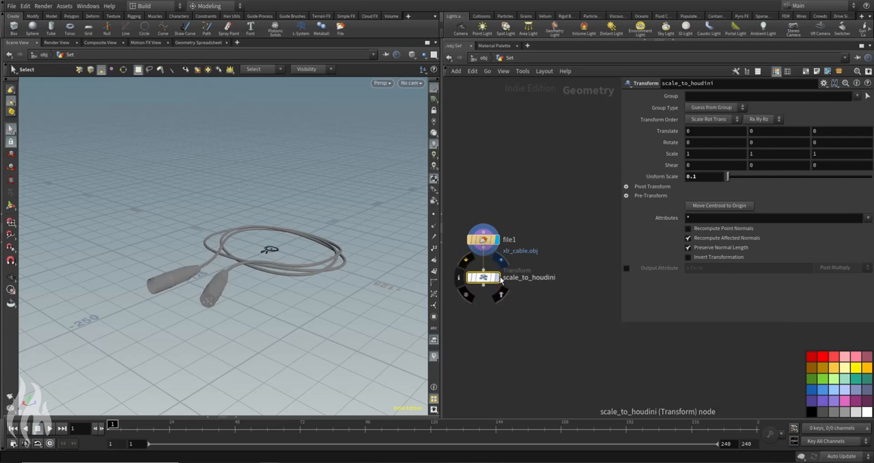
pyautogui.click(496, 278)
# Step: Show the other scene objects in the viewport and compare the scaled cable's size with the speaker and ground
pyautogui.click(385, 83)
pyautogui.moveTo(402, 102)
pyautogui.click(449, 102)
pyautogui.keyDown('alt'); pyautogui.moveTo(330, 168); pyautogui.dragTo(351, 205); pyautogui.keyUp('alt')
pyautogui.scroll(5, 275, 225)
pyautogui.keyDown('alt'); pyautogui.moveTo(213, 224); pyautogui.dragTo(234, 195); pyautogui.keyUp('alt')
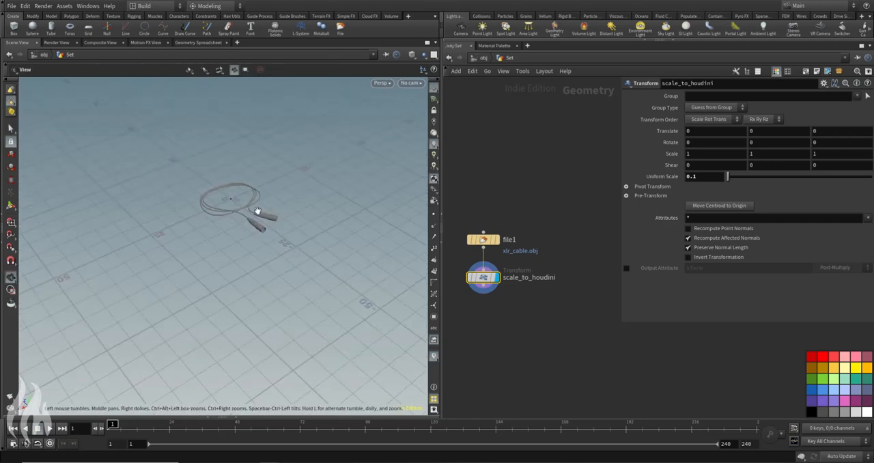
pyautogui.scroll(5, 239, 185)
pyautogui.keyDown('alt'); pyautogui.moveTo(239, 185); pyautogui.dragTo(255, 193); pyautogui.keyUp('alt')
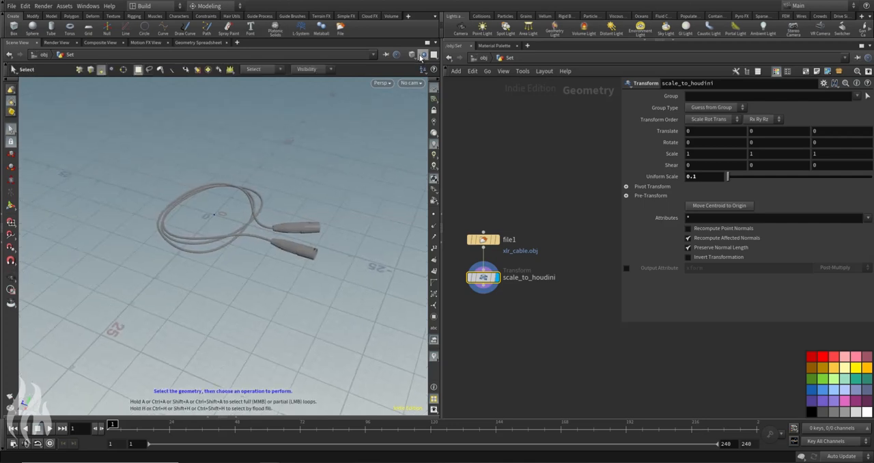
pyautogui.scroll(5, 226, 236)
pyautogui.keyDown('alt'); pyautogui.moveTo(227, 234); pyautogui.dragTo(299, 187); pyautogui.keyUp('alt')
# Step: Try uniform scales of 0.01 and 0.05 on scale_to_houdini
pyautogui.click(702, 177)
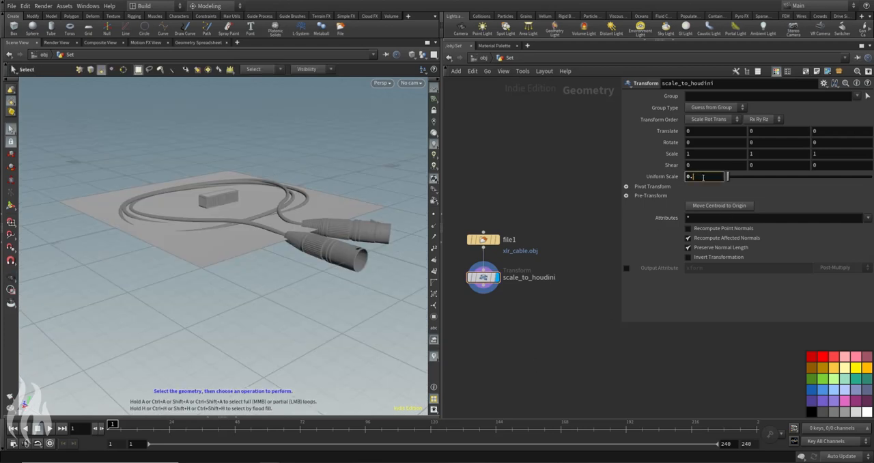
pyautogui.write('01')
pyautogui.press('Return')
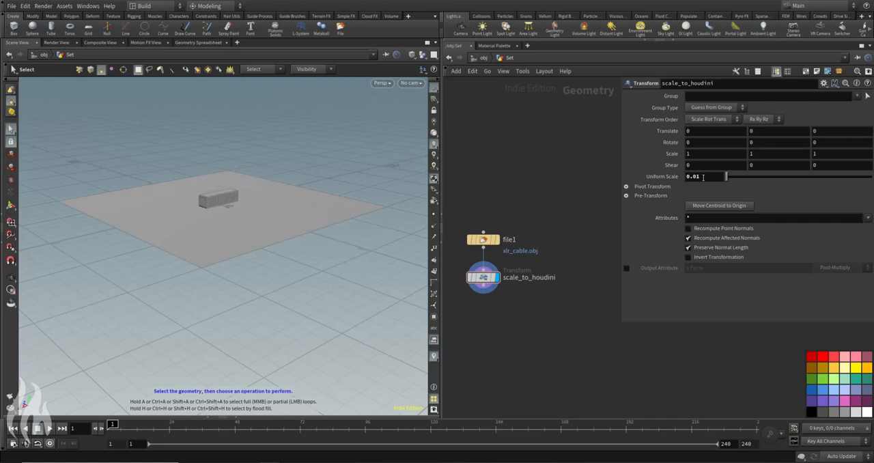
pyautogui.click(718, 177)
pyautogui.press('BackSpace')
pyautogui.write('5')
pyautogui.press('Return')
# Step: Set the uniform scale of scale_to_houdini to 0.025 and check the cable's size beside the speaker
pyautogui.press('BackSpace')
pyautogui.write('25')
pyautogui.press('Return')
pyautogui.press('Escape')
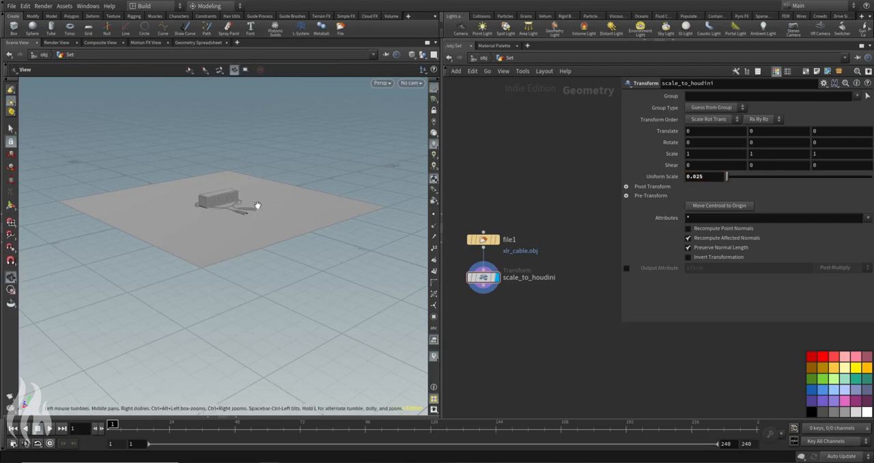
pyautogui.scroll(5, 257, 205)
pyautogui.keyDown('alt'); pyautogui.moveTo(232, 245); pyautogui.dragTo(225, 182); pyautogui.keyUp('alt')
pyautogui.moveTo(520, 346); pyautogui.dragTo(504, 301, button='middle')
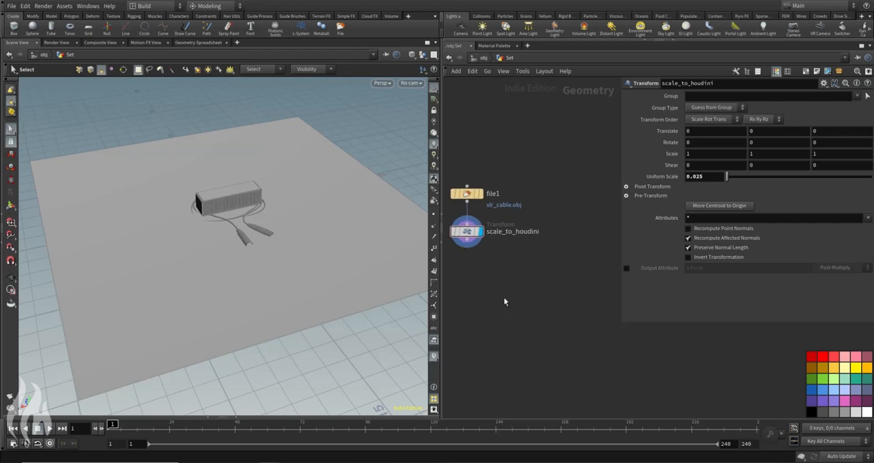
# Step: Add an Object Merge node to the Set network, load /obj/Ground/OUT_Ground as its object, and display it
pyautogui.moveTo(519, 272); pyautogui.dragTo(533, 279, button='middle')
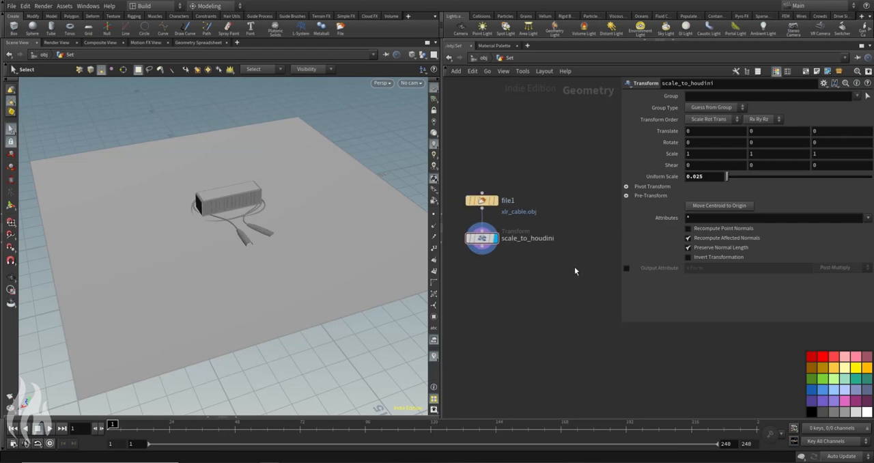
pyautogui.press('Tab')
pyautogui.write('obj')
pyautogui.press('Return')
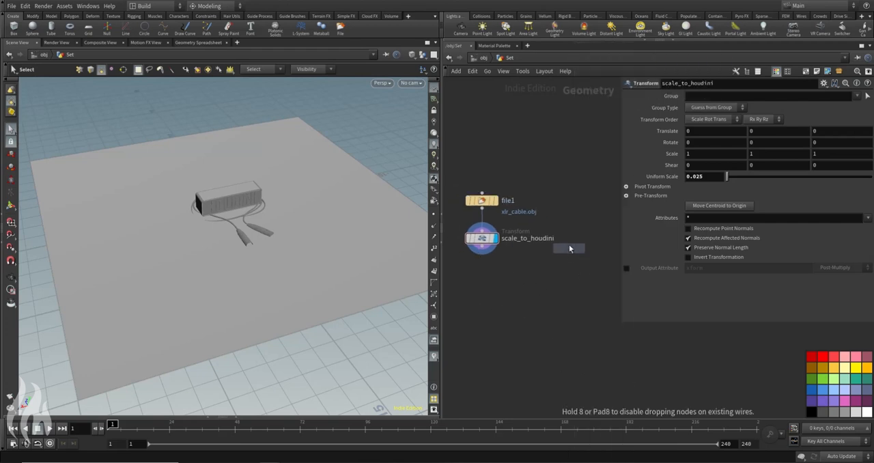
pyautogui.click(594, 192)
pyautogui.click(860, 119)
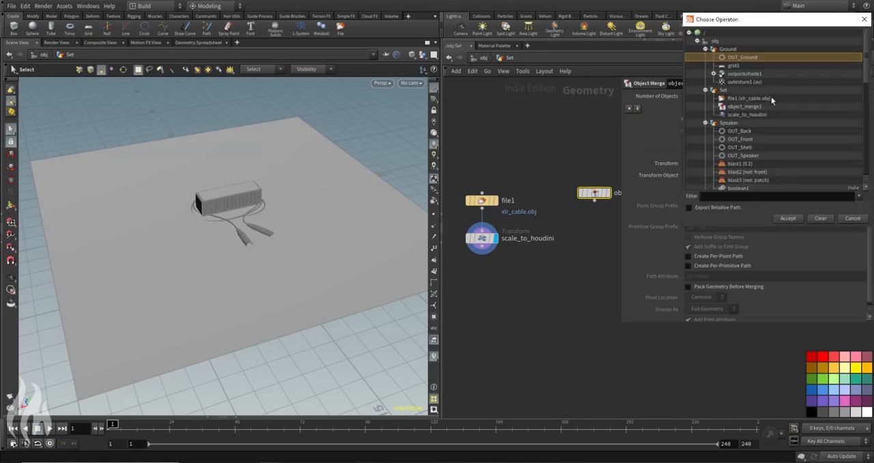
pyautogui.click(791, 219)
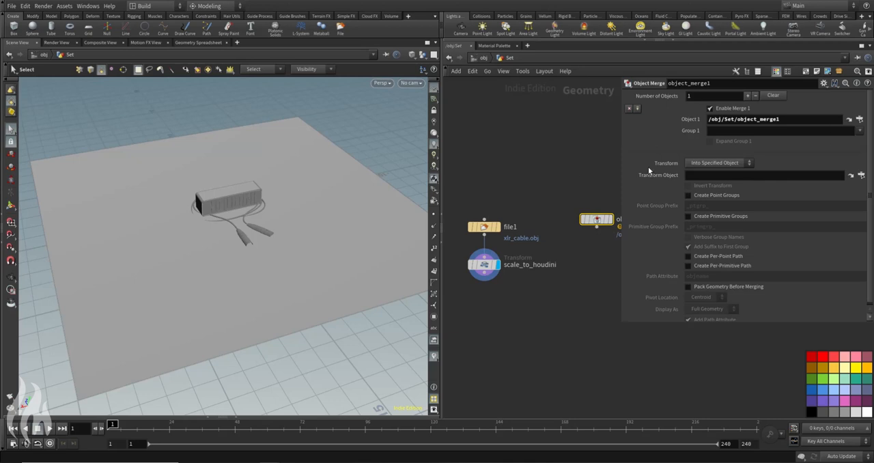
pyautogui.moveTo(541, 159); pyautogui.dragTo(507, 143, button='middle')
pyautogui.moveTo(564, 206); pyautogui.dragTo(565, 214)
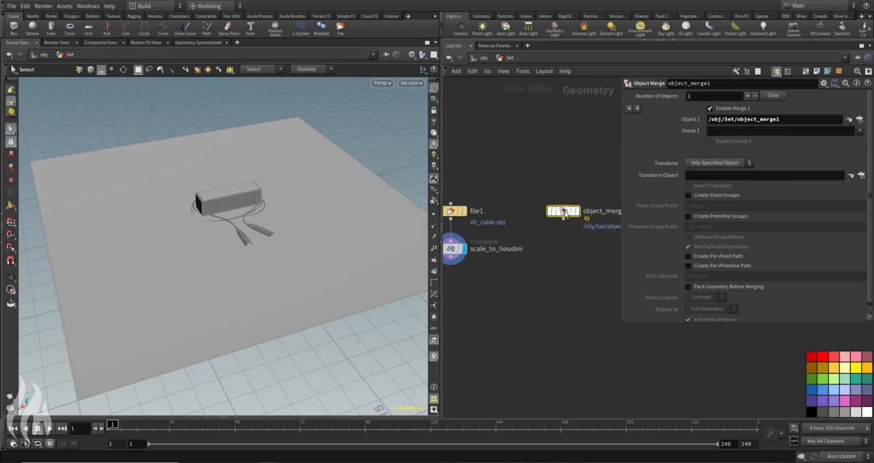
pyautogui.click(861, 119)
pyautogui.doubleClick(743, 60)
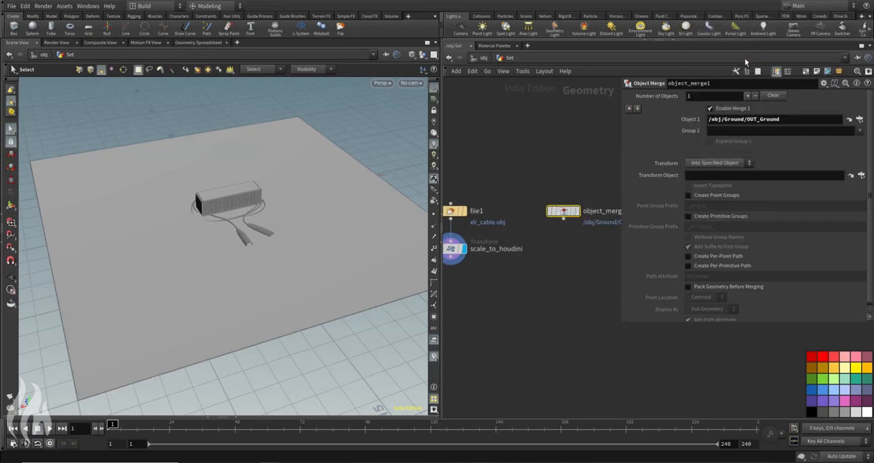
pyautogui.moveTo(580, 215)
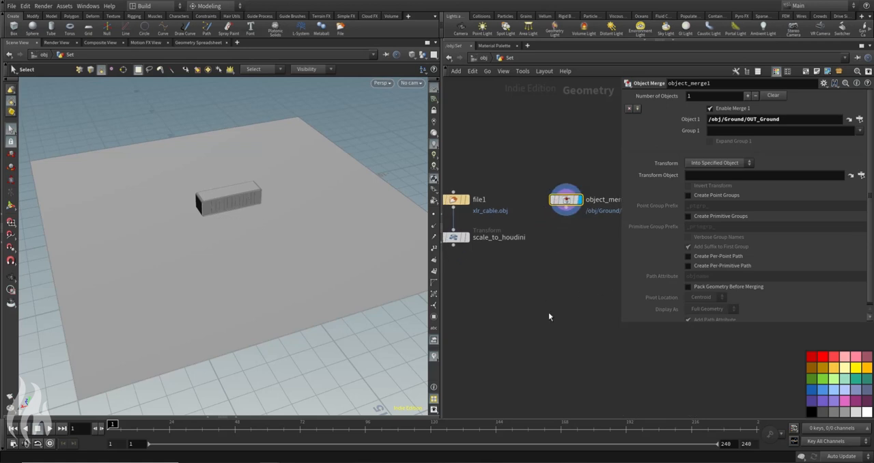
# Step: Add a Scatter node under the merged ground with a forced total count of 10 and 0 relax iterations
pyautogui.press('Tab')
pyautogui.write('scat')
pyautogui.press('Return')
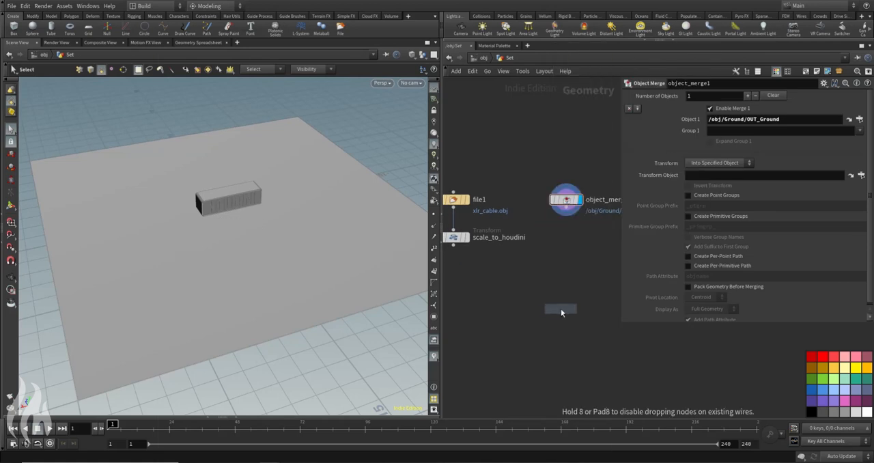
pyautogui.click(566, 257)
pyautogui.doubleClick(705, 185)
pyautogui.write('10')
pyautogui.press('Return')
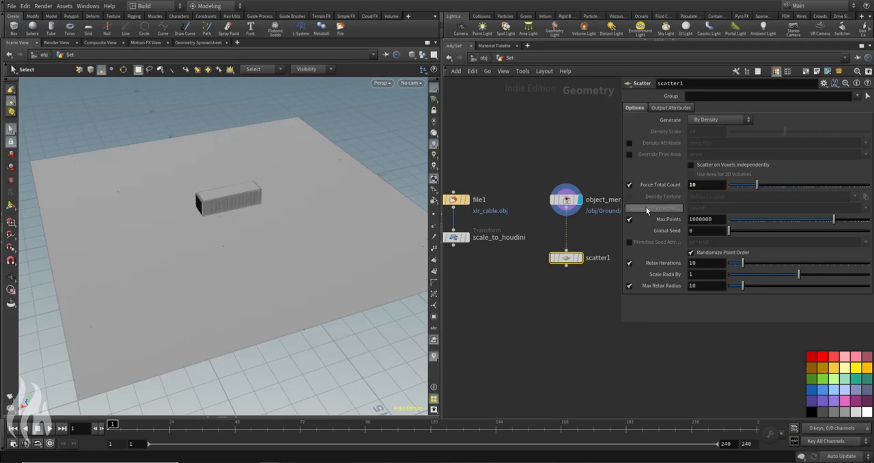
pyautogui.moveTo(743, 263); pyautogui.dragTo(706, 266)
# Step: Add a Copy to Points node that copies scale_to_houdini onto the scatter1 points, and display it
pyautogui.press('Tab')
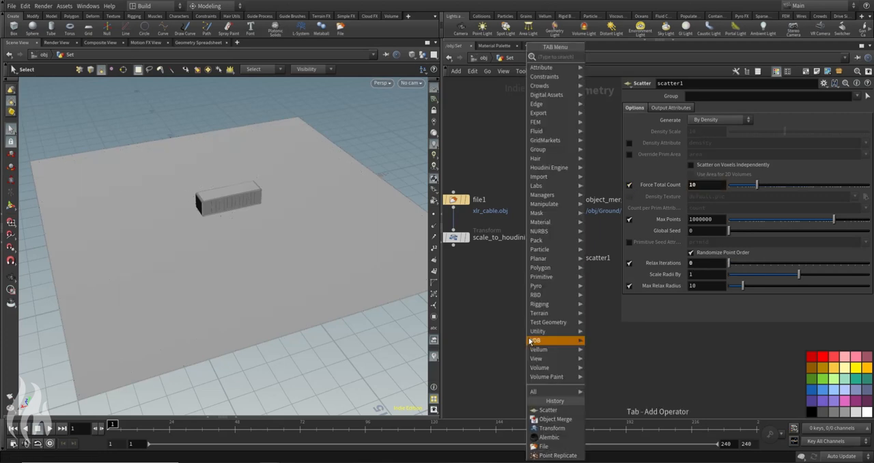
pyautogui.write('copytop')
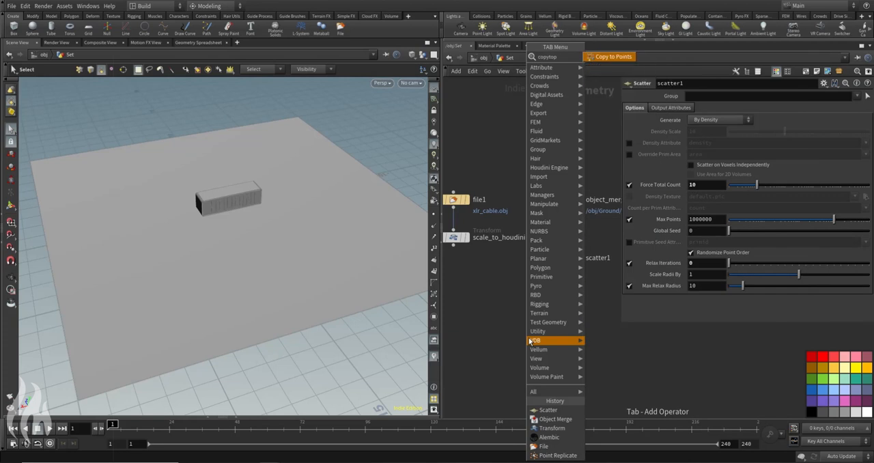
pyautogui.press('Return')
pyautogui.click(525, 316)
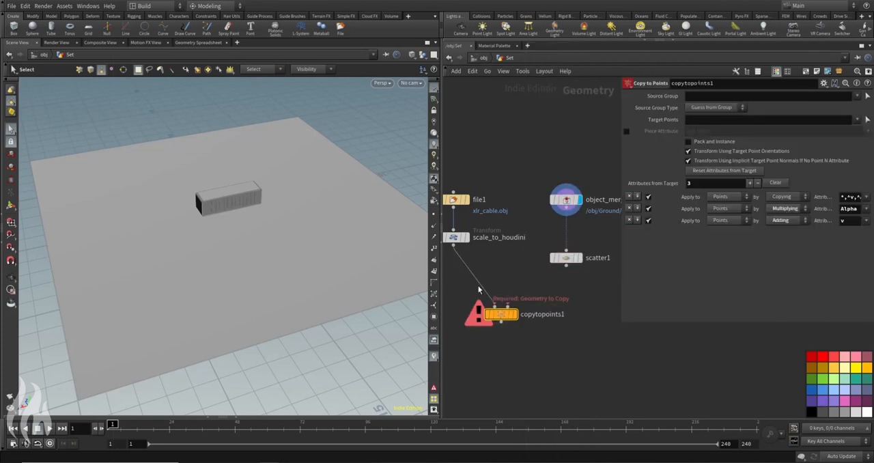
pyautogui.moveTo(507, 306); pyautogui.dragTo(566, 264)
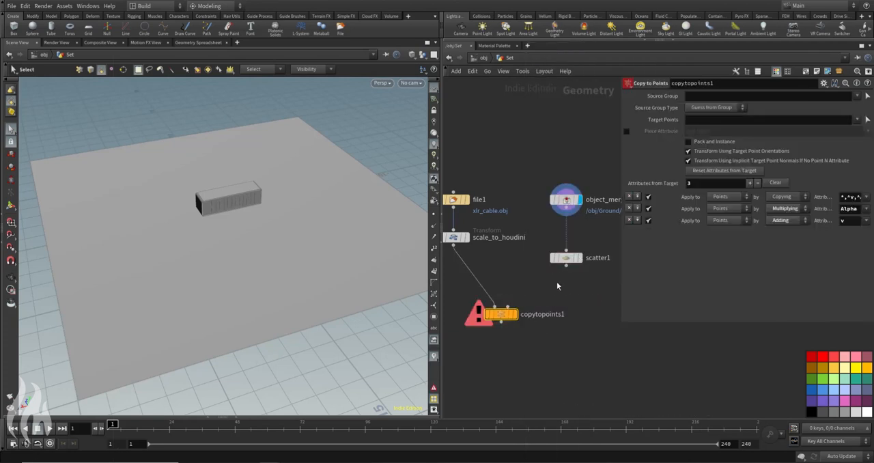
pyautogui.click(515, 315)
# Step: Examine the orientation and spread of the copied cables across the ground from above and from a low angle
pyautogui.press('Escape')
pyautogui.moveTo(234, 221); pyautogui.dragTo(241, 182)
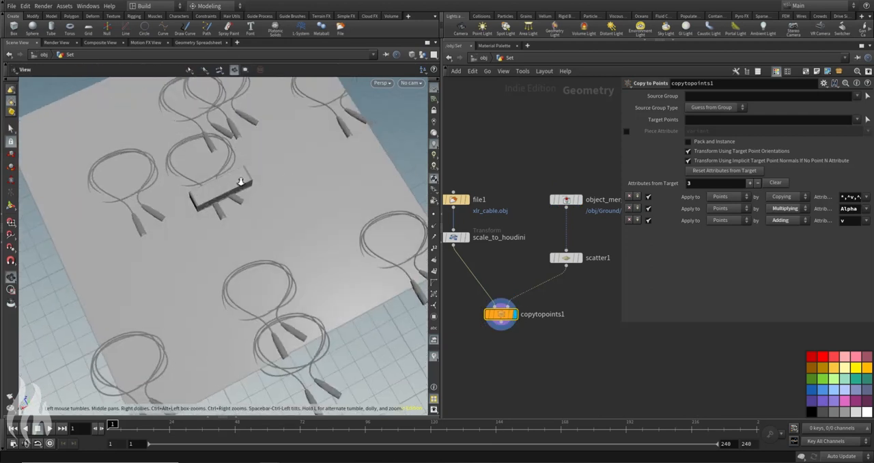
pyautogui.moveTo(240, 183); pyautogui.dragTo(236, 164, button='right')
pyautogui.moveTo(237, 164); pyautogui.dragTo(234, 218)
pyautogui.moveTo(269, 183); pyautogui.dragTo(266, 261)
pyautogui.press('s')
pyautogui.press('Escape')
pyautogui.moveTo(396, 197); pyautogui.dragTo(270, 213)
pyautogui.press('s')
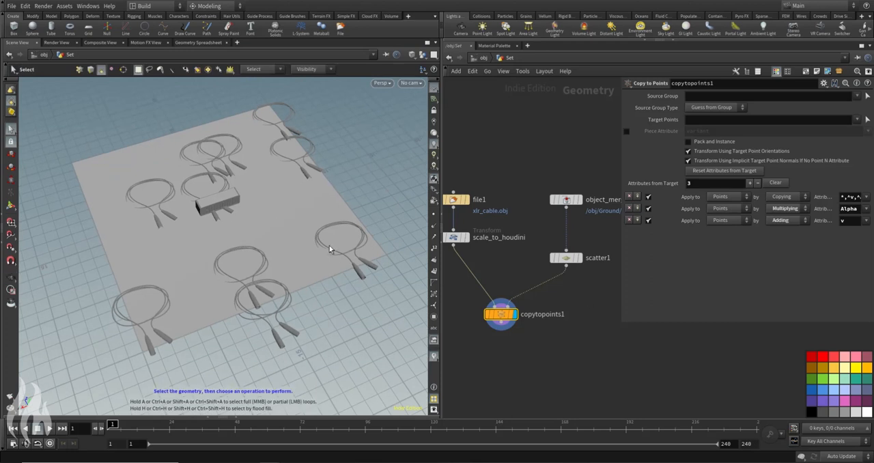
pyautogui.moveTo(296, 250); pyautogui.dragTo(335, 234)
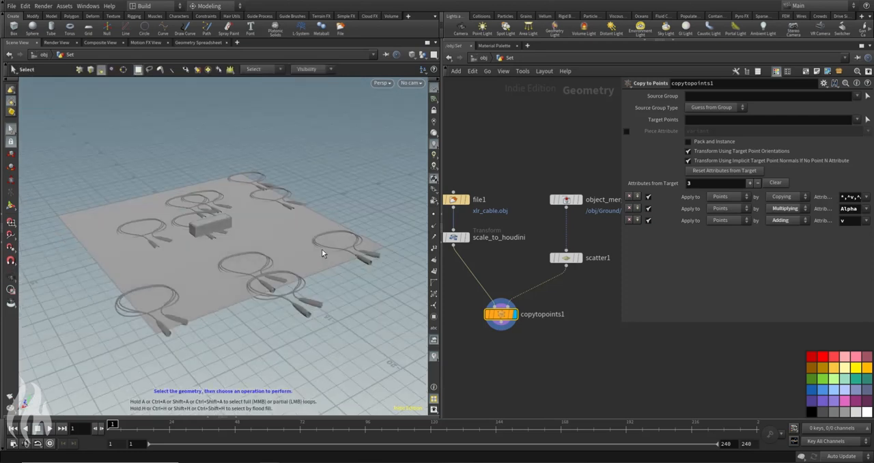
pyautogui.press('Escape')
pyautogui.moveTo(254, 195); pyautogui.dragTo(270, 234)
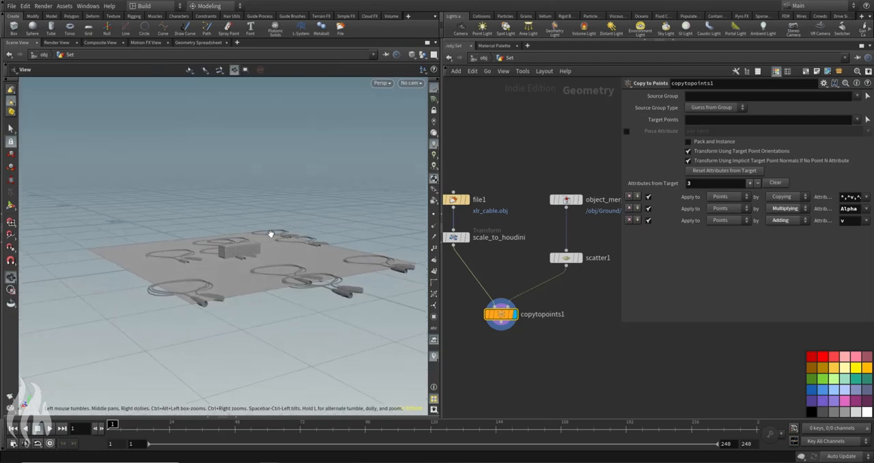
pyautogui.press('s')
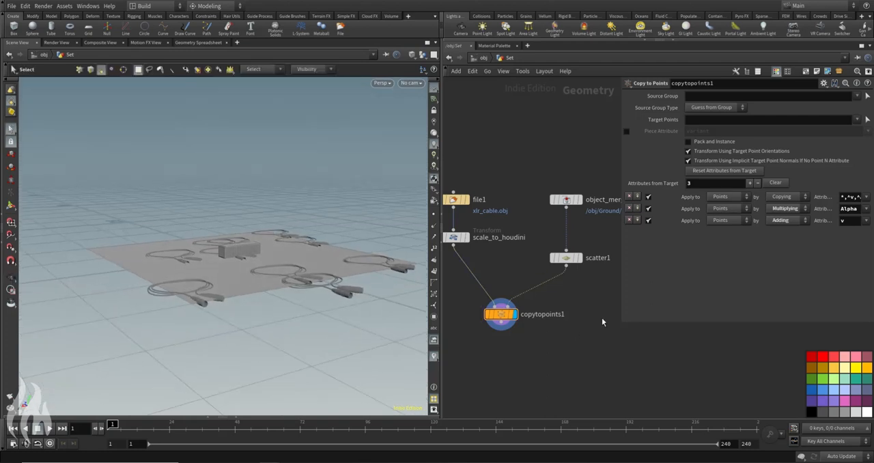
# Step: Insert an Attribute Randomize node between scatter1 and copytopoints1 and line it up under scatter1
pyautogui.press('Tab')
pyautogui.write('attr r')
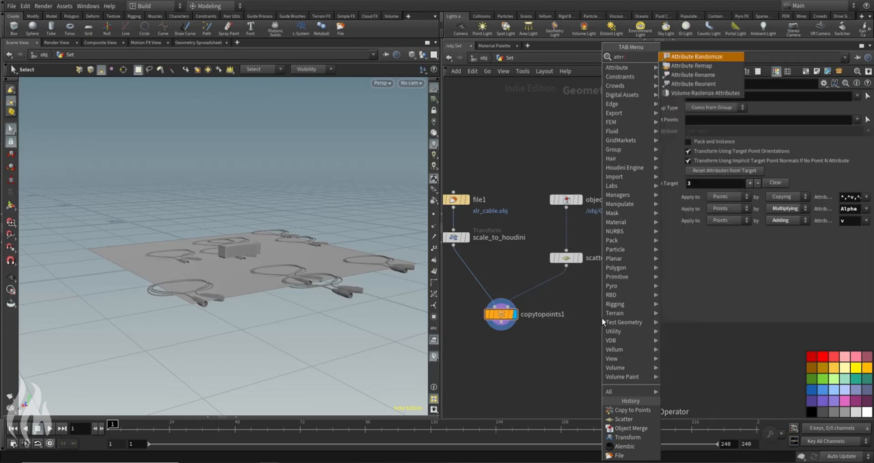
pyautogui.press('Return')
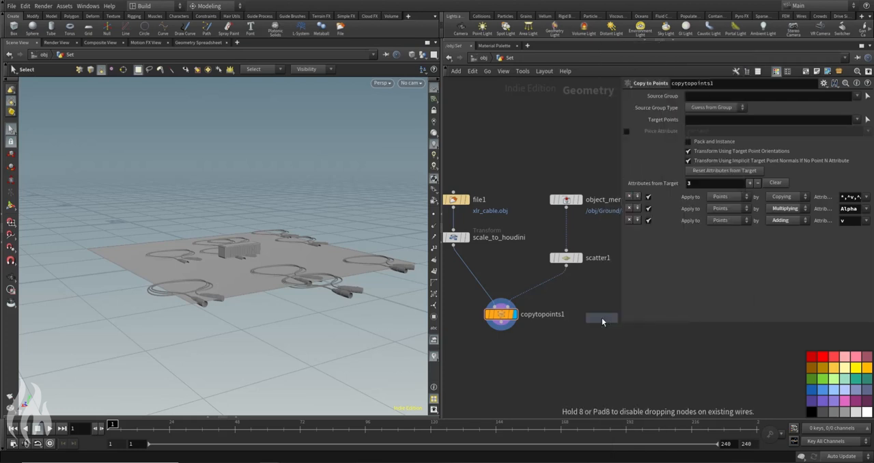
pyautogui.click(541, 290)
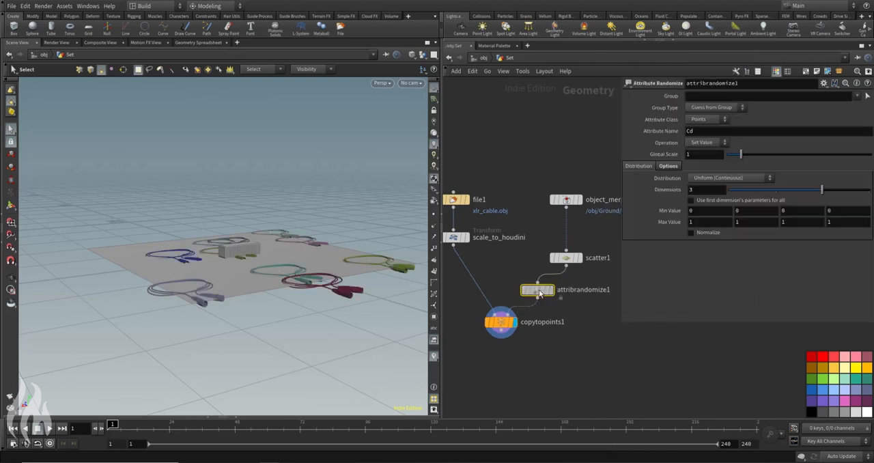
pyautogui.moveTo(542, 290); pyautogui.dragTo(569, 287)
pyautogui.moveTo(563, 266); pyautogui.dragTo(502, 287, button='middle')
# Step: Make attribrandomize1 randomize the N attribute with the Direction or Orientation distribution, and check the cables from above
pyautogui.doubleClick(696, 130)
pyautogui.write('N')
pyautogui.press('Return')
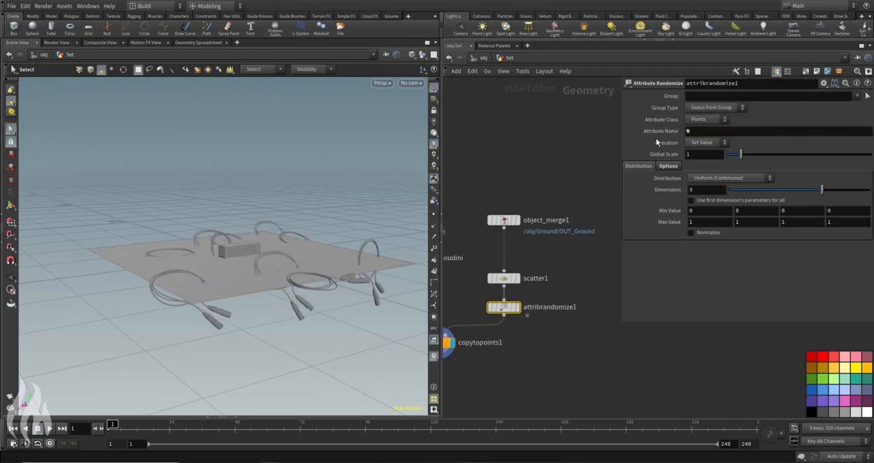
pyautogui.click(707, 178)
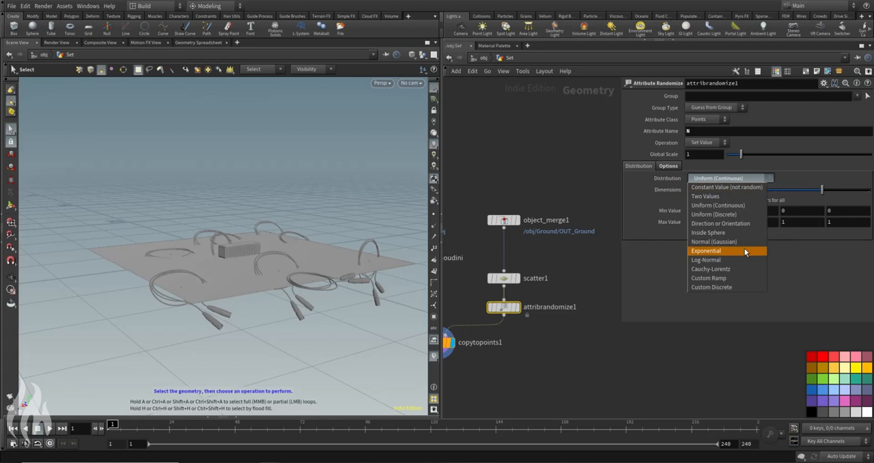
pyautogui.click(722, 224)
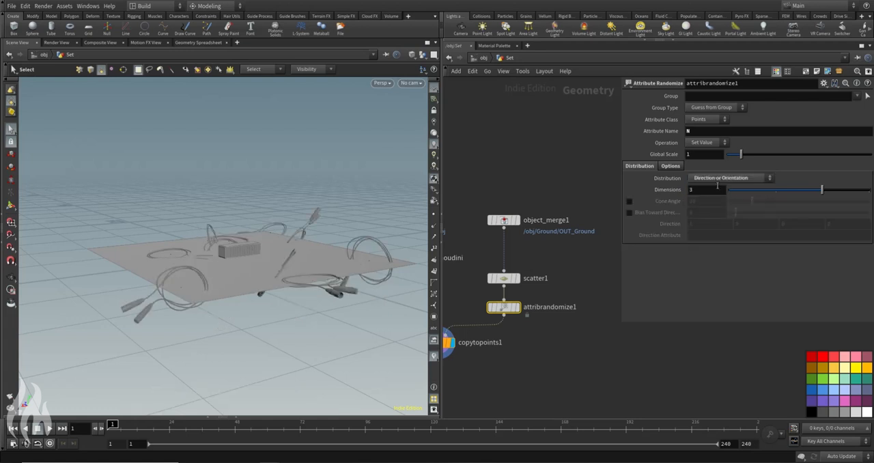
pyautogui.press('Escape')
pyautogui.moveTo(295, 303); pyautogui.dragTo(297, 265)
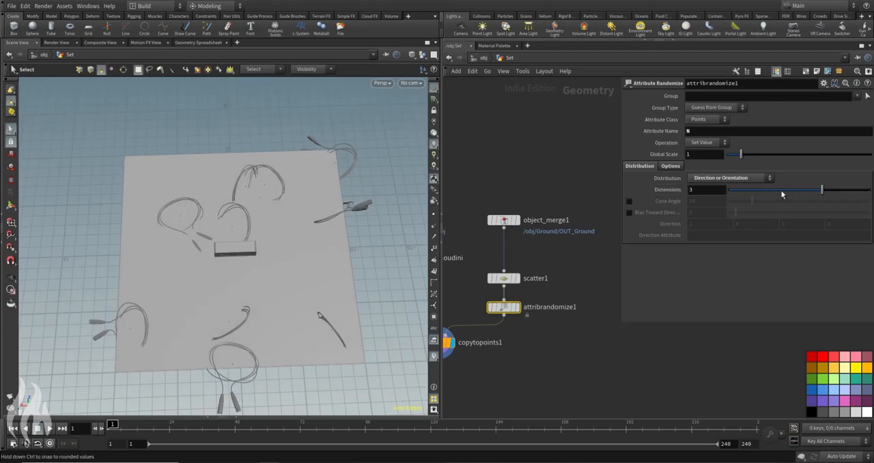
# Step: Insert an Attribute Wrangle node between attribrandomize1 and copytopoints1 and tidy the network layout
pyautogui.press('Tab')
pyautogui.write('attwr')
pyautogui.press('Return')
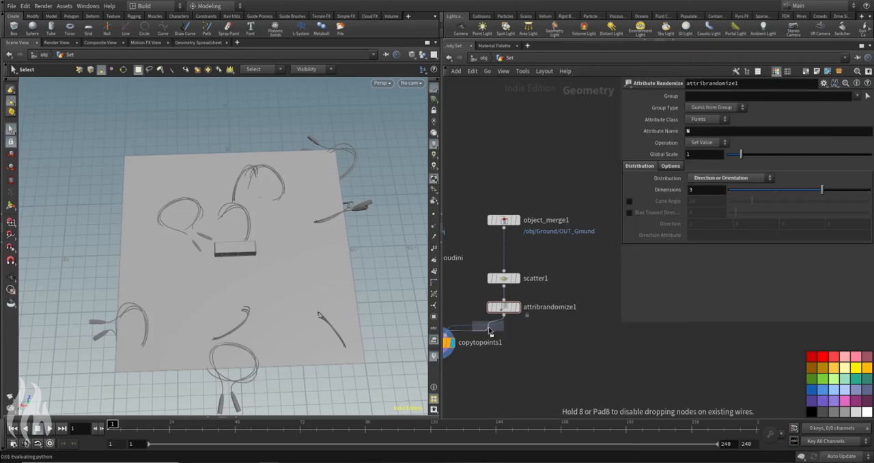
pyautogui.click(490, 332)
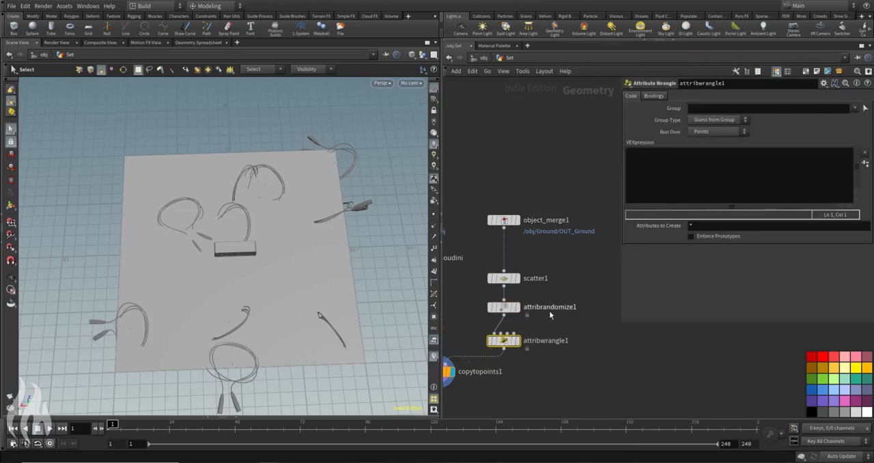
pyautogui.press('l')
pyautogui.press('h')
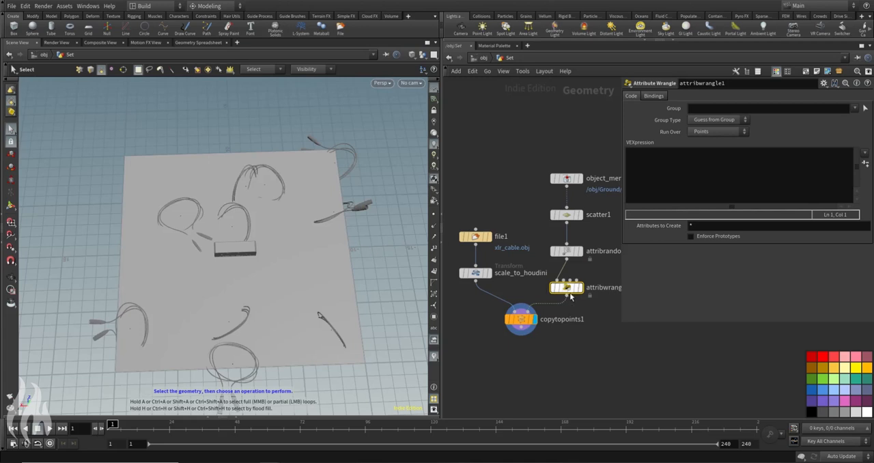
pyautogui.moveTo(602, 320); pyautogui.dragTo(544, 315, button='middle')
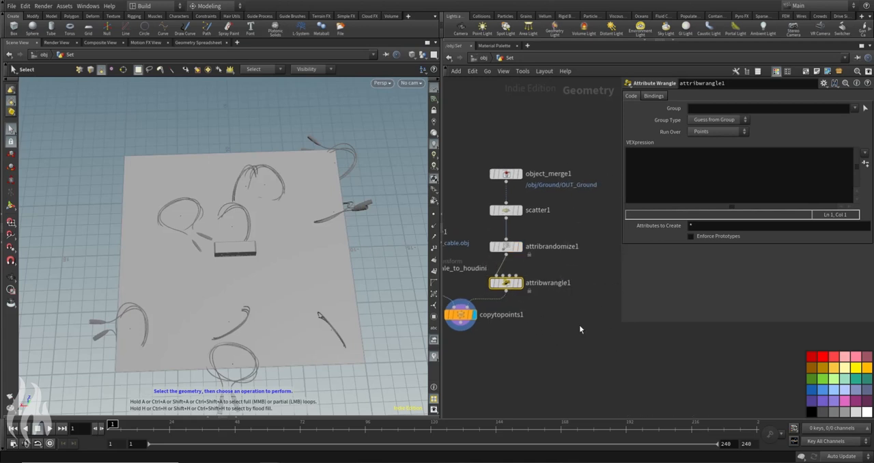
pyautogui.press('Tab')
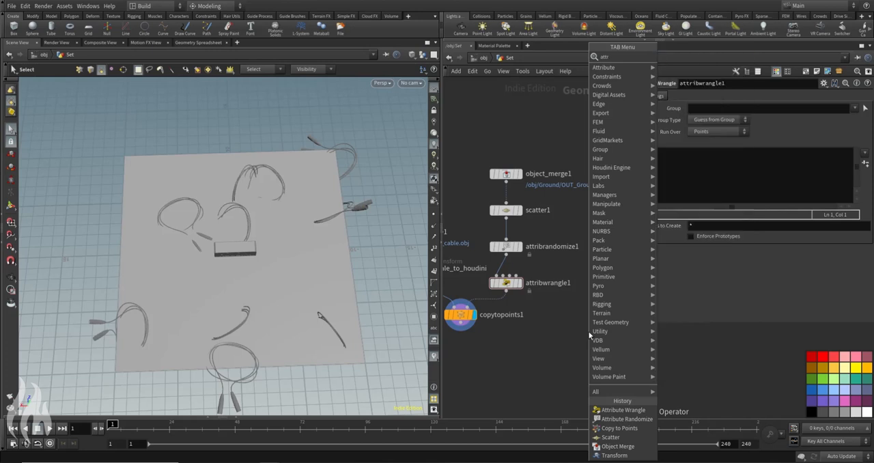
pyautogui.press('Return')
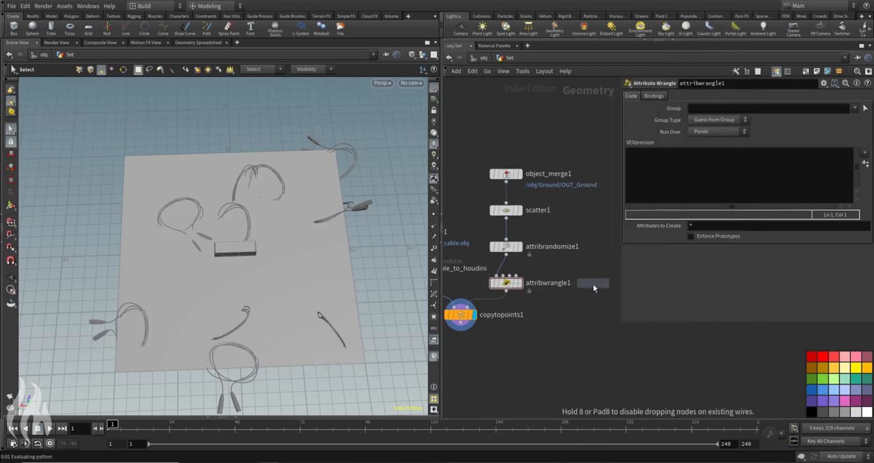
pyautogui.click(592, 284)
pyautogui.click(506, 283)
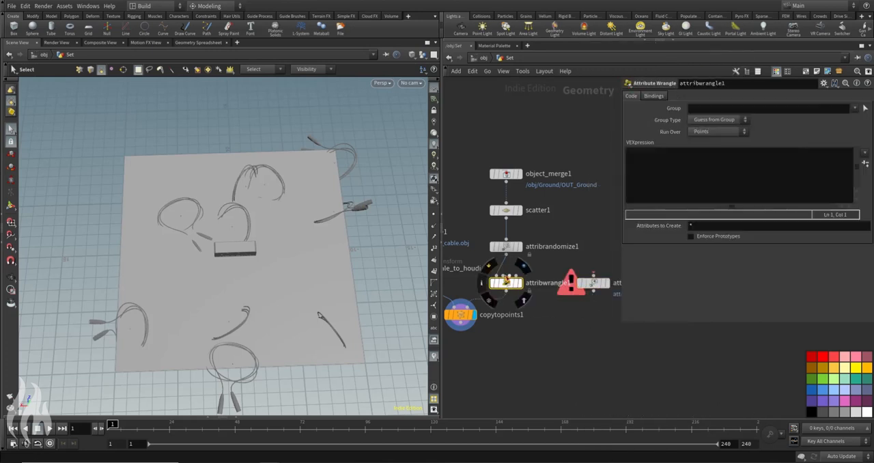
pyautogui.click(591, 285)
pyautogui.press('Delete')
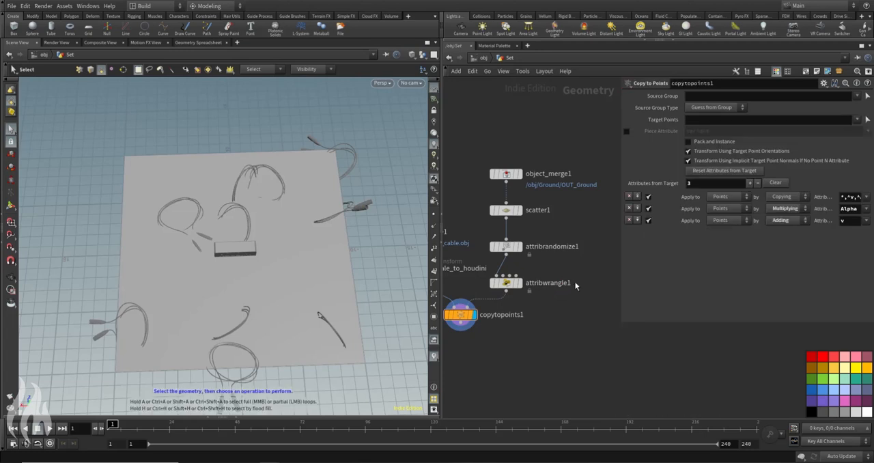
# Step: Write VEX in attribwrangle1 that sets v@up to set(0,1,0) and @N.y to 0, and check the cables from above
pyautogui.click(506, 283)
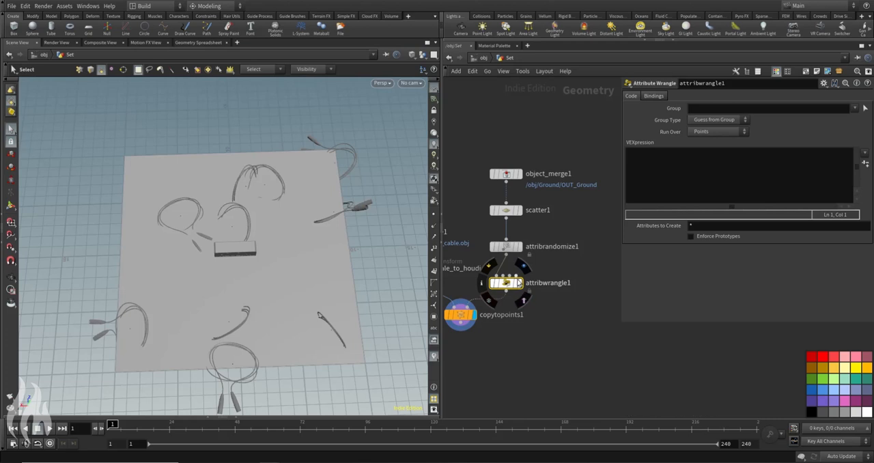
pyautogui.click(676, 186)
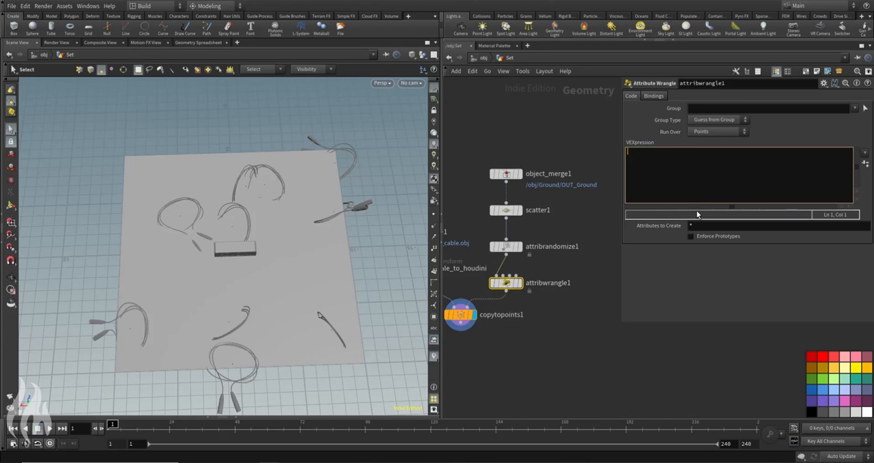
pyautogui.write('v')
pyautogui.write('@')
pyautogui.write('up')
pyautogui.write(' = set(')
pyautogui.write('1,')
pyautogui.write('0,1,')
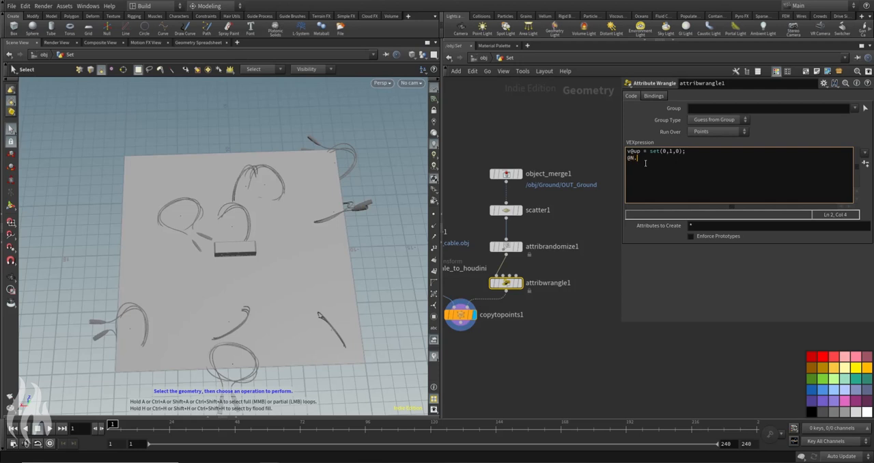
pyautogui.write(';')
pyautogui.click(569, 136)
pyautogui.keyDown('alt'); pyautogui.moveTo(298, 335); pyautogui.dragTo(280, 273); pyautogui.keyUp('alt')
pyautogui.press('s')
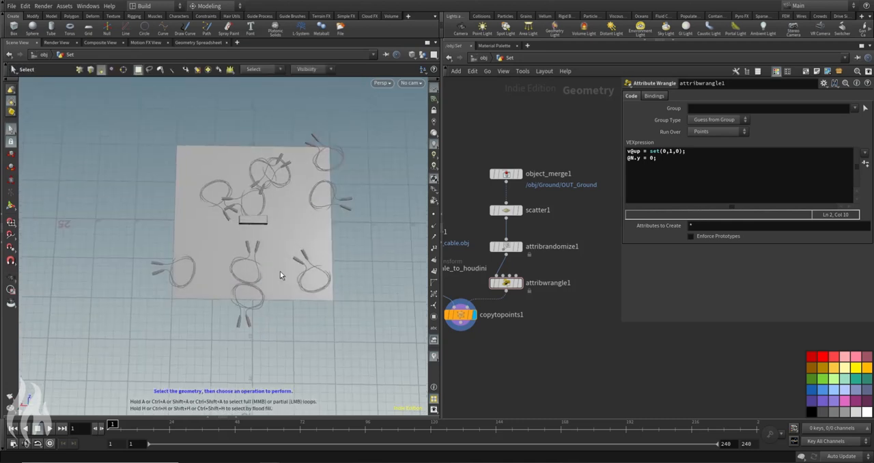
# Step: Set scatter1's Force Total Count to 6 and Relax Iterations to 1, and check the cable spread from a low angle
pyautogui.click(506, 211)
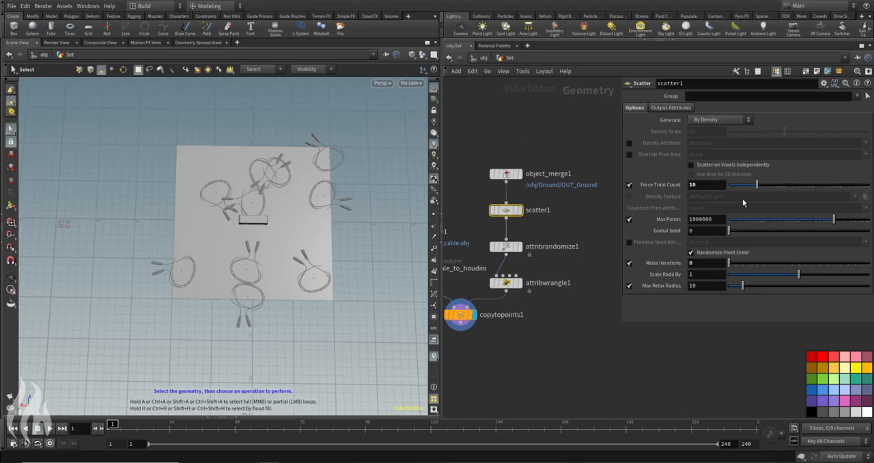
pyautogui.moveTo(766, 187); pyautogui.dragTo(749, 188)
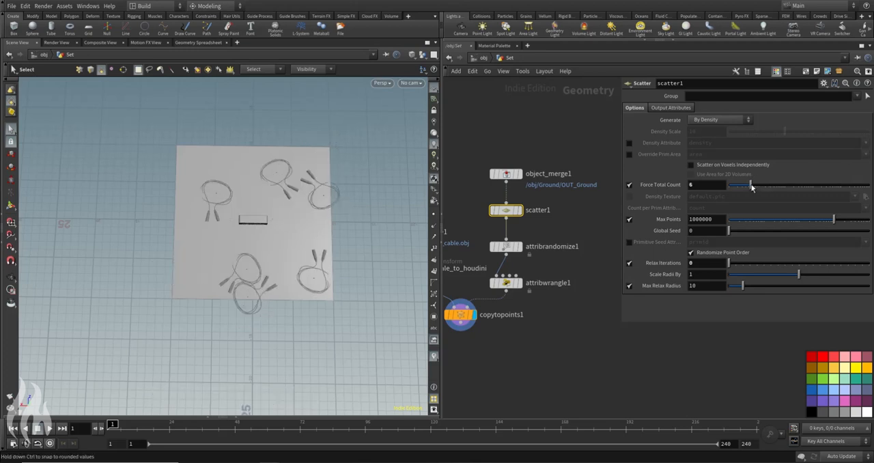
pyautogui.moveTo(730, 267)
pyautogui.mouseDown()
pyautogui.moveTo(741, 267)
pyautogui.moveTo(730, 269)
pyautogui.mouseUp()
pyautogui.press('Escape')
pyautogui.moveTo(336, 207); pyautogui.dragTo(295, 227)
pyautogui.press('s')
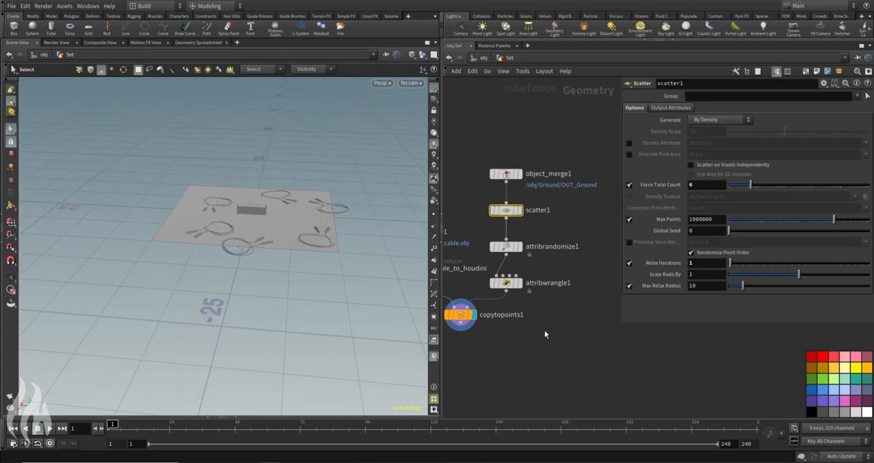
# Step: Add a Transform node below copytopoints1, connect it, and make it the displayed node
pyautogui.click(545, 330)
pyautogui.press('Tab')
pyautogui.write('trans')
pyautogui.press('Return')
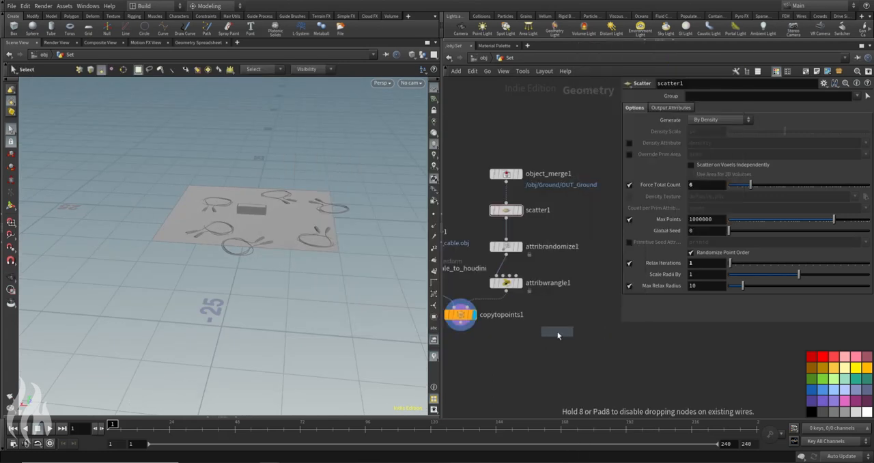
pyautogui.moveTo(471, 355); pyautogui.dragTo(505, 348, button='middle')
pyautogui.click(496, 344)
pyautogui.moveTo(495, 314); pyautogui.dragTo(495, 334)
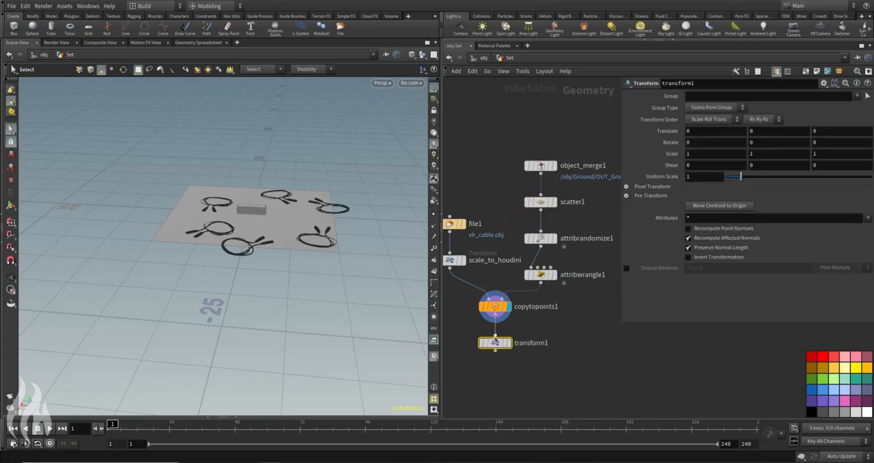
pyautogui.click(508, 343)
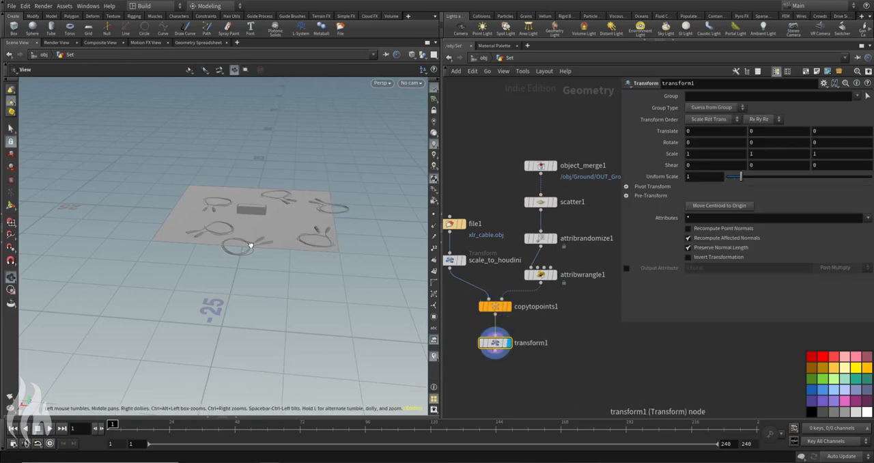
# Step: Shift the cables across the ground with transform1 to a translation of about 2.14 in X and 3.10 in Z
pyautogui.keyDown('alt'); pyautogui.moveTo(250, 244); pyautogui.dragTo(268, 287); pyautogui.keyUp('alt')
pyautogui.click(11, 205)
pyautogui.moveTo(219, 178); pyautogui.dragTo(202, 173)
pyautogui.hotkey('ctrl', 'z')
pyautogui.keyDown('alt'); pyautogui.moveTo(273, 127); pyautogui.dragTo(208, 134); pyautogui.keyUp('alt')
pyautogui.scroll(2, 250, 149)
# Step: Raise the cables onto the ground surface with a transform1 Y translation of about 0.106, and check their contact with the ground
pyautogui.keyDown('alt'); pyautogui.moveTo(262, 199); pyautogui.dragTo(296, 136); pyautogui.keyUp('alt')
pyautogui.scroll(3, 264, 196)
pyautogui.keyDown('alt'); pyautogui.moveTo(263, 195); pyautogui.dragTo(209, 168); pyautogui.keyUp('alt')
pyautogui.scroll(4, 281, 190)
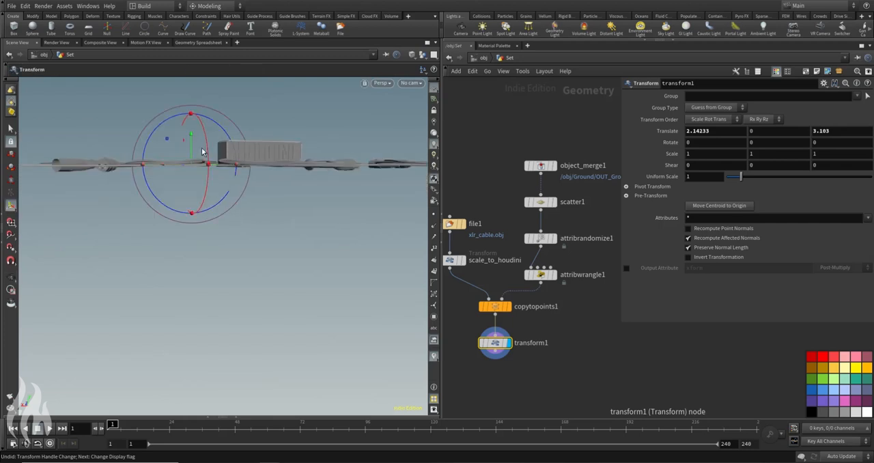
pyautogui.moveTo(190, 140); pyautogui.dragTo(190, 135)
pyautogui.keyDown('alt'); pyautogui.moveTo(288, 136); pyautogui.dragTo(298, 195); pyautogui.keyUp('alt')
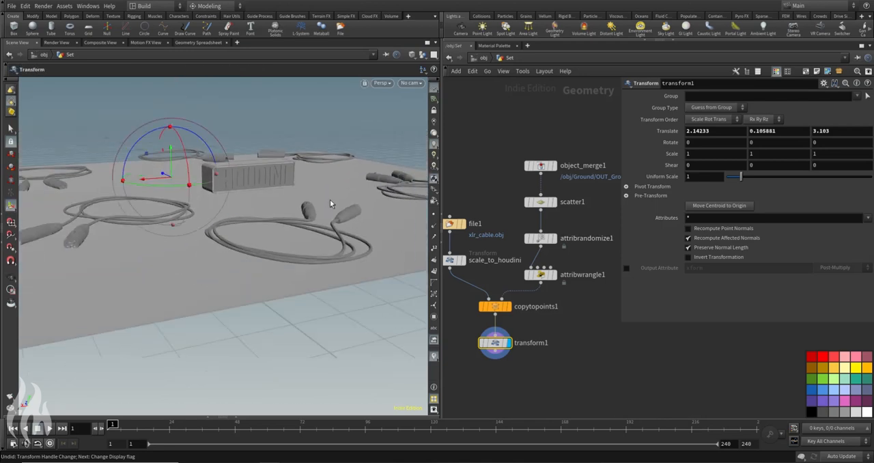
pyautogui.keyDown('alt'); pyautogui.moveTo(325, 187); pyautogui.dragTo(254, 191); pyautogui.keyUp('alt')
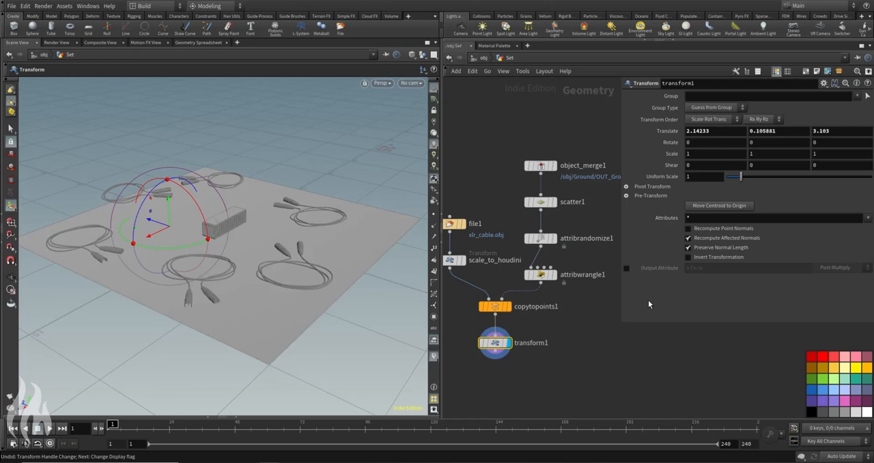
# Step: Add a Null node below transform1 and connect transform1's output to it
pyautogui.click(583, 338)
pyautogui.moveTo(579, 374); pyautogui.dragTo(586, 333, button='middle')
pyautogui.press('Tab')
pyautogui.write('null')
pyautogui.press('Return')
pyautogui.click(500, 343)
pyautogui.click(501, 309)
pyautogui.click(500, 336)
# Step: Rename the null under transform1 as OUT_XLRs and make it the displayed node
pyautogui.click(526, 343)
pyautogui.write('OUT')
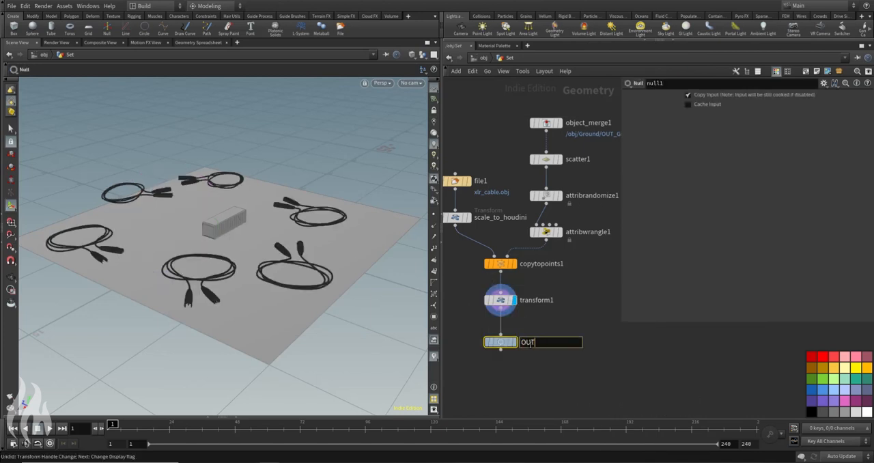
pyautogui.write('_XLR')
pyautogui.press('Return')
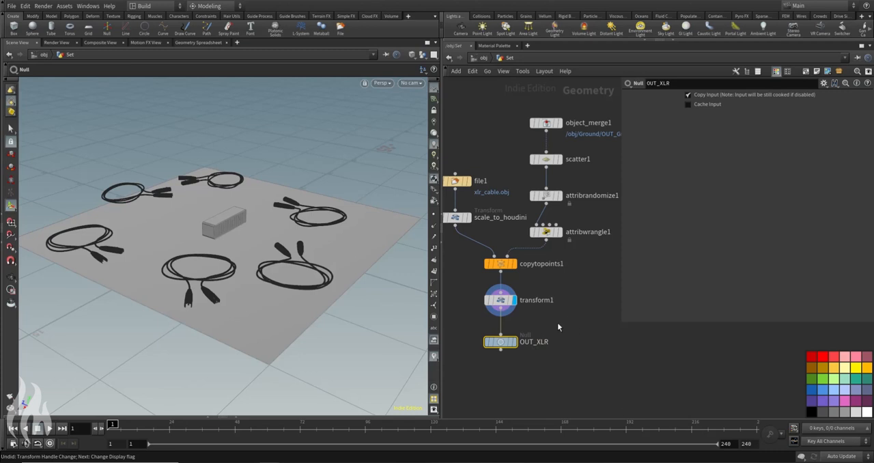
pyautogui.click(514, 341)
pyautogui.doubleClick(565, 339)
pyautogui.write('s')
pyautogui.press('Return')
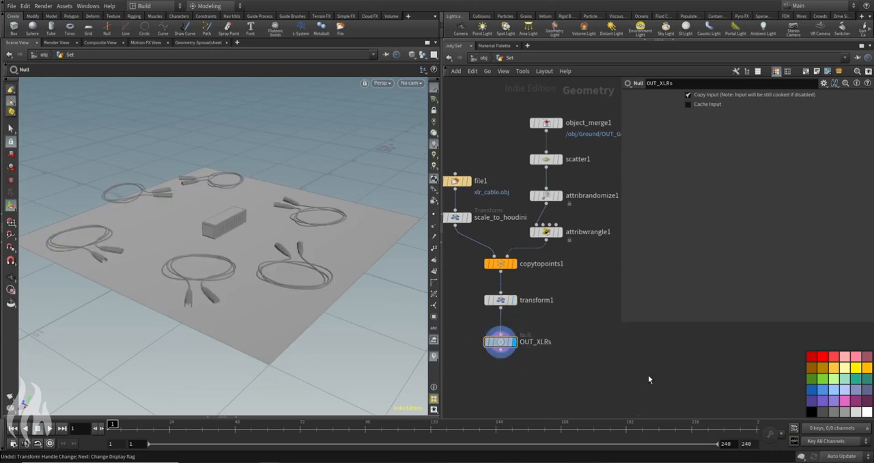
# Step: Return from the Set network to the object-level network of the scene
pyautogui.click(500, 60)
pyautogui.click(502, 113)
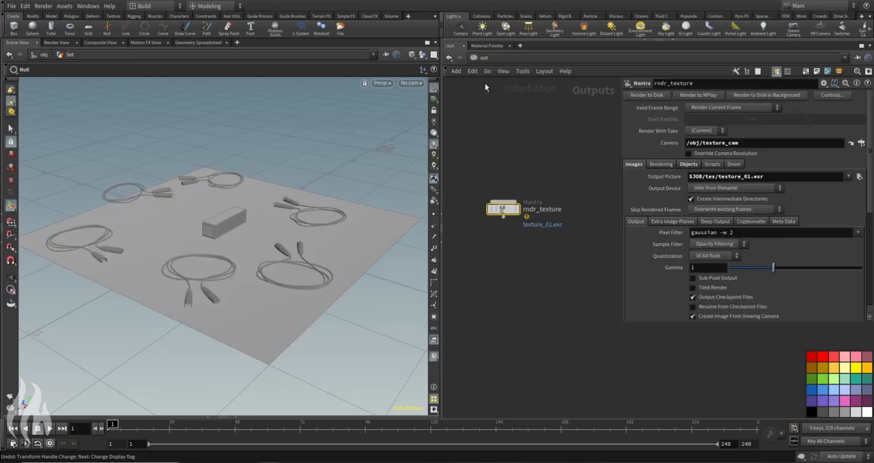
pyautogui.click(480, 60)
pyautogui.click(502, 101)
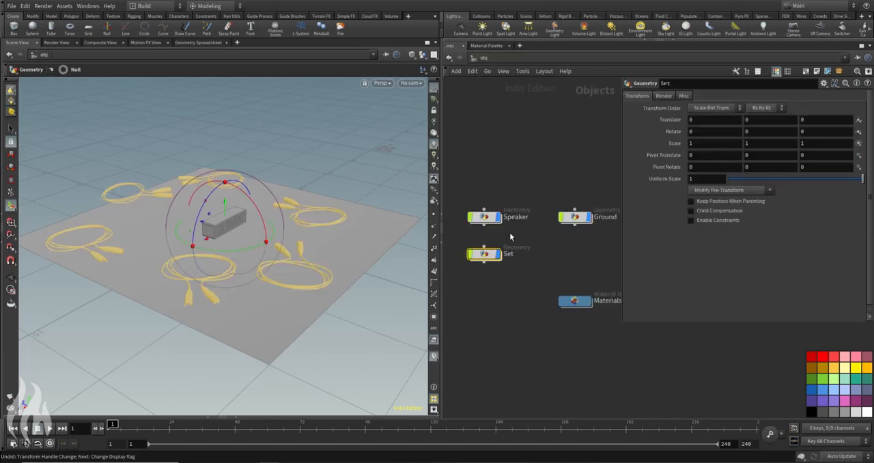
pyautogui.click(489, 254)
pyautogui.press('i')
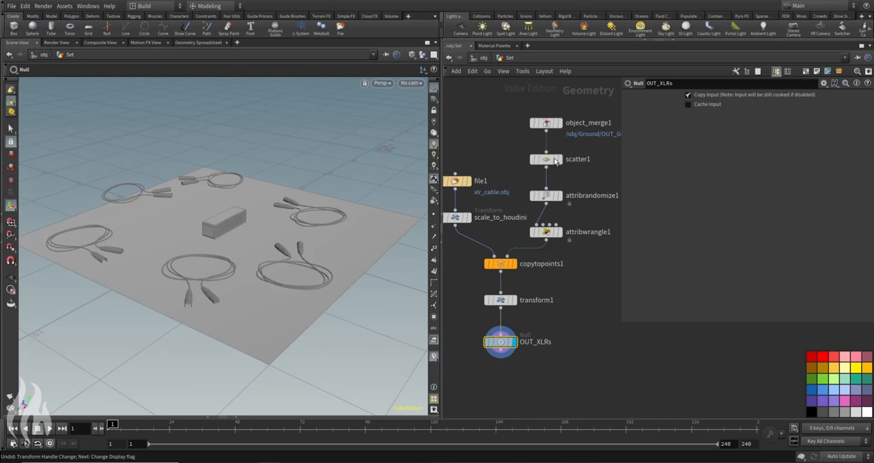
pyautogui.moveTo(493, 135); pyautogui.dragTo(552, 148, button='middle')
pyautogui.click(478, 58)
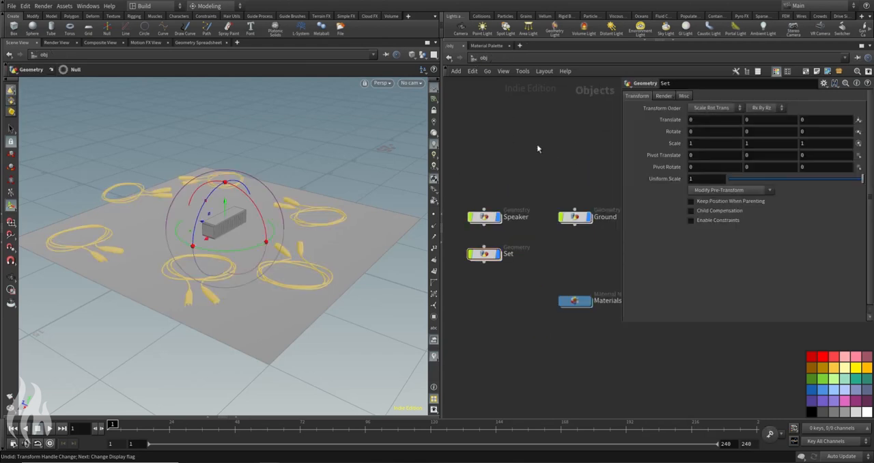
# Step: Examine the speaker and surrounding cables from low and distant angles, and survey the objects in the network
pyautogui.press('s')
pyautogui.keyDown('alt'); pyautogui.moveTo(342, 175); pyautogui.dragTo(250, 174); pyautogui.keyUp('alt')
pyautogui.keyDown('alt'); pyautogui.moveTo(250, 175); pyautogui.dragTo(282, 176, button='middle'); pyautogui.keyUp('alt')
pyautogui.keyDown('alt'); pyautogui.moveTo(190, 206); pyautogui.dragTo(368, 208, button='right'); pyautogui.keyUp('alt')
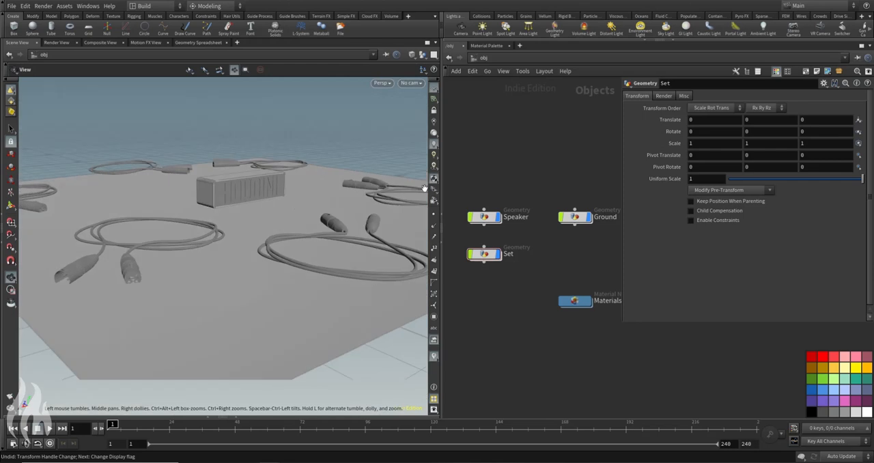
pyautogui.keyDown('alt'); pyautogui.moveTo(382, 163); pyautogui.dragTo(250, 172, button='right'); pyautogui.keyUp('alt')
pyautogui.keyDown('alt'); pyautogui.moveTo(250, 172); pyautogui.dragTo(241, 146); pyautogui.keyUp('alt')
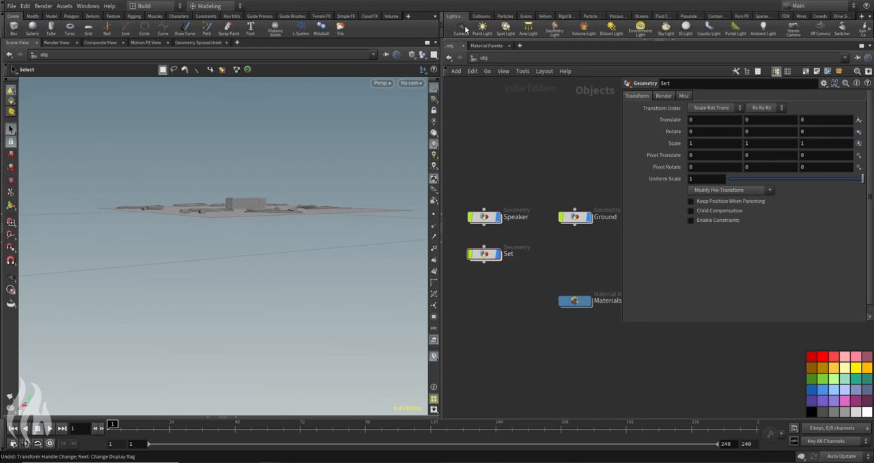
pyautogui.moveTo(561, 139); pyautogui.dragTo(474, 158, button='middle')
pyautogui.scroll(-4, 577, 191)
pyautogui.moveTo(577, 191); pyautogui.dragTo(513, 192, button='middle')
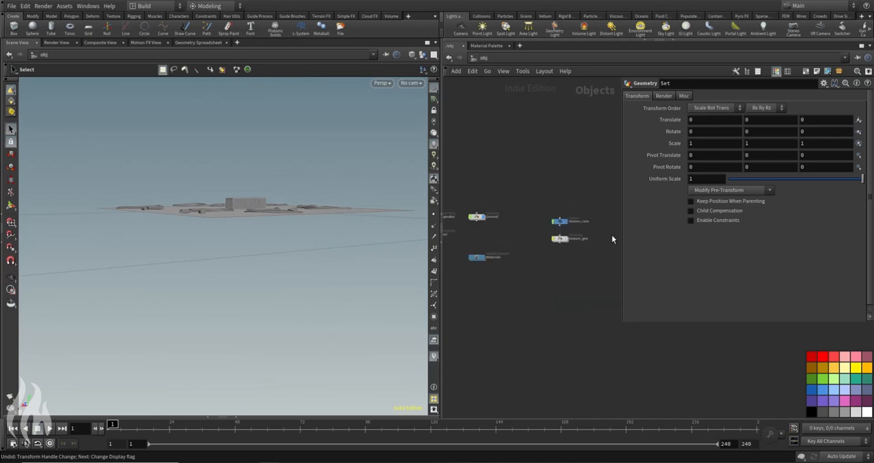
pyautogui.moveTo(539, 155); pyautogui.dragTo(566, 175, button='middle')
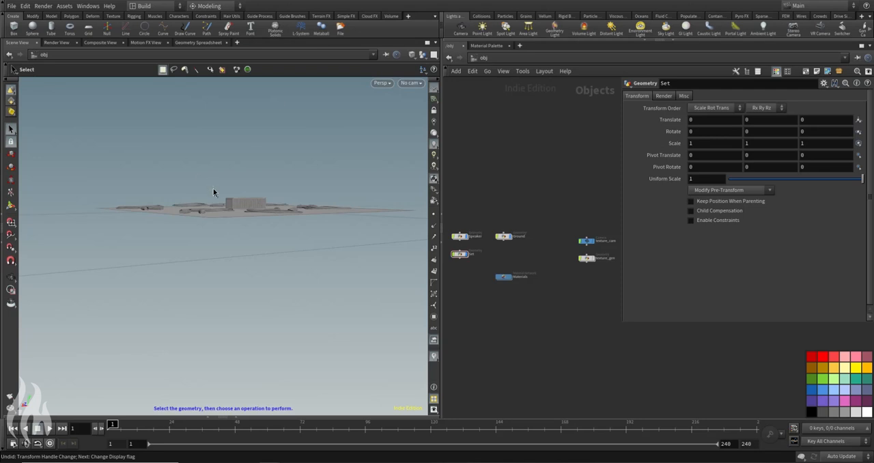
# Step: Create a camera from a view framing the whole ground, speaker and cables, and place its node above Speaker
pyautogui.keyDown('alt'); pyautogui.moveTo(303, 184); pyautogui.dragTo(299, 202); pyautogui.keyUp('alt')
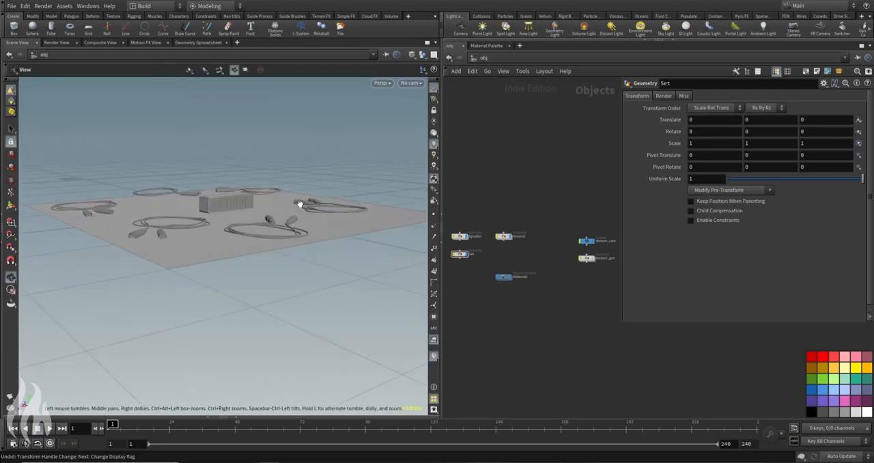
pyautogui.keyDown('ctrl'); pyautogui.click(461, 31); pyautogui.keyUp('ctrl')
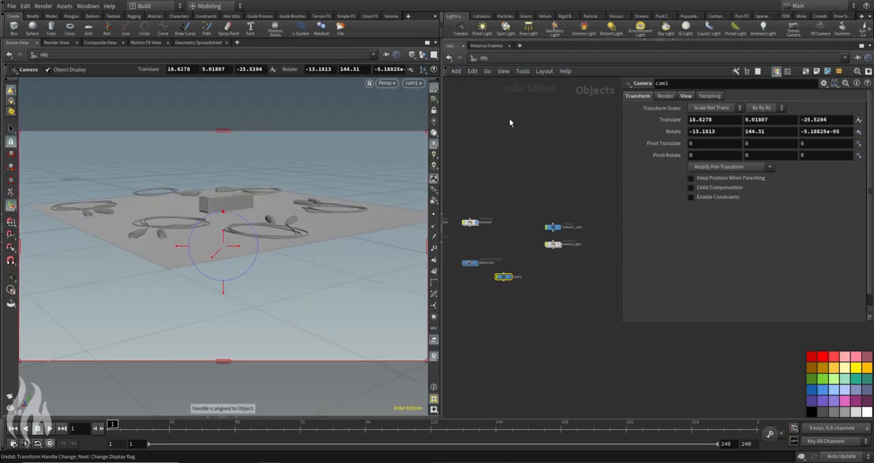
pyautogui.moveTo(504, 278); pyautogui.dragTo(476, 195)
pyautogui.moveTo(476, 194); pyautogui.dragTo(539, 205, button='middle')
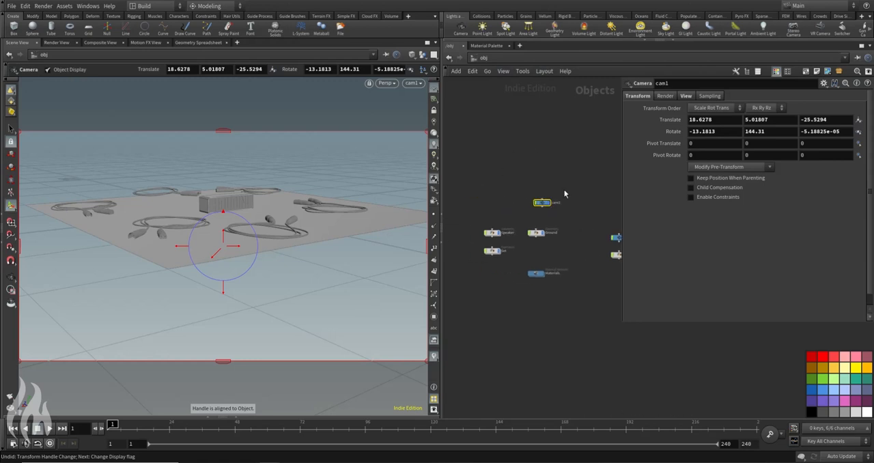
pyautogui.moveTo(539, 206); pyautogui.dragTo(493, 214)
# Step: Rename the new camera as shotCam
pyautogui.moveTo(242, 191)
pyautogui.keyDown('alt'); pyautogui.mouseDown()
pyautogui.moveTo(243, 204)
pyautogui.moveTo(238, 190)
pyautogui.mouseUp(); pyautogui.keyUp('alt')
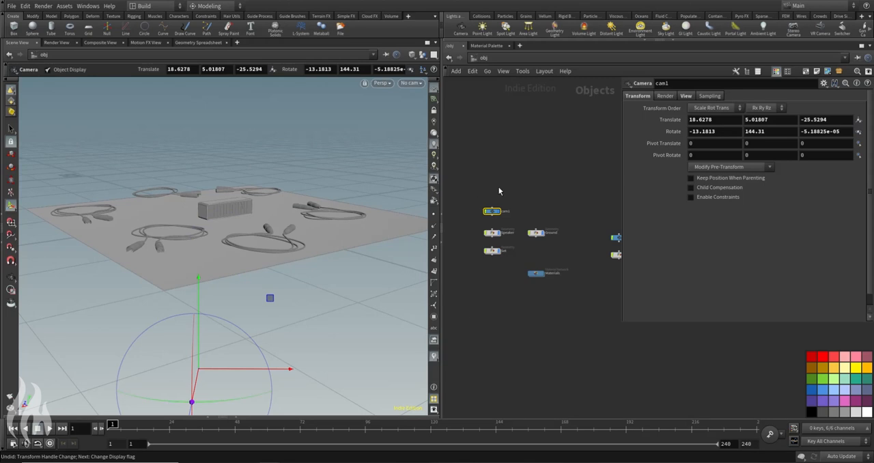
pyautogui.scroll(3, 506, 211)
pyautogui.doubleClick(509, 210)
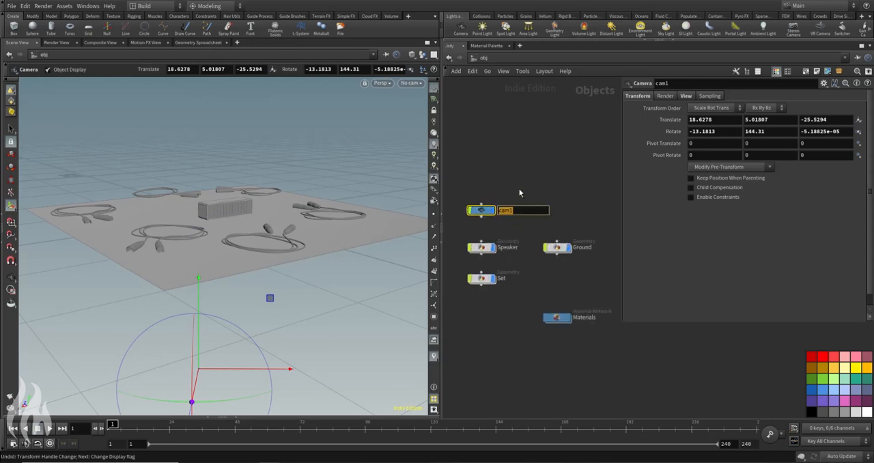
pyautogui.write('shotCam')
pyautogui.press('Return')
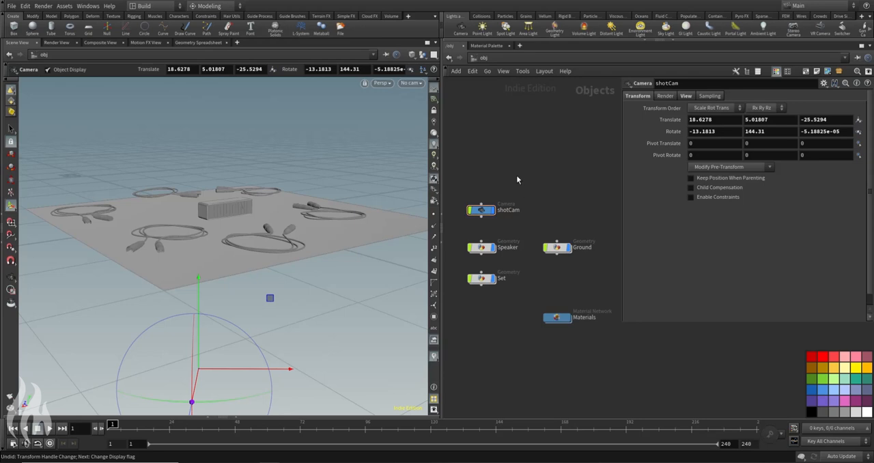
# Step: Add a Null object above shotCam and connect it as the camera's parent, aligned in the network
pyautogui.press('Tab')
pyautogui.write('n')
pyautogui.press('Return')
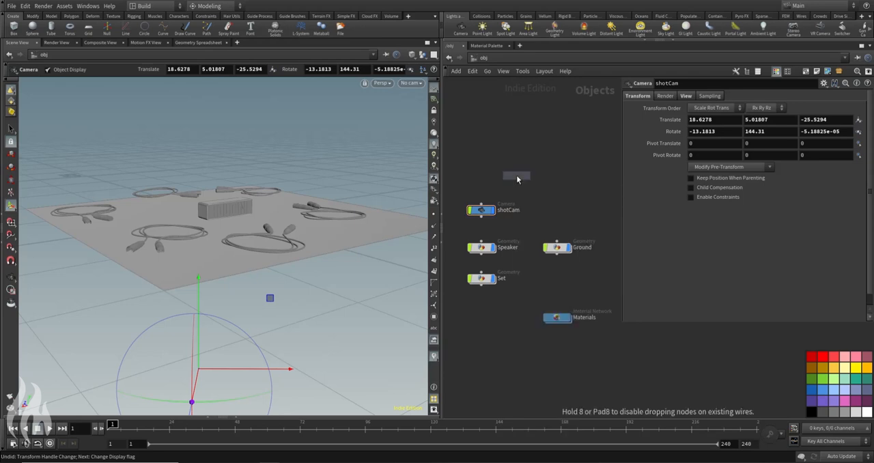
pyautogui.click(482, 181)
pyautogui.moveTo(481, 175); pyautogui.dragTo(481, 206)
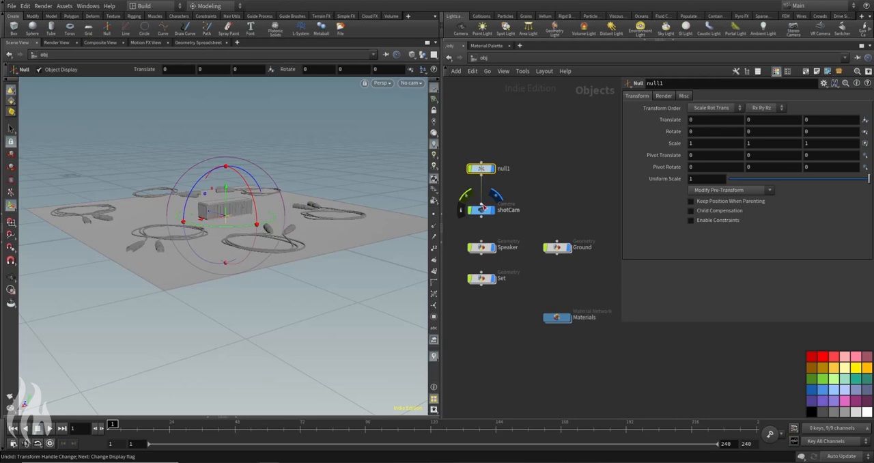
pyautogui.moveTo(504, 169); pyautogui.dragTo(509, 175)
# Step: Rename the camera's parent null as CamCTRL
pyautogui.doubleClick(509, 174)
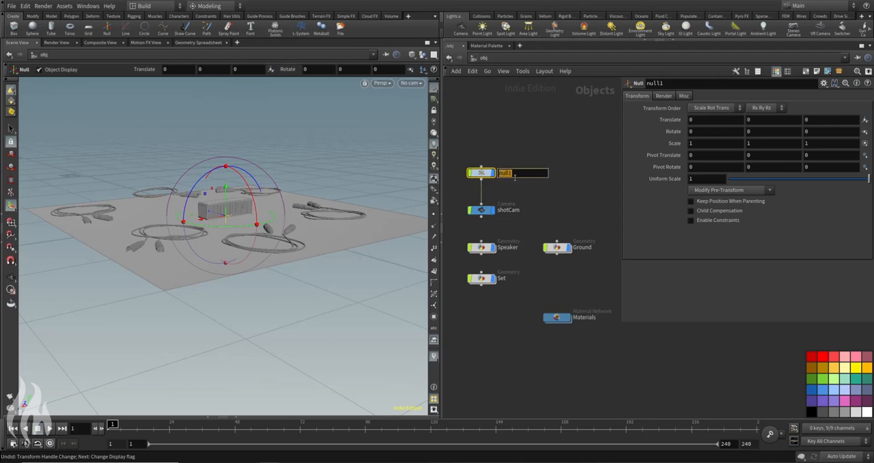
pyautogui.write('CamCTRL')
pyautogui.press('Return')
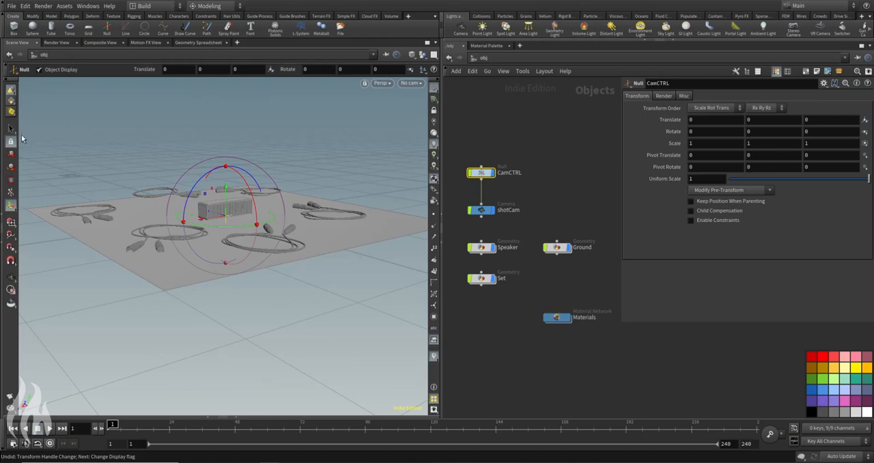
pyautogui.press('s')
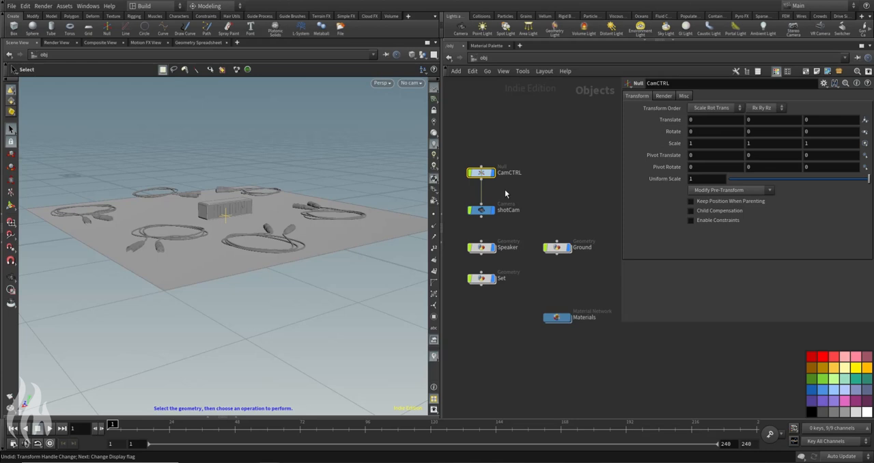
# Step: Look through shotCam with the camera locked to the view, and reframe it as a low shot of the speaker and cables
pyautogui.click(411, 82)
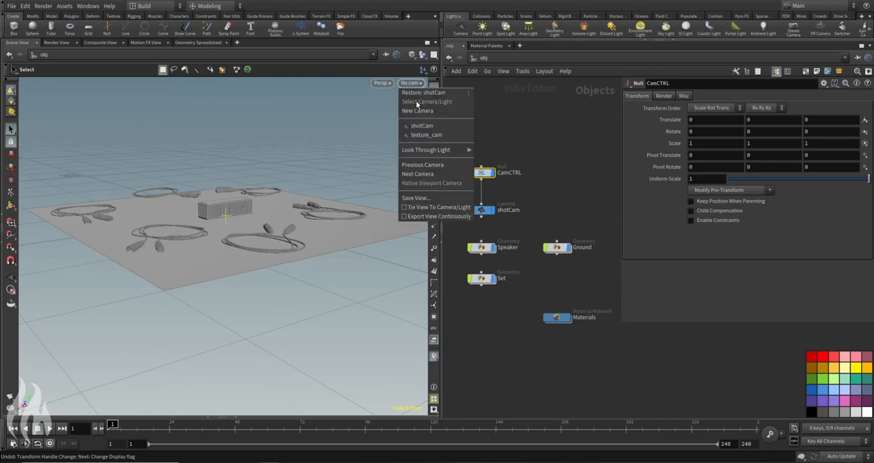
pyautogui.click(421, 127)
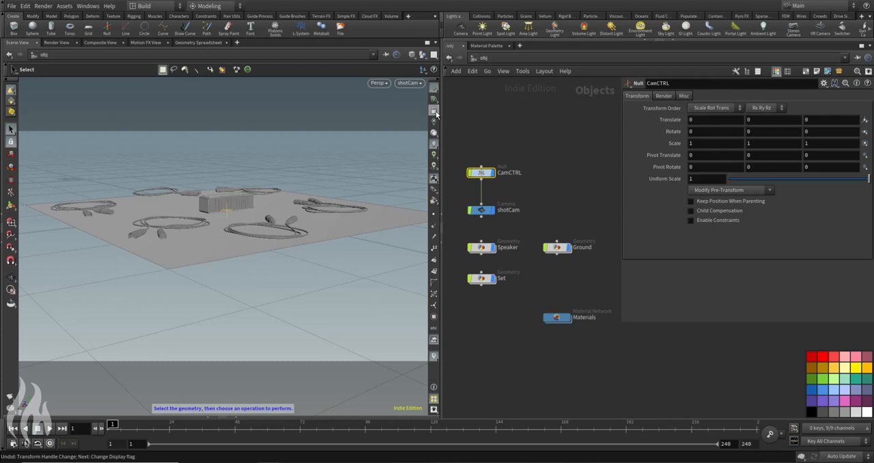
pyautogui.click(435, 112)
pyautogui.press('Escape')
pyautogui.moveTo(305, 184); pyautogui.dragTo(253, 195, button='right')
pyautogui.moveTo(253, 195); pyautogui.dragTo(242, 228)
pyautogui.press('s')
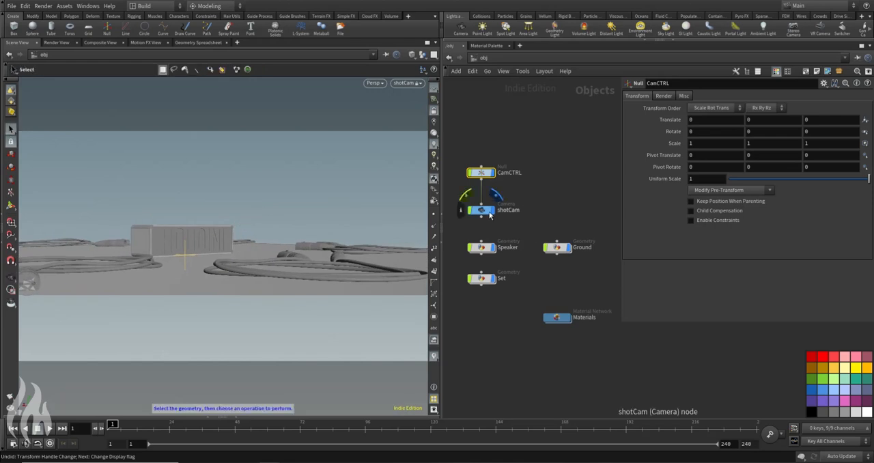
# Step: Set shotCam's near clipping to 0.01 and increase its focal length to about 93.9 mm
pyautogui.click(490, 214)
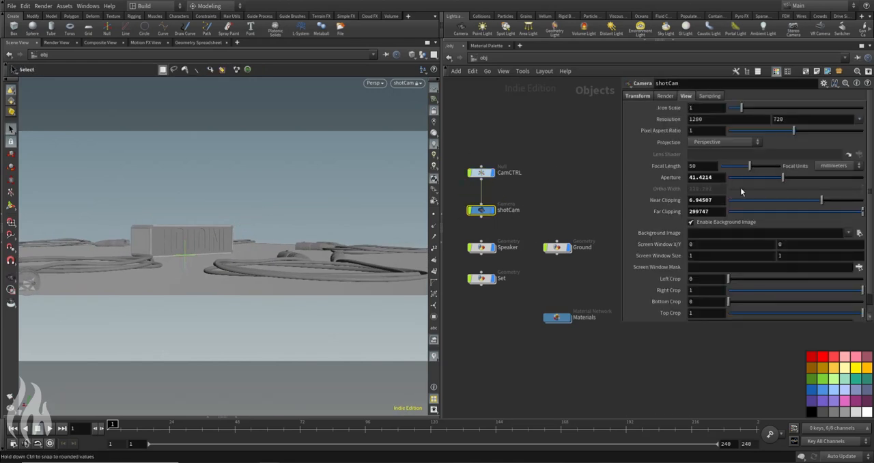
pyautogui.click(713, 200)
pyautogui.write('0.01')
pyautogui.press('Return')
pyautogui.moveTo(749, 166); pyautogui.dragTo(777, 166)
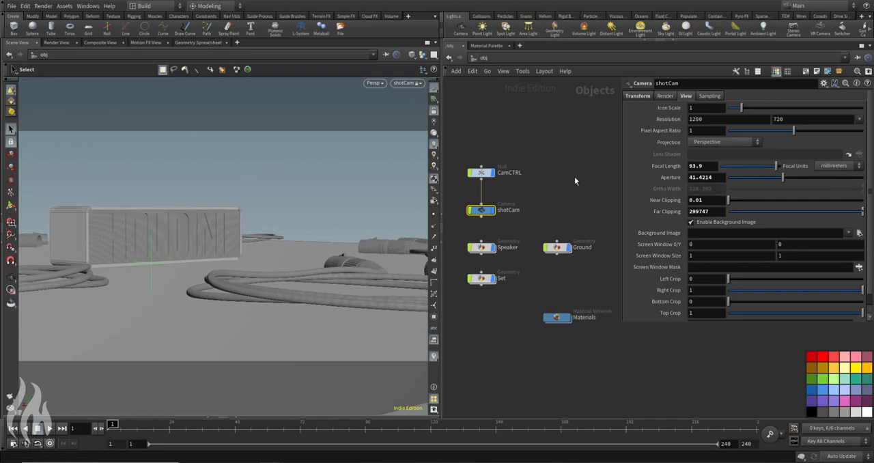
# Step: Set shotCam's resolution to 1920 by 818
pyautogui.doubleClick(695, 119)
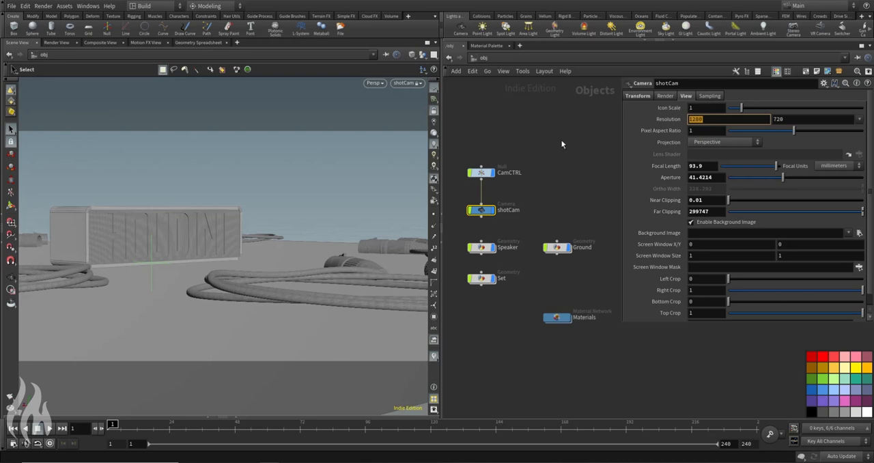
pyautogui.write('1920')
pyautogui.press('Tab')
pyautogui.write('818')
pyautogui.press('Return')
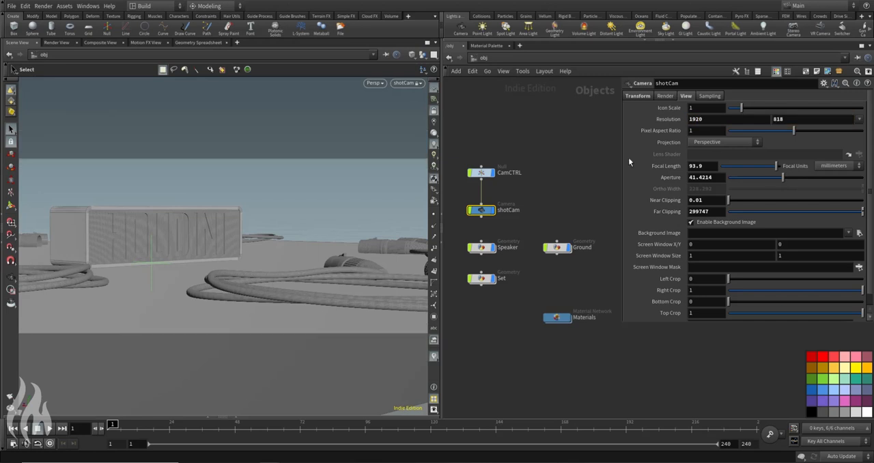
# Step: Try a vertical resolution of 1080 for shotCam and restore 818
pyautogui.doubleClick(779, 120)
pyautogui.write('108')
pyautogui.press('Return')
pyautogui.click(799, 118)
pyautogui.write('0')
pyautogui.press('Return')
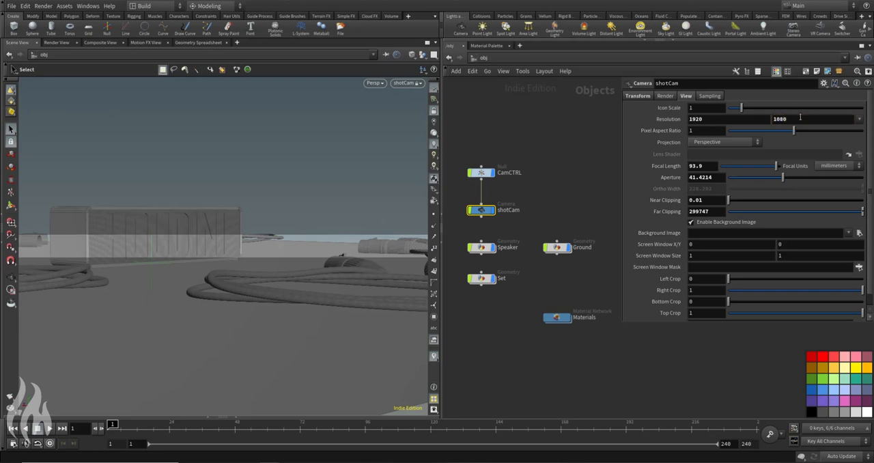
pyautogui.moveTo(786, 118); pyautogui.dragTo(663, 133)
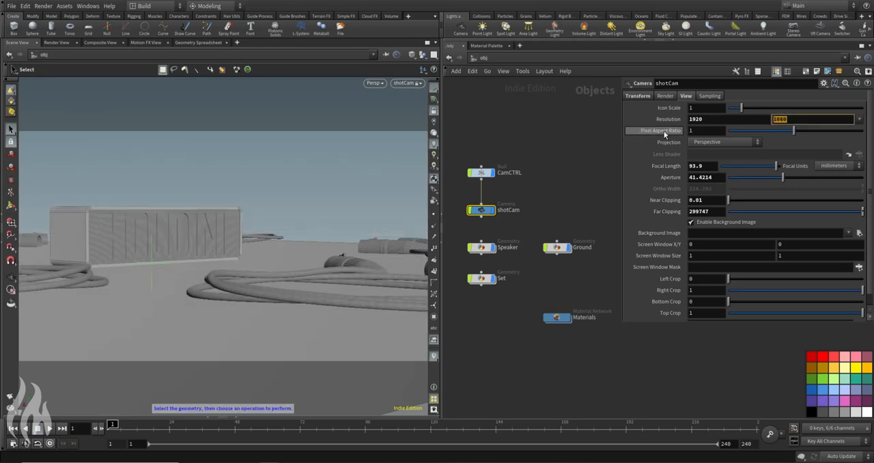
pyautogui.write('818')
pyautogui.press('Return')
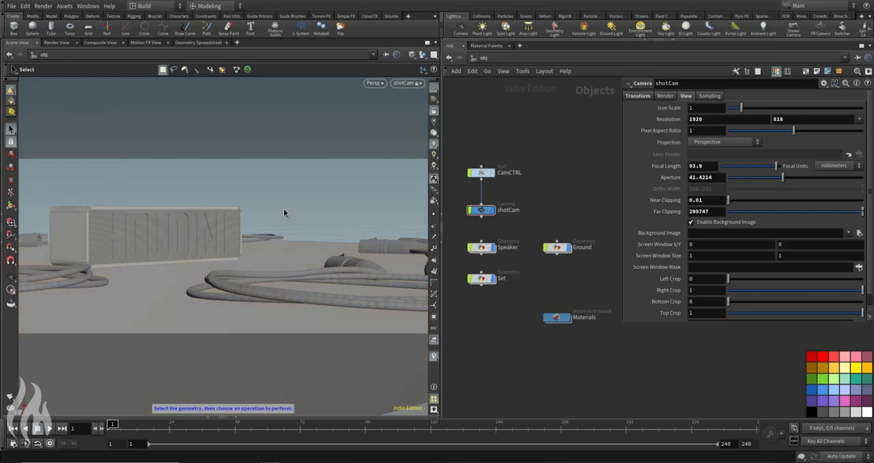
# Step: Place the Materials node directly below Ground, in line with Set
pyautogui.moveTo(563, 313); pyautogui.dragTo(561, 281)
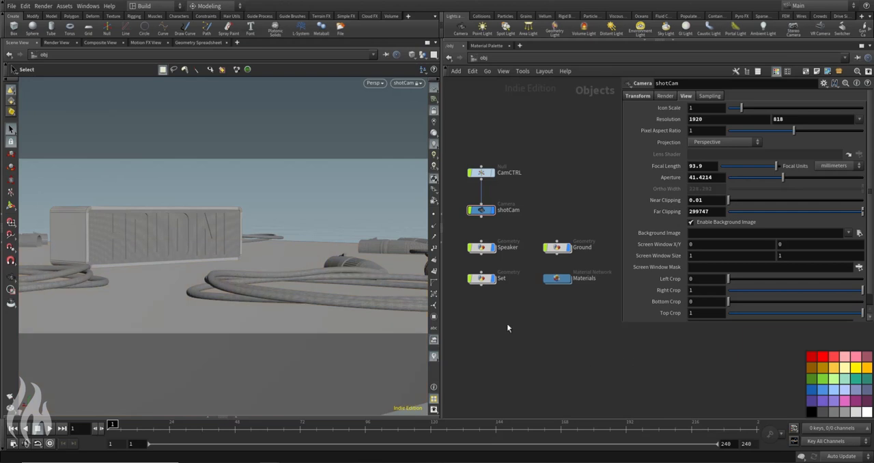
pyautogui.scroll(-3, 569, 124)
pyautogui.moveTo(571, 144); pyautogui.dragTo(516, 181, button='middle')
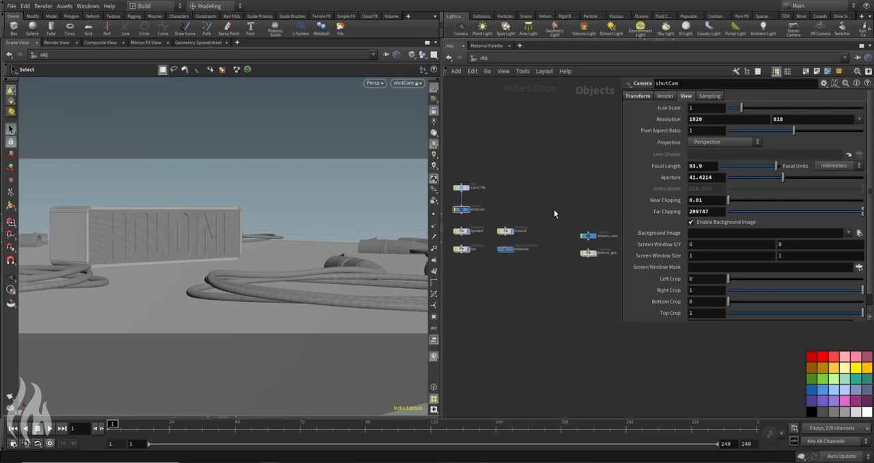
pyautogui.scroll(2, 468, 191)
pyautogui.moveTo(547, 206); pyautogui.dragTo(561, 187, button='middle')
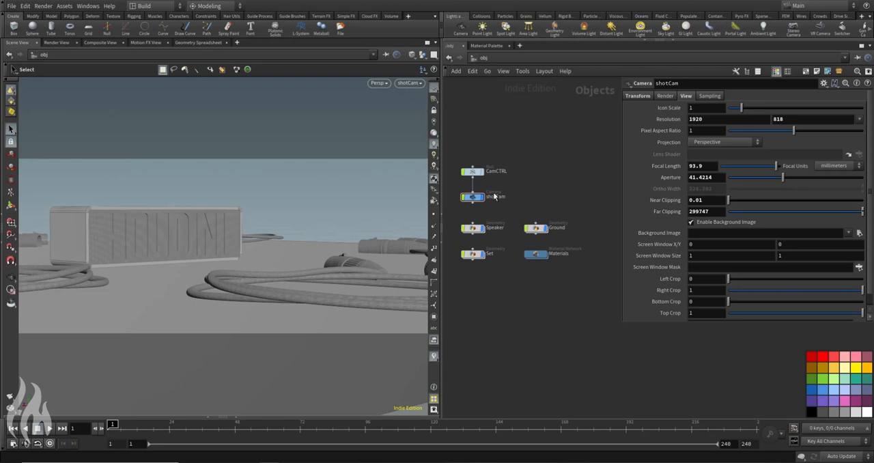
# Step: Leave the shotCam view and examine the speaker and cable layout from several angles
pyautogui.press('Escape')
pyautogui.moveTo(332, 234); pyautogui.dragTo(287, 200)
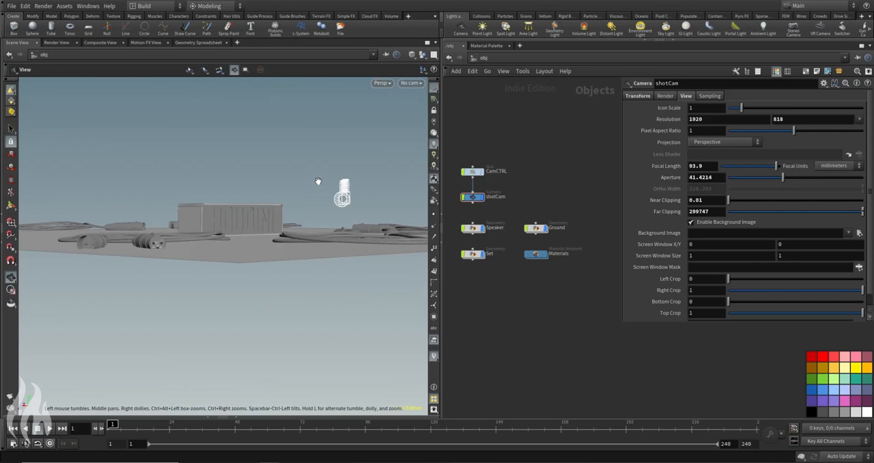
pyautogui.hotkey('space', 'h')
pyautogui.press('Escape')
pyautogui.moveTo(351, 259); pyautogui.dragTo(268, 219)
pyautogui.scroll(2, 239, 222)
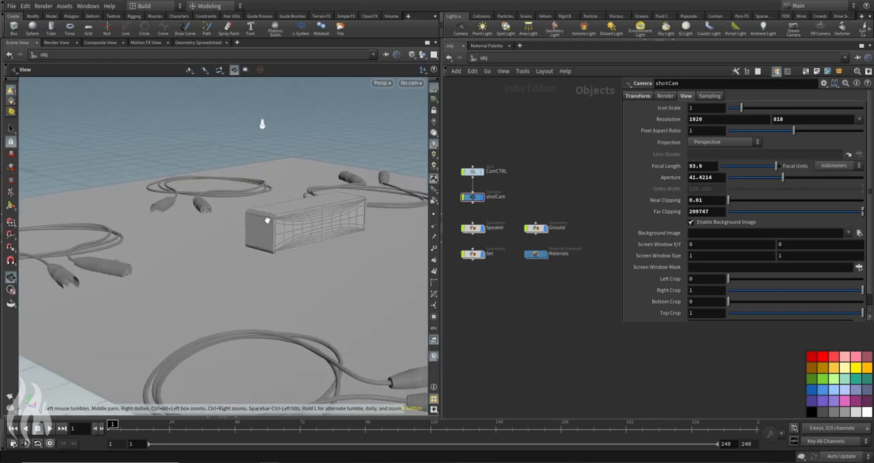
pyautogui.moveTo(211, 207); pyautogui.dragTo(291, 234)
pyautogui.press('s')
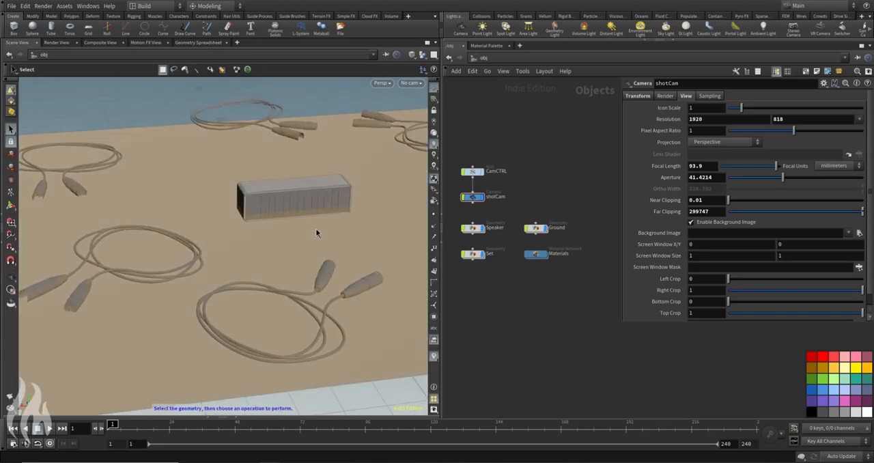
pyautogui.press('Escape')
pyautogui.moveTo(356, 169); pyautogui.dragTo(193, 197)
pyautogui.keyDown('alt'); pyautogui.moveTo(371, 177); pyautogui.dragTo(288, 235); pyautogui.keyUp('alt')
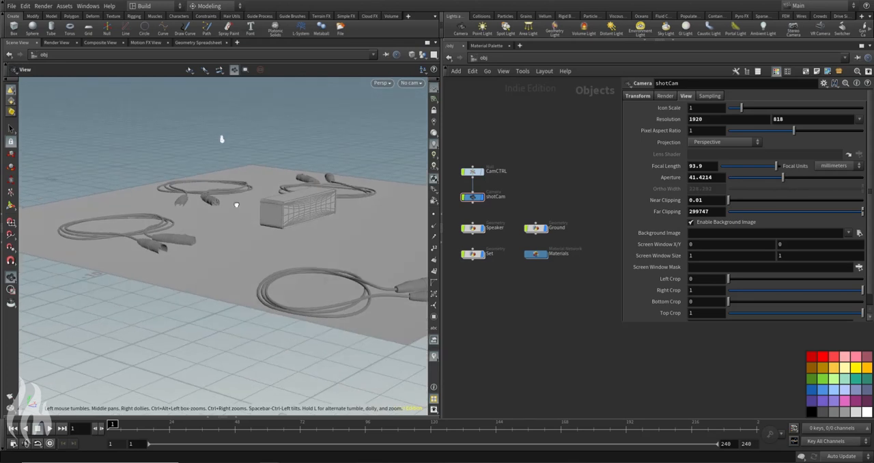
pyautogui.moveTo(231, 209); pyautogui.dragTo(234, 204)
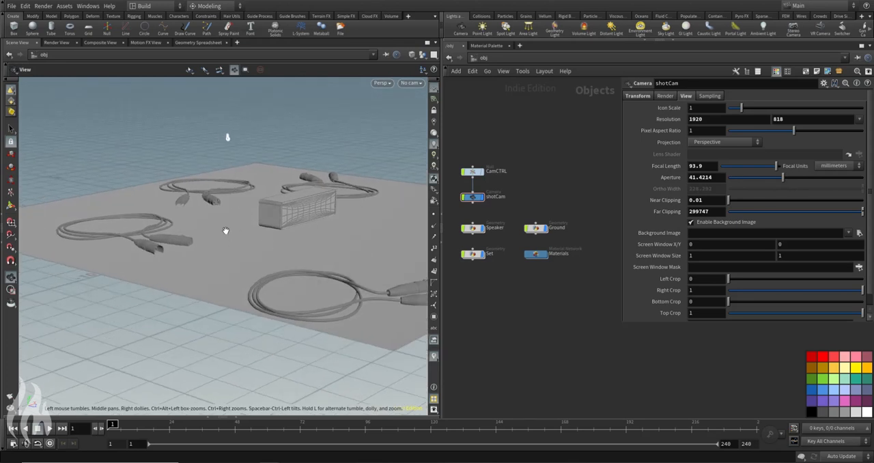
pyautogui.keyDown('alt'); pyautogui.moveTo(226, 236); pyautogui.dragTo(289, 193); pyautogui.keyUp('alt')
pyautogui.press('s')
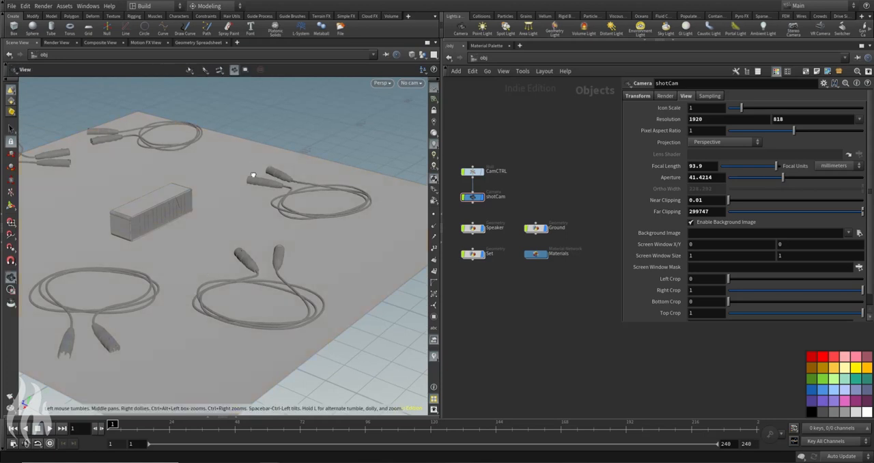
# Step: Create an area light from an elevated view of the whole ground and return the viewport to shotCam
pyautogui.keyDown('alt'); pyautogui.moveTo(252, 176); pyautogui.dragTo(223, 100); pyautogui.keyUp('alt')
pyautogui.keyDown('alt'); pyautogui.moveTo(223, 100); pyautogui.dragTo(223, 243, button='middle'); pyautogui.keyUp('alt')
pyautogui.moveTo(223, 243); pyautogui.dragTo(269, 242)
pyautogui.scroll(10, 273, 232)
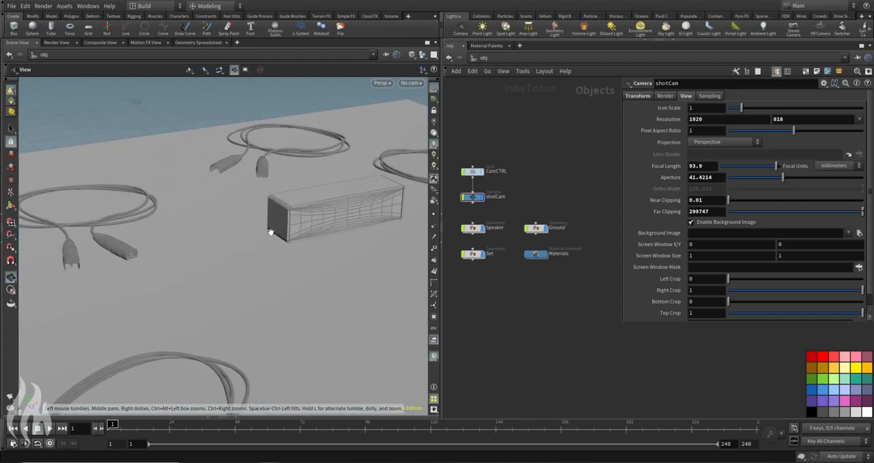
pyautogui.scroll(-6, 280, 227)
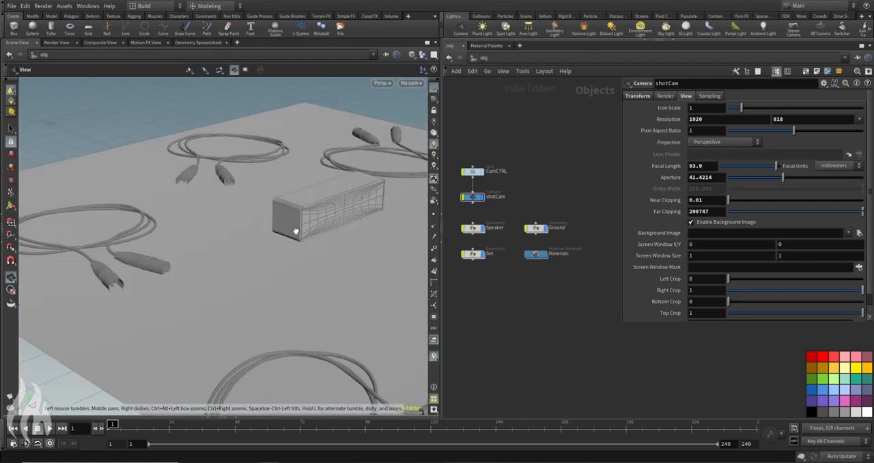
pyautogui.click(528, 29)
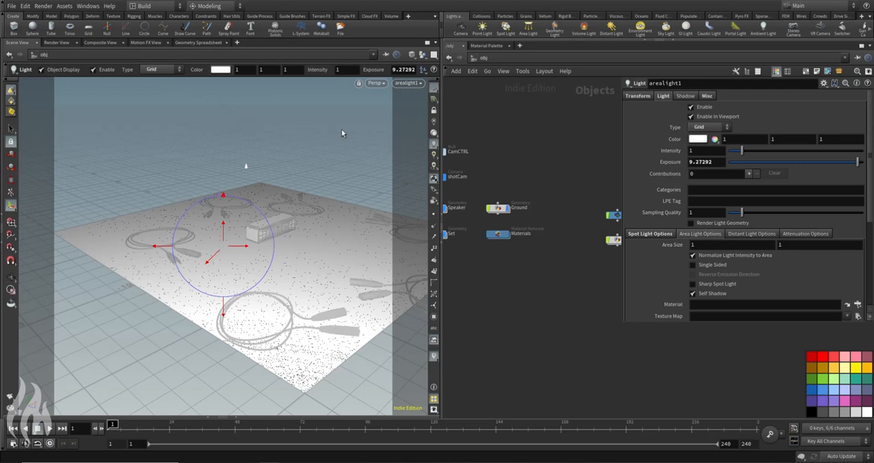
pyautogui.click(413, 84)
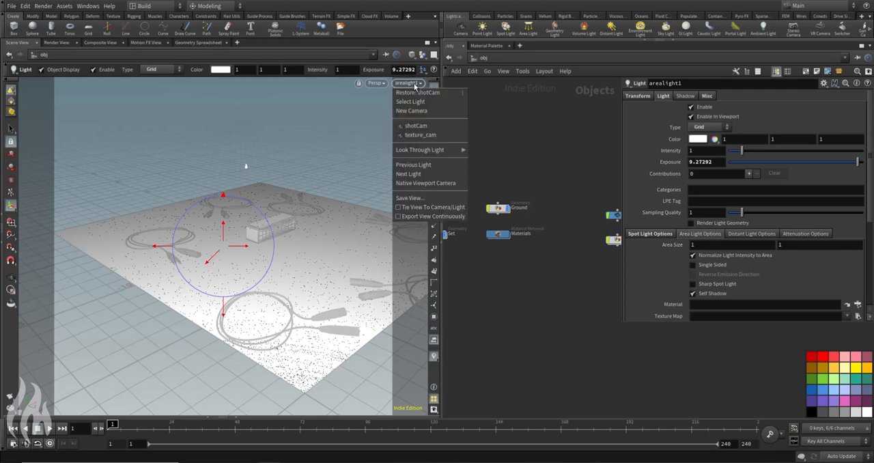
pyautogui.click(425, 127)
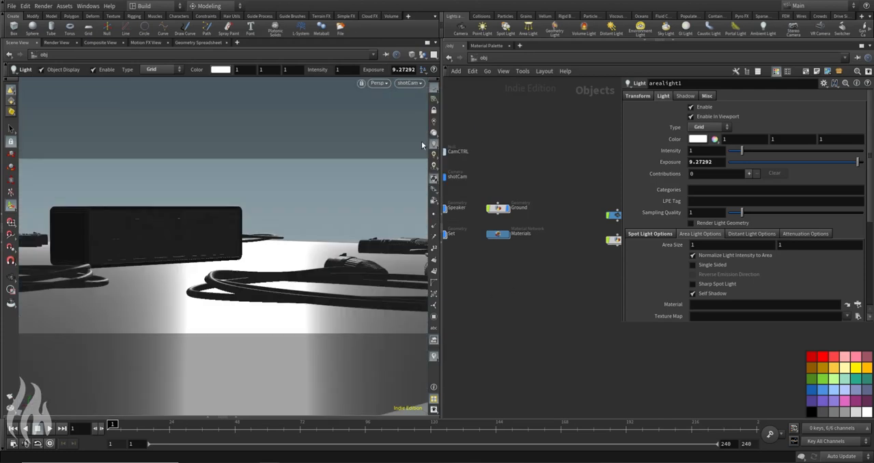
# Step: Place the area light's node beneath the Set node in the network
pyautogui.moveTo(567, 234); pyautogui.dragTo(498, 205, button='middle')
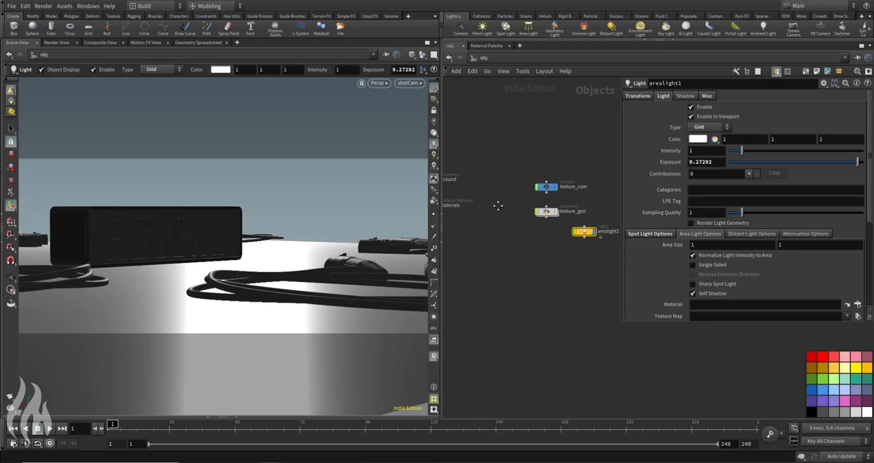
pyautogui.moveTo(586, 235); pyautogui.dragTo(486, 263)
pyautogui.hotkey('ctrl', 'z')
pyautogui.moveTo(587, 235); pyautogui.dragTo(477, 287)
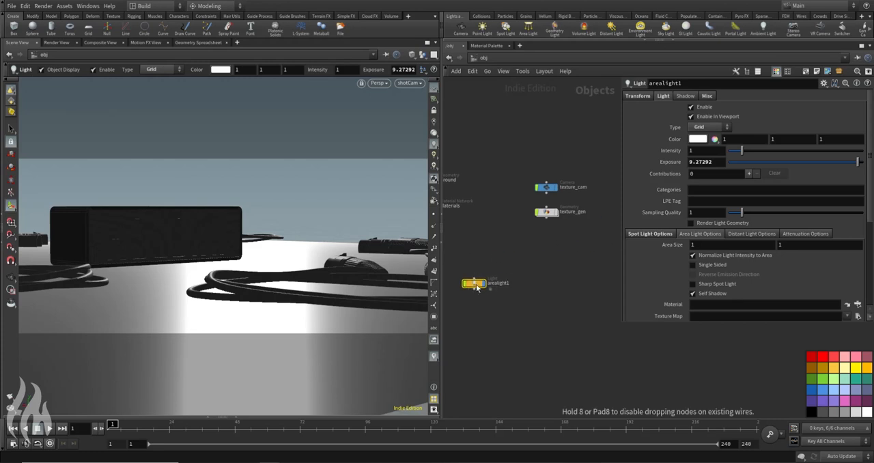
pyautogui.moveTo(477, 287); pyautogui.dragTo(610, 264, button='middle')
pyautogui.moveTo(593, 261); pyautogui.dragTo(499, 228)
# Step: Rename the area light as lgt_area01
pyautogui.click(518, 226)
pyautogui.hotkey('ctrl', 'a')
pyautogui.write('lg')
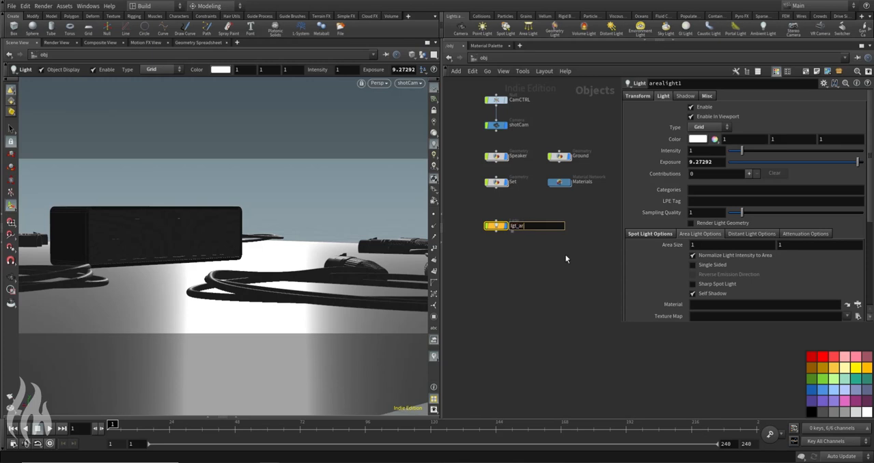
pyautogui.press('Return')
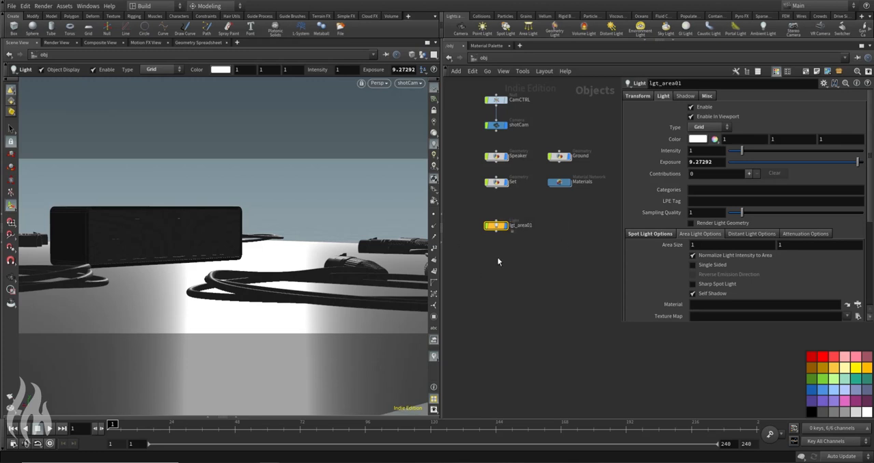
# Step: Switch the network to the out context and add a second Mantra render node
pyautogui.click(483, 57)
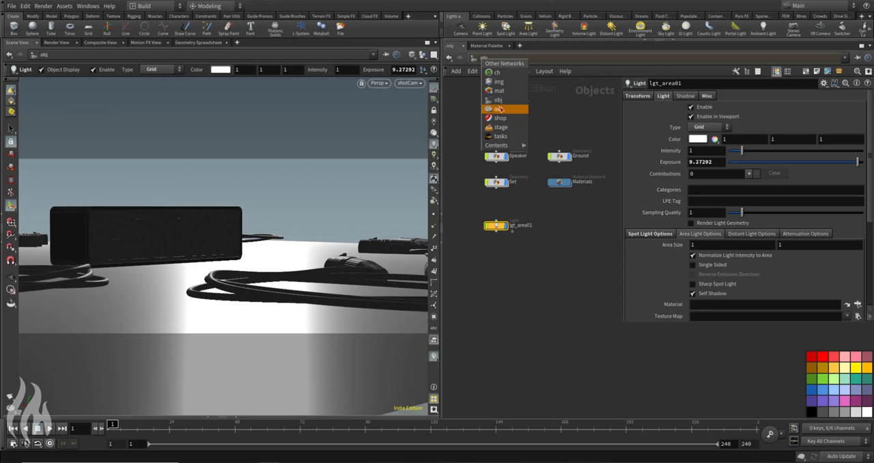
pyautogui.click(504, 112)
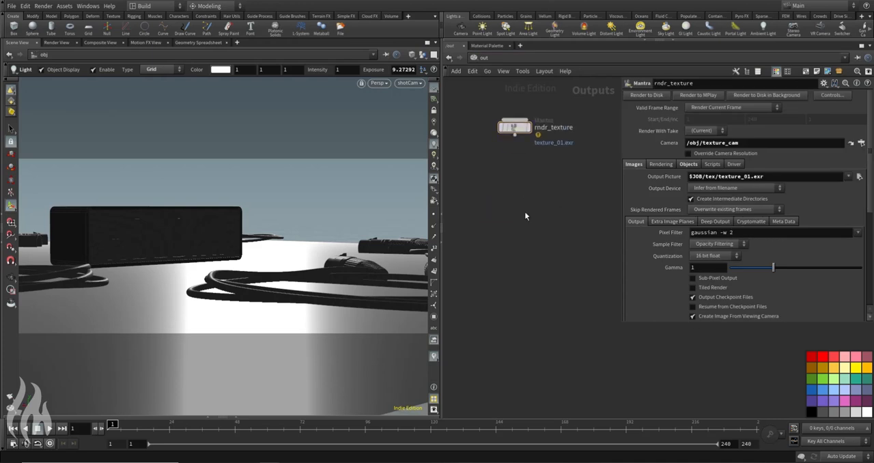
pyautogui.press('Tab')
pyautogui.write('mn')
pyautogui.press('BackSpace')
pyautogui.press('BackSpace')
pyautogui.write('mantr')
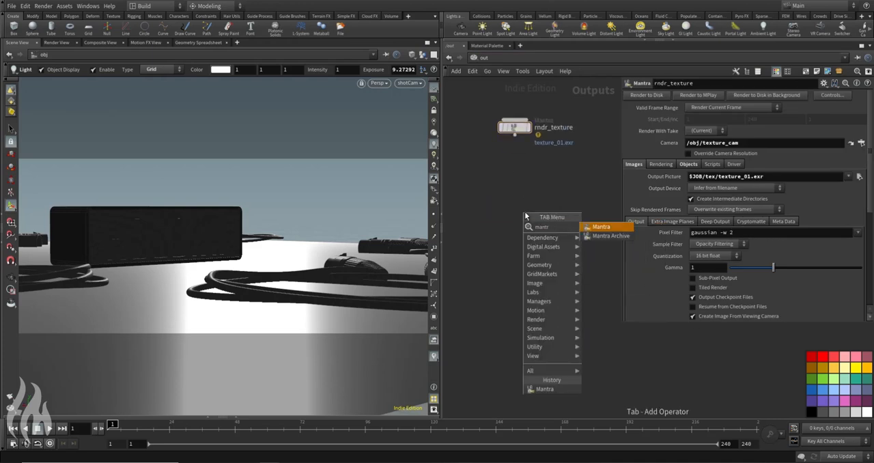
pyautogui.press('Return')
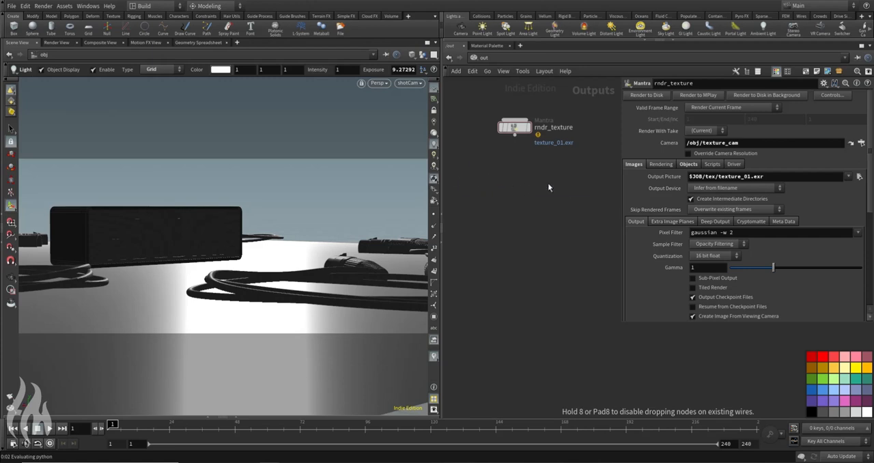
# Step: Place the new Mantra node below rndr_texture and rename it as scene
pyautogui.click(554, 192)
pyautogui.hotkey('ctrl', 'a')
pyautogui.write('scene')
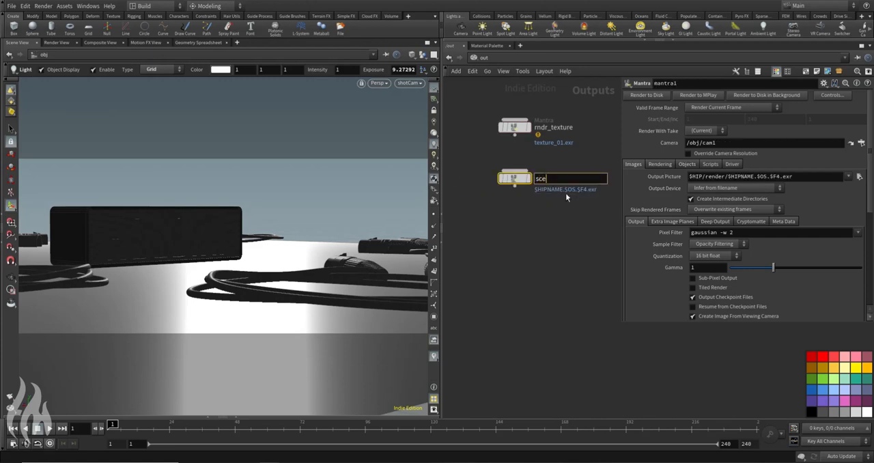
pyautogui.press('Return')
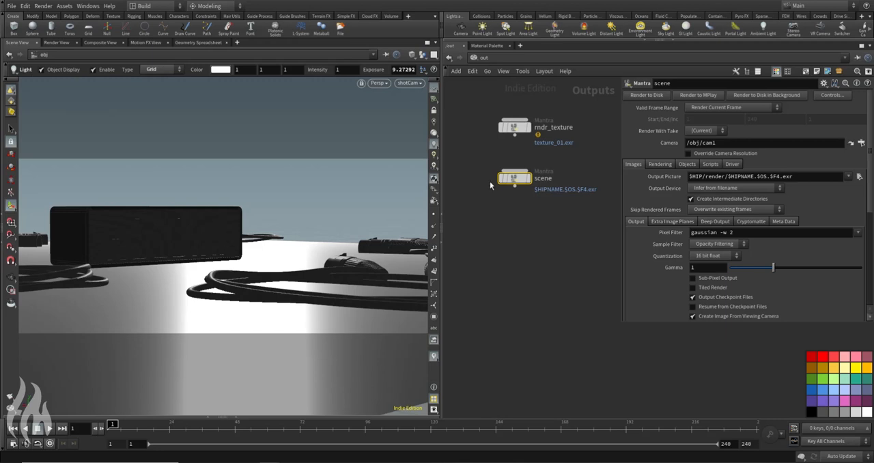
# Step: Set the scene Mantra node's output picture to $JOB/pic/$HIPNAME/$OS.$F4.exr
pyautogui.moveTo(819, 176); pyautogui.dragTo(616, 182)
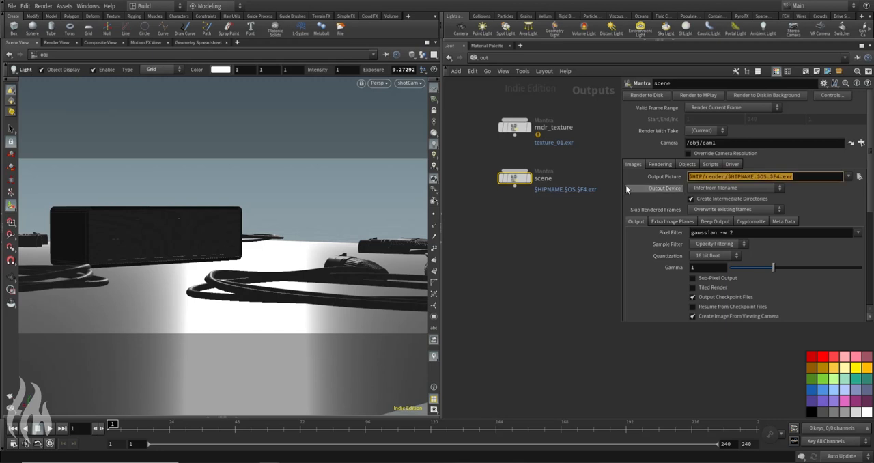
pyautogui.write('$JOB')
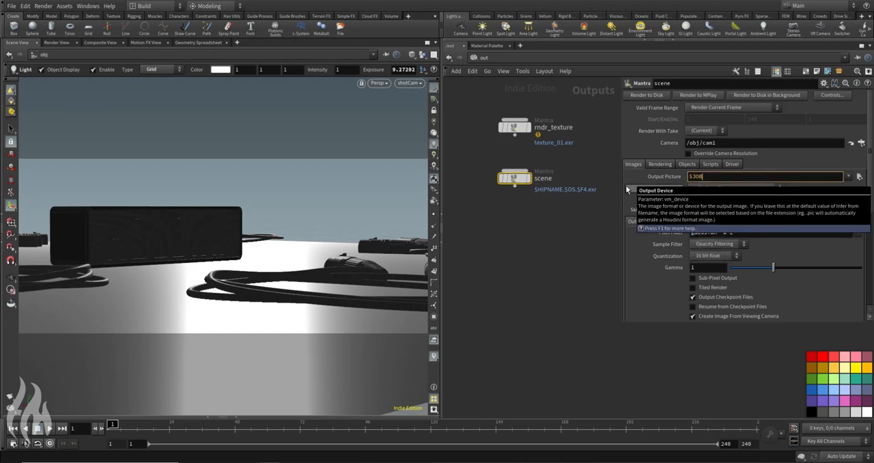
pyautogui.write('/pic/$HIPNAME/')
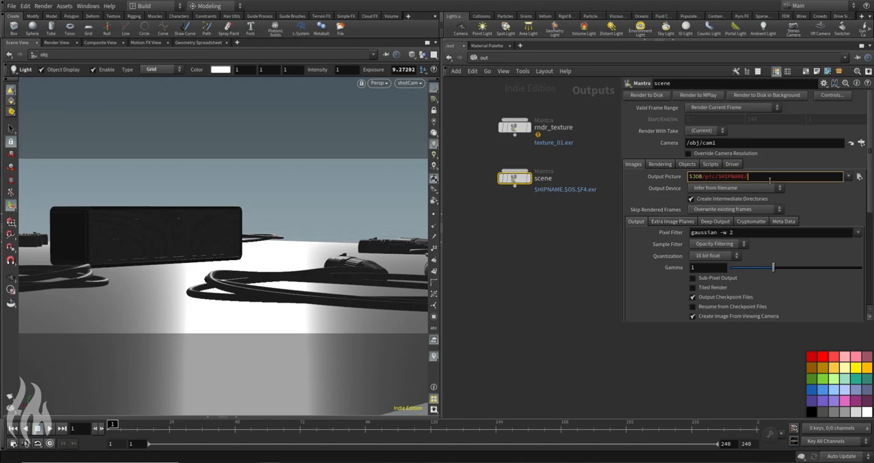
pyautogui.write('$OS.$F4.exr')
pyautogui.press('Return')
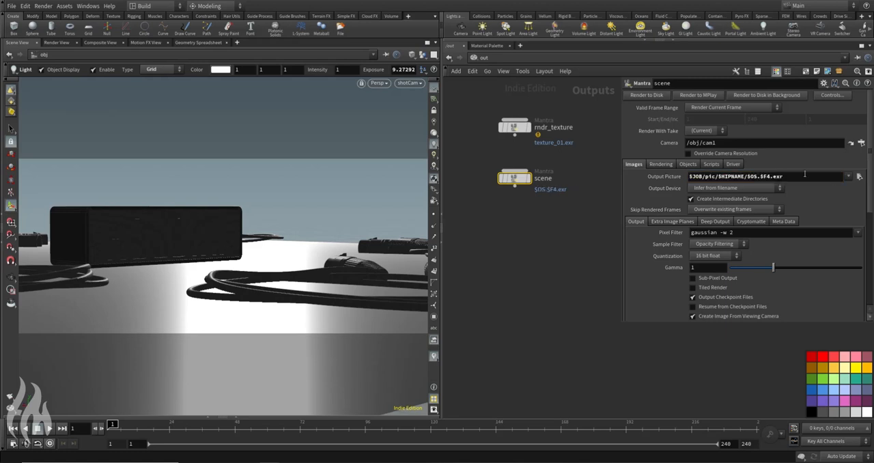
# Step: Check the expanded output picture path, including its scene folder and frame-numbered file name, and return to the variable form
pyautogui.click(672, 178)
pyautogui.moveTo(736, 179); pyautogui.dragTo(844, 177)
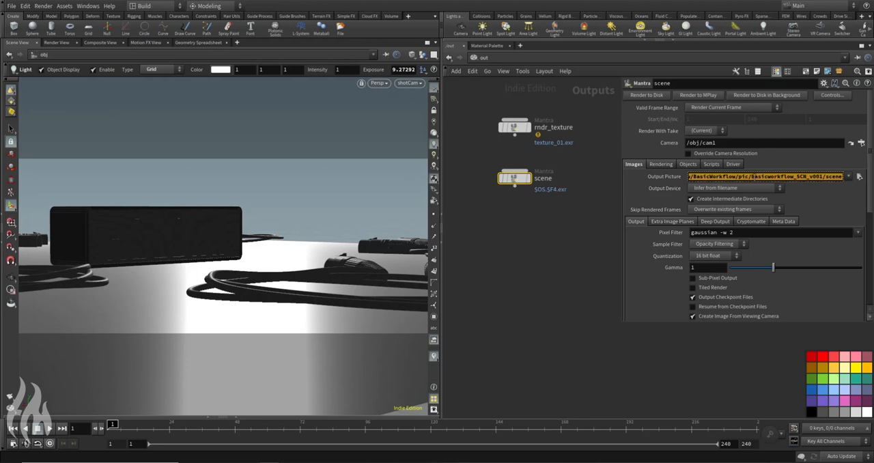
pyautogui.moveTo(750, 177); pyautogui.dragTo(851, 179)
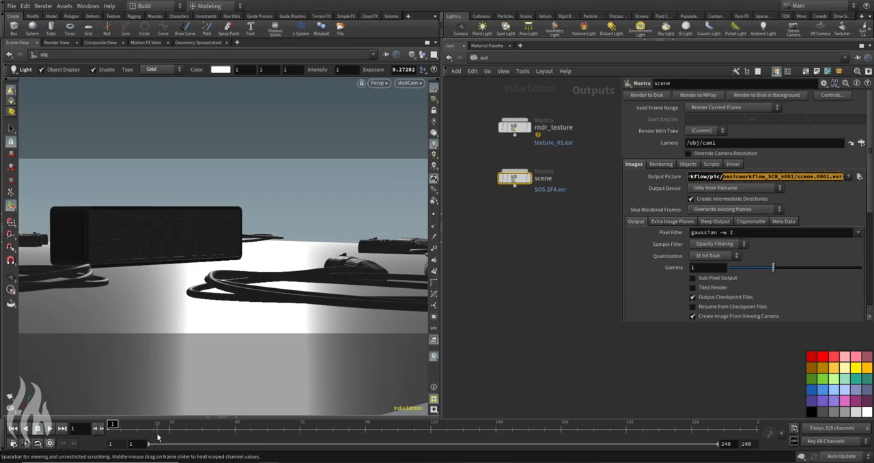
pyautogui.click(649, 180)
pyautogui.click(660, 176)
# Step: Assign shotCam as the scene node's render camera and clear its candidate objects
pyautogui.click(861, 142)
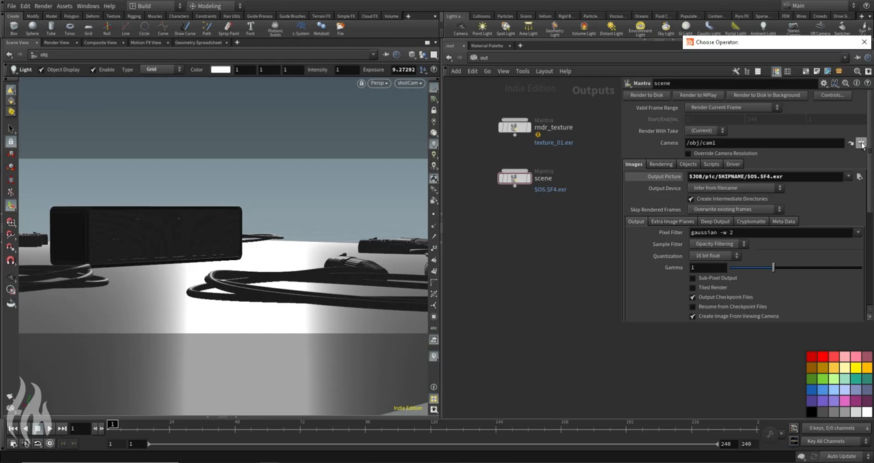
pyautogui.click(789, 241)
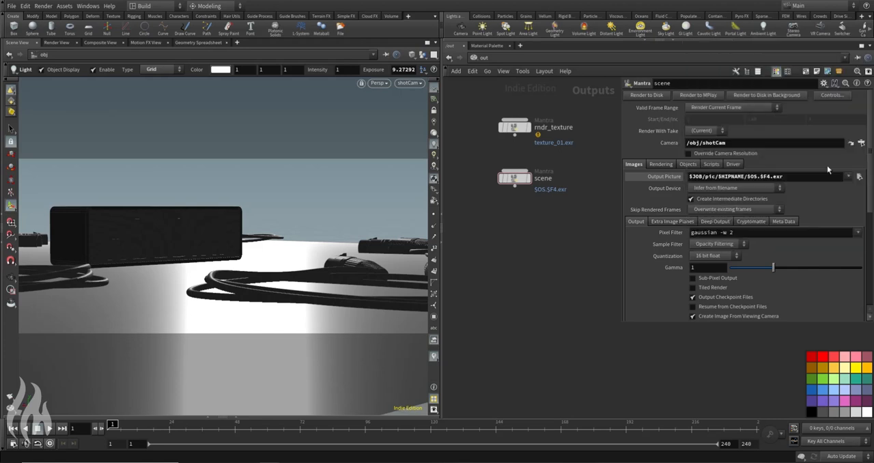
pyautogui.click(688, 164)
pyautogui.click(732, 178)
pyautogui.press('BackSpace')
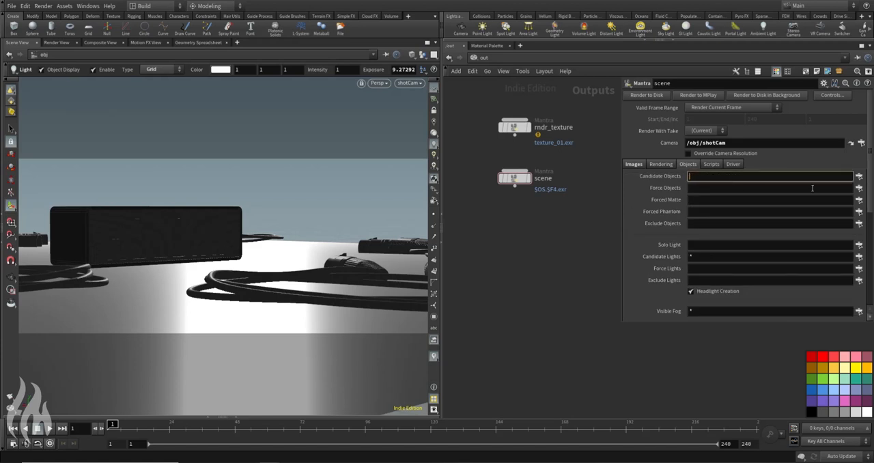
# Step: Force the Ground, Speaker and Set objects into the scene node's render
pyautogui.click(859, 187)
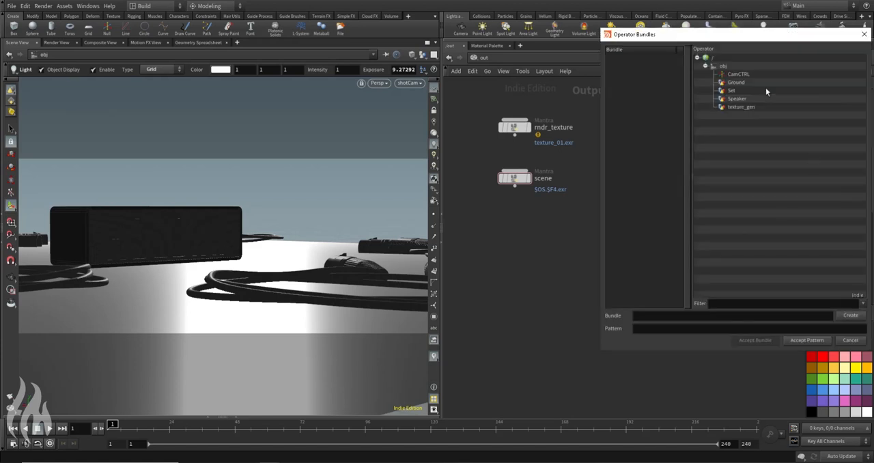
pyautogui.click(737, 82)
pyautogui.keyDown('ctrl'); pyautogui.click(737, 99); pyautogui.keyUp('ctrl')
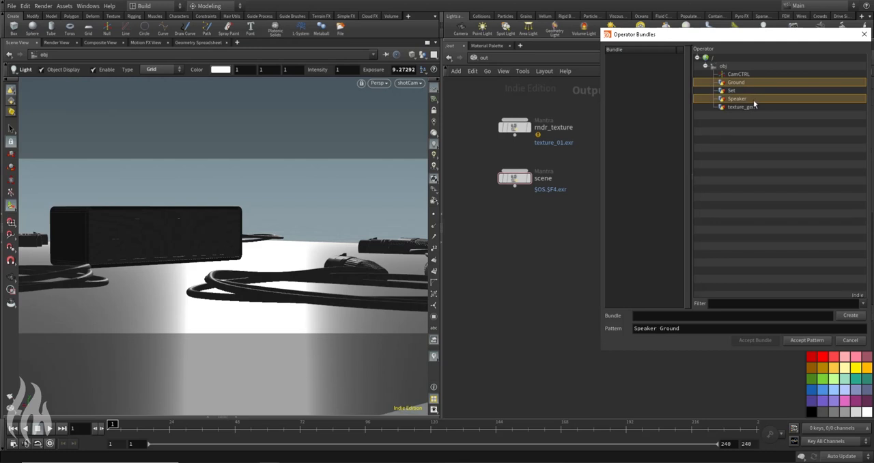
pyautogui.keyDown('ctrl'); pyautogui.click(732, 90); pyautogui.keyUp('ctrl')
pyautogui.click(814, 340)
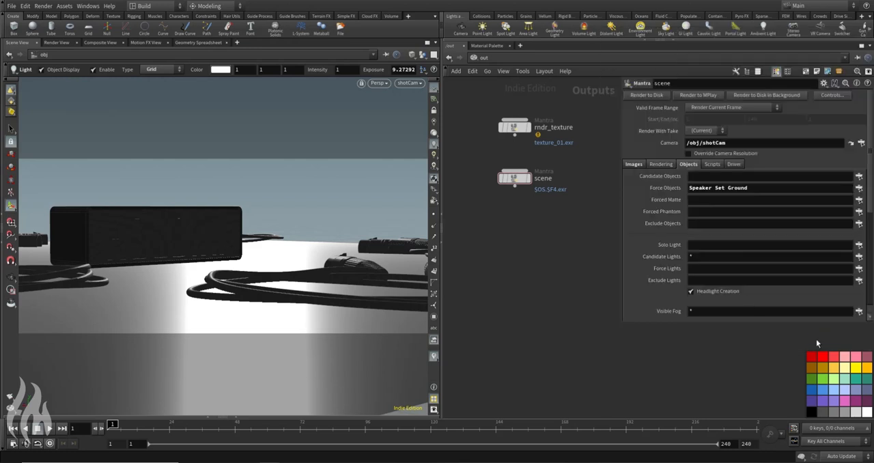
# Step: Clear the candidate lights and set the forced lights to lgt_*
pyautogui.click(710, 258)
pyautogui.click(720, 268)
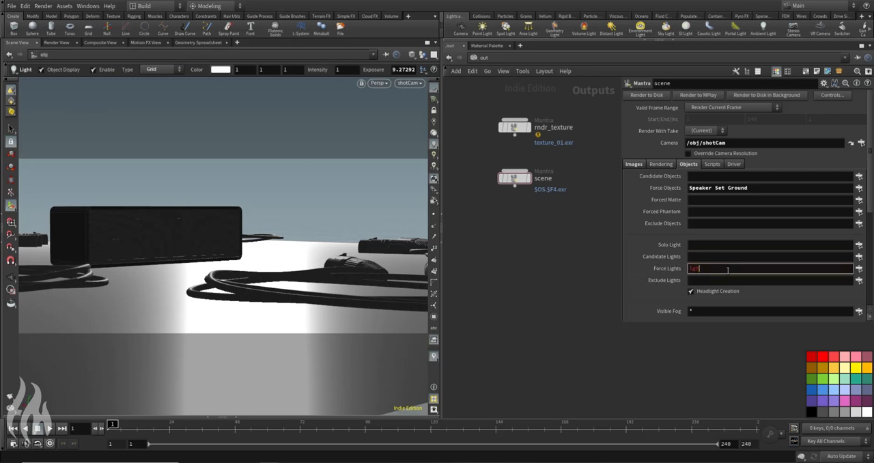
pyautogui.write('lgt_*')
pyautogui.press('Return')
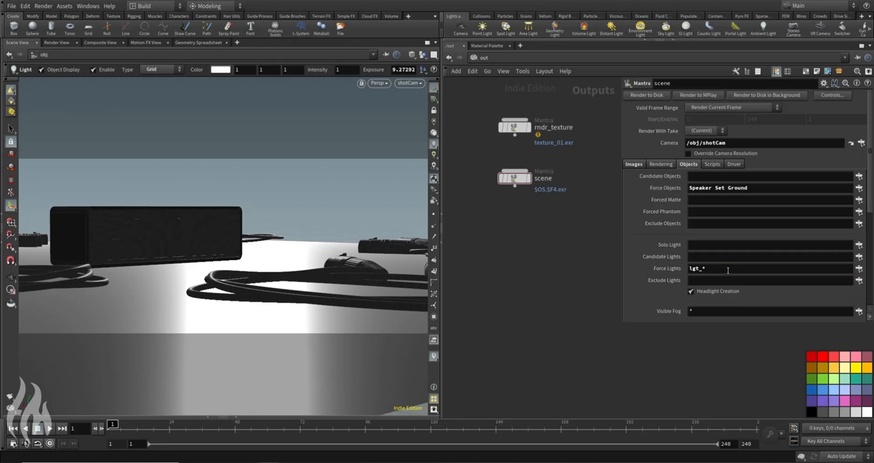
# Step: Return the network to the object level and start a Render View render of /out/scene
pyautogui.click(489, 59)
pyautogui.click(522, 106)
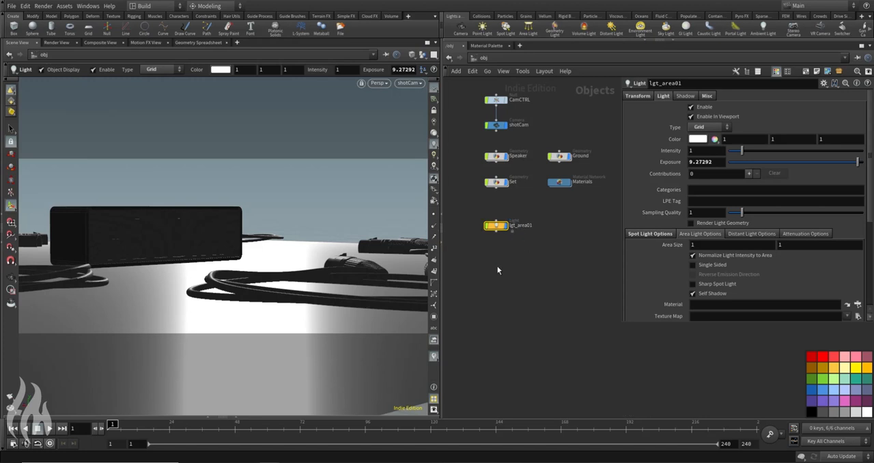
pyautogui.moveTo(537, 255); pyautogui.dragTo(554, 214, button='middle')
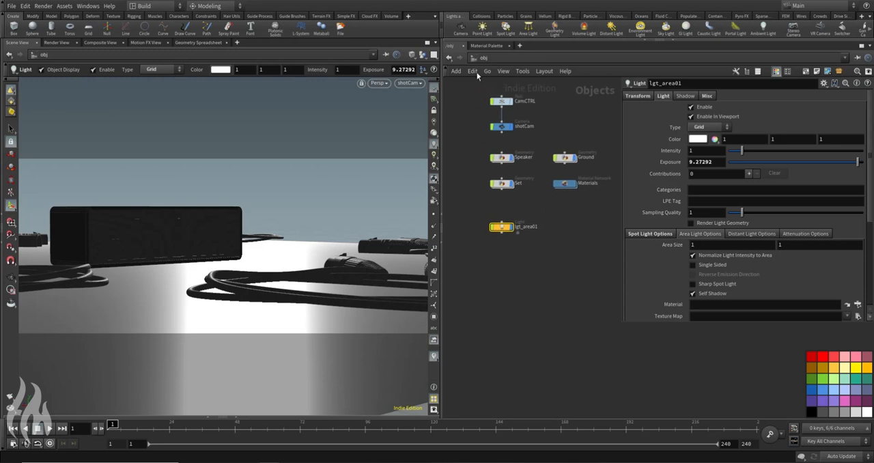
pyautogui.click(57, 42)
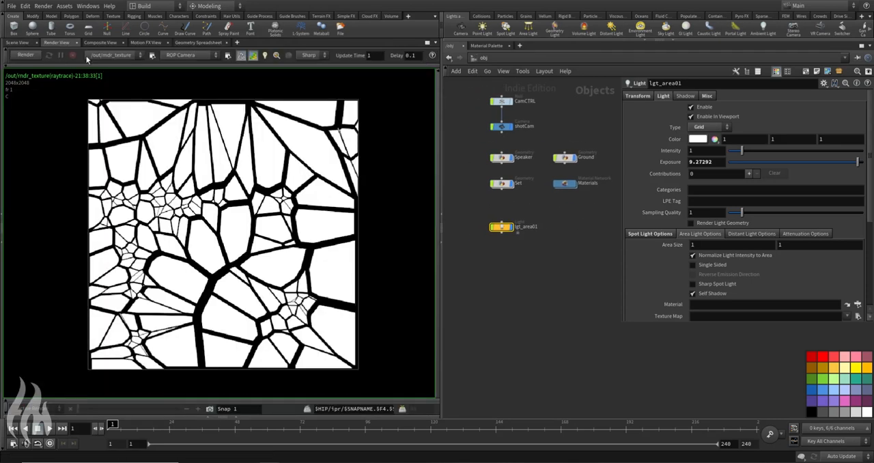
pyautogui.click(111, 55)
pyautogui.click(123, 74)
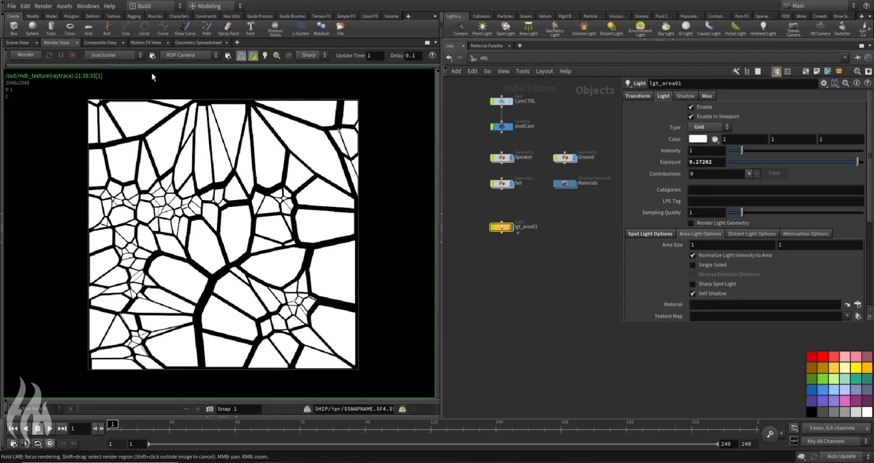
pyautogui.click(28, 55)
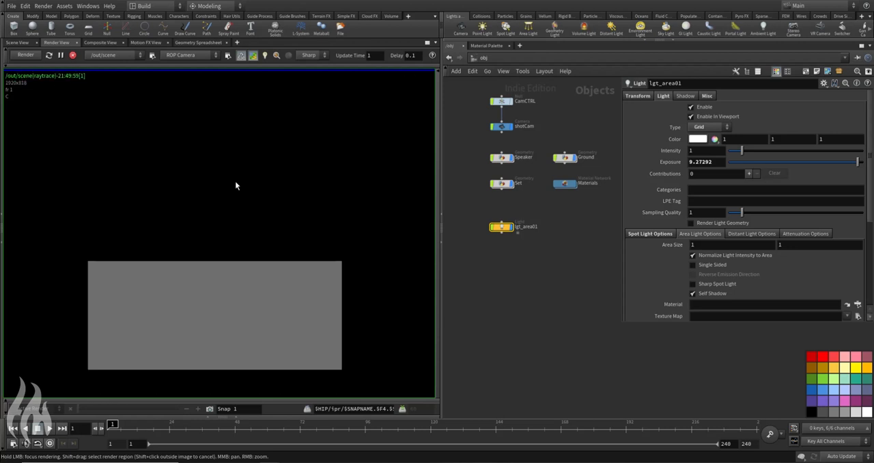
# Step: Frame the whole render image and turn off preview mode for the running render
pyautogui.moveTo(276, 261); pyautogui.dragTo(263, 161, button='middle')
pyautogui.scroll(5, 210, 181)
pyautogui.moveTo(213, 181); pyautogui.dragTo(237, 175, button='middle')
pyautogui.scroll(-1, 236, 174)
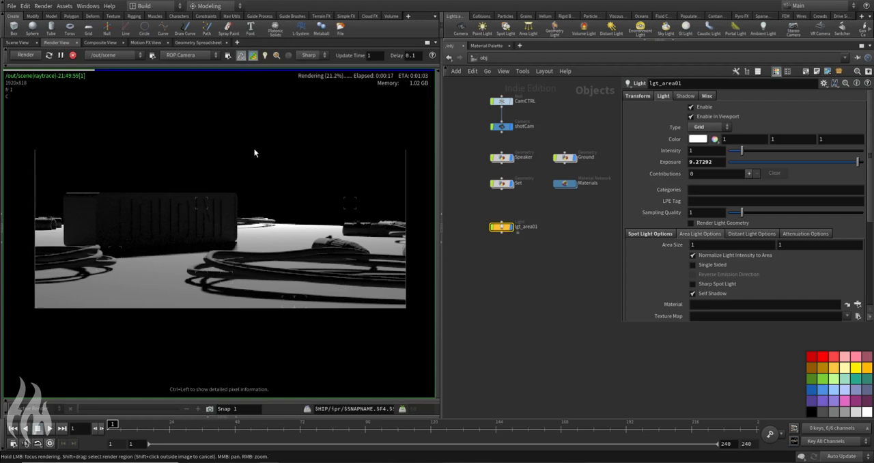
pyautogui.click(253, 56)
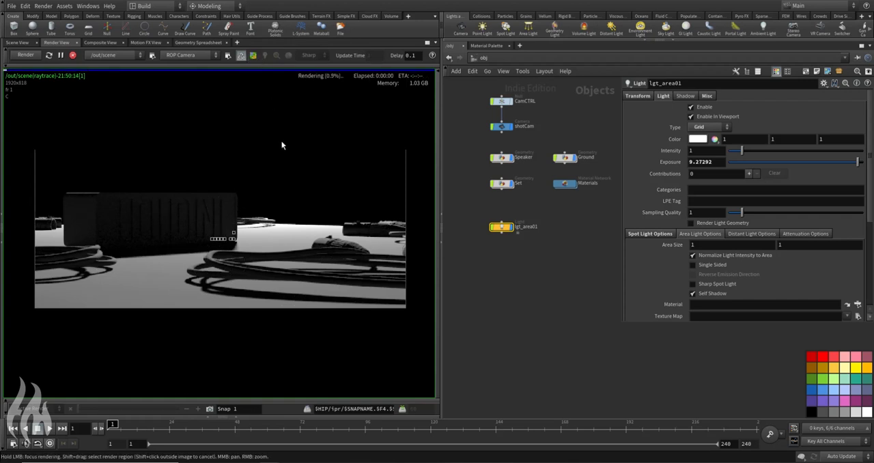
# Step: Examine the speaker, the cables and their shadows in the render, and stop the rendering
pyautogui.scroll(2, 238, 236)
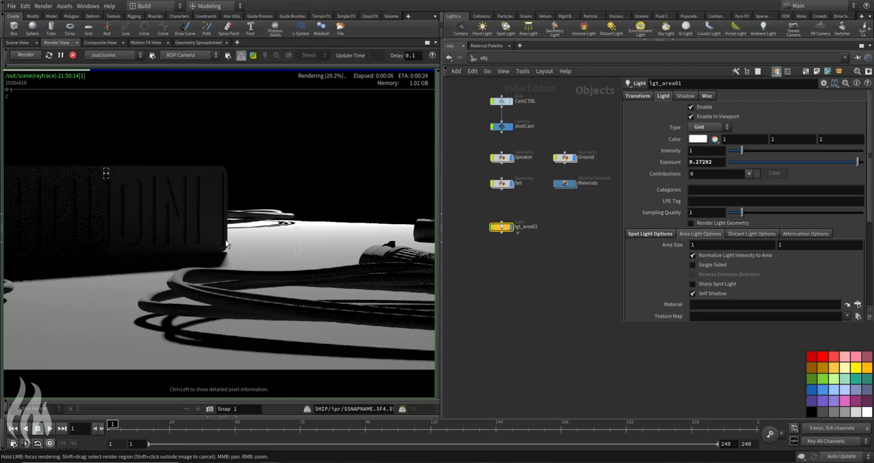
pyautogui.scroll(-2, 177, 276)
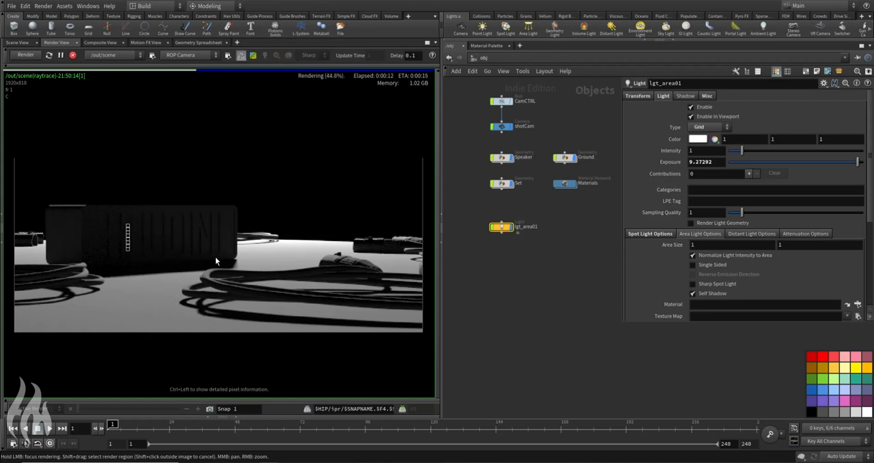
pyautogui.scroll(2, 211, 261)
pyautogui.moveTo(178, 244); pyautogui.dragTo(14, 224, button='middle')
pyautogui.moveTo(121, 237); pyautogui.dragTo(258, 219, button='middle')
pyautogui.scroll(-2, 258, 218)
pyautogui.scroll(-1, 259, 219)
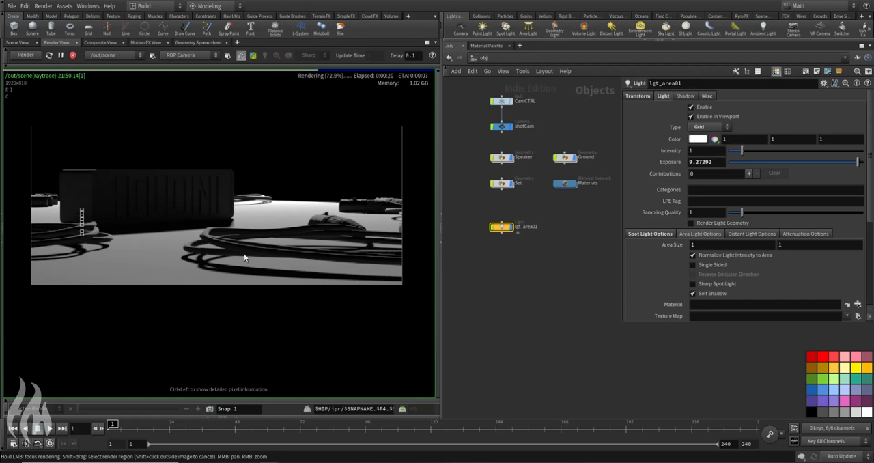
pyautogui.click(72, 55)
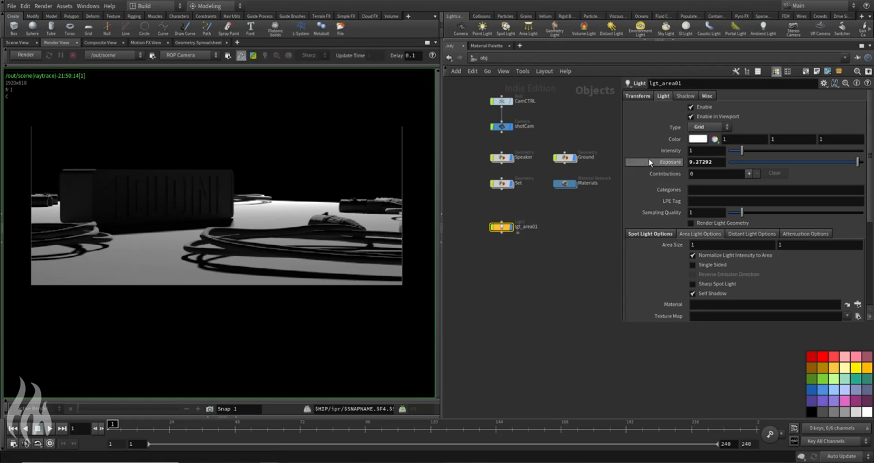
# Step: Add a Principled Shader inside the Materials network, below the constant material
pyautogui.doubleClick(565, 183)
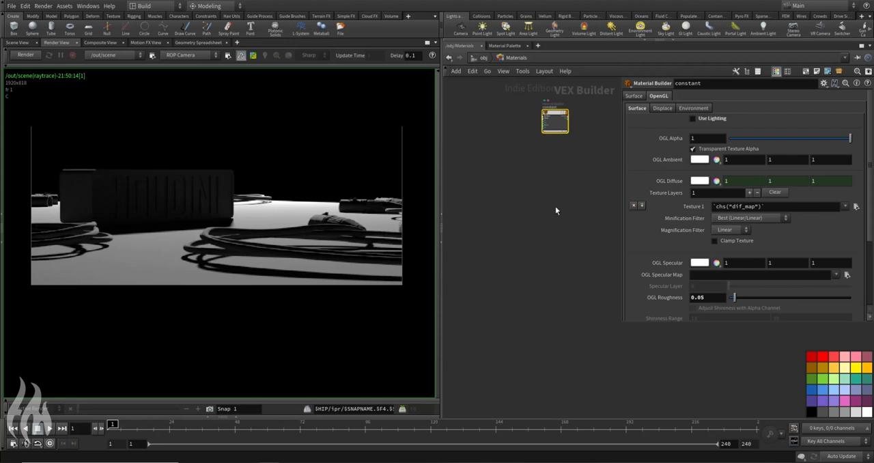
pyautogui.press('Tab')
pyautogui.write('princ')
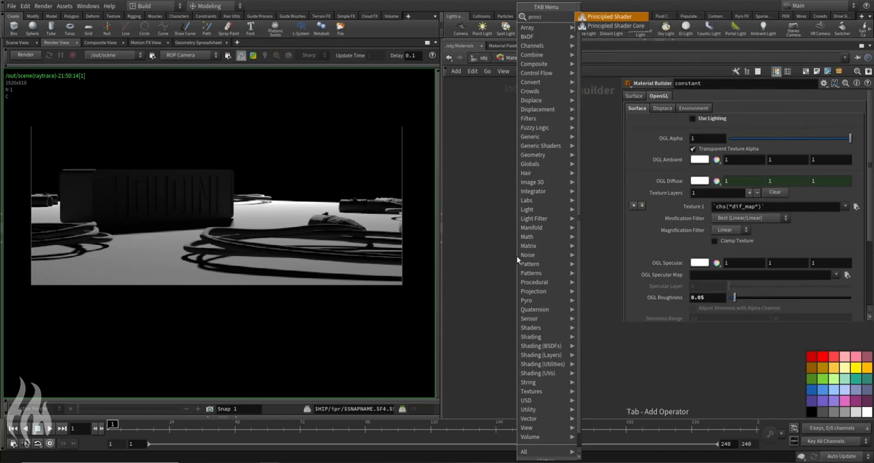
pyautogui.press('Return')
pyautogui.click(539, 179)
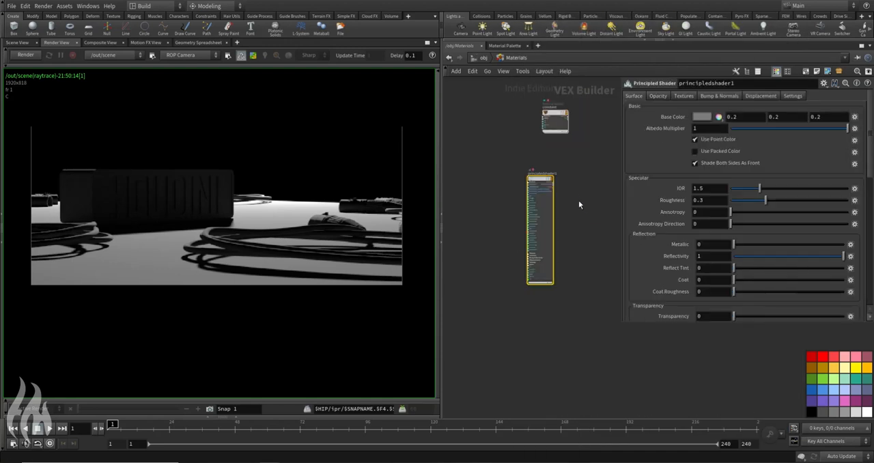
# Step: Rename the new Principled Shader as props
pyautogui.scroll(3, 550, 174)
pyautogui.moveTo(554, 204); pyautogui.dragTo(585, 190)
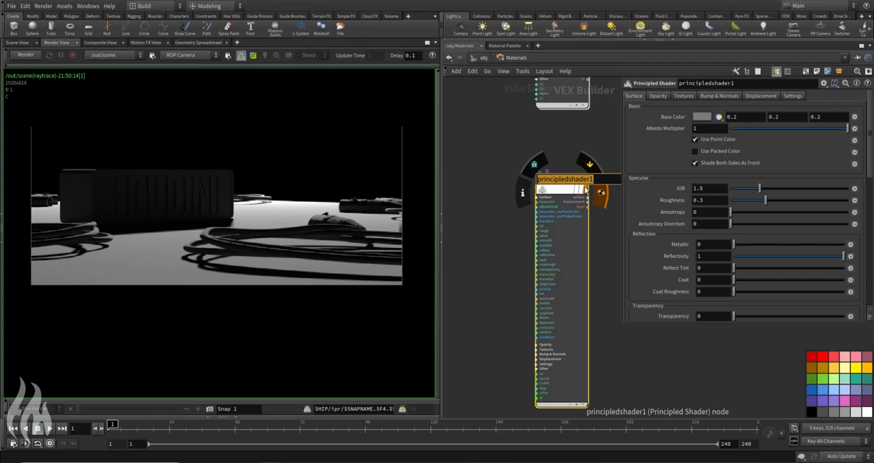
pyautogui.write('props')
pyautogui.press('Return')
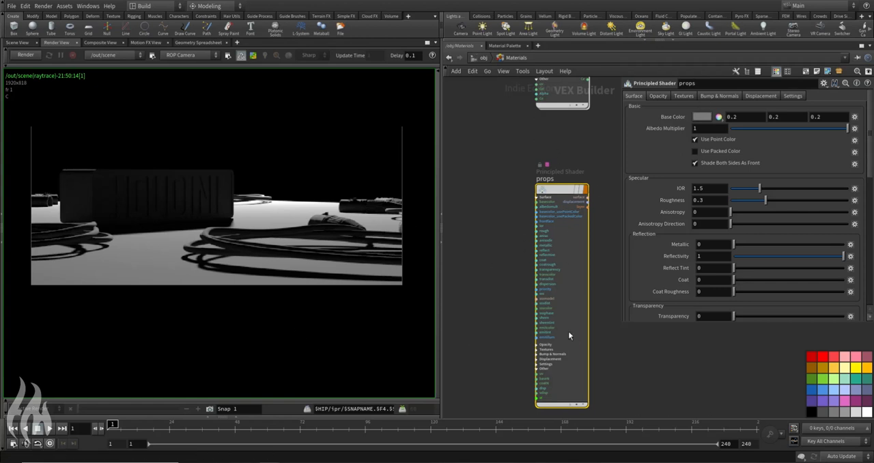
# Step: Duplicate the props shader and place the copy beneath the original
pyautogui.hotkey('ctrl', 'c')
pyautogui.hotkey('ctrl', 'v')
pyautogui.moveTo(485, 279); pyautogui.dragTo(442, 99, button='middle')
pyautogui.moveTo(544, 198); pyautogui.dragTo(534, 343)
# Step: Rename the copied shader as ground
pyautogui.click(511, 257)
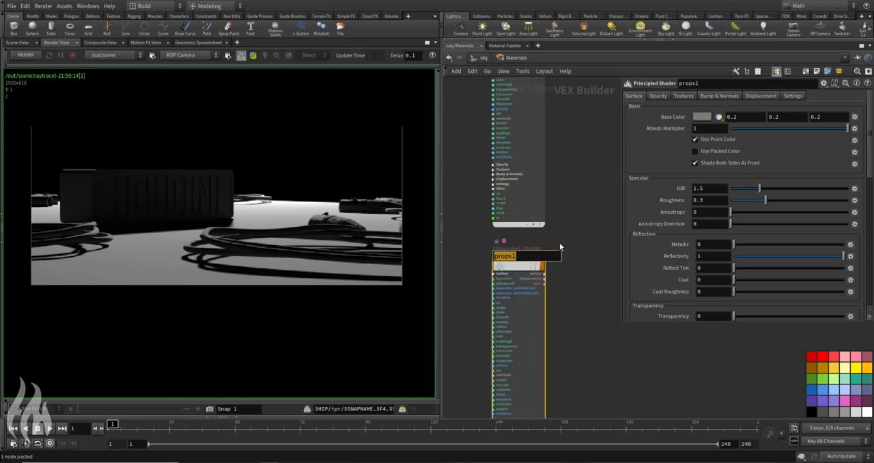
pyautogui.write('fl')
pyautogui.press('BackSpace')
pyautogui.press('BackSpace')
pyautogui.write('ground')
pyautogui.press('Return')
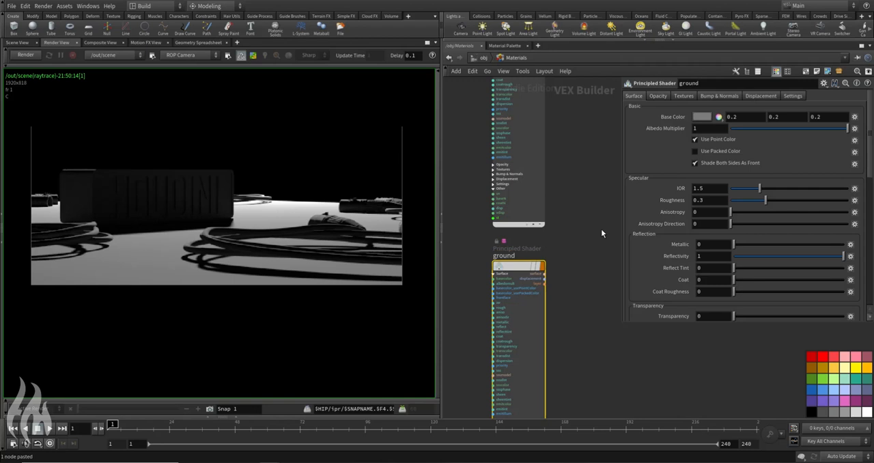
# Step: Assign the material /obj/Materials/ground to the Ground object at the object level
pyautogui.click(483, 58)
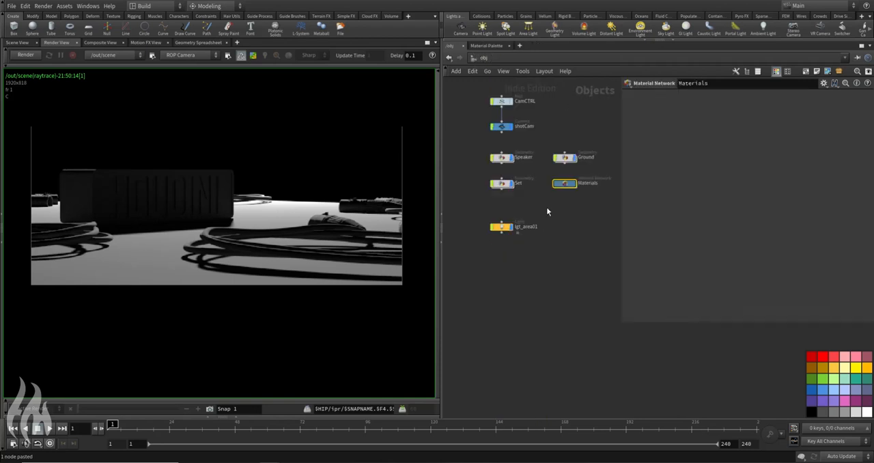
pyautogui.moveTo(573, 136); pyautogui.dragTo(562, 166, button='middle')
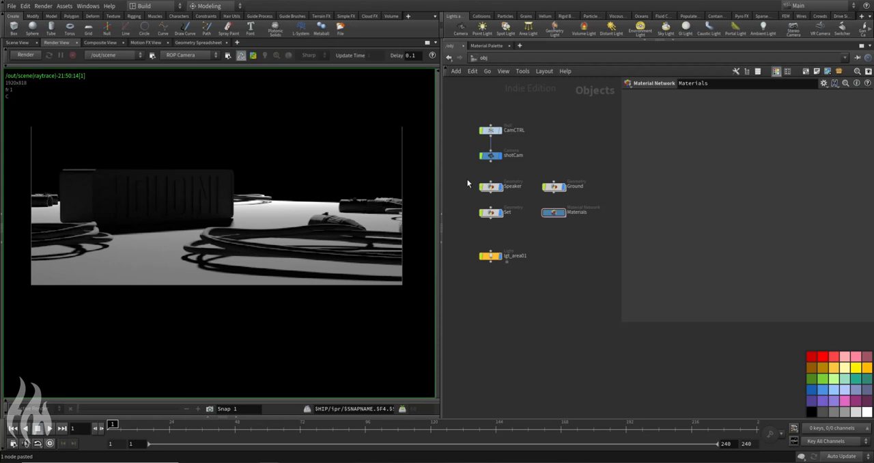
pyautogui.click(554, 187)
pyautogui.click(664, 96)
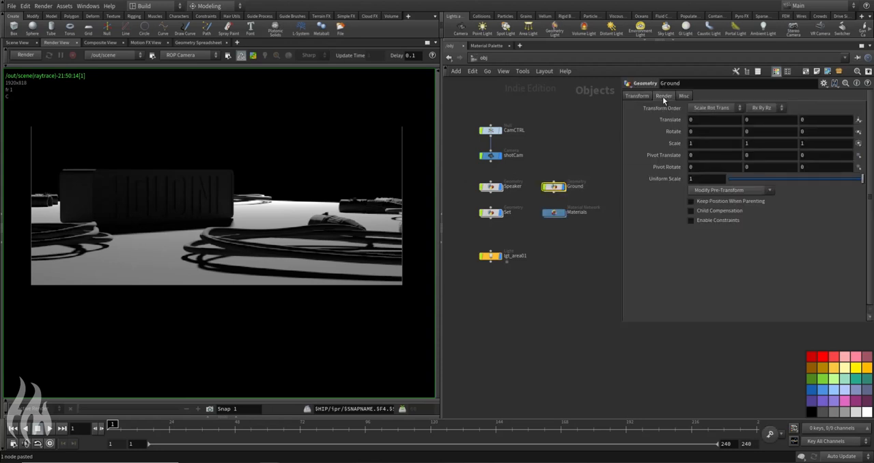
pyautogui.click(859, 108)
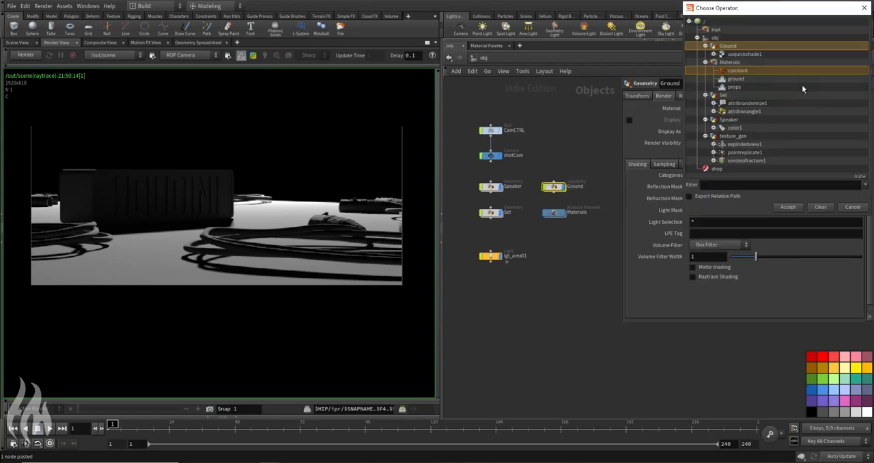
pyautogui.doubleClick(734, 80)
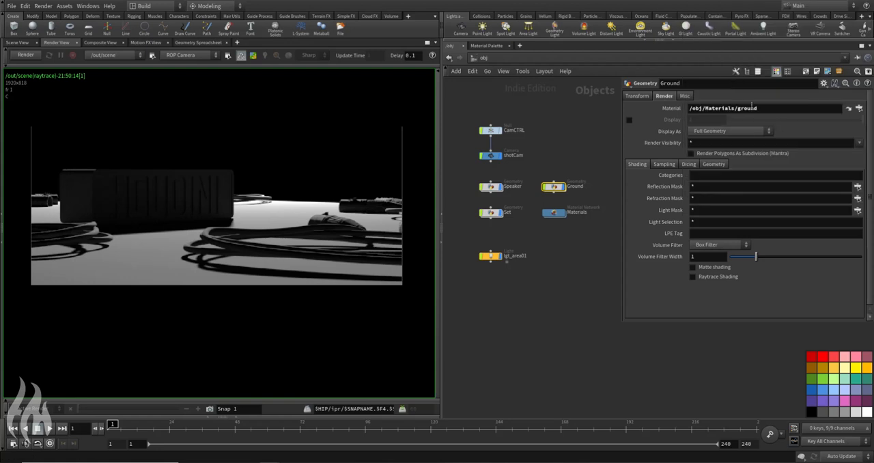
# Step: Assign the material /obj/Materials/props to the Speaker and Set objects together
pyautogui.moveTo(481, 179); pyautogui.dragTo(464, 226)
pyautogui.moveTo(457, 166); pyautogui.dragTo(511, 233)
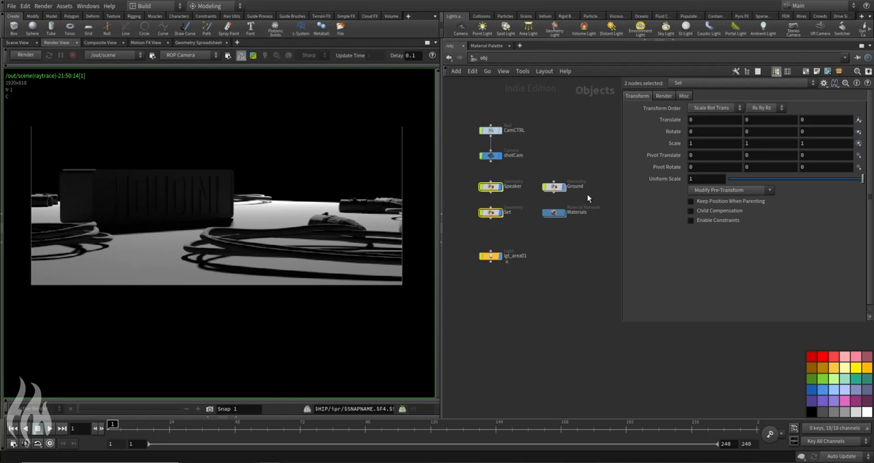
pyautogui.click(664, 95)
pyautogui.click(848, 109)
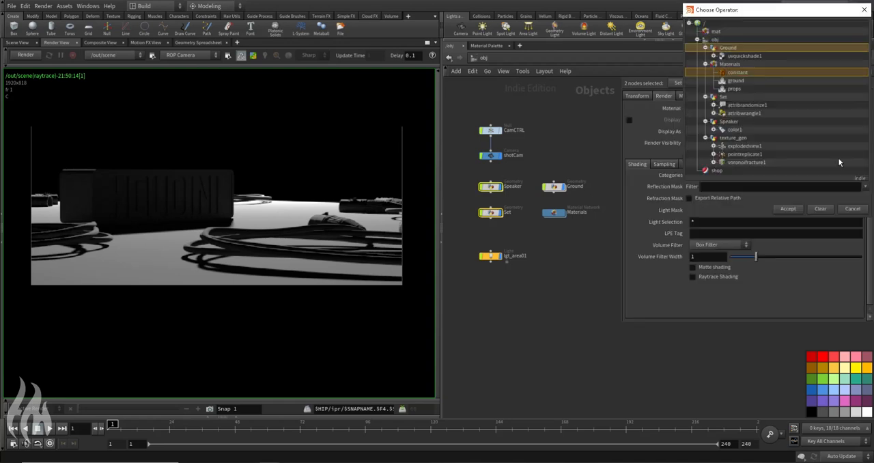
pyautogui.doubleClick(739, 92)
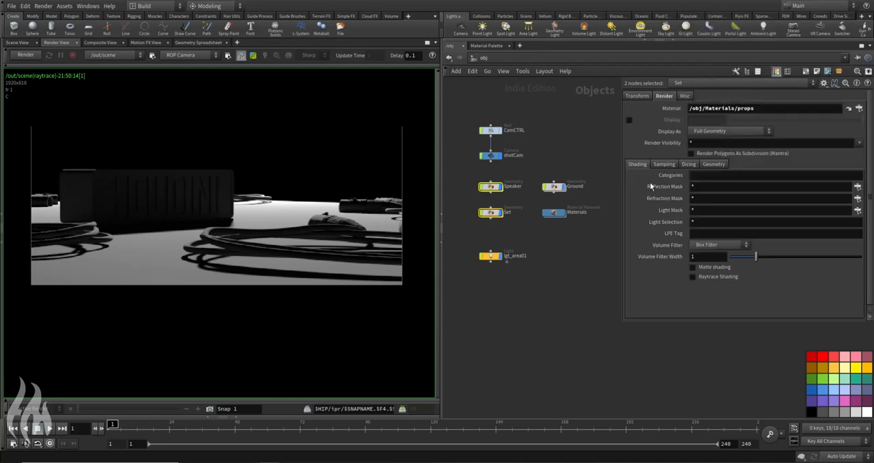
# Step: Check the material assignments of Set and Speaker individually, and look over the preset materials in the Material Palette
pyautogui.click(459, 179)
pyautogui.moveTo(473, 208); pyautogui.dragTo(510, 231)
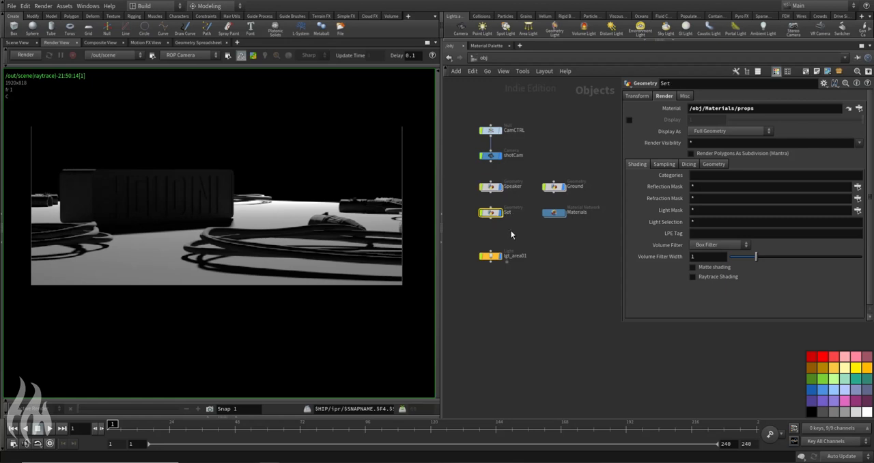
pyautogui.moveTo(464, 172); pyautogui.dragTo(504, 196)
pyautogui.click(486, 46)
pyautogui.scroll(12, 519, 228)
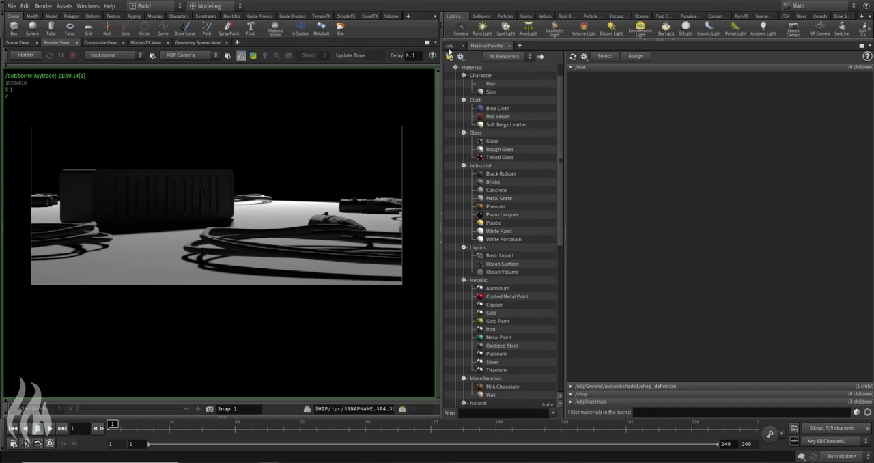
pyautogui.click(450, 45)
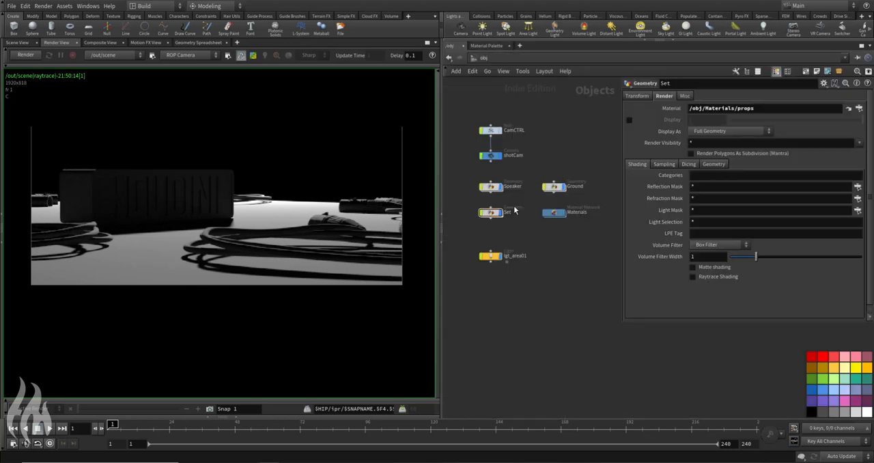
# Step: Start a new render of the scene with the assigned materials and take a snapshot in the render view
pyautogui.click(28, 55)
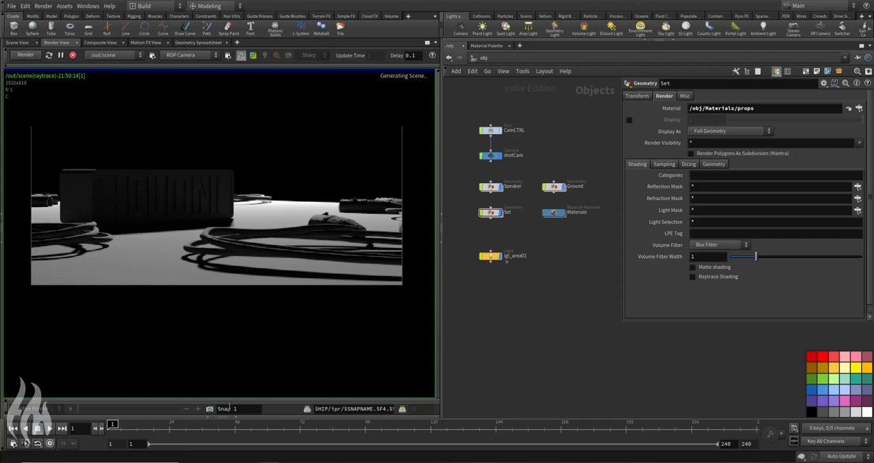
pyautogui.click(209, 409)
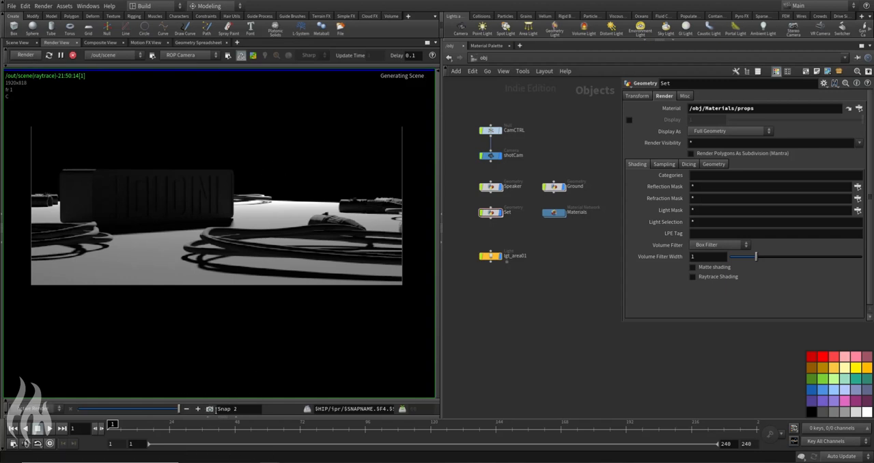
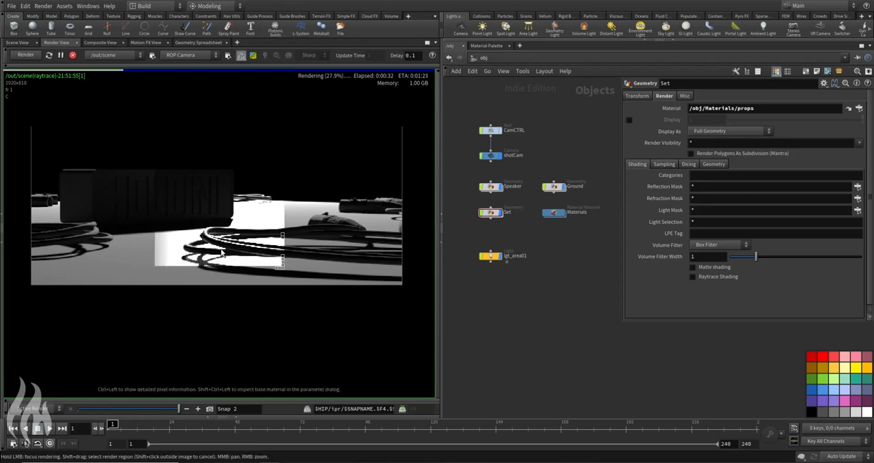
# Step: Inspect the speaker and cables up close in the running render, and stop the render
pyautogui.scroll(2, 208, 247)
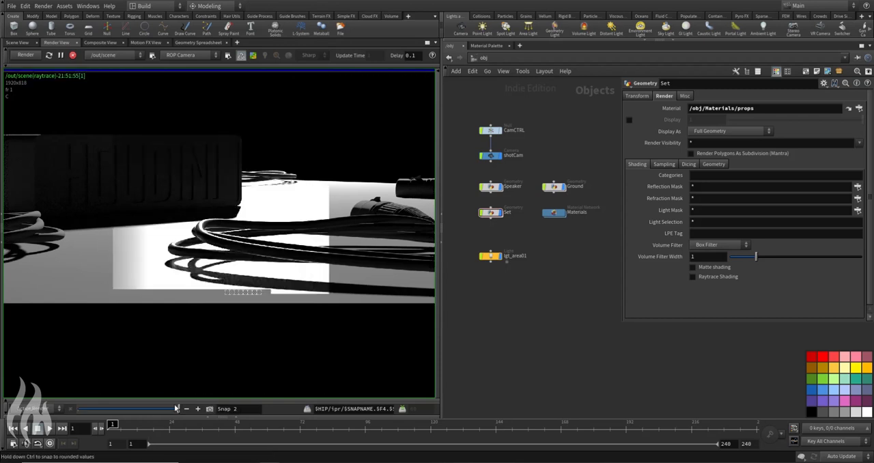
pyautogui.moveTo(180, 400)
pyautogui.mouseDown()
pyautogui.moveTo(89, 400)
pyautogui.moveTo(179, 401)
pyautogui.mouseUp()
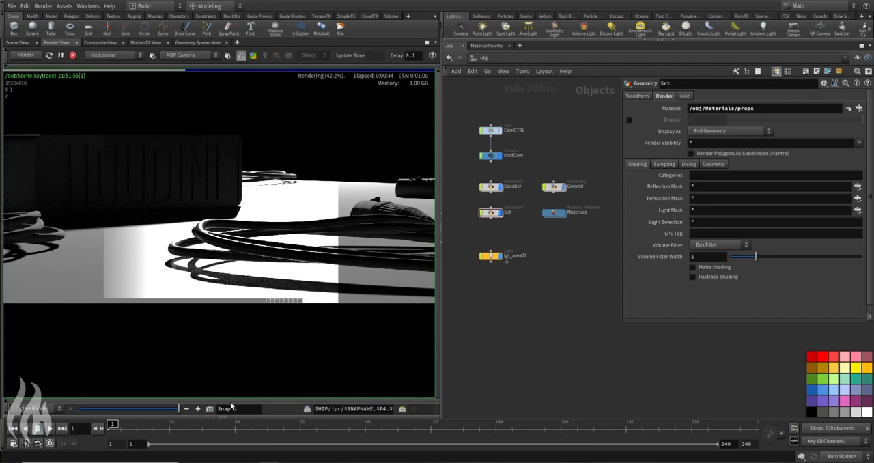
pyautogui.scroll(-2, 140, 199)
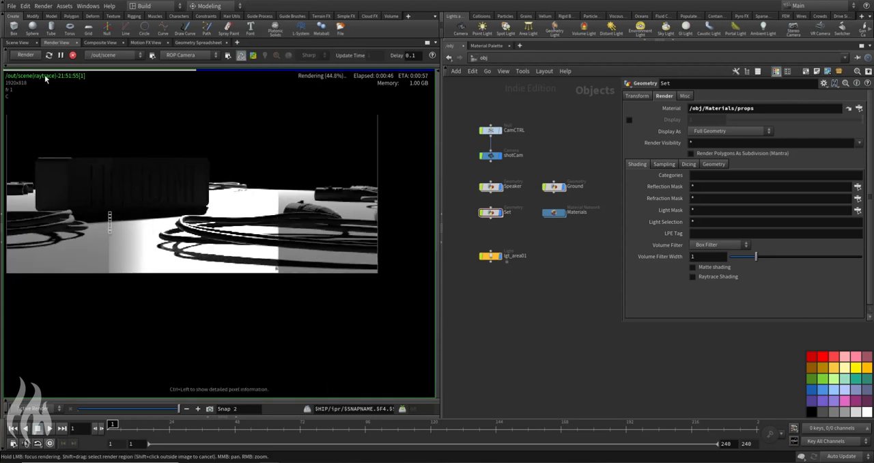
pyautogui.click(73, 56)
pyautogui.scroll(3, 182, 198)
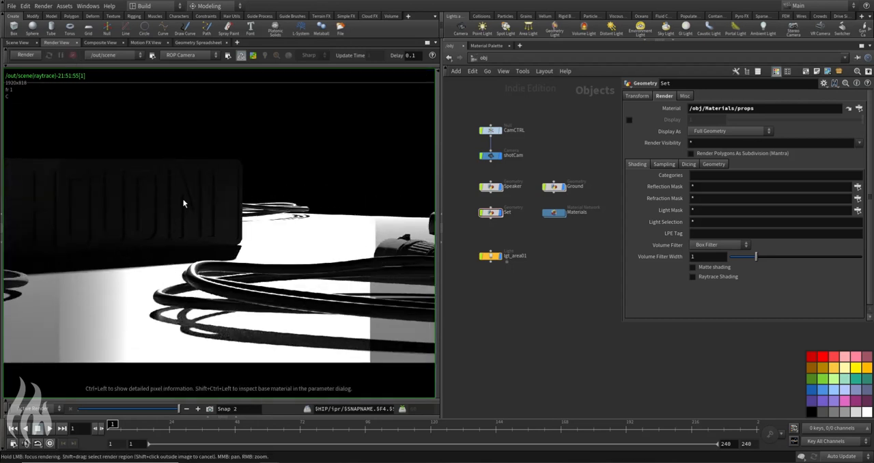
# Step: In the Materials network, set the props shader's IOR to 1.1 and its roughness to 0.6
pyautogui.doubleClick(555, 214)
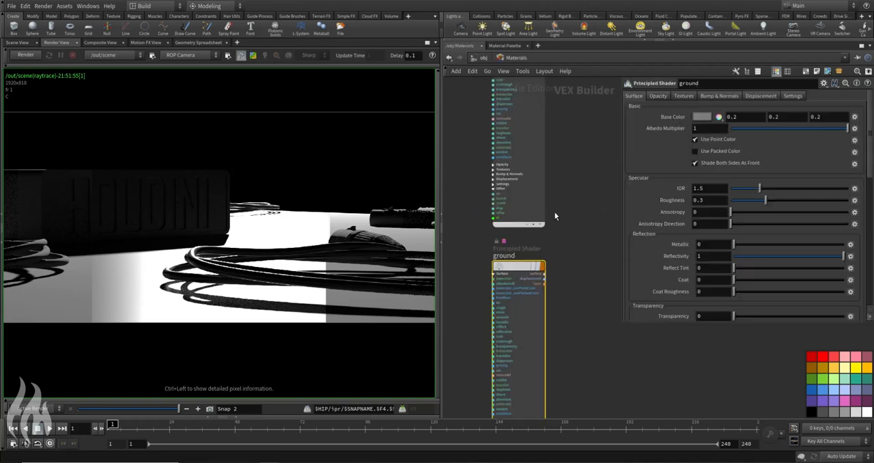
pyautogui.moveTo(570, 156); pyautogui.dragTo(578, 290, button='middle')
pyautogui.moveTo(471, 203); pyautogui.dragTo(549, 253)
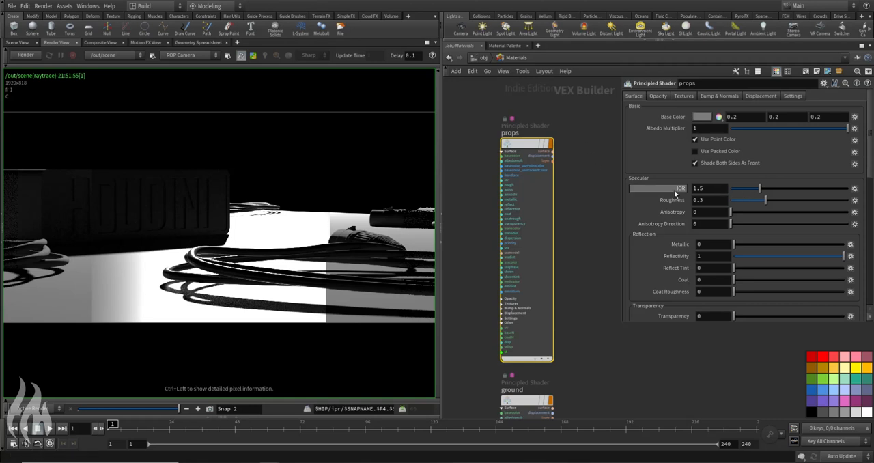
pyautogui.click(717, 191)
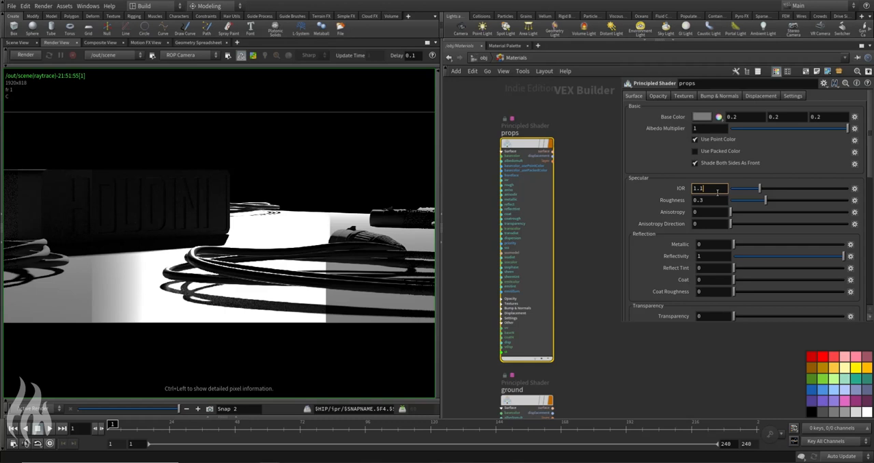
pyautogui.press('Return')
pyautogui.click(711, 200)
pyautogui.press('Return')
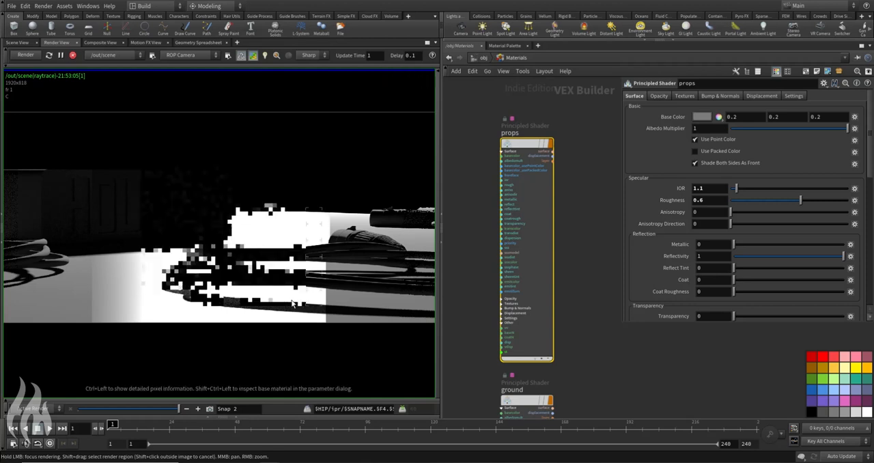
# Step: Try near-black (0.00625) and pure red (FF0000) as the props shader's base color in the preview render
pyautogui.scroll(-4, 261, 222)
pyautogui.moveTo(260, 223); pyautogui.dragTo(271, 228, button='middle')
pyautogui.scroll(3, 204, 216)
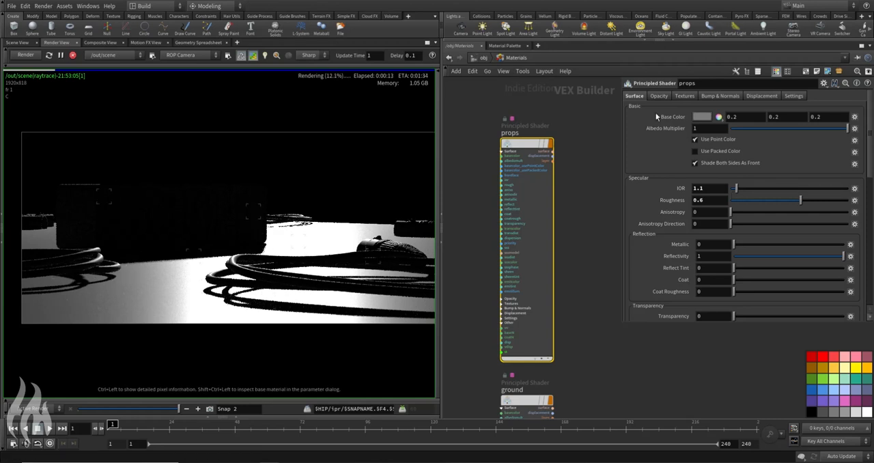
pyautogui.click(702, 116)
pyautogui.click(687, 97)
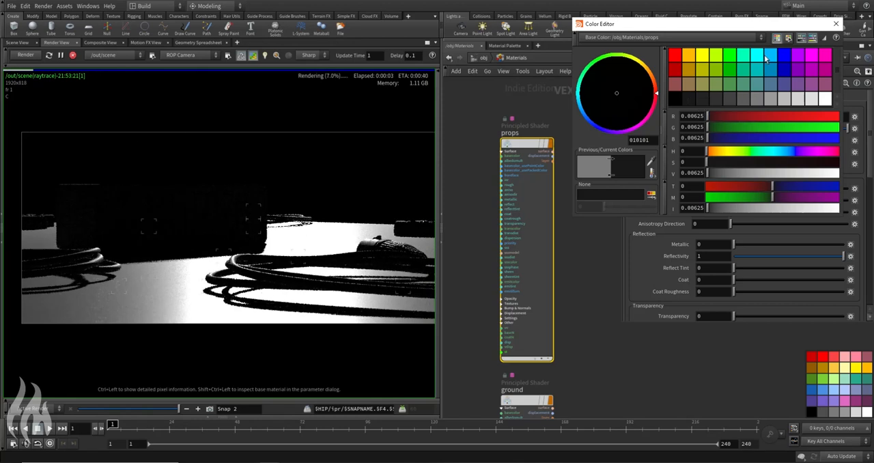
pyautogui.click(674, 54)
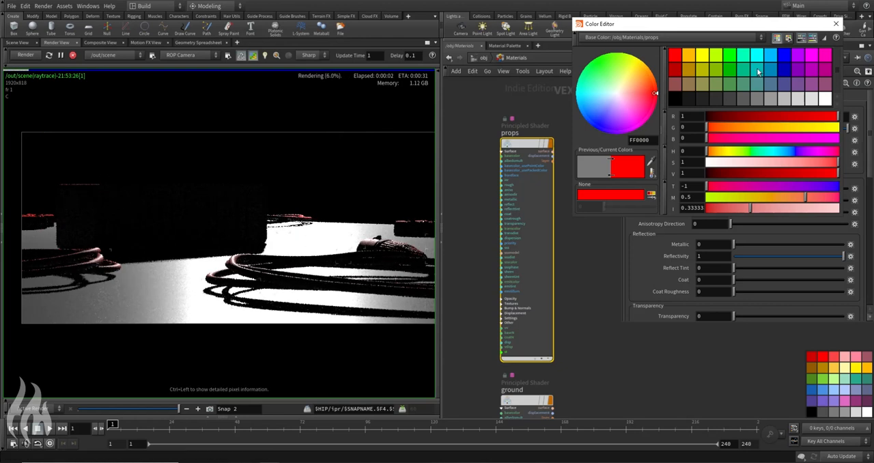
pyautogui.click(836, 24)
# Step: Set the props shader's base color to a very dark grey of 0.0125 and its roughness to 0.9
pyautogui.click(702, 117)
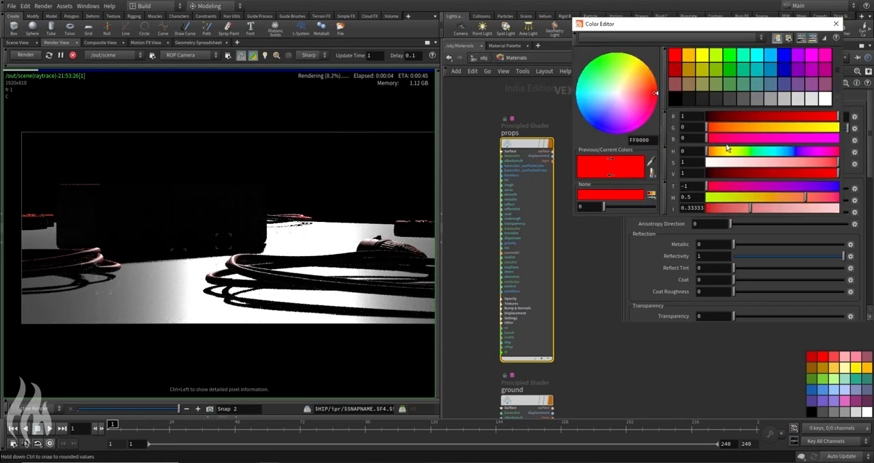
pyautogui.click(697, 99)
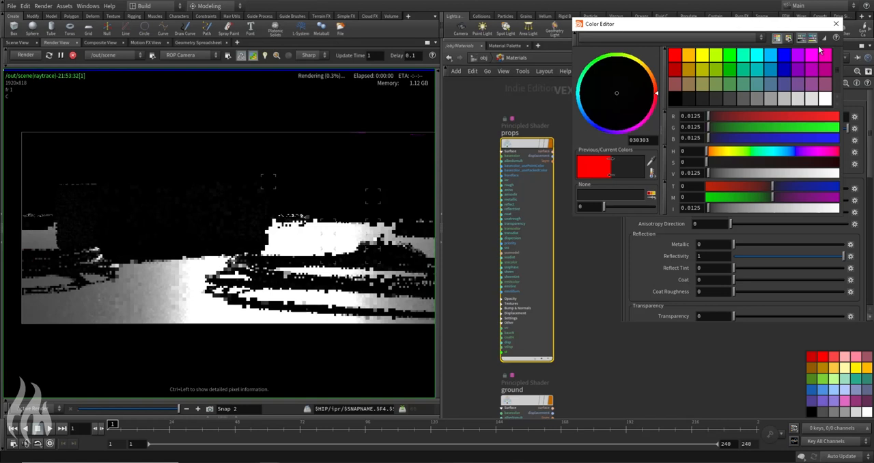
pyautogui.click(835, 24)
pyautogui.click(710, 200)
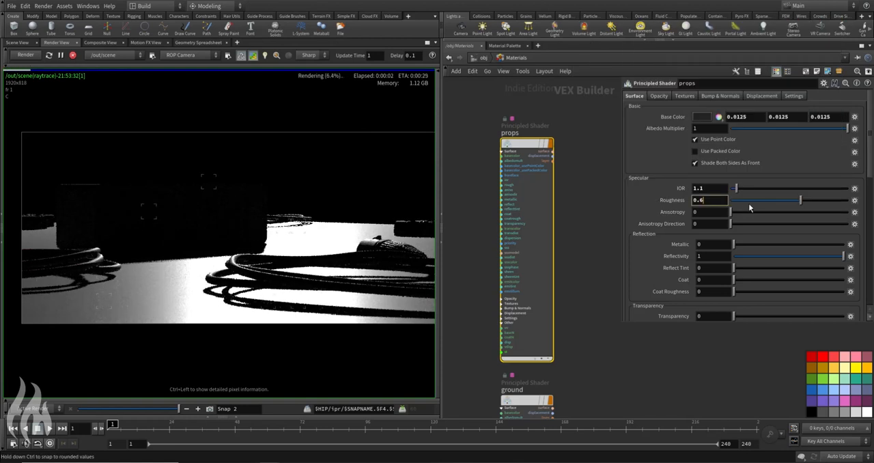
pyautogui.press('BackSpace')
pyautogui.write('9')
pyautogui.press('Return')
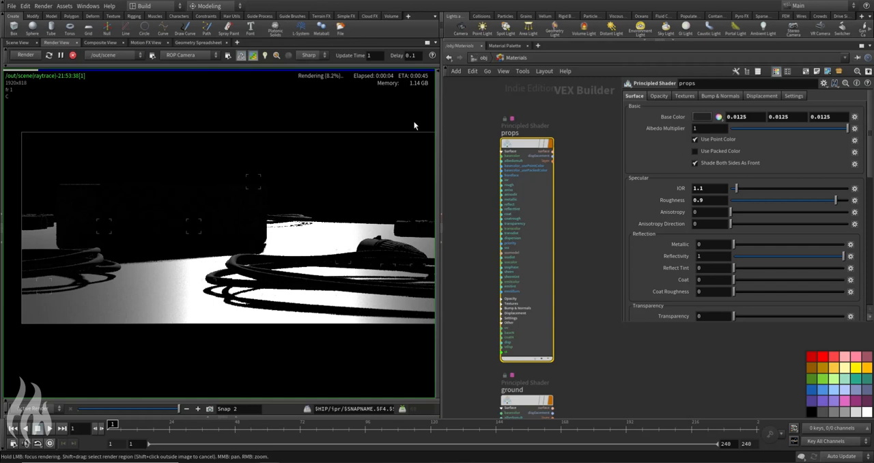
# Step: Set the ground shader's IOR to 1 and its roughness to 1
pyautogui.moveTo(580, 270); pyautogui.dragTo(571, 184, button='middle')
pyautogui.click(516, 315)
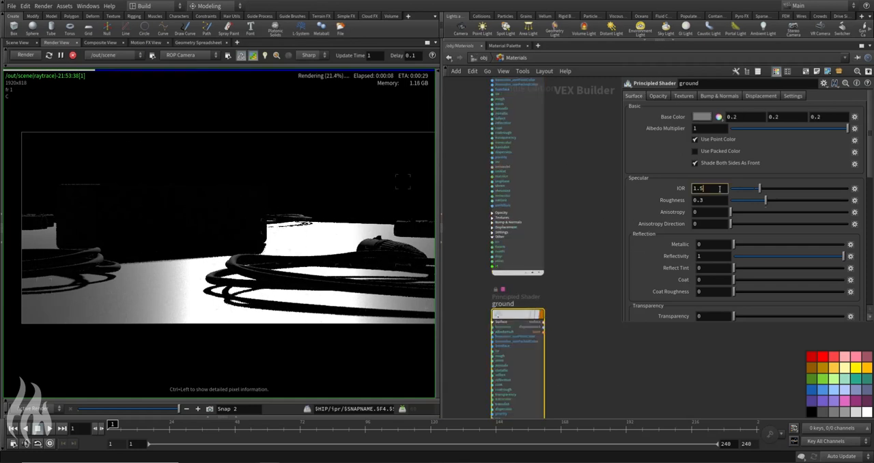
pyautogui.press('Return')
pyautogui.press('Tab')
pyautogui.write('1')
pyautogui.press('Return')
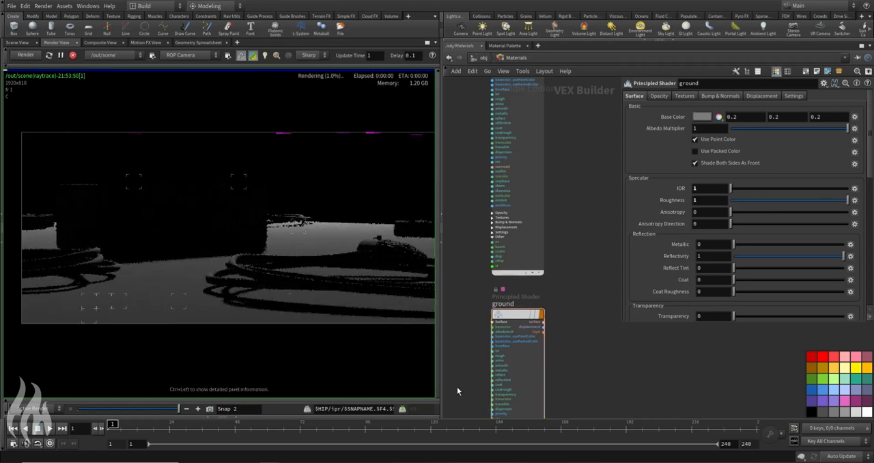
# Step: Set the ground shader's base color to pure white and stop the preview render
pyautogui.click(702, 117)
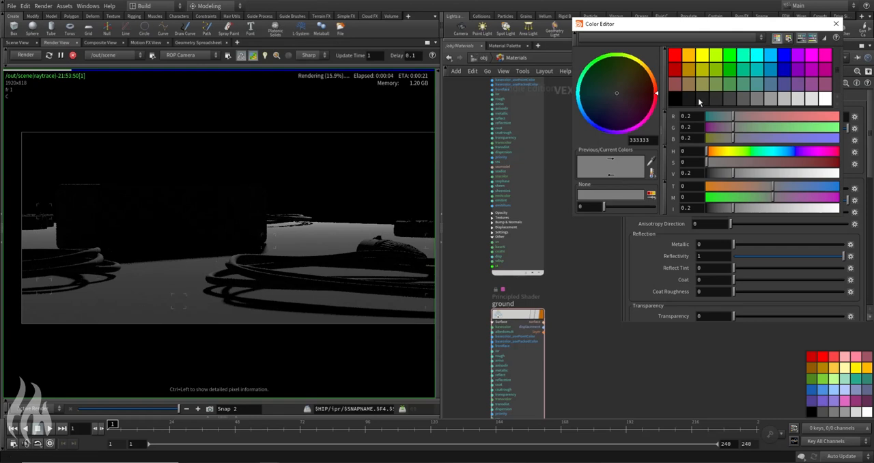
pyautogui.click(826, 100)
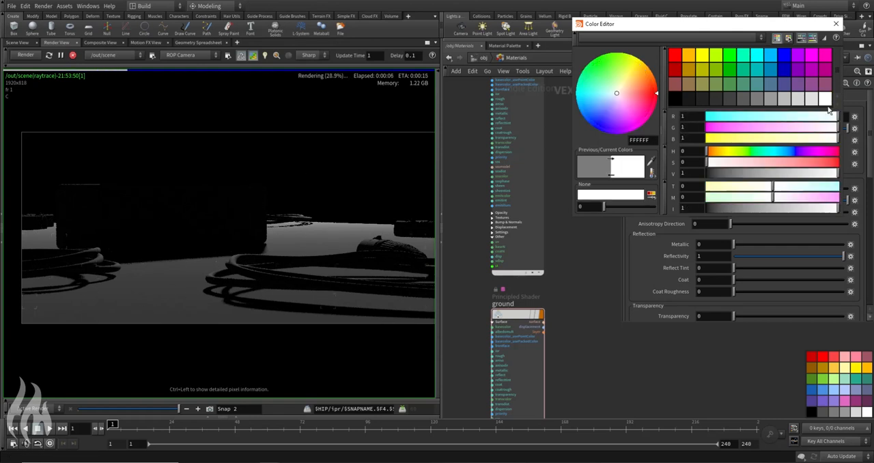
pyautogui.click(836, 24)
pyautogui.click(72, 54)
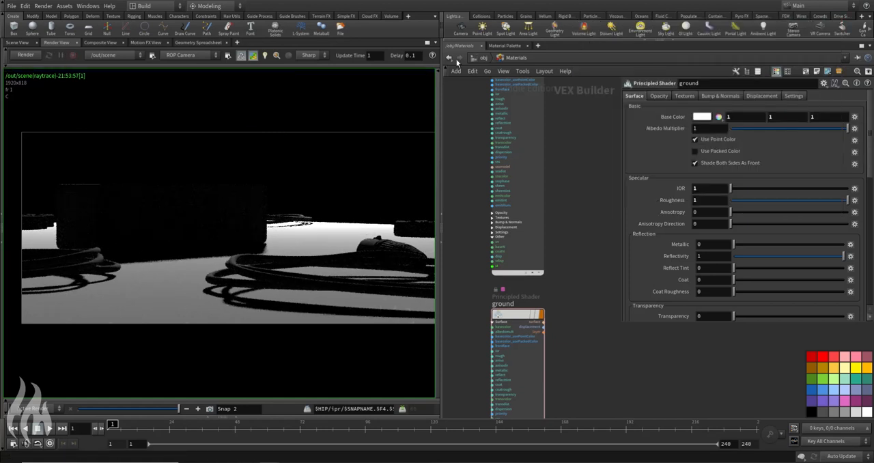
# Step: Back at the object level, tint lgt_area01 warm orange with hue 16 and saturation 0.82
pyautogui.click(482, 58)
pyautogui.click(494, 100)
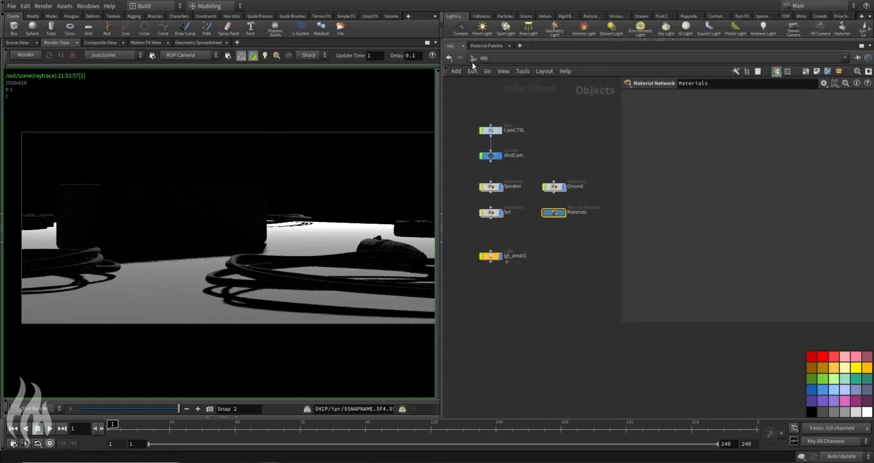
pyautogui.click(490, 256)
pyautogui.click(695, 140)
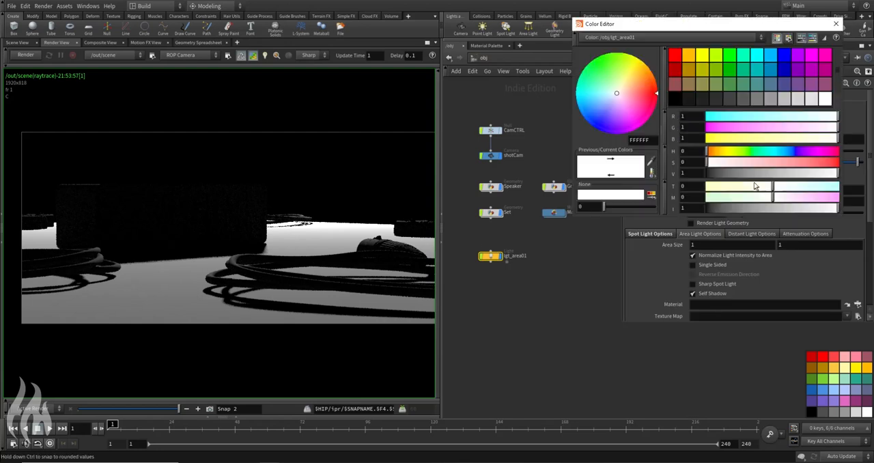
pyautogui.click(714, 150)
pyautogui.moveTo(775, 164); pyautogui.dragTo(815, 162)
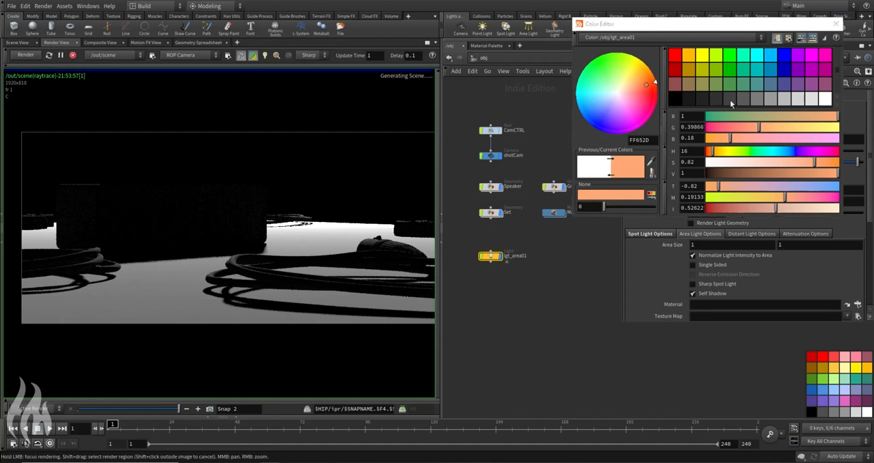
pyautogui.click(836, 23)
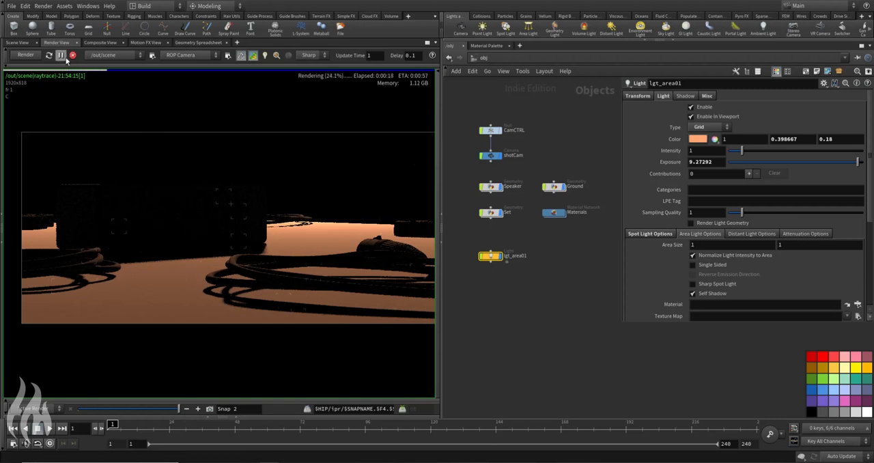
# Step: Switch to the scene view and duplicate the area light lgt_area01
pyautogui.click(17, 42)
pyautogui.moveTo(468, 240); pyautogui.dragTo(491, 282)
pyautogui.hotkey('ctrl', 'c')
pyautogui.hotkey('ctrl', 'v')
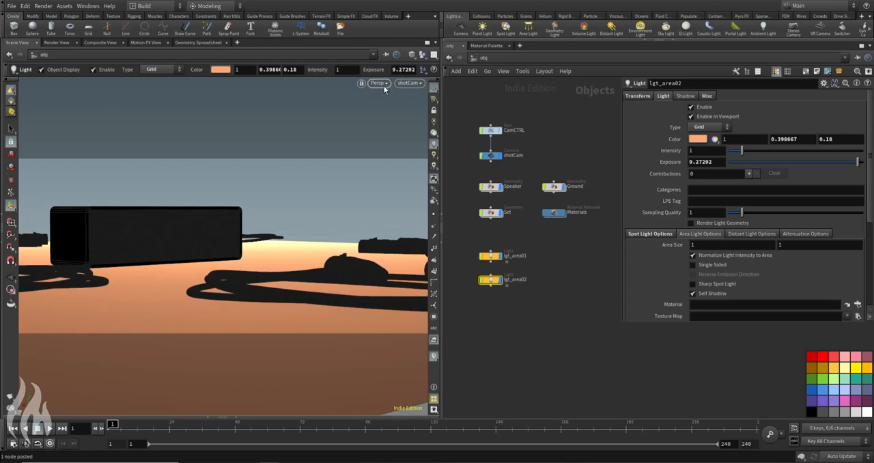
# Step: Look through the duplicated area light in the viewport and tie the view to it
pyautogui.click(413, 83)
pyautogui.click(376, 84)
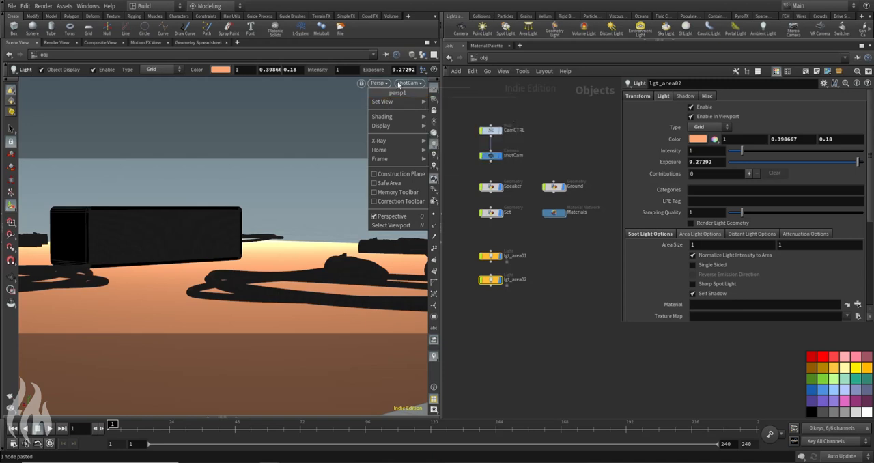
pyautogui.click(414, 87)
pyautogui.click(416, 84)
pyautogui.moveTo(429, 151)
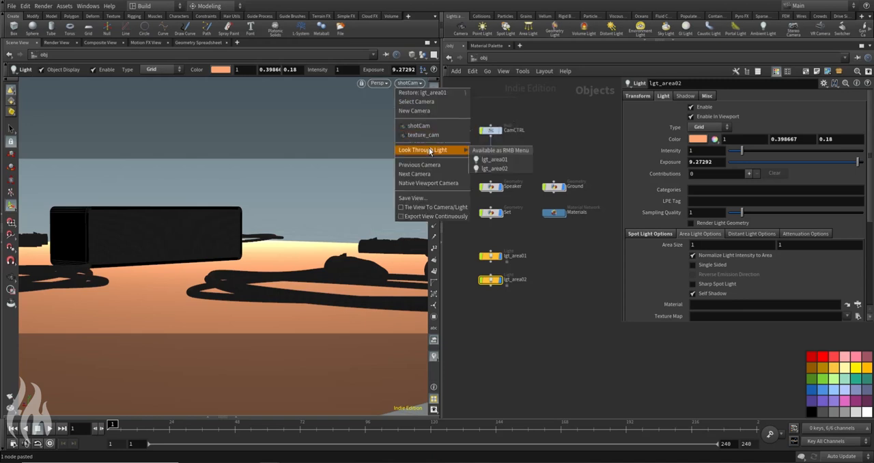
pyautogui.click(493, 169)
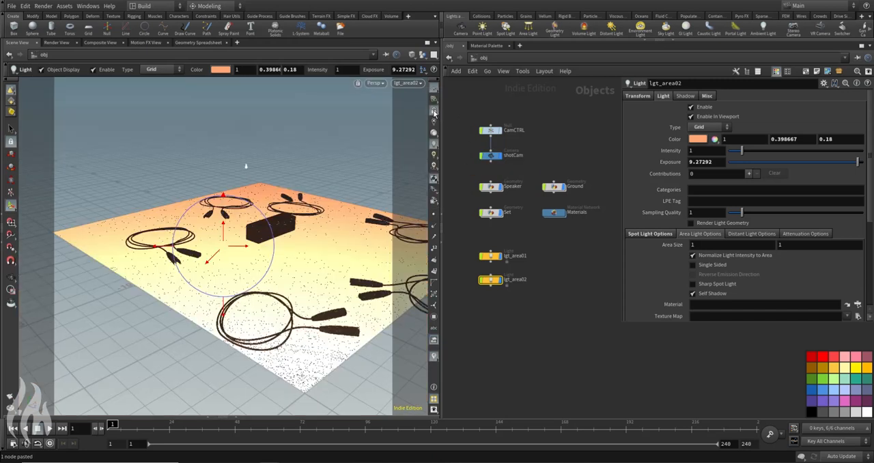
pyautogui.press('Escape')
# Step: Reposition the duplicated light low above the ground, aimed at the speaker's end face, and return the viewport to shotCam
pyautogui.moveTo(219, 211); pyautogui.dragTo(368, 206)
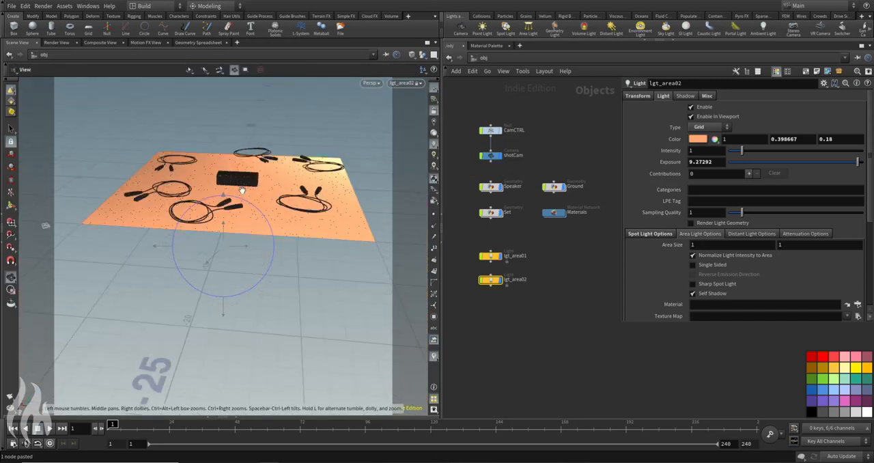
pyautogui.moveTo(153, 188); pyautogui.dragTo(197, 183)
pyautogui.moveTo(198, 184); pyautogui.dragTo(236, 193, button='right')
pyautogui.moveTo(236, 193); pyautogui.dragTo(253, 234)
pyautogui.click(404, 83)
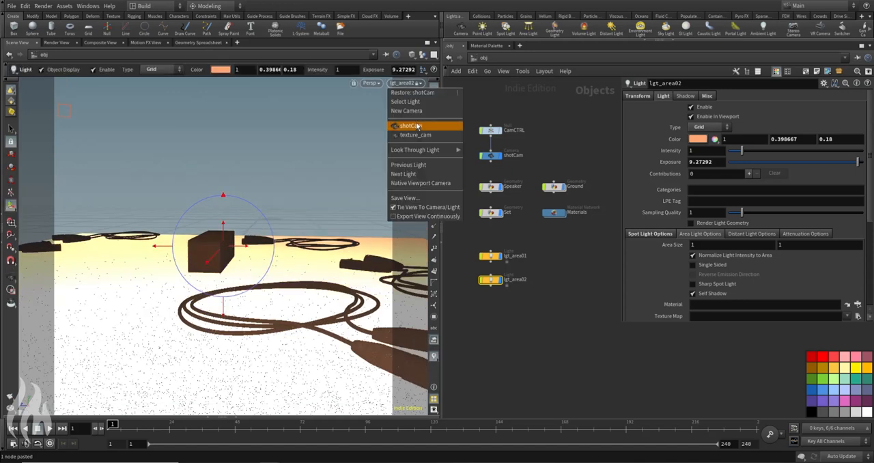
pyautogui.click(422, 131)
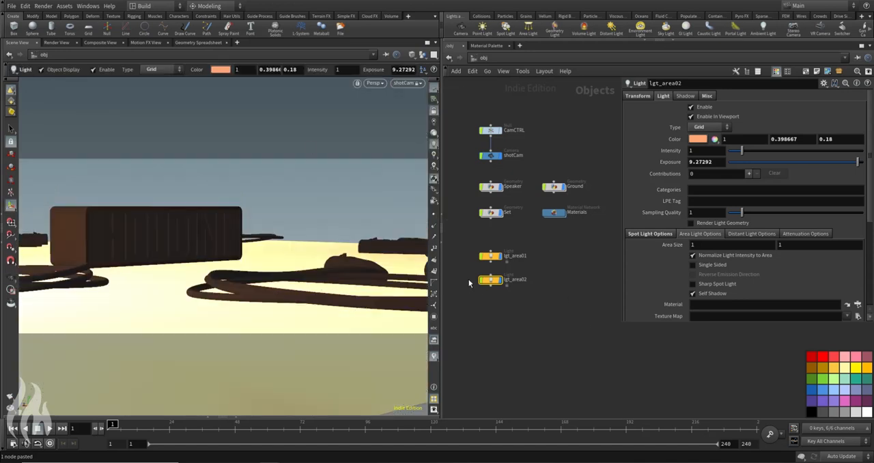
# Step: Tint lgt_area02 blue with RGB 0.339, 0.4645, 0.841, and return to the render view to preview both lights
pyautogui.click(698, 139)
pyautogui.moveTo(731, 187); pyautogui.dragTo(807, 189)
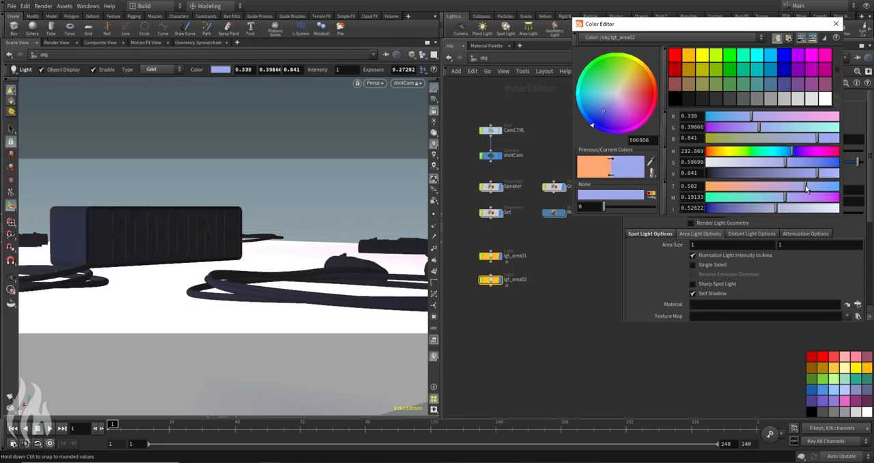
pyautogui.moveTo(792, 151); pyautogui.dragTo(790, 153)
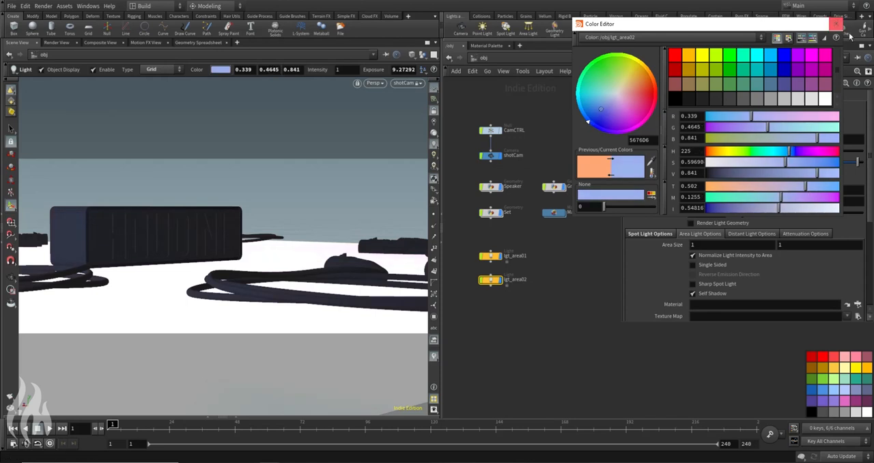
pyautogui.click(836, 23)
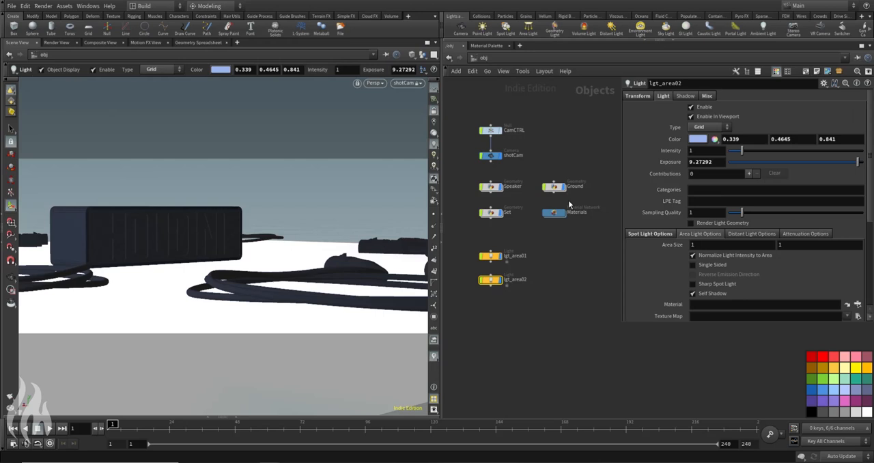
pyautogui.click(61, 43)
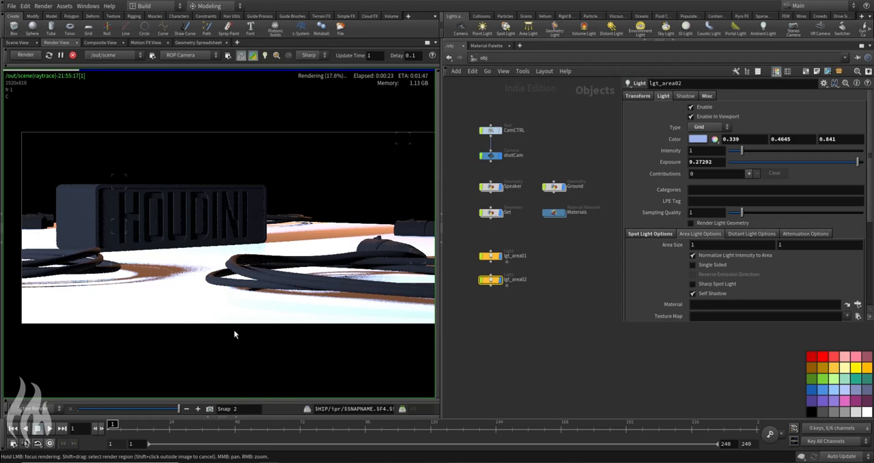
# Step: Lower the exposure of lgt_area01 to soften the warm light, trying 3 and settling on 6
pyautogui.moveTo(179, 408)
pyautogui.mouseDown()
pyautogui.moveTo(110, 407)
pyautogui.moveTo(179, 409)
pyautogui.mouseUp()
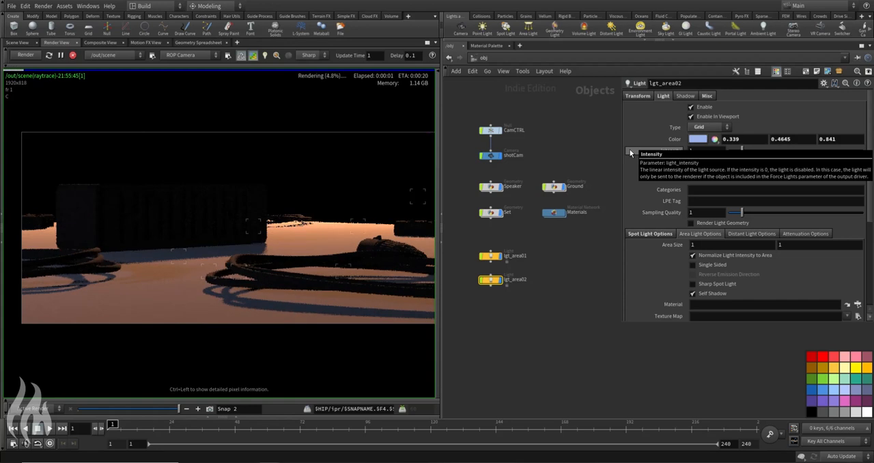
pyautogui.click(490, 256)
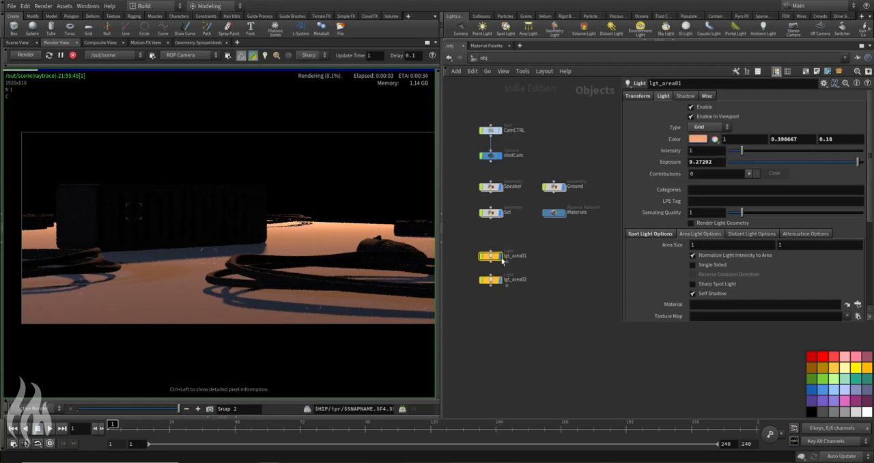
pyautogui.doubleClick(716, 161)
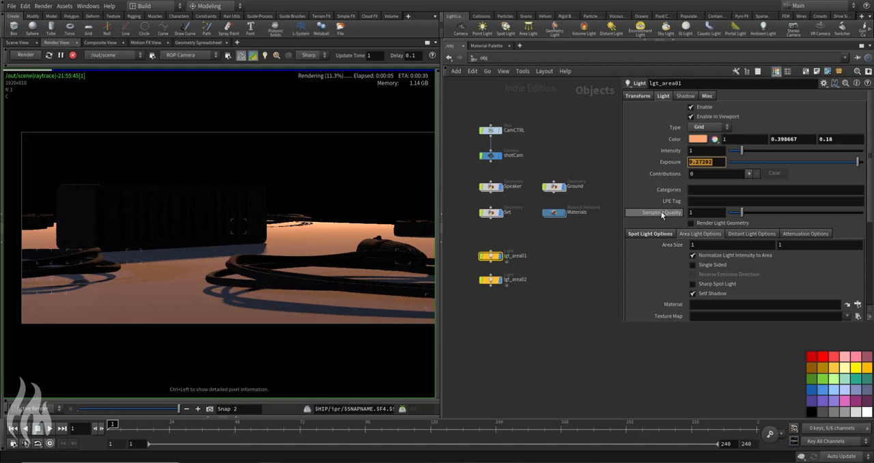
pyautogui.write('3')
pyautogui.press('Return')
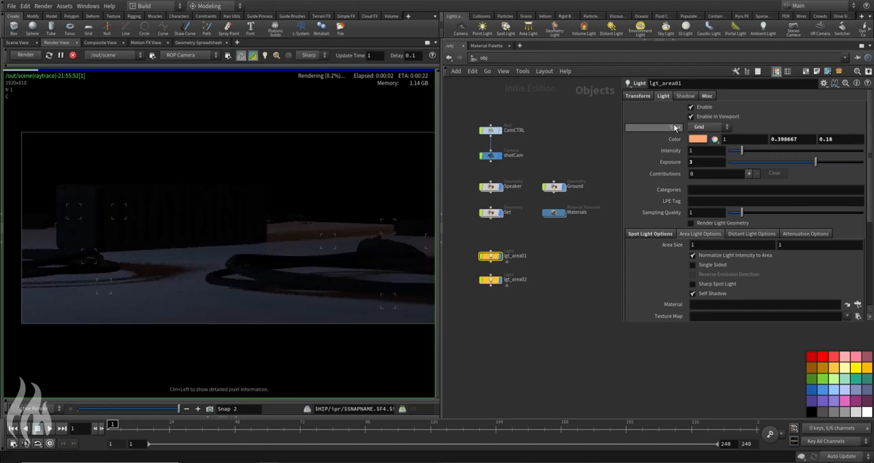
pyautogui.doubleClick(706, 161)
pyautogui.write('6')
pyautogui.press('Return')
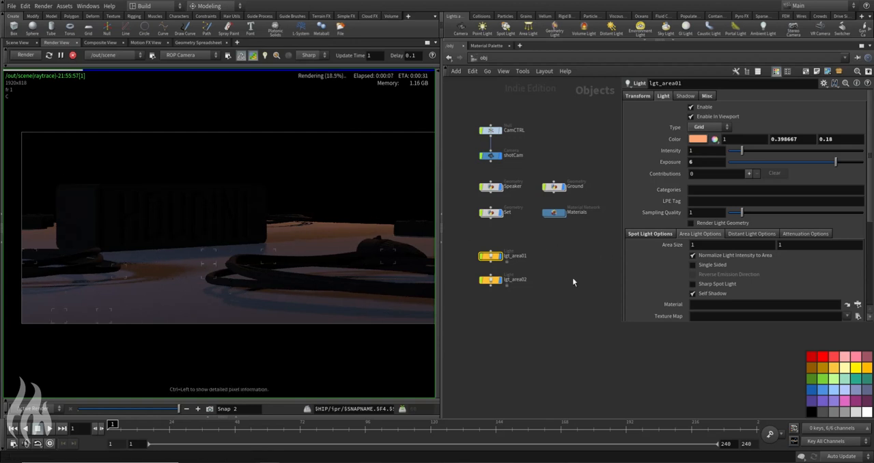
# Step: Add an environment light to the object network beside lgt_area01
pyautogui.press('Tab')
pyautogui.write('env')
pyautogui.press('Return')
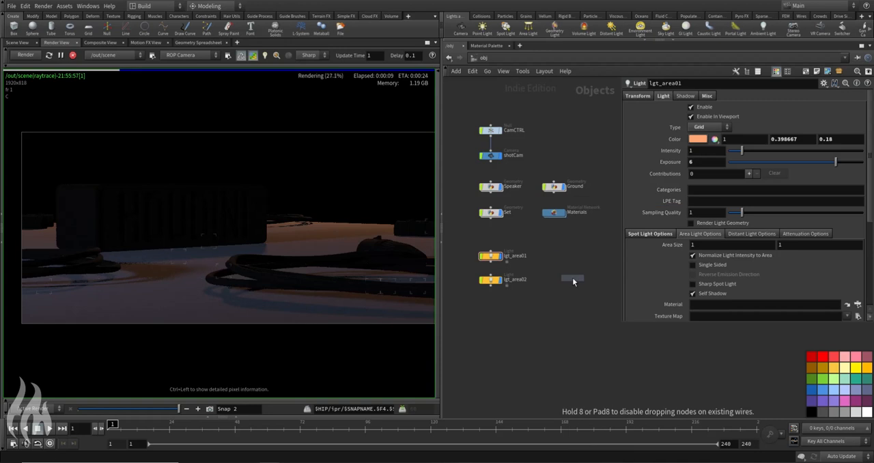
pyautogui.click(555, 256)
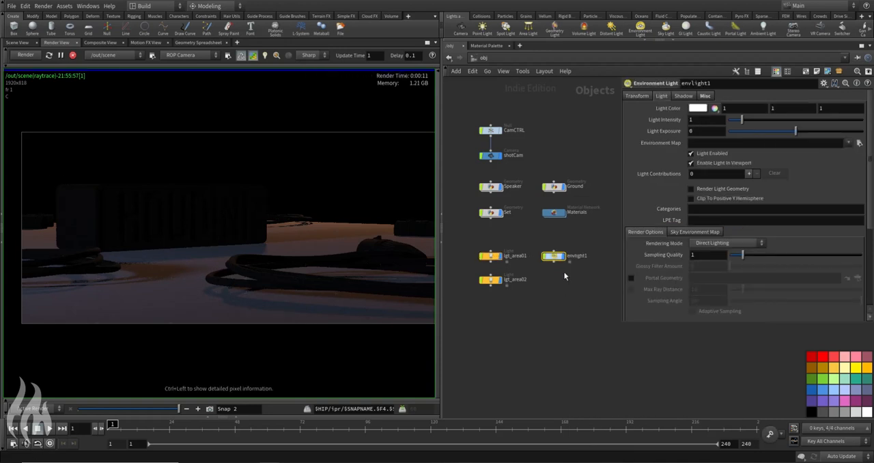
# Step: Browse the $HFS/houdini/pic/hdri folder for the environment light's map and list image sequences as individual files
pyautogui.click(859, 143)
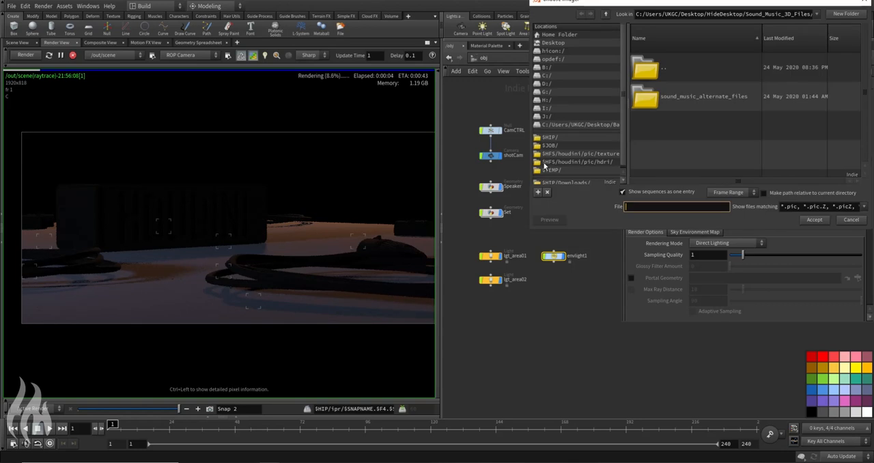
pyautogui.click(548, 162)
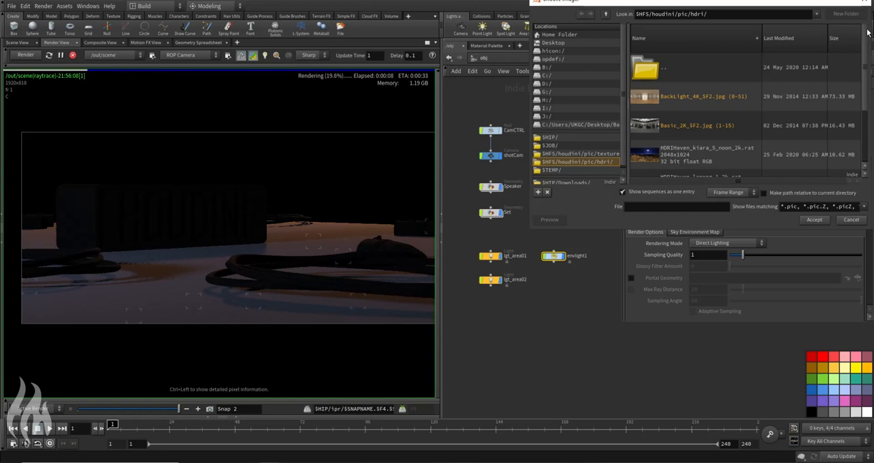
pyautogui.moveTo(867, 33); pyautogui.dragTo(864, 191)
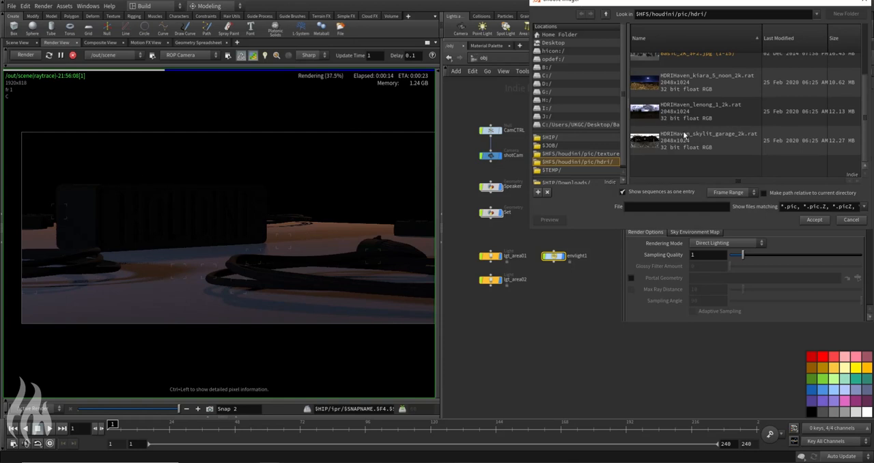
pyautogui.scroll(5, 701, 133)
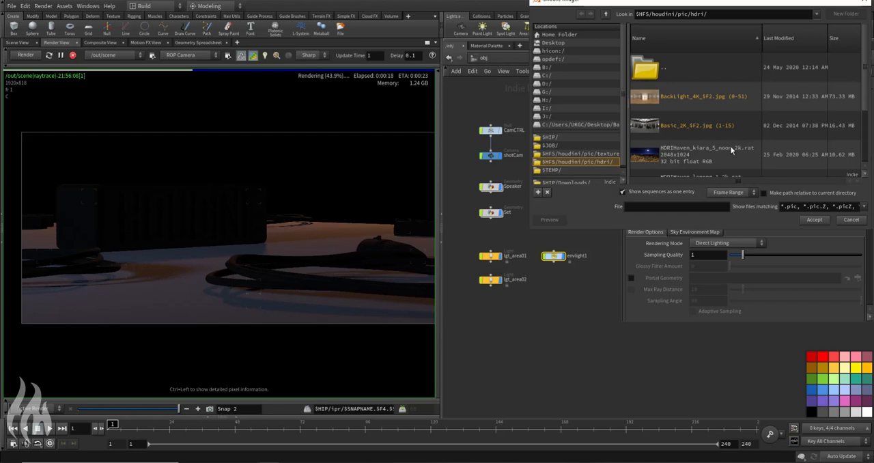
pyautogui.scroll(-2, 753, 136)
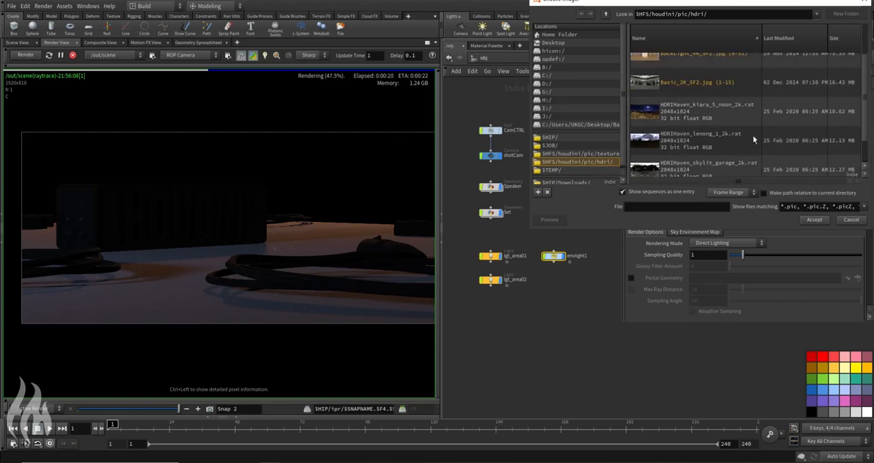
pyautogui.scroll(-1, 754, 140)
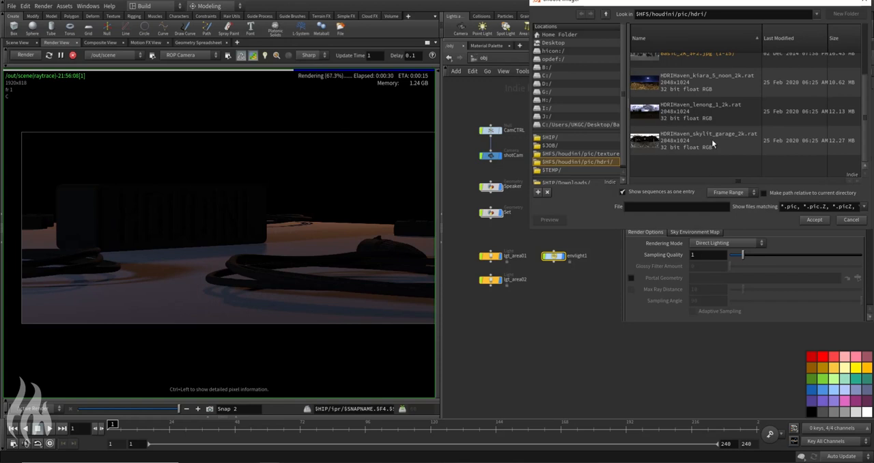
pyautogui.scroll(1, 713, 144)
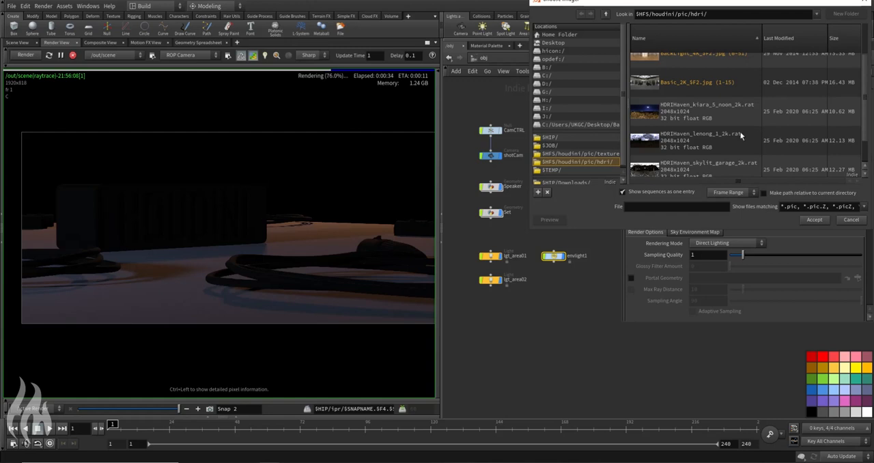
pyautogui.scroll(2, 734, 146)
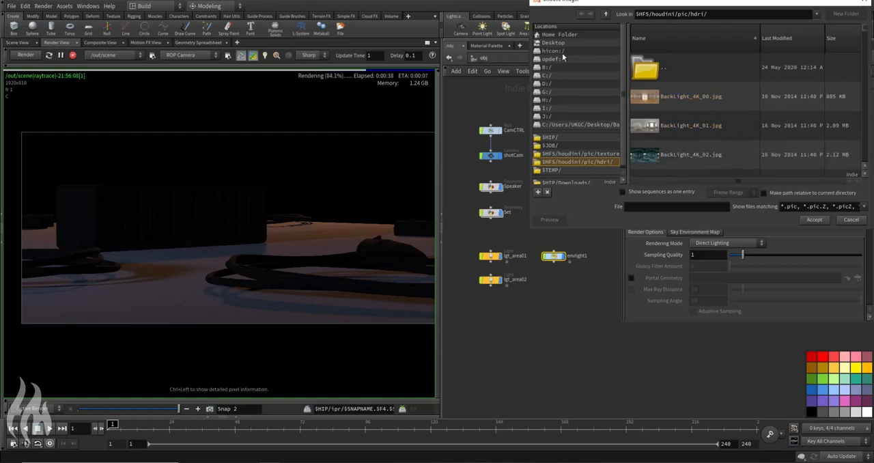
# Step: Assign BackLight_4K_15.jpg as the environment map of the new environment light
pyautogui.scroll(-1, 764, 124)
pyautogui.scroll(-4, 751, 134)
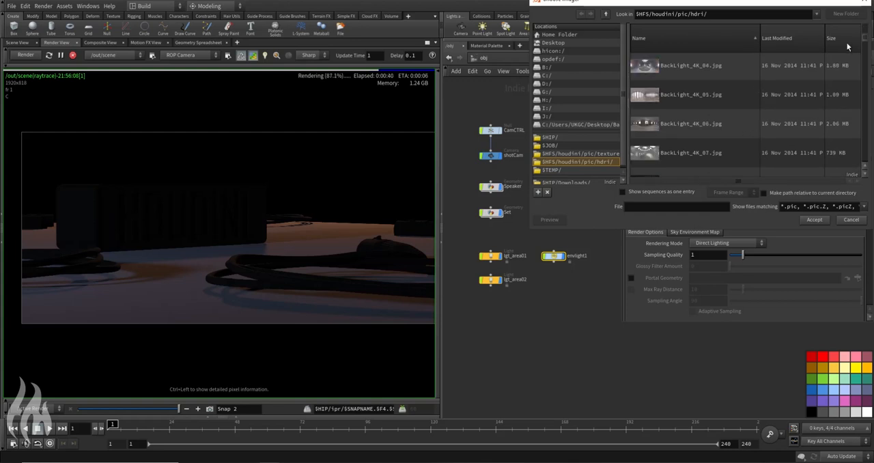
pyautogui.moveTo(866, 45); pyautogui.dragTo(867, 62)
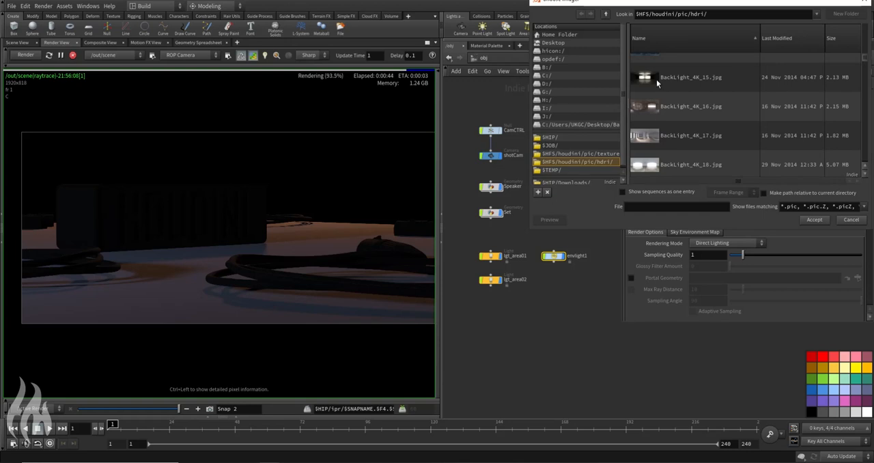
pyautogui.click(658, 83)
pyautogui.scroll(-2, 735, 109)
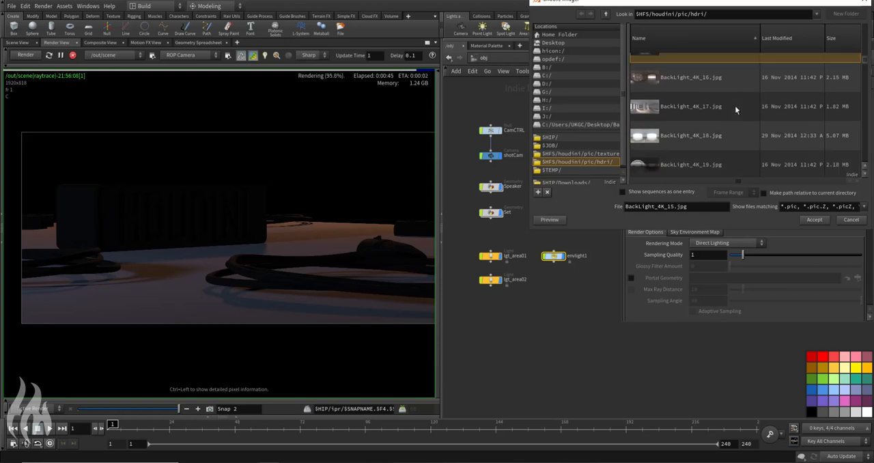
pyautogui.scroll(2, 735, 106)
pyautogui.click(813, 219)
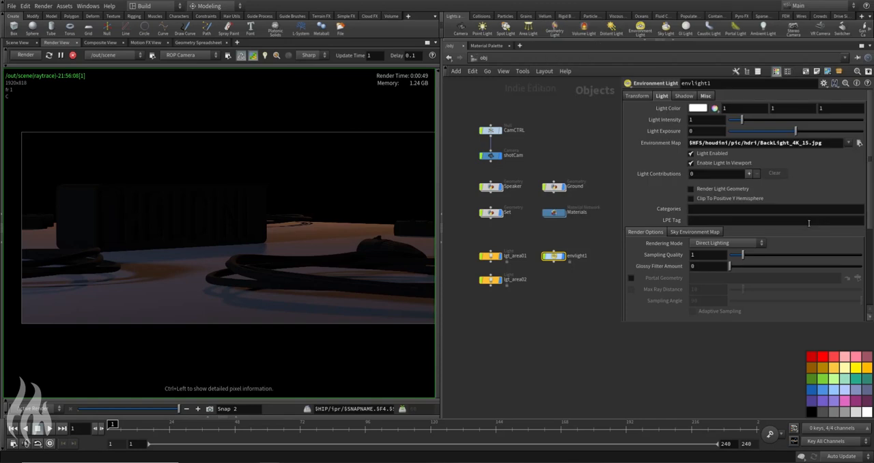
# Step: Rename the environment light as lgt_env
pyautogui.click(582, 258)
pyautogui.hotkey('ctrl', 'a')
pyautogui.write('lgt_env')
pyautogui.press('Return')
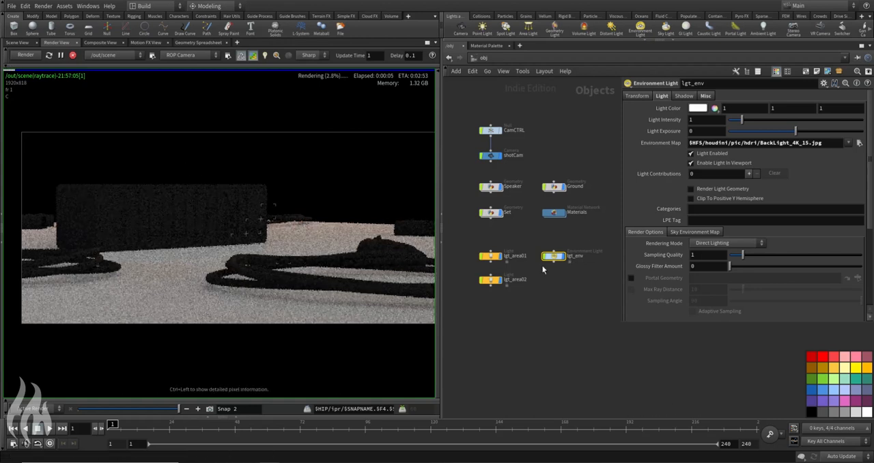
# Step: Reduce the light intensity of lgt_env, trying 0.1 and settling on 0.2
pyautogui.doubleClick(704, 119)
pyautogui.write('0.1')
pyautogui.press('Return')
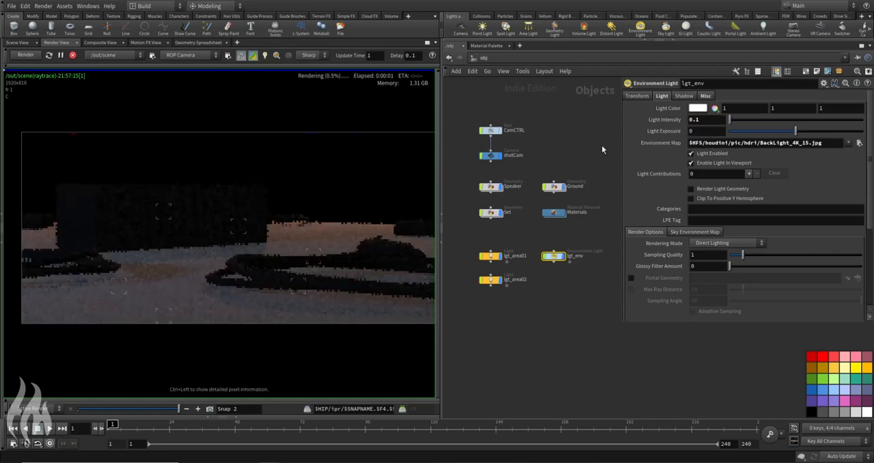
pyautogui.doubleClick(718, 120)
pyautogui.write('0.2')
pyautogui.press('Return')
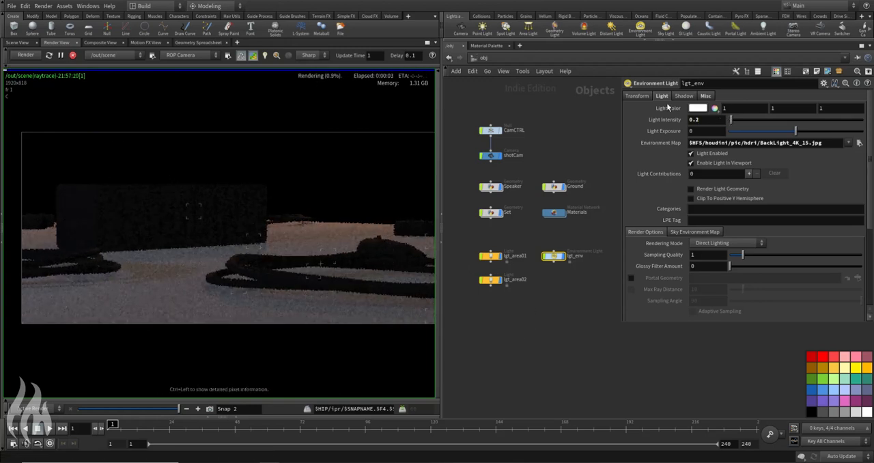
# Step: Rotate lgt_env 180 degrees around Y and stop the preview render
pyautogui.click(637, 95)
pyautogui.click(776, 119)
pyautogui.write('180')
pyautogui.press('Return')
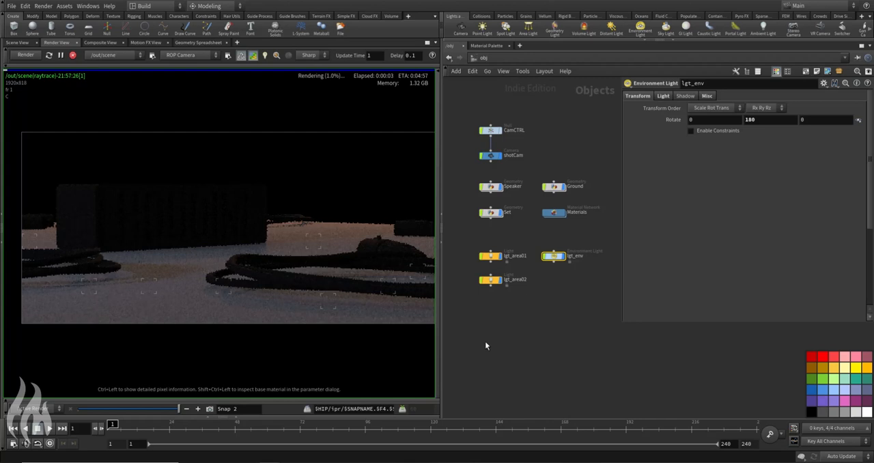
pyautogui.click(73, 54)
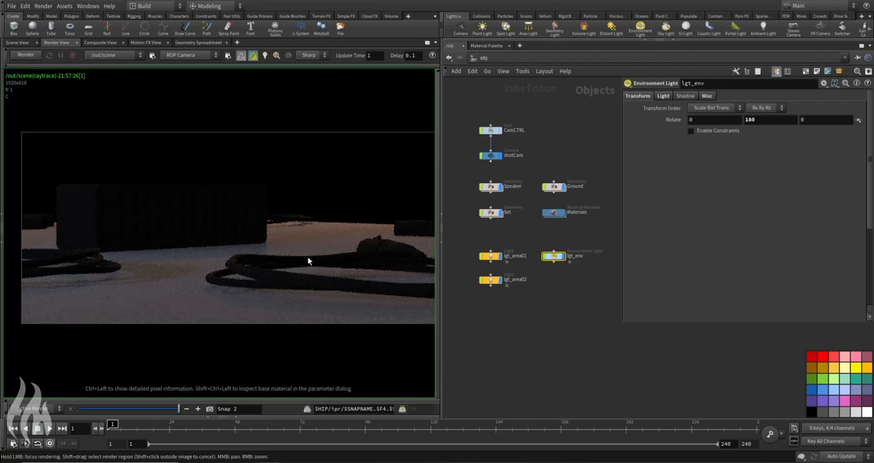
# Step: Go into the Materials network and add a Texture node in the empty space beside the ground shader
pyautogui.doubleClick(554, 212)
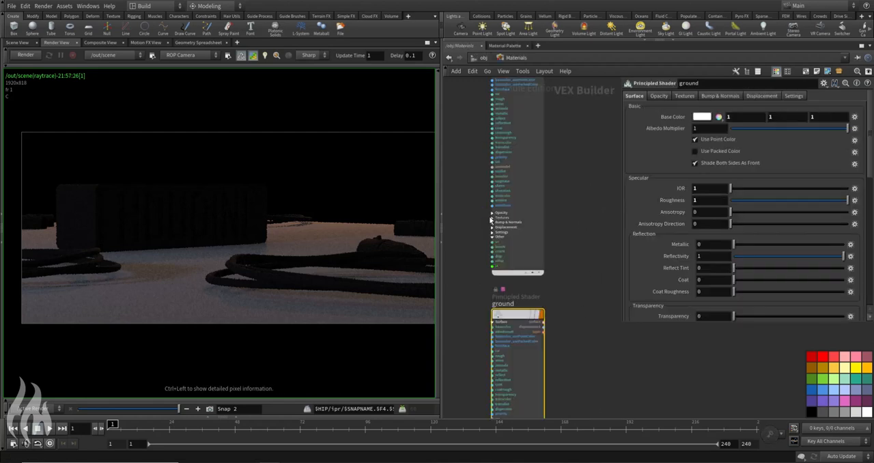
pyautogui.moveTo(481, 336); pyautogui.dragTo(538, 237, button='middle')
pyautogui.scroll(2, 543, 231)
pyautogui.scroll(-1, 542, 231)
pyautogui.moveTo(481, 245); pyautogui.dragTo(489, 246, button='middle')
pyautogui.press('Tab')
pyautogui.write('pri')
pyautogui.press('Return')
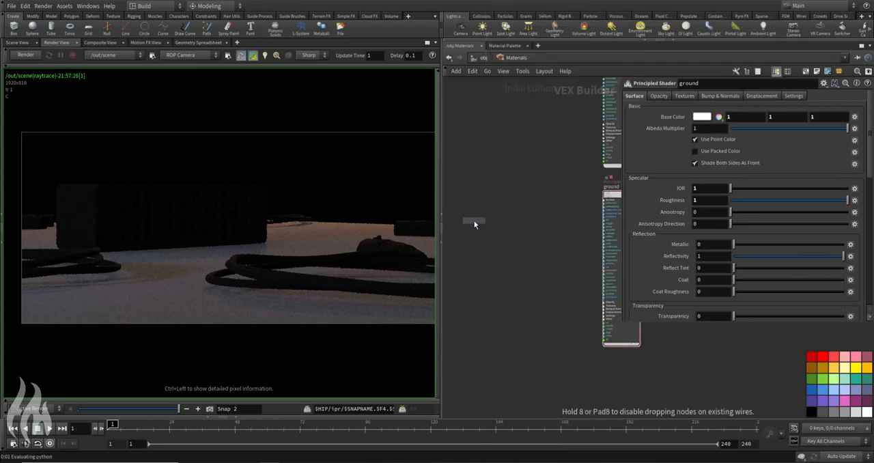
pyautogui.click(475, 224)
# Step: Load texture_01.exr from $JOB/tex into the Texture node and wire it to the ground shader's rough input
pyautogui.click(857, 107)
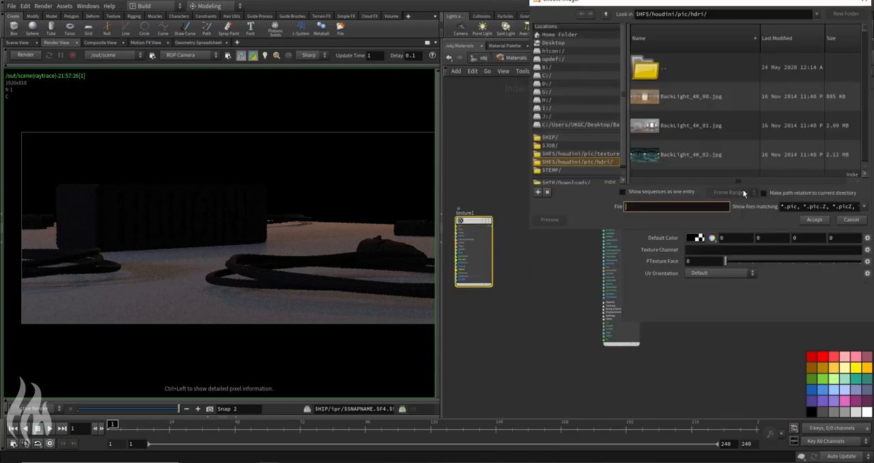
pyautogui.click(550, 145)
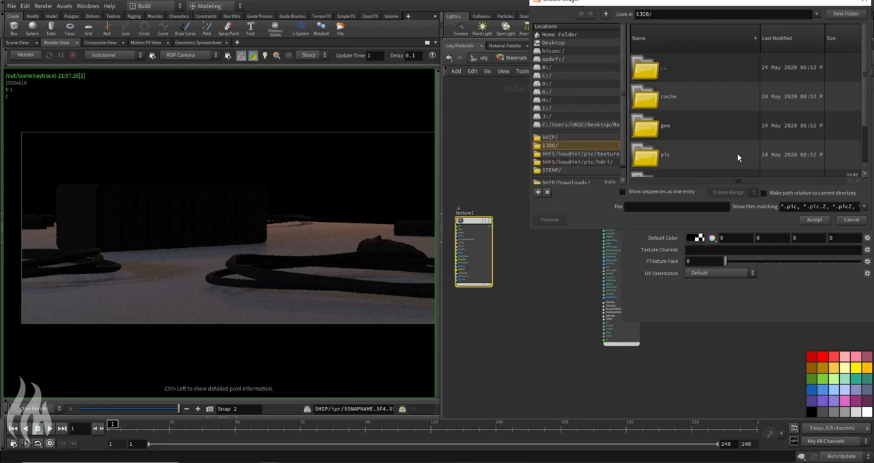
pyautogui.scroll(-2, 695, 137)
pyautogui.doubleClick(680, 140)
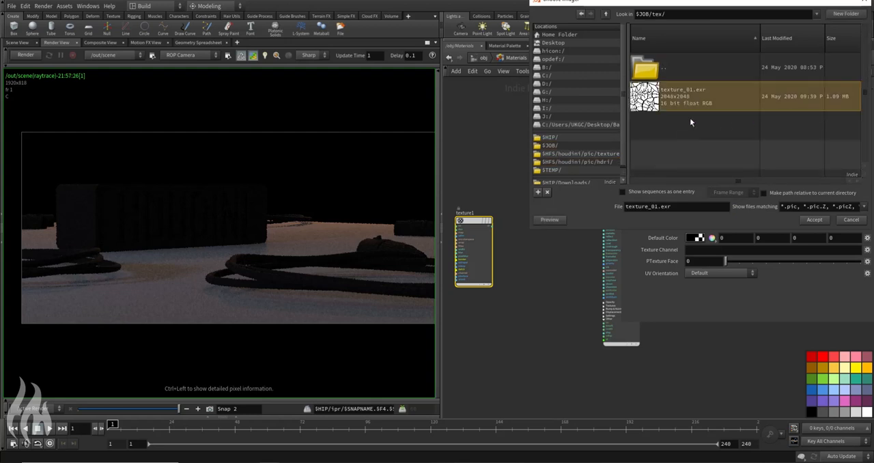
pyautogui.click(814, 219)
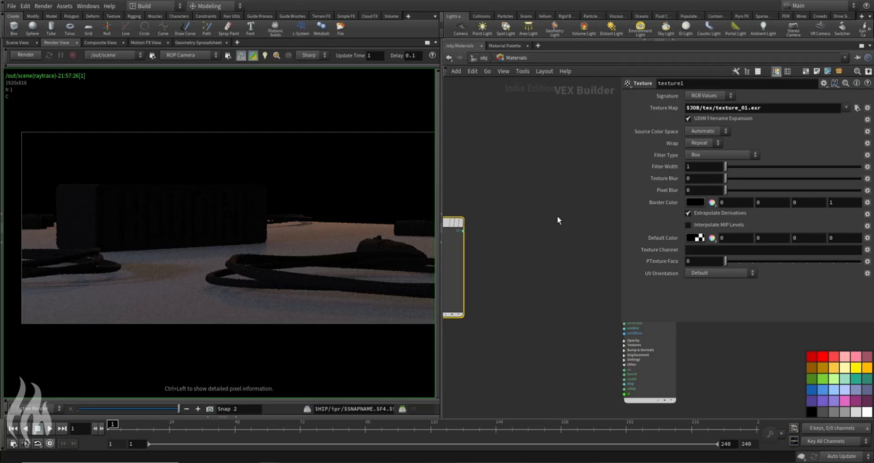
pyautogui.click(480, 231)
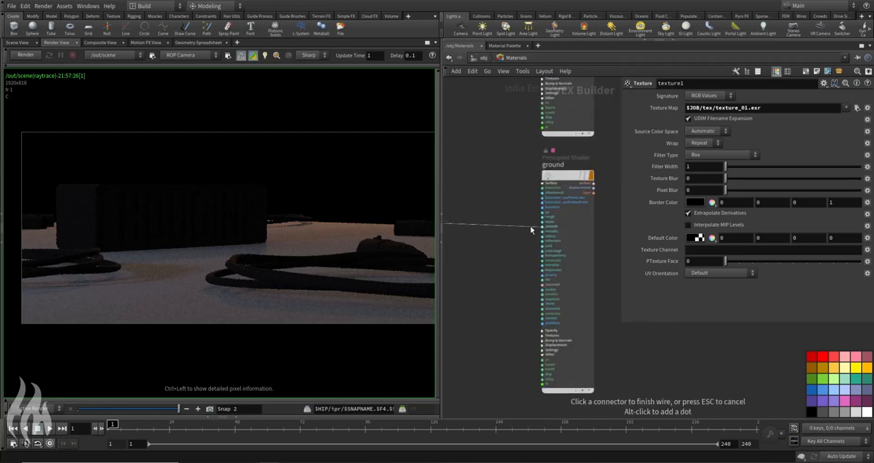
pyautogui.click(543, 217)
# Step: Set the ground shader's IOR to 1.5 and preview the textured ground in a new render
pyautogui.click(591, 253)
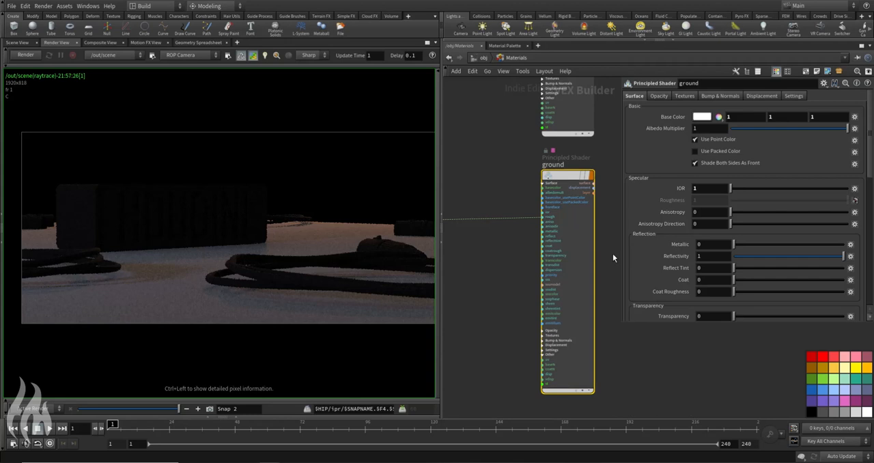
pyautogui.click(710, 187)
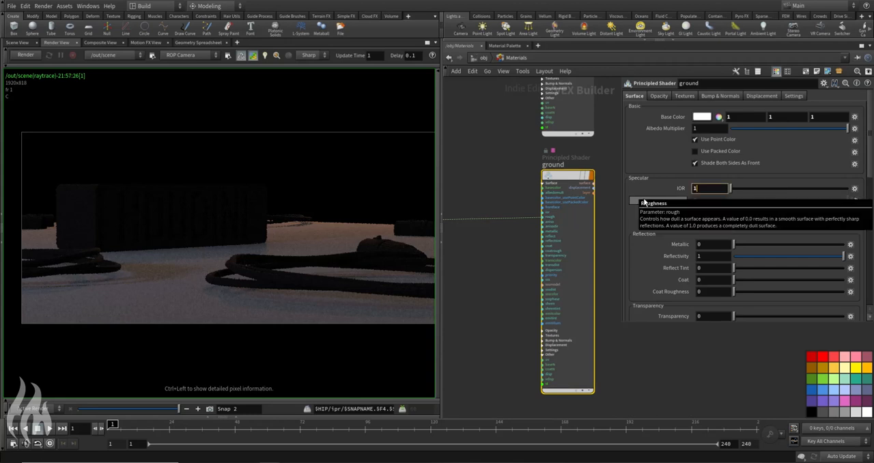
pyautogui.press('Return')
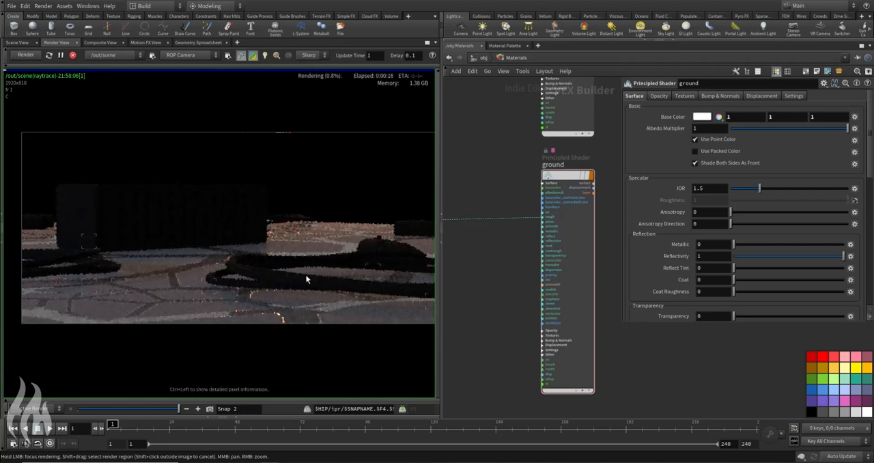
pyautogui.scroll(-2, 236, 263)
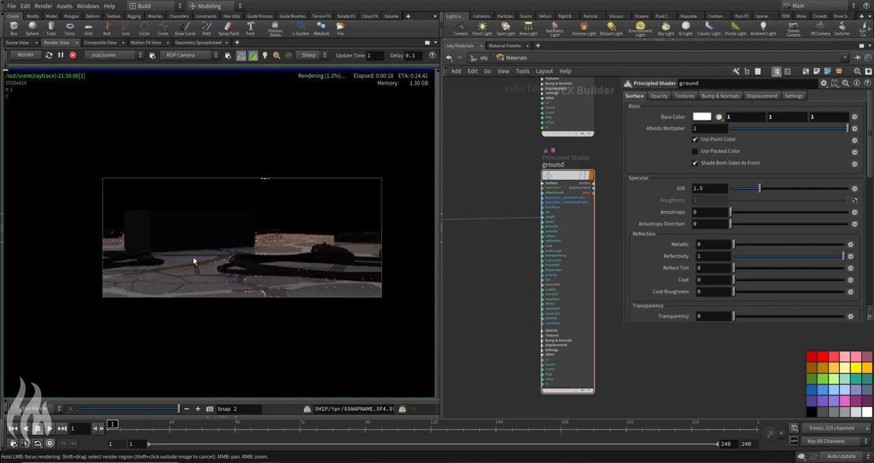
# Step: Switch off the render's preview mode and examine the textured ground's reflections around the cable and speaker up close
pyautogui.scroll(3, 216, 277)
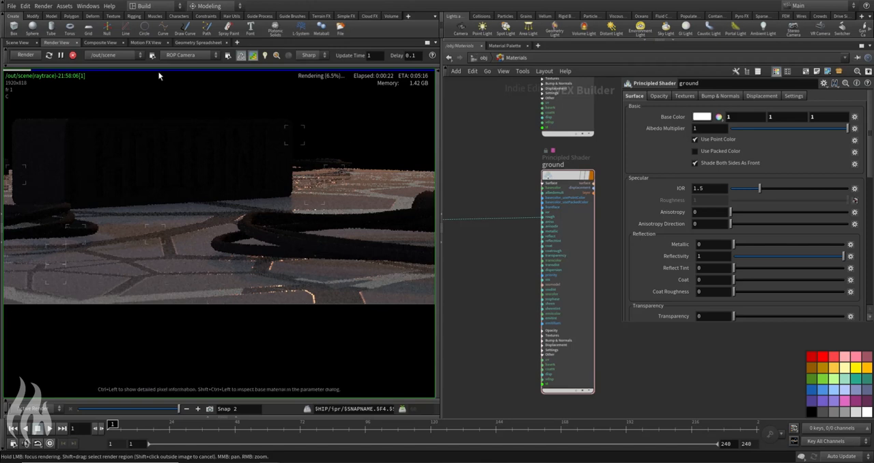
pyautogui.click(253, 56)
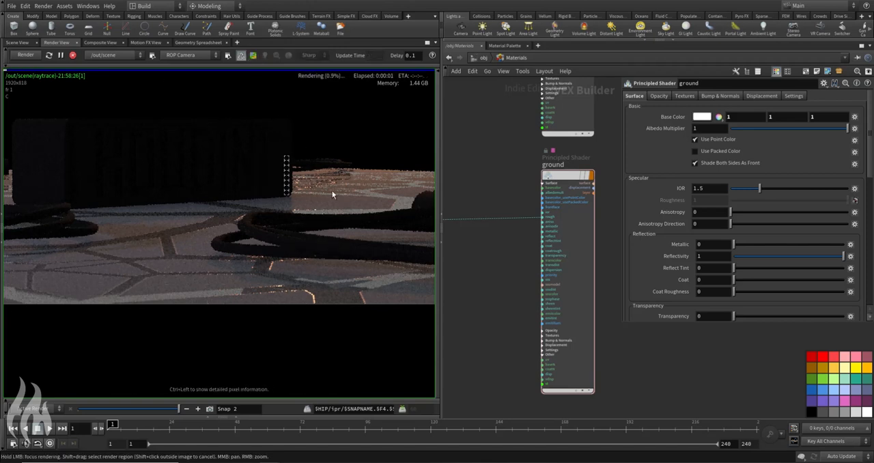
pyautogui.scroll(2, 361, 201)
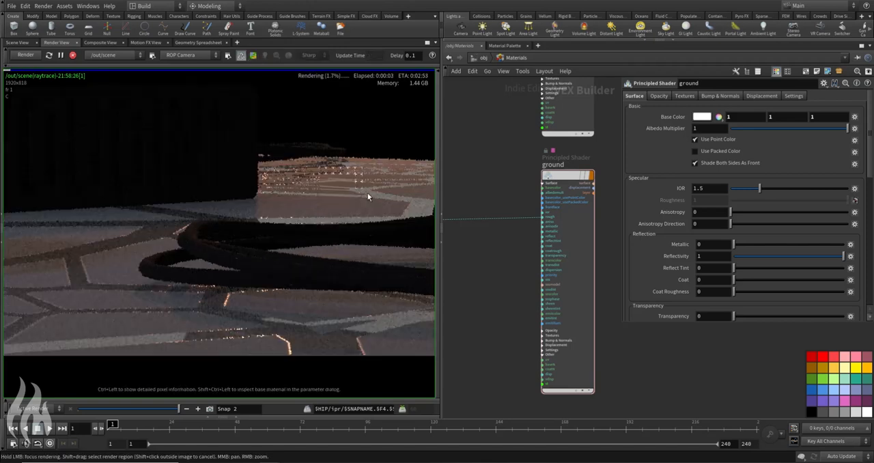
pyautogui.scroll(-1, 342, 201)
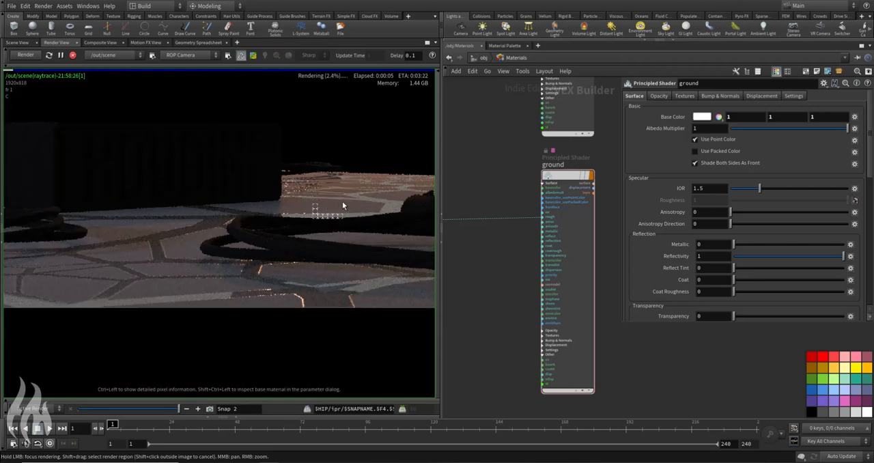
pyautogui.scroll(-2, 301, 236)
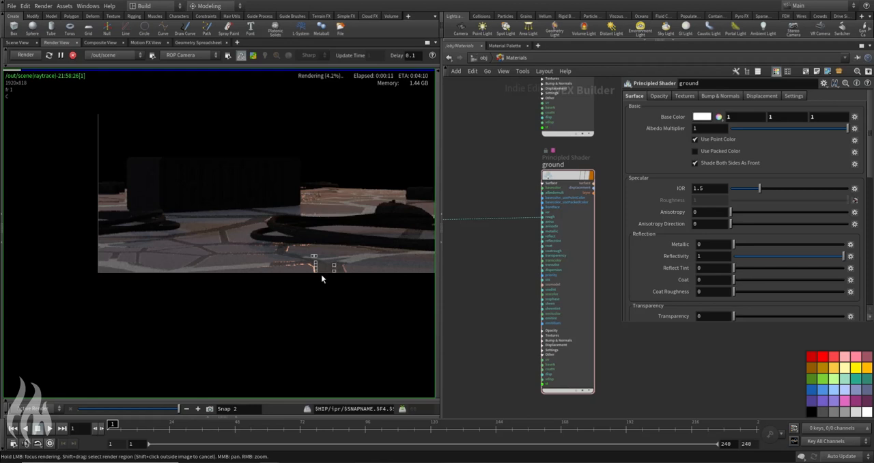
pyautogui.scroll(5, 321, 274)
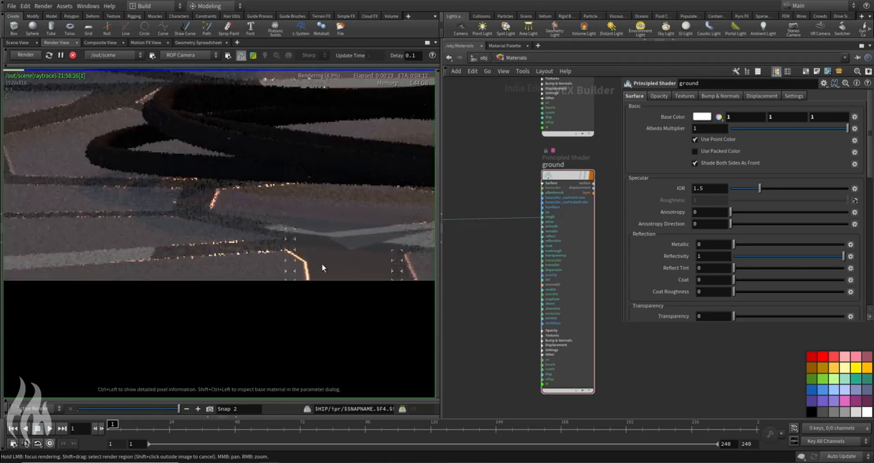
pyautogui.moveTo(325, 267); pyautogui.dragTo(263, 274, button='middle')
pyautogui.moveTo(279, 142); pyautogui.dragTo(238, 289, button='middle')
pyautogui.scroll(-3, 244, 219)
pyautogui.scroll(-2, 243, 221)
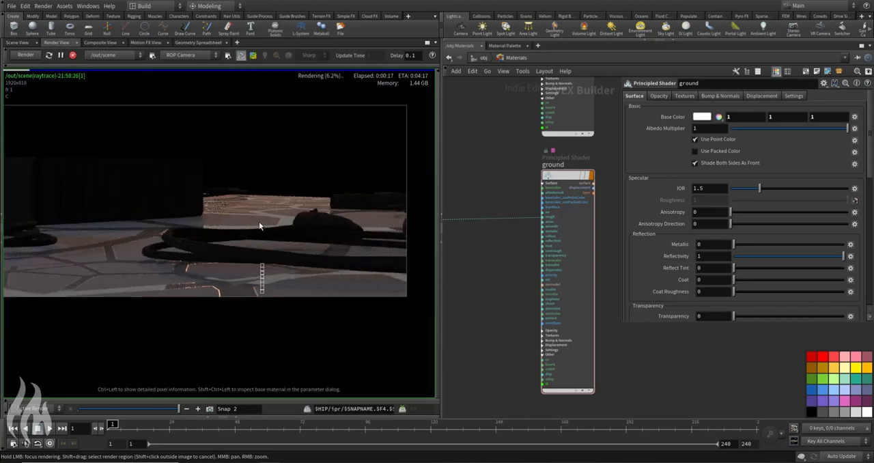
# Step: Examine the connection from the Texture node's color output to the ground shader's rough input
pyautogui.moveTo(516, 253); pyautogui.dragTo(627, 255, button='middle')
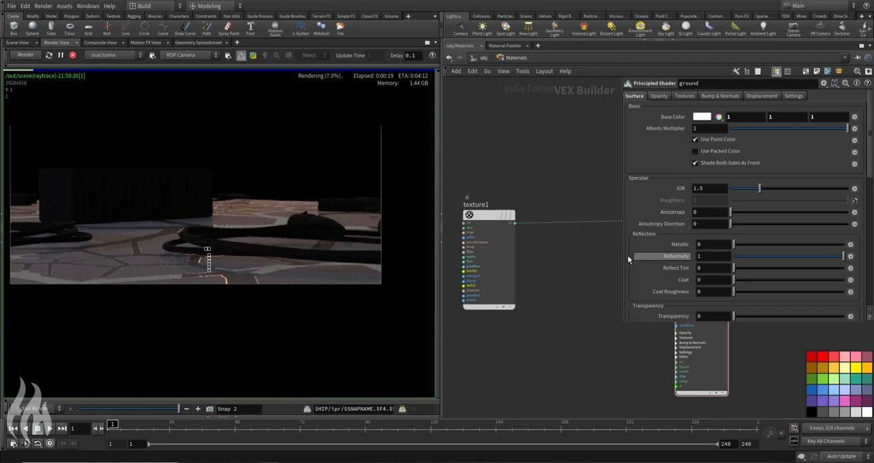
pyautogui.scroll(2, 519, 223)
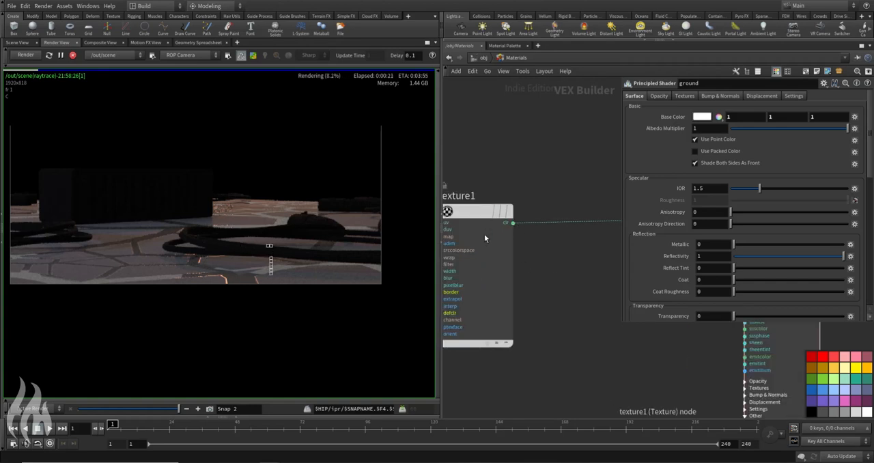
pyautogui.moveTo(484, 234); pyautogui.dragTo(482, 217)
pyautogui.click(511, 205)
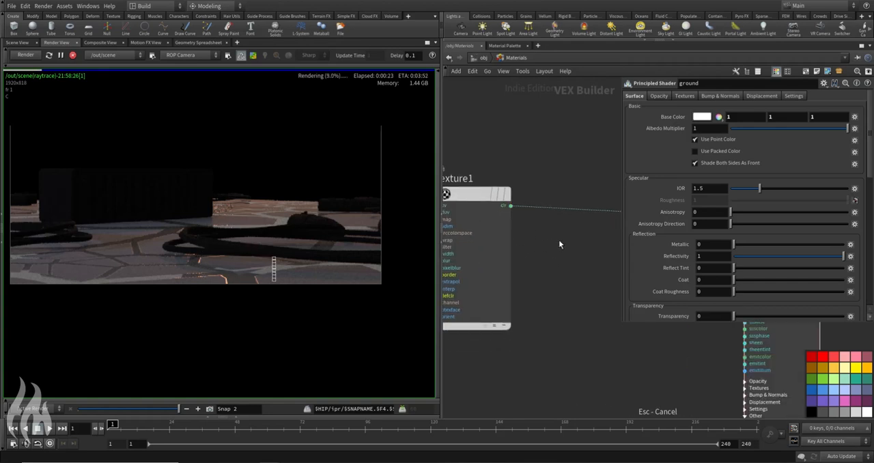
pyautogui.moveTo(559, 240); pyautogui.dragTo(340, 253, button='middle')
pyautogui.click(541, 234)
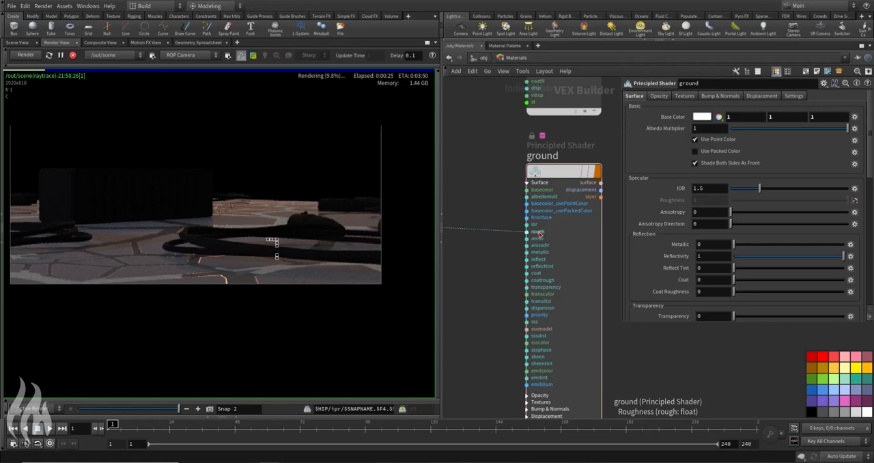
pyautogui.moveTo(474, 257); pyautogui.dragTo(652, 258, button='middle')
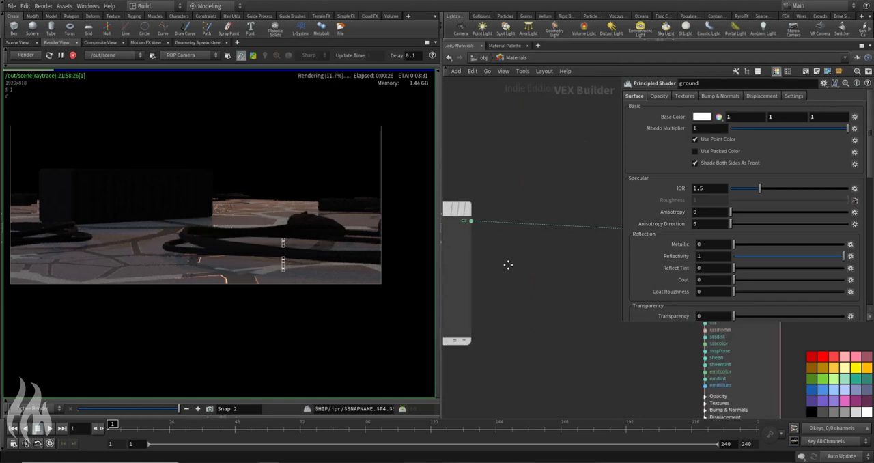
pyautogui.moveTo(508, 264); pyautogui.dragTo(533, 264, button='middle')
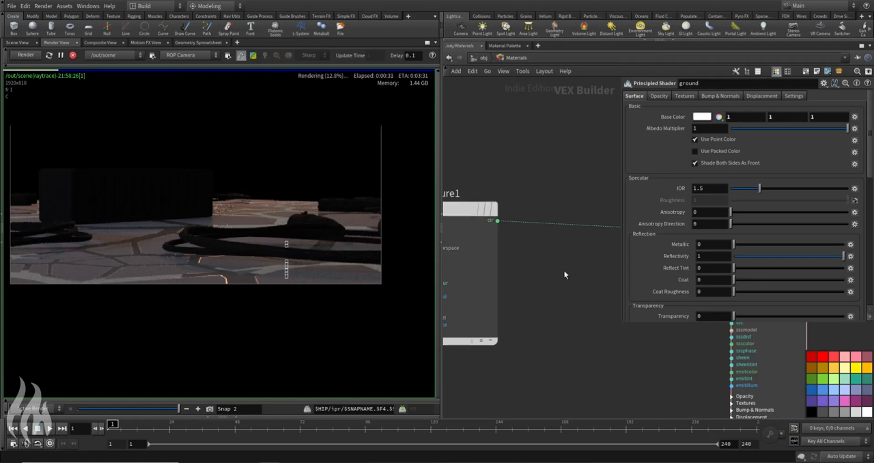
pyautogui.moveTo(506, 181); pyautogui.dragTo(550, 154, button='middle')
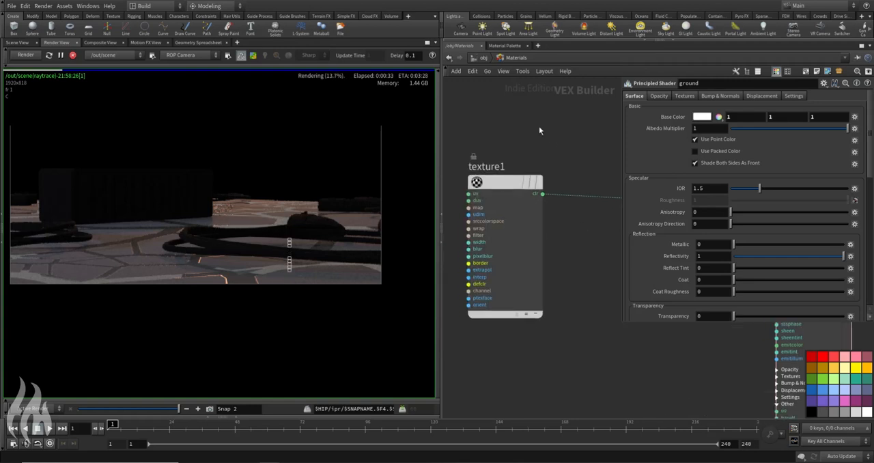
# Step: Set the Texture node's signature to RGBA Values
pyautogui.click(507, 183)
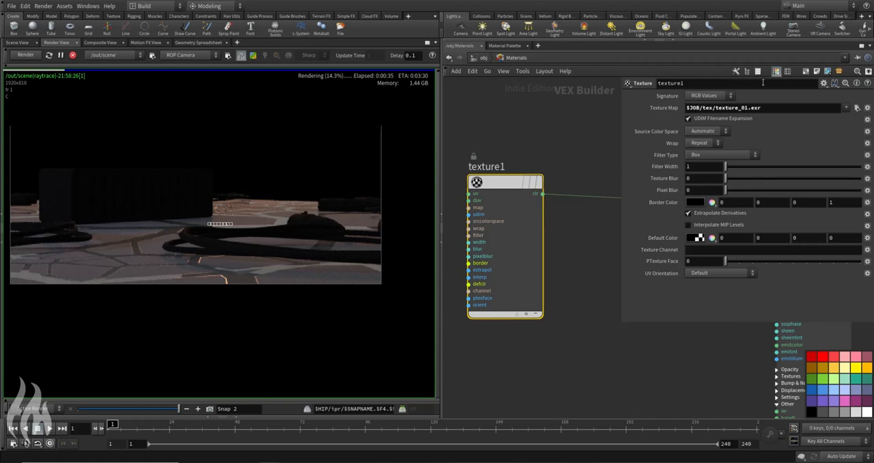
pyautogui.click(708, 96)
pyautogui.click(707, 114)
# Step: Add a Vector4 to Float node fed by the Texture node's clr output
pyautogui.press('Tab')
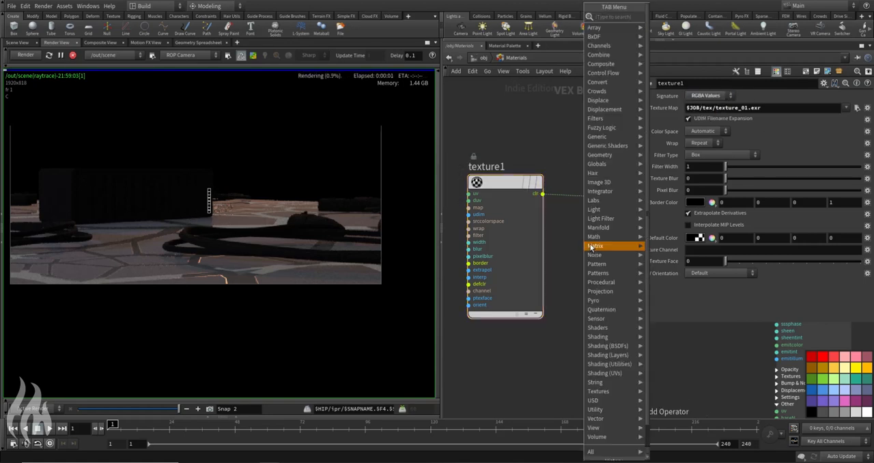
pyautogui.write('v')
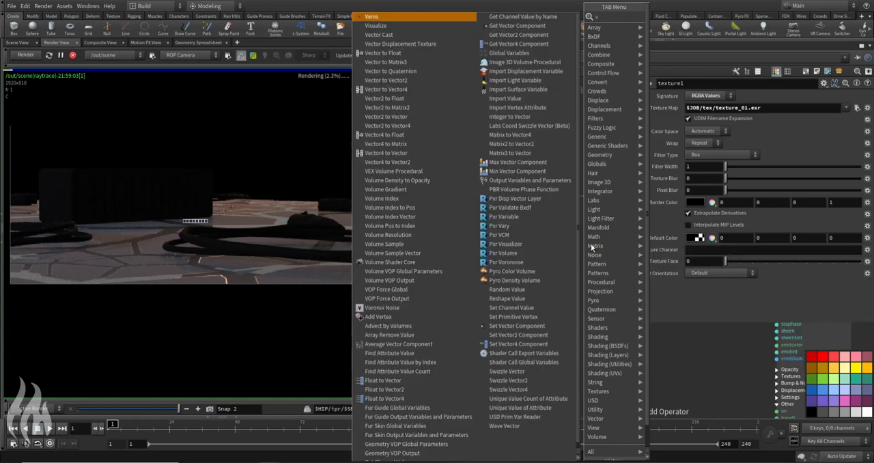
pyautogui.write('ec')
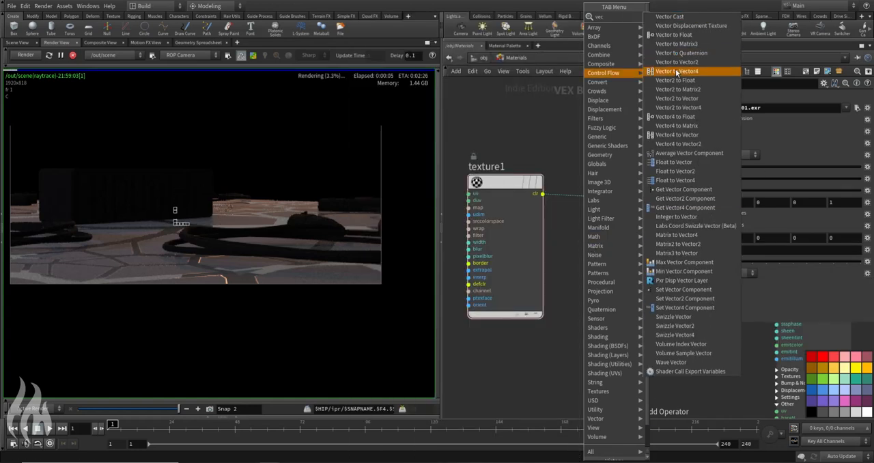
pyautogui.click(688, 117)
pyautogui.click(572, 236)
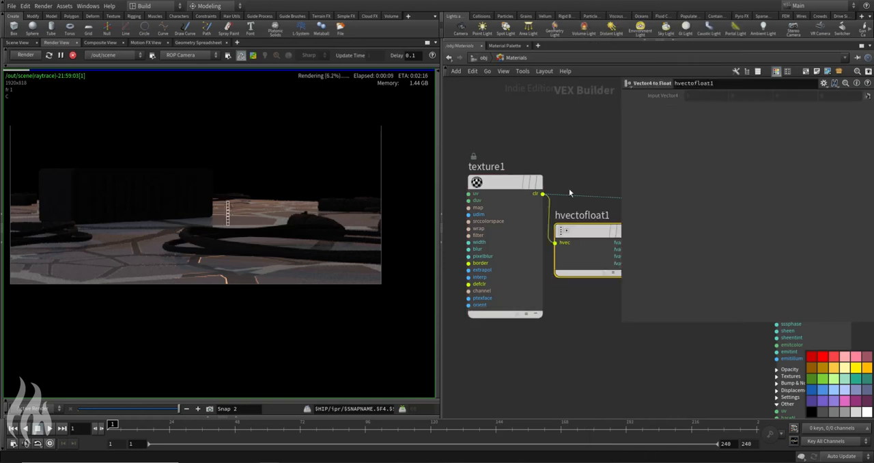
# Step: Wire the Vector4 to Float node's fval4 output into the ground shader's rough input, replacing the direct texture connection
pyautogui.moveTo(570, 193); pyautogui.dragTo(491, 163, button='middle')
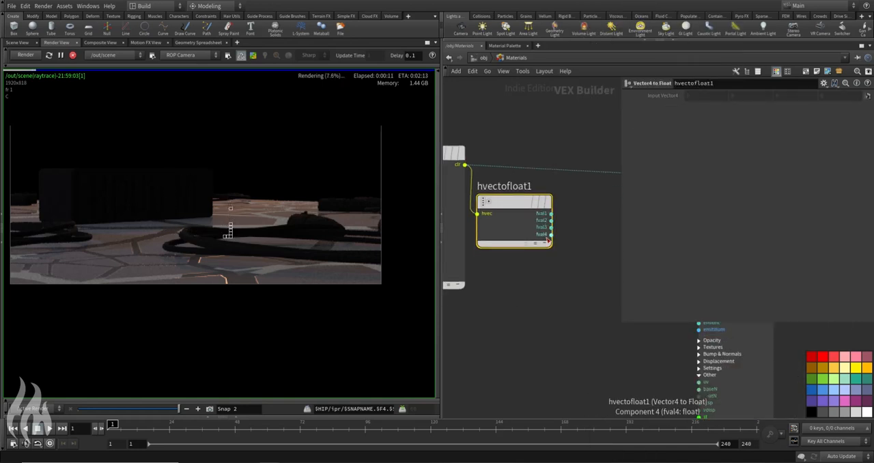
pyautogui.moveTo(588, 232); pyautogui.dragTo(523, 232, button='middle')
pyautogui.click(487, 234)
pyautogui.moveTo(566, 202); pyautogui.dragTo(517, 204, button='middle')
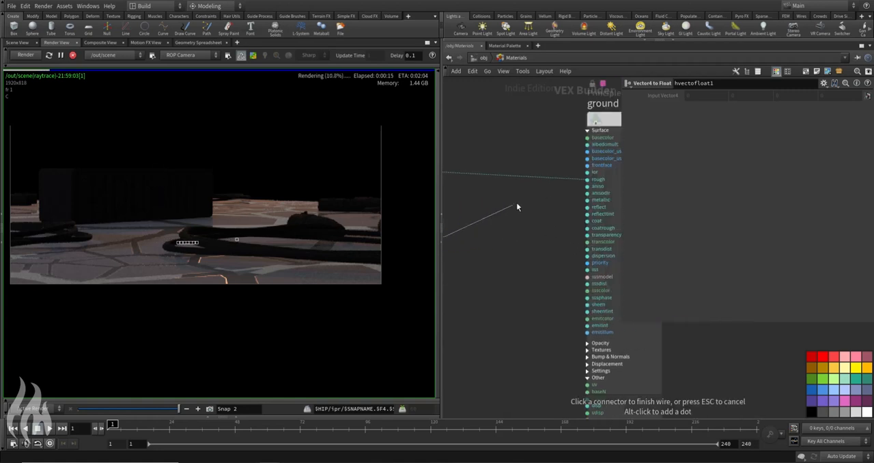
pyautogui.click(585, 179)
# Step: Line up the Vector4 to Float node between the texture and the ground shader, and move the ground shader slightly down
pyautogui.scroll(-3, 517, 249)
pyautogui.moveTo(512, 247); pyautogui.dragTo(538, 245, button='middle')
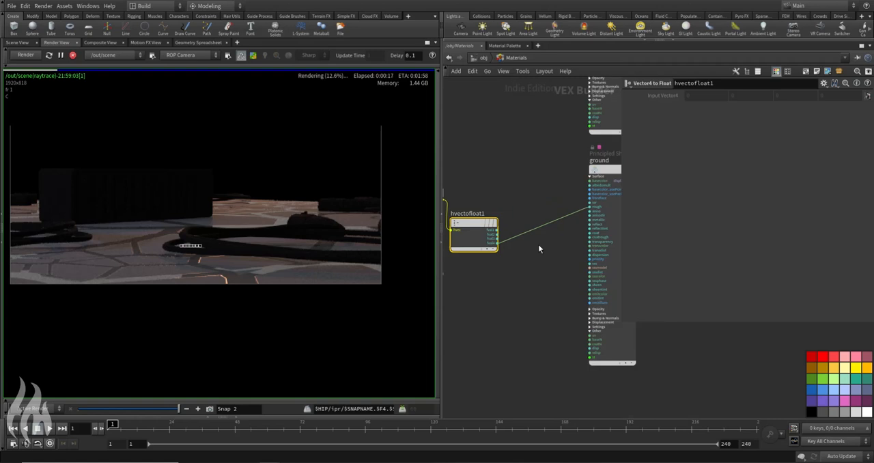
pyautogui.moveTo(494, 179); pyautogui.dragTo(535, 172, button='middle')
pyautogui.moveTo(511, 220); pyautogui.dragTo(528, 190)
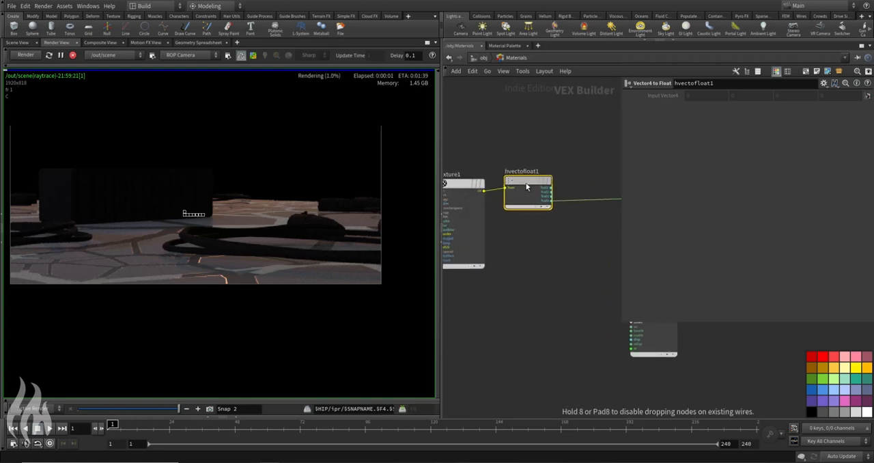
pyautogui.moveTo(573, 183); pyautogui.dragTo(474, 183, button='middle')
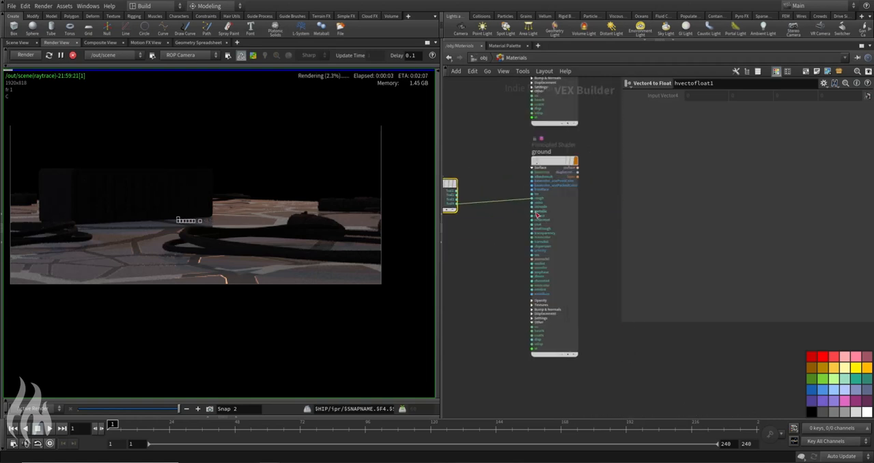
pyautogui.moveTo(556, 211); pyautogui.dragTo(558, 233)
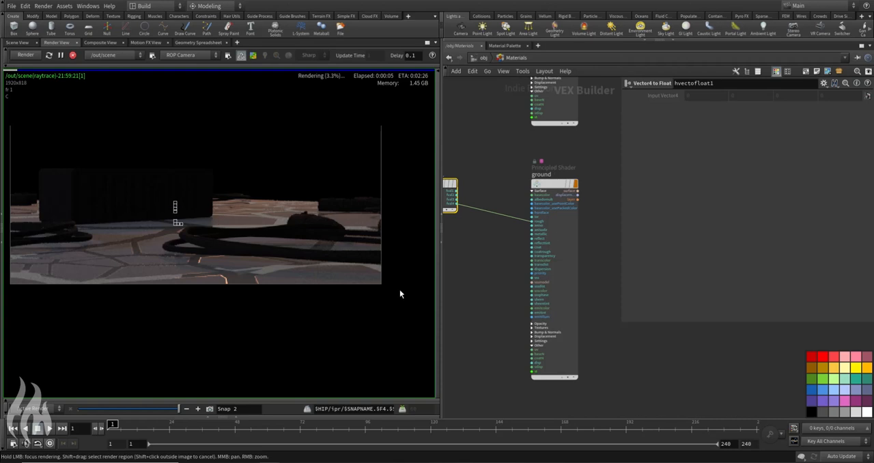
# Step: Examine the ground's roughness in the updated render against the texture, Vector4 to Float and ground shader chain
pyautogui.scroll(2, 208, 234)
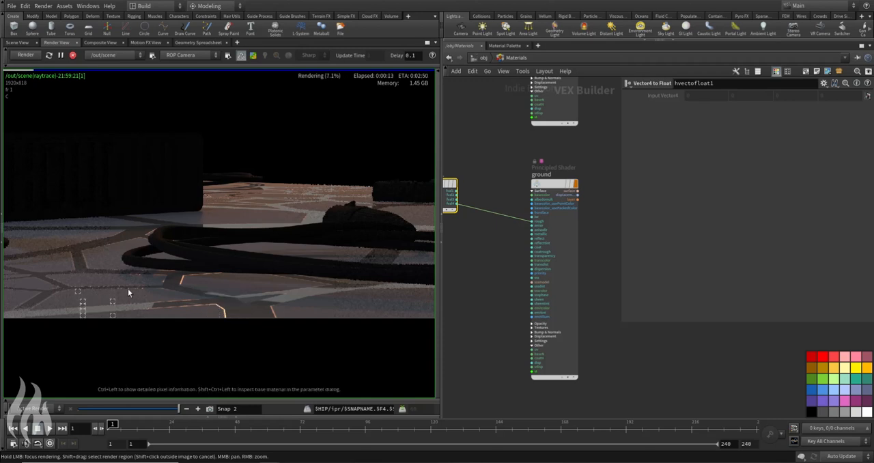
pyautogui.moveTo(531, 230); pyautogui.dragTo(558, 222, button='middle')
pyautogui.scroll(-1, 560, 222)
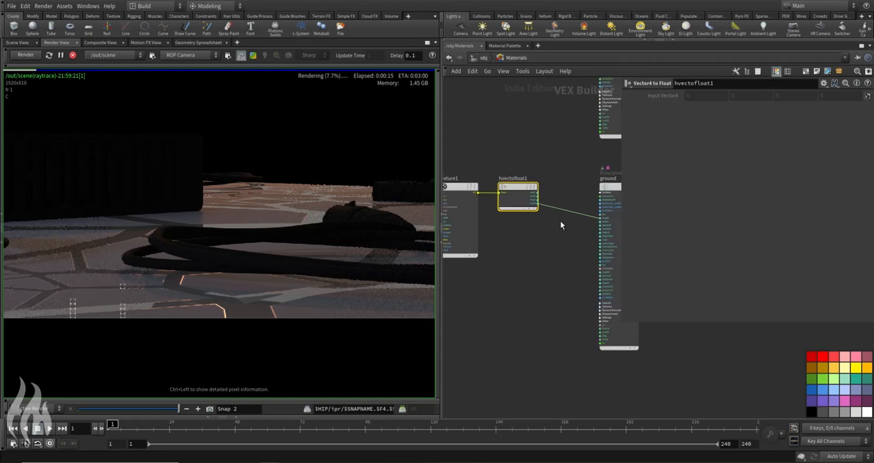
pyautogui.moveTo(519, 260); pyautogui.dragTo(578, 263, button='middle')
pyautogui.scroll(-3, 225, 224)
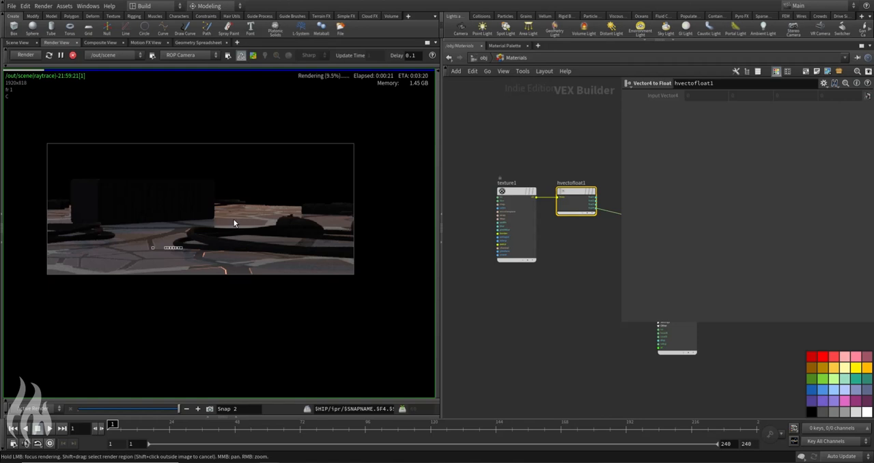
pyautogui.scroll(2, 196, 245)
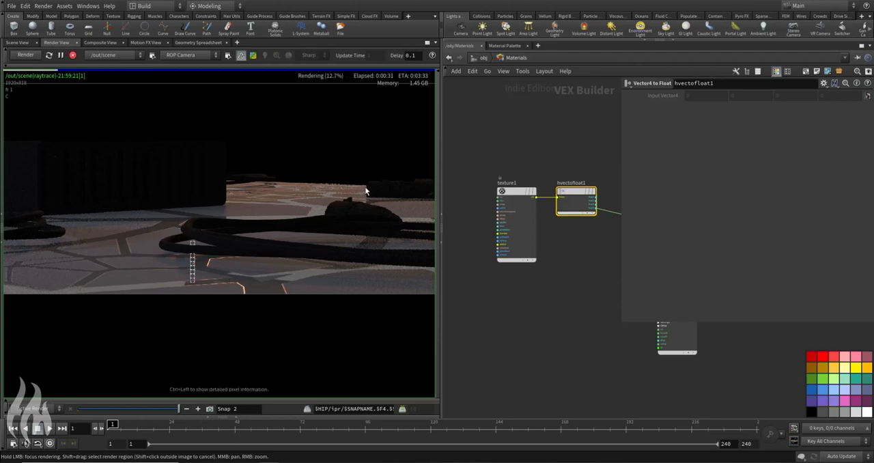
pyautogui.moveTo(596, 280); pyautogui.dragTo(482, 282, button='middle')
pyautogui.scroll(3, 478, 253)
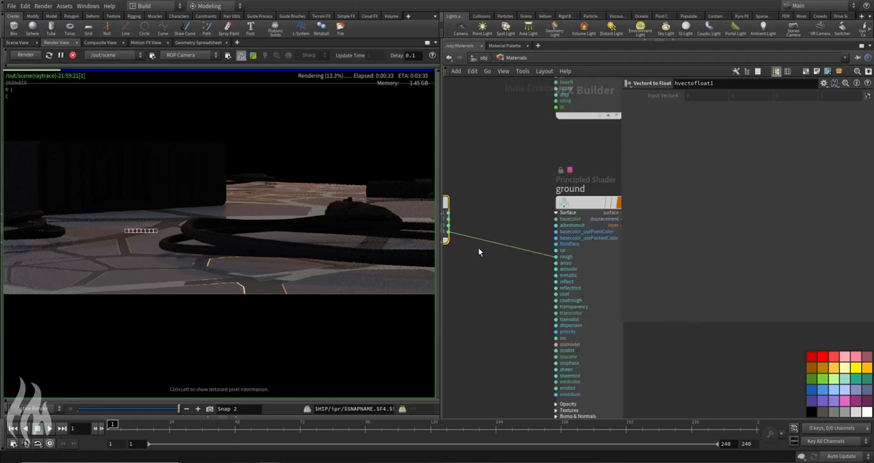
pyautogui.moveTo(478, 252); pyautogui.dragTo(501, 254, button='middle')
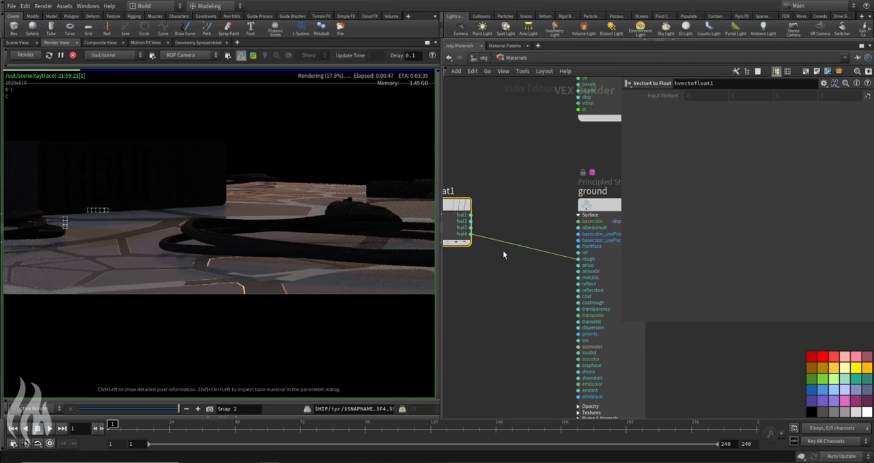
# Step: Add a Fit Range node below the wire between the Vector4 to Float node and the ground shader
pyautogui.press('Tab')
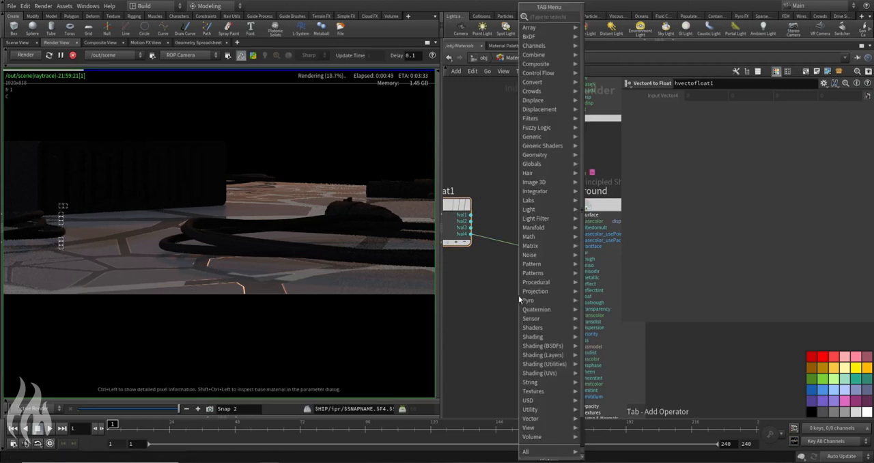
pyautogui.write('fitra')
pyautogui.press('Return')
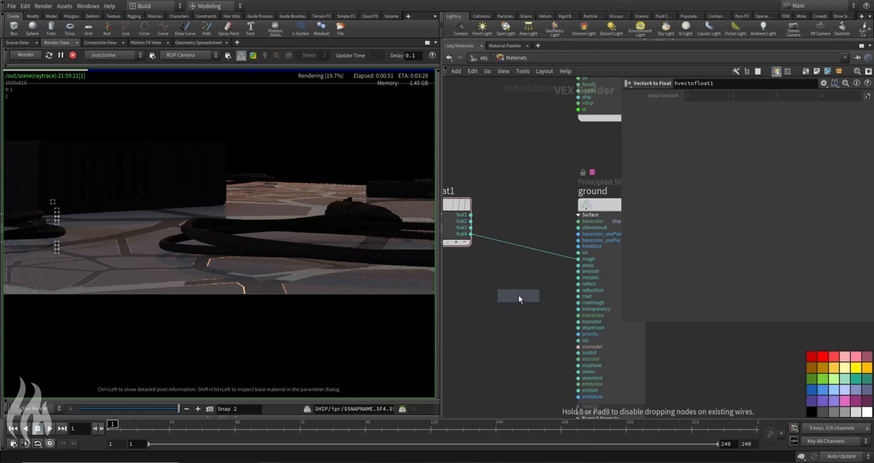
pyautogui.click(512, 280)
# Step: Wire fval4 into the Fit Range node's val and its shift output into ground's rough input, and place the node between them
pyautogui.click(471, 234)
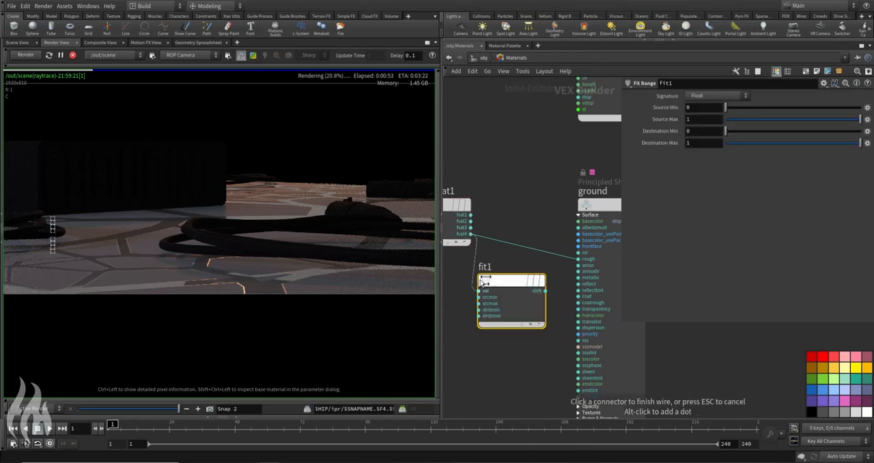
pyautogui.click(480, 290)
pyautogui.moveTo(506, 284); pyautogui.dragTo(514, 282)
pyautogui.click(551, 289)
pyautogui.click(578, 259)
pyautogui.moveTo(516, 285); pyautogui.dragTo(528, 252)
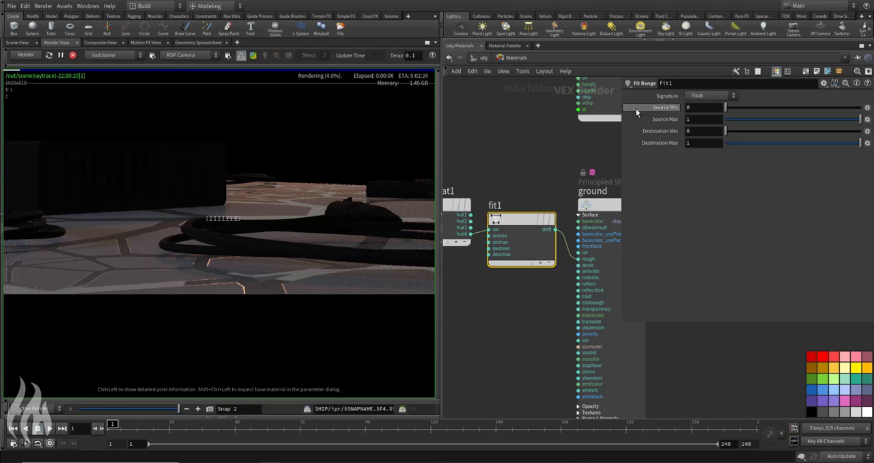
# Step: Set the Fit Range's Destination Min to 0.25 and Destination Max to 0.6, and compare the ground render with the earlier snapshot
pyautogui.click(695, 132)
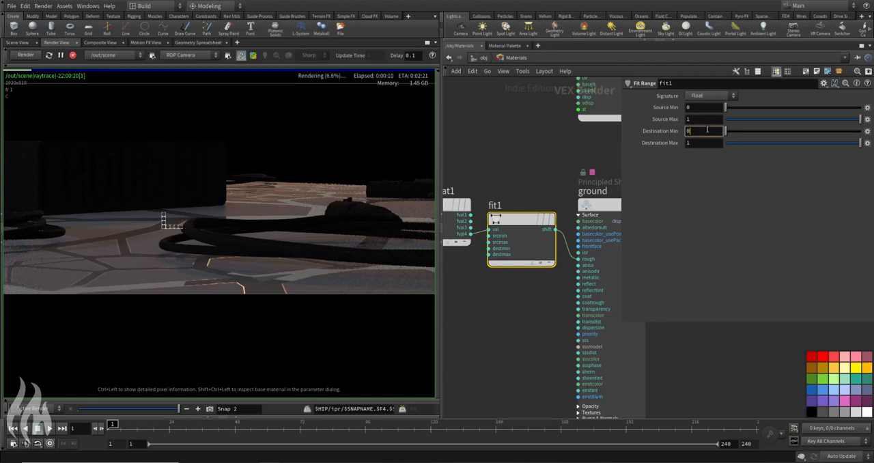
pyautogui.write('.25')
pyautogui.press('Tab')
pyautogui.write('0.')
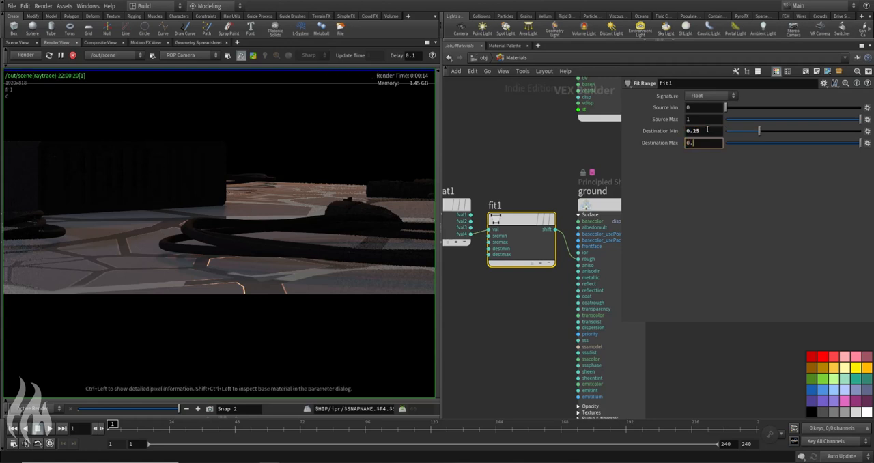
pyautogui.write('6')
pyautogui.press('Return')
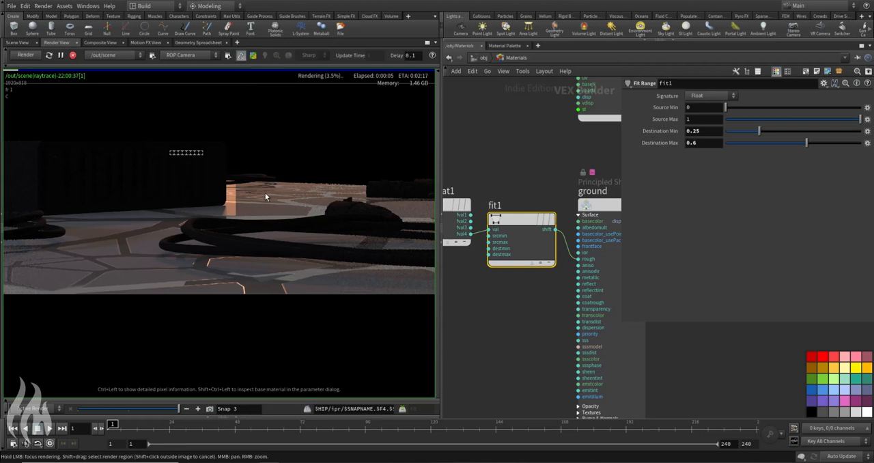
pyautogui.click(255, 285)
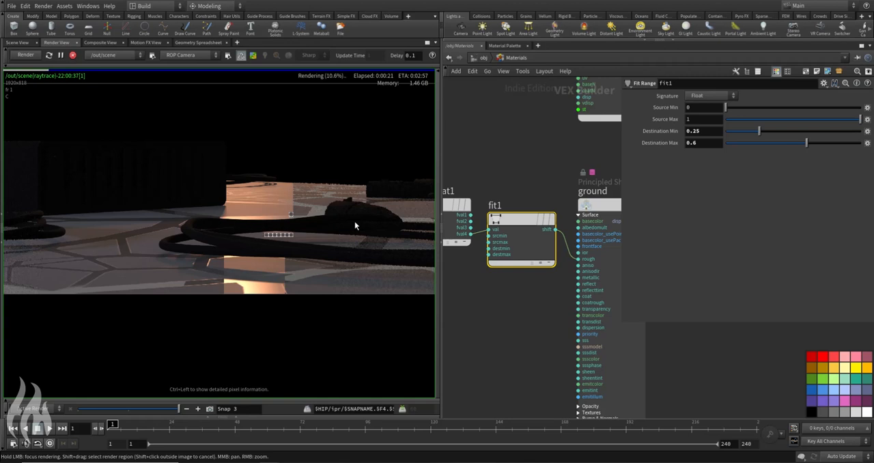
pyautogui.click(131, 409)
pyautogui.moveTo(142, 412); pyautogui.dragTo(180, 408)
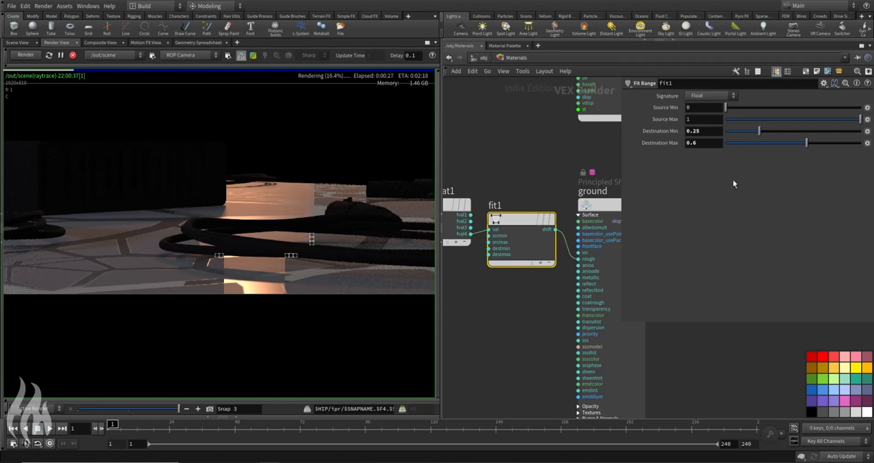
# Step: Set the Fit Range's Destination Min to 0.1 and Destination Max to 0.35, and focus the render on the ground's reflections
pyautogui.click(706, 131)
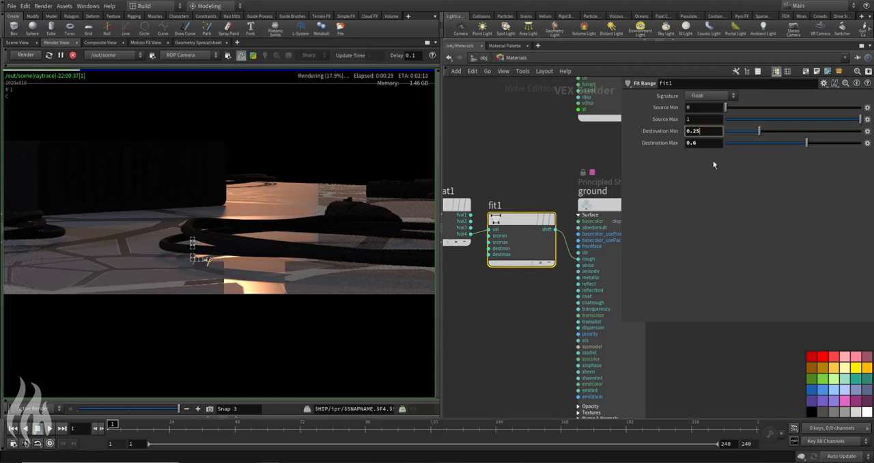
pyautogui.write('0.1')
pyautogui.click(710, 143)
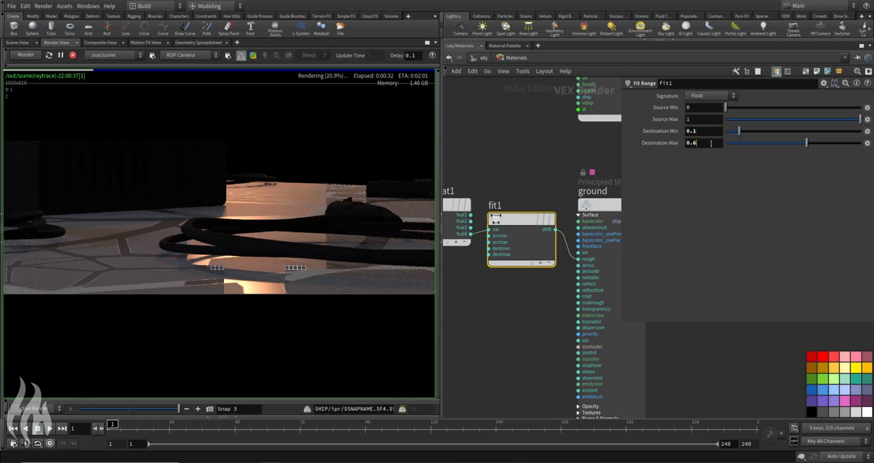
pyautogui.write('0.35')
pyautogui.press('Return')
pyautogui.click(541, 147)
pyautogui.click(274, 206)
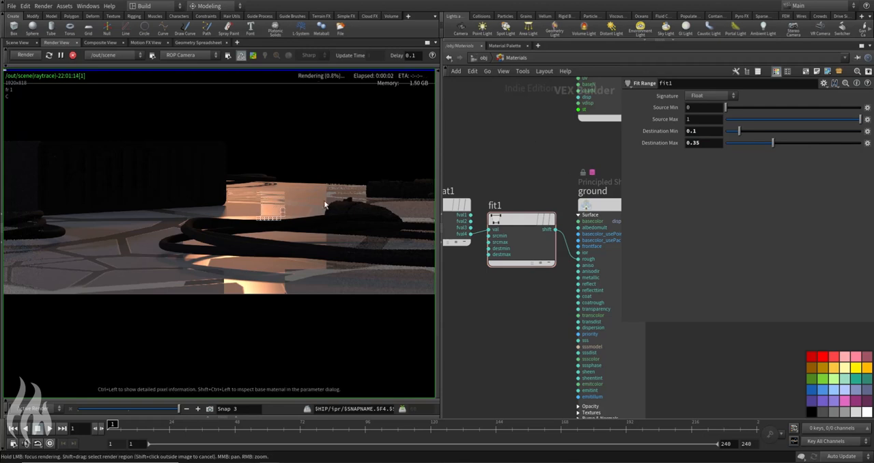
# Step: Invert the Fit Range's source range by setting Source Min to 1 and Source Max to 0
pyautogui.click(708, 132)
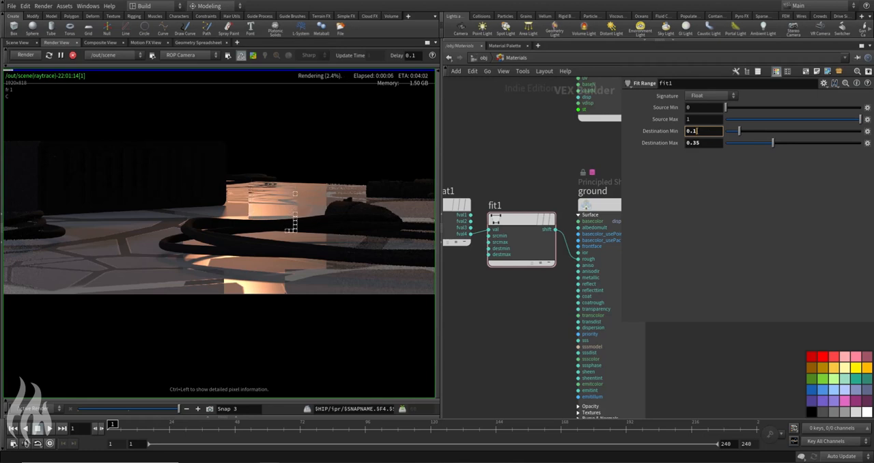
pyautogui.doubleClick(706, 133)
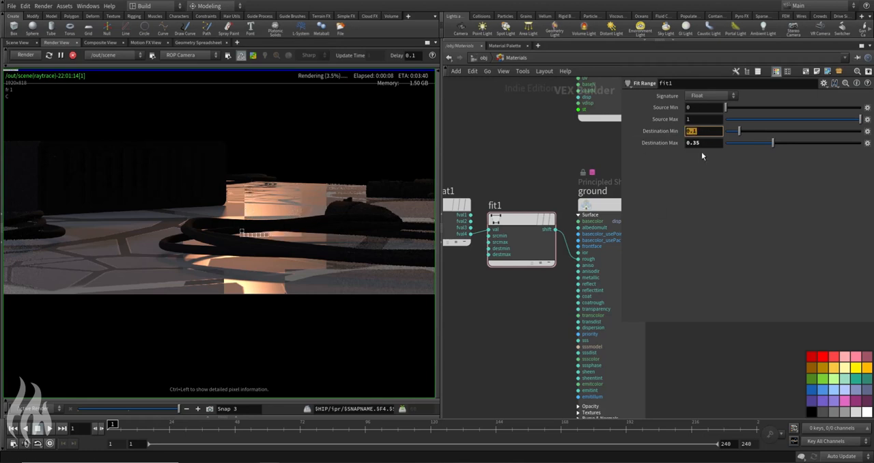
pyautogui.doubleClick(707, 108)
pyautogui.write('1')
pyautogui.doubleClick(707, 120)
pyautogui.write('0')
pyautogui.press('Return')
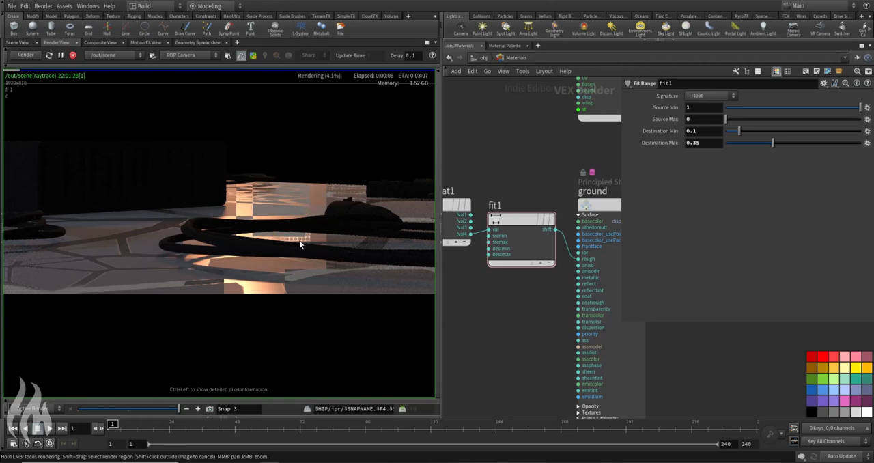
# Step: Examine the ground's reflections in the render, the roughness node chain, and the texture node's parameters and uv input
pyautogui.scroll(-4, 555, 172)
pyautogui.moveTo(593, 168); pyautogui.dragTo(675, 171, button='middle')
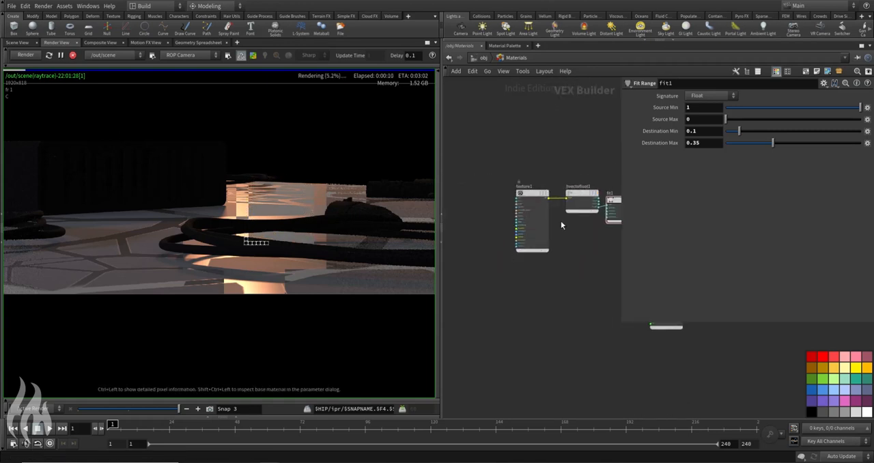
pyautogui.moveTo(586, 208); pyautogui.dragTo(495, 203, button='middle')
pyautogui.moveTo(525, 209); pyautogui.dragTo(525, 202)
pyautogui.moveTo(572, 229); pyautogui.dragTo(584, 228)
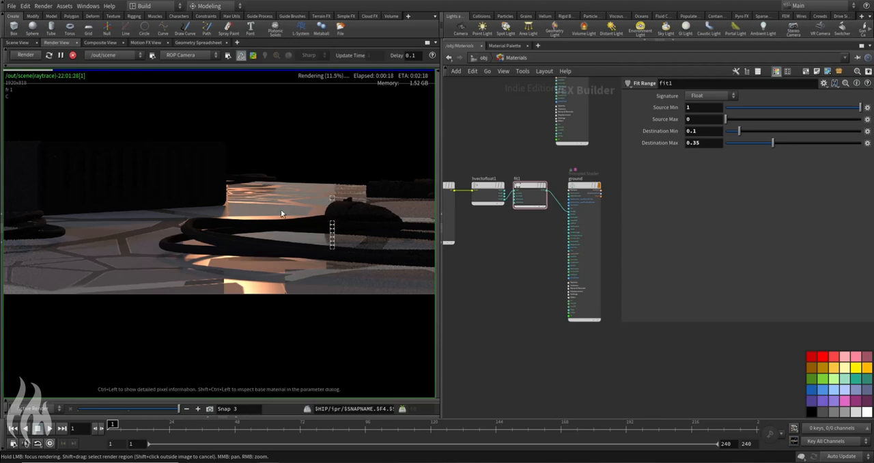
pyautogui.moveTo(266, 192); pyautogui.dragTo(284, 186, button='middle')
pyautogui.scroll(-3, 300, 202)
pyautogui.scroll(2, 302, 203)
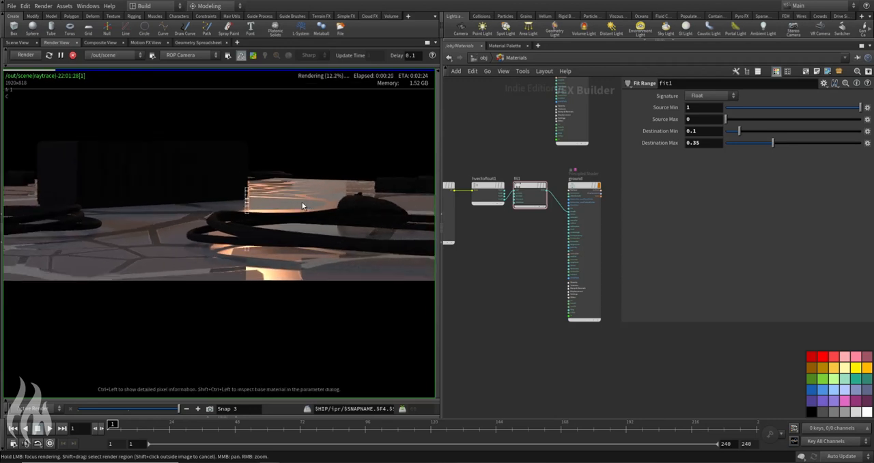
pyautogui.moveTo(504, 258); pyautogui.dragTo(577, 256, button='middle')
pyautogui.scroll(4, 516, 169)
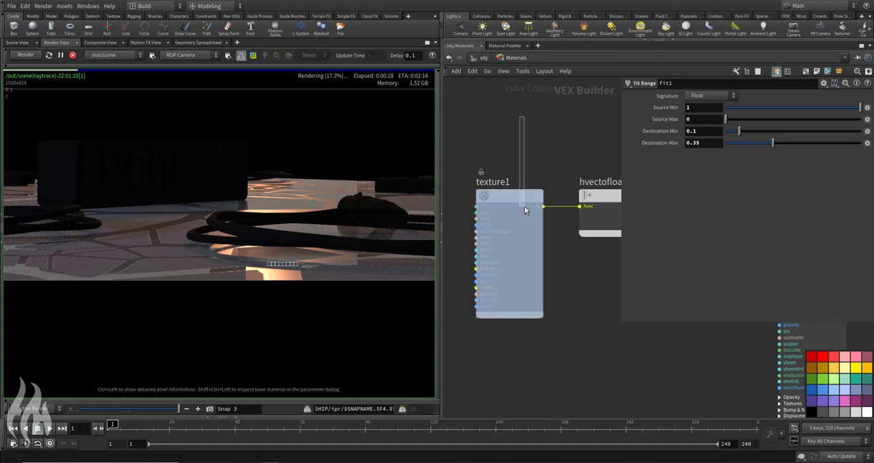
pyautogui.click(526, 273)
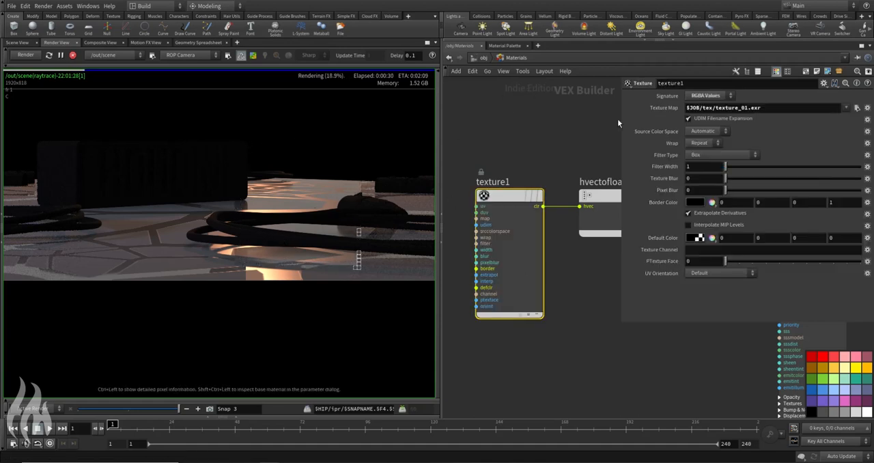
pyautogui.moveTo(491, 183); pyautogui.dragTo(519, 170, button='middle')
pyautogui.click(503, 192)
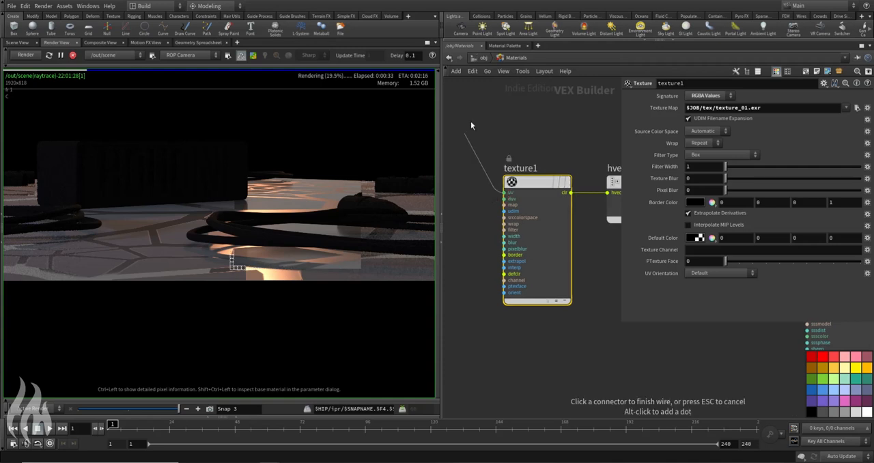
pyautogui.press('Escape')
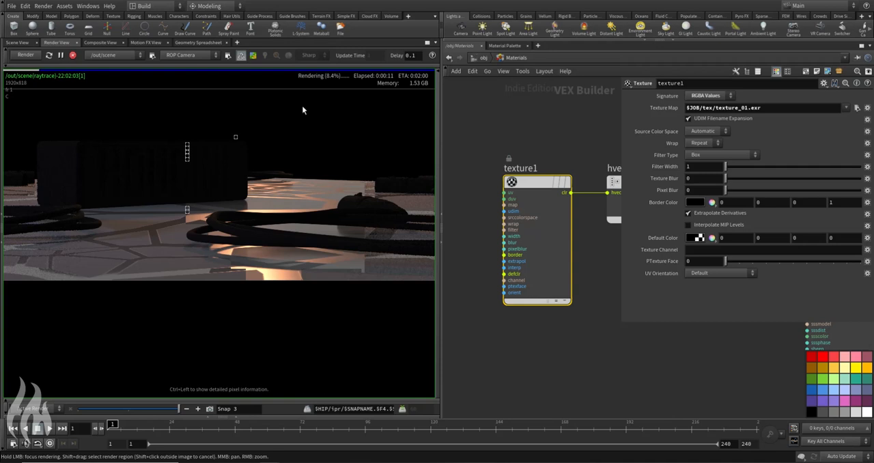
# Step: Add a Bind node before the texture node, with its name set to uv and its type to Vector
pyautogui.scroll(-4, 505, 140)
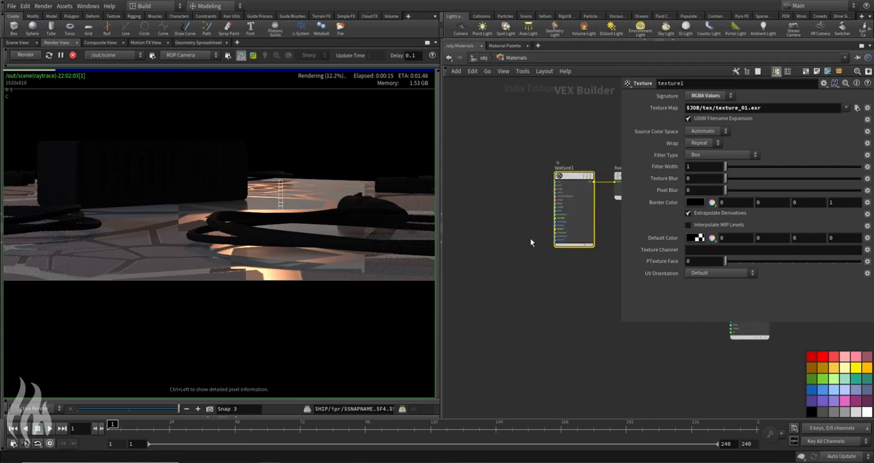
pyautogui.moveTo(457, 175); pyautogui.dragTo(480, 176, button='middle')
pyautogui.click(461, 171)
pyautogui.press('Tab')
pyautogui.write('bind')
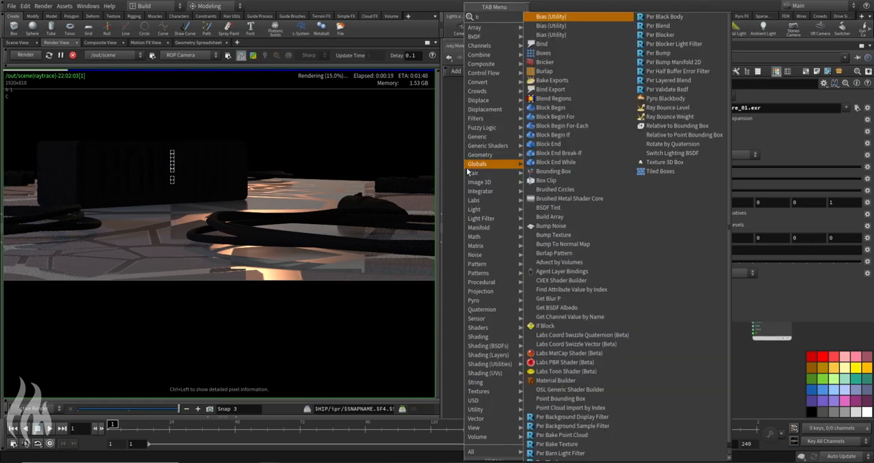
pyautogui.press('Return')
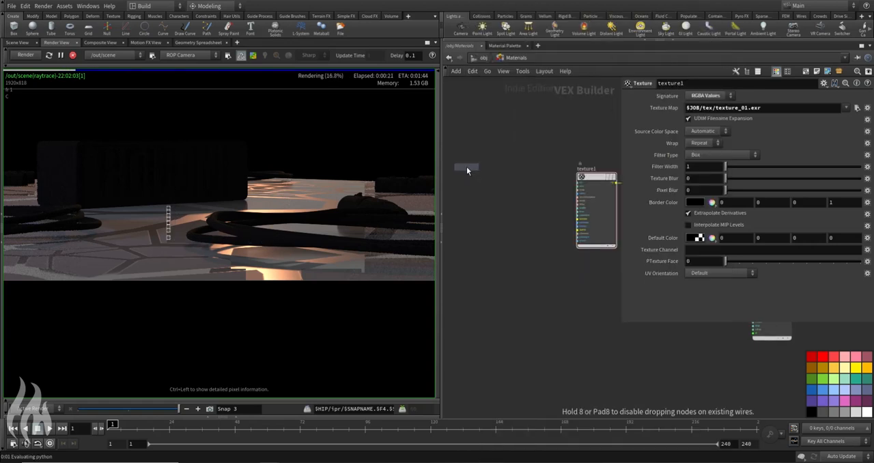
pyautogui.click(466, 167)
pyautogui.write('uv')
pyautogui.press('Return')
pyautogui.click(720, 108)
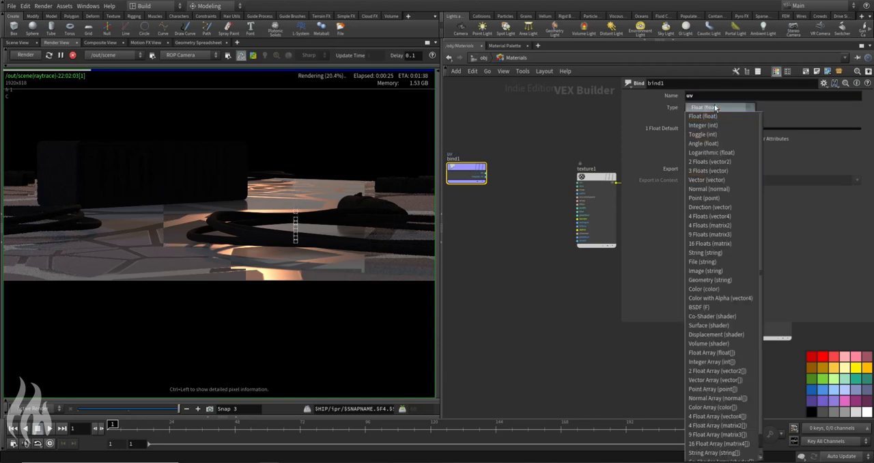
pyautogui.click(707, 180)
# Step: Place an Add node between the Bind and texture nodes and wire the Bind's uv output into its first input
pyautogui.moveTo(507, 148); pyautogui.dragTo(543, 149, button='middle')
pyautogui.moveTo(504, 171); pyautogui.dragTo(495, 181)
pyautogui.moveTo(570, 183)
pyautogui.mouseDown(button='middle')
pyautogui.moveTo(523, 197)
pyautogui.moveTo(566, 171)
pyautogui.mouseUp(button='middle')
pyautogui.press('Tab')
pyautogui.write('add')
pyautogui.press('Return')
pyautogui.click(548, 186)
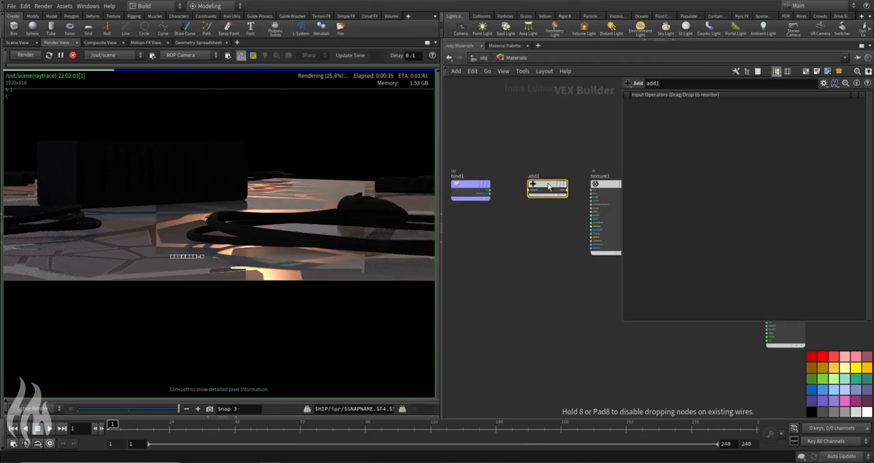
pyautogui.click(490, 189)
pyautogui.click(529, 186)
# Step: Add an Anti-Aliased Noise node below the Bind-to-Add wire and feed the Bind's uv output into its pos input
pyautogui.moveTo(465, 191); pyautogui.dragTo(496, 196, button='middle')
pyautogui.moveTo(496, 197); pyautogui.dragTo(467, 197)
pyautogui.press('Tab')
pyautogui.write('aan')
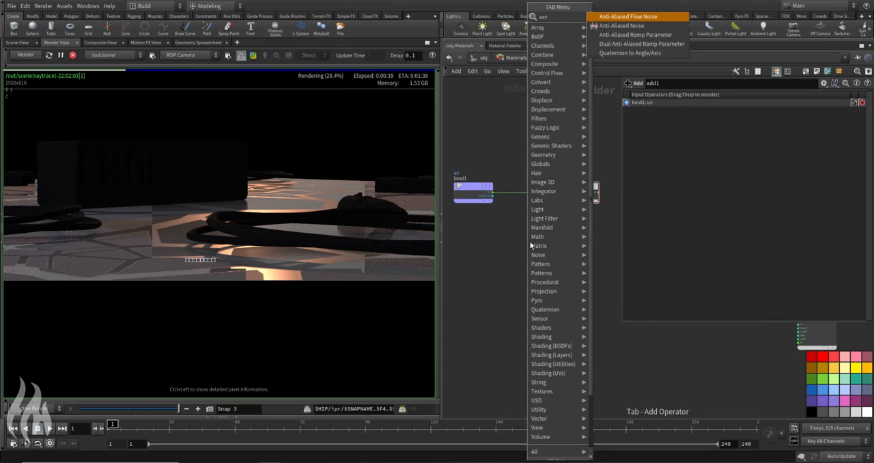
pyautogui.press('Down')
pyautogui.press('Return')
pyautogui.click(521, 234)
pyautogui.scroll(2, 521, 232)
pyautogui.click(494, 241)
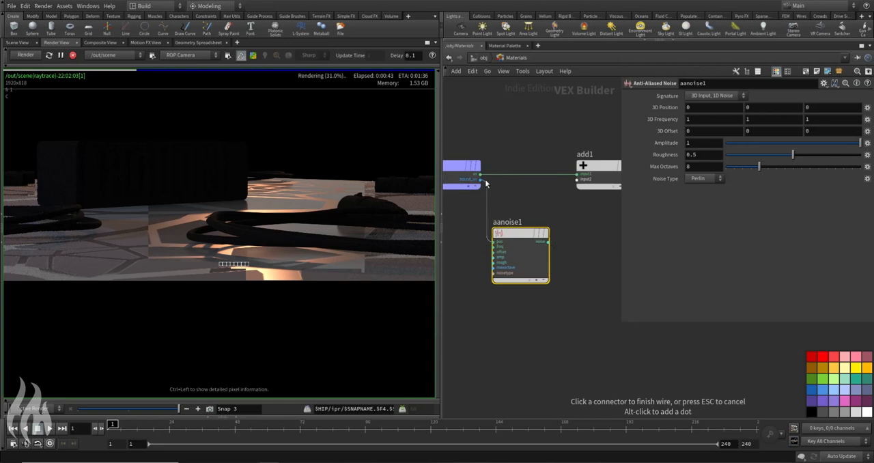
pyautogui.click(479, 175)
pyautogui.moveTo(512, 243); pyautogui.dragTo(519, 228)
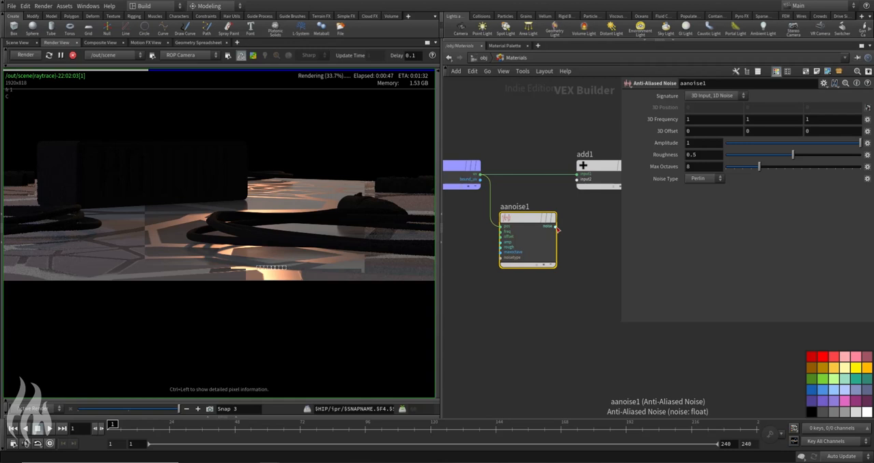
# Step: Set the noise signature to 3D Input, 3D Noise, wire noise into the Add node and its sum into the texture's uv input
pyautogui.click(717, 96)
pyautogui.click(712, 111)
pyautogui.click(554, 226)
pyautogui.click(574, 179)
pyautogui.moveTo(531, 224); pyautogui.dragTo(499, 232, button='middle')
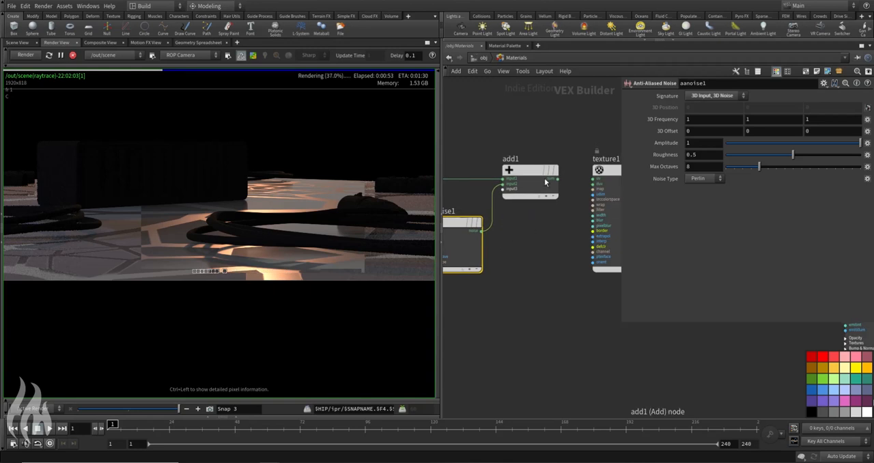
pyautogui.click(558, 179)
pyautogui.click(599, 179)
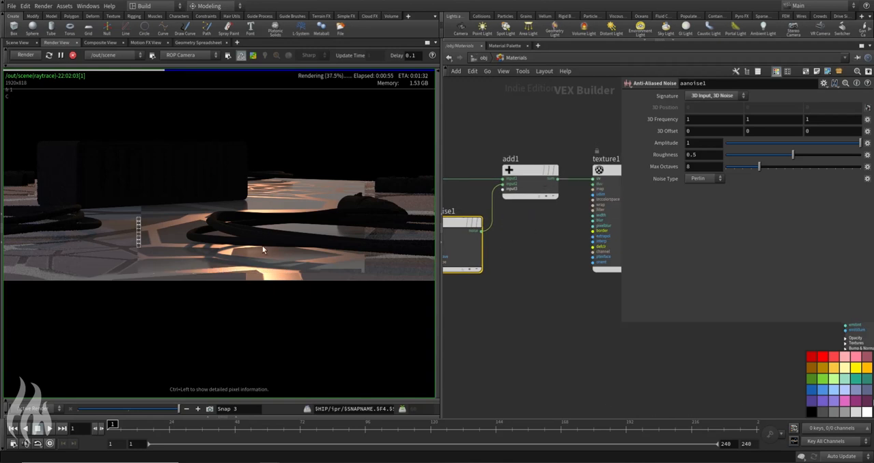
# Step: Take a render snapshot and examine the noise-distorted reflections on the ground behind the cable
pyautogui.click(210, 409)
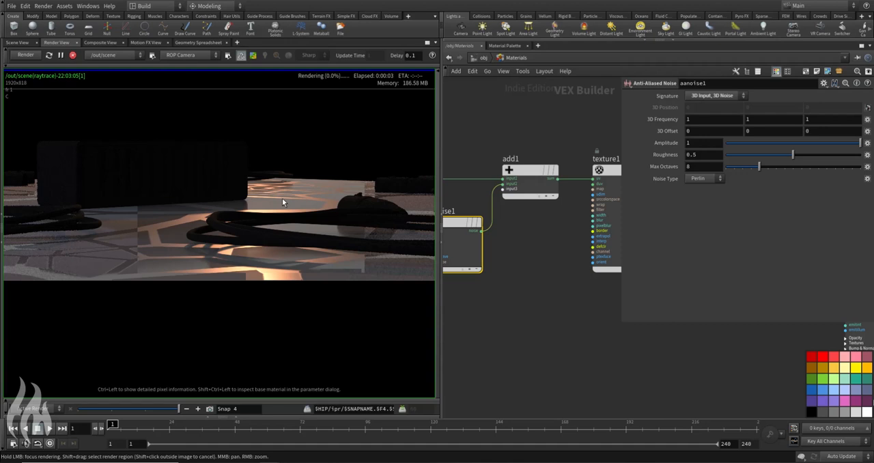
pyautogui.click(282, 198)
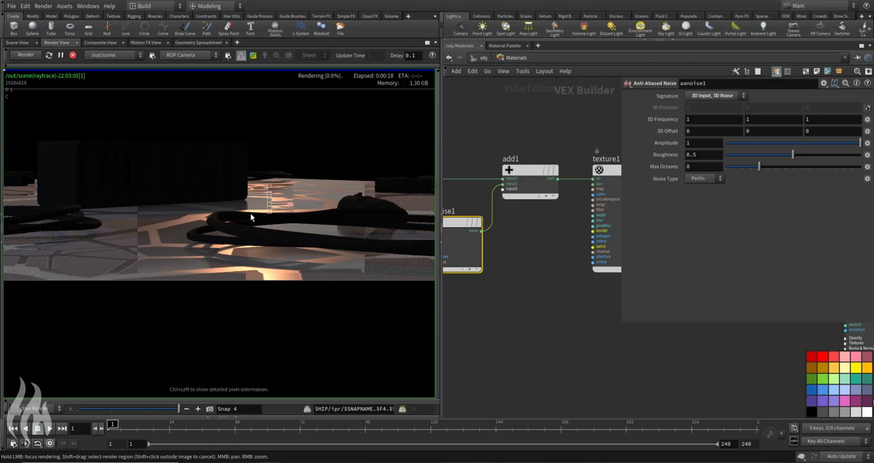
pyautogui.click(274, 187)
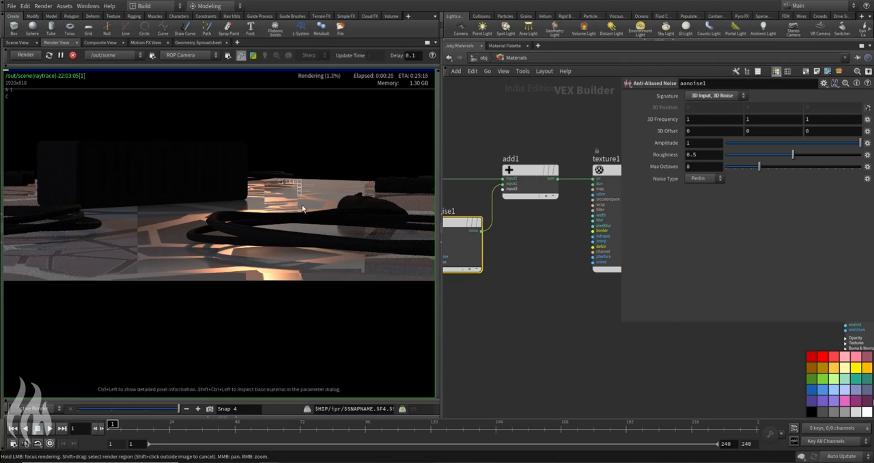
pyautogui.scroll(3, 290, 209)
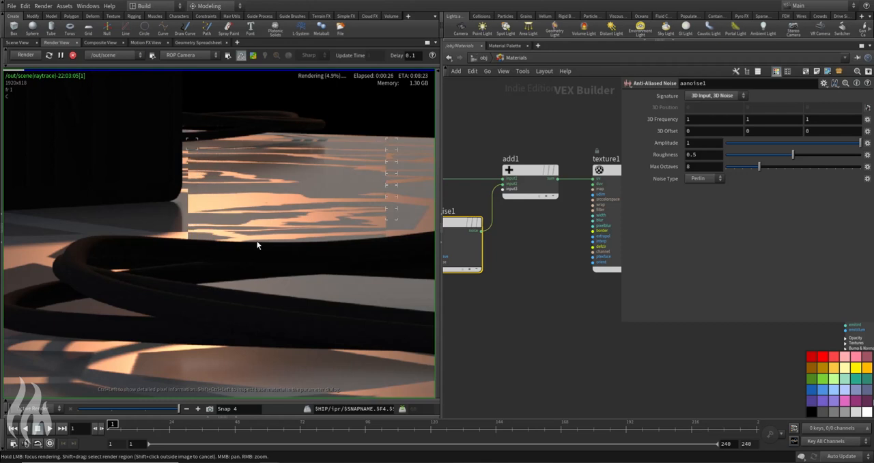
pyautogui.scroll(-4, 262, 194)
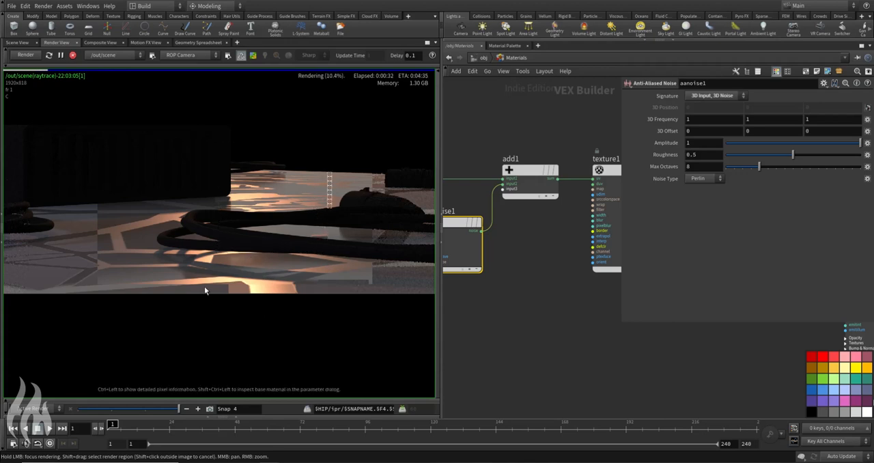
# Step: Turn on preview rendering and examine the distorted ground pattern across the whole frame
pyautogui.click(253, 56)
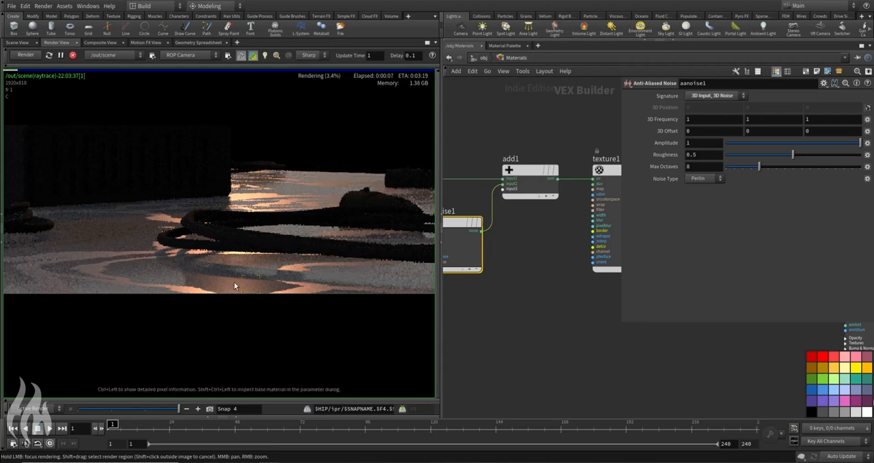
pyautogui.scroll(-3, 111, 259)
pyautogui.moveTo(132, 252); pyautogui.dragTo(129, 262, button='middle')
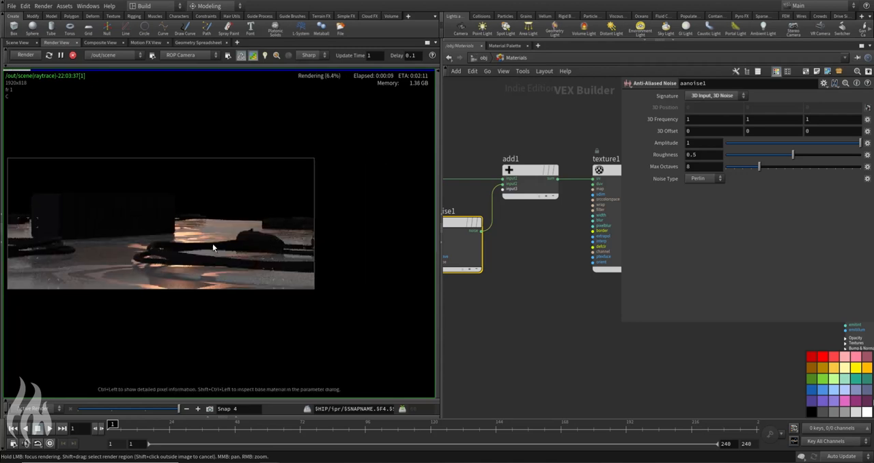
# Step: Copy the noise node's X frequency and paste it as a relative reference into its Y and Z frequencies
pyautogui.scroll(2, 213, 246)
pyautogui.moveTo(535, 304); pyautogui.dragTo(580, 312, button='middle')
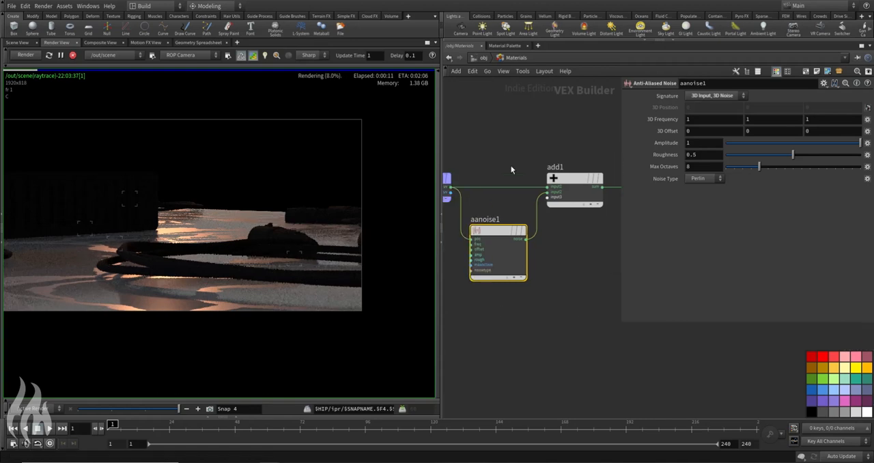
pyautogui.rightClick(702, 119)
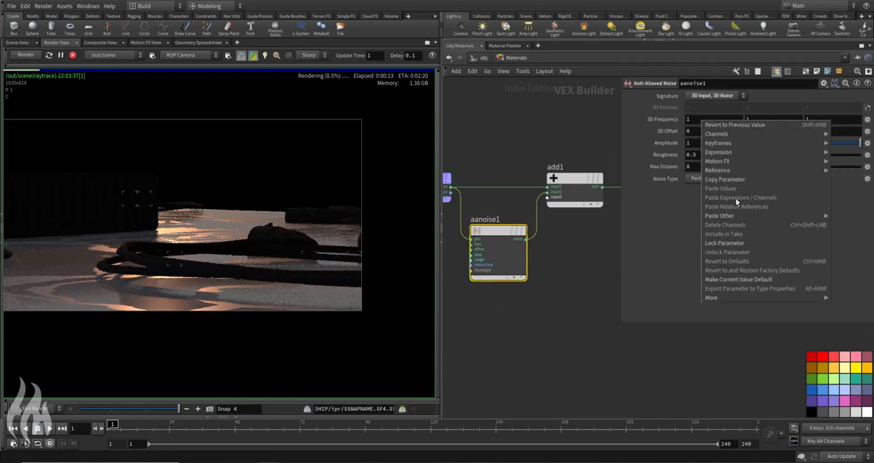
pyautogui.click(691, 117)
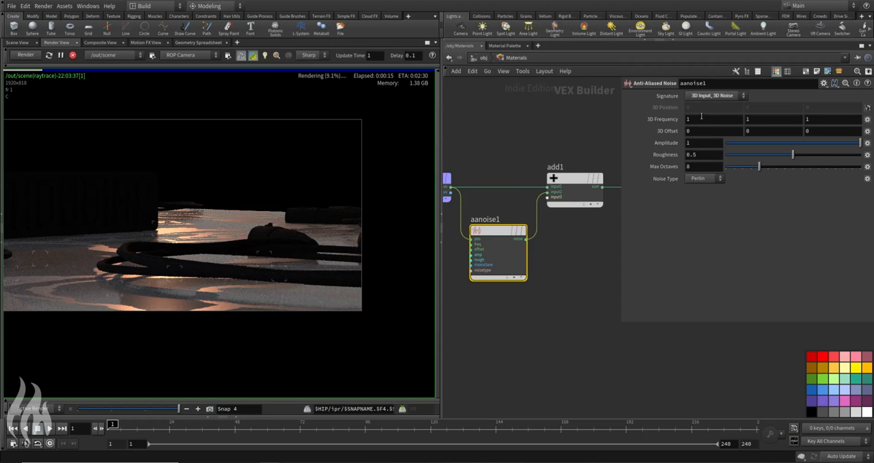
pyautogui.rightClick(706, 118)
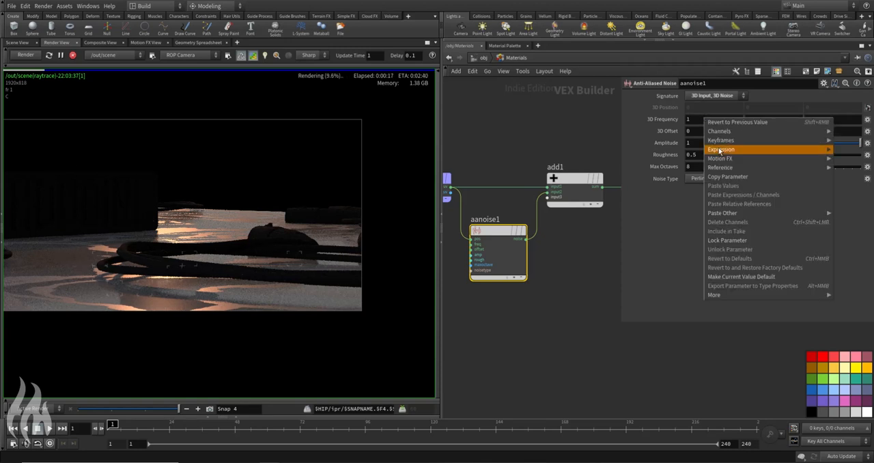
pyautogui.click(721, 177)
pyautogui.rightClick(743, 119)
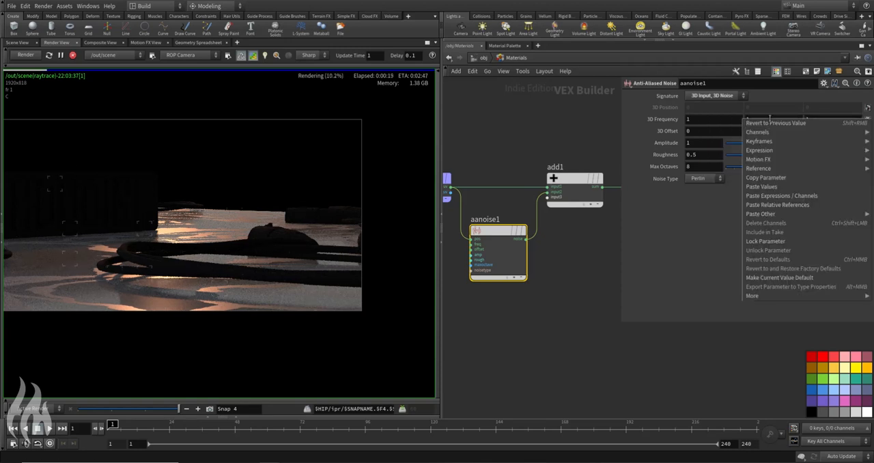
pyautogui.click(786, 203)
pyautogui.rightClick(827, 117)
pyautogui.click(818, 198)
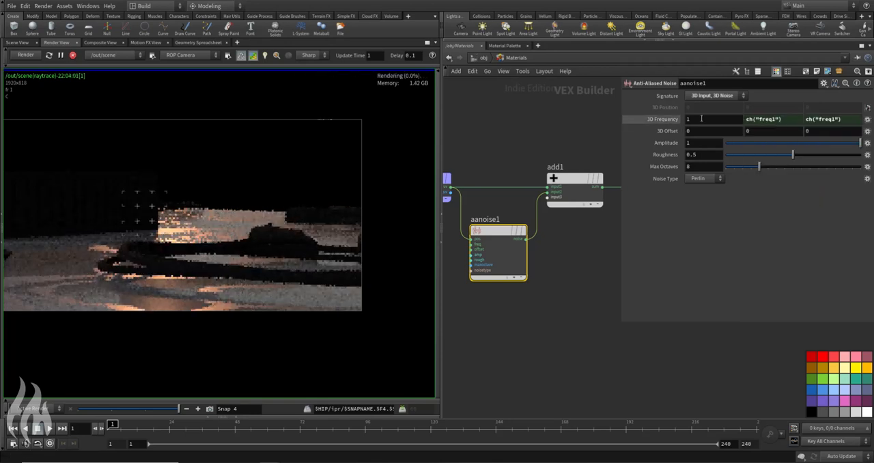
# Step: Set the noise's X frequency to 20 so all three linked components follow it
pyautogui.click(670, 121)
pyautogui.click(701, 118)
pyautogui.doubleClick(701, 119)
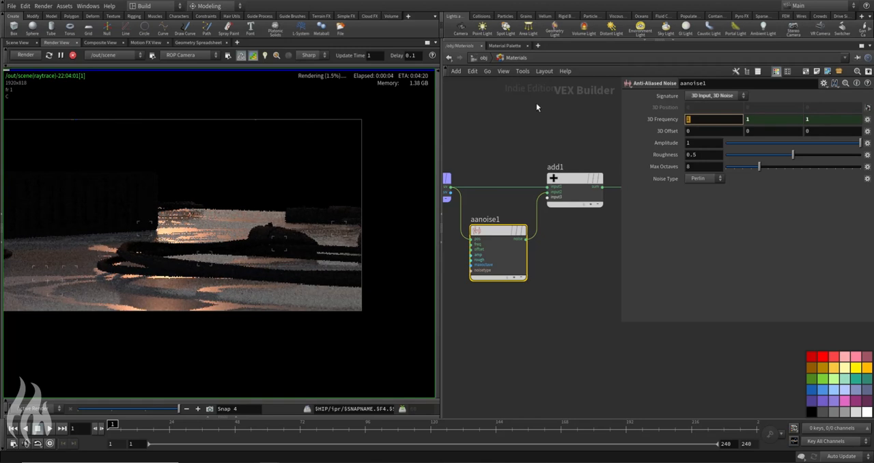
pyautogui.write('20')
pyautogui.press('Return')
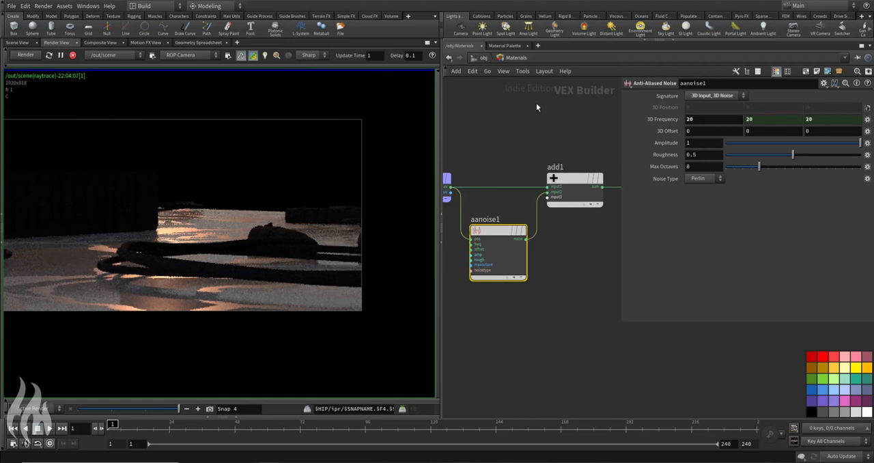
pyautogui.moveTo(201, 311)
pyautogui.mouseDown()
pyautogui.moveTo(178, 299)
pyautogui.moveTo(146, 299)
pyautogui.moveTo(157, 293)
pyautogui.moveTo(169, 299)
pyautogui.moveTo(68, 310)
pyautogui.moveTo(103, 315)
pyautogui.moveTo(191, 245)
pyautogui.moveTo(171, 232)
pyautogui.moveTo(43, 284)
pyautogui.mouseUp()
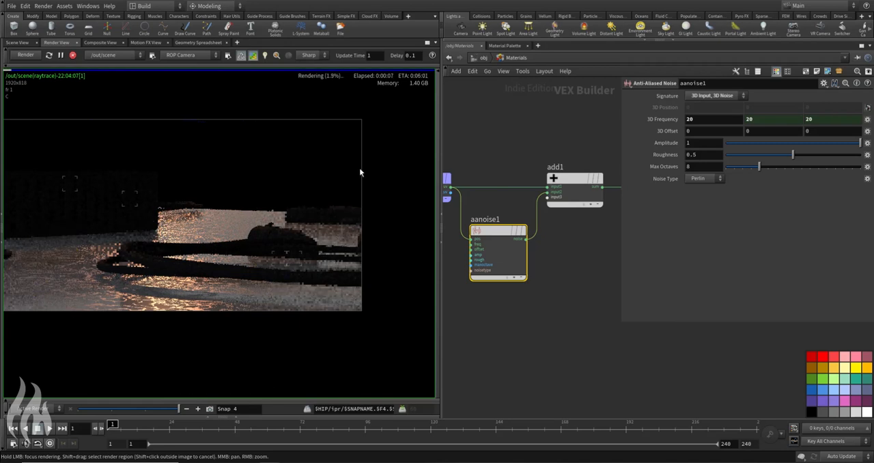
# Step: Try a noise amplitude of 0.1, set it to 0.25, and check the reflections in the render
pyautogui.doubleClick(704, 142)
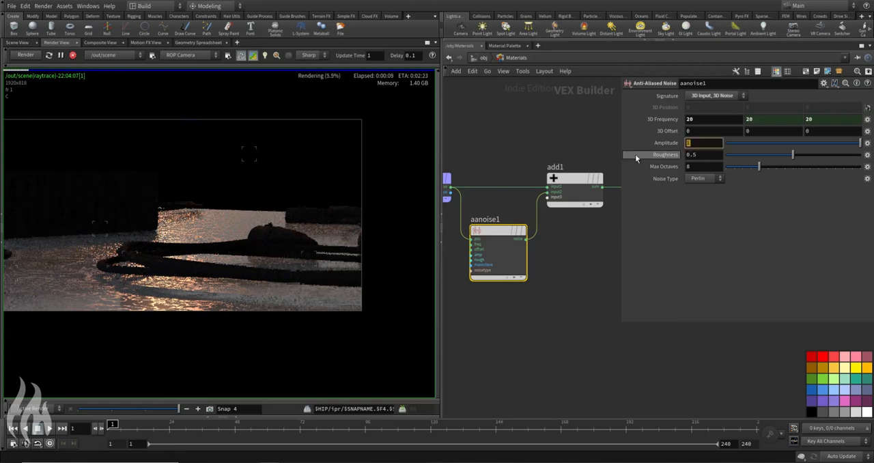
pyautogui.write('0.1')
pyautogui.press('Return')
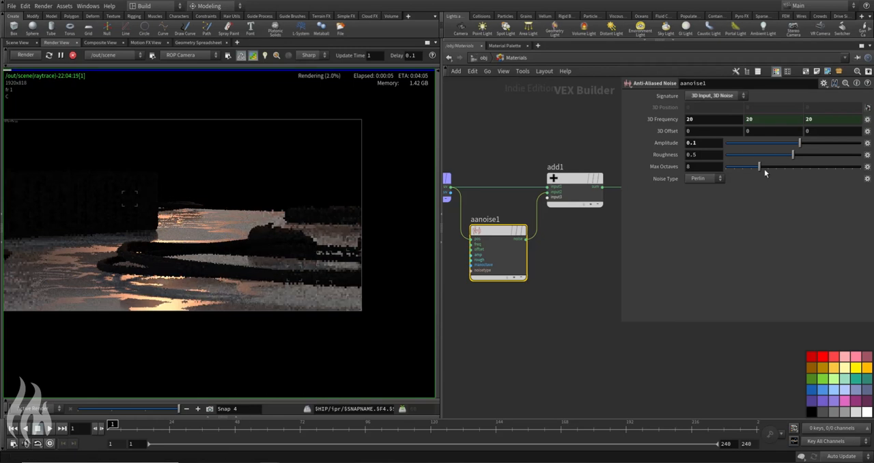
pyautogui.press('Return')
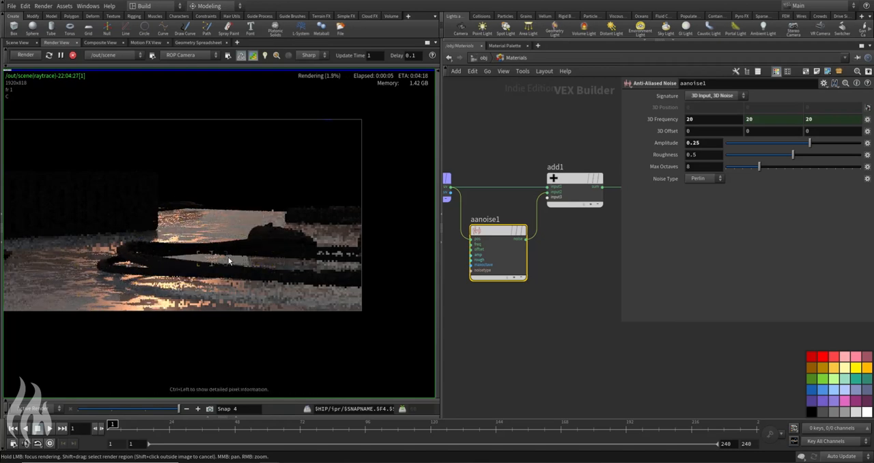
pyautogui.scroll(-2, 221, 325)
pyautogui.scroll(-2, 222, 324)
pyautogui.moveTo(222, 325); pyautogui.dragTo(279, 302, button='middle')
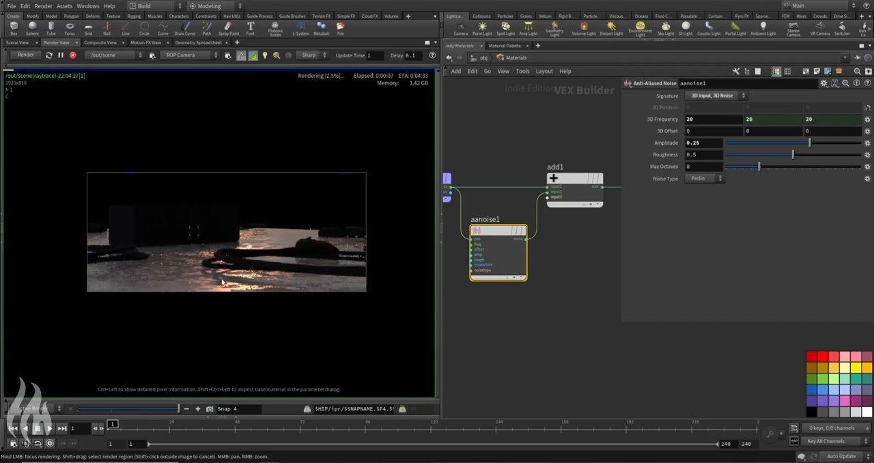
pyautogui.scroll(4, 252, 232)
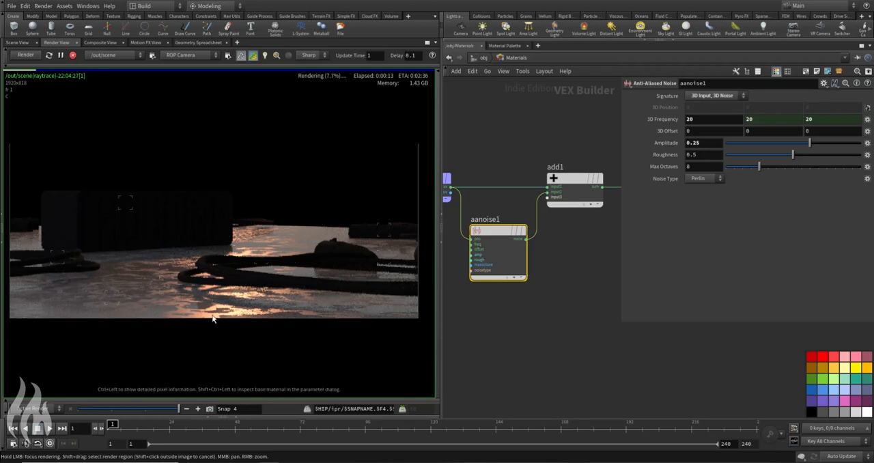
# Step: Set the noise's Max Octaves to 10 and examine the ground reflections around the cable and speaker
pyautogui.scroll(-2, 292, 278)
pyautogui.scroll(2, 310, 271)
pyautogui.scroll(2, 310, 271)
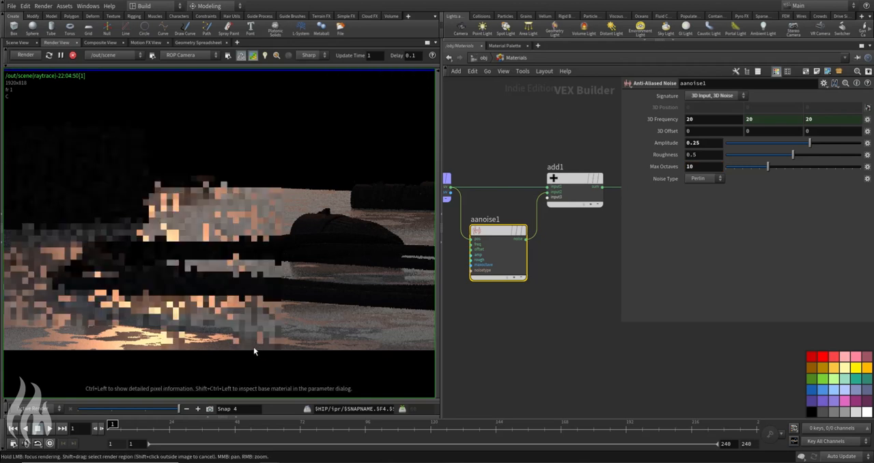
pyautogui.moveTo(211, 341)
pyautogui.mouseDown()
pyautogui.moveTo(213, 350)
pyautogui.moveTo(267, 333)
pyautogui.moveTo(229, 348)
pyautogui.moveTo(211, 330)
pyautogui.moveTo(250, 335)
pyautogui.moveTo(76, 321)
pyautogui.moveTo(158, 339)
pyautogui.moveTo(191, 225)
pyautogui.moveTo(221, 230)
pyautogui.moveTo(263, 220)
pyautogui.moveTo(183, 210)
pyautogui.moveTo(214, 191)
pyautogui.moveTo(199, 226)
pyautogui.mouseUp()
pyautogui.scroll(-3, 199, 227)
pyautogui.moveTo(212, 238); pyautogui.dragTo(328, 248, button='middle')
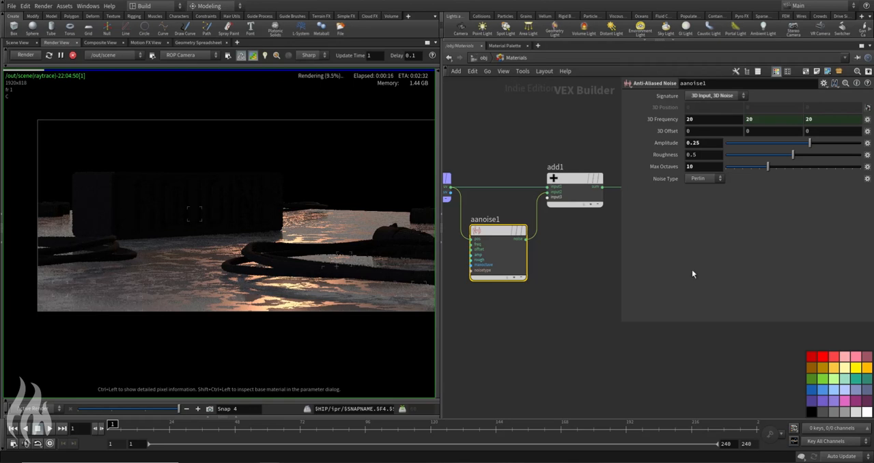
# Step: Return to the object network and set the intensity of lgt_area01 to 10
pyautogui.click(482, 57)
pyautogui.click(490, 256)
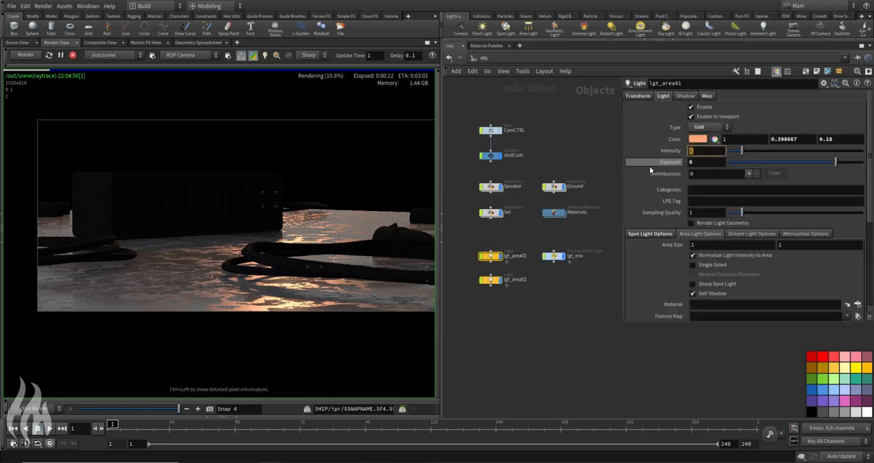
pyautogui.write('10')
pyautogui.press('Return')
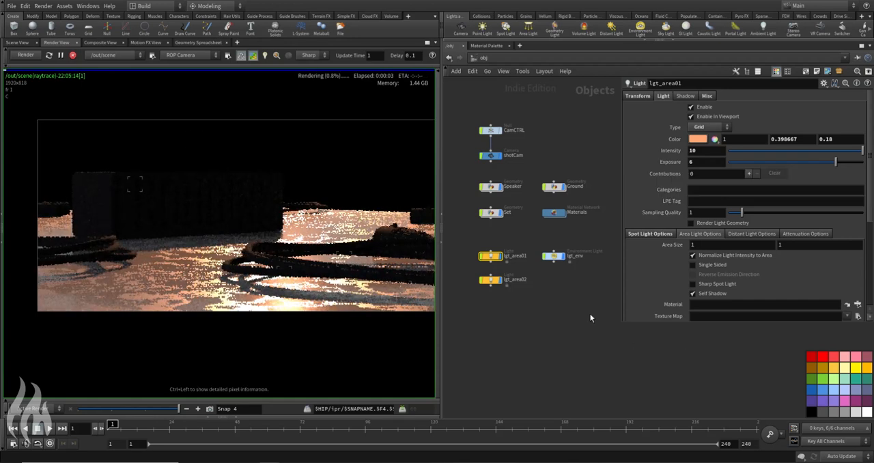
# Step: Try an exposure of 3 on lgt_area01, then set it to 4
pyautogui.moveTo(698, 162); pyautogui.dragTo(641, 171)
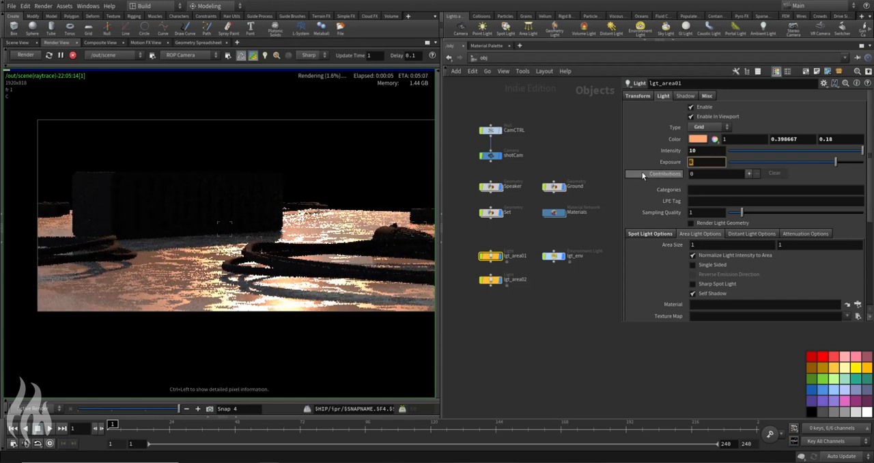
pyautogui.write('3')
pyautogui.press('Return')
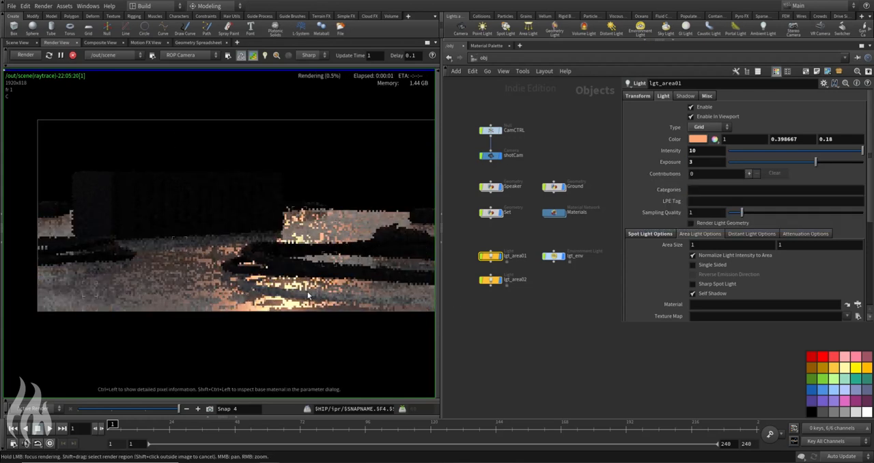
pyautogui.moveTo(711, 163); pyautogui.dragTo(650, 171)
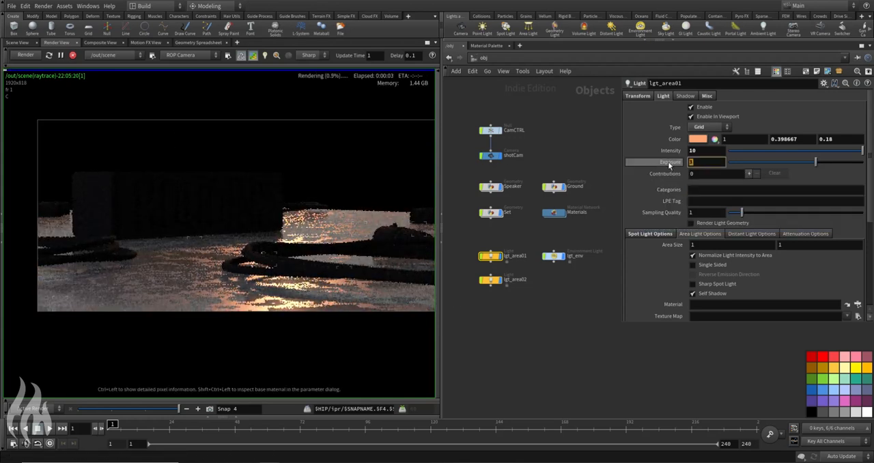
pyautogui.write('4')
pyautogui.press('Return')
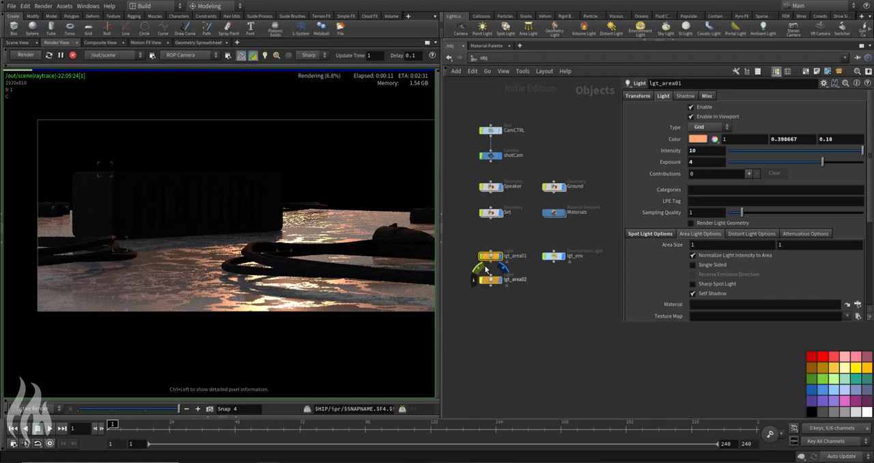
# Step: Duplicate lgt_area02 as a third area light below it and save the scene
pyautogui.click(487, 279)
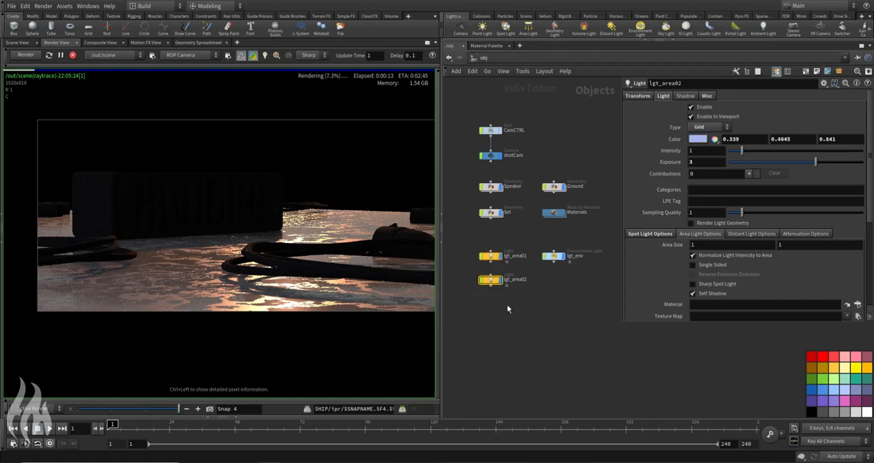
pyautogui.hotkey('ctrl', 'v')
pyautogui.click(491, 302)
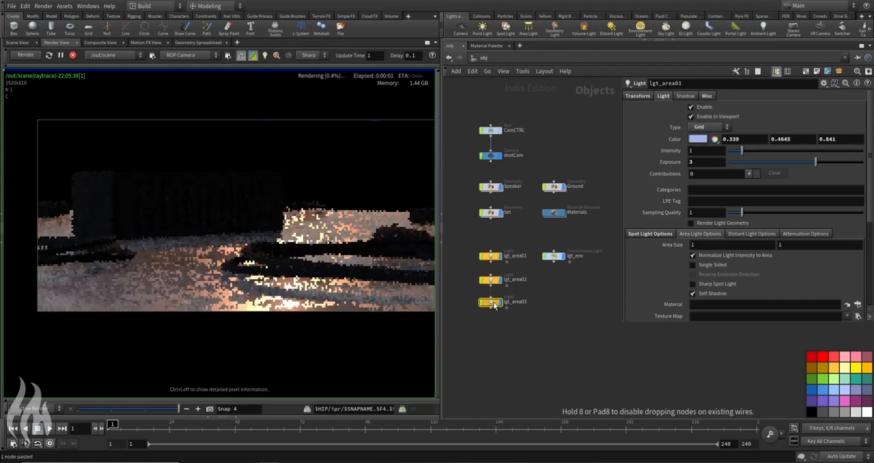
pyautogui.click(17, 43)
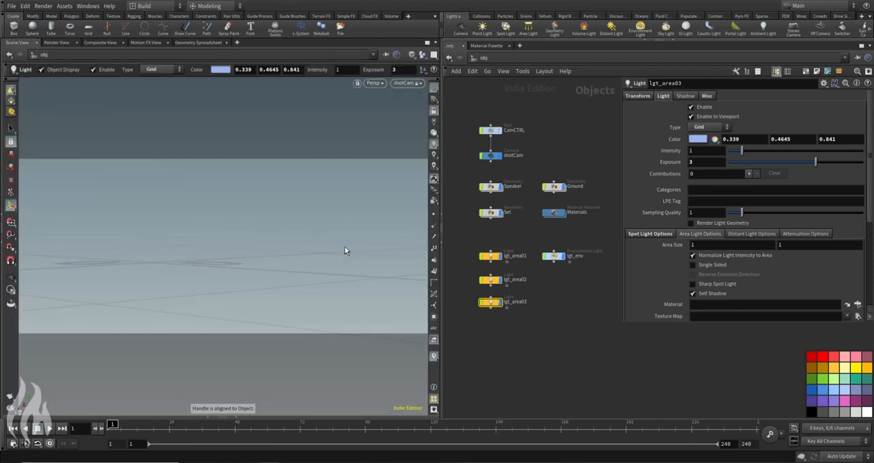
pyautogui.hotkey('ctrl', 's')
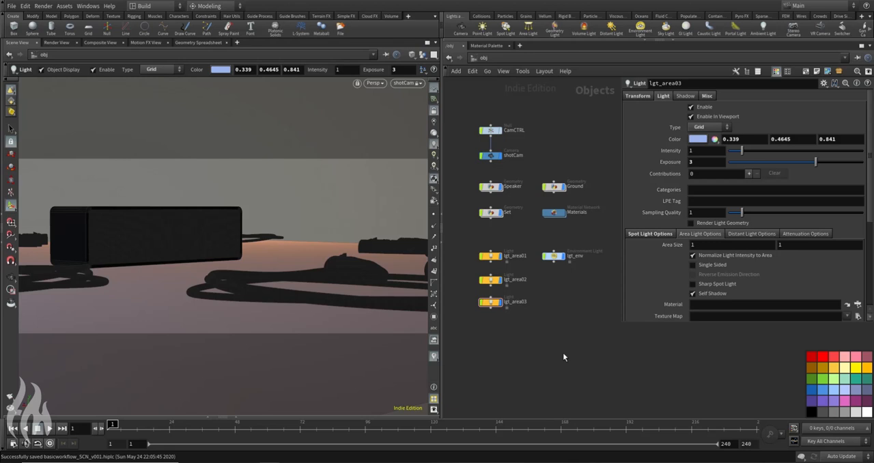
# Step: Look through lgt_area03, swing it to a high angle aimed down at the speaker, and return to the shotCam view
pyautogui.click(407, 84)
pyautogui.moveTo(412, 151)
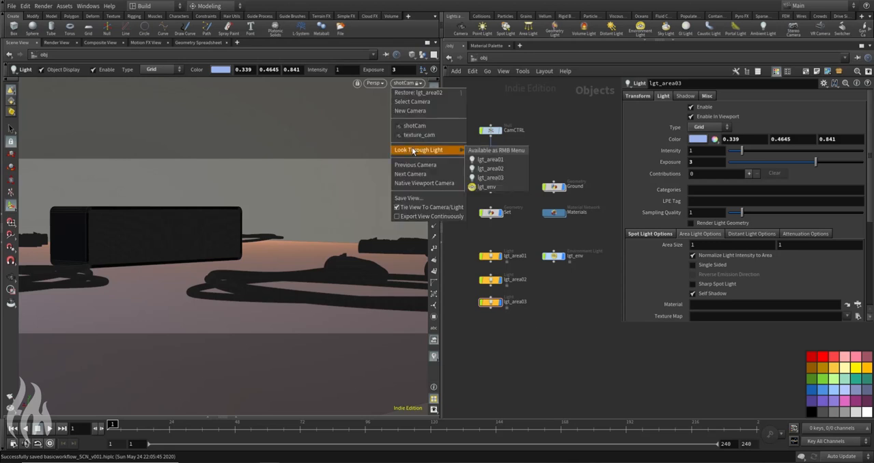
pyautogui.click(490, 177)
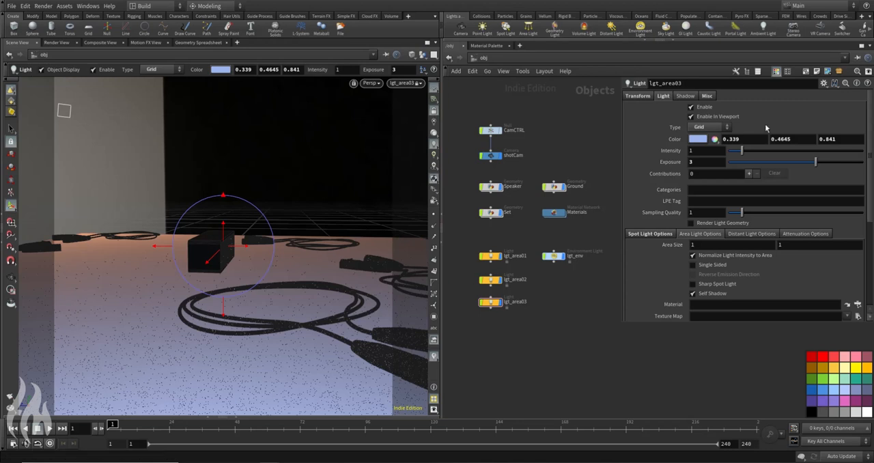
pyautogui.press('Escape')
pyautogui.moveTo(277, 185); pyautogui.dragTo(219, 254)
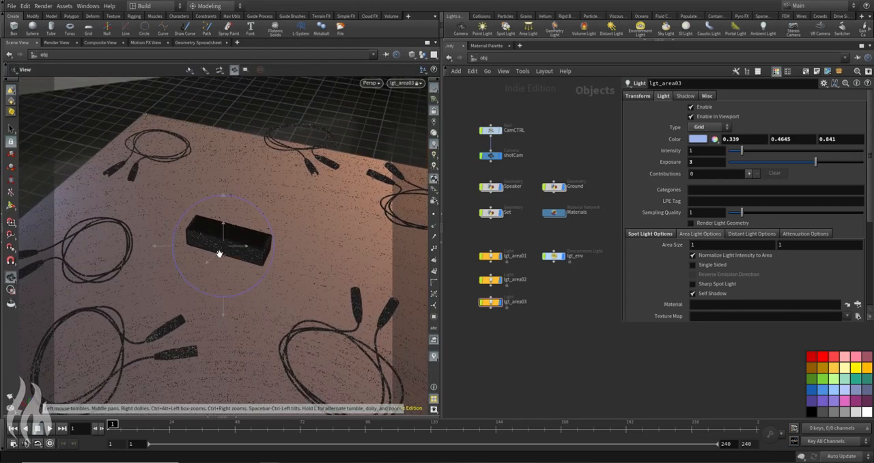
pyautogui.click(405, 83)
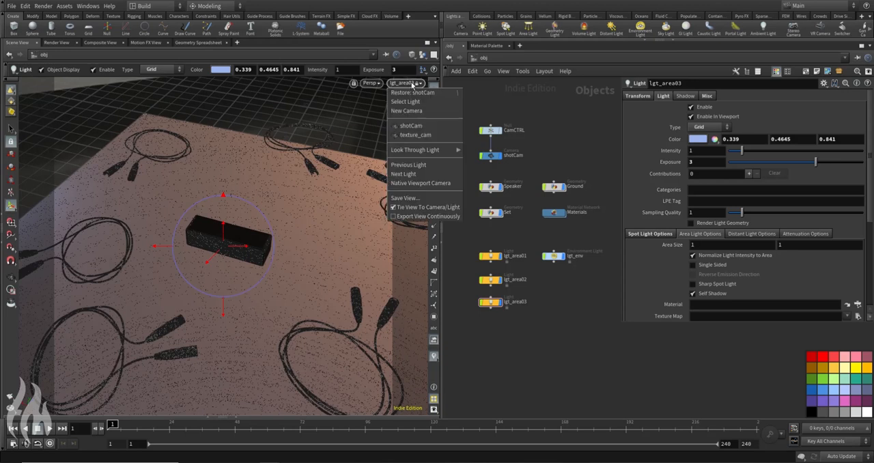
pyautogui.click(411, 127)
# Step: Return to the render view and restart the scene render with the new light
pyautogui.click(100, 45)
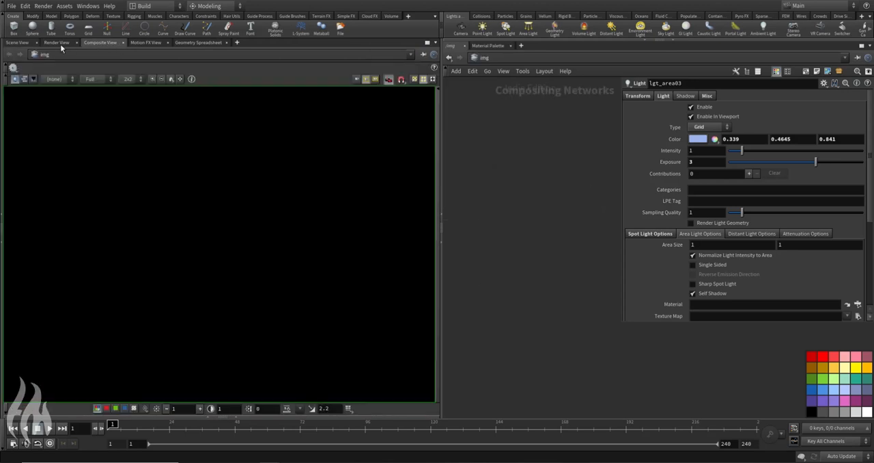
pyautogui.click(60, 44)
pyautogui.click(30, 57)
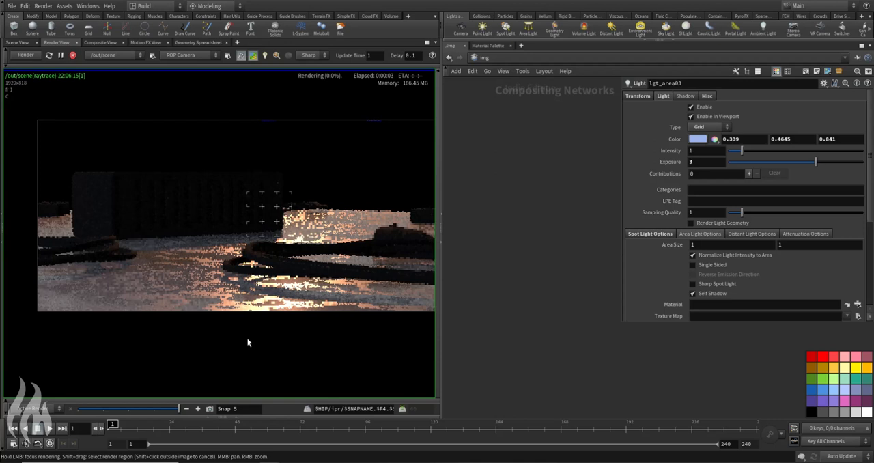
# Step: Go back to the object network and set lgt_area03's intensity to 10 and its exposure to 1
pyautogui.click(712, 153)
pyautogui.click(487, 58)
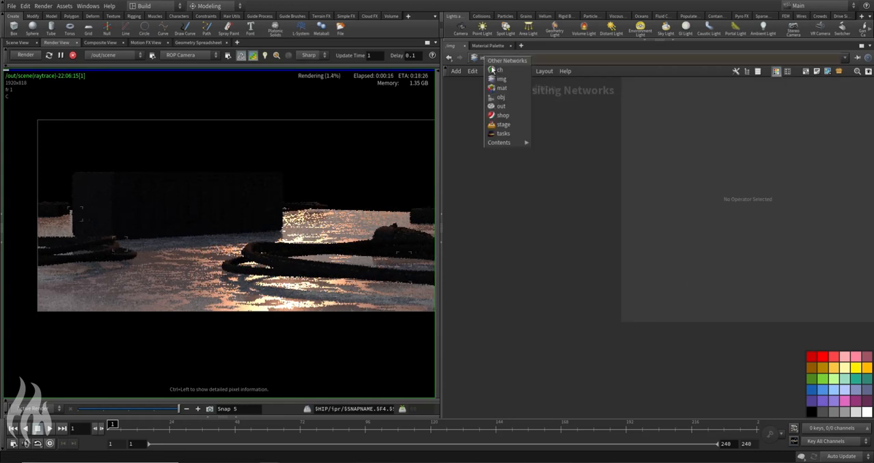
pyautogui.click(498, 103)
pyautogui.click(707, 151)
pyautogui.write('0')
pyautogui.press('Return')
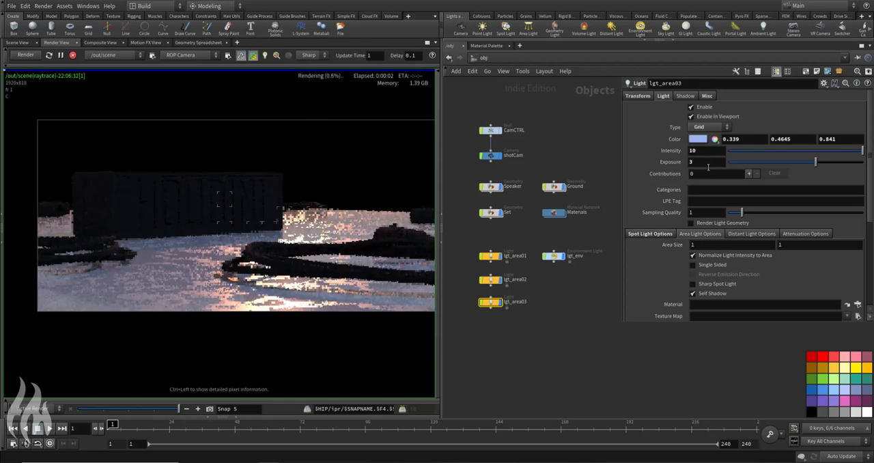
pyautogui.click(708, 161)
pyautogui.write('1')
pyautogui.press('Return')
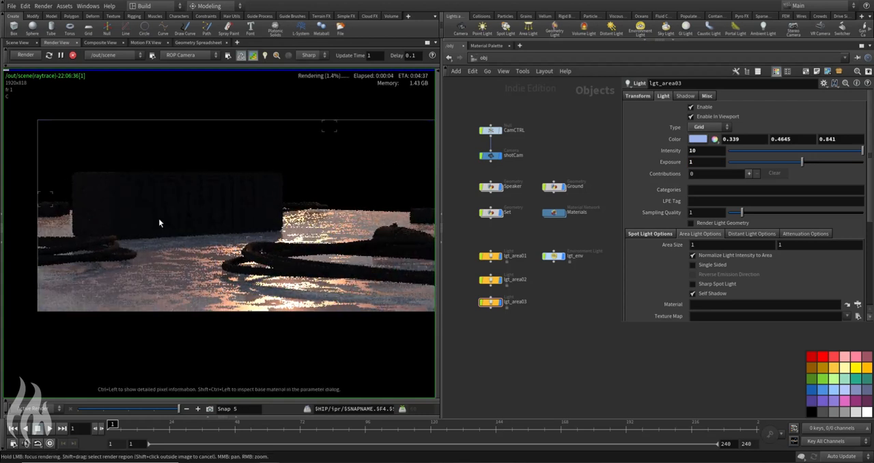
# Step: Delete the lgt_env environment light and go into the Materials network
pyautogui.click(561, 257)
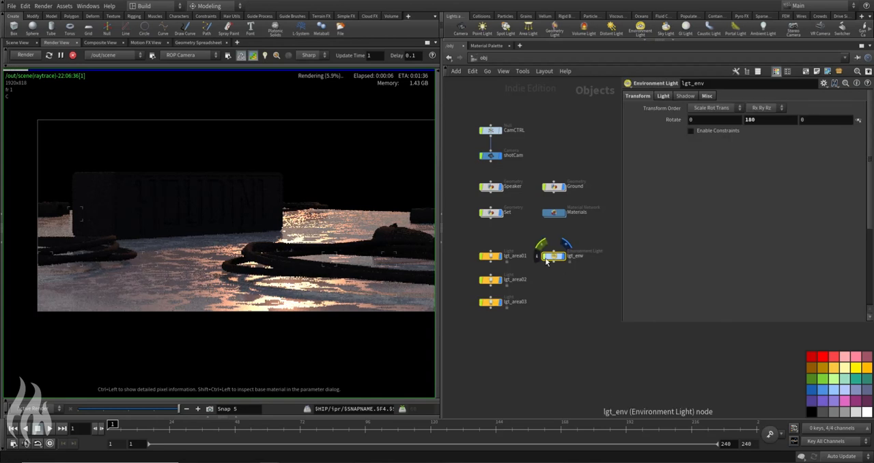
pyautogui.press('Delete')
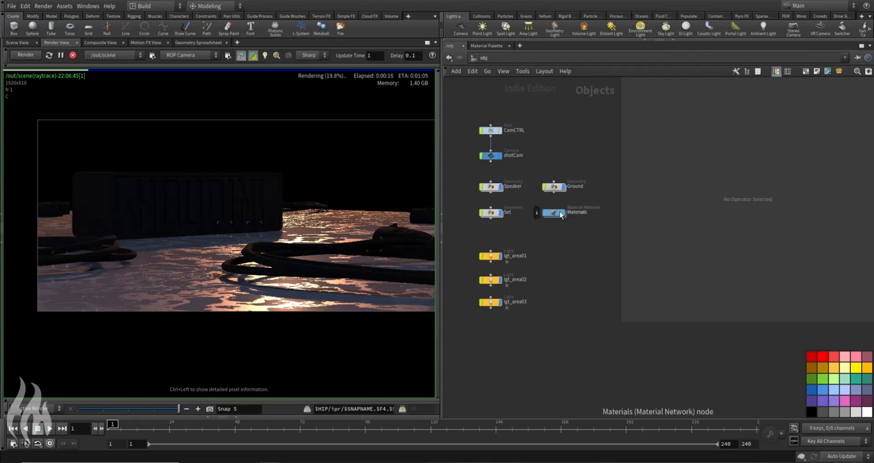
pyautogui.doubleClick(556, 213)
pyautogui.press('u')
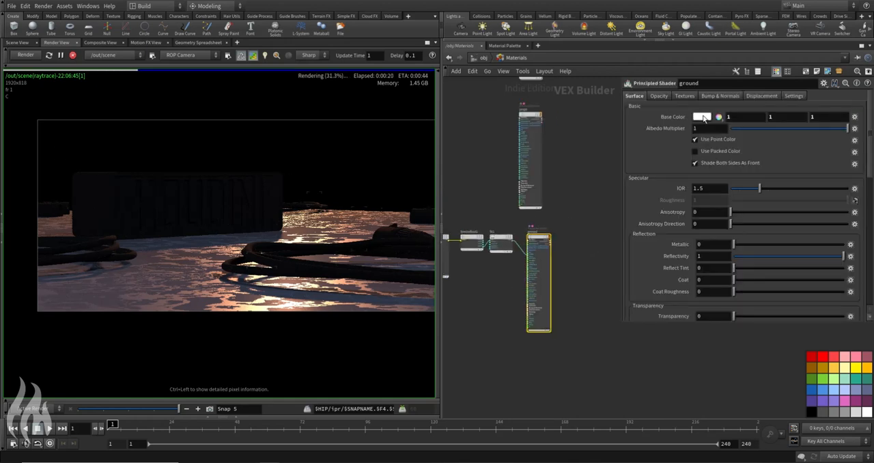
# Step: Darken the ground shader's base color to a near-black gray of 0.00625 per channel
pyautogui.click(703, 117)
pyautogui.click(688, 103)
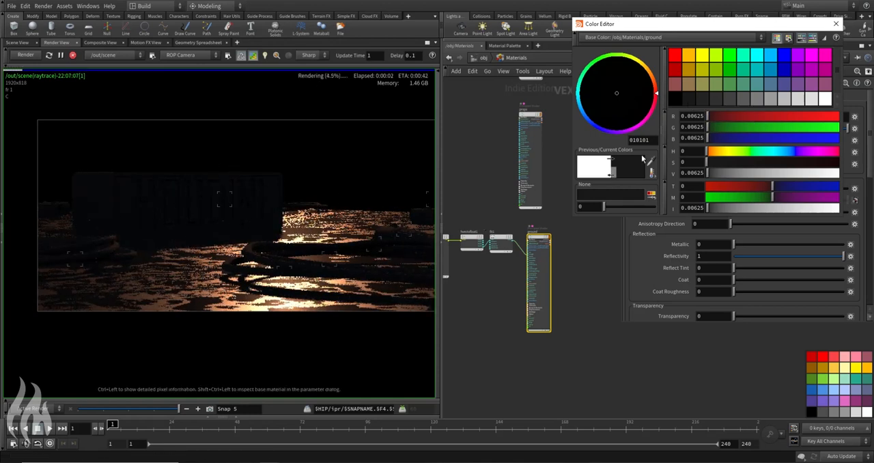
pyautogui.click(836, 24)
# Step: Try a destination minimum of 0 and a destination maximum of 0.4 on the ground's fit1 node
pyautogui.click(500, 239)
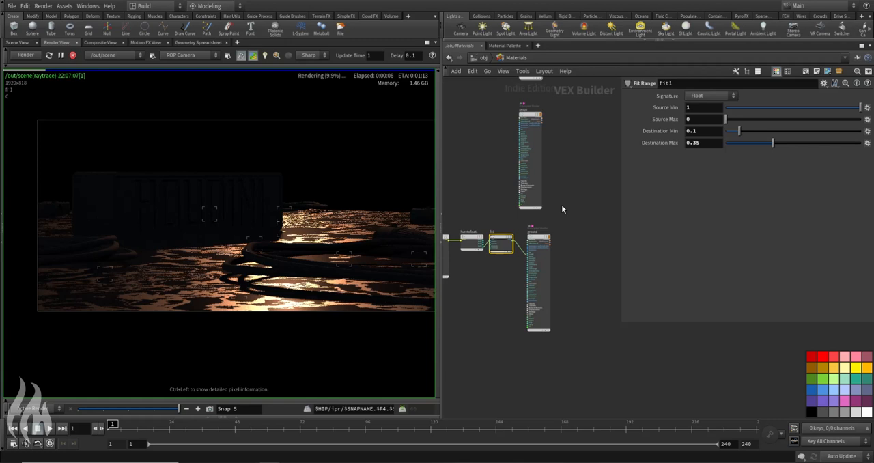
pyautogui.click(707, 130)
pyautogui.press('BackSpace')
pyautogui.press('BackSpace')
pyautogui.press('Return')
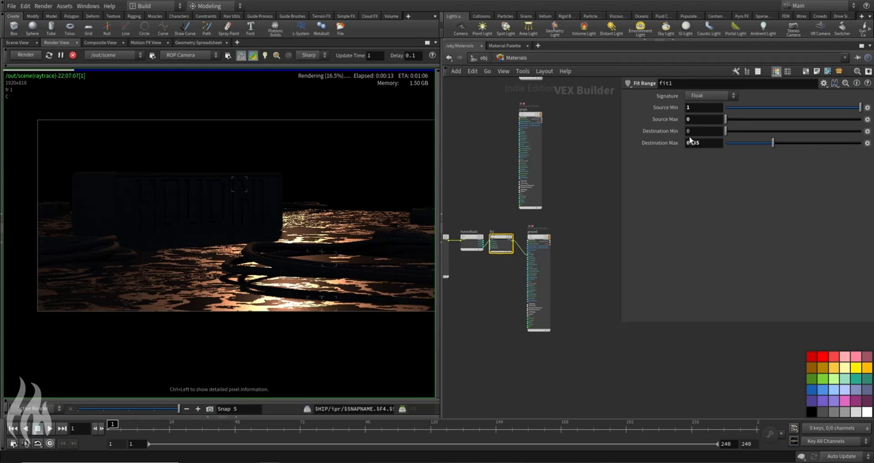
pyautogui.click(712, 144)
pyautogui.press('BackSpace')
pyautogui.press('BackSpace')
pyautogui.write('4')
pyautogui.press('Return')
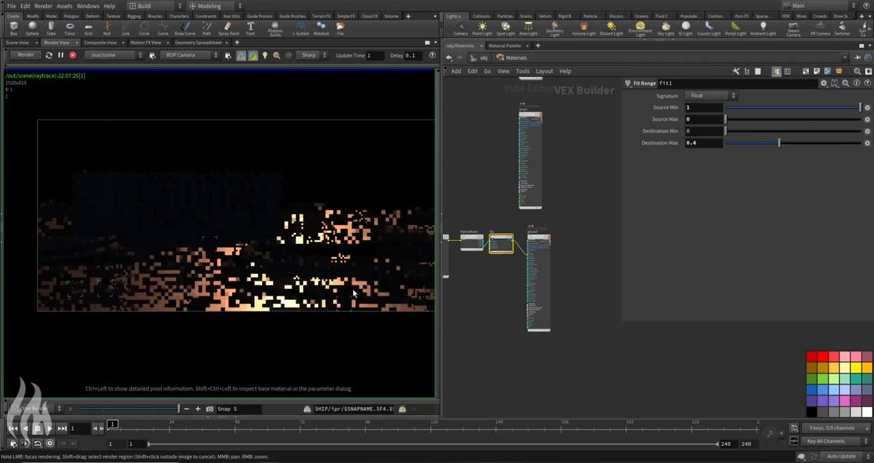
# Step: Set fit1's destination maximum to 0.2
pyautogui.click(716, 144)
pyautogui.press('BackSpace')
pyautogui.write('2')
pyautogui.press('Return')
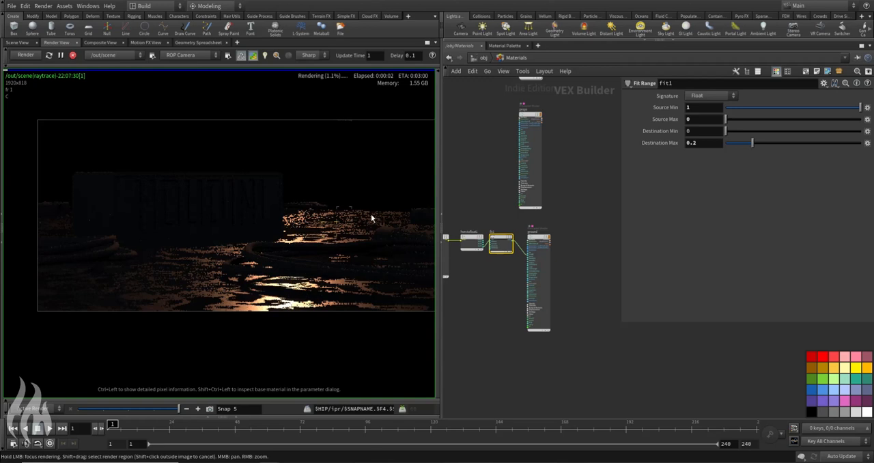
# Step: Try destination minimums of 0.05 and 0.15 on fit1
pyautogui.click(701, 129)
pyautogui.write('0.05')
pyautogui.press('Return')
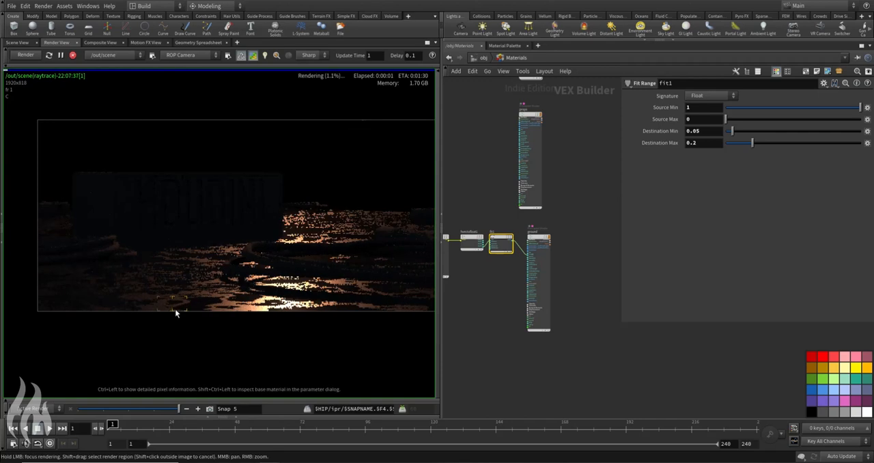
pyautogui.click(707, 132)
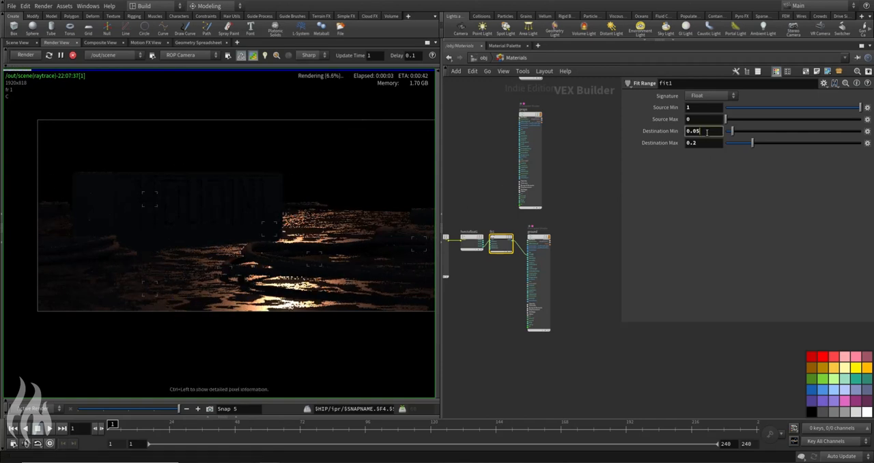
pyautogui.press('BackSpace')
pyautogui.write('15')
pyautogui.press('Return')
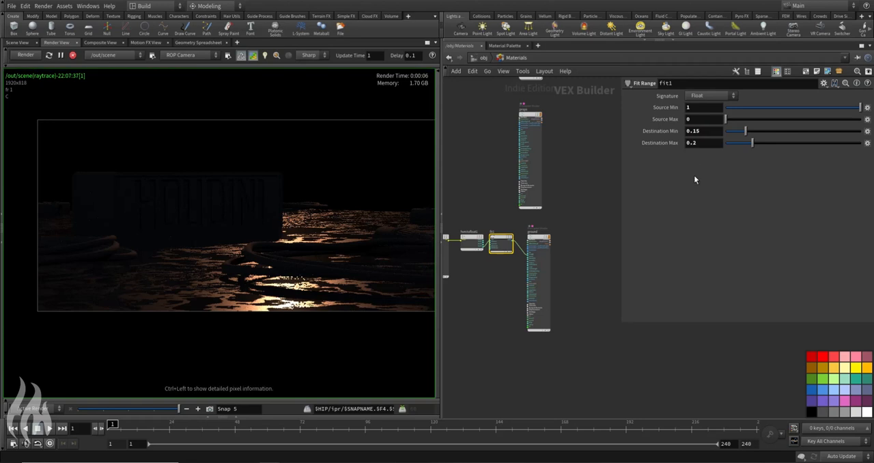
# Step: Set fit1's destination minimum to 0.1
pyautogui.click(712, 132)
pyautogui.press('BackSpace')
pyautogui.press('Return')
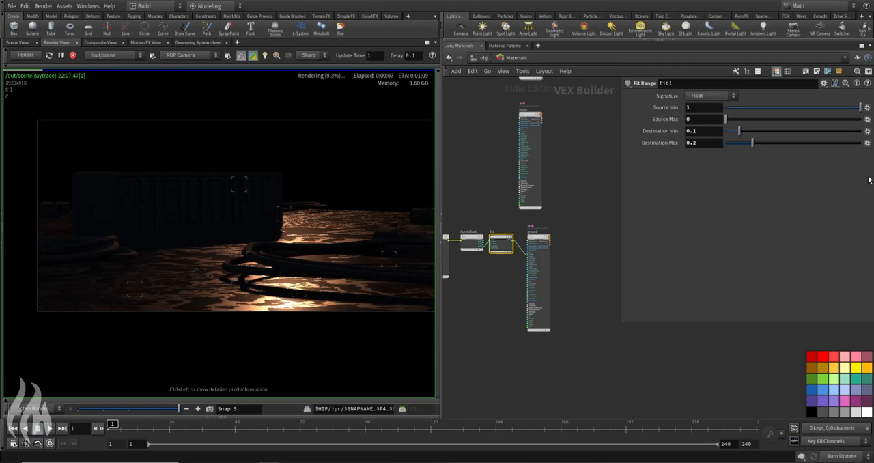
# Step: Select the props shader and nudge its node into rough alignment above the ground shader
pyautogui.click(531, 186)
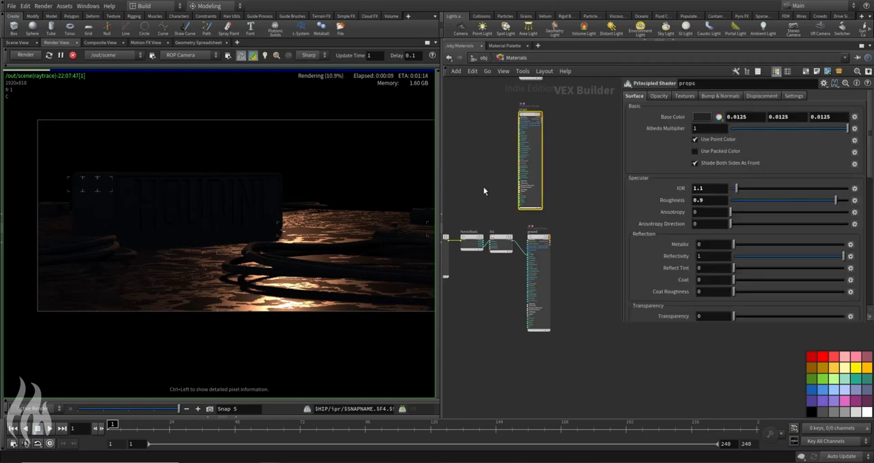
pyautogui.moveTo(468, 175); pyautogui.dragTo(496, 207, button='middle')
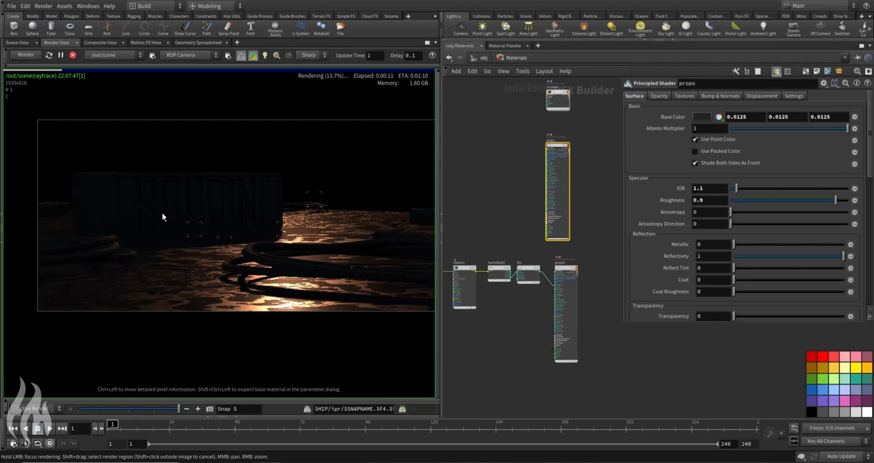
pyautogui.moveTo(550, 187); pyautogui.dragTo(562, 185)
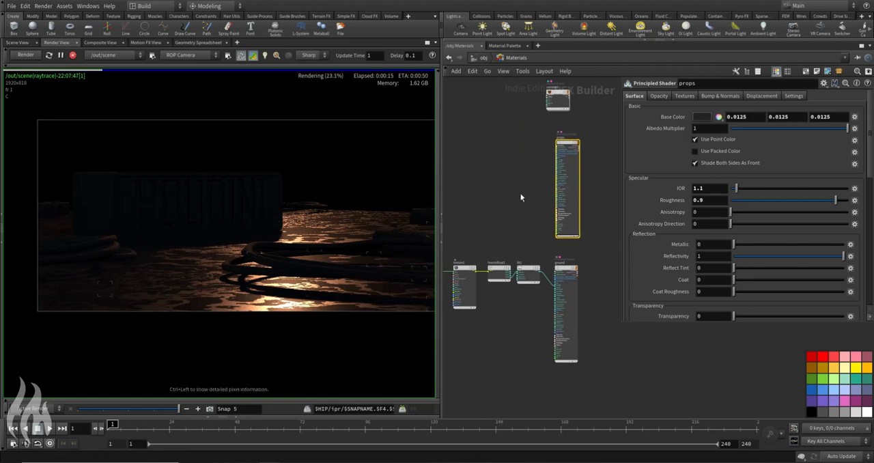
# Step: Add a Global Variables node to the empty area above the ground's noise chain, well ahead of the props shader
pyautogui.moveTo(524, 183); pyautogui.dragTo(590, 188, button='middle')
pyautogui.moveTo(454, 280); pyautogui.dragTo(508, 262, button='middle')
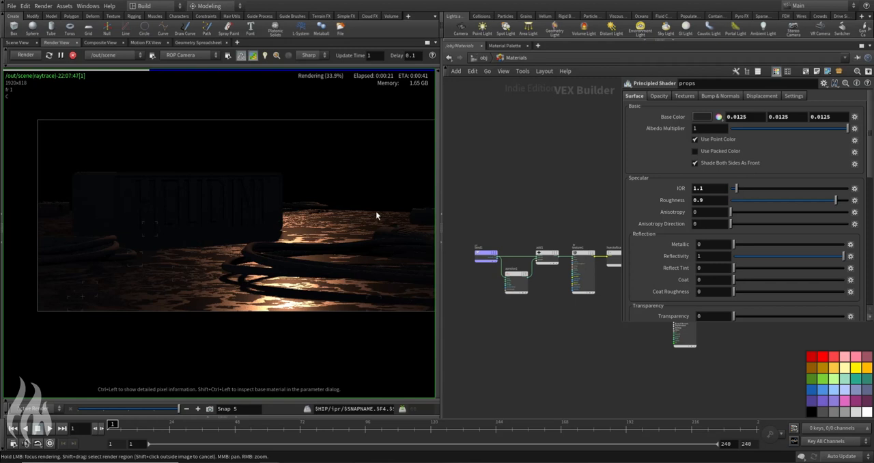
pyautogui.press('l')
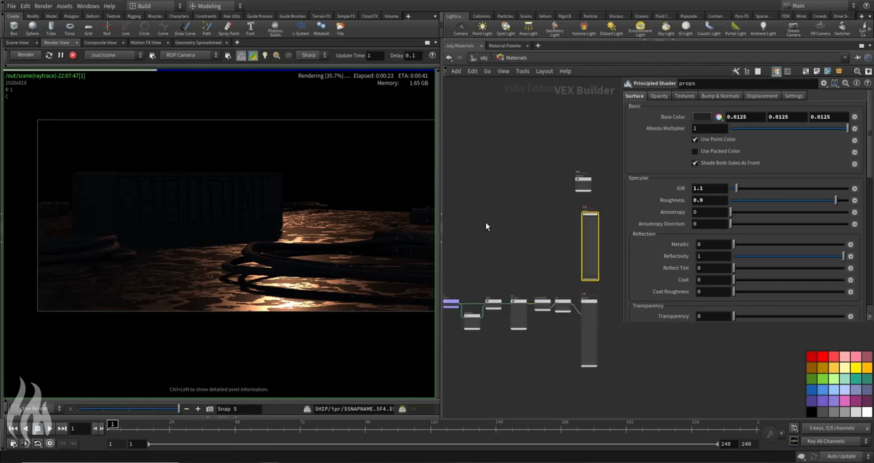
pyautogui.press('Tab')
pyautogui.write('globa')
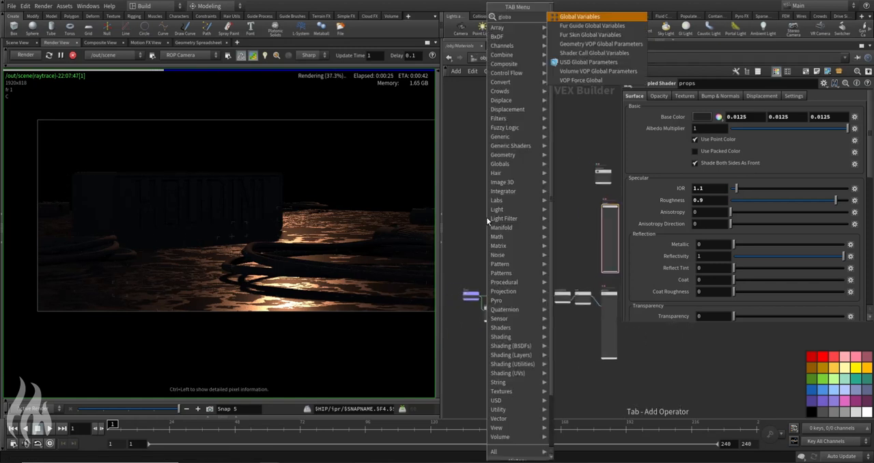
pyautogui.press('Return')
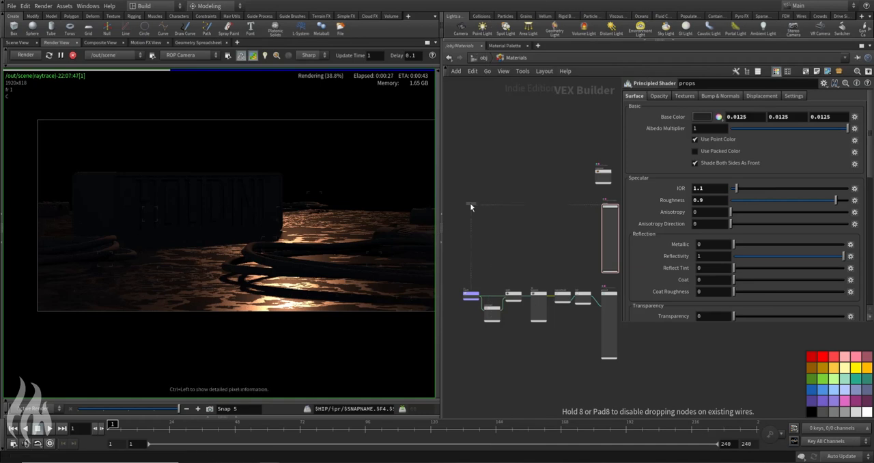
pyautogui.click(470, 205)
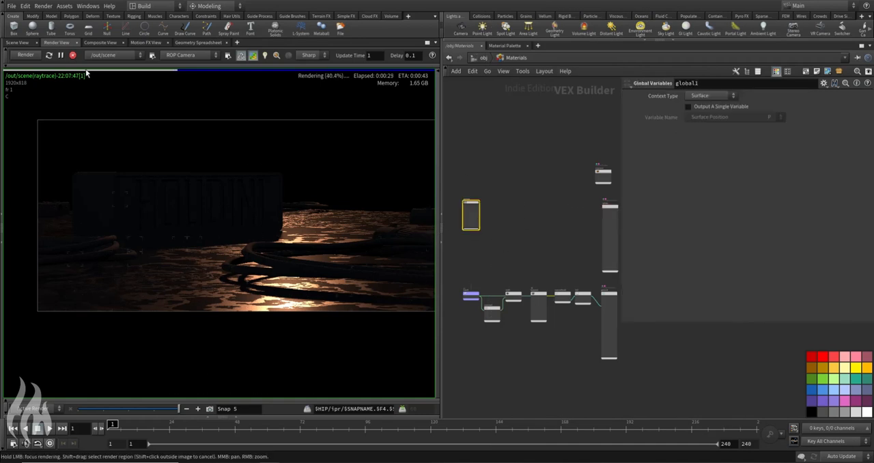
# Step: Connect the P output of global1 to a new Add node
pyautogui.scroll(5, 501, 198)
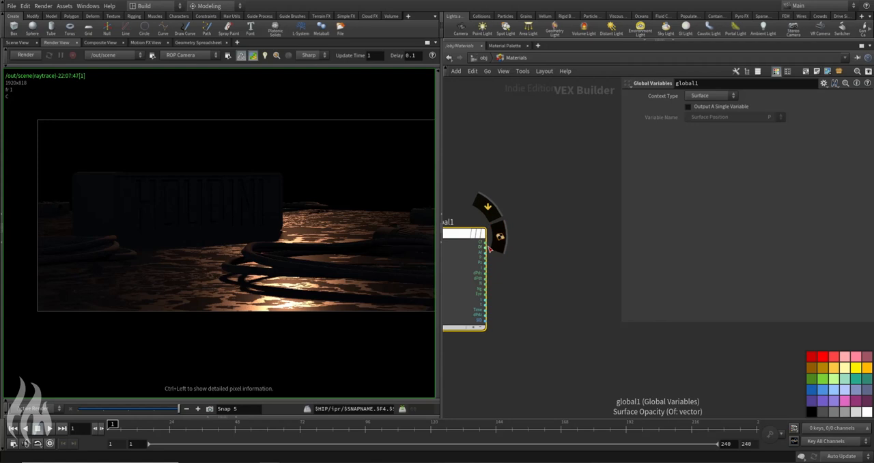
pyautogui.click(486, 259)
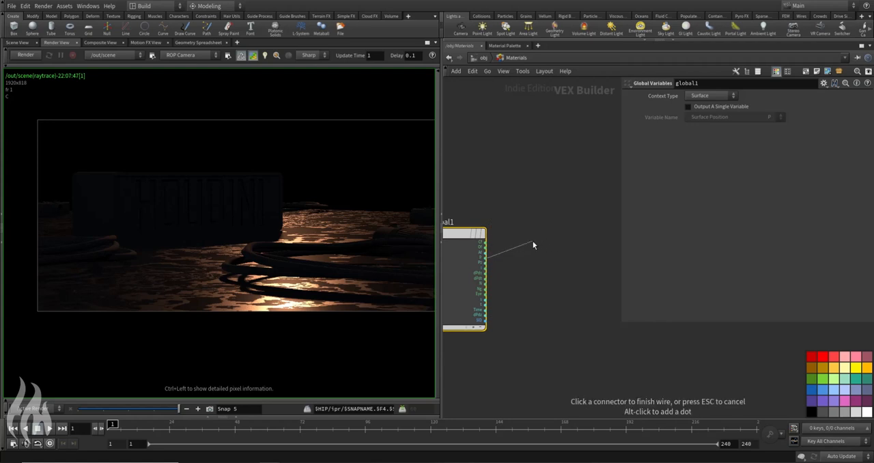
pyautogui.click(580, 254)
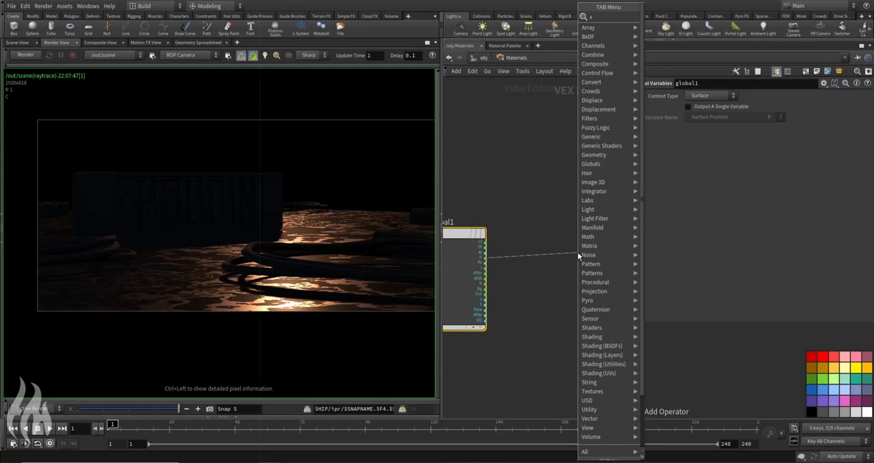
pyautogui.click(600, 18)
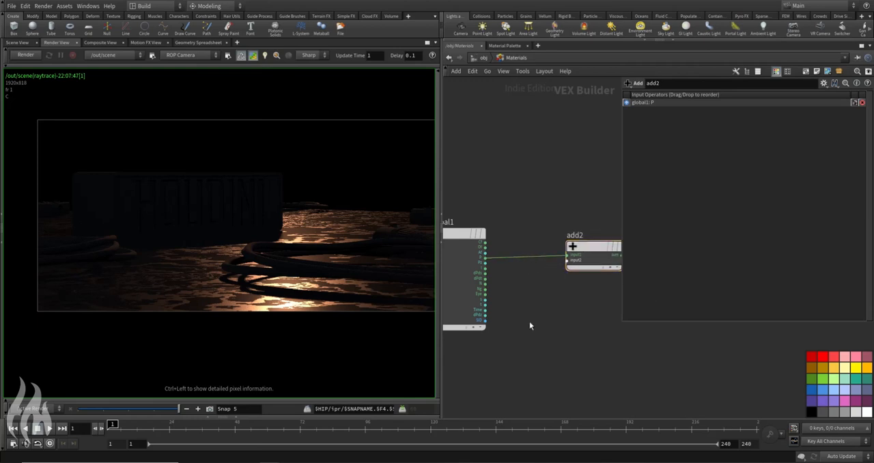
# Step: Add an Anti-Aliased Noise node fed by global1's P and wire its noise into the Add node's second input
pyautogui.press('Tab')
pyautogui.write('aanois')
pyautogui.press('Return')
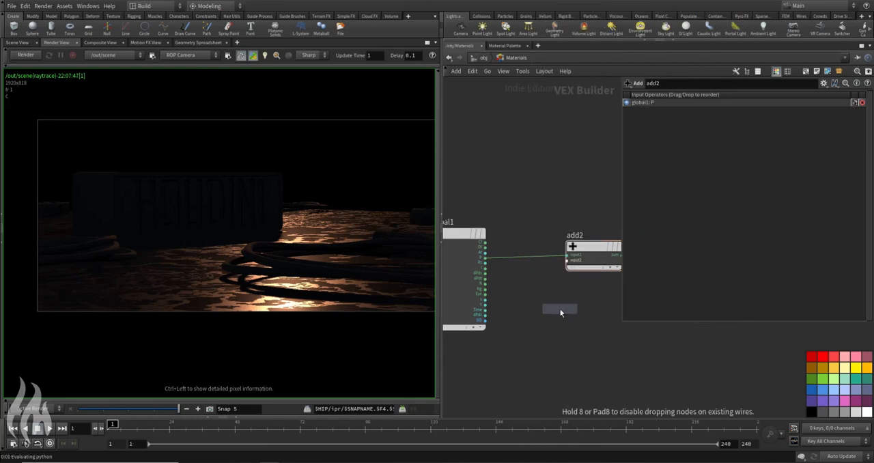
pyautogui.click(560, 308)
pyautogui.click(486, 259)
pyautogui.click(533, 315)
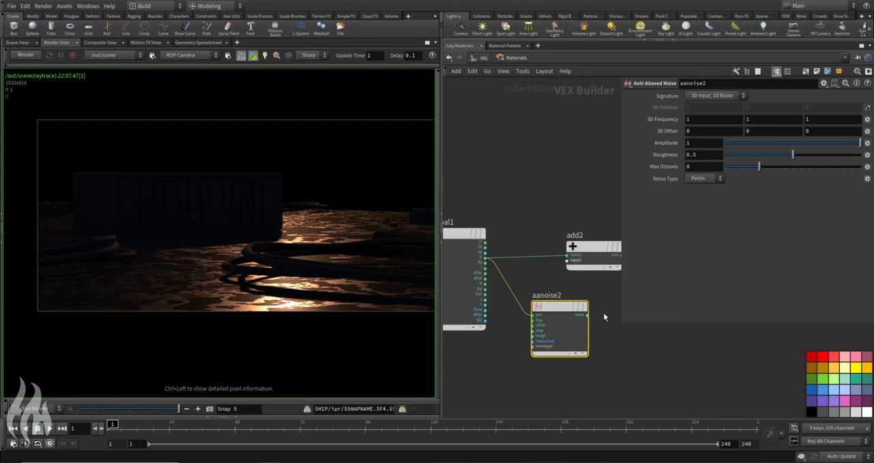
pyautogui.click(568, 261)
pyautogui.click(591, 312)
# Step: Move aanoise2 closer to its neighbours and set its signature to 3D Input, 3D Noise
pyautogui.scroll(-3, 569, 204)
pyautogui.moveTo(569, 204); pyautogui.dragTo(495, 223, button='middle')
pyautogui.moveTo(508, 252); pyautogui.dragTo(542, 248)
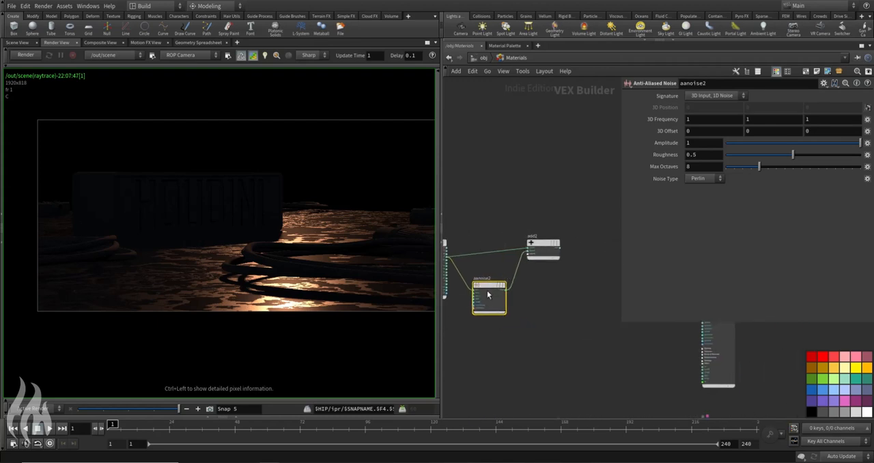
pyautogui.moveTo(489, 289); pyautogui.dragTo(483, 279)
pyautogui.click(717, 96)
pyautogui.click(717, 114)
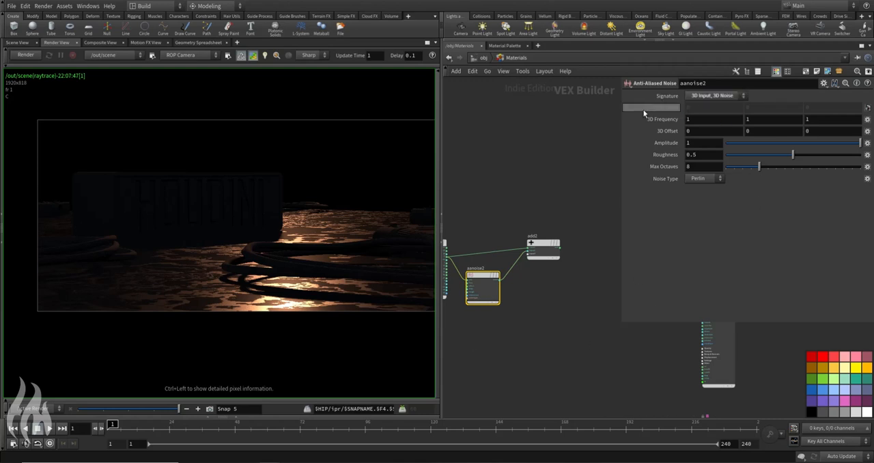
# Step: Link aanoise2's second and third frequency values to the first by relative reference and set its amplitude to 4
pyautogui.rightClick(710, 118)
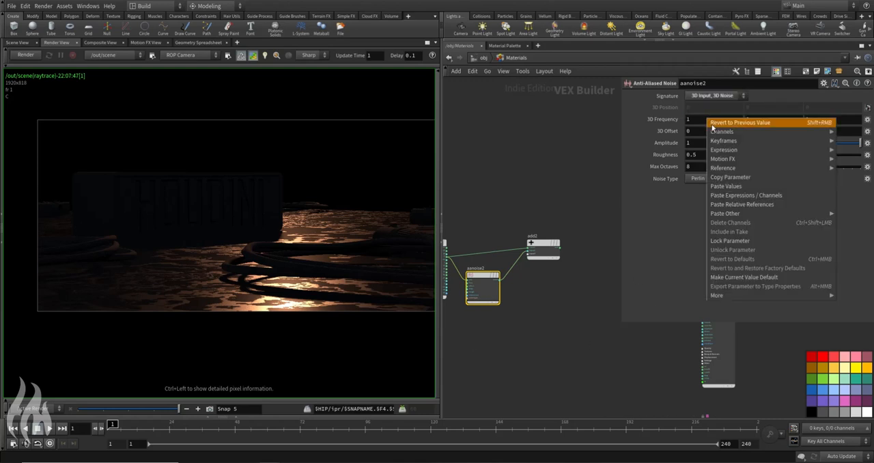
pyautogui.click(729, 176)
pyautogui.rightClick(746, 118)
pyautogui.click(772, 203)
pyautogui.rightClick(821, 120)
pyautogui.click(804, 205)
pyautogui.write('4')
pyautogui.press('Return')
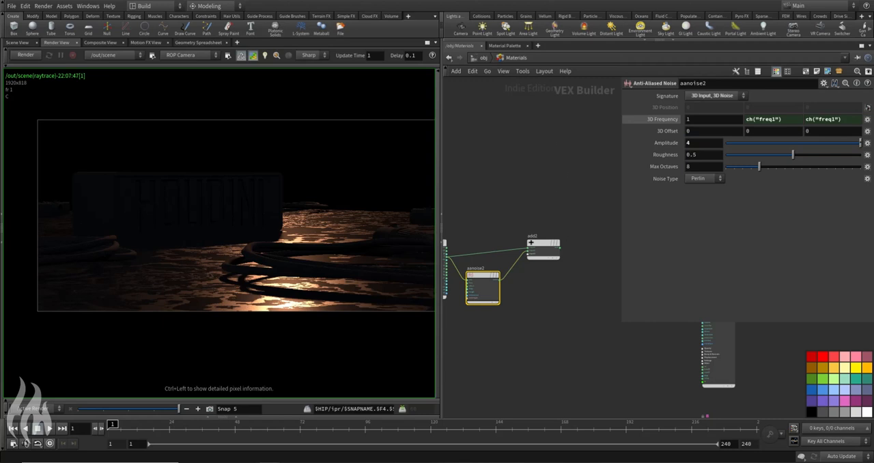
# Step: Add another Anti-Aliased Noise node after add2 and connect add2's sum to its position input
pyautogui.moveTo(546, 247)
pyautogui.mouseDown()
pyautogui.moveTo(531, 249)
pyautogui.moveTo(534, 256)
pyautogui.mouseUp()
pyautogui.press('Tab')
pyautogui.click(606, 230)
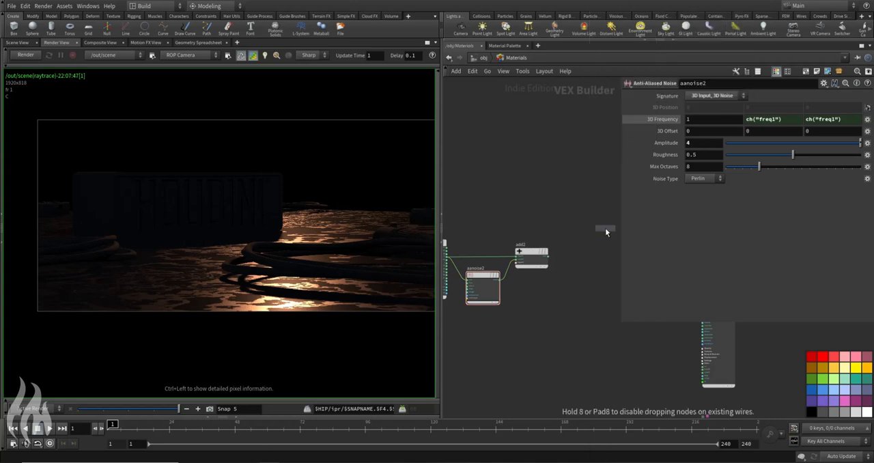
pyautogui.click(594, 255)
pyautogui.click(549, 257)
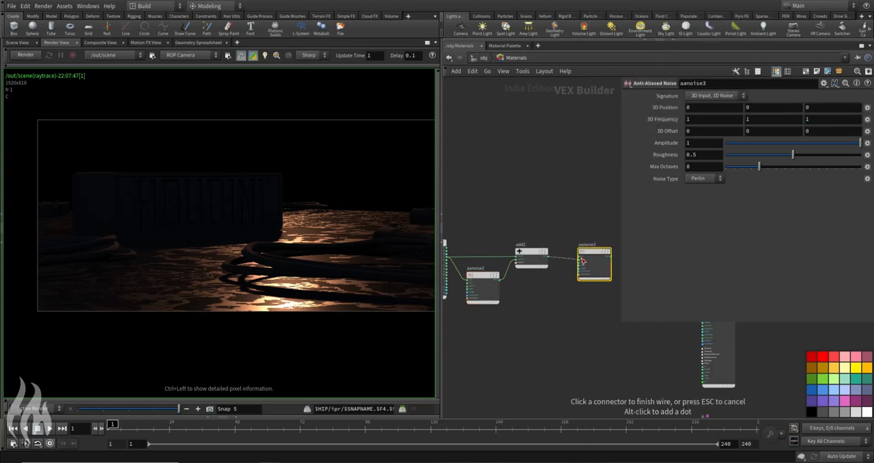
pyautogui.click(579, 259)
# Step: Link aanoise3's second and third frequency values to the first by relative reference and set the frequency to 30
pyautogui.scroll(4, 581, 269)
pyautogui.moveTo(562, 244); pyautogui.dragTo(579, 239)
pyautogui.moveTo(583, 170); pyautogui.dragTo(536, 181, button='middle')
pyautogui.rightClick(712, 118)
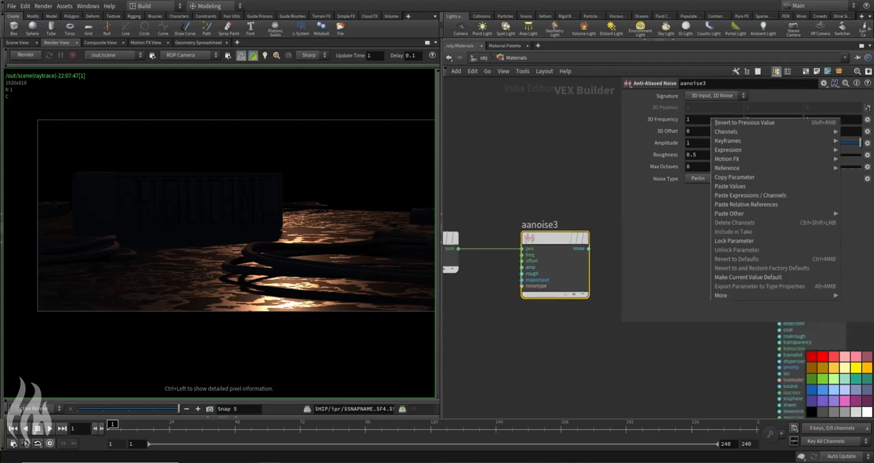
pyautogui.click(744, 176)
pyautogui.rightClick(745, 118)
pyautogui.click(777, 204)
pyautogui.rightClick(828, 121)
pyautogui.click(822, 204)
pyautogui.click(665, 120)
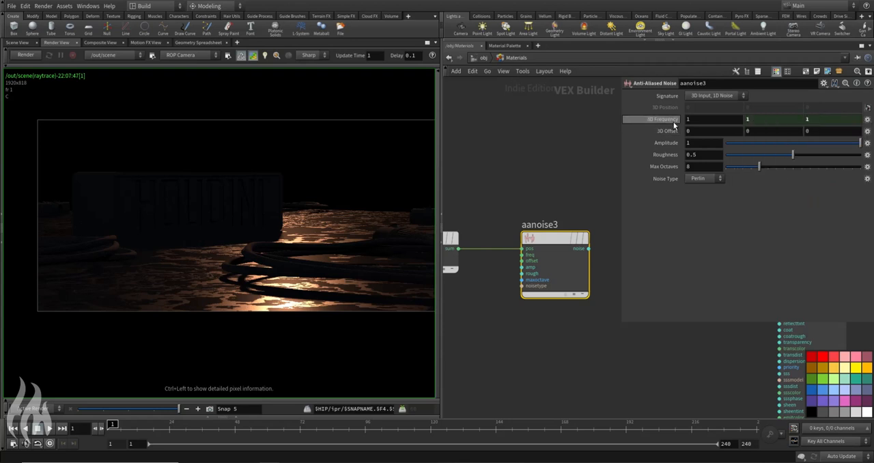
pyautogui.write('30')
pyautogui.press('Return')
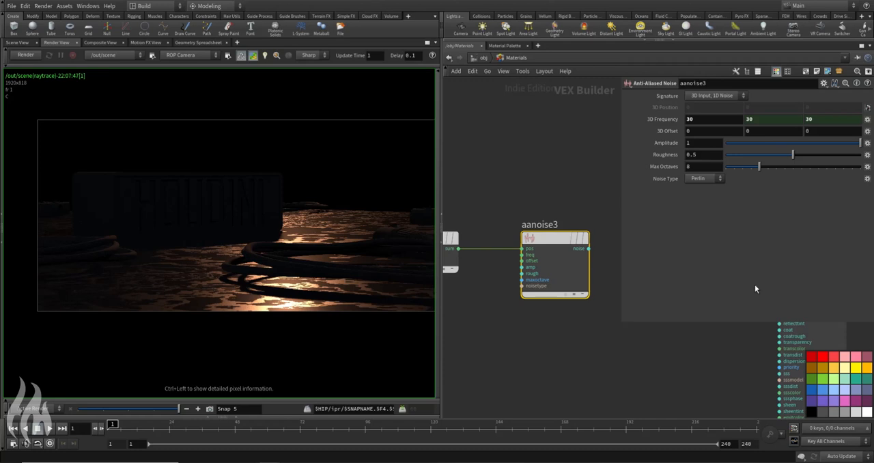
# Step: Add a Fit Range node beside aanoise3 and connect the noise output to its value input
pyautogui.scroll(-4, 458, 167)
pyautogui.press('Tab')
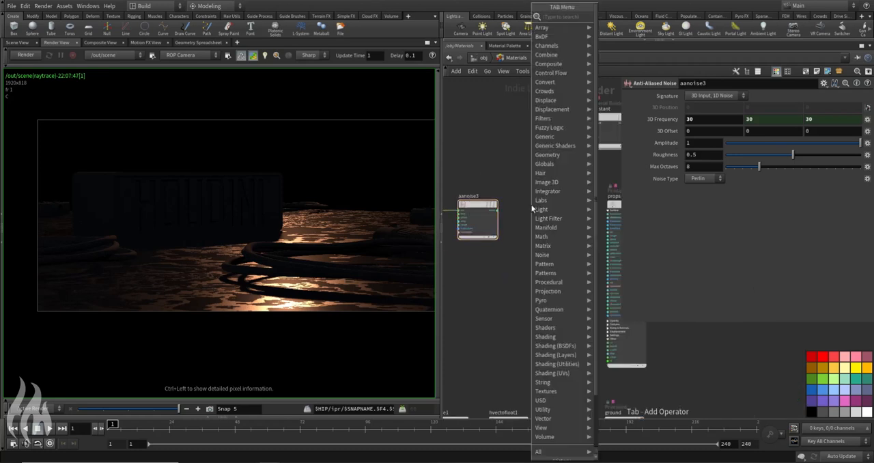
pyautogui.write('fit')
pyautogui.press('Return')
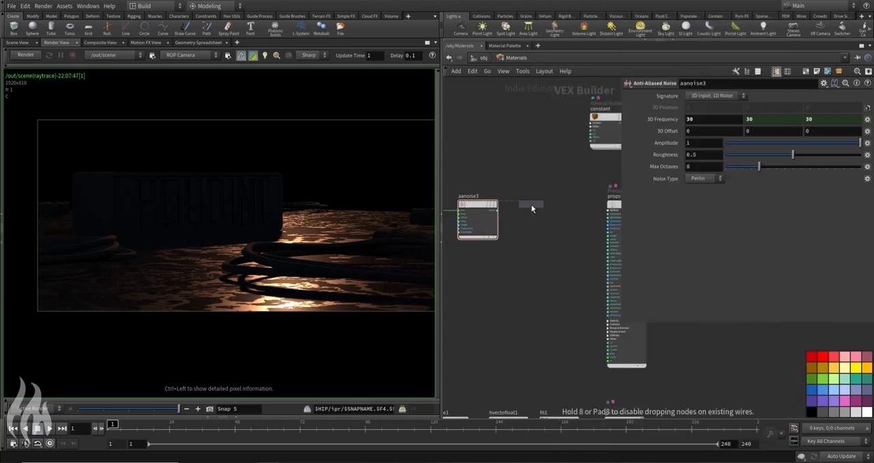
pyautogui.click(532, 209)
pyautogui.scroll(2, 481, 210)
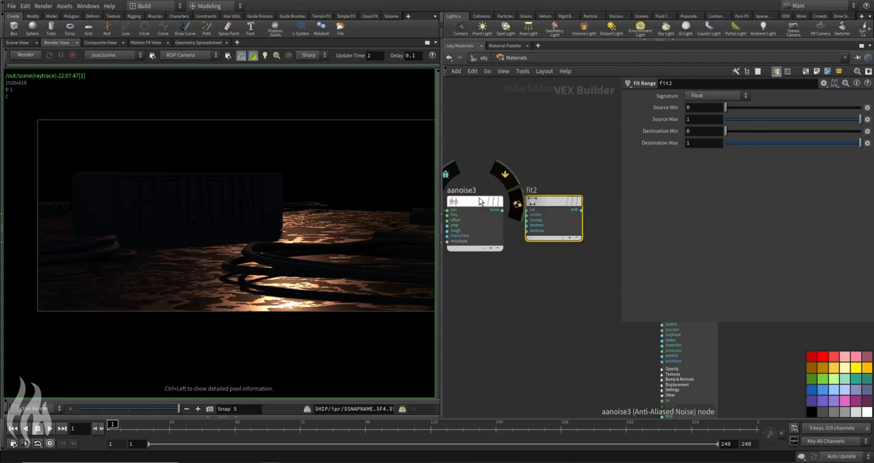
pyautogui.click(501, 210)
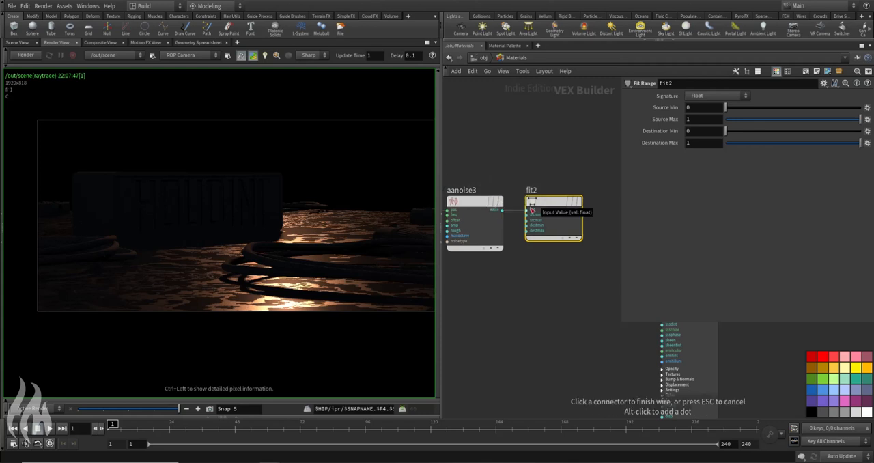
pyautogui.click(532, 210)
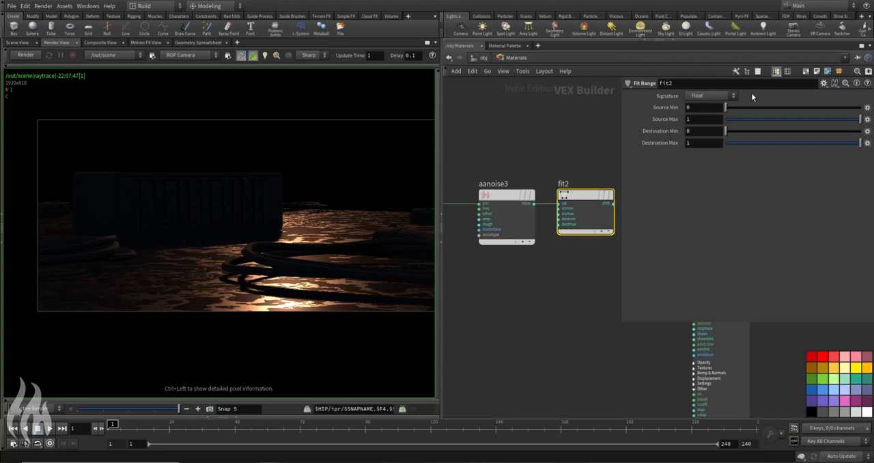
# Step: Set fit2's source minimum to -1 and connect its output to the props shader's roughness input
pyautogui.write('-1')
pyautogui.press('Return')
pyautogui.moveTo(516, 171); pyautogui.dragTo(440, 171, button='middle')
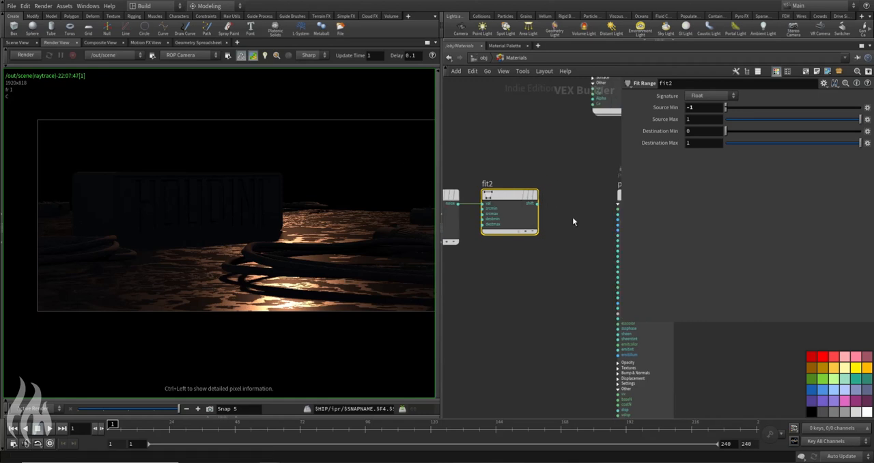
pyautogui.scroll(3, 606, 227)
pyautogui.moveTo(556, 181); pyautogui.dragTo(481, 239, button='middle')
pyautogui.click(552, 318)
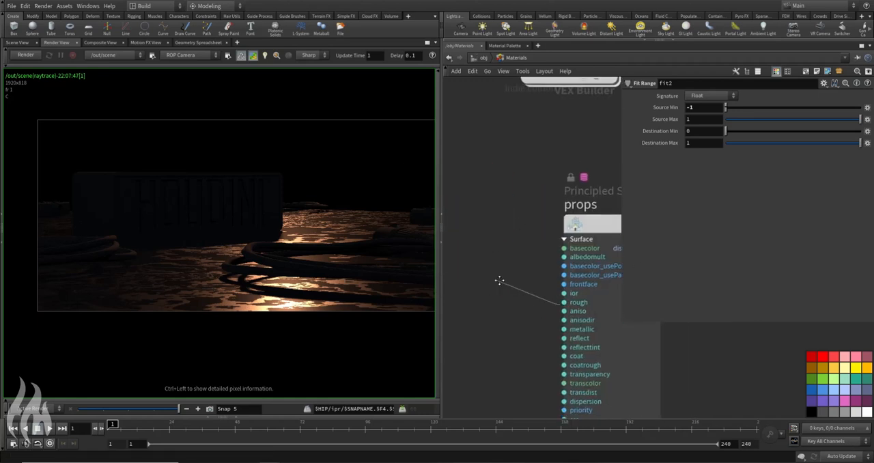
pyautogui.click(506, 185)
pyautogui.moveTo(548, 245); pyautogui.dragTo(531, 250, button='middle')
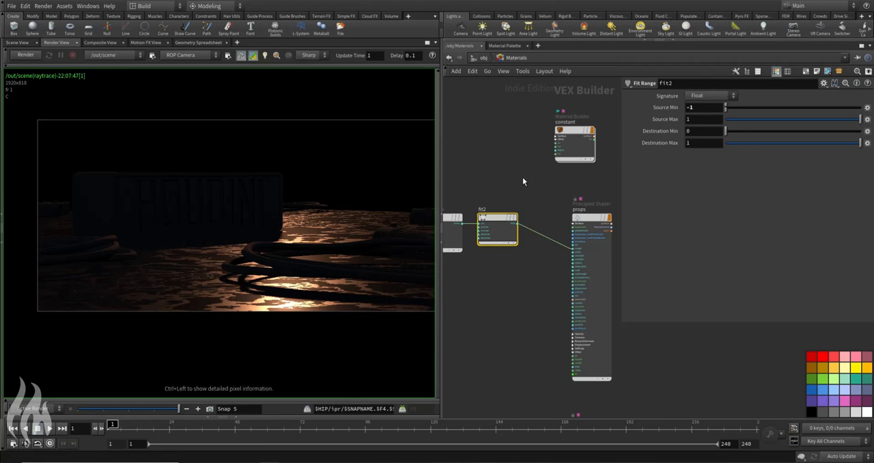
# Step: Render the scene again and inspect the cable's highlight up close with preview rendering turned off
pyautogui.click(32, 56)
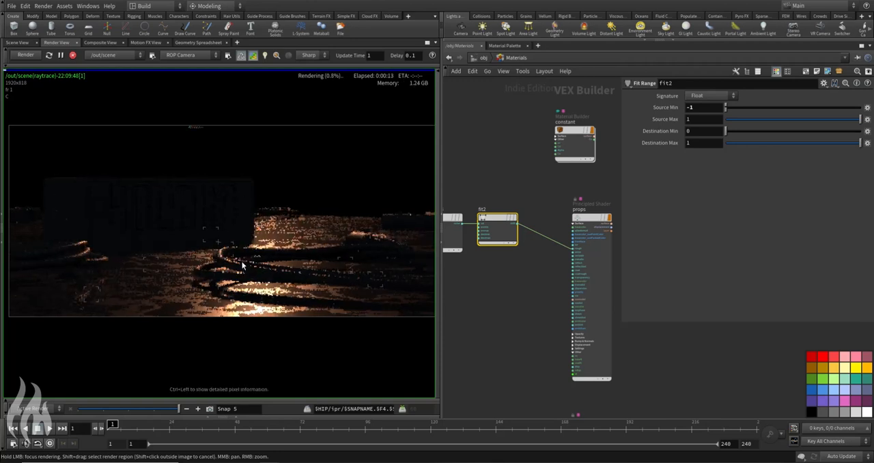
pyautogui.scroll(5, 215, 257)
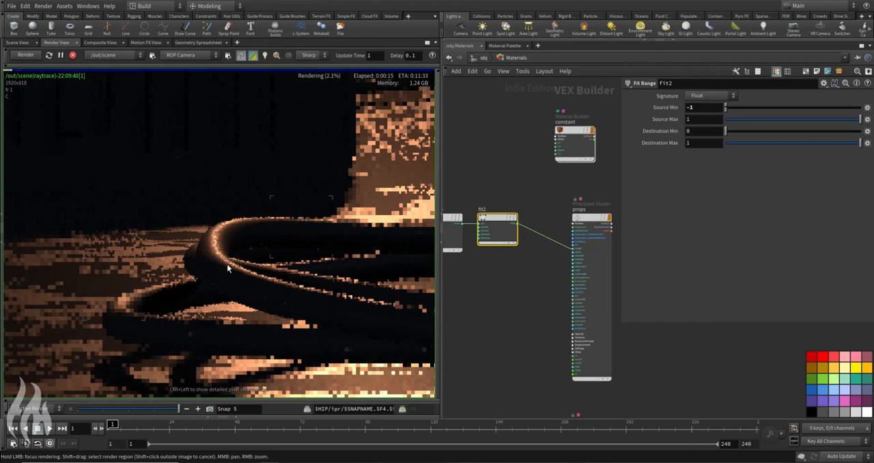
pyautogui.moveTo(227, 263); pyautogui.dragTo(227, 197, button='middle')
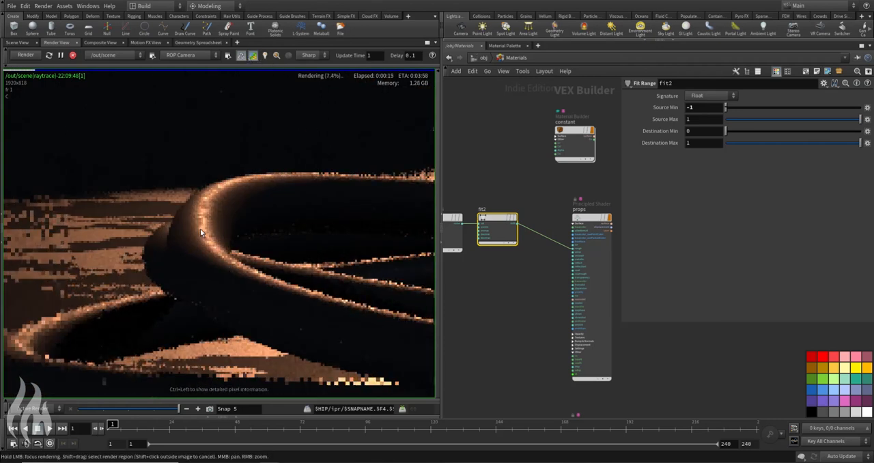
pyautogui.click(252, 56)
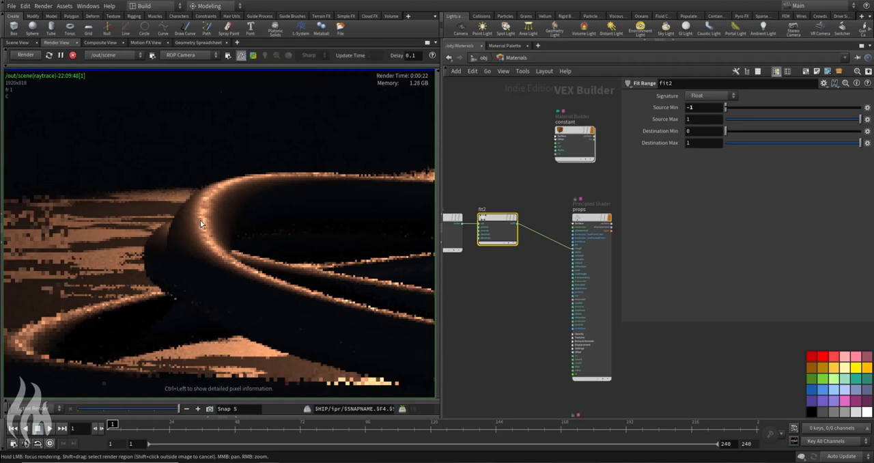
pyautogui.scroll(2, 203, 220)
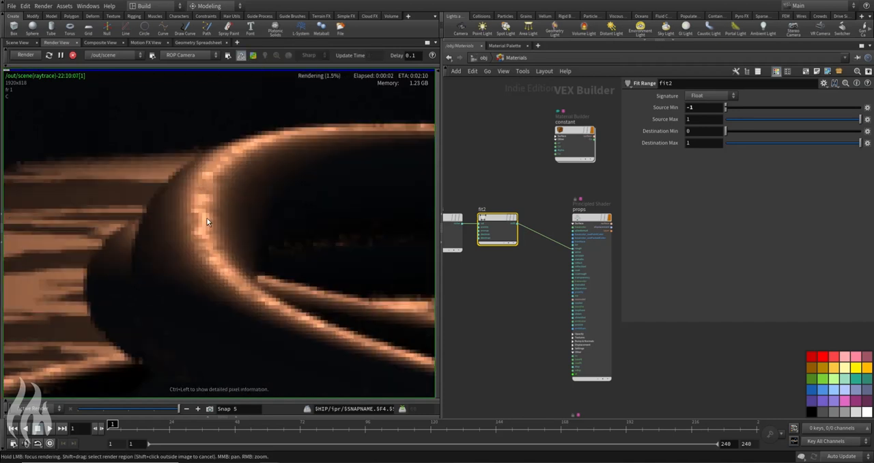
# Step: Compare the new cable render with the stored snapshots, up close and across the whole frame
pyautogui.scroll(-5, 208, 209)
pyautogui.click(156, 411)
pyautogui.moveTo(156, 413); pyautogui.dragTo(179, 412)
pyautogui.scroll(5, 225, 230)
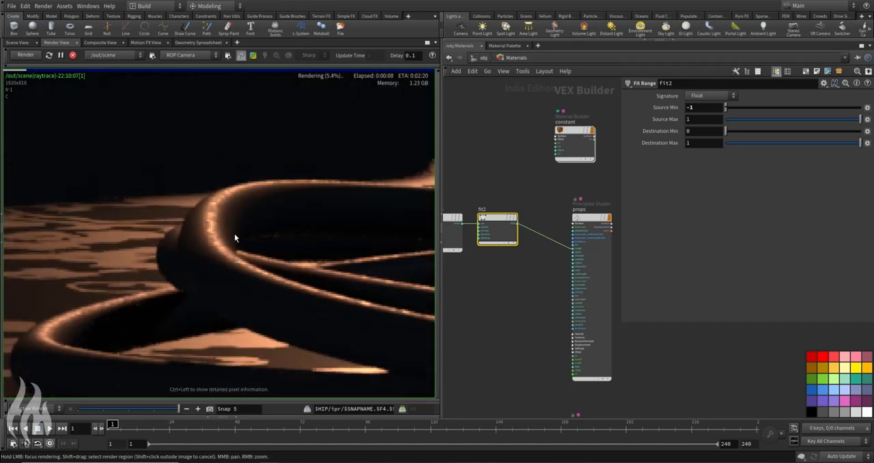
pyautogui.scroll(-7, 263, 242)
pyautogui.scroll(-3, 270, 239)
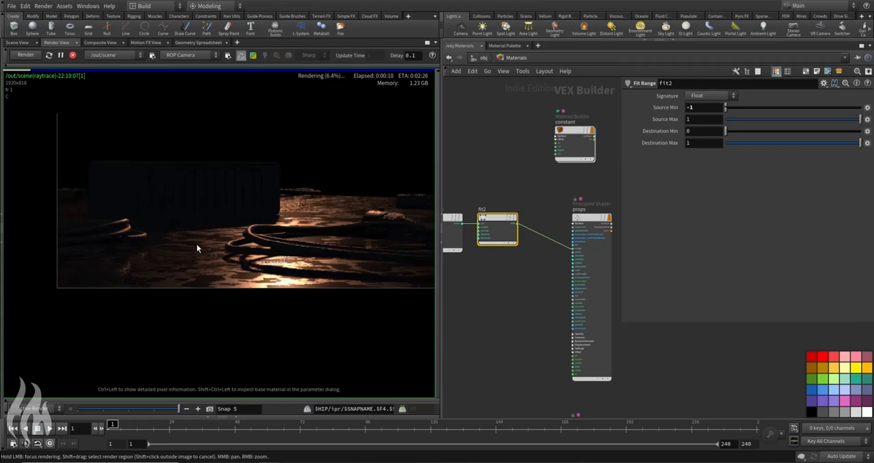
pyautogui.scroll(-3, 262, 196)
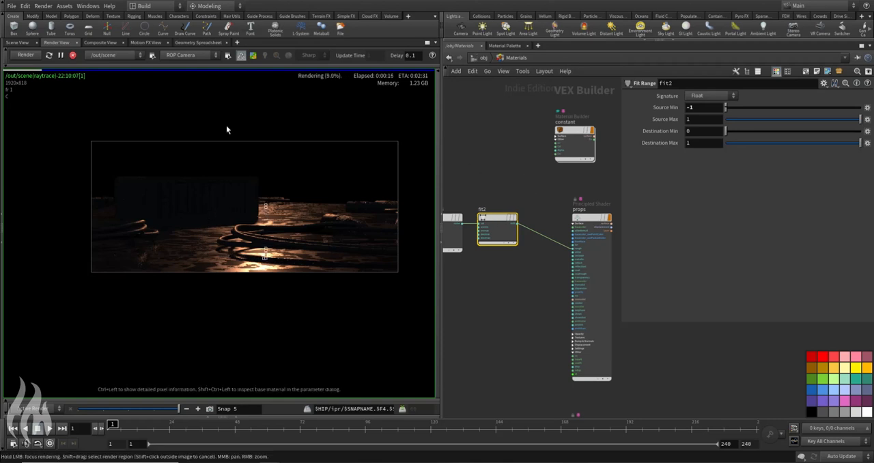
# Step: Tint the props shader's base color slightly warm with hue 7 and saturation 0.201, and turn preview rendering back on
pyautogui.click(584, 314)
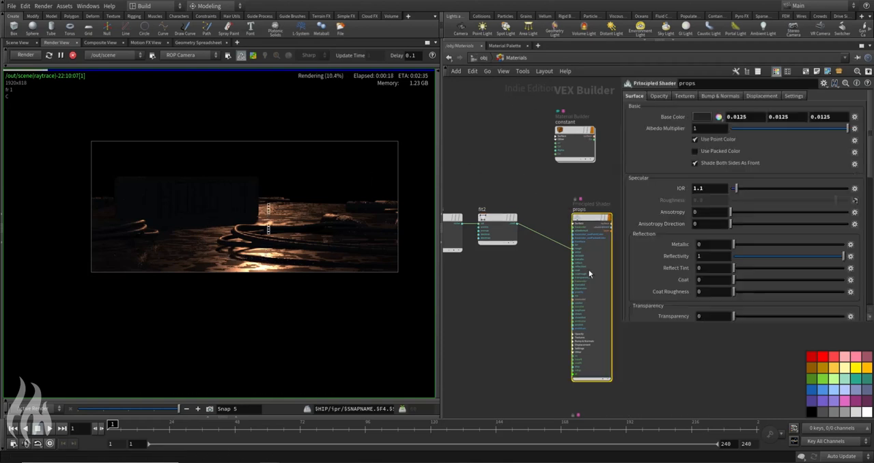
pyautogui.click(702, 116)
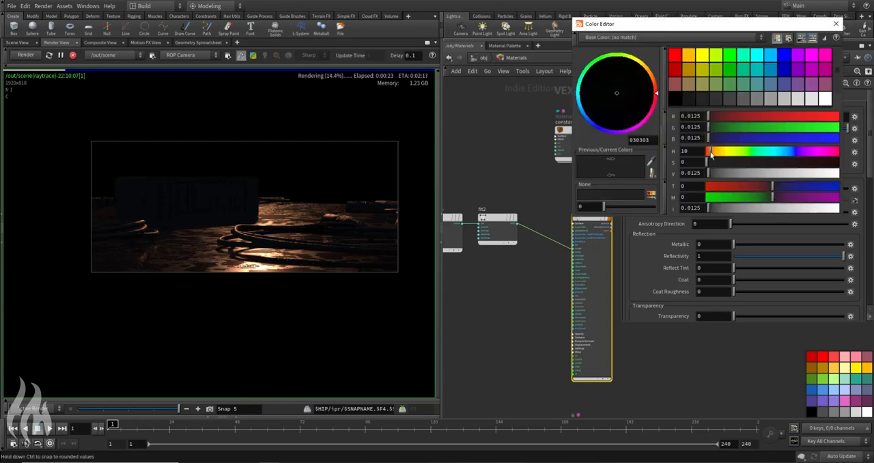
pyautogui.moveTo(709, 162); pyautogui.dragTo(733, 168)
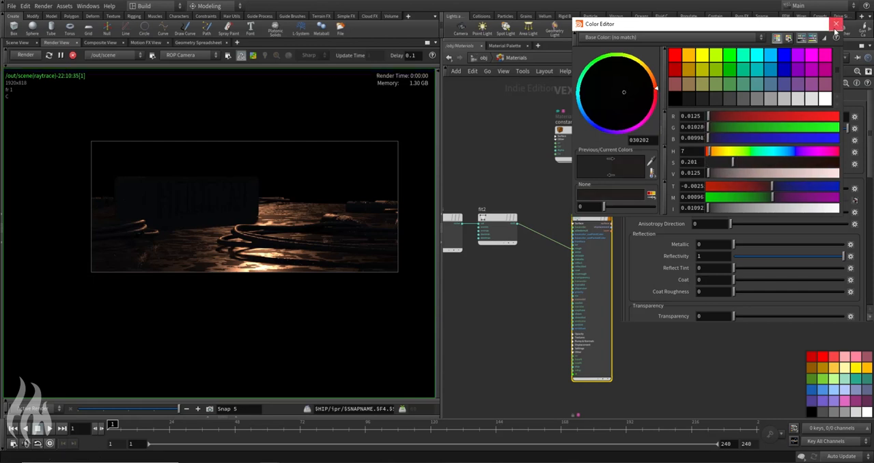
pyautogui.click(836, 24)
pyautogui.click(253, 57)
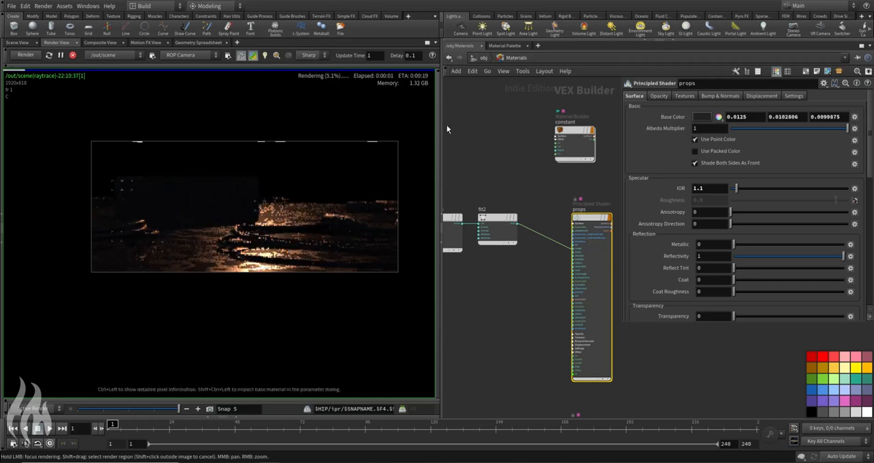
# Step: Leave the material network, select lgt_area03 and look through that light in the scene view
pyautogui.press('u')
pyautogui.click(488, 301)
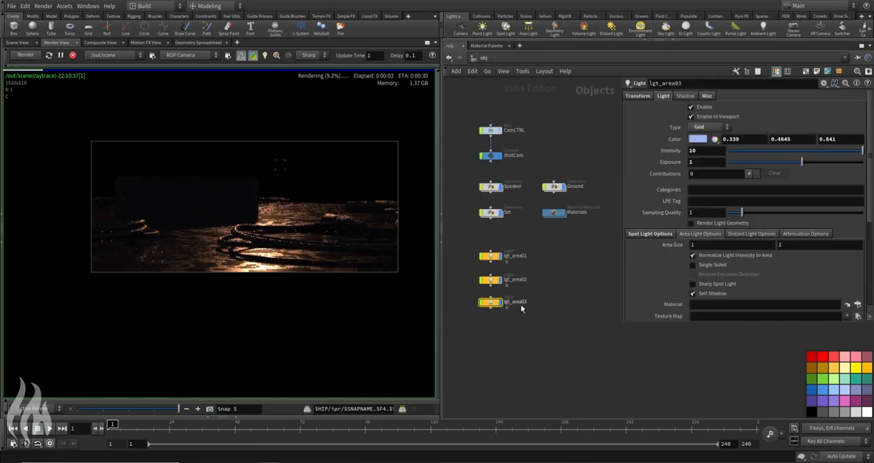
pyautogui.click(17, 42)
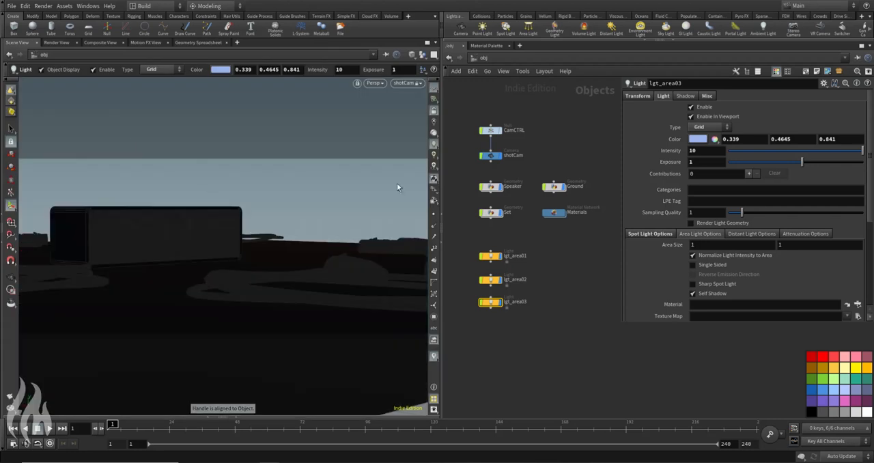
pyautogui.click(409, 82)
pyautogui.moveTo(437, 150)
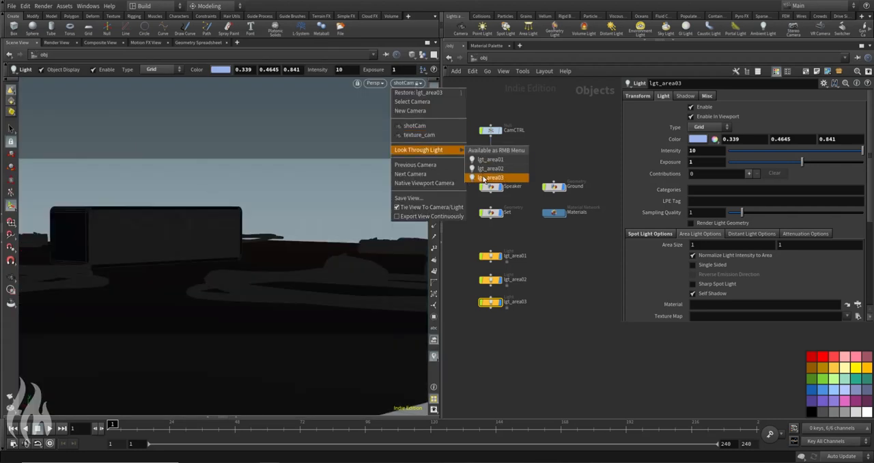
pyautogui.click(489, 177)
# Step: Reposition lgt_area03 to look down on the speaker from higher up, and return to shotCam and the render view
pyautogui.keyDown('alt'); pyautogui.moveTo(236, 203); pyautogui.dragTo(246, 246); pyautogui.keyUp('alt')
pyautogui.keyDown('alt'); pyautogui.moveTo(246, 246); pyautogui.dragTo(243, 194, button='middle'); pyautogui.keyUp('alt')
pyautogui.keyDown('alt'); pyautogui.moveTo(242, 194); pyautogui.dragTo(239, 259); pyautogui.keyUp('alt')
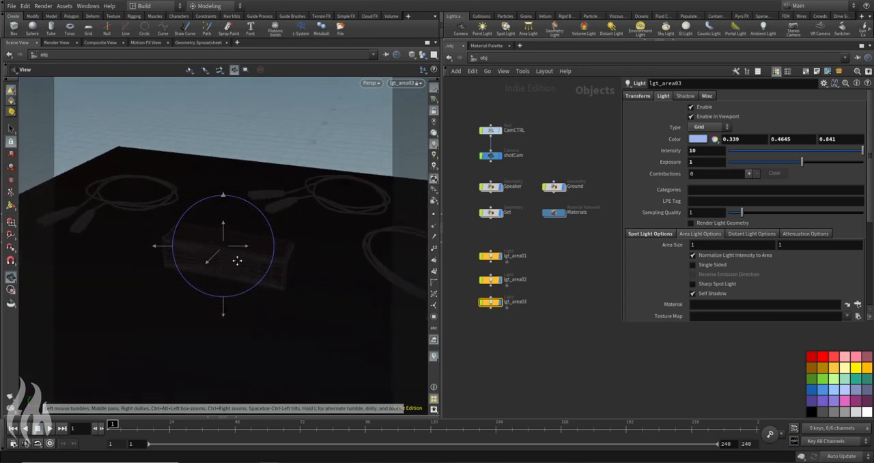
pyautogui.press('Return')
pyautogui.click(406, 82)
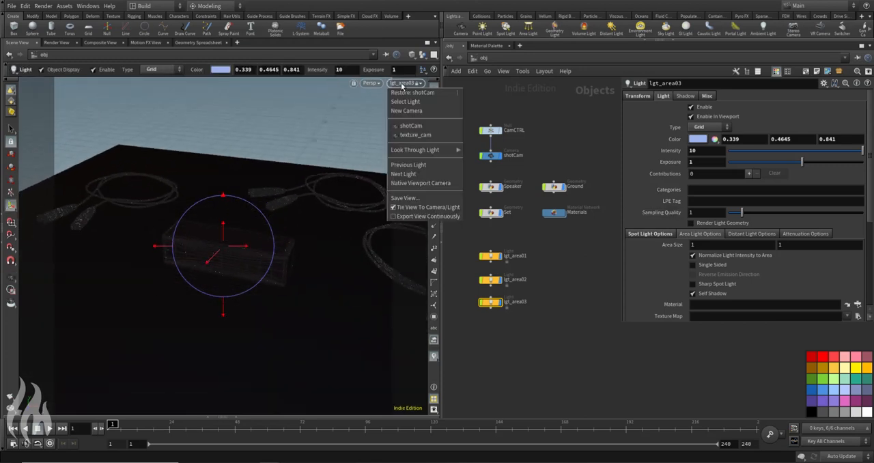
pyautogui.click(402, 123)
pyautogui.click(56, 42)
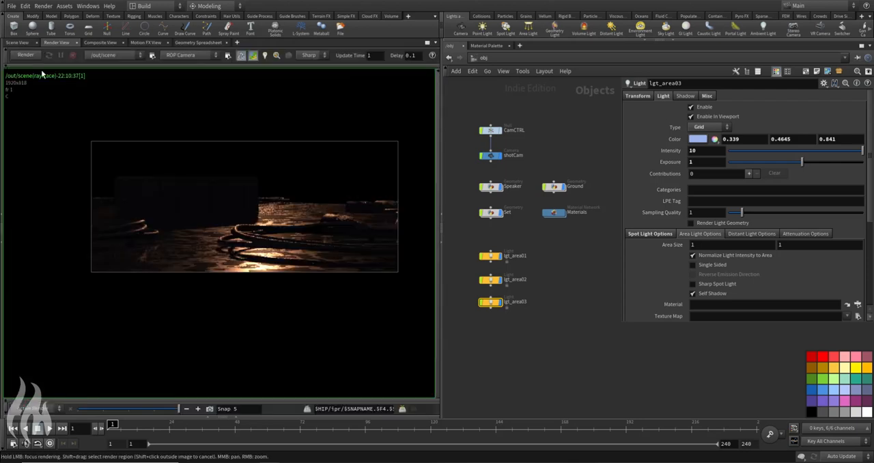
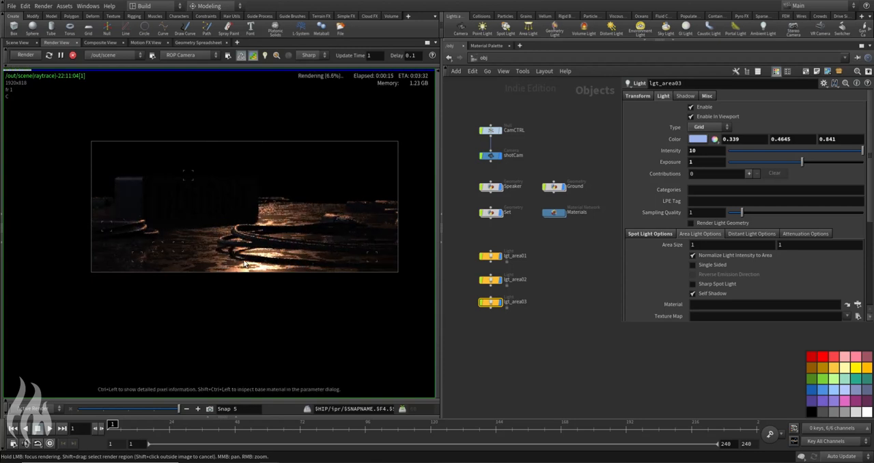
# Step: Examine the speaker's lit edge and the ground and cable reflections in the running render
pyautogui.scroll(10, 224, 206)
pyautogui.scroll(-10, 196, 249)
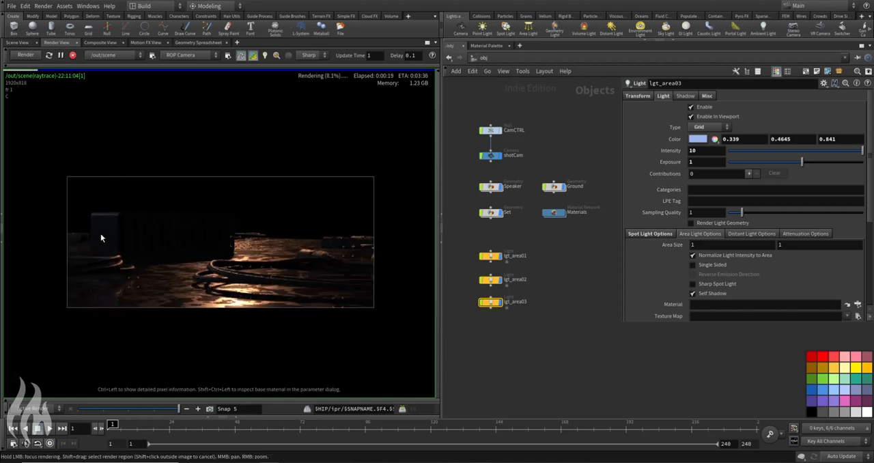
pyautogui.scroll(5, 99, 205)
pyautogui.scroll(1, 104, 210)
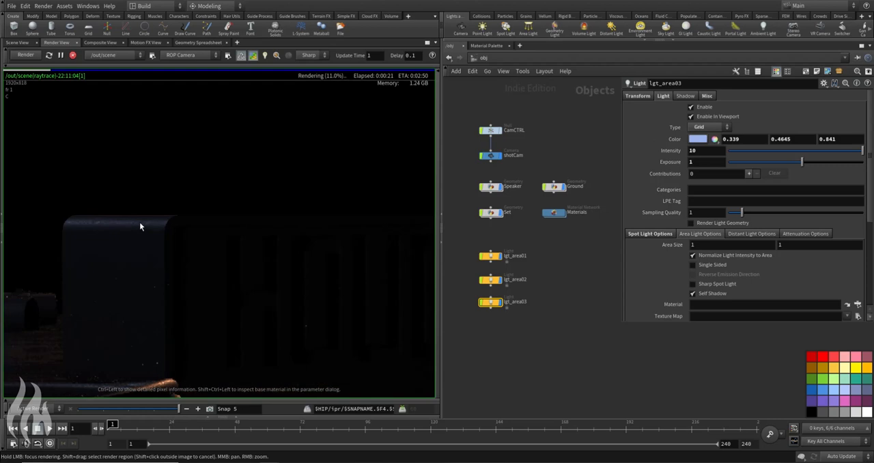
pyautogui.scroll(3, 137, 227)
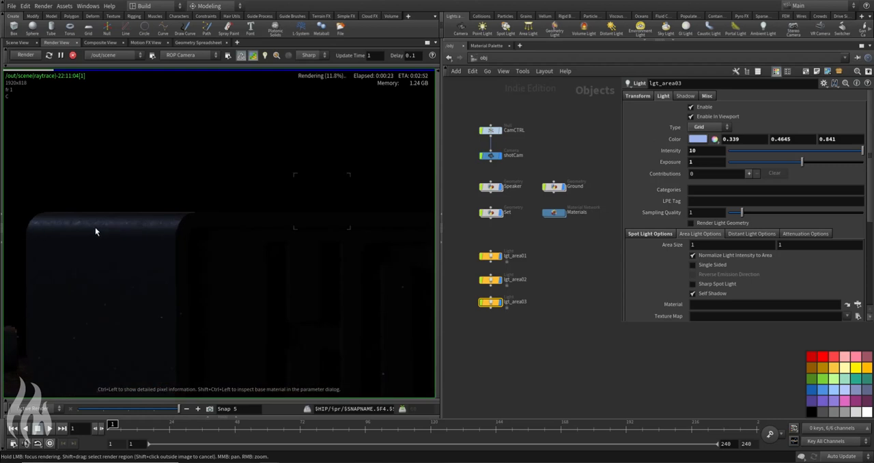
pyautogui.scroll(-3, 147, 236)
pyautogui.scroll(-2, 155, 233)
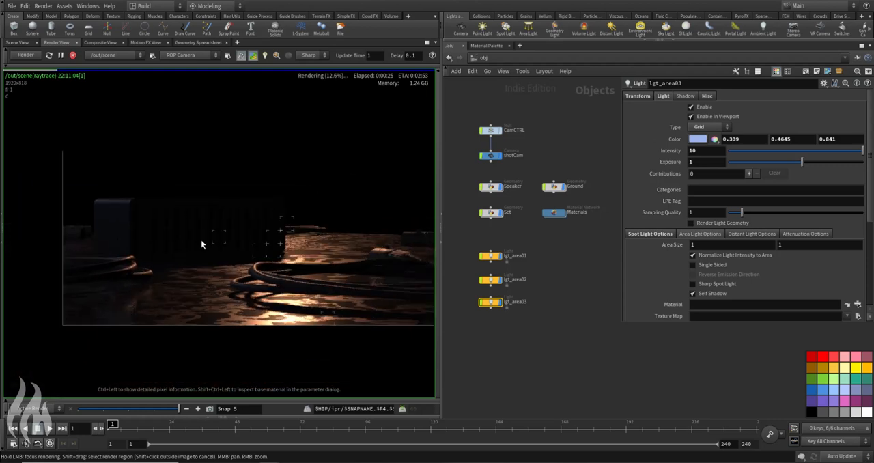
pyautogui.moveTo(251, 247); pyautogui.dragTo(230, 260, button='middle')
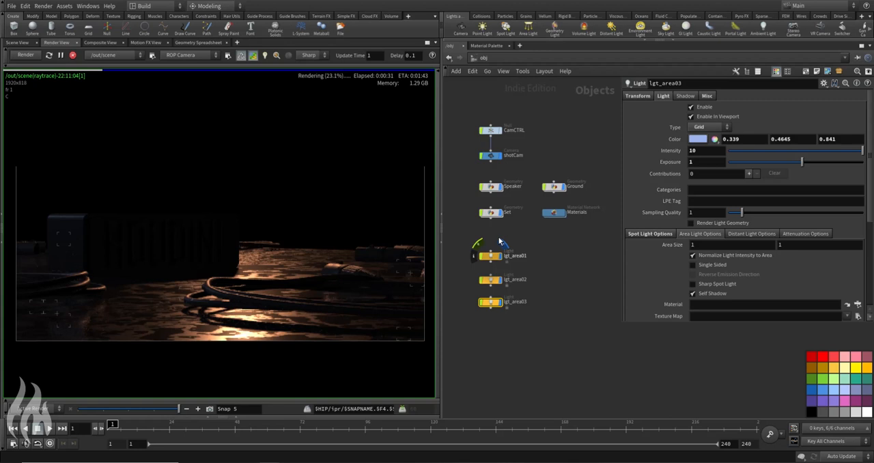
# Step: Stop the render, select lgt_area01 and show it in the scene viewport from outside the shot camera
pyautogui.click(72, 54)
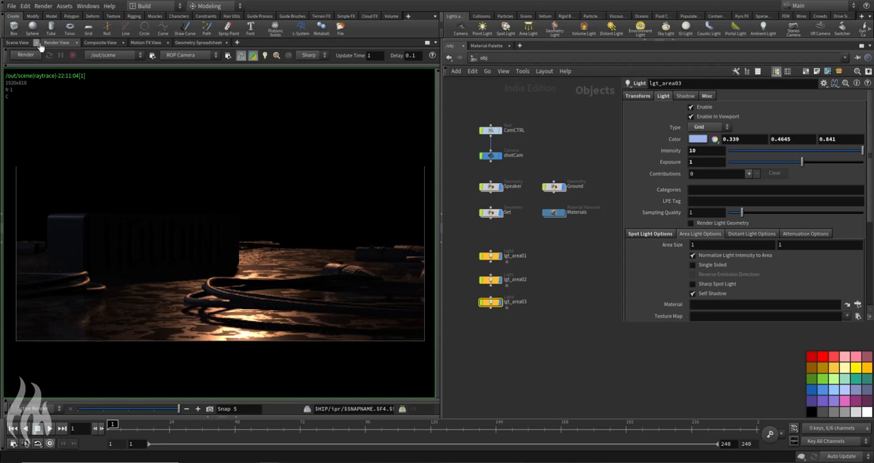
pyautogui.click(18, 45)
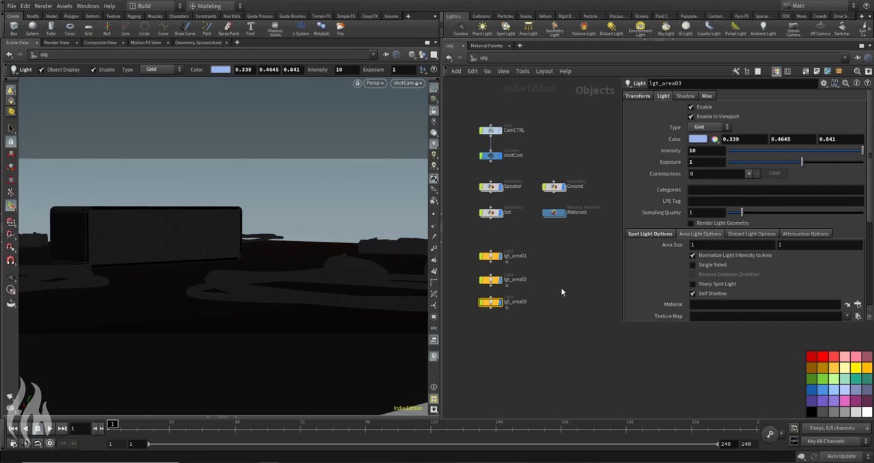
pyautogui.click(521, 257)
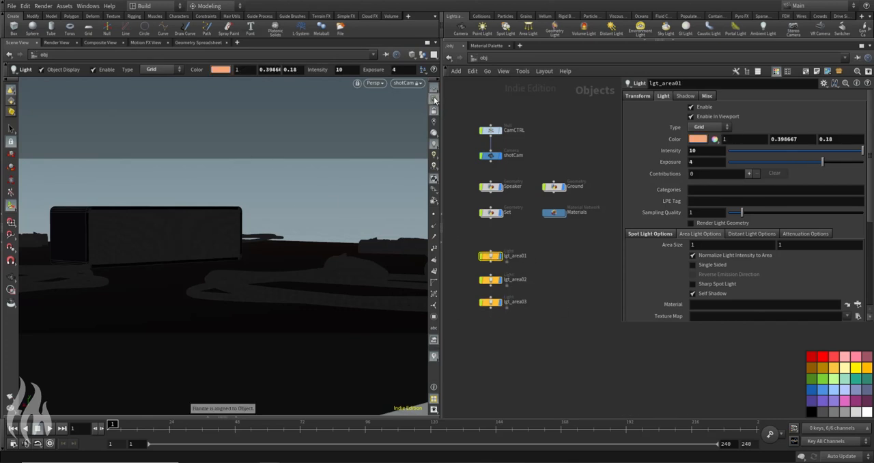
pyautogui.press('Escape')
pyautogui.moveTo(380, 182); pyautogui.dragTo(260, 271)
pyautogui.press('Return')
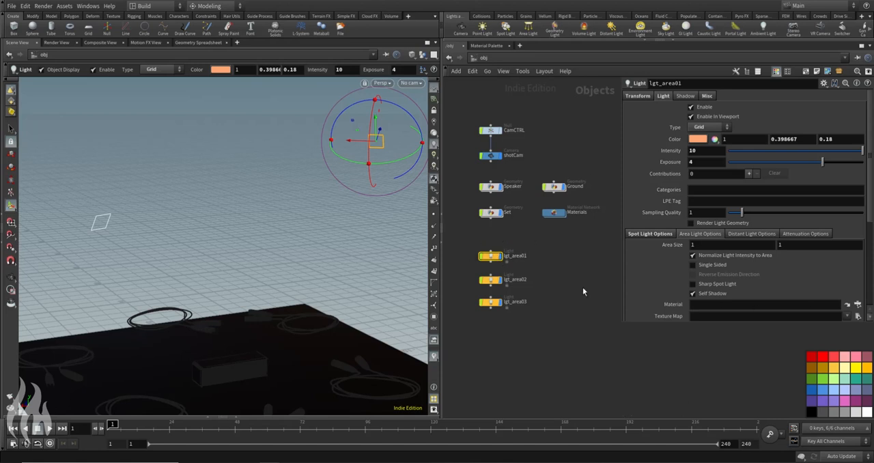
# Step: Browse for lgt_area01's texture map in the $HFS/houdini/pic/lgt/2x4_Round_2K/ folder
pyautogui.scroll(-3, 560, 266)
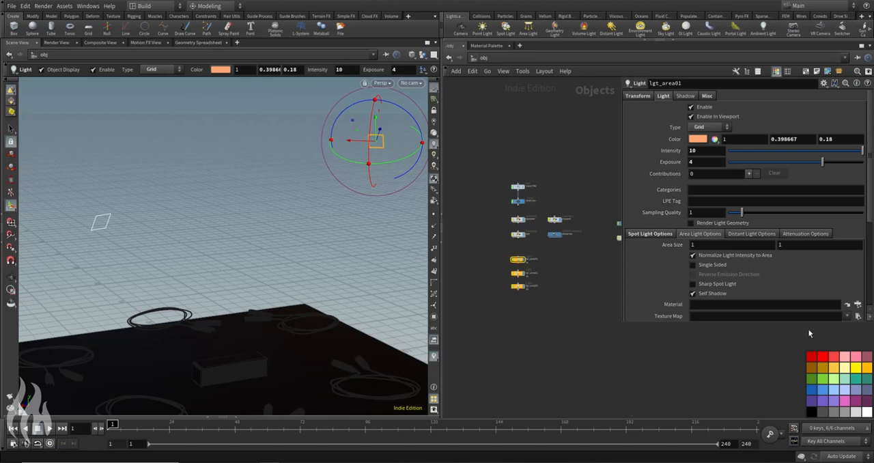
pyautogui.click(858, 316)
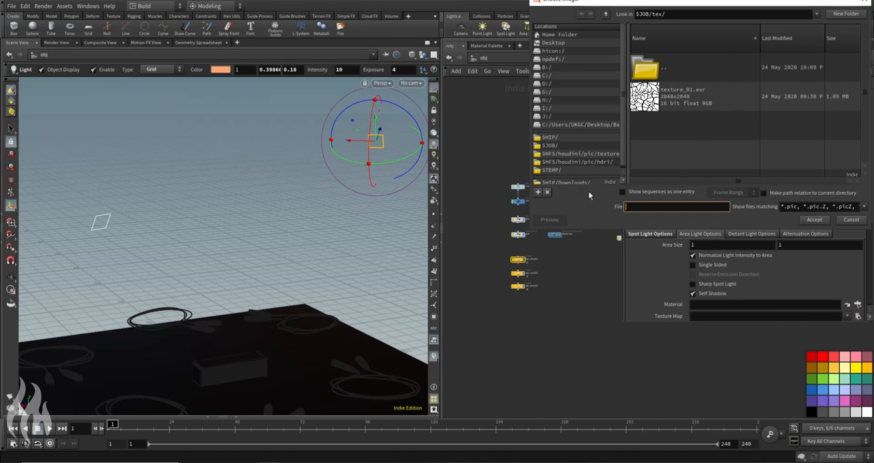
pyautogui.click(577, 161)
pyautogui.moveTo(699, 14); pyautogui.dragTo(689, 24)
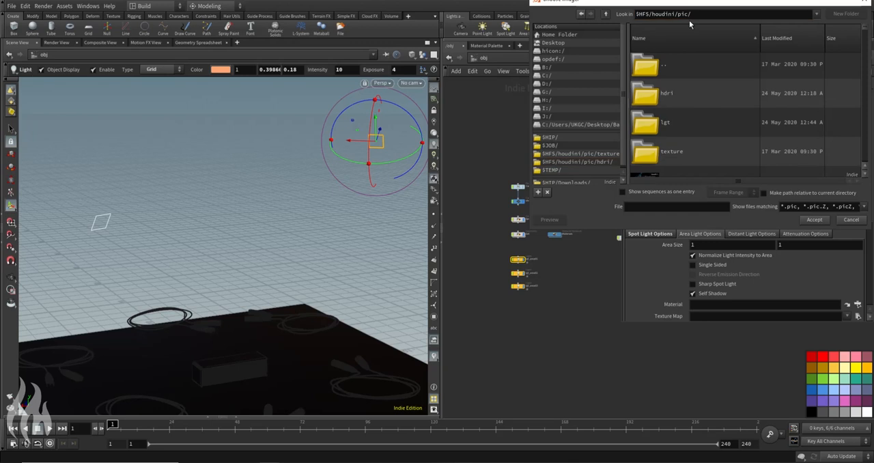
pyautogui.doubleClick(644, 127)
pyautogui.scroll(3, 738, 113)
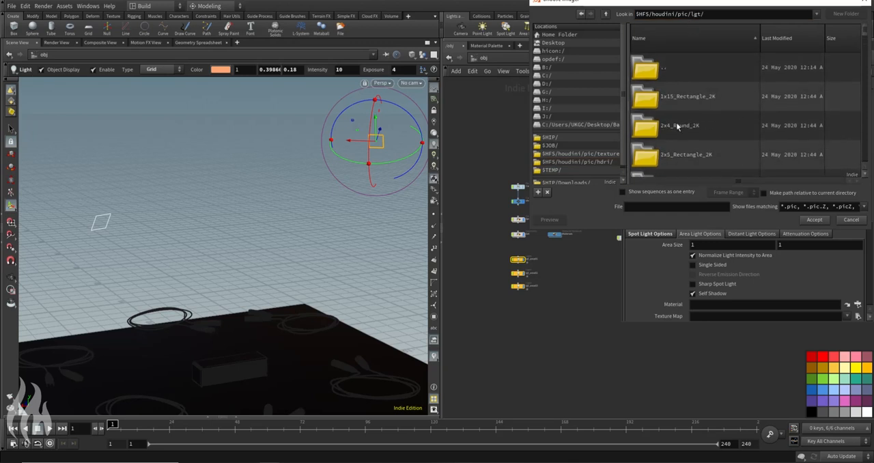
pyautogui.doubleClick(698, 125)
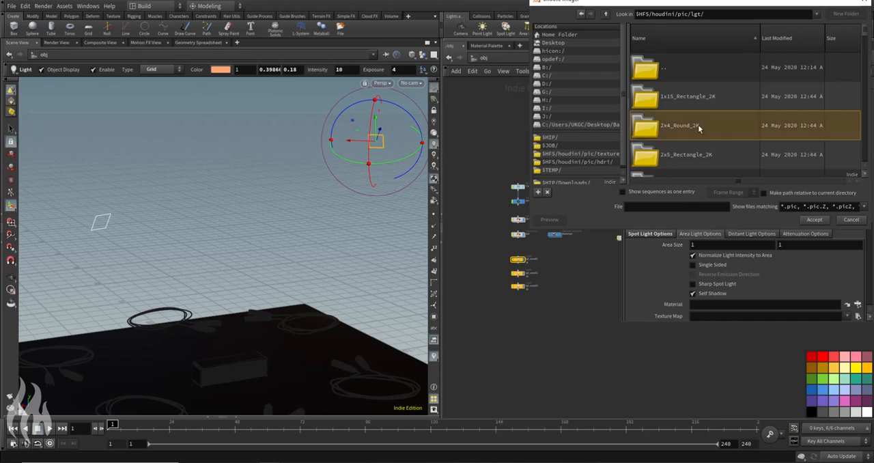
# Step: Assign 2x4_Round_2K_04.hdr as the texture map of lgt_area01
pyautogui.scroll(-1, 735, 121)
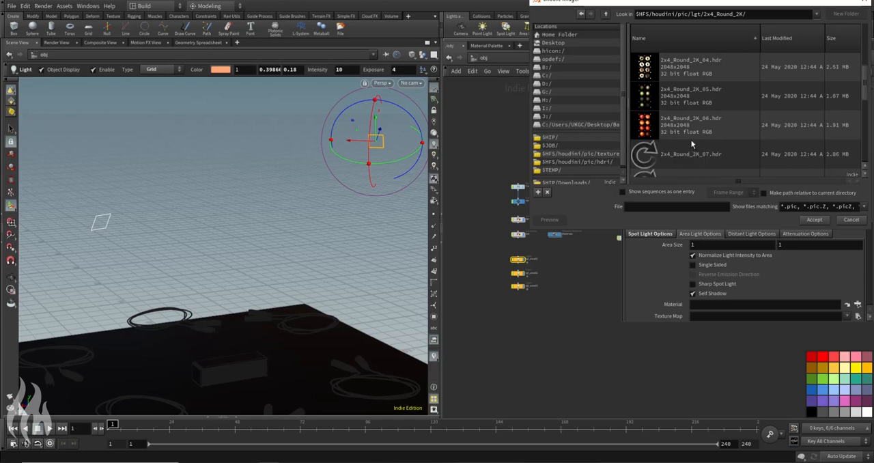
pyautogui.scroll(-1, 691, 144)
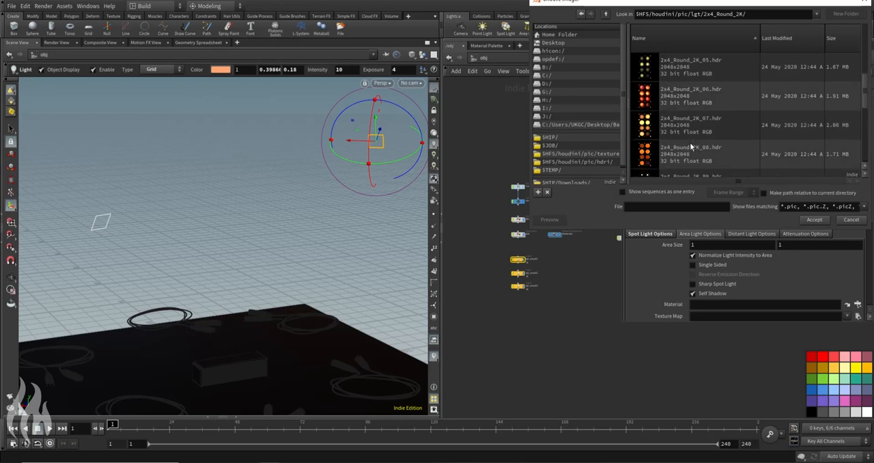
pyautogui.scroll(-1, 690, 138)
pyautogui.scroll(2, 694, 141)
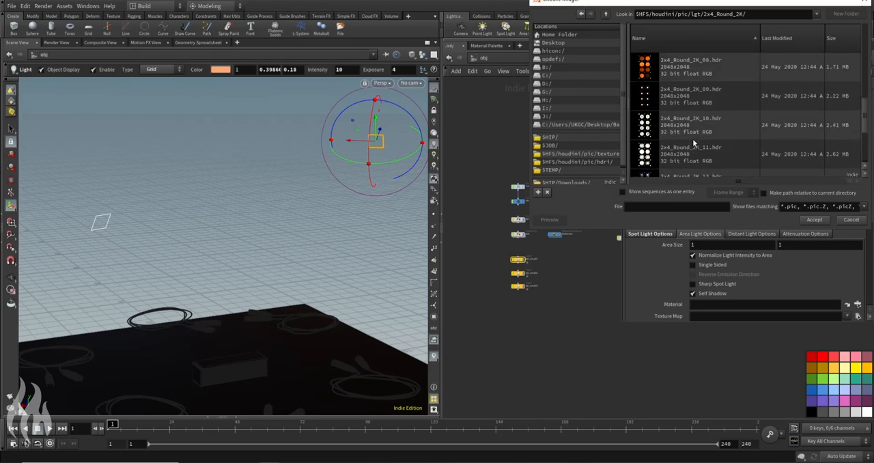
pyautogui.click(687, 107)
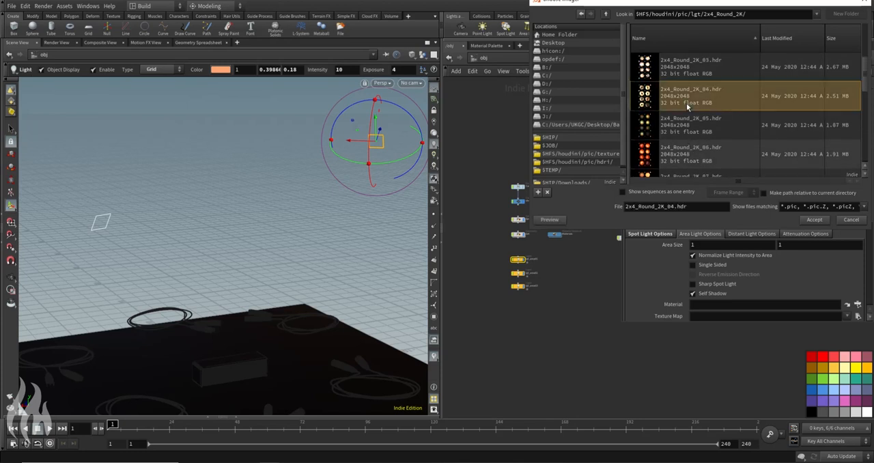
pyautogui.click(813, 220)
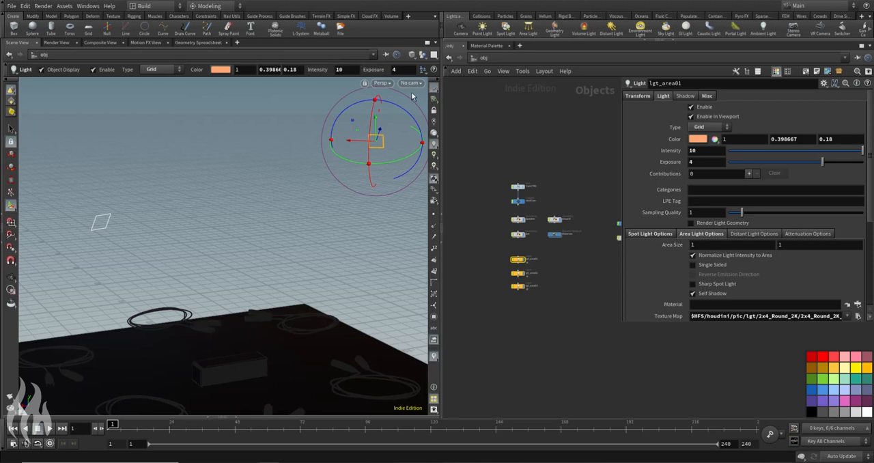
# Step: Set the area size of lgt_area01 to 2 by 2
pyautogui.click(722, 250)
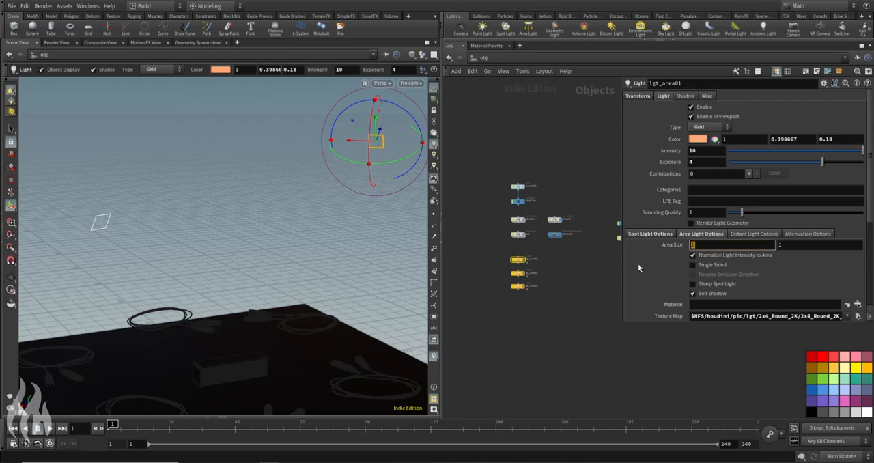
pyautogui.write('2')
pyautogui.press('Tab')
pyautogui.write('2')
pyautogui.press('Return')
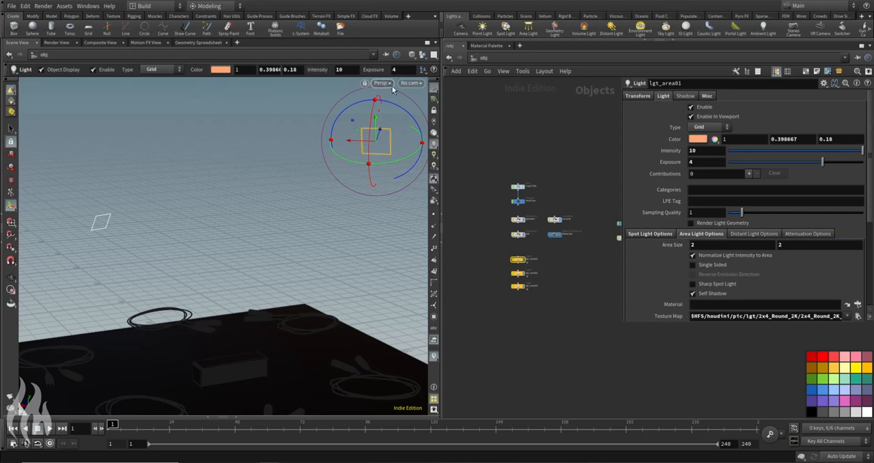
# Step: Split the scene viewport pane into an upper and a lower pane
pyautogui.keyDown('alt'); pyautogui.moveTo(365, 232); pyautogui.dragTo(355, 226); pyautogui.keyUp('alt')
pyautogui.keyDown('alt'); pyautogui.moveTo(269, 236); pyautogui.dragTo(250, 186, button='middle'); pyautogui.keyUp('alt')
pyautogui.press('Return')
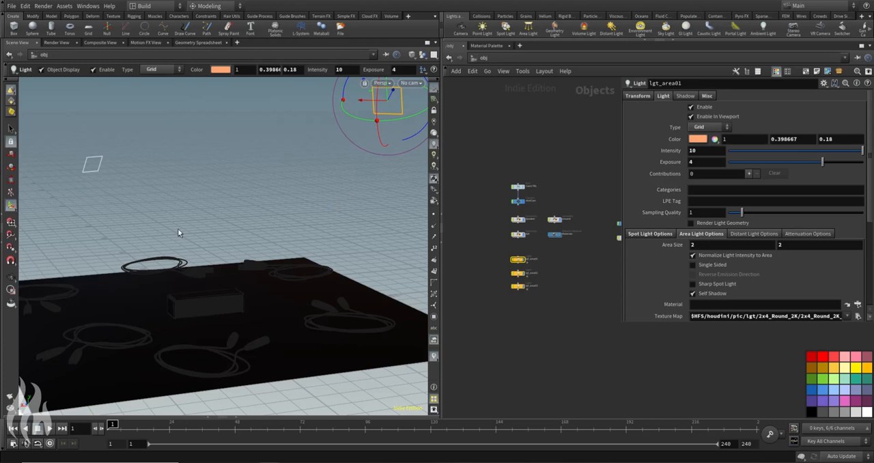
pyautogui.click(436, 42)
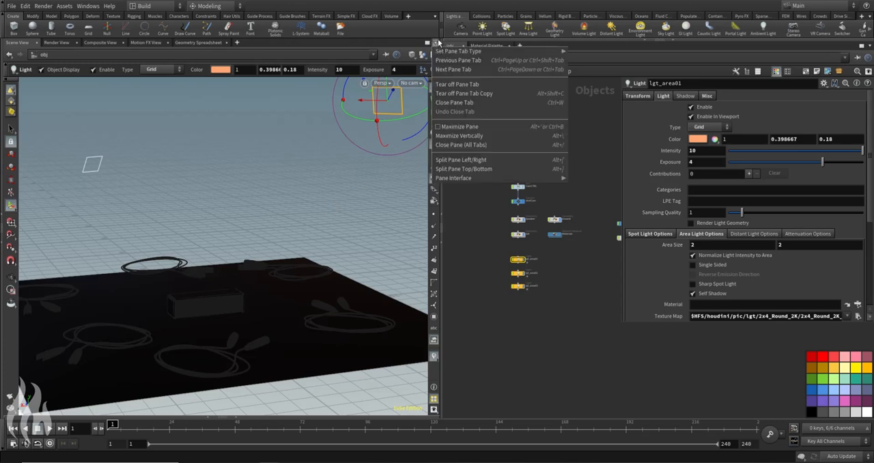
pyautogui.click(436, 45)
pyautogui.click(436, 45)
pyautogui.click(489, 169)
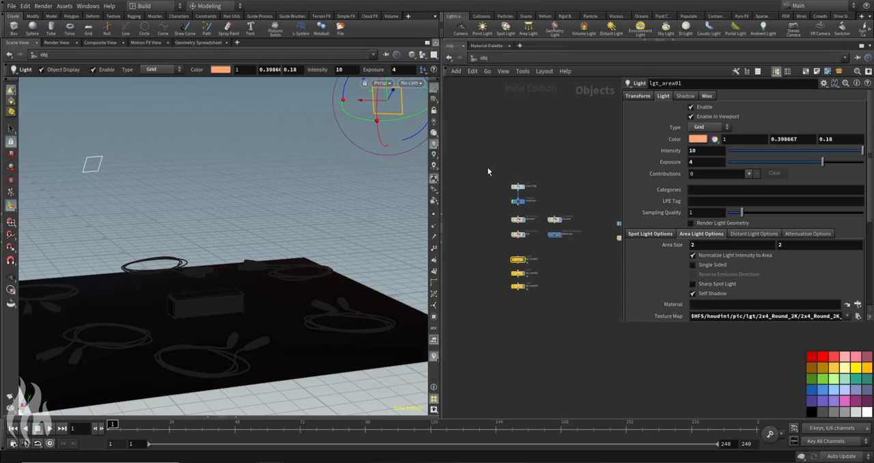
# Step: Add a Render View to the lower pane and close that pane's Scene View
pyautogui.click(47, 231)
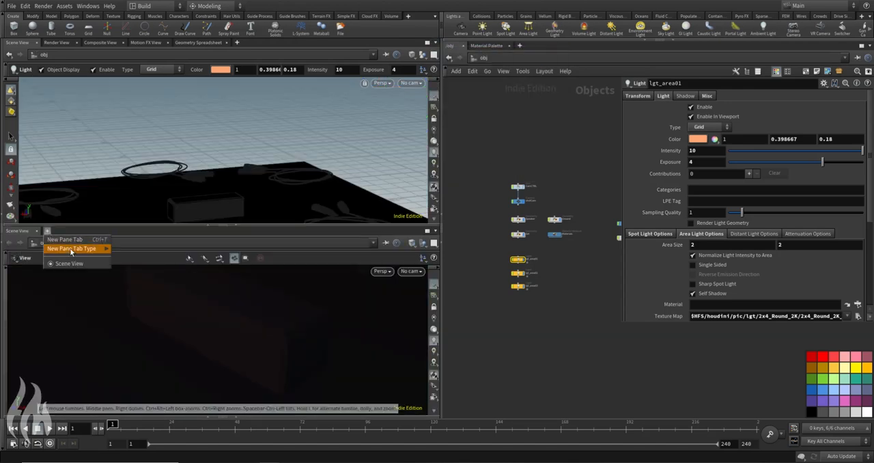
pyautogui.moveTo(71, 252)
pyautogui.moveTo(149, 387)
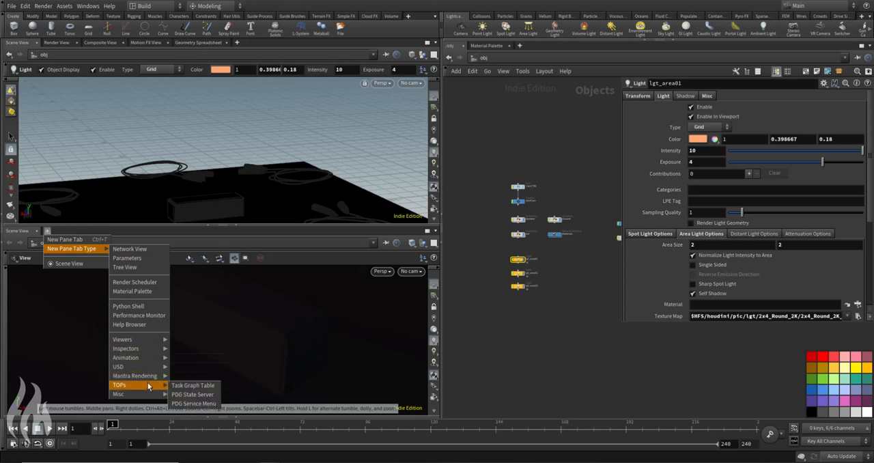
pyautogui.click(179, 376)
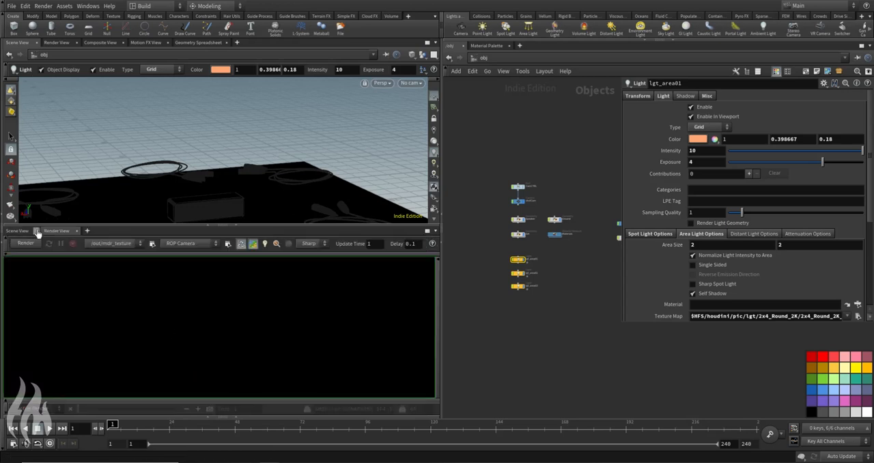
pyautogui.click(37, 231)
# Step: Enlarge the lower Render View pane and start rendering /out/scene in it
pyautogui.moveTo(123, 225); pyautogui.dragTo(123, 181)
pyautogui.click(126, 198)
pyautogui.click(105, 217)
# Step: Look through shotCam in the upper viewport and split its pane side by side for a second, free scene view
pyautogui.click(412, 83)
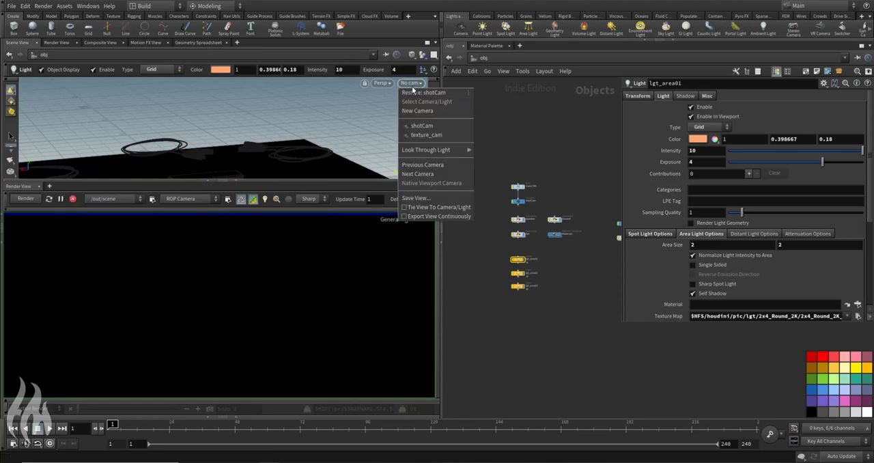
pyautogui.click(430, 128)
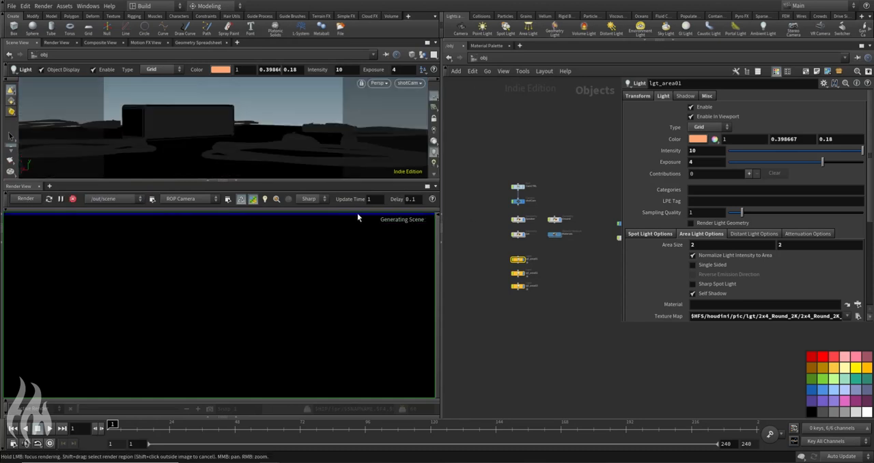
pyautogui.click(436, 43)
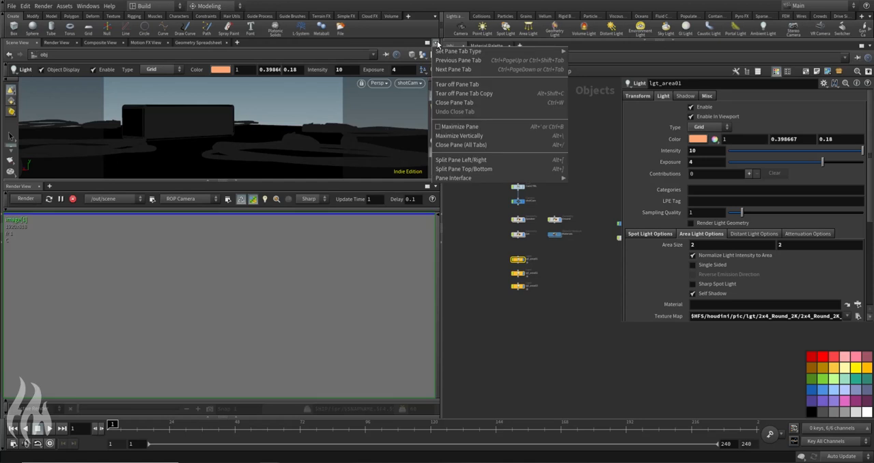
pyautogui.click(471, 160)
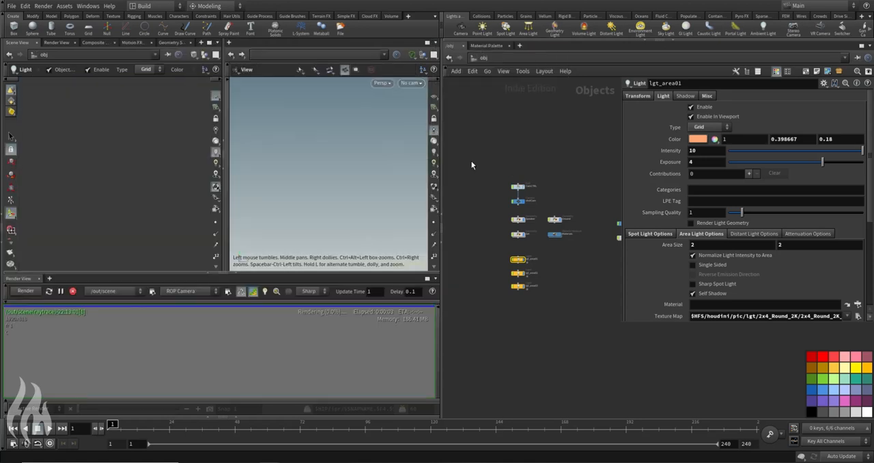
pyautogui.moveTo(344, 148); pyautogui.dragTo(355, 166)
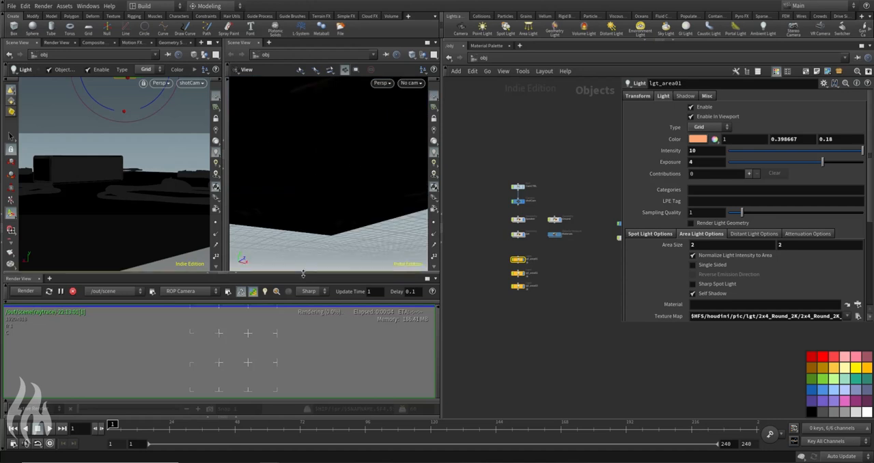
# Step: Enlarge the Render View pane and inspect the textured light's reflections on the ground
pyautogui.moveTo(310, 274); pyautogui.dragTo(310, 248)
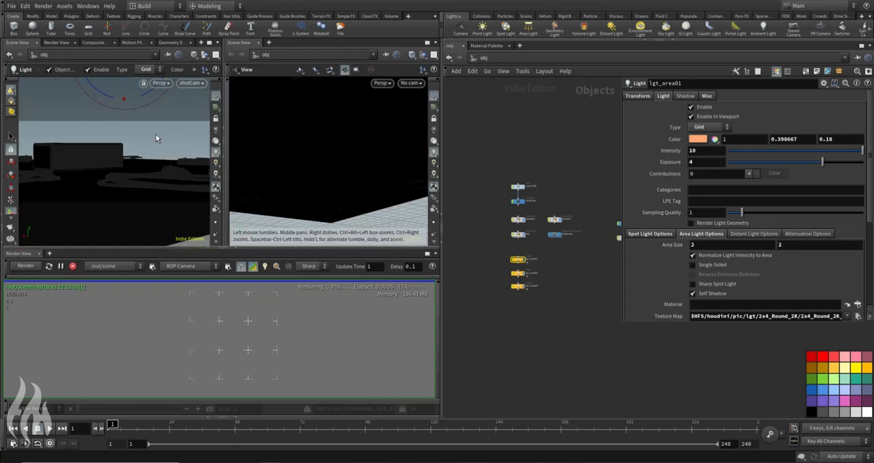
pyautogui.moveTo(166, 249); pyautogui.dragTo(167, 187)
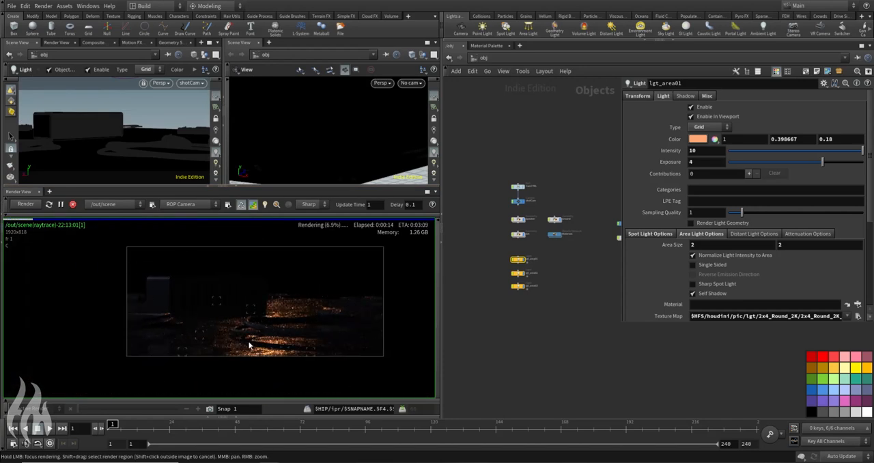
pyautogui.scroll(3, 265, 326)
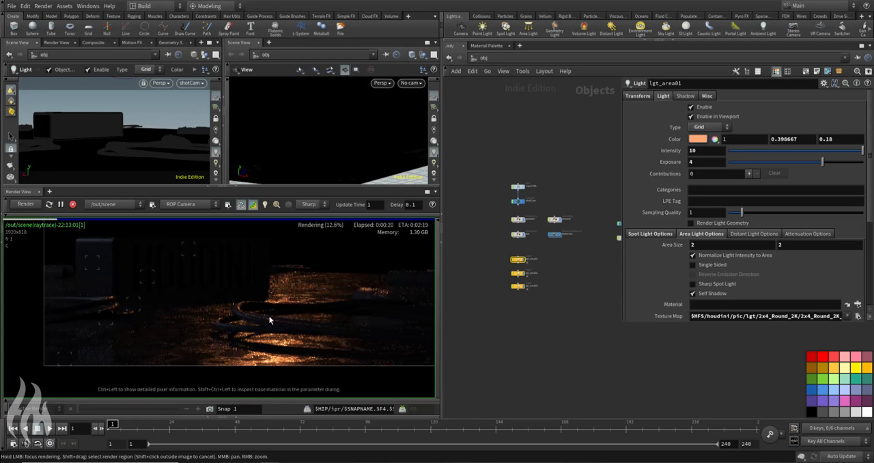
# Step: Frame the whole ground in the free scene view, reveal its tool shelf and reposition lgt_area01 with its handle
pyautogui.scroll(-3, 268, 270)
pyautogui.moveTo(269, 273); pyautogui.dragTo(225, 301, button='middle')
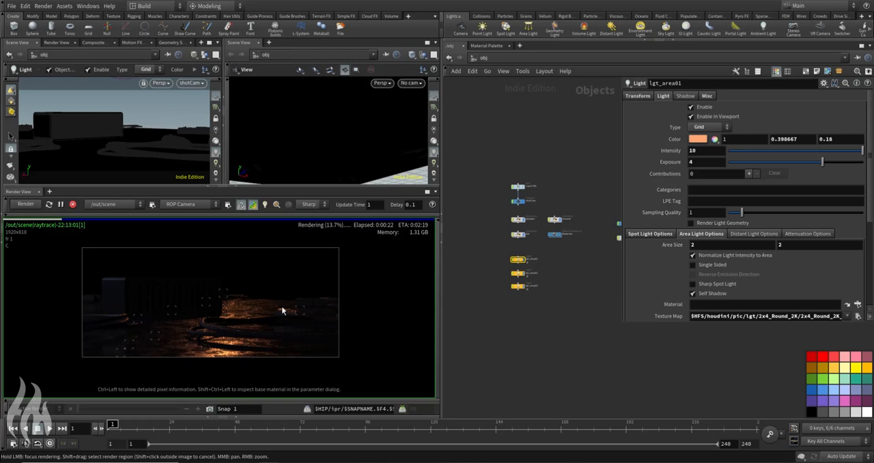
pyautogui.moveTo(338, 119); pyautogui.dragTo(299, 113)
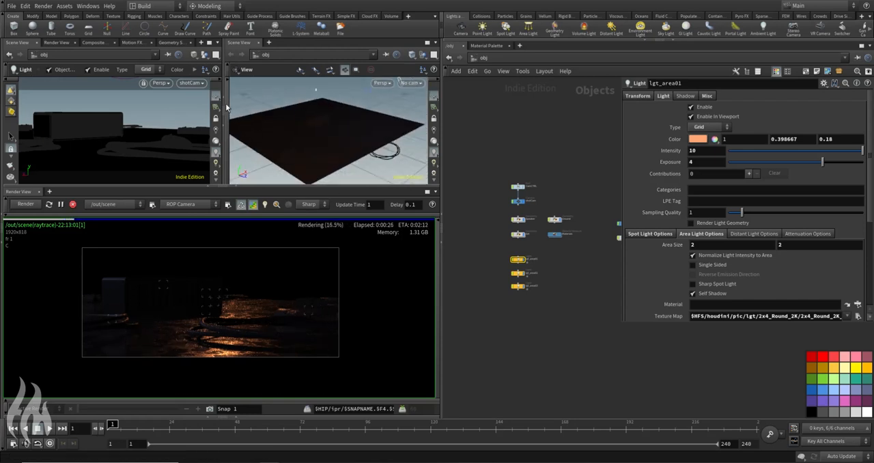
pyautogui.click(228, 104)
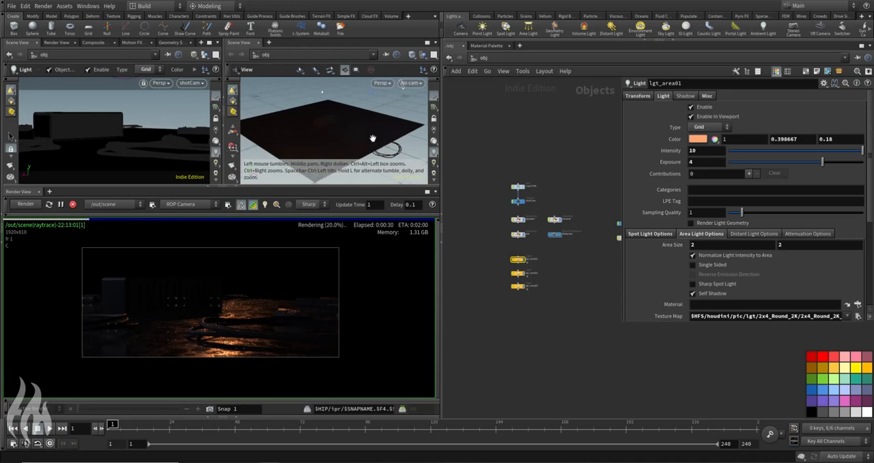
pyautogui.scroll(-2, 366, 137)
pyautogui.moveTo(364, 139); pyautogui.dragTo(357, 122)
pyautogui.moveTo(428, 107); pyautogui.dragTo(372, 153)
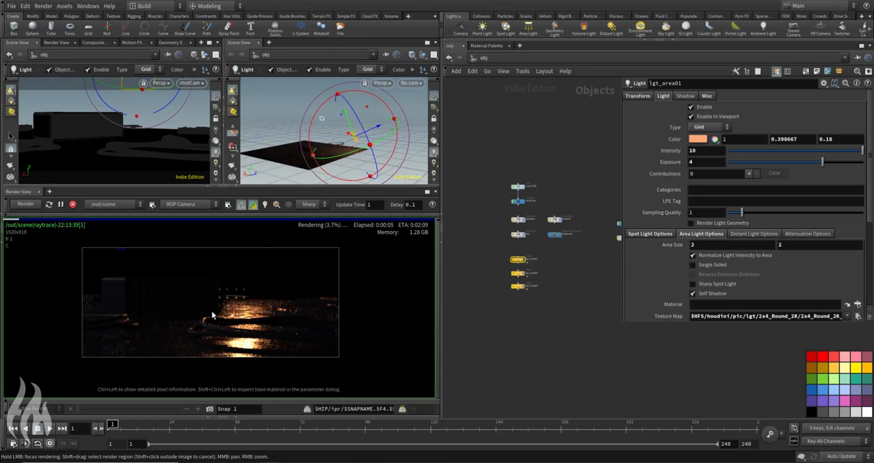
# Step: Inspect the ground reflections up close in the render and turn off preview rendering
pyautogui.scroll(3, 253, 329)
pyautogui.moveTo(253, 330); pyautogui.dragTo(269, 291, button='middle')
pyautogui.scroll(3, 250, 344)
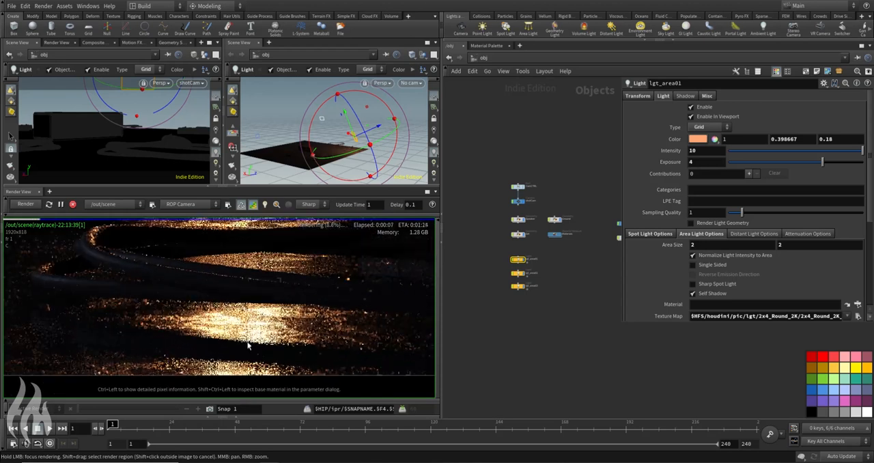
pyautogui.click(254, 205)
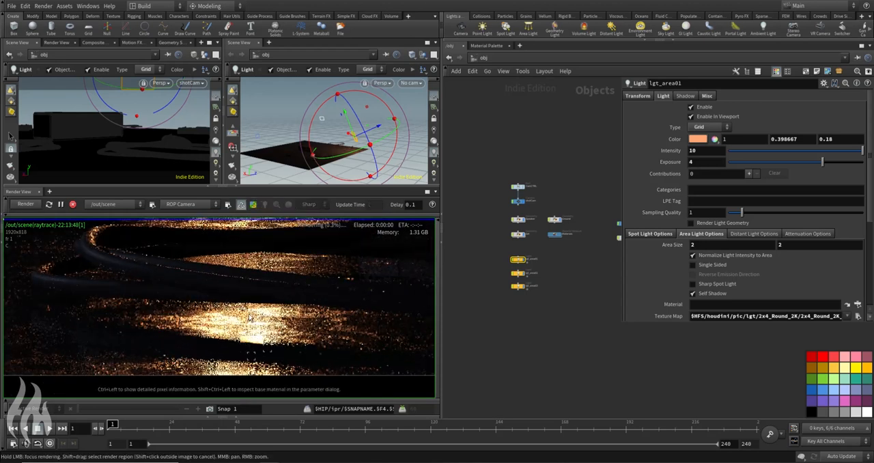
# Step: Show the Render View's color correction bar and check the light's reflections across the full frame
pyautogui.click(193, 399)
pyautogui.click(168, 398)
pyautogui.click(167, 397)
pyautogui.click(167, 397)
pyautogui.click(200, 397)
pyautogui.click(200, 397)
pyautogui.click(200, 396)
pyautogui.scroll(-4, 213, 287)
pyautogui.scroll(2, 213, 290)
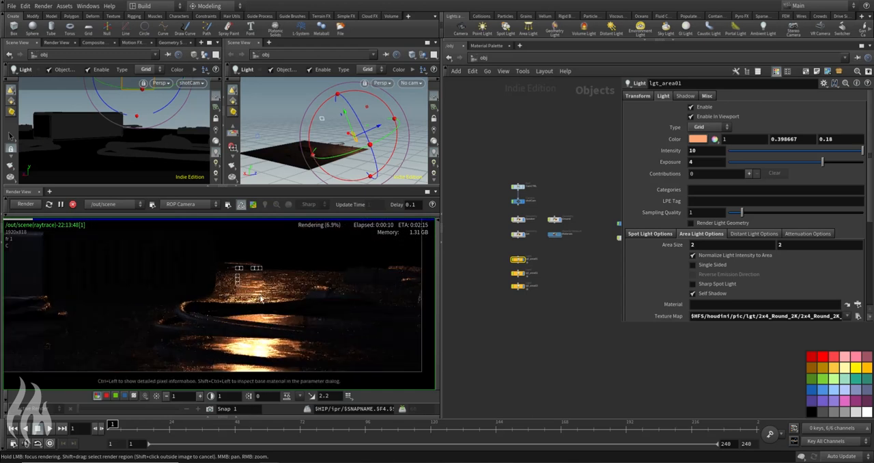
pyautogui.scroll(-2, 242, 315)
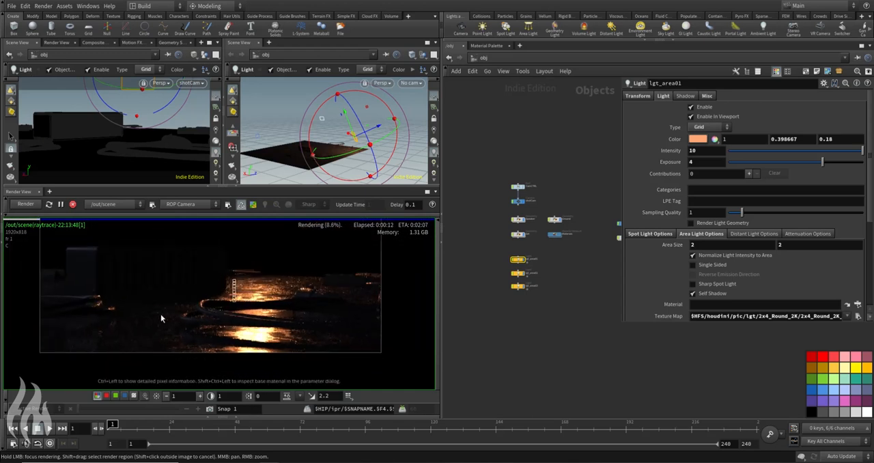
pyautogui.moveTo(194, 316); pyautogui.dragTo(238, 334, button='middle')
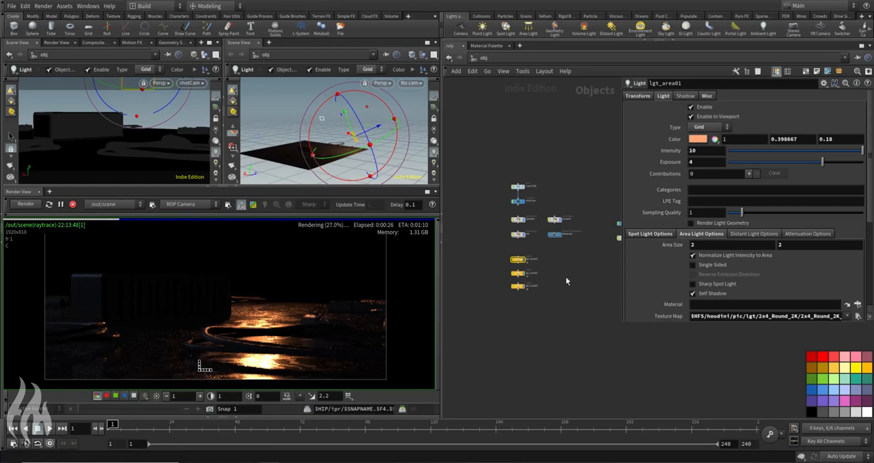
# Step: Save the scene file and switch the network editor from obj to the out context
pyautogui.moveTo(566, 276); pyautogui.dragTo(537, 288, button='middle')
pyautogui.hotkey('ctrl', 's')
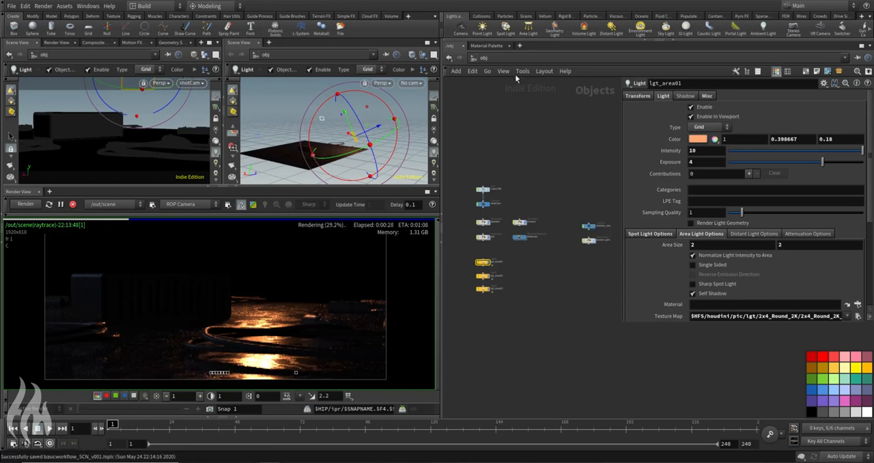
pyautogui.click(479, 59)
pyautogui.click(489, 104)
pyautogui.click(480, 57)
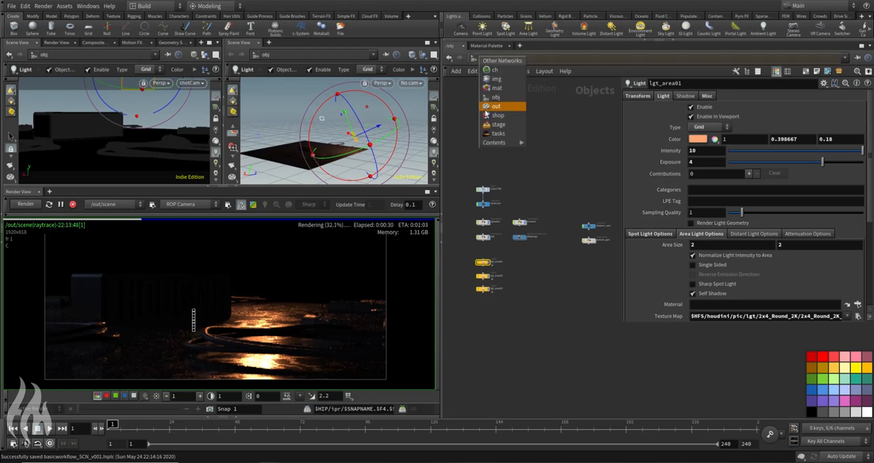
pyautogui.click(492, 107)
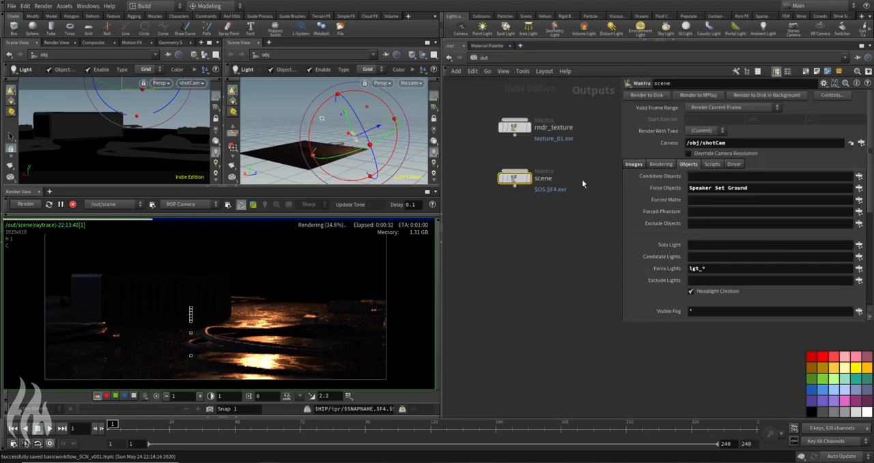
# Step: Enable the Shading Depth (Pz) extra image plane in the image settings of the scene Mantra node
pyautogui.click(609, 178)
pyautogui.click(632, 165)
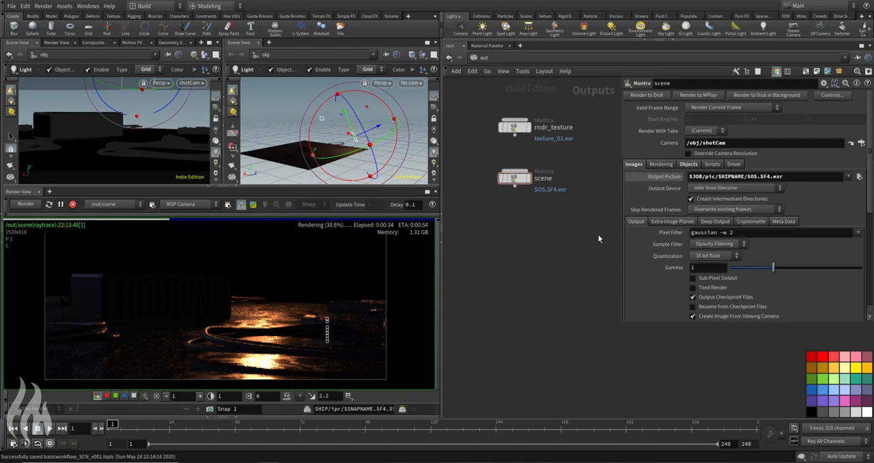
pyautogui.scroll(-2, 666, 193)
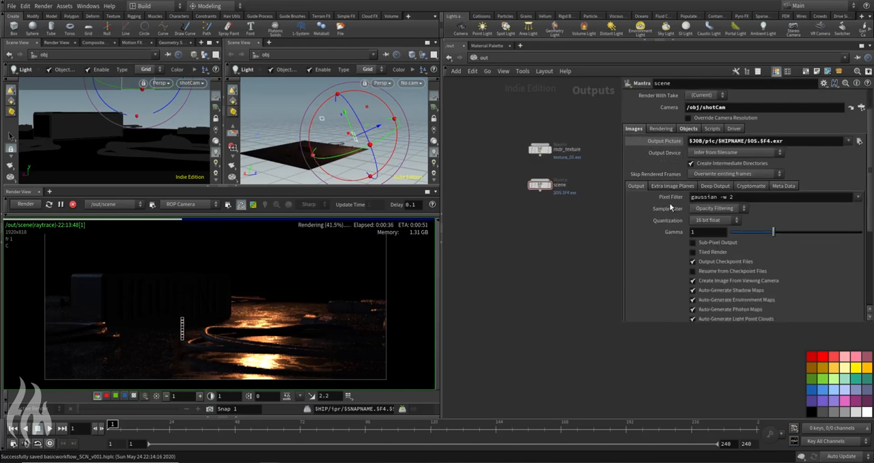
pyautogui.click(667, 188)
pyautogui.scroll(-3, 764, 167)
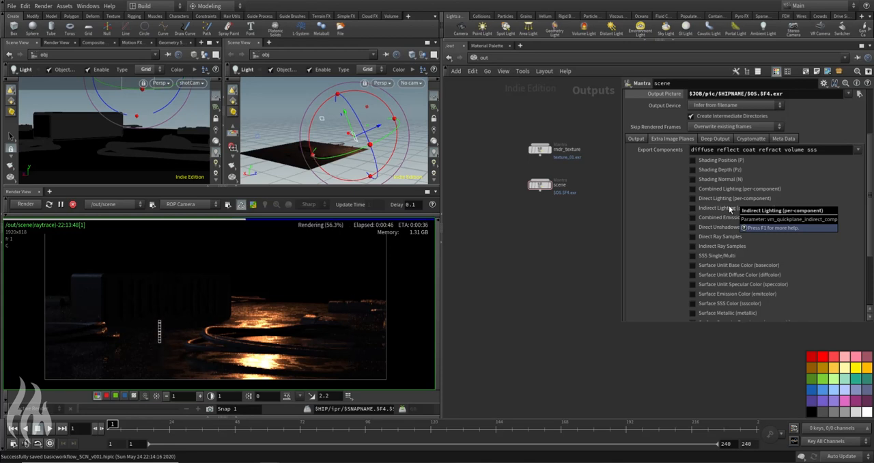
pyautogui.scroll(-1, 757, 174)
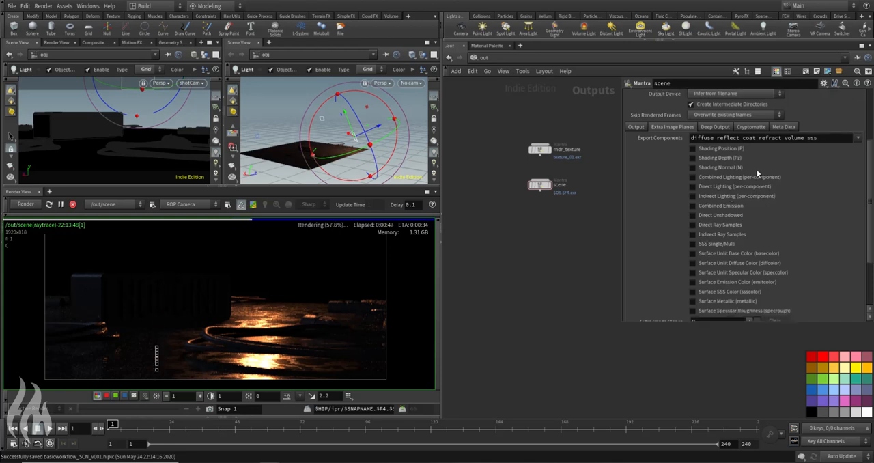
pyautogui.click(693, 158)
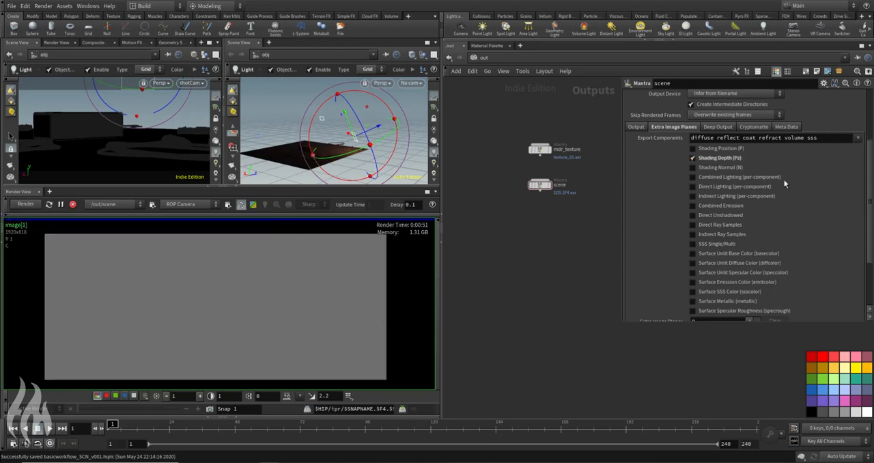
# Step: Add one custom extra image plane to the scene Mantra node with Combined Lighting (Per-Light) as its VEX variable
pyautogui.scroll(-5, 744, 226)
pyautogui.scroll(2, 753, 233)
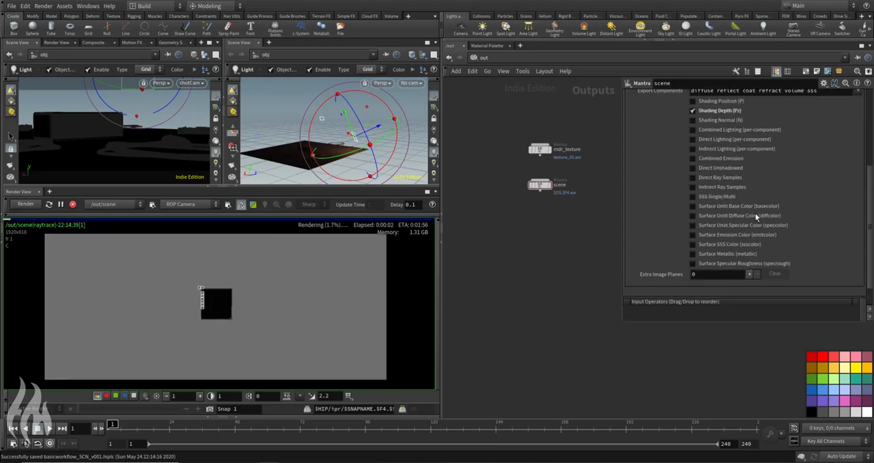
pyautogui.scroll(2, 710, 102)
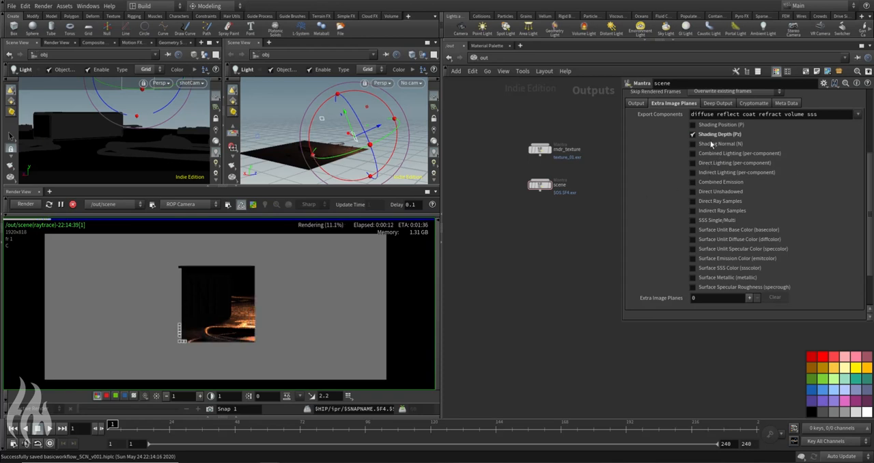
pyautogui.click(749, 298)
pyautogui.click(855, 222)
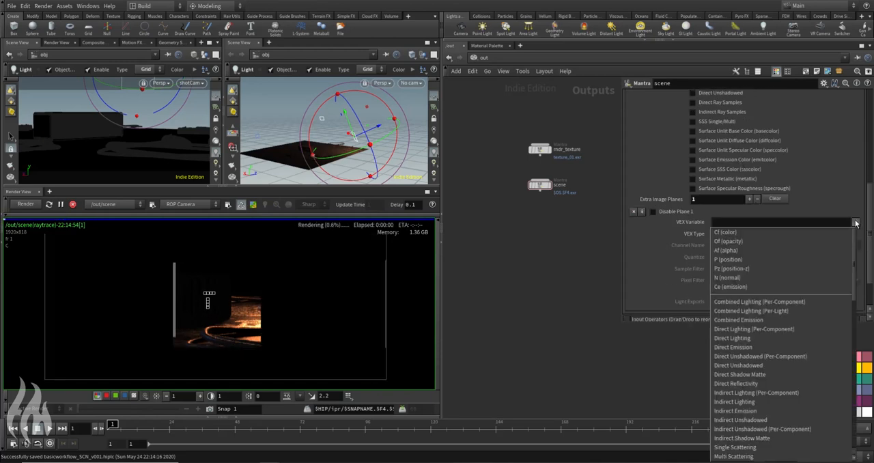
pyautogui.click(768, 312)
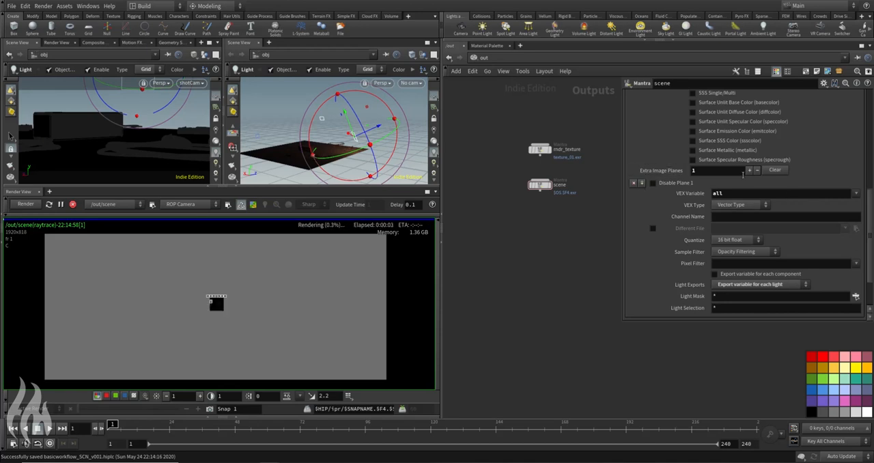
pyautogui.click(856, 194)
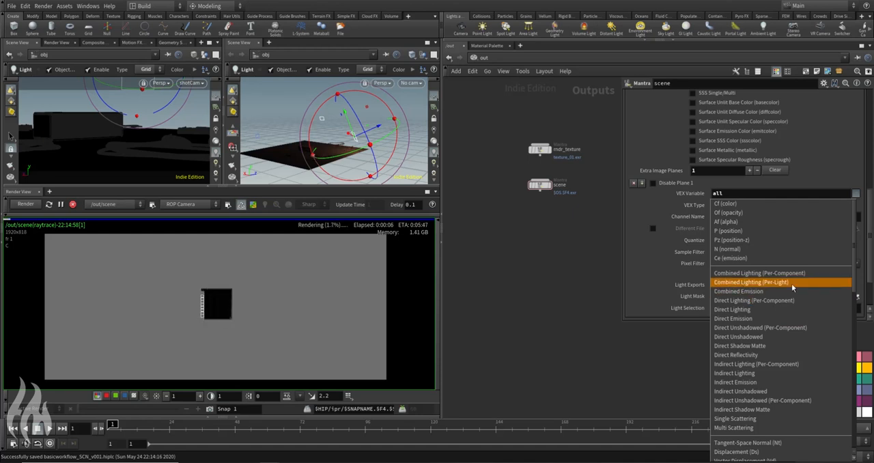
pyautogui.click(739, 194)
pyautogui.moveTo(765, 194); pyautogui.dragTo(670, 194)
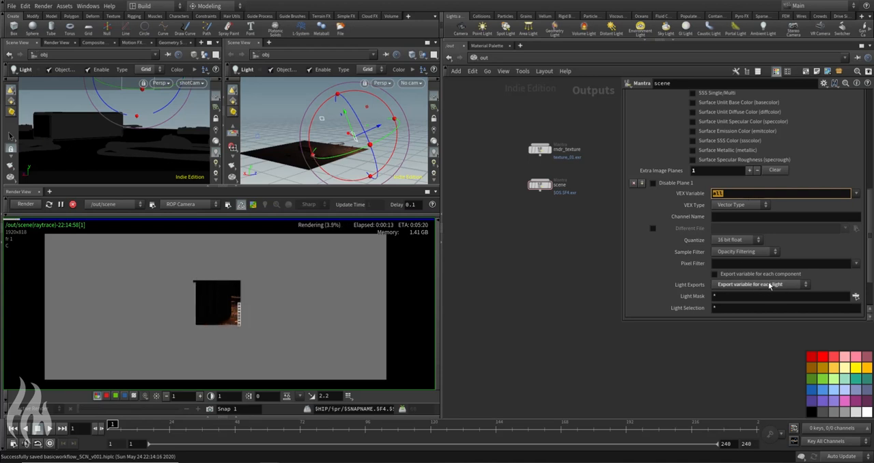
# Step: Turn preview rendering back on and reveal the Render View's image plane bar
pyautogui.click(60, 250)
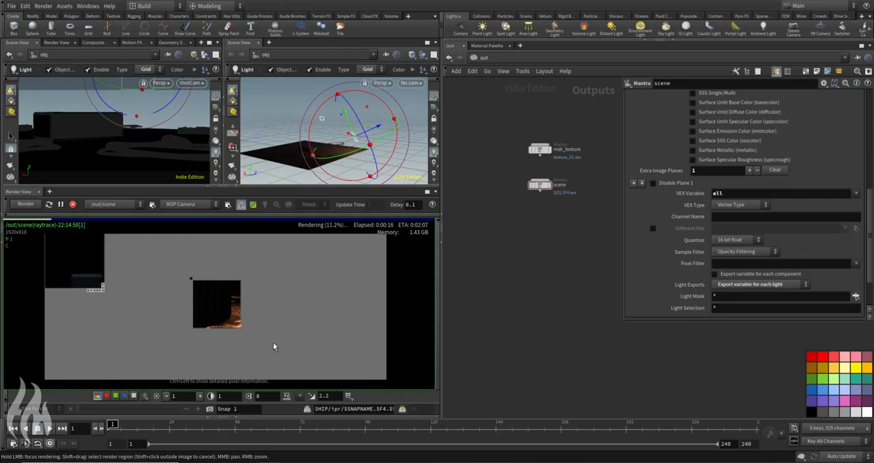
pyautogui.click(253, 204)
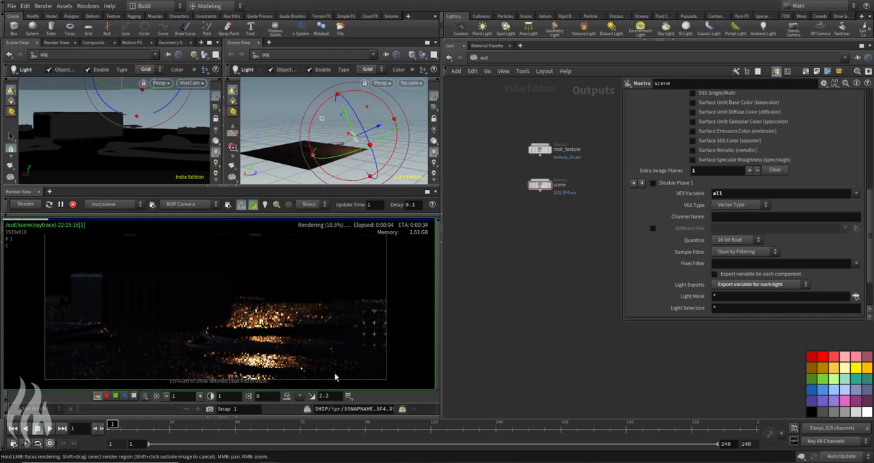
pyautogui.click(47, 217)
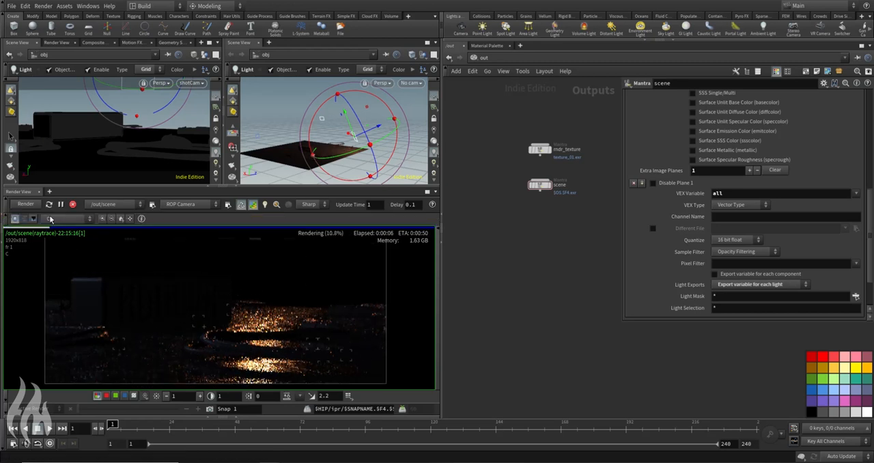
# Step: Look through the Pz depth plane and the per-light planes lgt_area01_all, lgt_area02_all and lgt_area03_all in the render
pyautogui.click(81, 219)
pyautogui.click(72, 236)
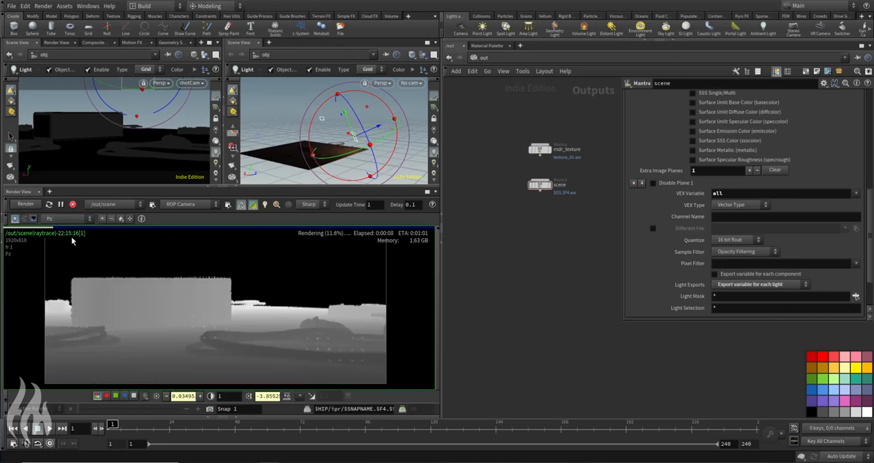
pyautogui.click(72, 219)
pyautogui.click(71, 243)
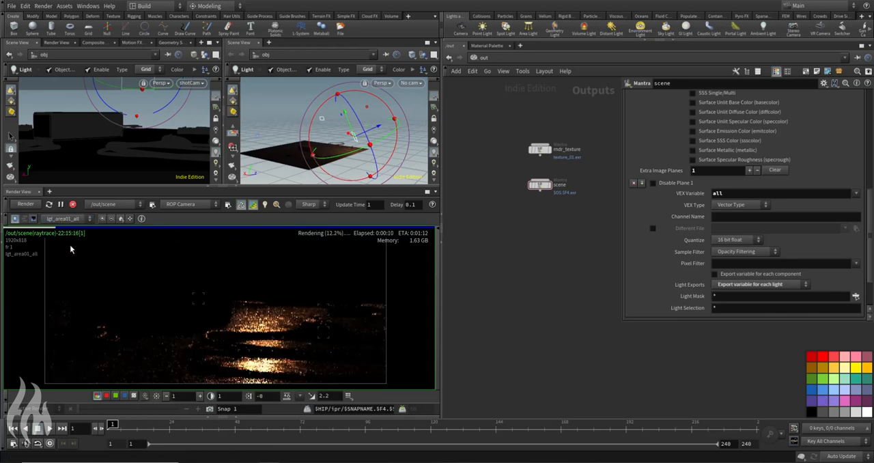
pyautogui.click(73, 219)
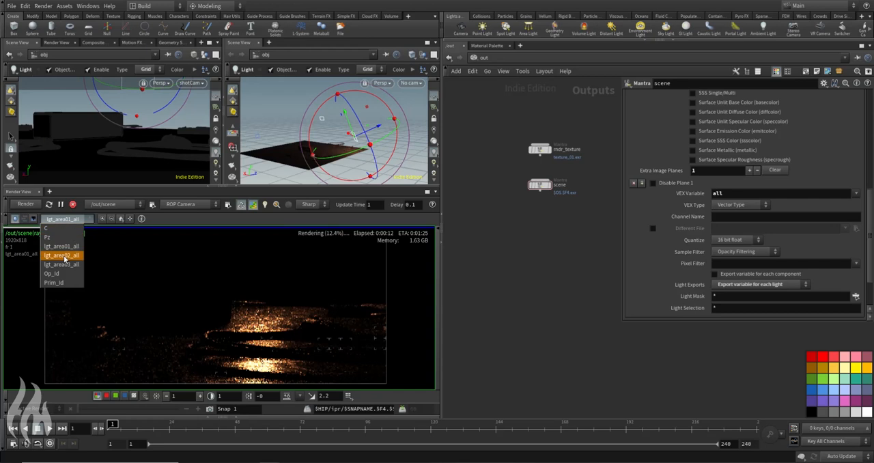
pyautogui.click(65, 253)
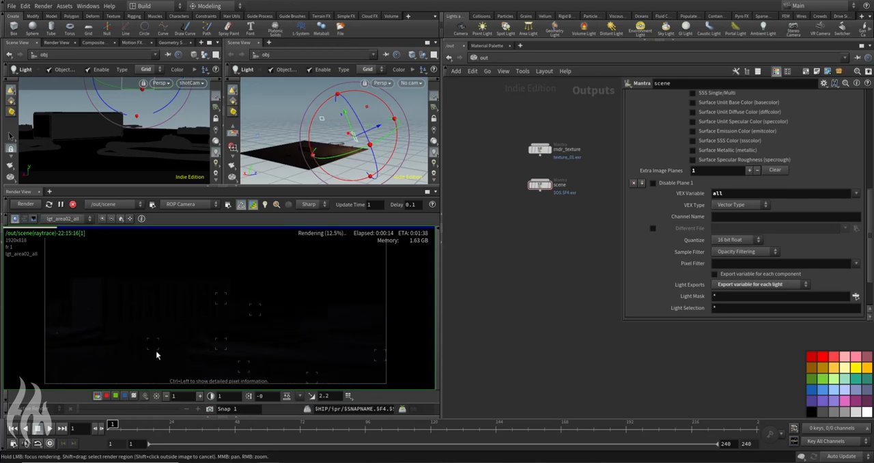
pyautogui.click(89, 219)
pyautogui.click(73, 264)
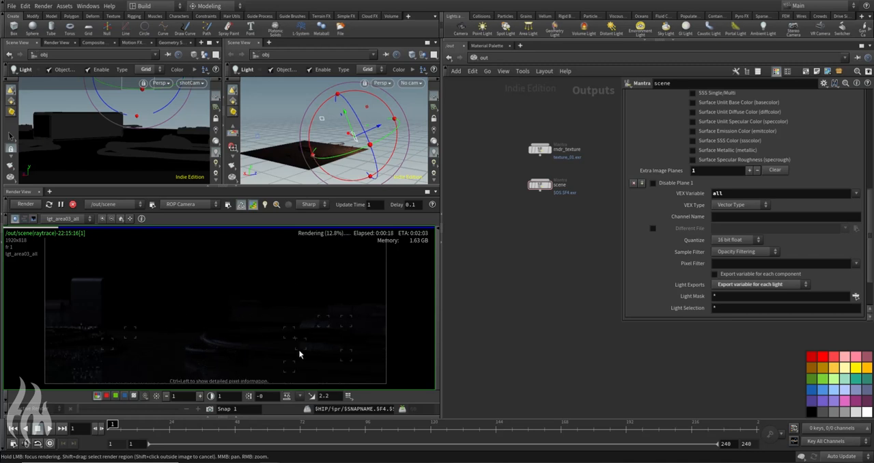
# Step: Compare the lgt_area02_all plane with the lgt_area01_all plane in the render
pyautogui.click(68, 219)
pyautogui.click(72, 254)
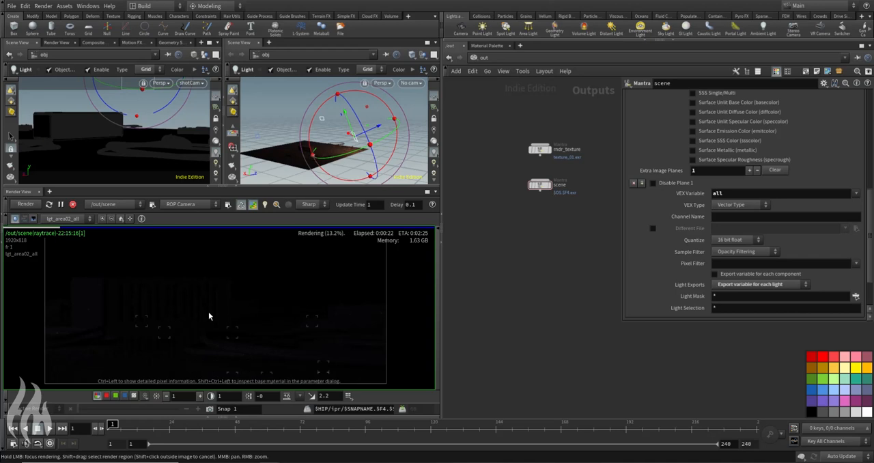
pyautogui.click(69, 219)
pyautogui.click(66, 249)
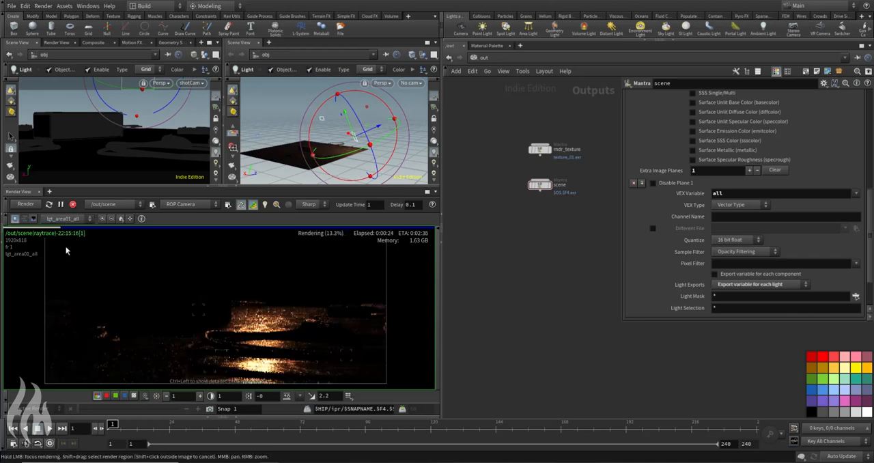
# Step: Center the rendered image and display its Pz depth plane again
pyautogui.moveTo(269, 325); pyautogui.dragTo(278, 299, button='middle')
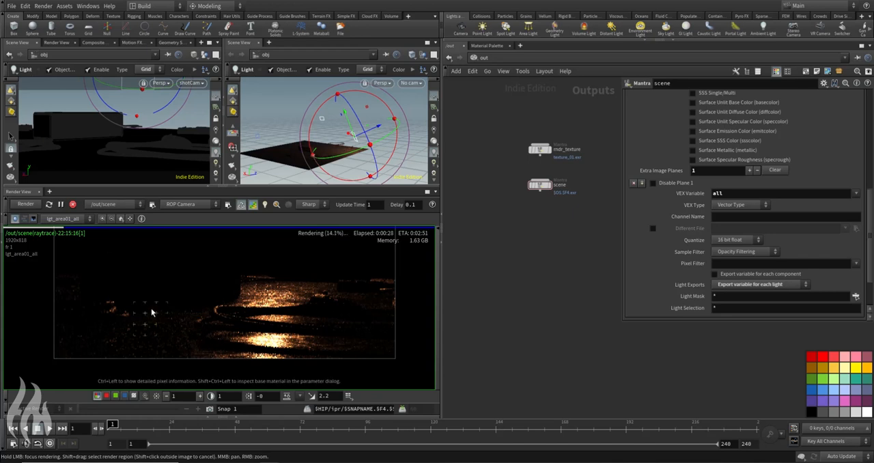
pyautogui.click(69, 219)
pyautogui.click(66, 236)
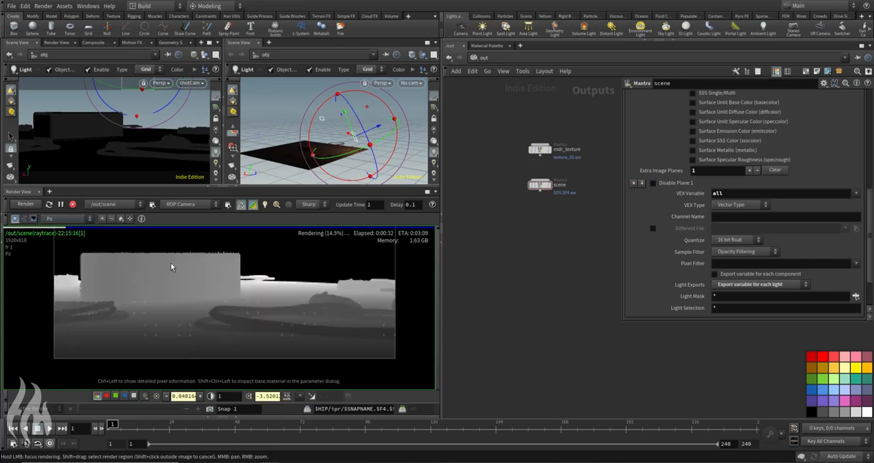
# Step: Display the combined C plane in the render and select the lgt_area02 light in the obj network
pyautogui.click(68, 219)
pyautogui.click(57, 230)
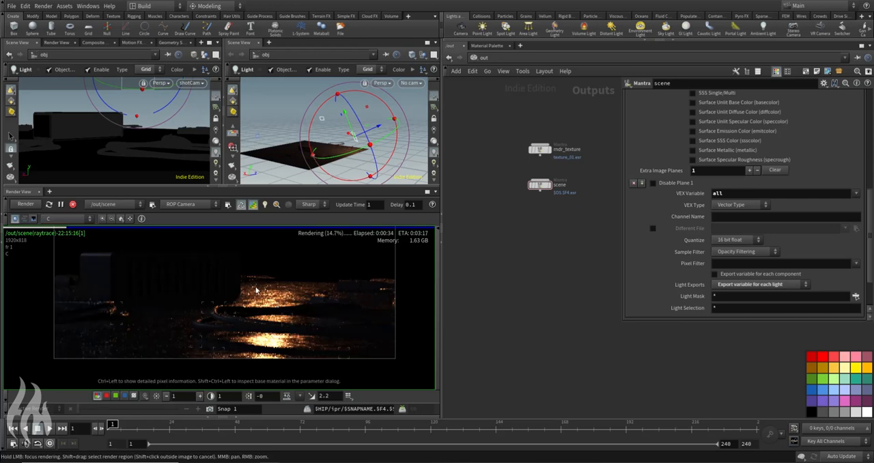
pyautogui.click(481, 58)
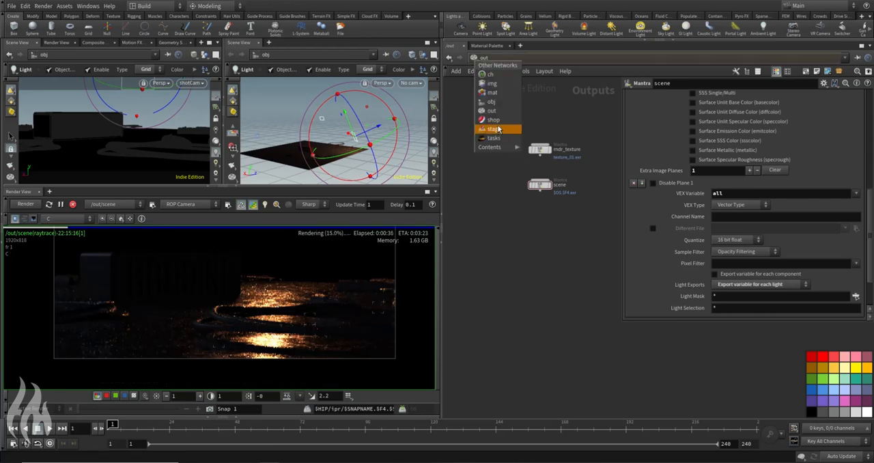
pyautogui.click(491, 101)
pyautogui.scroll(3, 526, 281)
pyautogui.click(457, 277)
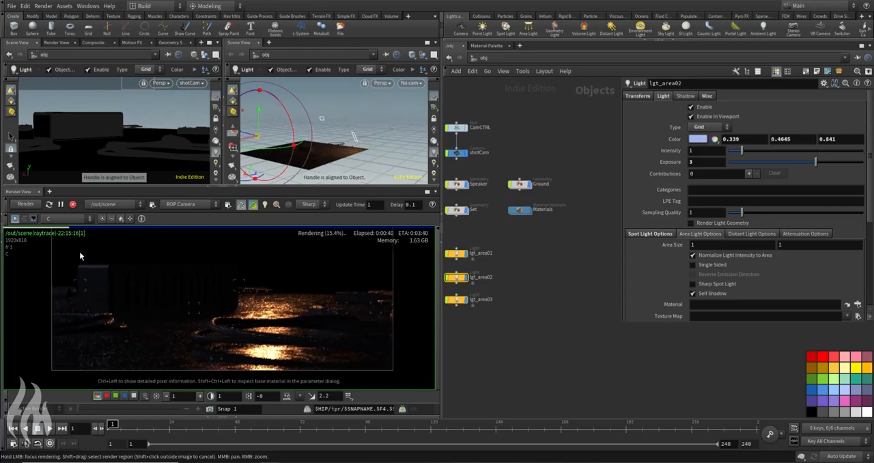
# Step: Display the lgt_area02_all plane and browse to $HFS/houdini/pic/lgt for the light's texture map
pyautogui.click(68, 218)
pyautogui.click(62, 256)
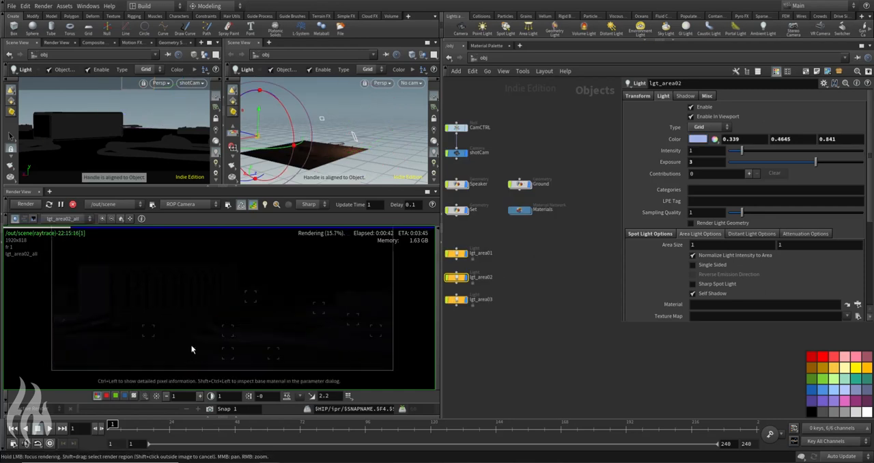
pyautogui.scroll(-2, 840, 294)
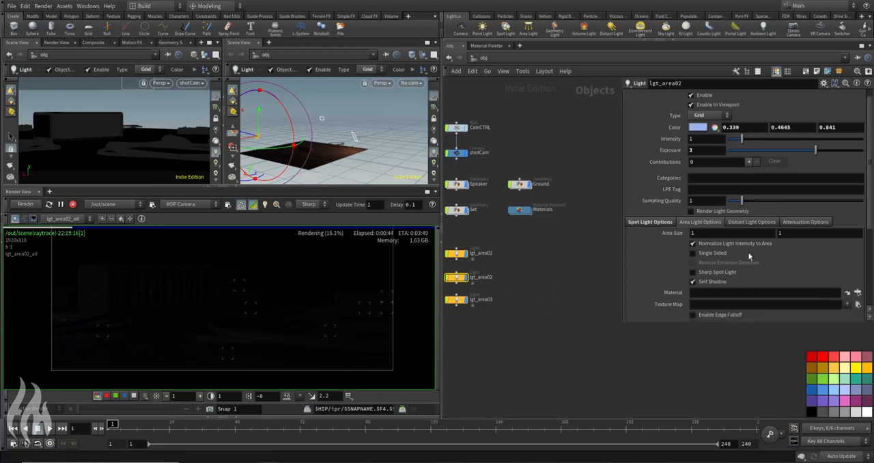
pyautogui.click(857, 292)
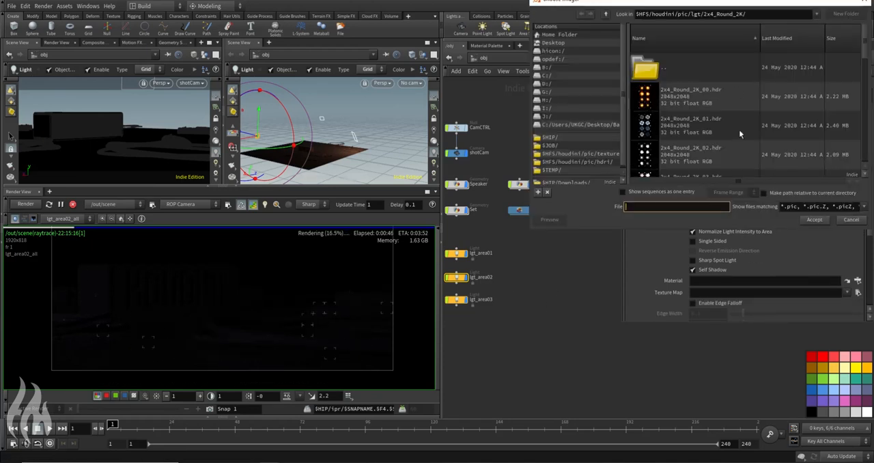
pyautogui.scroll(-5, 708, 134)
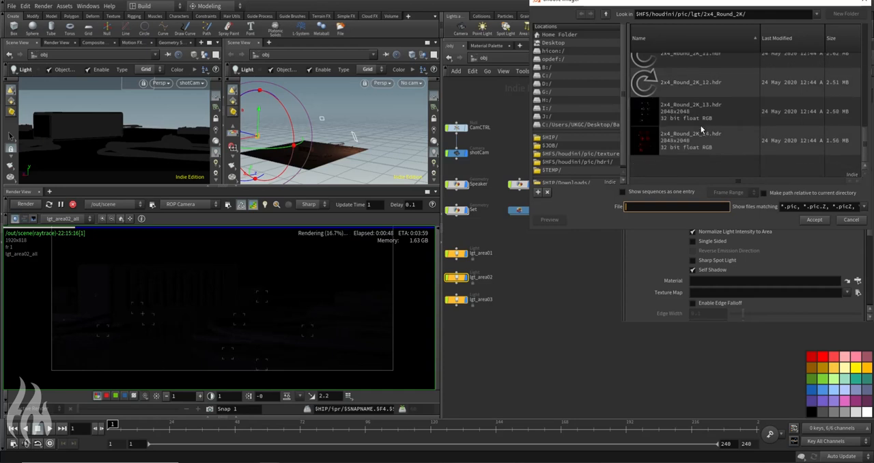
pyautogui.click(605, 14)
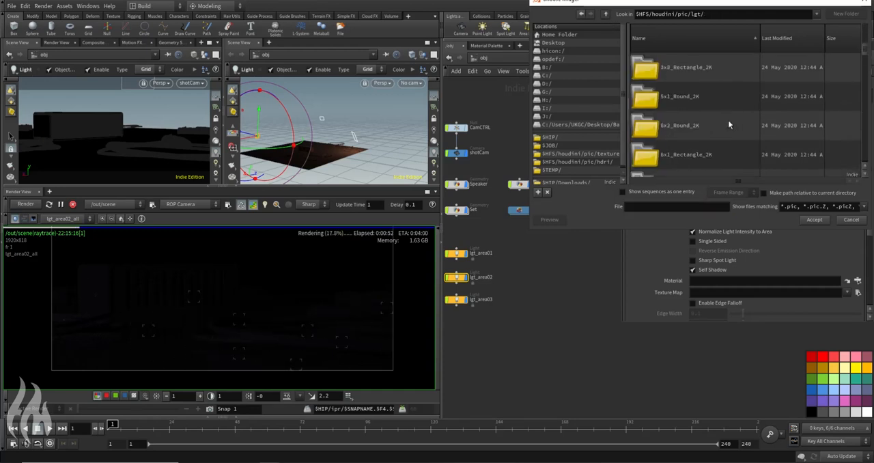
# Step: Enlarge the file chooser and assign Single_Lights_2K_13.hdr as the texture map of lgt_area02
pyautogui.scroll(-3, 728, 122)
pyautogui.moveTo(587, 227); pyautogui.dragTo(588, 304)
pyautogui.scroll(-5, 725, 157)
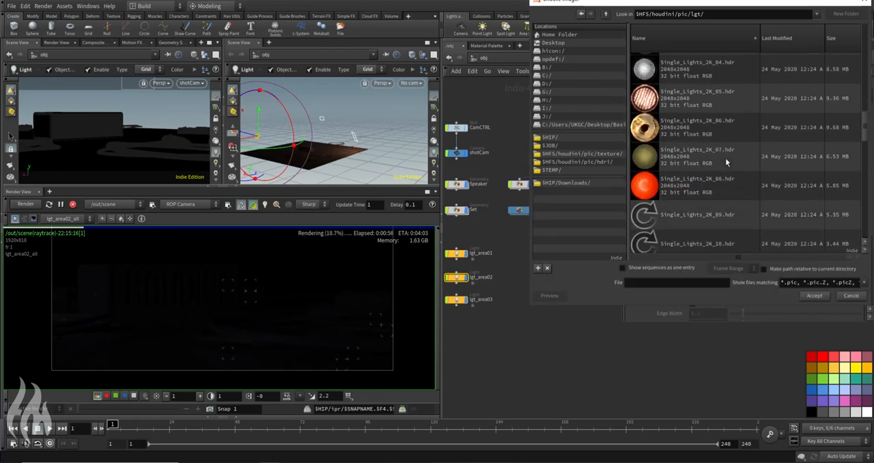
pyautogui.scroll(-2, 726, 161)
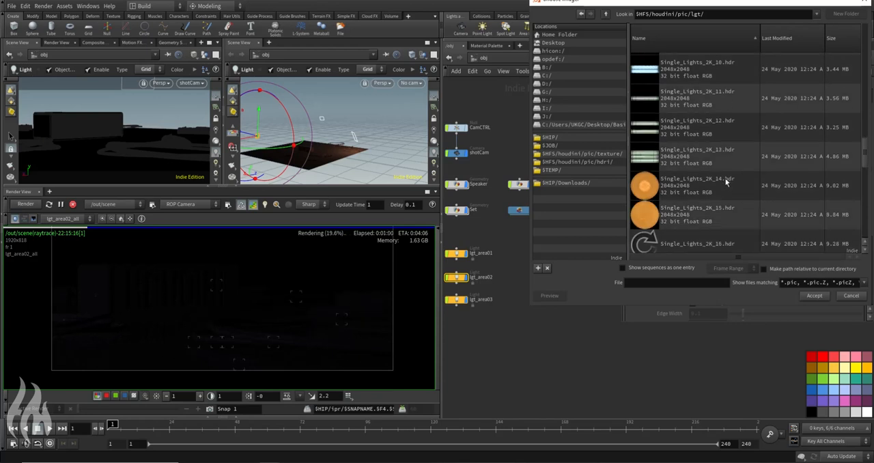
pyautogui.scroll(-1, 726, 181)
pyautogui.click(725, 138)
pyautogui.scroll(-3, 724, 135)
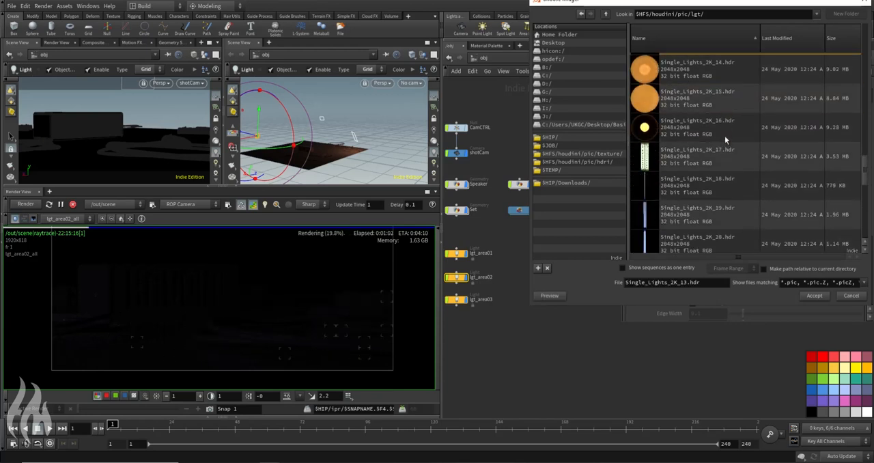
pyautogui.scroll(-3, 724, 136)
pyautogui.click(814, 295)
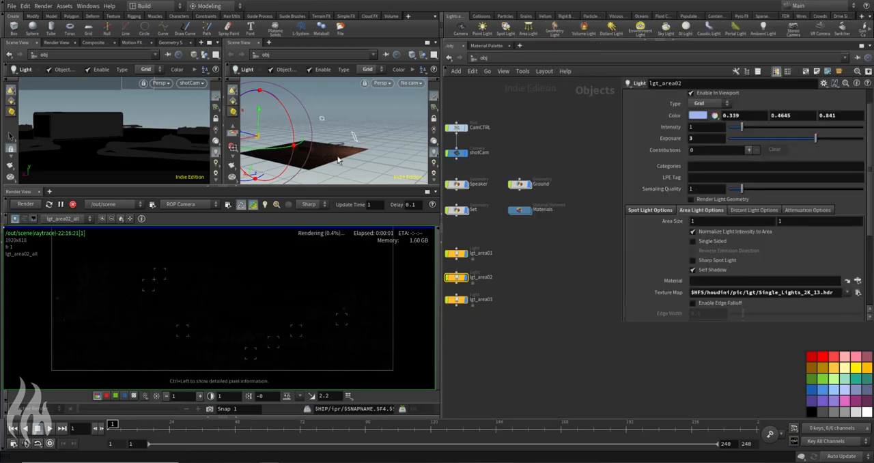
# Step: Set the intensity of lgt_area02 to 10
pyautogui.write('0')
pyautogui.press('Return')
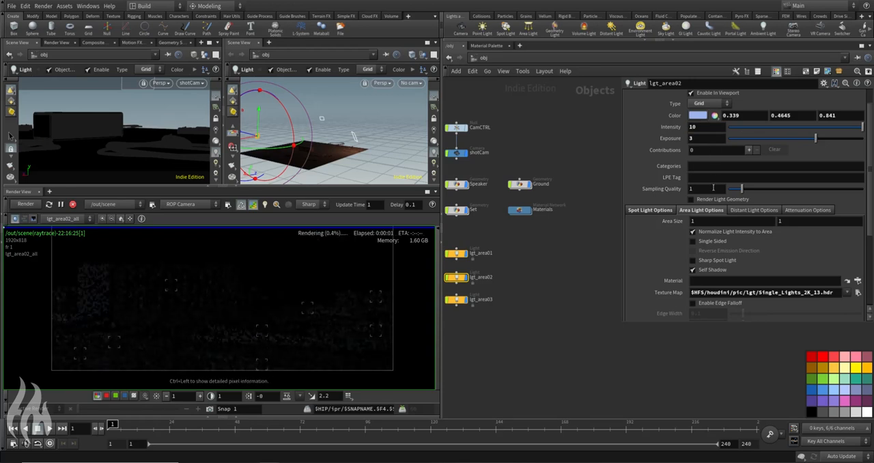
# Step: Try an intensity of 100 on lgt_area02 and undo it
pyautogui.write('0')
pyautogui.press('Return')
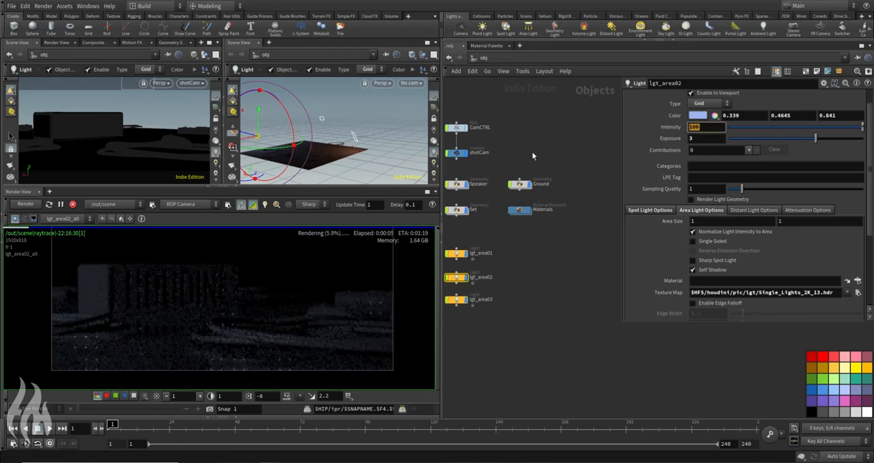
pyautogui.hotkey('ctrl', 'z')
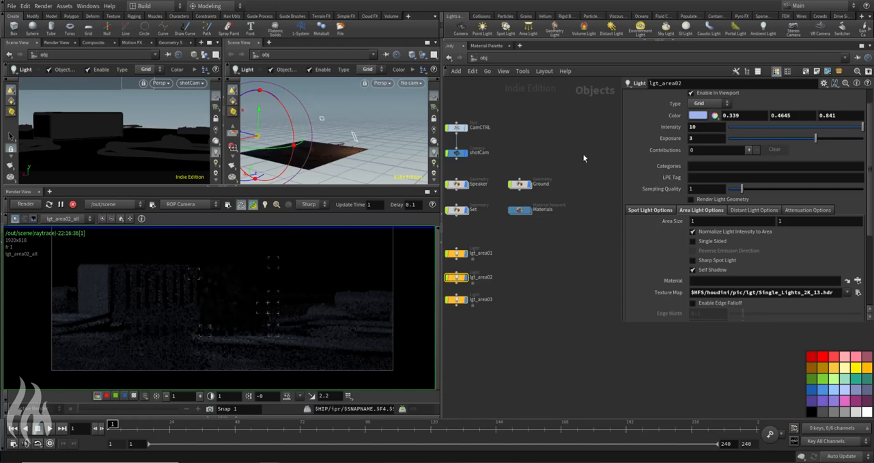
# Step: Set the exposure of lgt_area02 to 4 and display the C plane in the render
pyautogui.write('6')
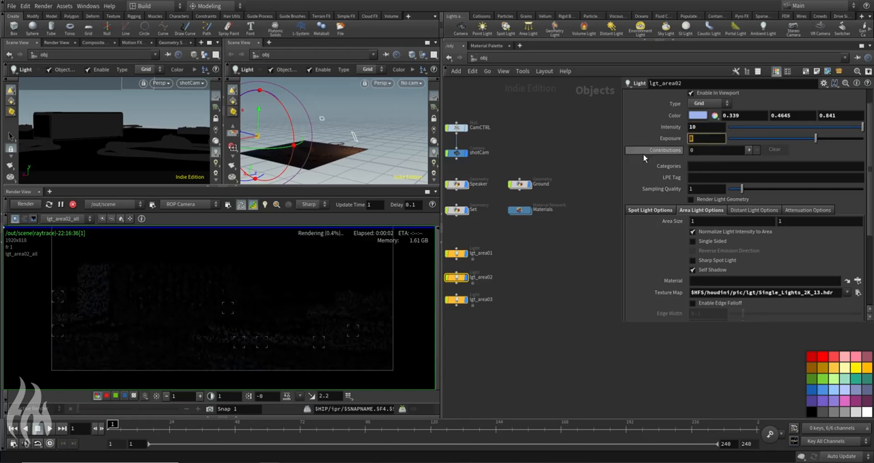
pyautogui.press('Return')
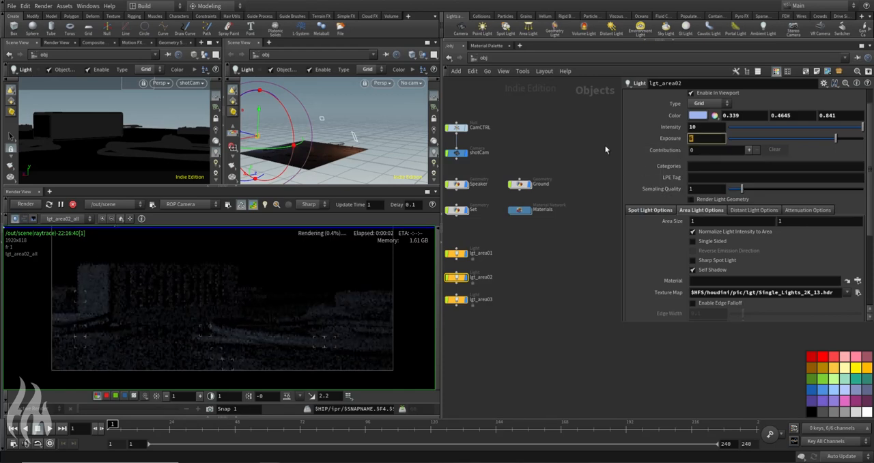
pyautogui.click(69, 220)
pyautogui.click(66, 231)
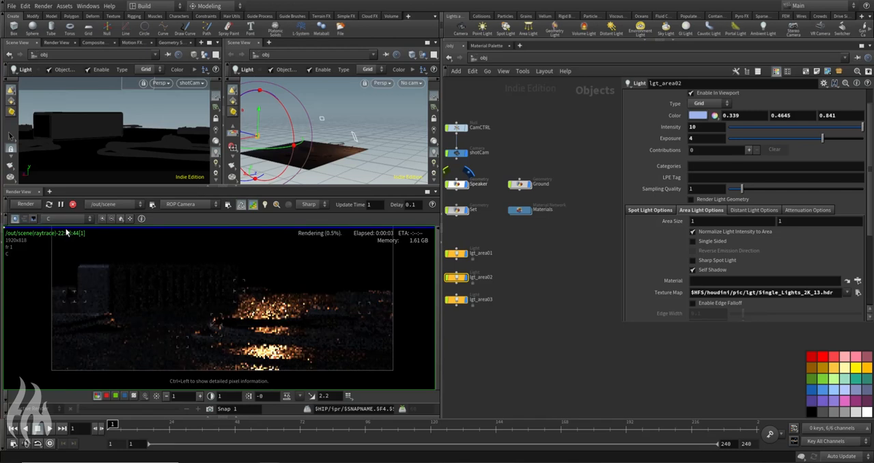
# Step: Change the color of lgt_area02 to a dark, muted purple of about 0.127, 0.115, 0.165
pyautogui.click(696, 116)
pyautogui.click(820, 189)
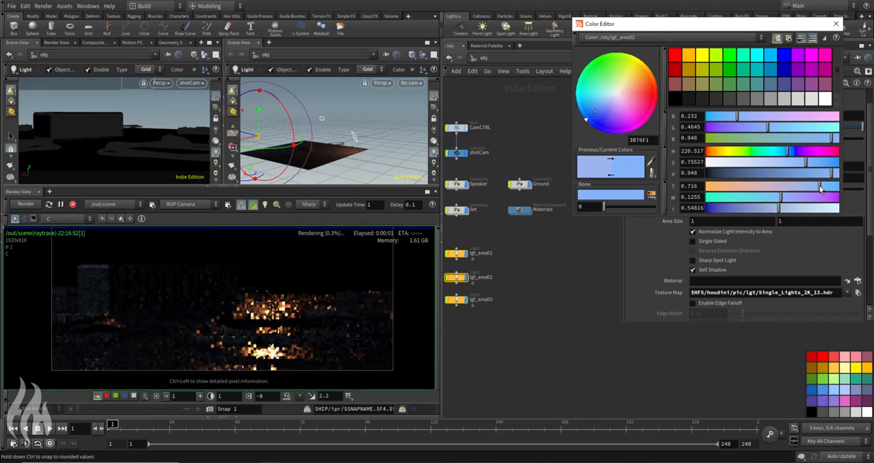
pyautogui.click(770, 175)
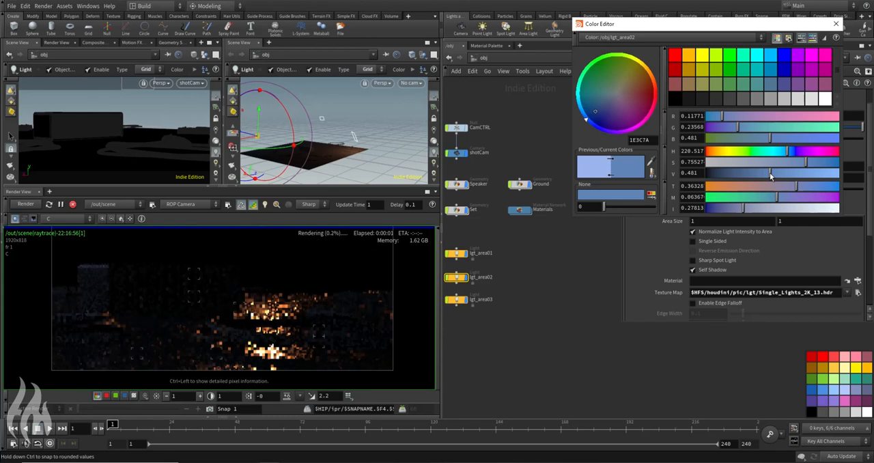
pyautogui.click(739, 173)
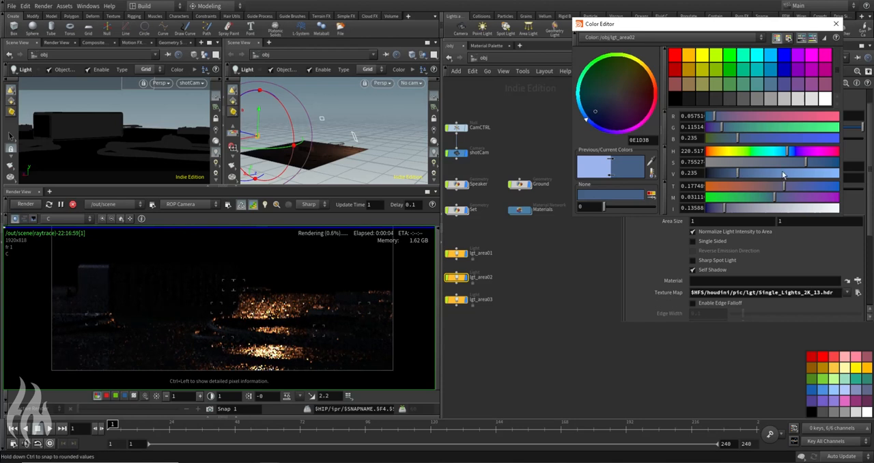
pyautogui.click(771, 186)
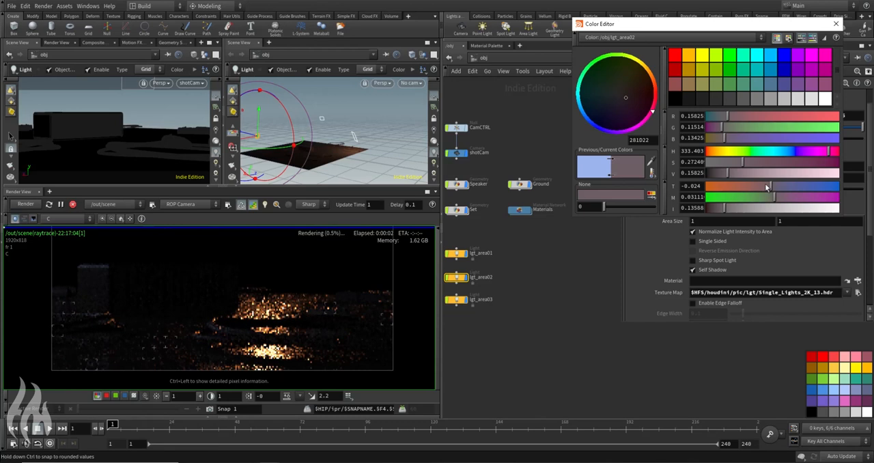
pyautogui.click(744, 186)
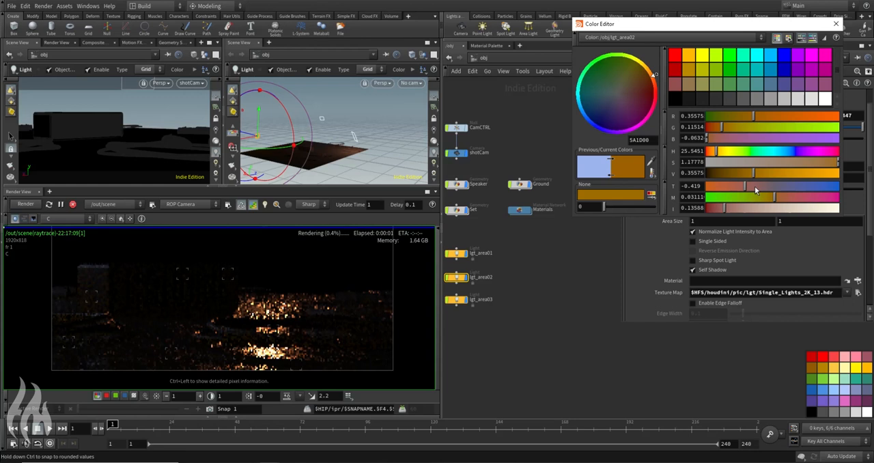
pyautogui.click(774, 187)
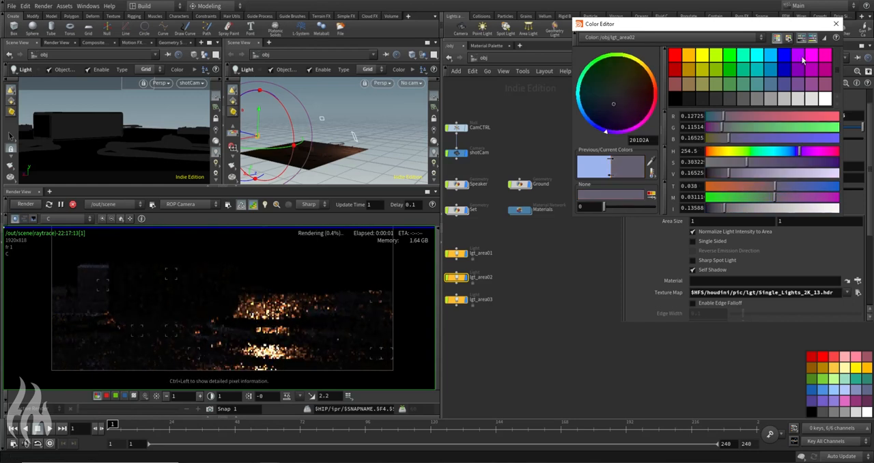
pyautogui.click(834, 25)
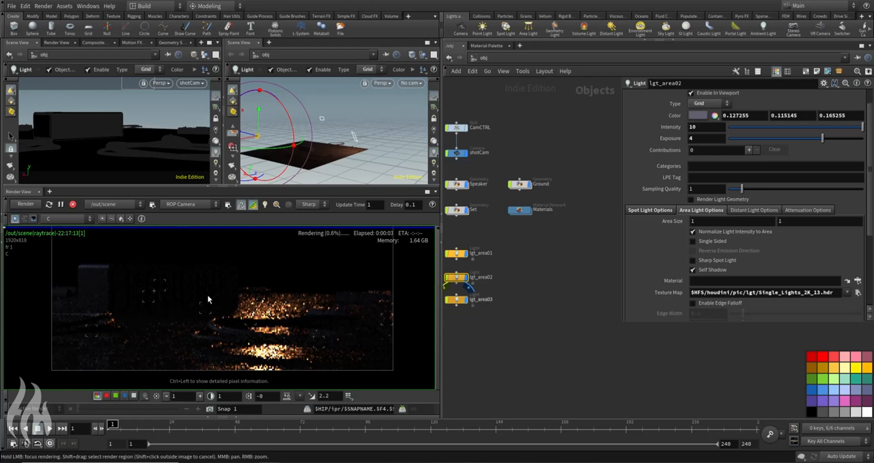
# Step: Examine the lgt_area02_all plane in the render for the light's contribution to the speaker and ground
pyautogui.click(68, 219)
pyautogui.click(75, 271)
pyautogui.scroll(3, 246, 317)
pyautogui.moveTo(31, 272); pyautogui.dragTo(95, 283, button='middle')
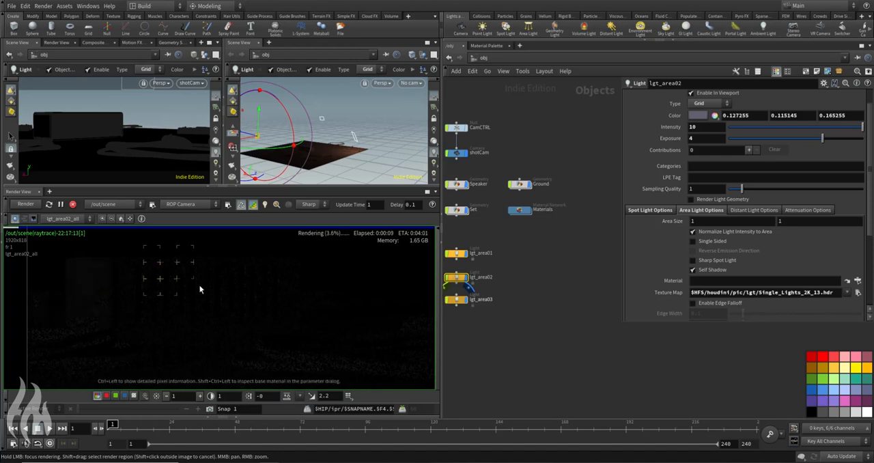
pyautogui.scroll(-4, 221, 295)
pyautogui.moveTo(265, 317); pyautogui.dragTo(244, 304, button='middle')
pyautogui.scroll(-3, 192, 330)
pyautogui.scroll(1, 166, 328)
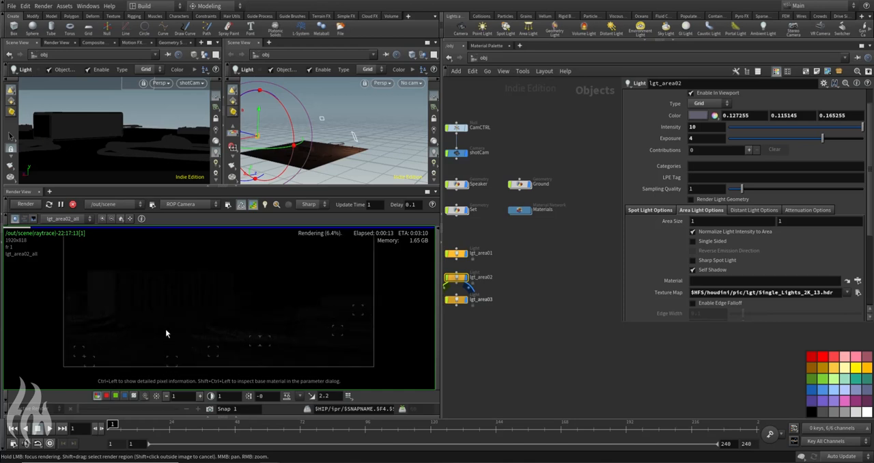
pyautogui.moveTo(188, 306); pyautogui.dragTo(173, 321, button='middle')
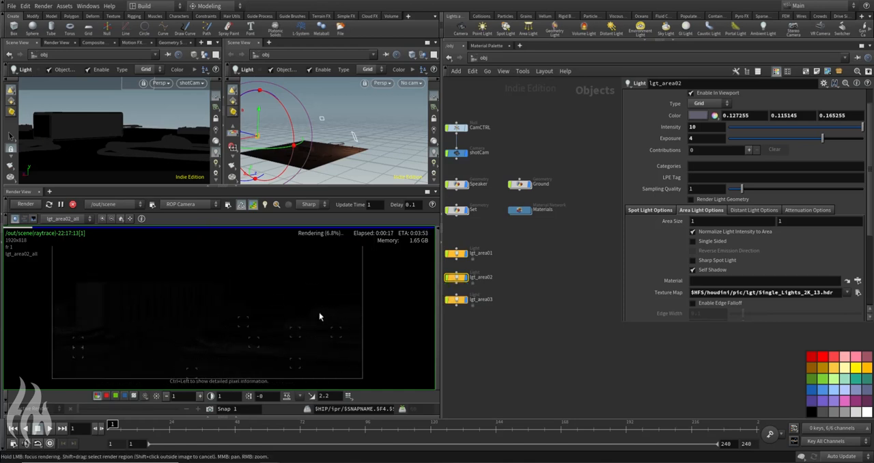
pyautogui.press('h')
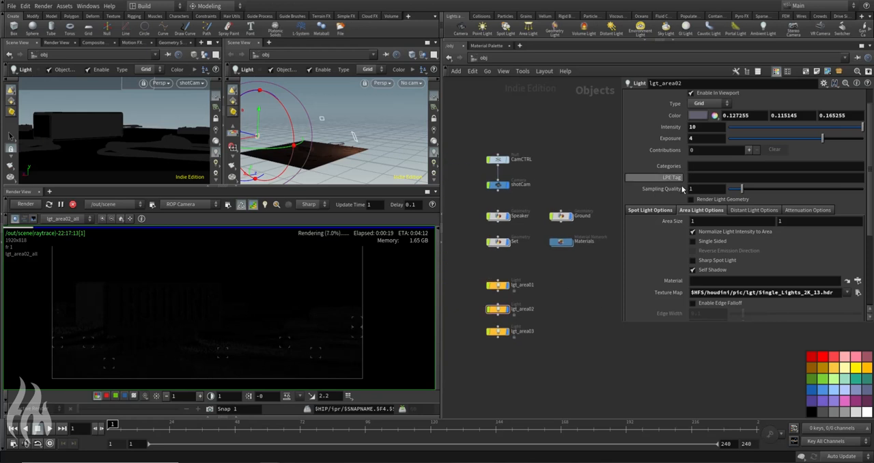
# Step: Display the C plane again and check the combined lighting at smaller and larger image sizes
pyautogui.click(63, 218)
pyautogui.click(55, 228)
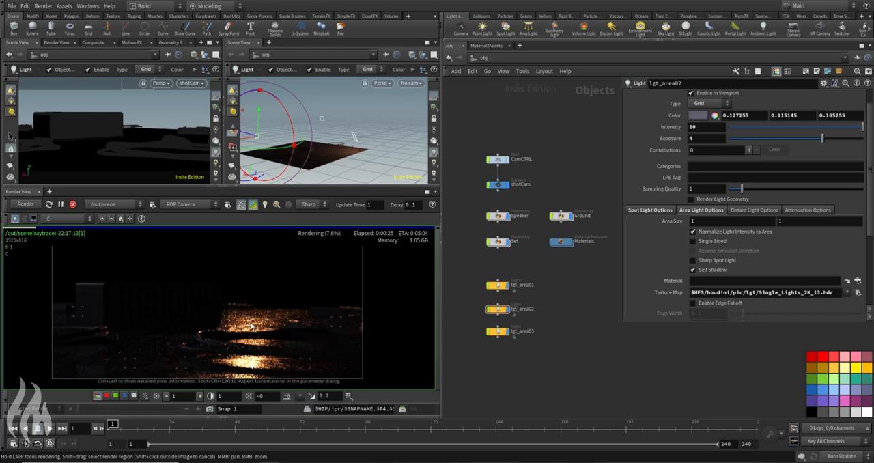
pyautogui.scroll(-3, 236, 319)
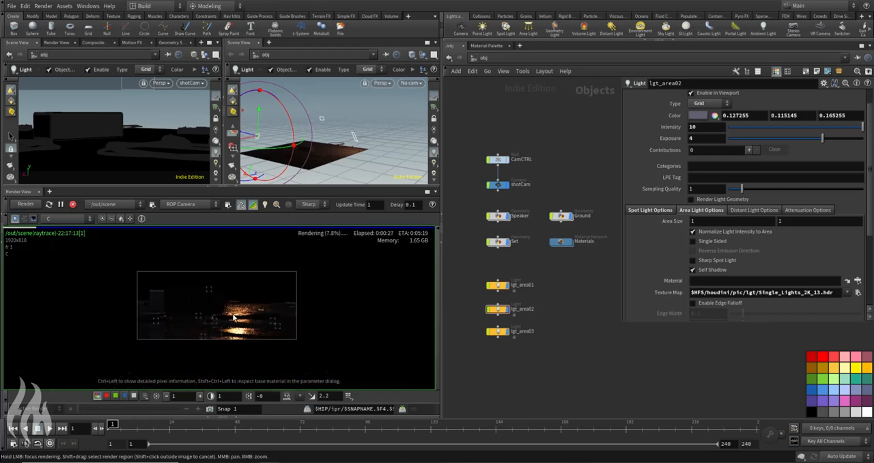
pyautogui.scroll(2, 197, 338)
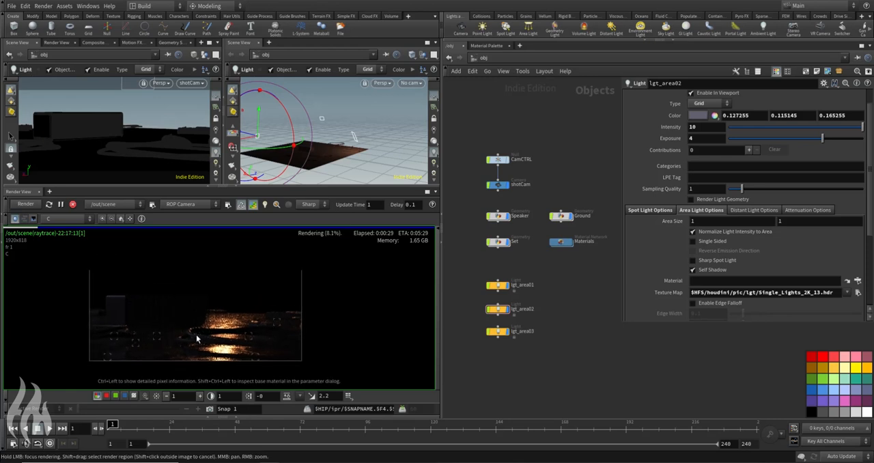
pyautogui.scroll(2, 195, 337)
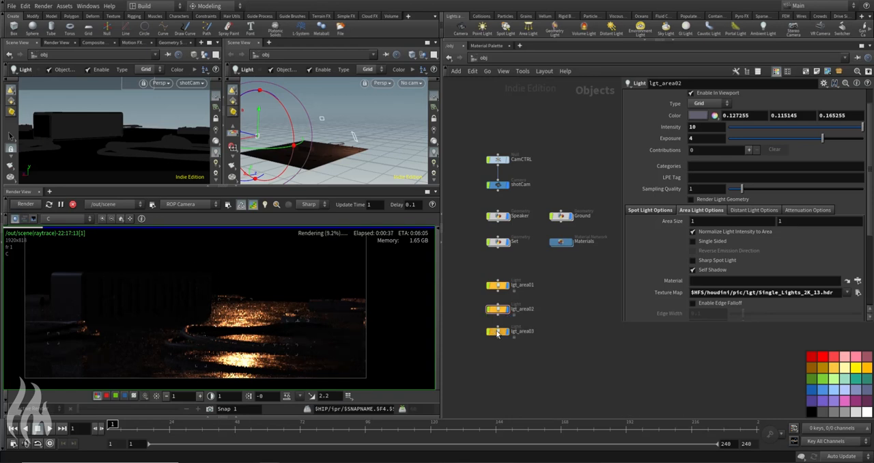
# Step: Select lgt_area03 and compare the lgt_area01_all, lgt_area02_all and lgt_area03_all planes in the render
pyautogui.click(499, 332)
pyautogui.click(67, 219)
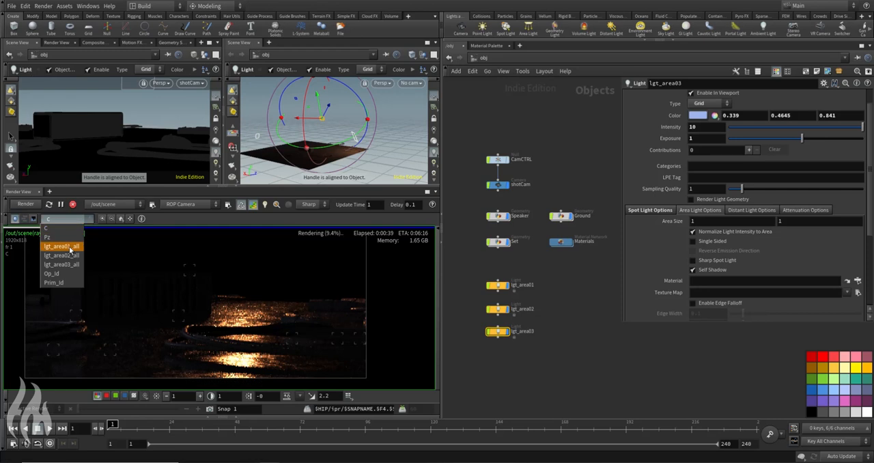
pyautogui.click(70, 251)
pyautogui.click(67, 219)
pyautogui.click(70, 260)
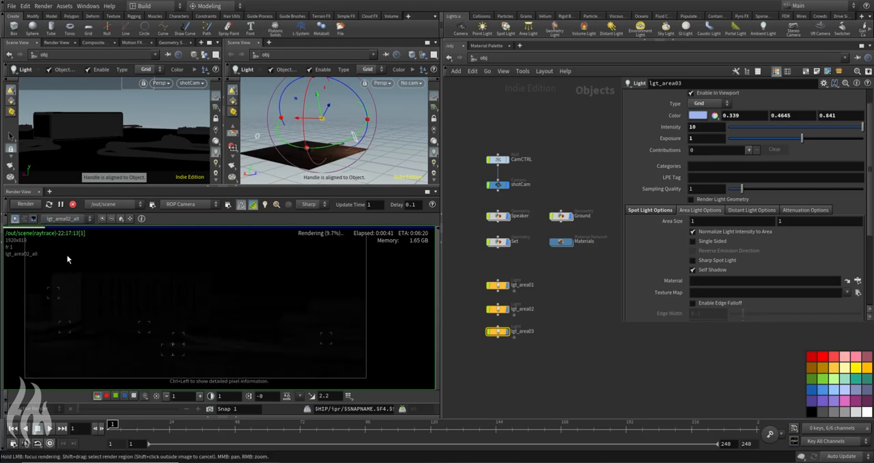
pyautogui.click(67, 218)
pyautogui.click(68, 268)
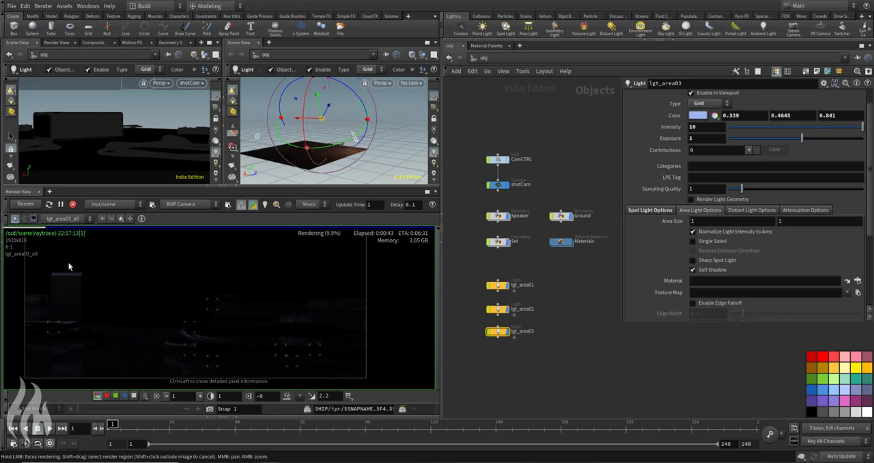
# Step: Try lower intensities of 5, 3 and 1 for lgt_area03
pyautogui.moveTo(704, 128); pyautogui.dragTo(632, 142)
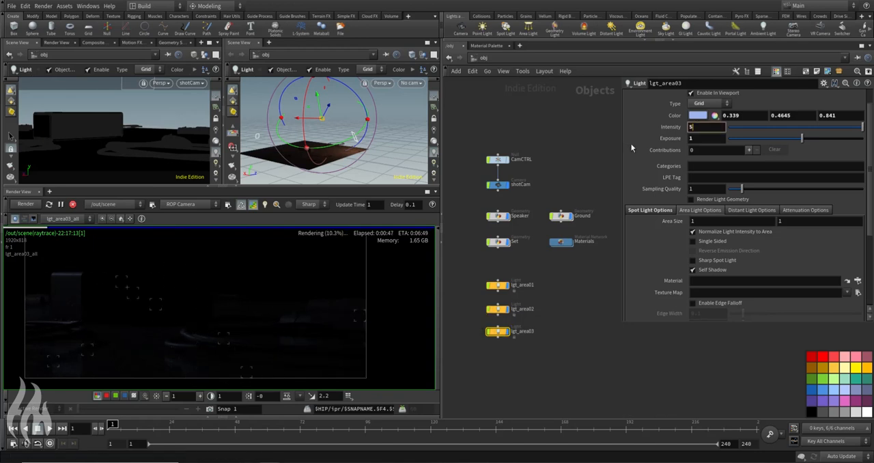
pyautogui.write('5')
pyautogui.press('Return')
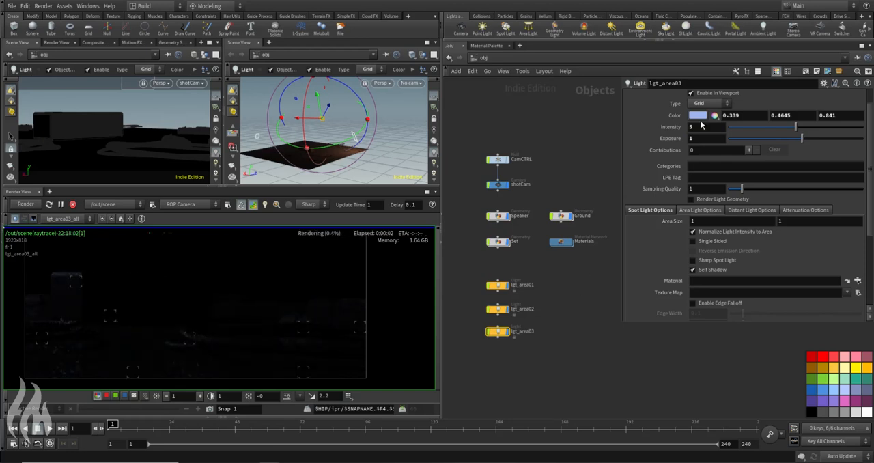
pyautogui.moveTo(703, 130); pyautogui.dragTo(656, 146)
pyautogui.write('3')
pyautogui.press('Return')
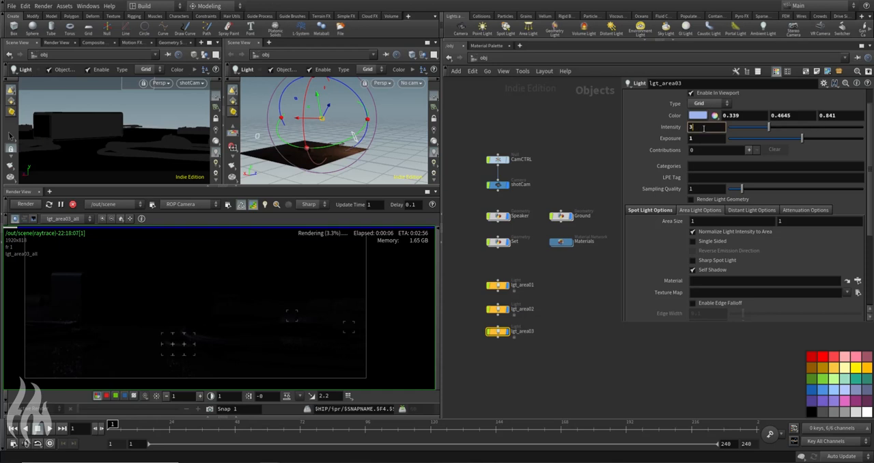
pyautogui.write('1')
pyautogui.press('Return')
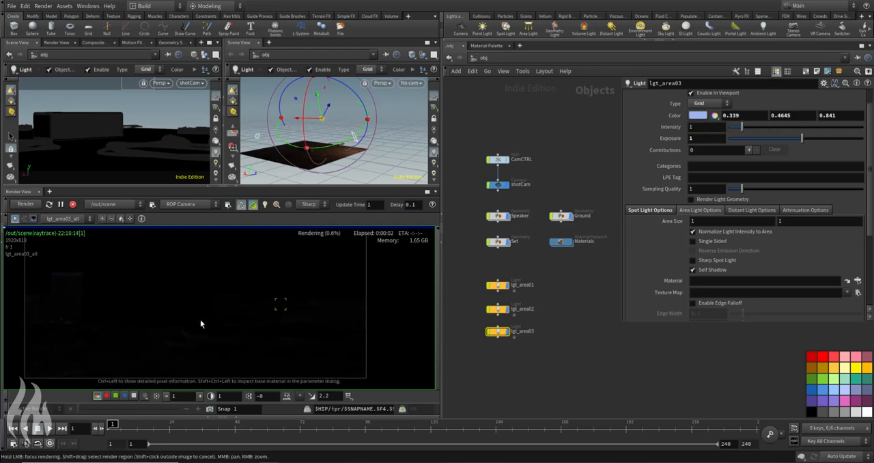
# Step: Display the C plane in the render and reduce the light output of lgt_area02 to a value of 2
pyautogui.click(64, 219)
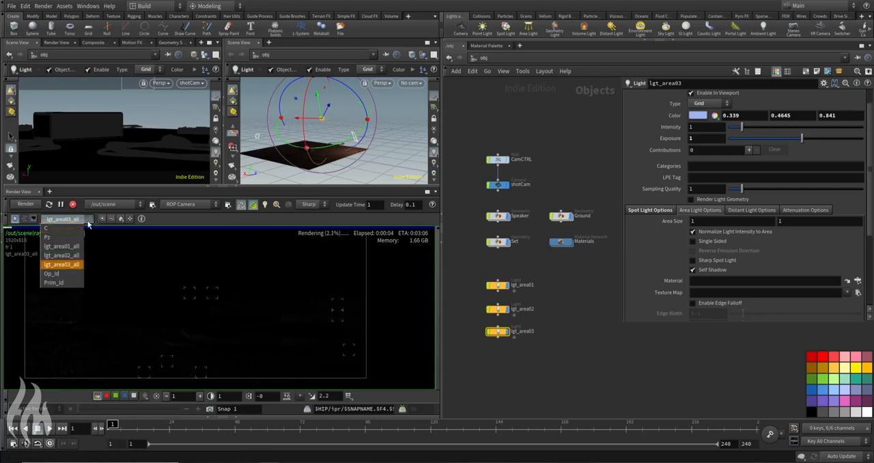
pyautogui.click(61, 230)
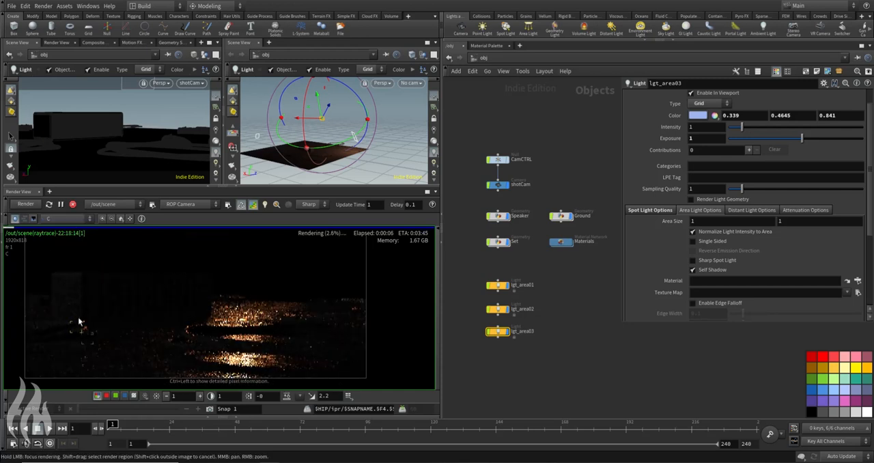
pyautogui.click(523, 309)
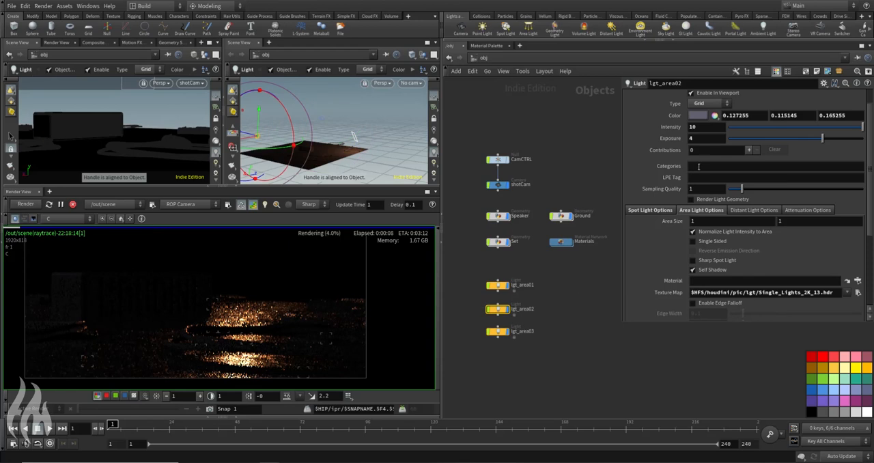
pyautogui.press('Tab')
pyautogui.write('2')
pyautogui.press('Return')
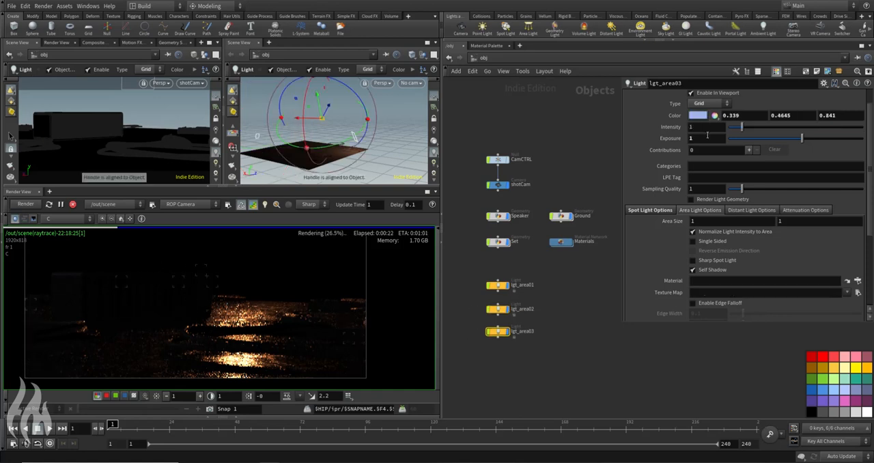
# Step: Set the intensity of lgt_area03 to 3 and check the combined lighting
pyautogui.write('3')
pyautogui.press('Return')
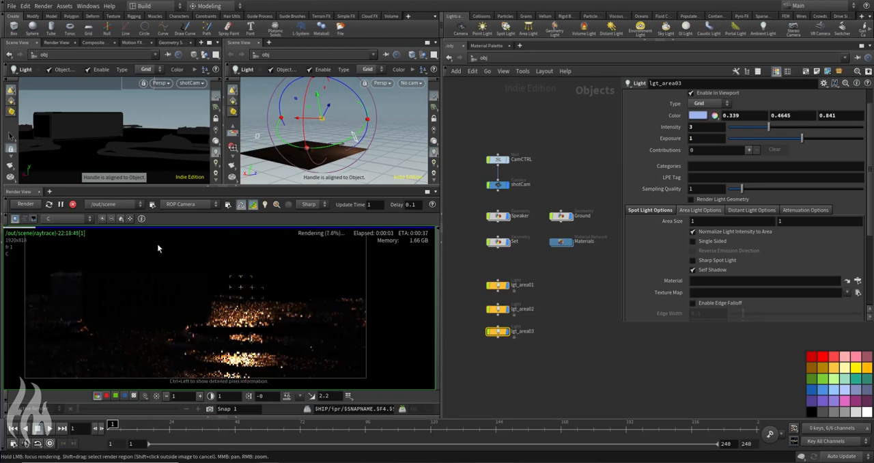
pyautogui.scroll(-1, 222, 328)
pyautogui.scroll(1, 222, 328)
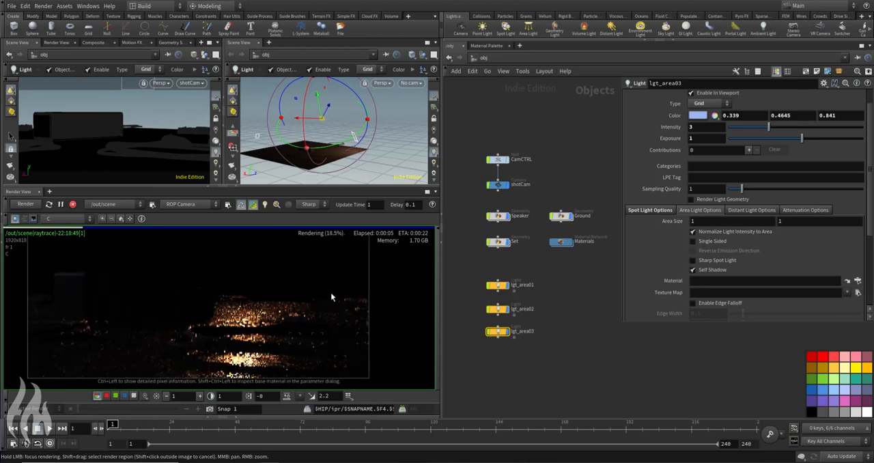
# Step: Turn off the progressive preview and focus the render on the background and ground to inspect their detail
pyautogui.click(253, 205)
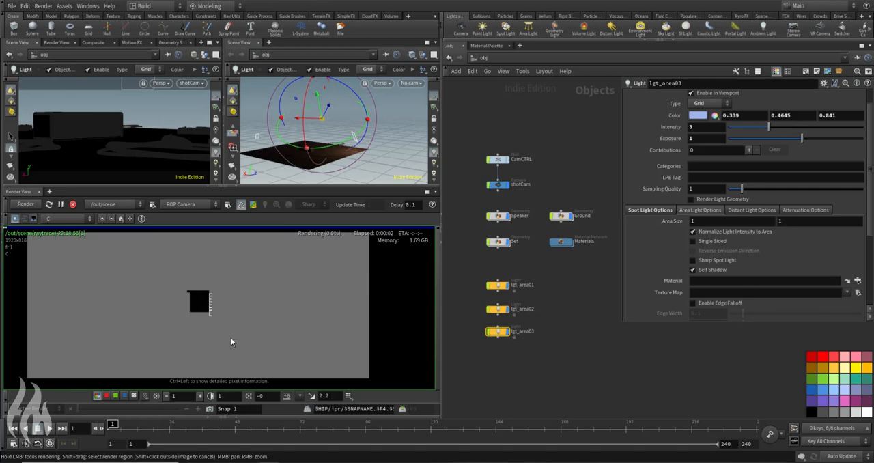
pyautogui.scroll(-1, 208, 317)
pyautogui.click(264, 274)
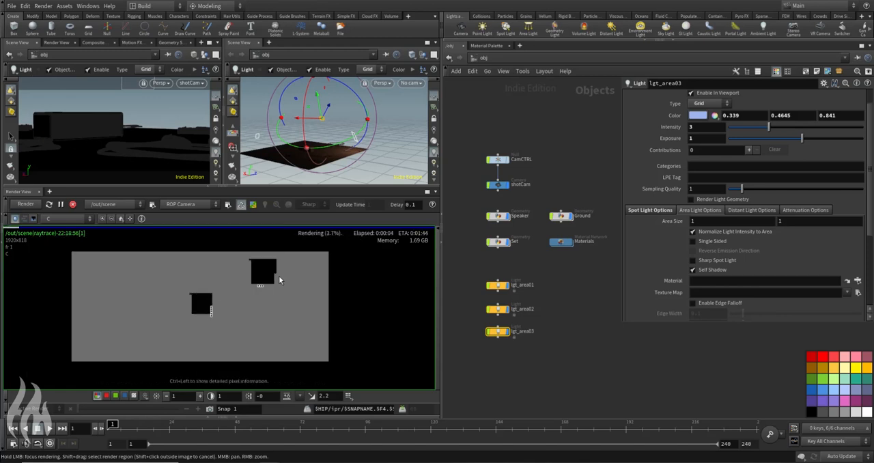
pyautogui.scroll(2, 278, 306)
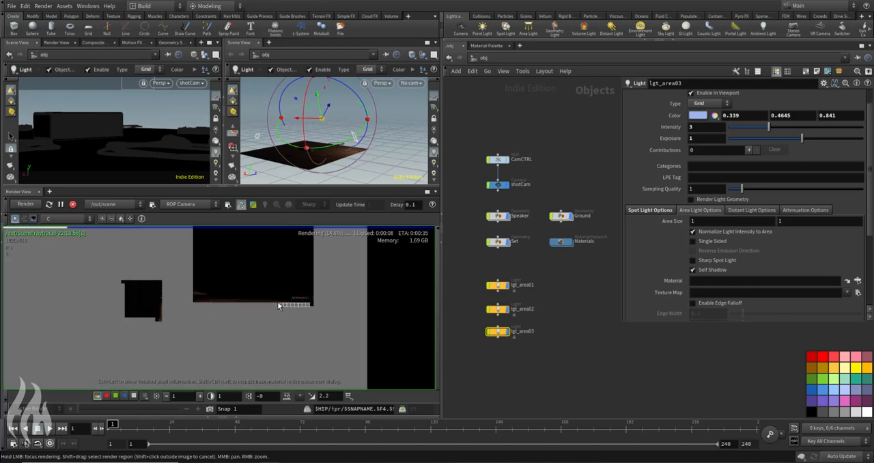
pyautogui.scroll(3, 209, 303)
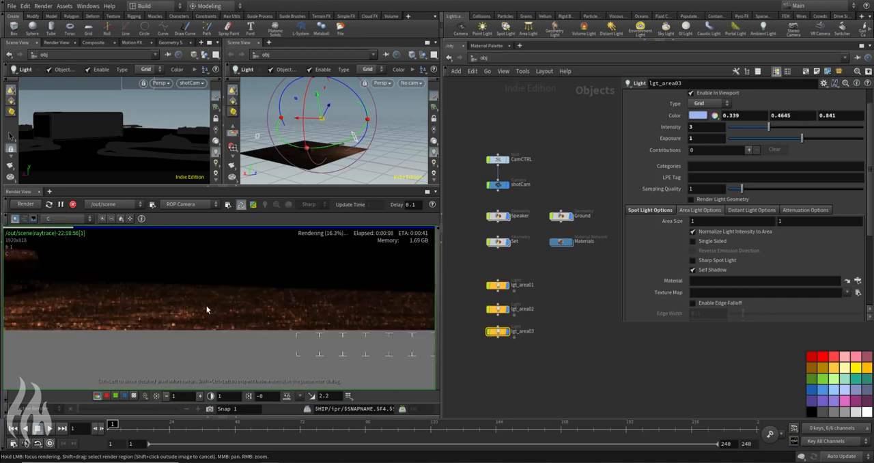
pyautogui.scroll(-4, 198, 321)
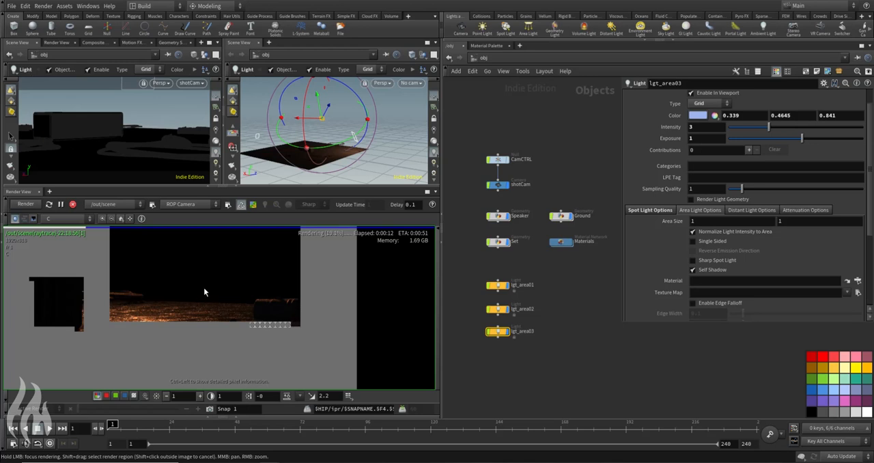
# Step: Set the pixel samples of the scene Mantra node in the out network to 10 by 10
pyautogui.click(482, 57)
pyautogui.click(497, 129)
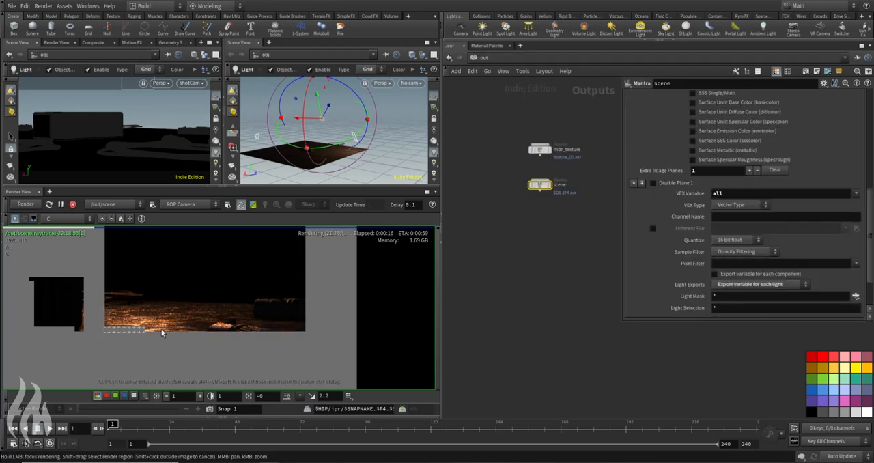
pyautogui.scroll(15, 761, 214)
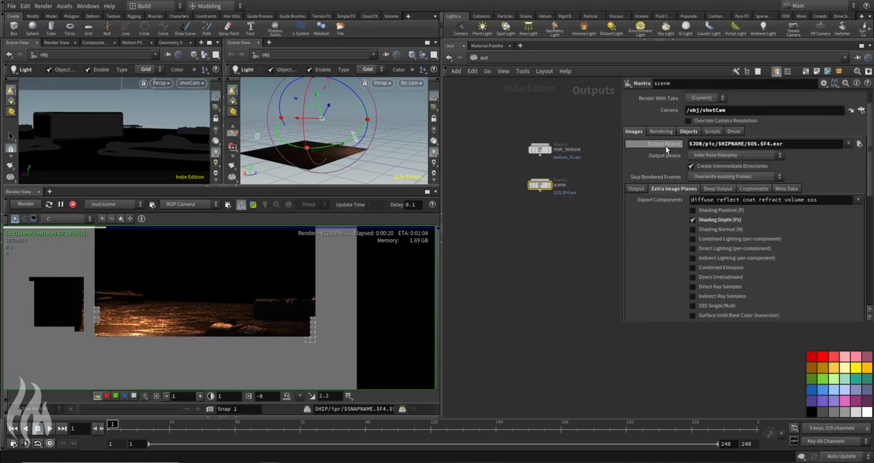
pyautogui.click(660, 131)
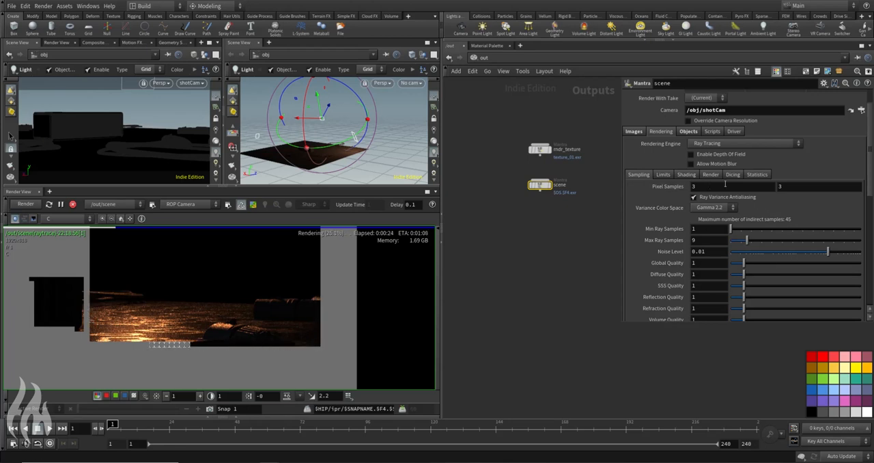
pyautogui.moveTo(711, 187); pyautogui.dragTo(624, 214)
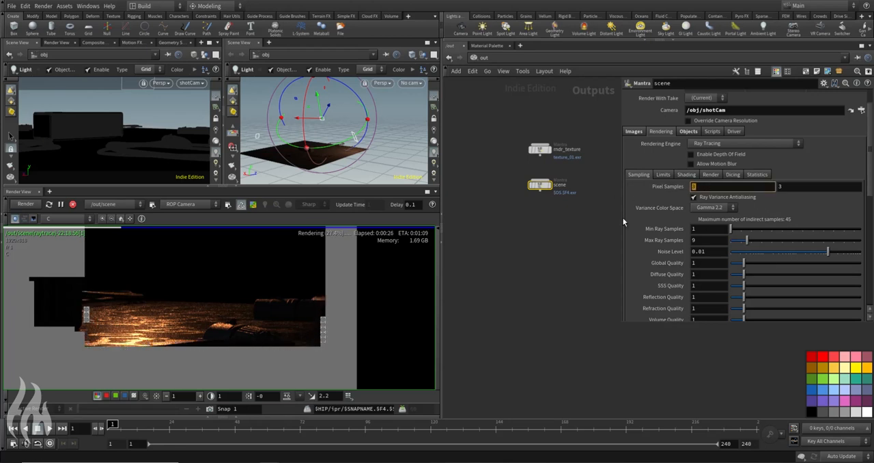
pyautogui.write('10')
pyautogui.press('Return')
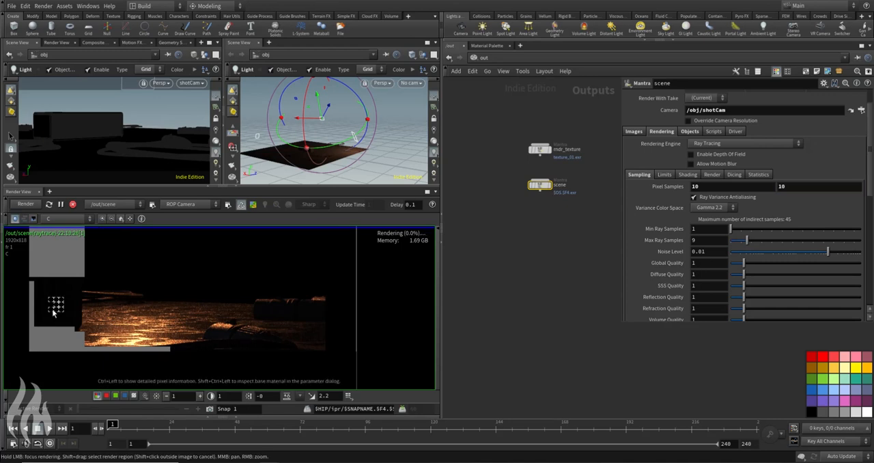
# Step: Examine the noise and highlights on the ground and the speaker's edge in the render with the higher sampling
pyautogui.moveTo(54, 309); pyautogui.dragTo(101, 255, button='right')
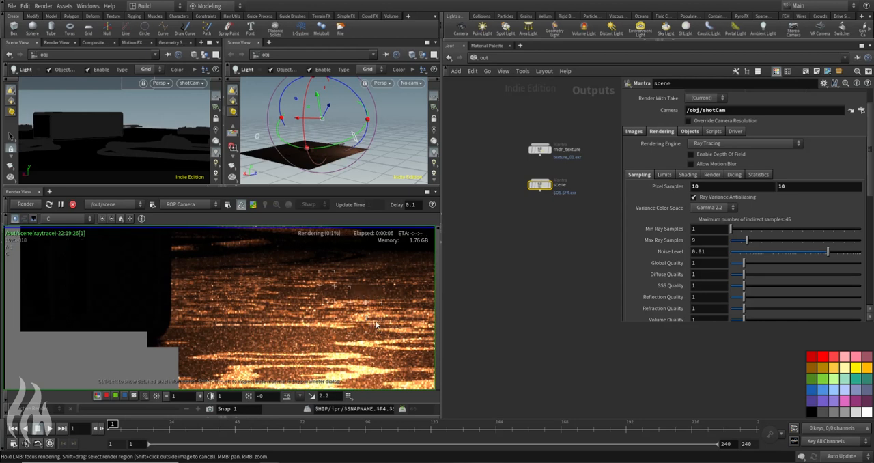
pyautogui.scroll(-9, 376, 323)
pyautogui.moveTo(380, 316); pyautogui.dragTo(305, 318, button='middle')
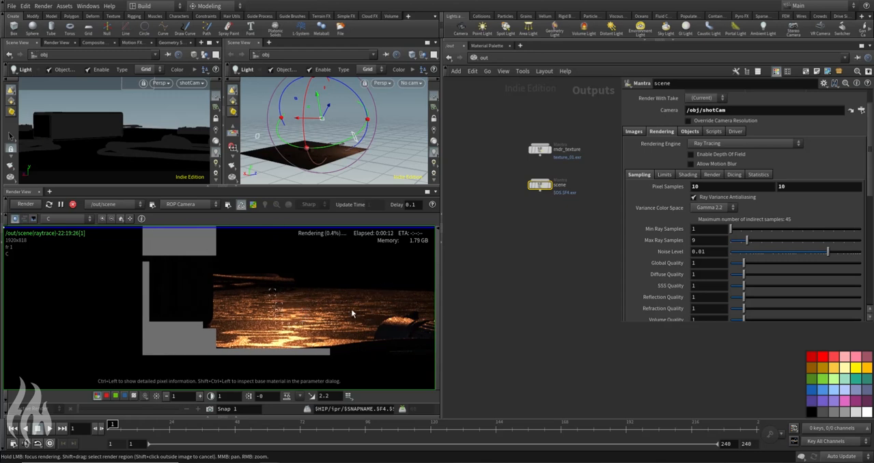
pyautogui.scroll(-1, 351, 309)
pyautogui.scroll(-2, 246, 323)
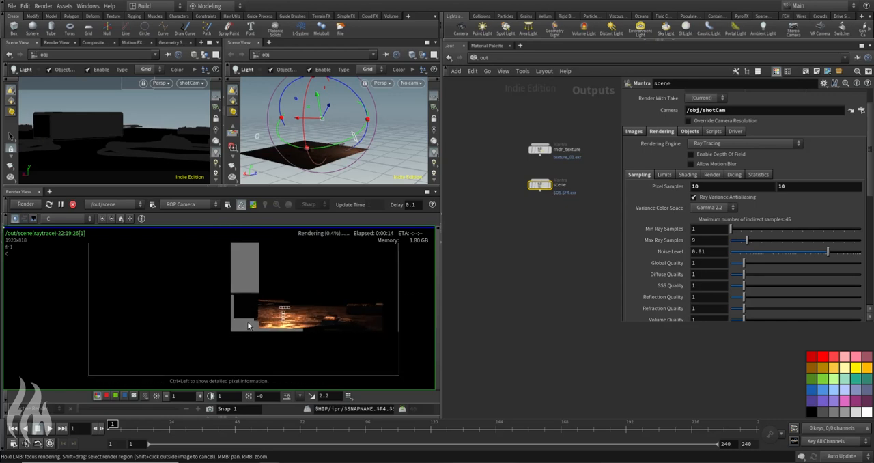
pyautogui.scroll(2, 259, 326)
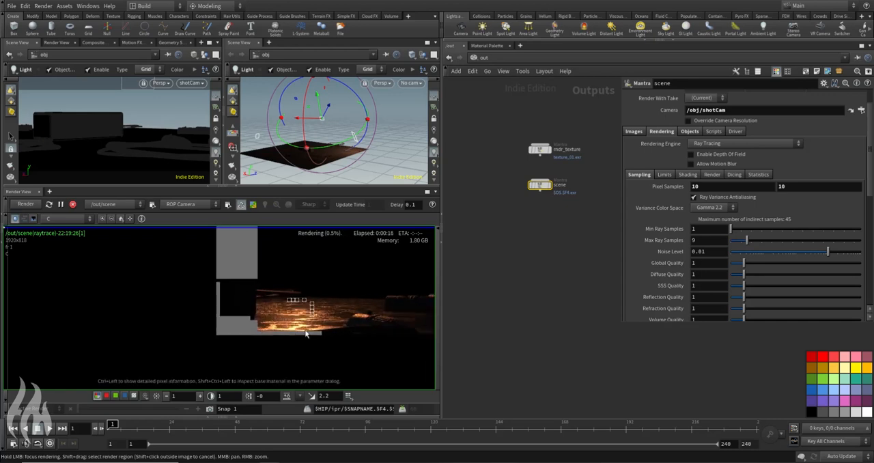
pyautogui.moveTo(306, 334); pyautogui.dragTo(266, 329, button='middle')
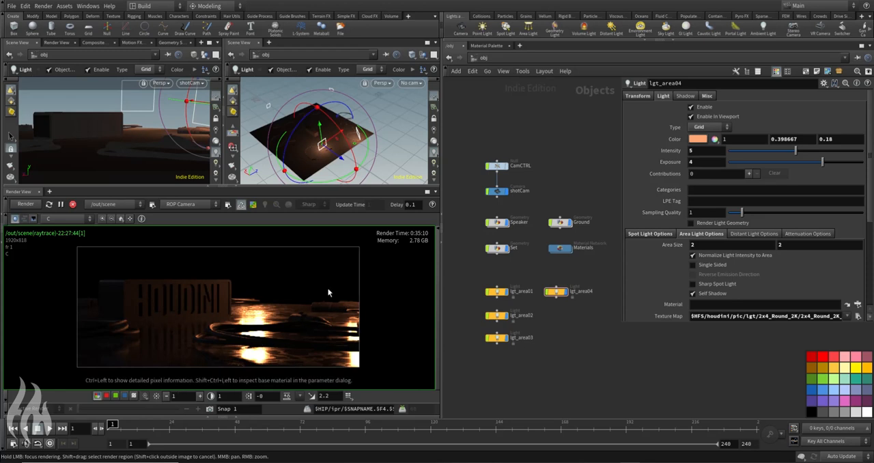
# Step: Review each light's contribution in the finished render through the planes lgt_area01_all to lgt_area04_all
pyautogui.click(70, 219)
pyautogui.click(73, 256)
pyautogui.click(68, 218)
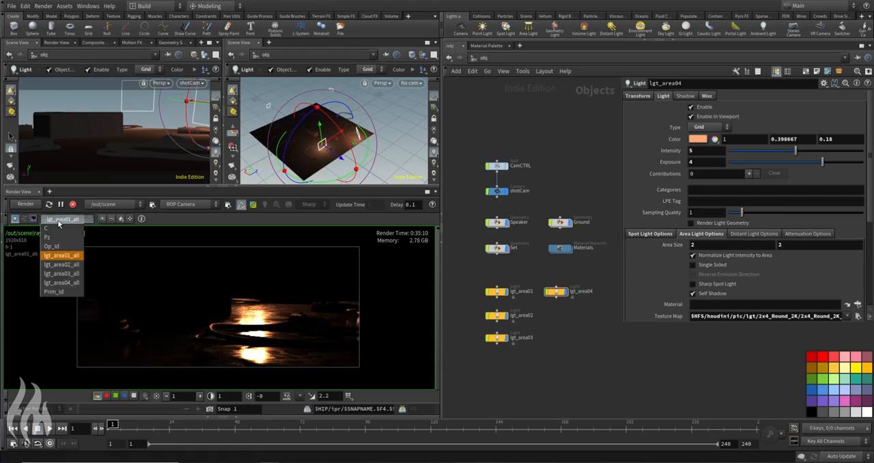
pyautogui.click(74, 266)
pyautogui.click(68, 218)
pyautogui.click(63, 273)
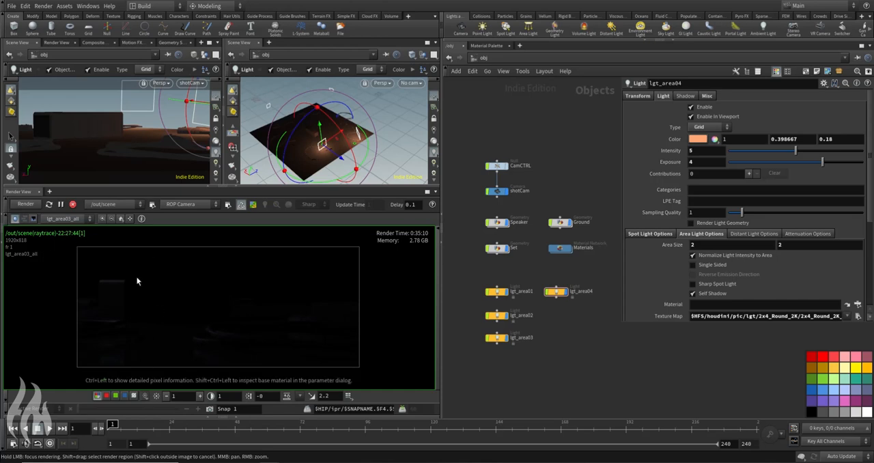
pyautogui.click(61, 219)
pyautogui.click(57, 282)
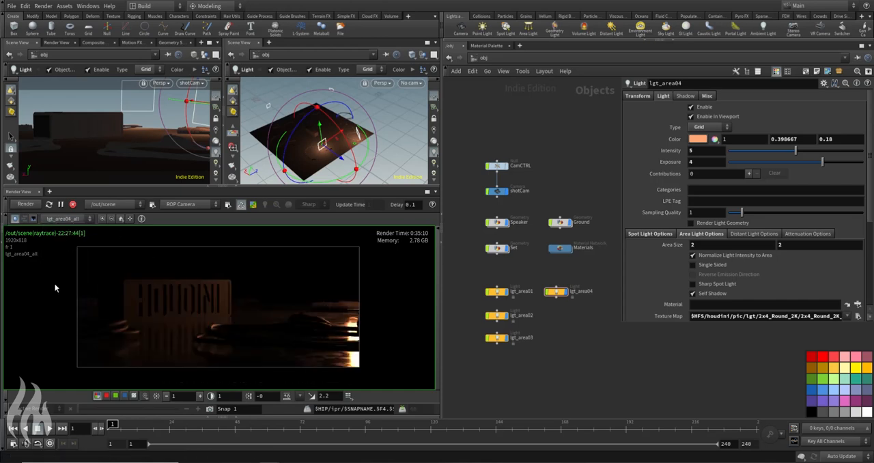
# Step: Check the Pz depth plane of the finished render and return to the C plane
pyautogui.click(61, 219)
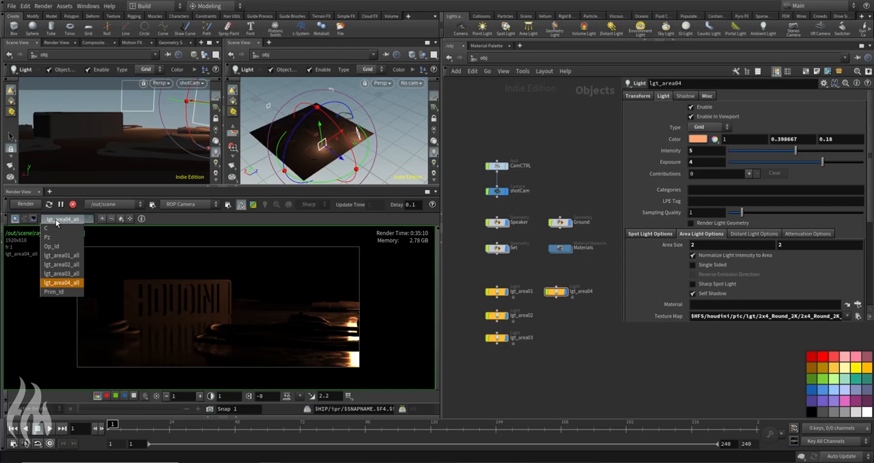
pyautogui.click(57, 239)
pyautogui.click(61, 219)
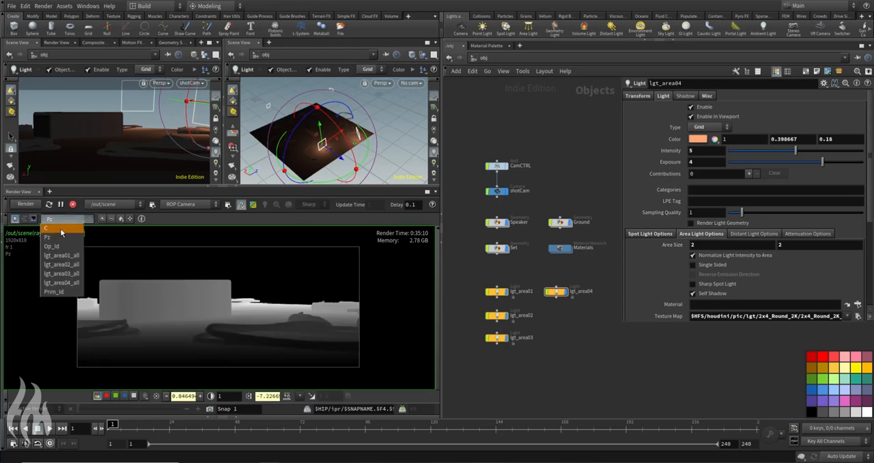
pyautogui.click(48, 229)
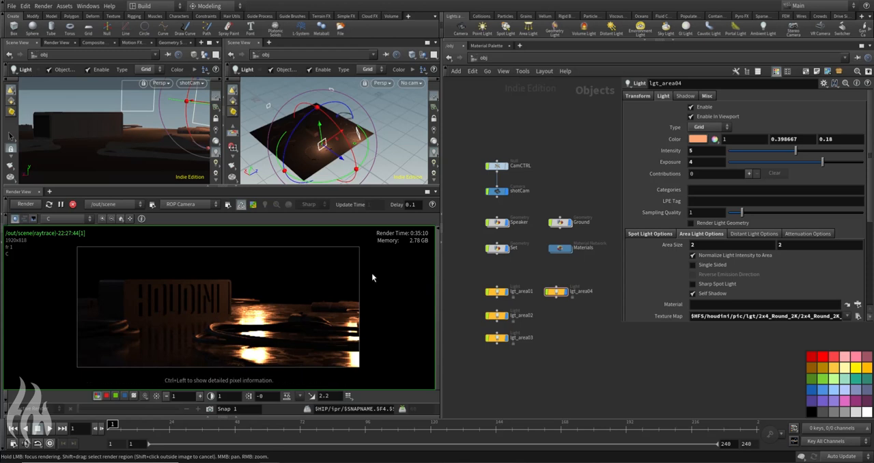
# Step: Save the finished render frame with all its planes as $JOB/pic/render_01.exr
pyautogui.rightClick(250, 286)
pyautogui.click(268, 298)
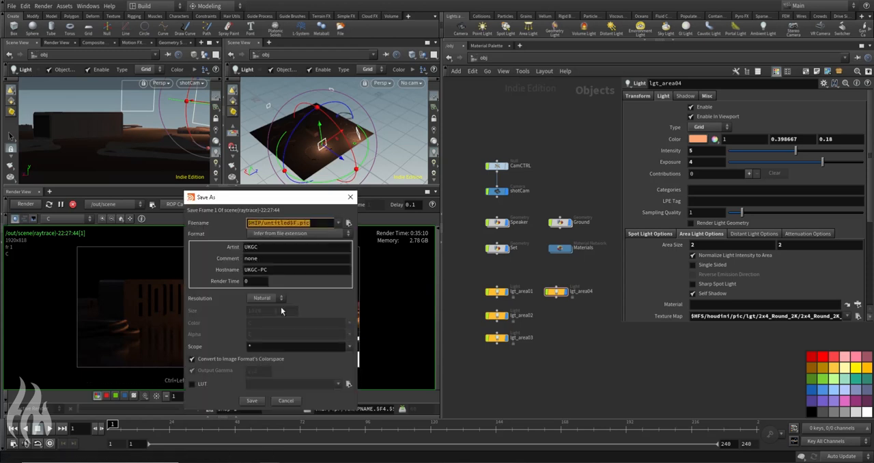
pyautogui.write('$J')
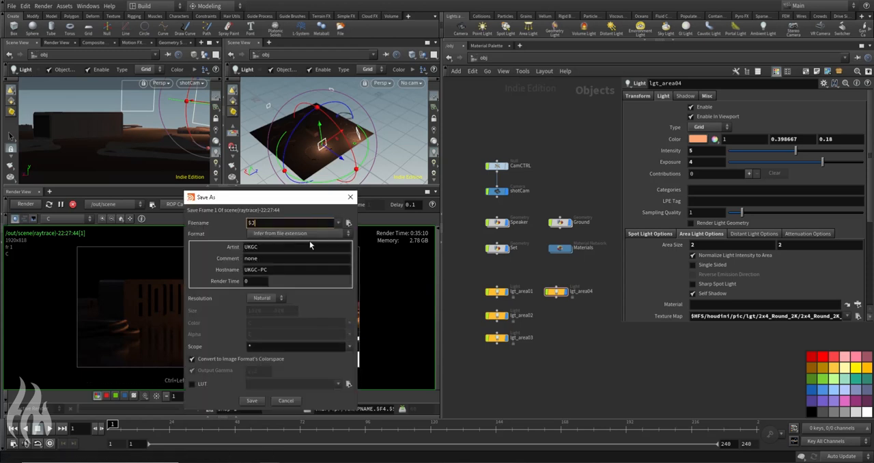
pyautogui.write('OB/pic/render_01.exr')
pyautogui.click(251, 401)
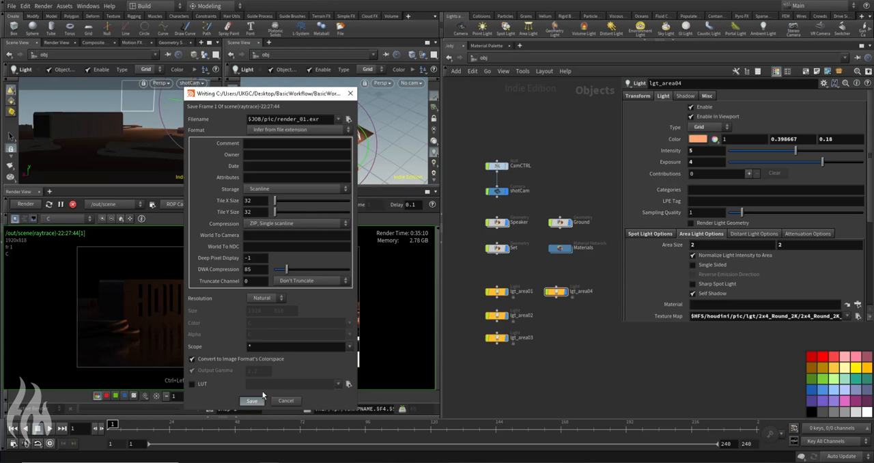
pyautogui.click(258, 400)
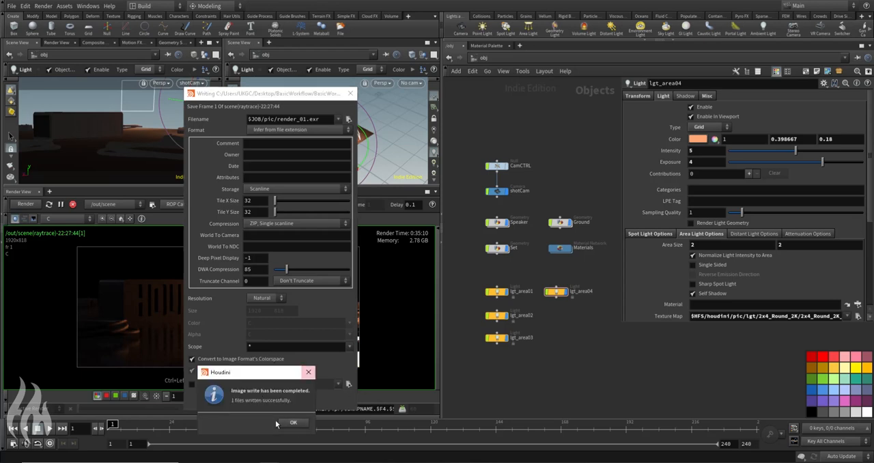
pyautogui.click(293, 422)
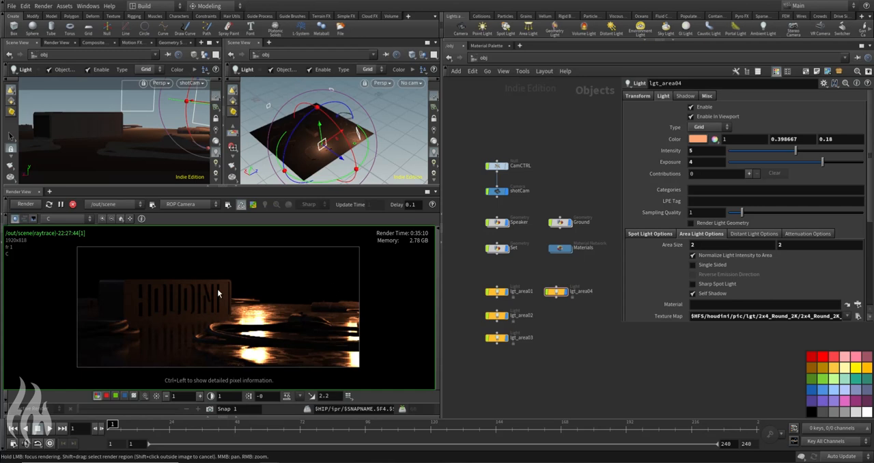
# Step: Check the image output settings of the scene and rndr_texture Mantra nodes in the out network
pyautogui.click(482, 59)
pyautogui.click(497, 111)
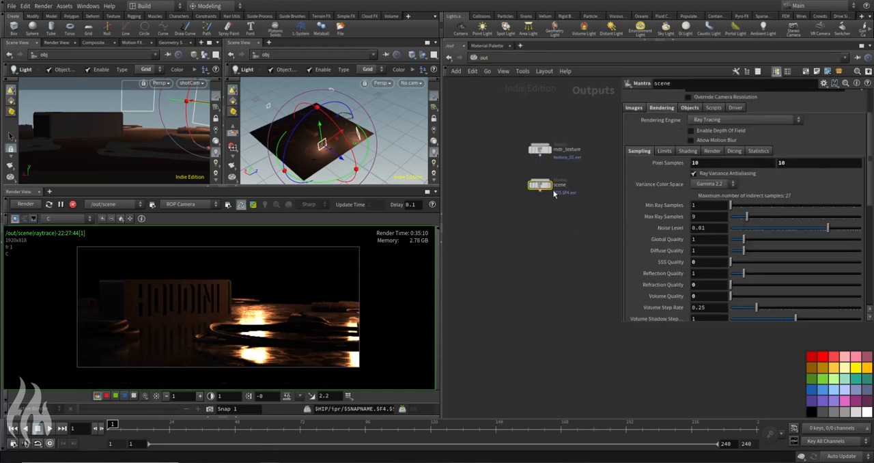
pyautogui.moveTo(540, 222); pyautogui.dragTo(523, 281, button='middle')
pyautogui.scroll(2, 648, 218)
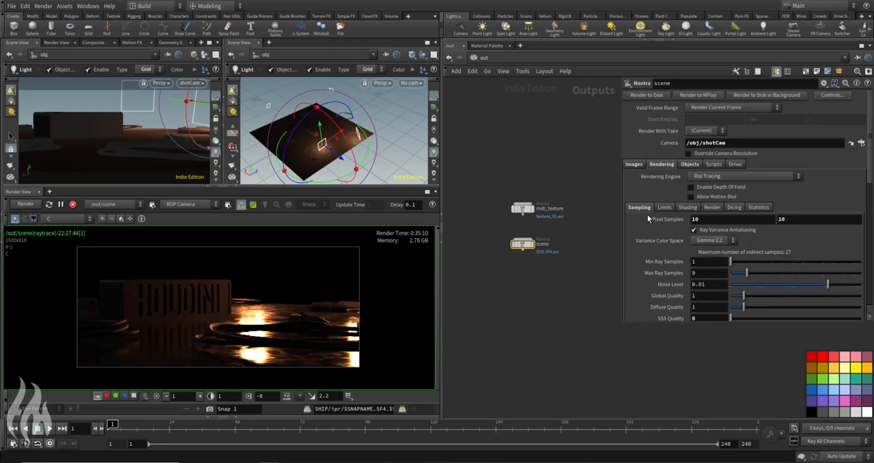
pyautogui.click(634, 164)
pyautogui.click(523, 209)
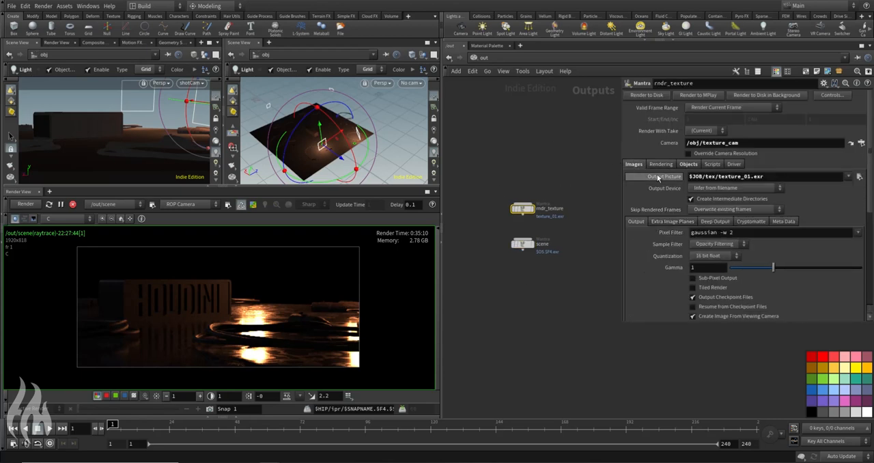
pyautogui.click(540, 240)
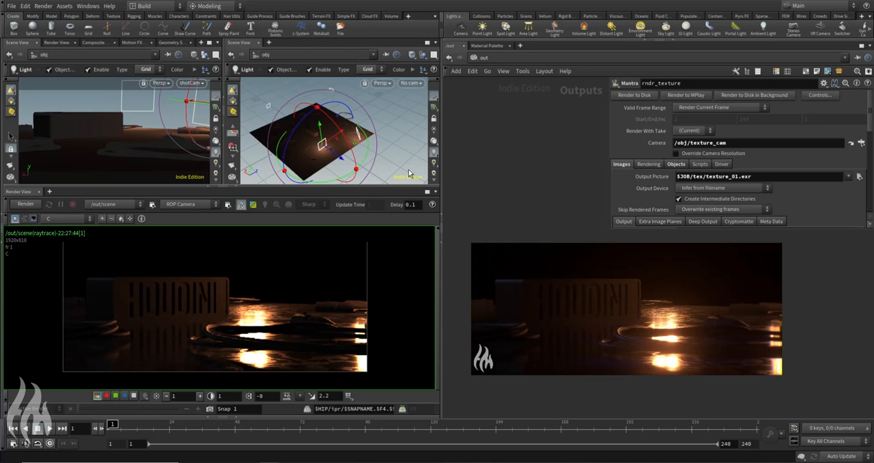
# Step: Review the camera, geometry and light nodes in the obj network and return to the out network
pyautogui.click(485, 57)
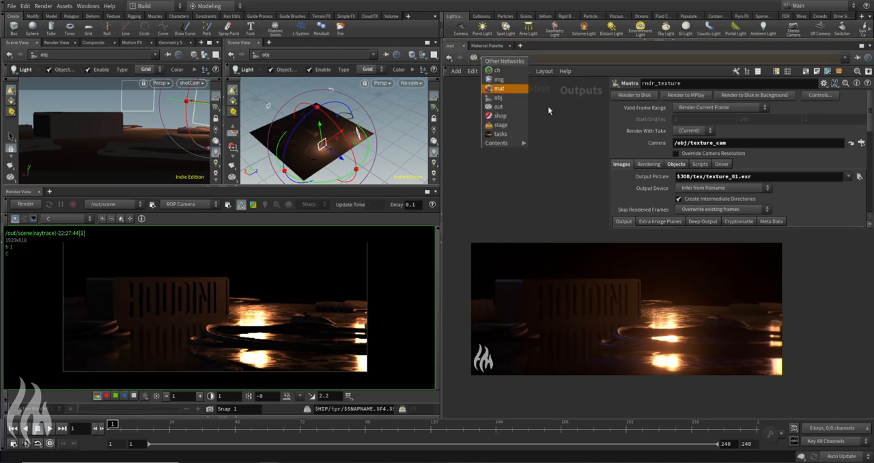
pyautogui.click(505, 102)
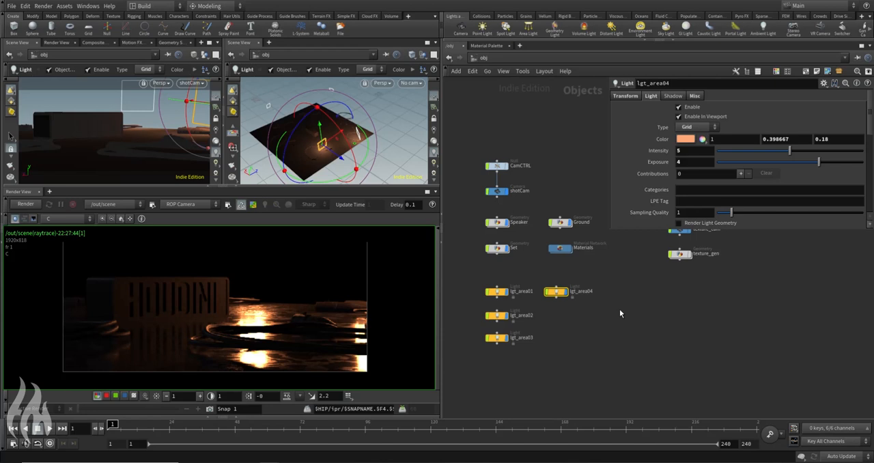
pyautogui.click(634, 298)
pyautogui.moveTo(634, 293); pyautogui.dragTo(646, 330, button='middle')
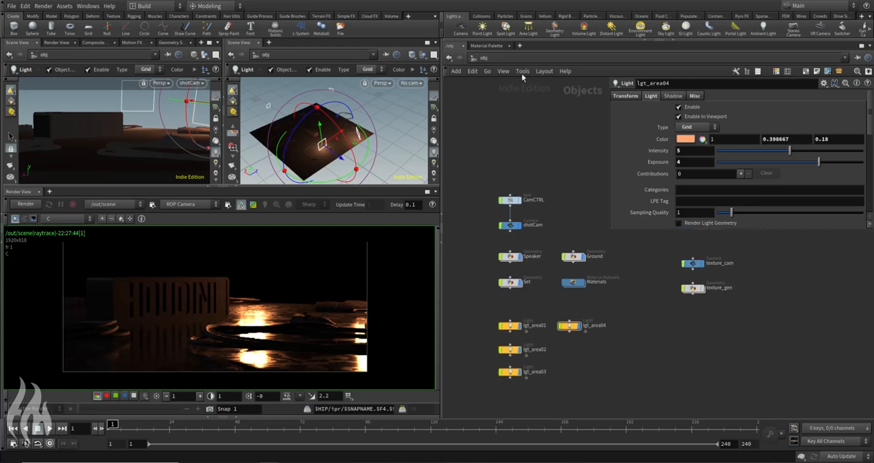
pyautogui.click(485, 59)
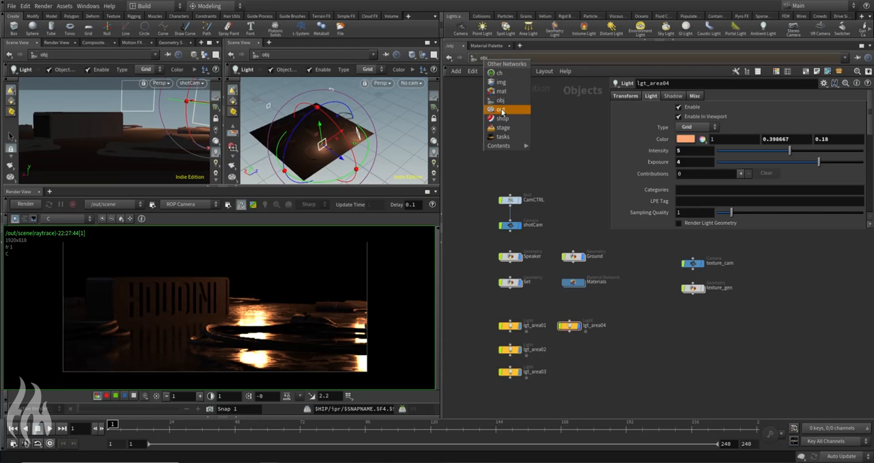
pyautogui.click(501, 110)
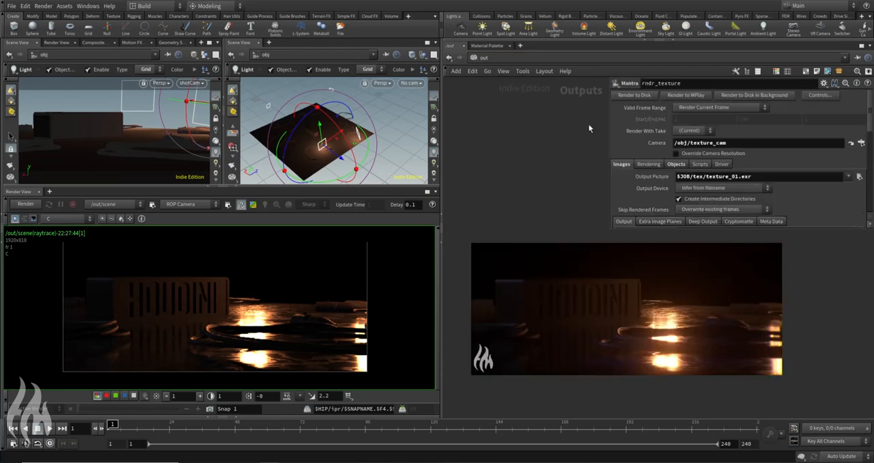